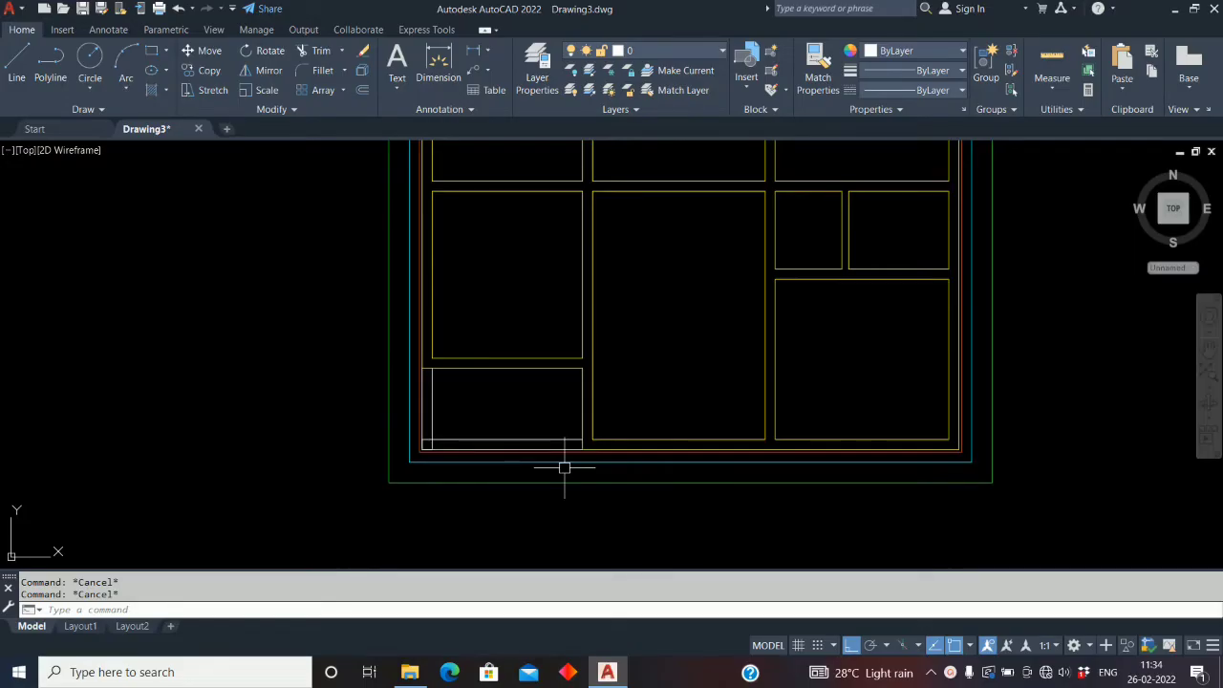
Switch to the 3D Modeling workspace and dock the floating command line below the drawing area
scroll(459, 507, down, 2)
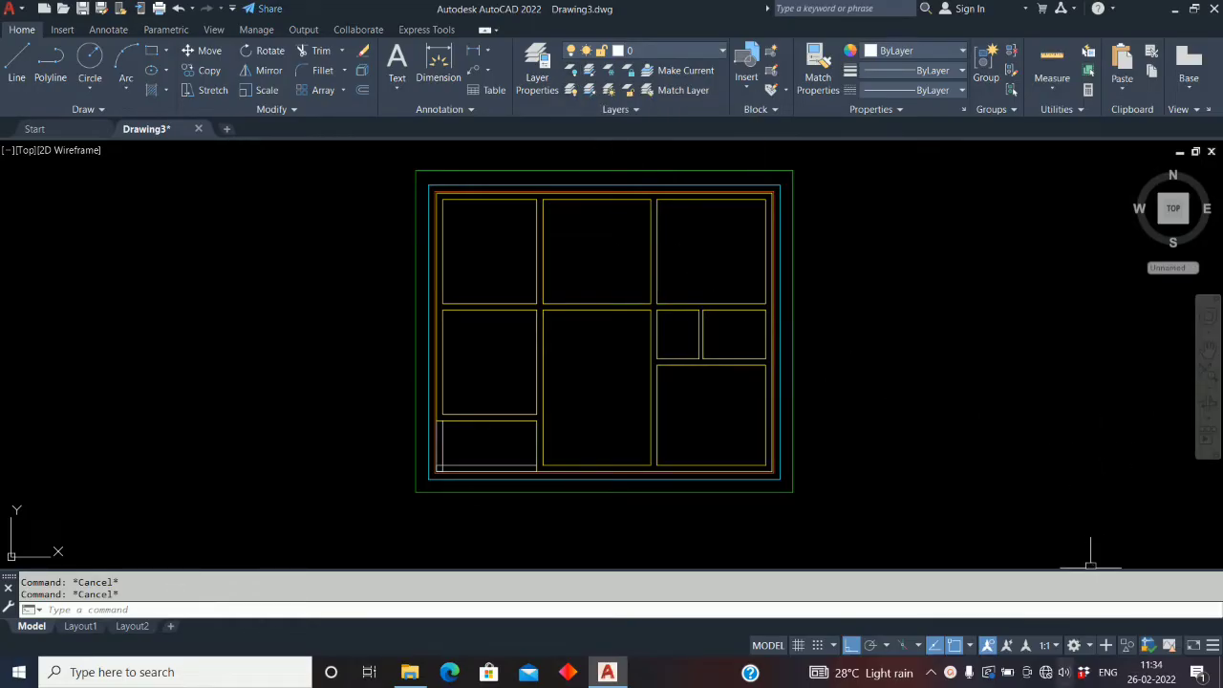
click(1089, 651)
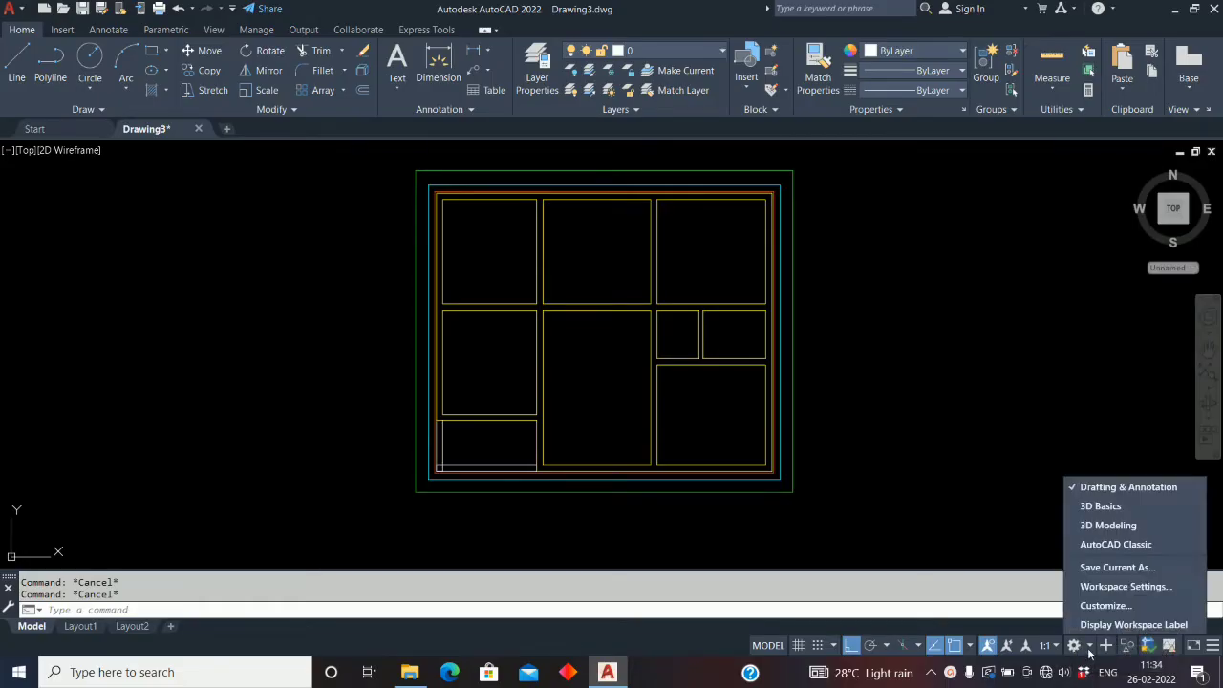
click(1108, 525)
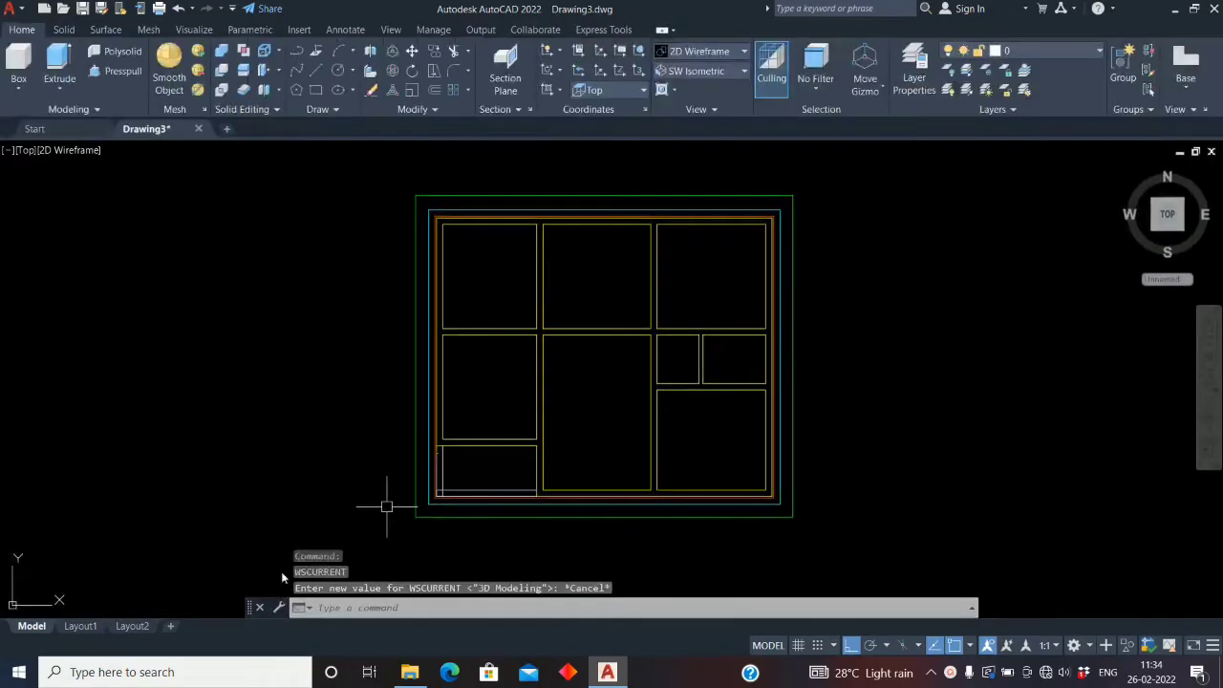
drag(248, 609, 243, 622)
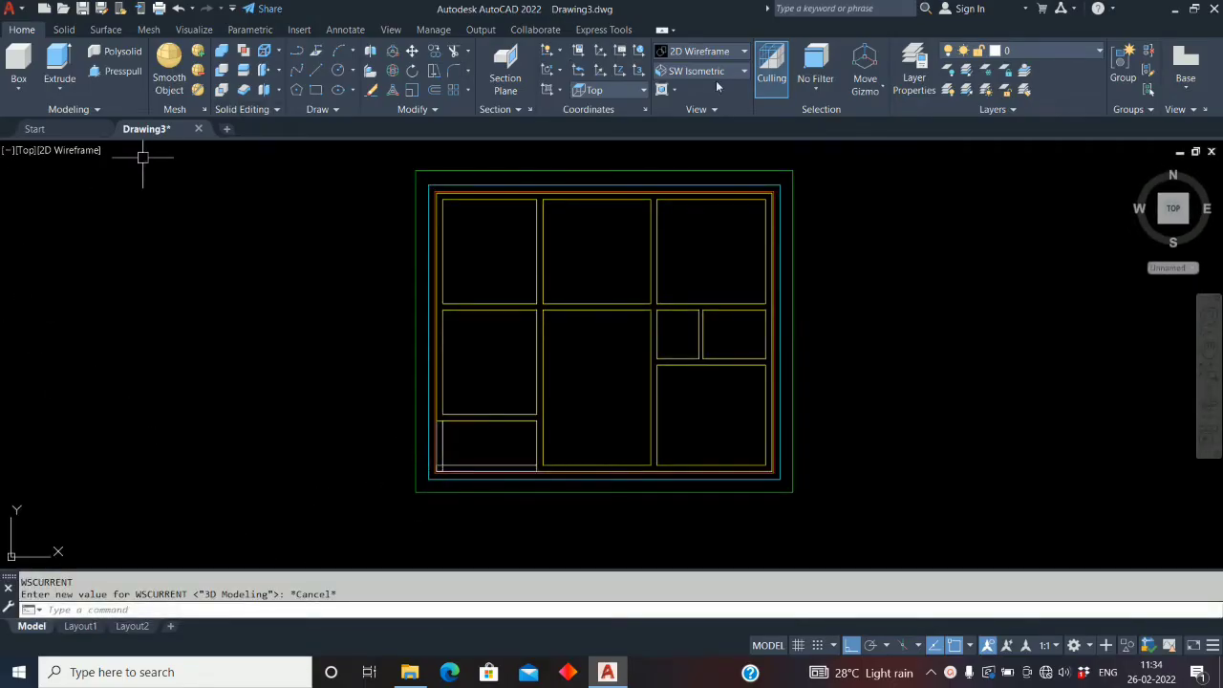
Set the view to SW Isometric and frame the simplified floor plan outline
click(745, 71)
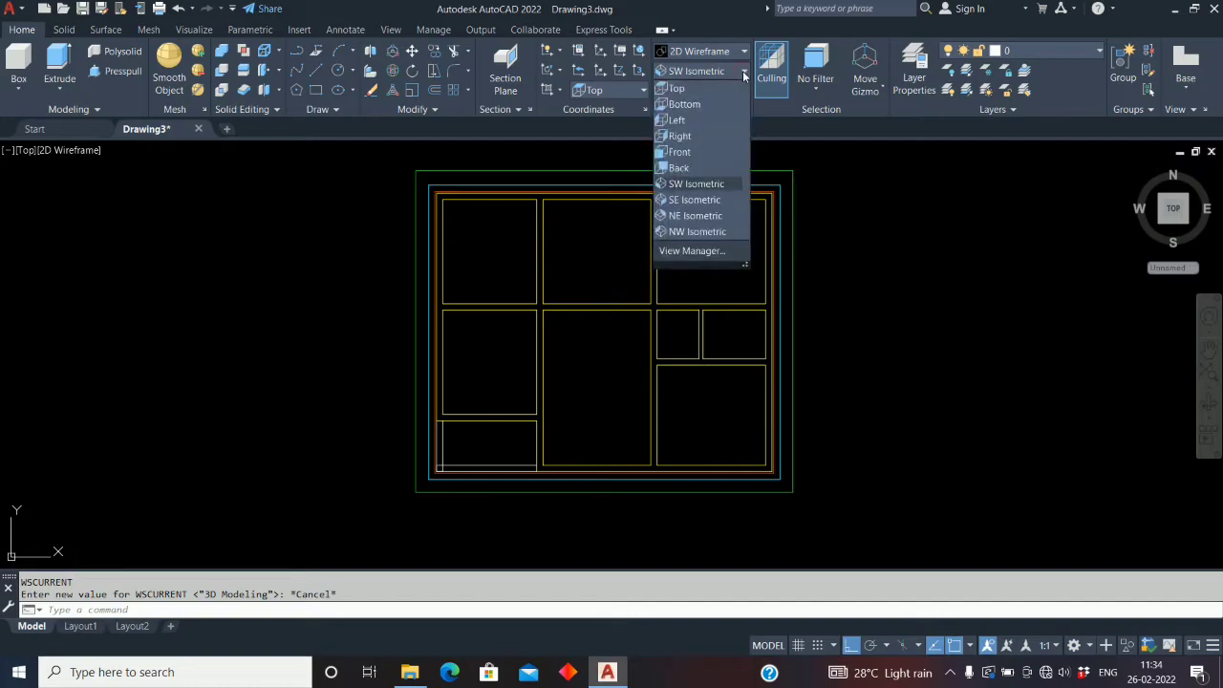
click(732, 183)
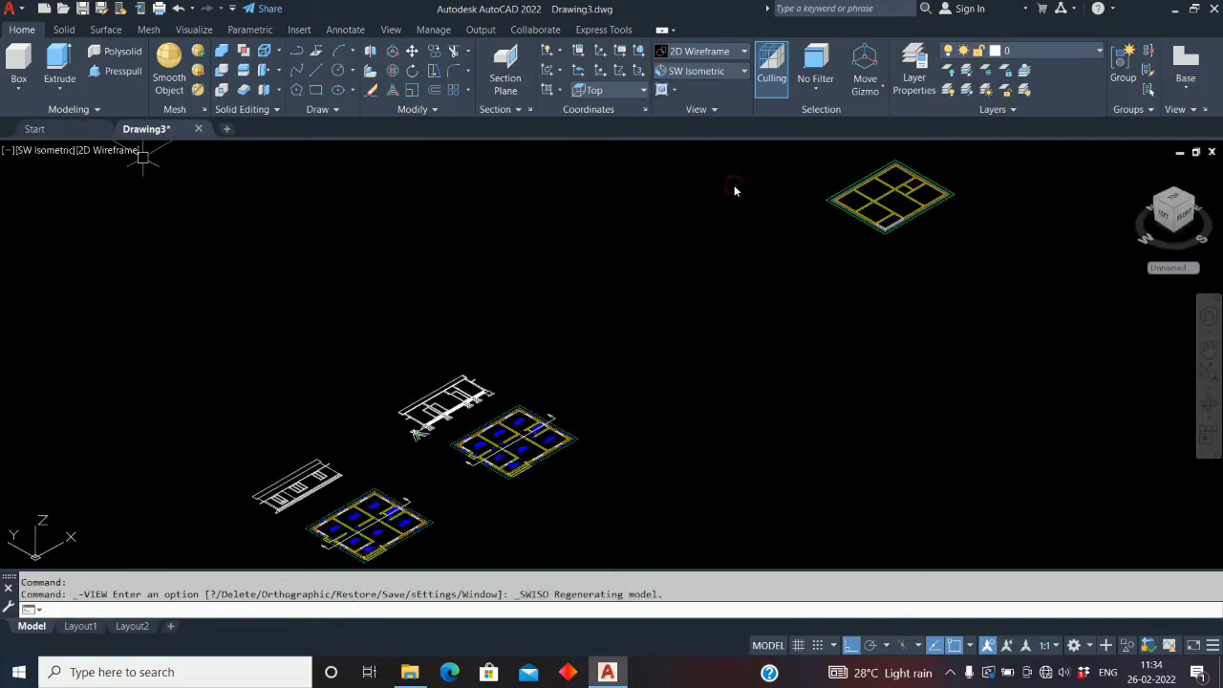
middle_drag(833, 450, 584, 445)
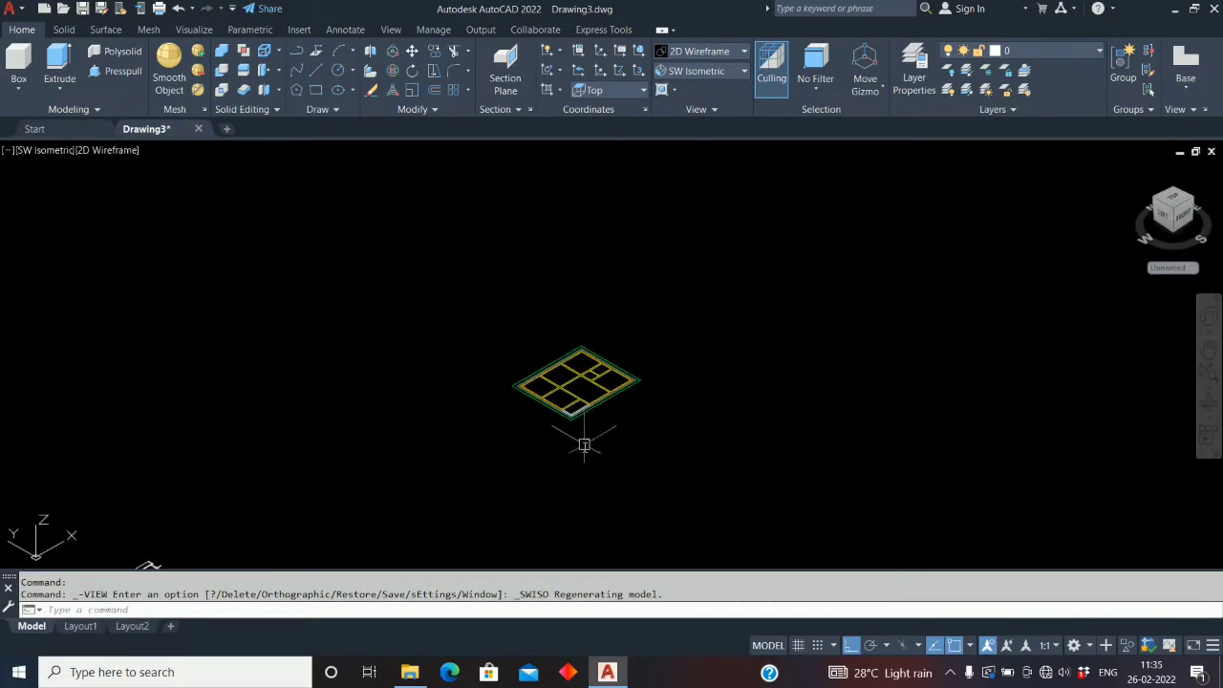
scroll(584, 445, up, 6)
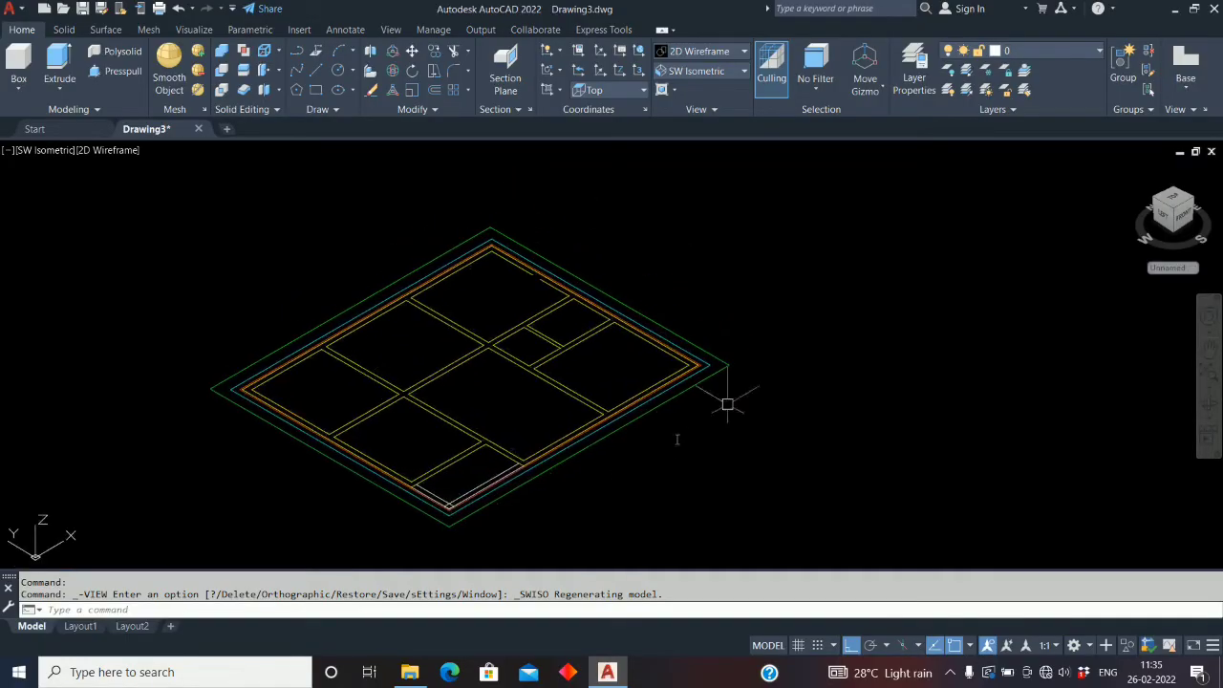
Make WALL the current layer and turn off layers 0, PL, ROOF, SHADE and TEXT
click(1098, 54)
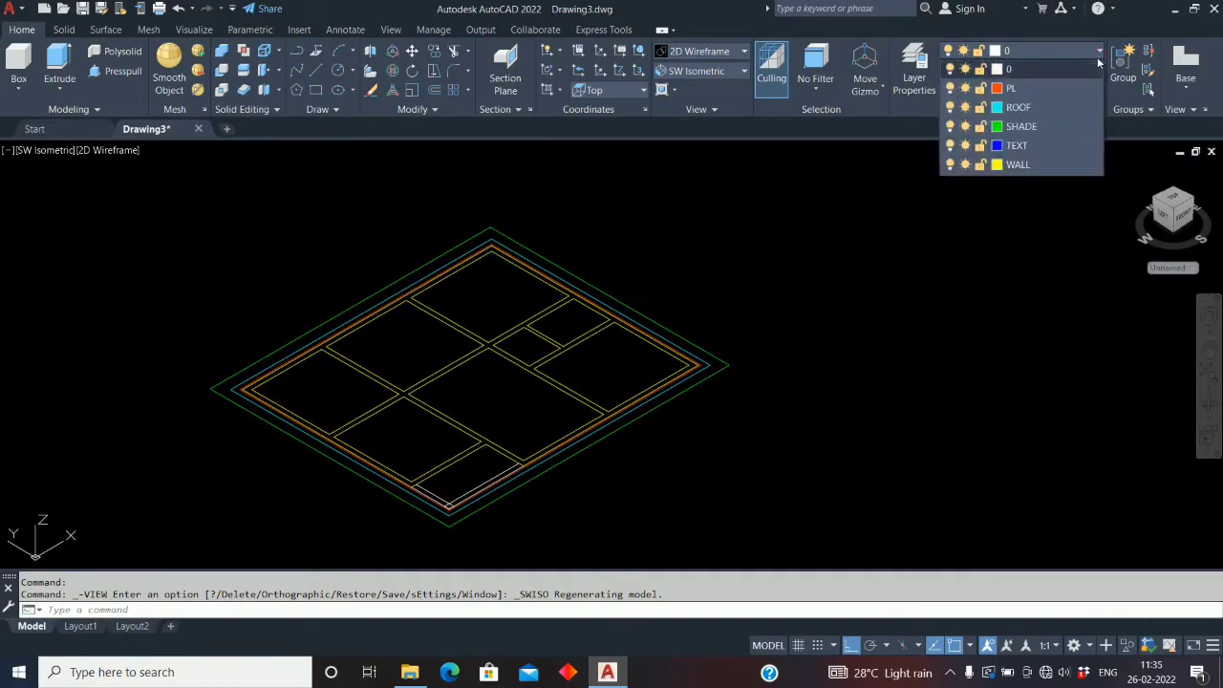
click(1050, 166)
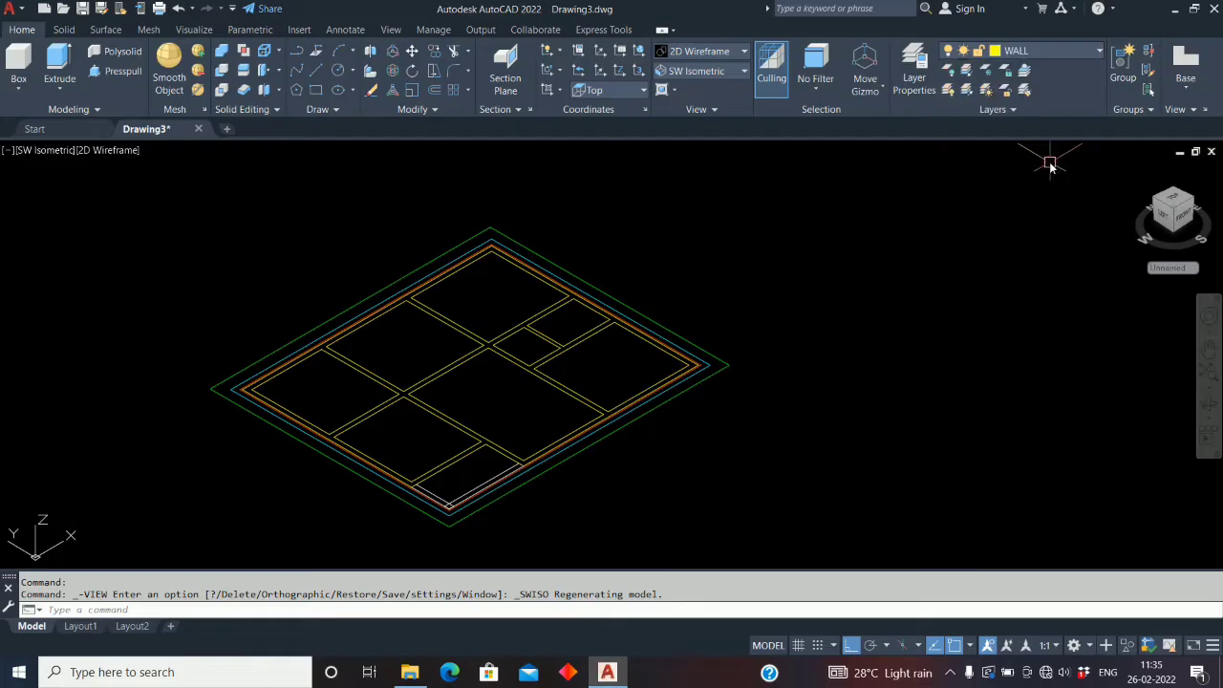
click(1101, 54)
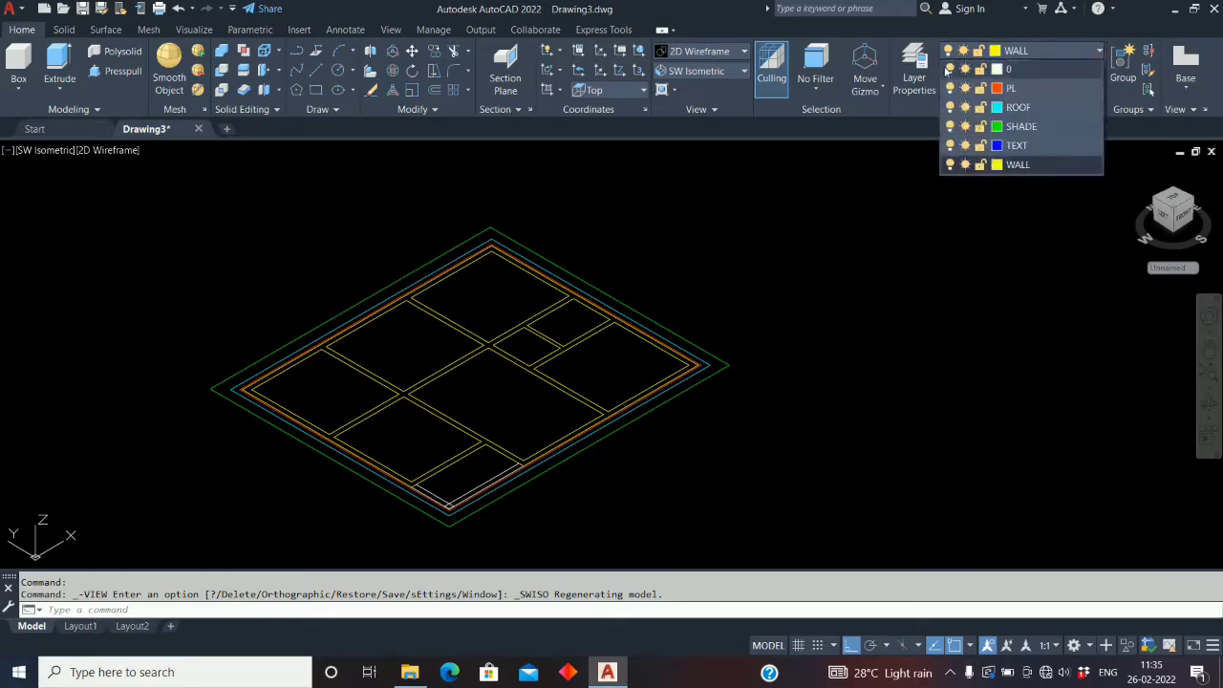
click(949, 69)
click(949, 88)
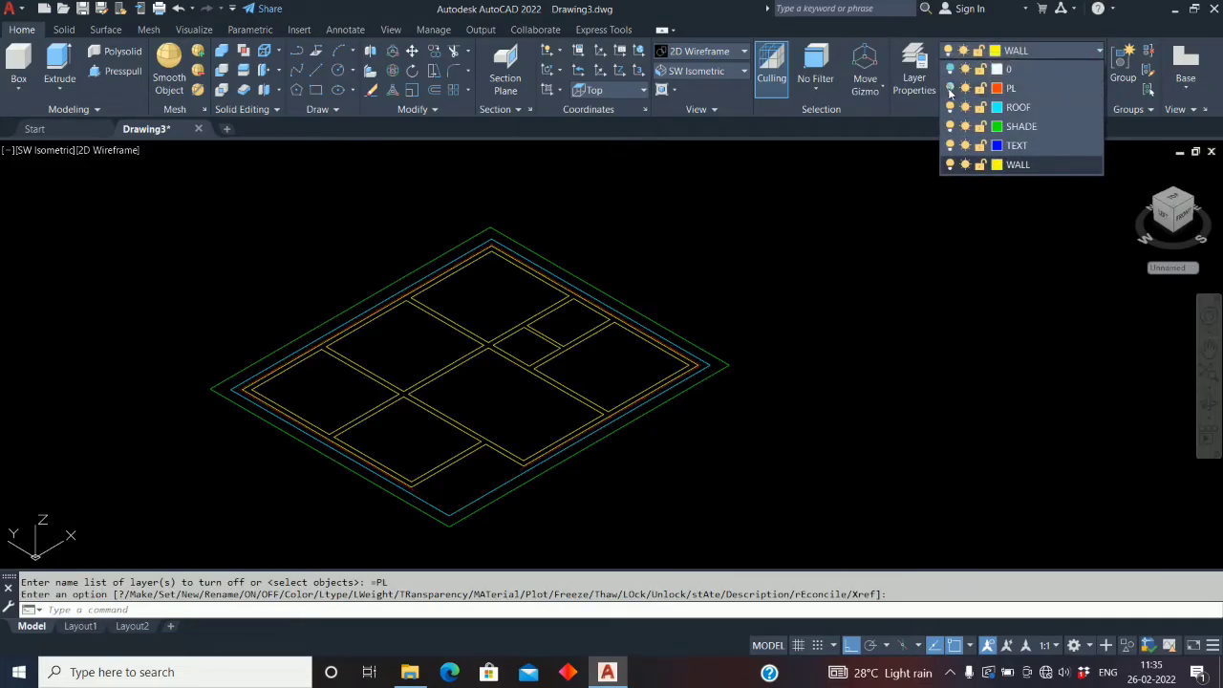
click(950, 107)
click(950, 126)
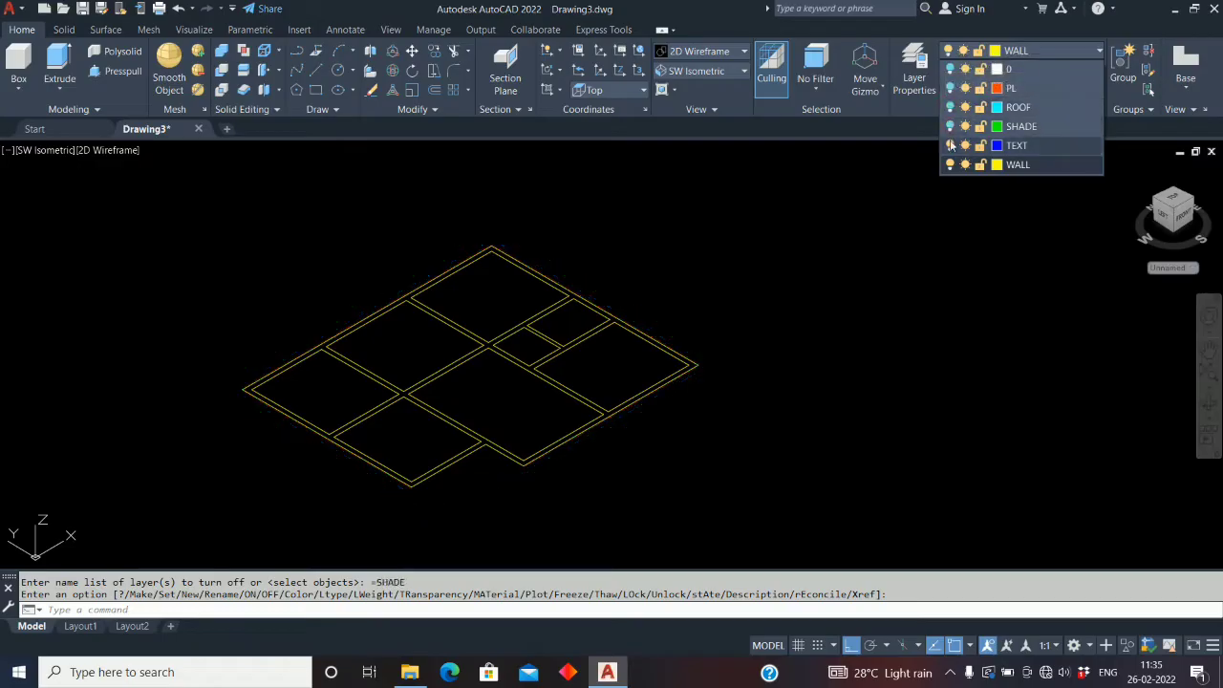
click(950, 145)
Convert all the wall lines of the floor plan into regions with the Region command
middle_drag(684, 375, 784, 331)
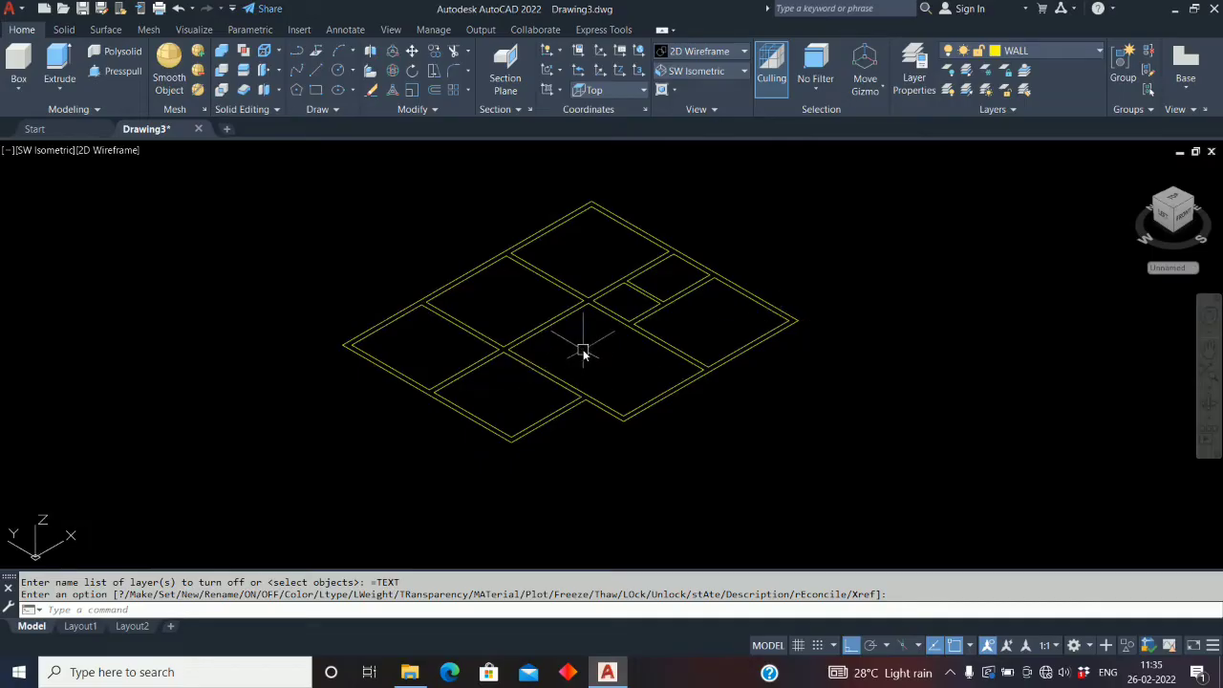
scroll(584, 353, down, 2)
scroll(584, 354, up, 2)
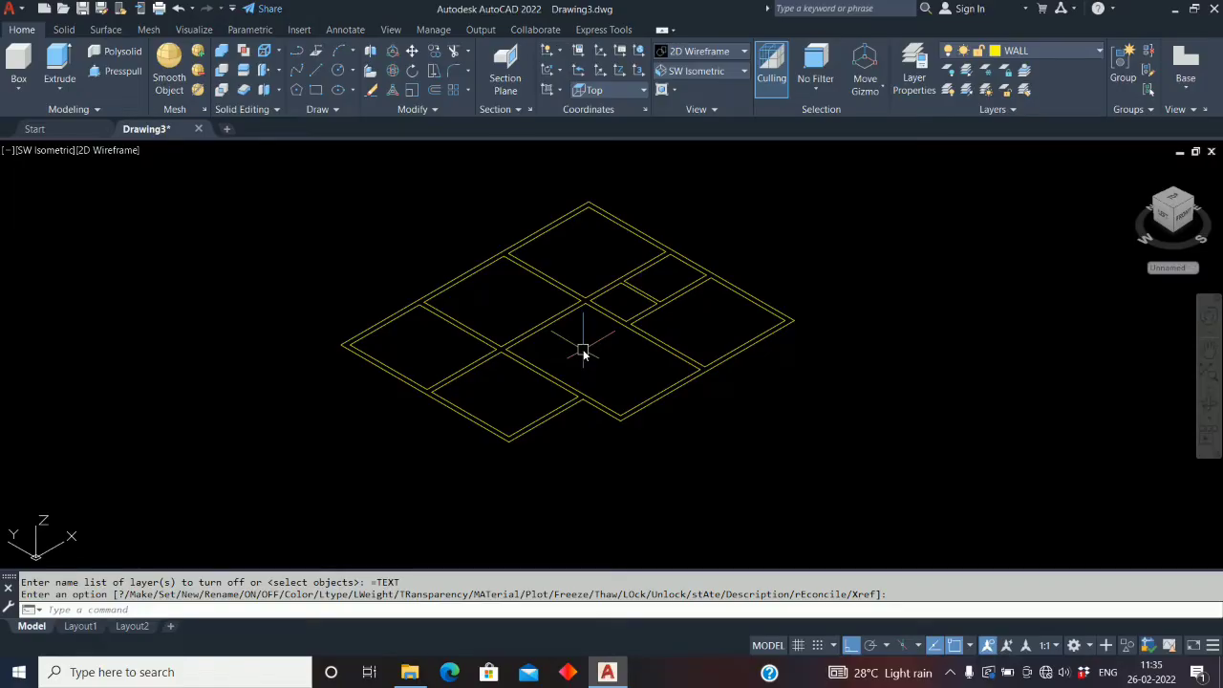
text(REG)
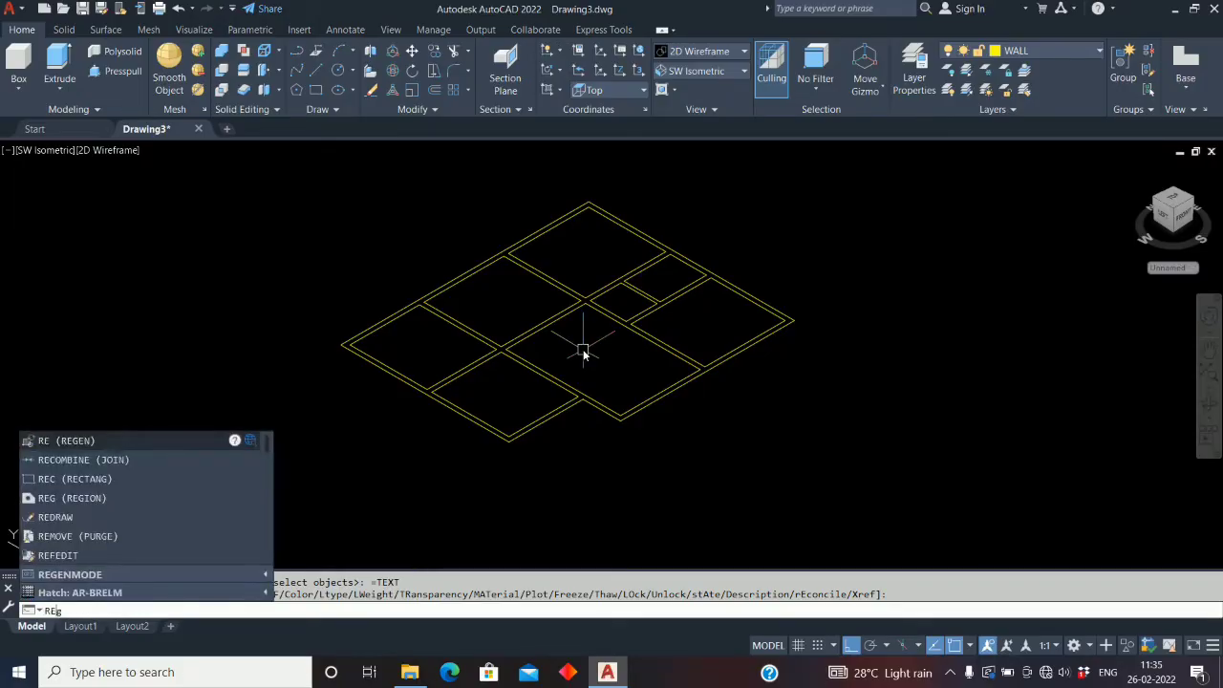
key(Return)
scroll(563, 364, down, 2)
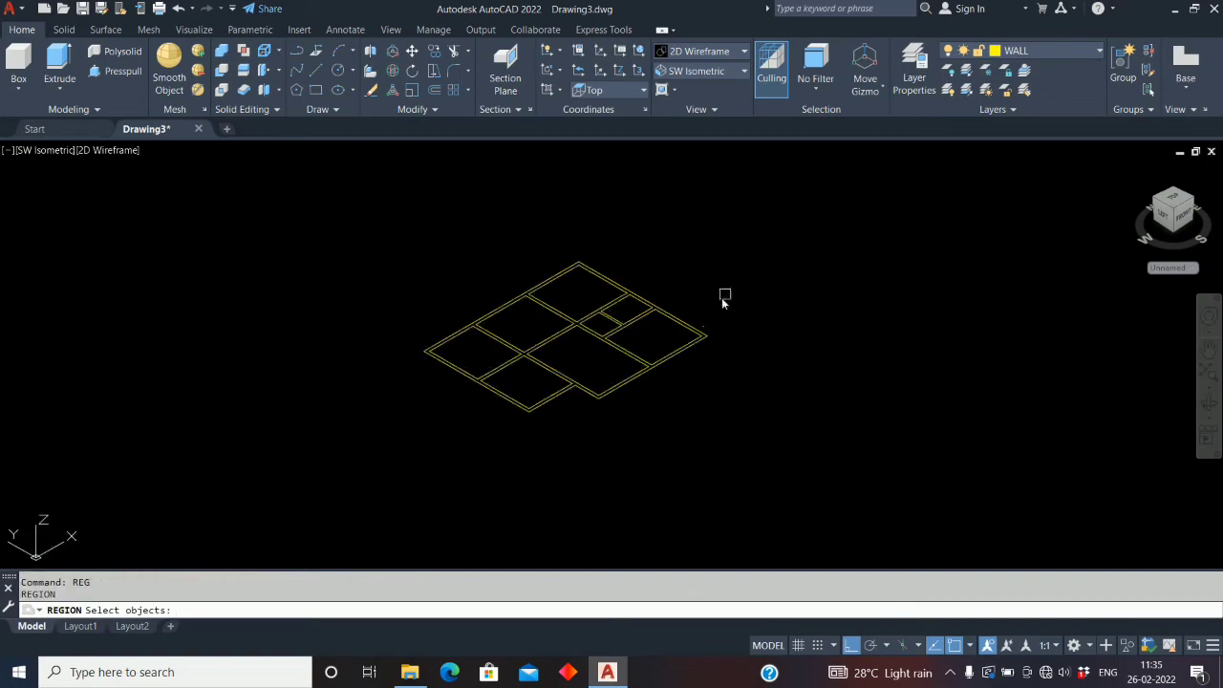
click(759, 252)
click(402, 457)
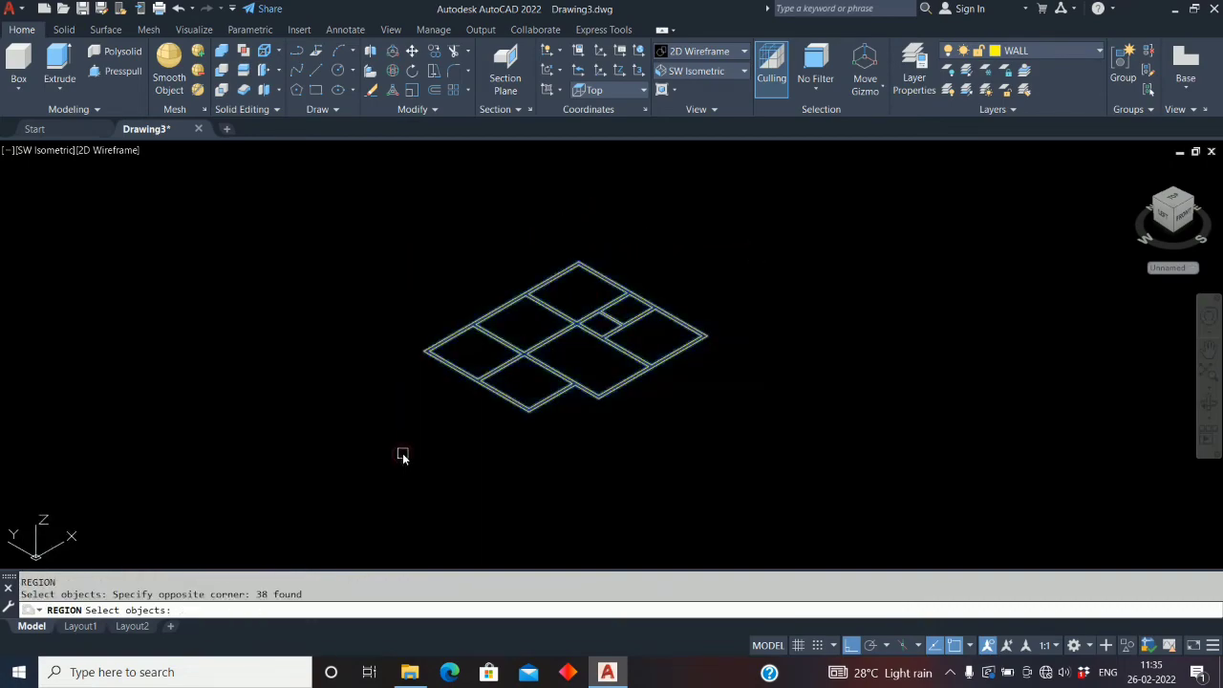
key(Return)
Extrude all the wall regions of the floor plan to a height of 3000
scroll(453, 409, up, 2)
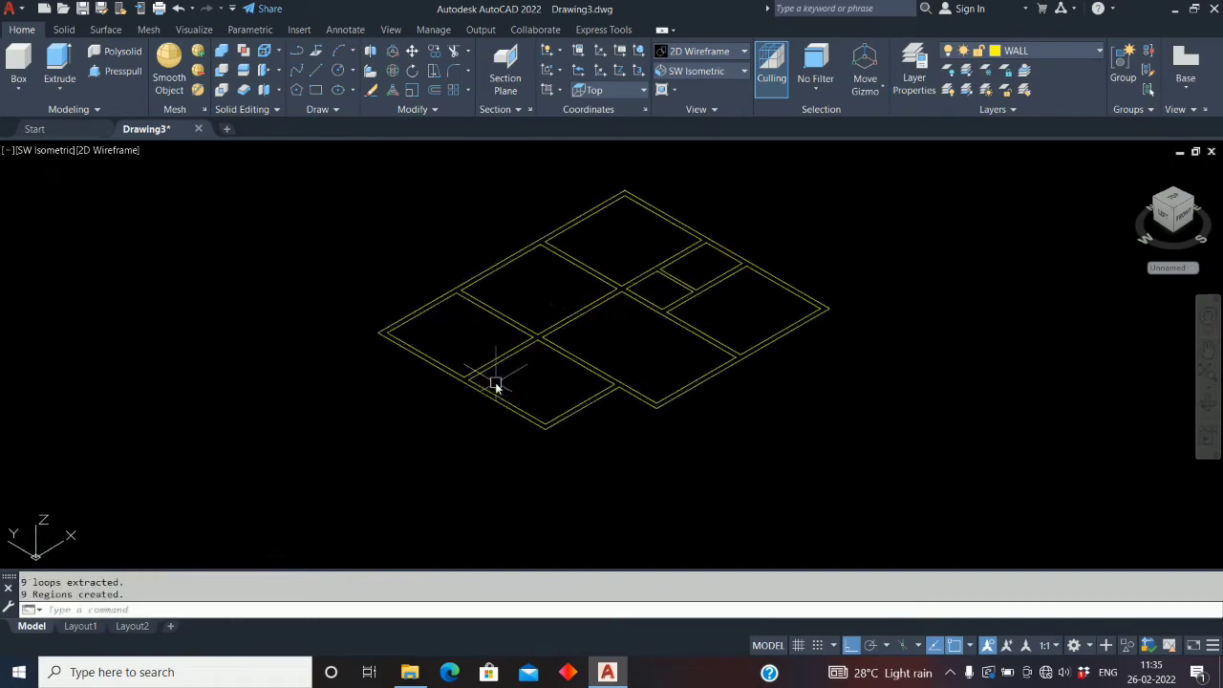
middle_drag(472, 434, 451, 463)
scroll(486, 423, up, 4)
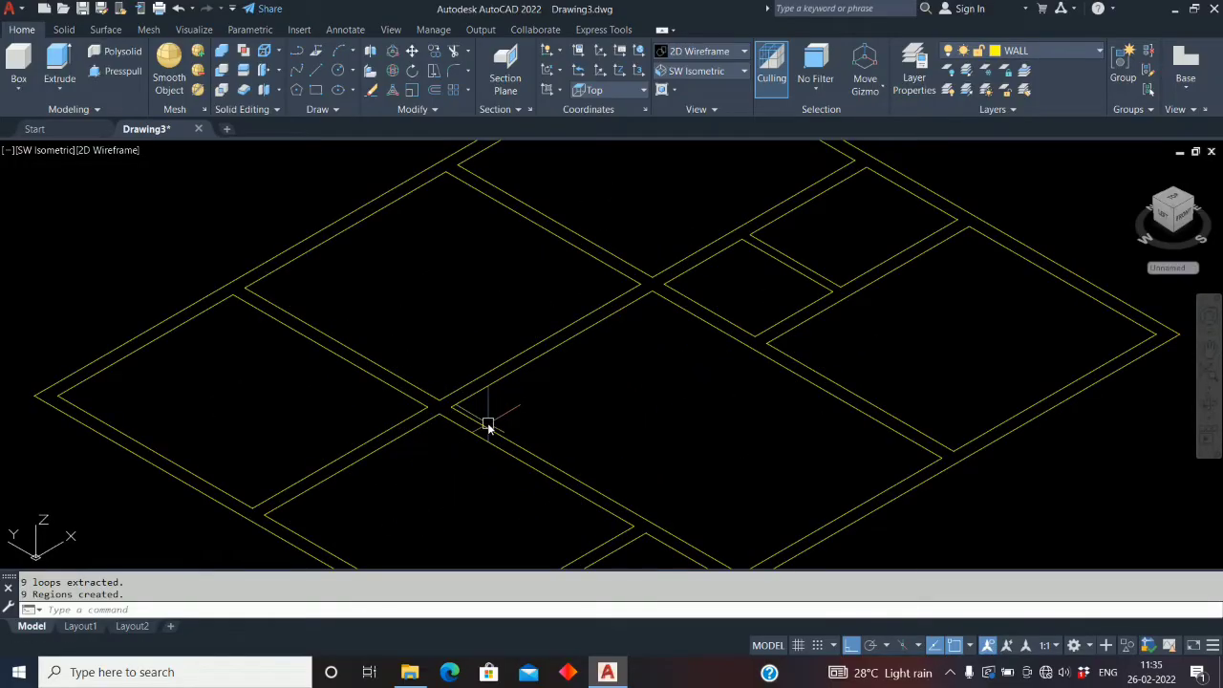
click(59, 76)
scroll(307, 290, down, 4)
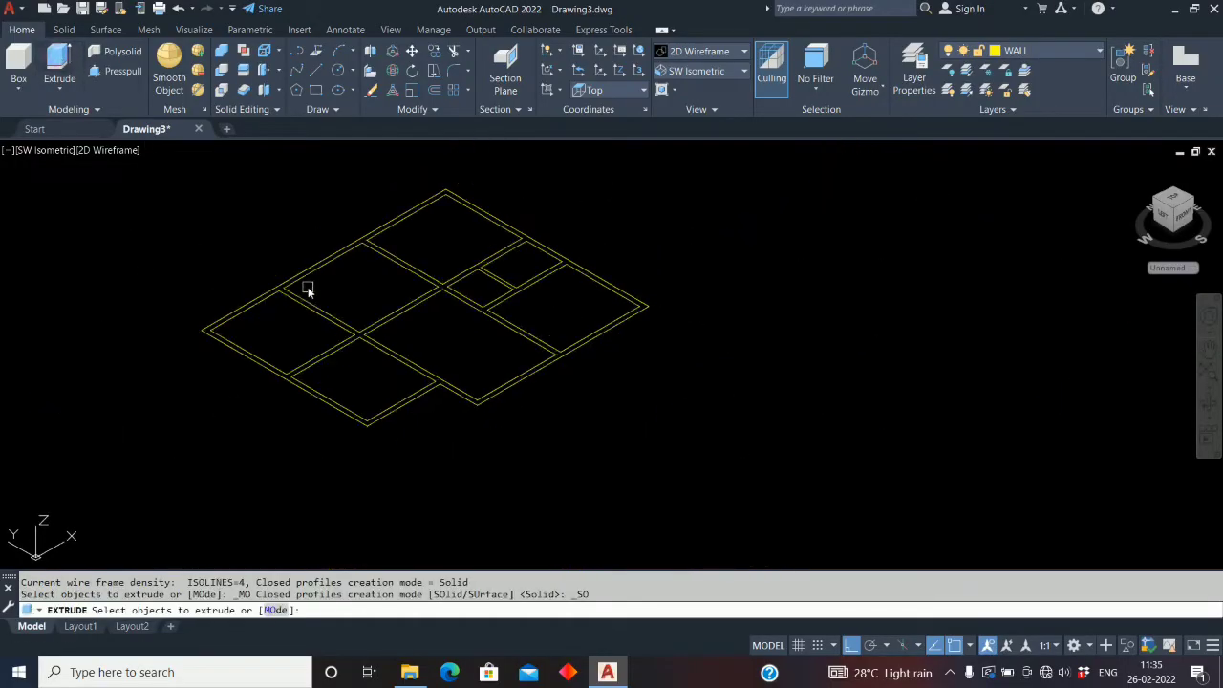
click(764, 178)
click(90, 479)
right_click(120, 457)
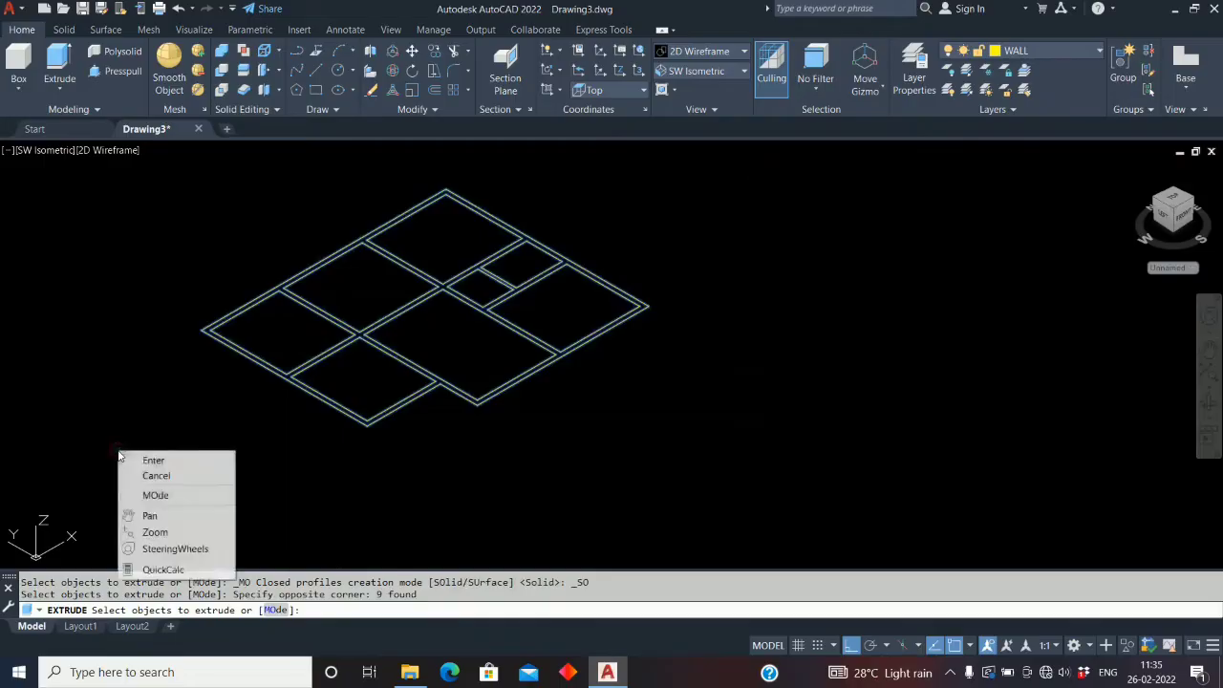
click(170, 461)
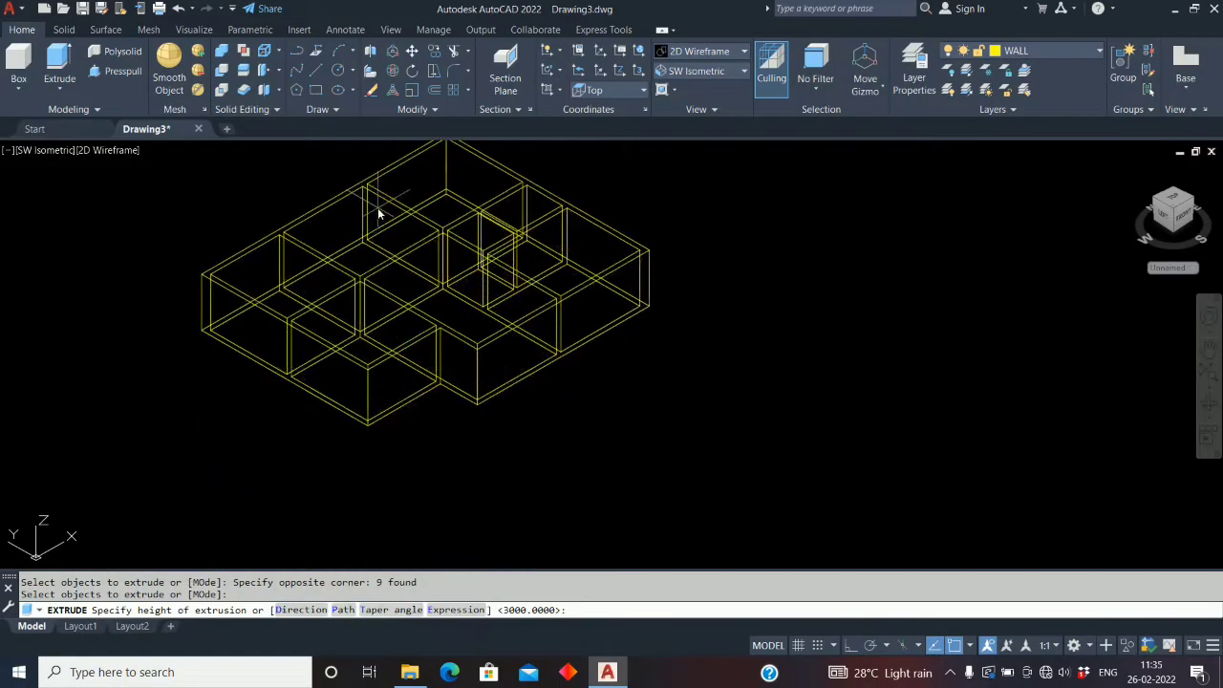
text(3000)
key(Return)
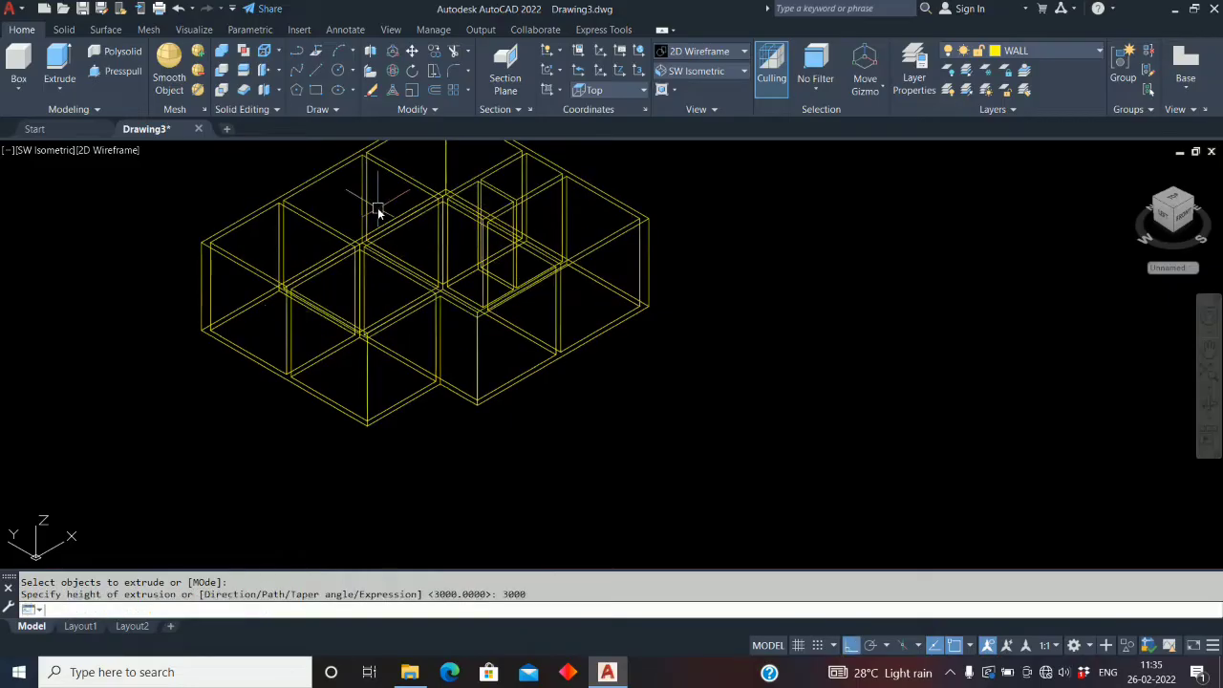
Subtract the eight inner room solids from the outer building solid to leave hollow rooms between the walls
mouse_move(330, 339)
middle_down()
mouse_move(352, 436)
mouse_move(336, 331)
mouse_move(347, 347)
middle_up()
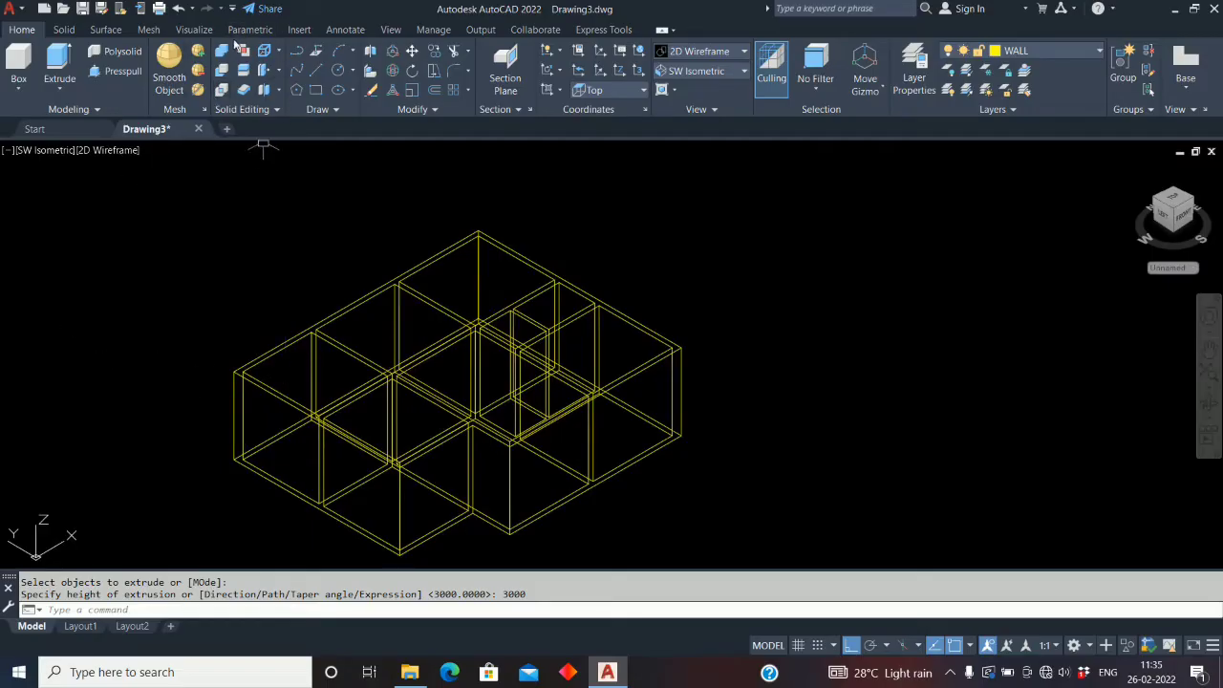
click(224, 71)
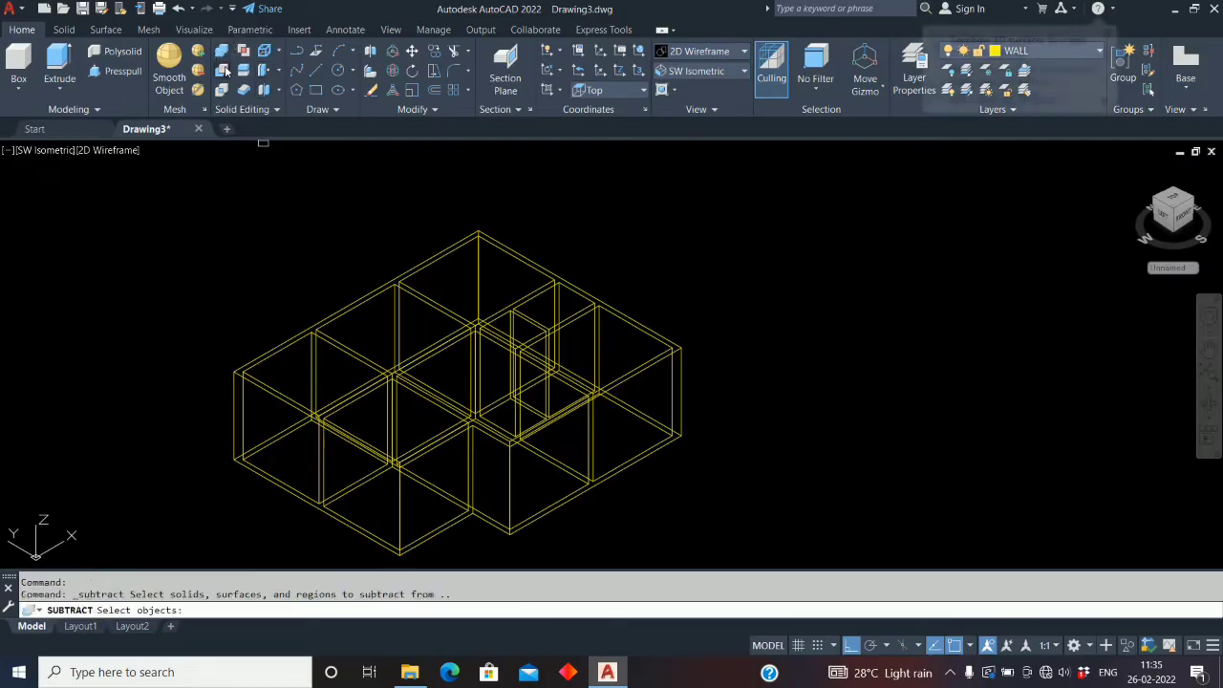
click(407, 272)
key(Return)
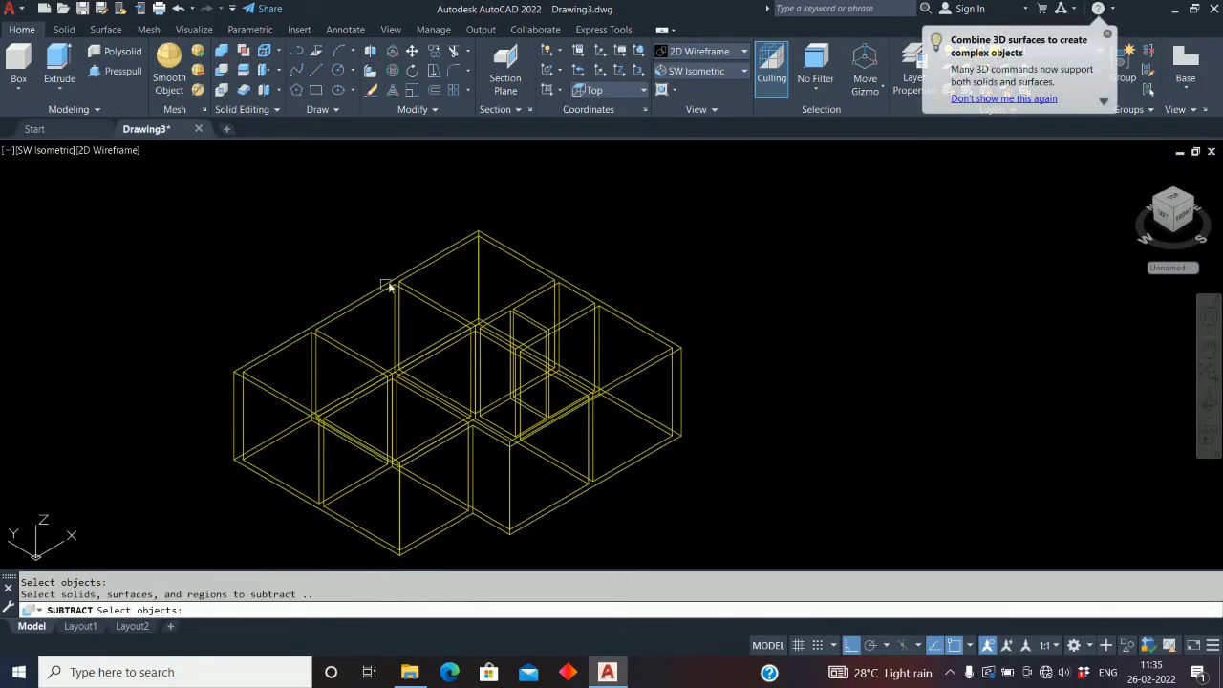
click(284, 356)
click(338, 325)
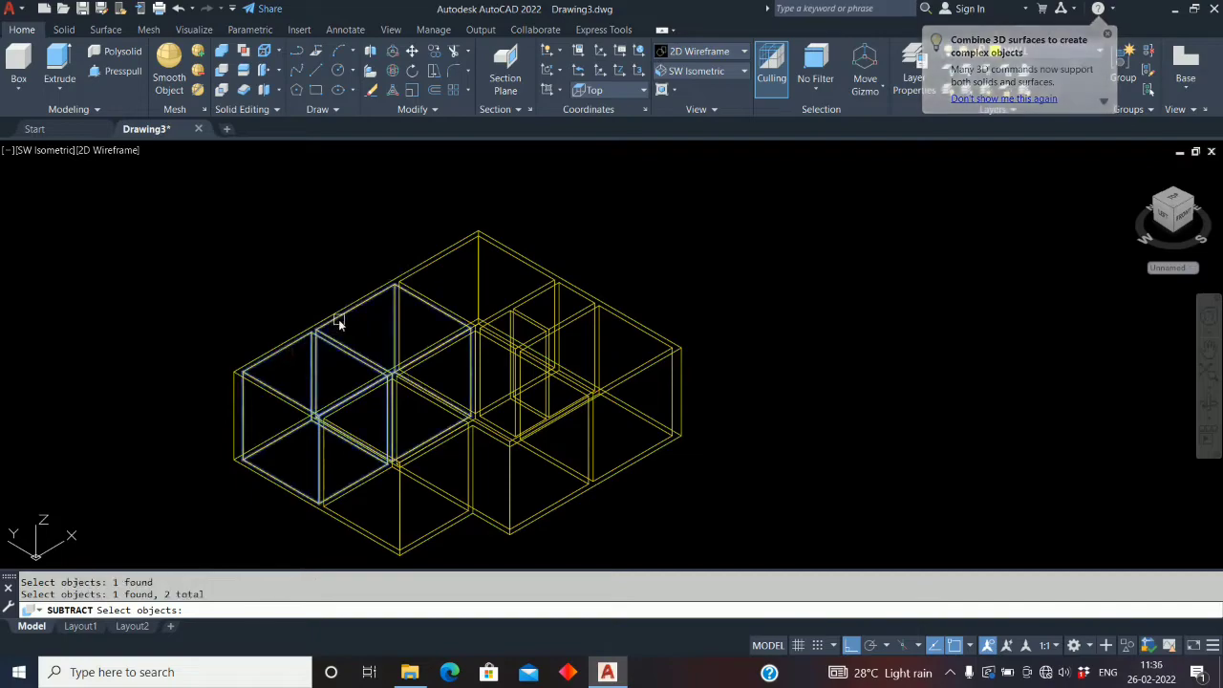
click(415, 278)
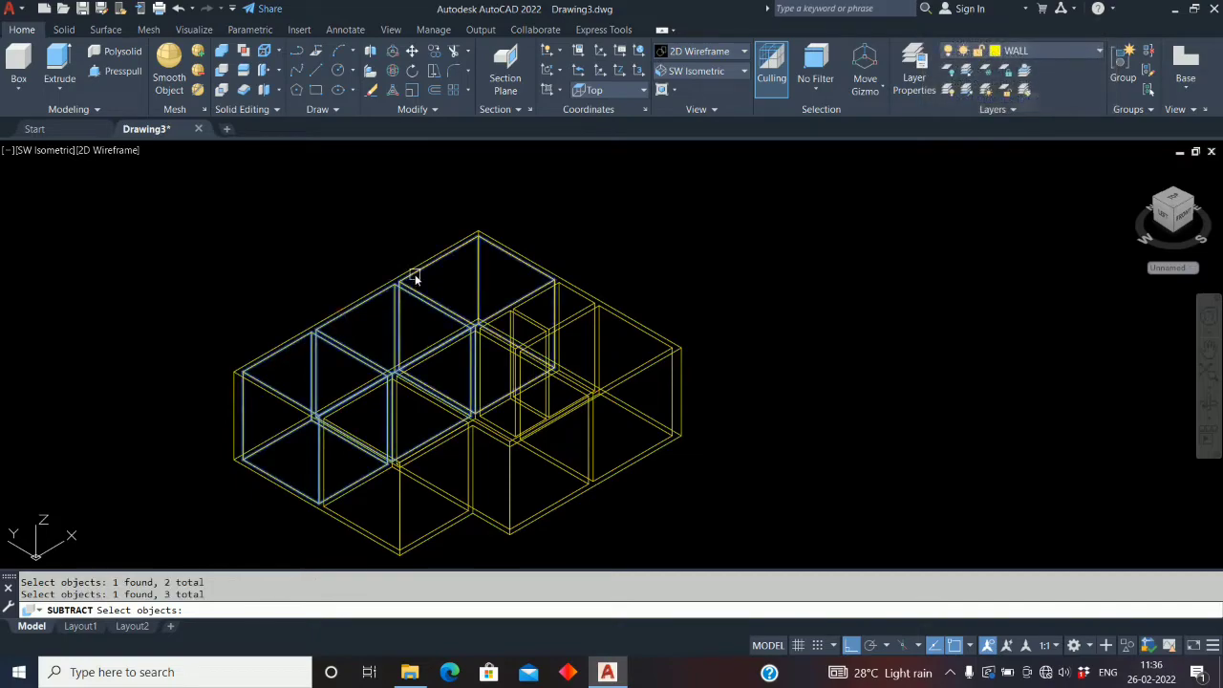
click(543, 296)
scroll(542, 305, up, 3)
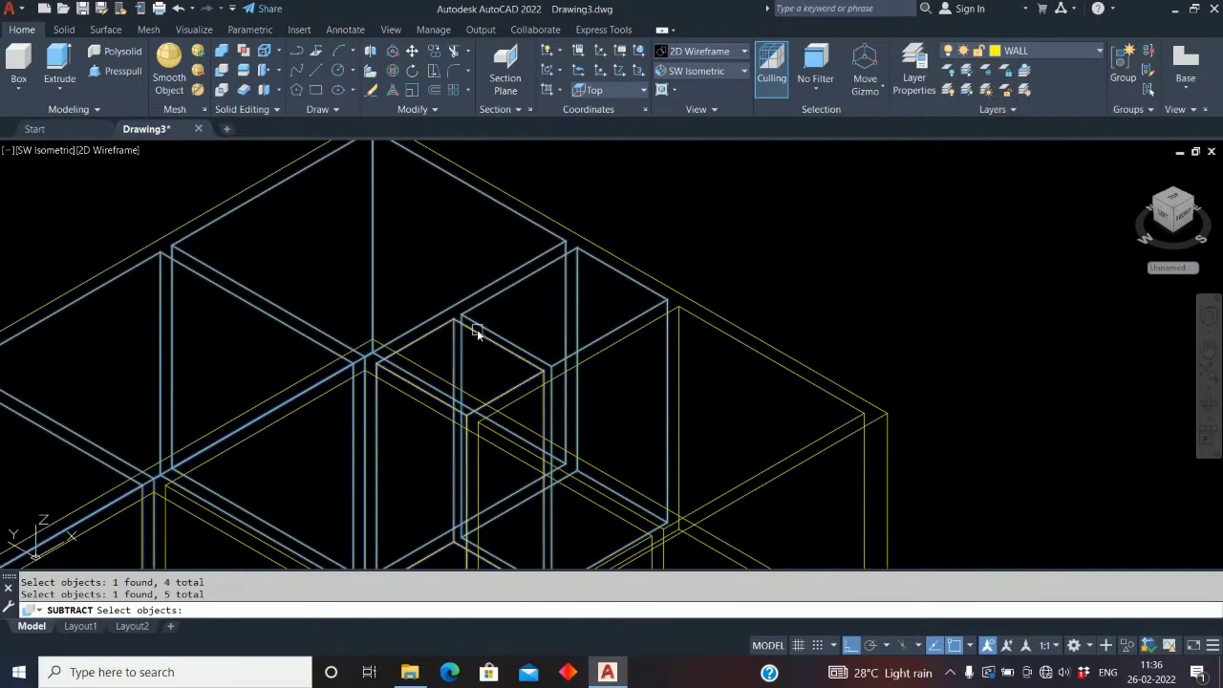
click(372, 375)
scroll(510, 314, down, 2)
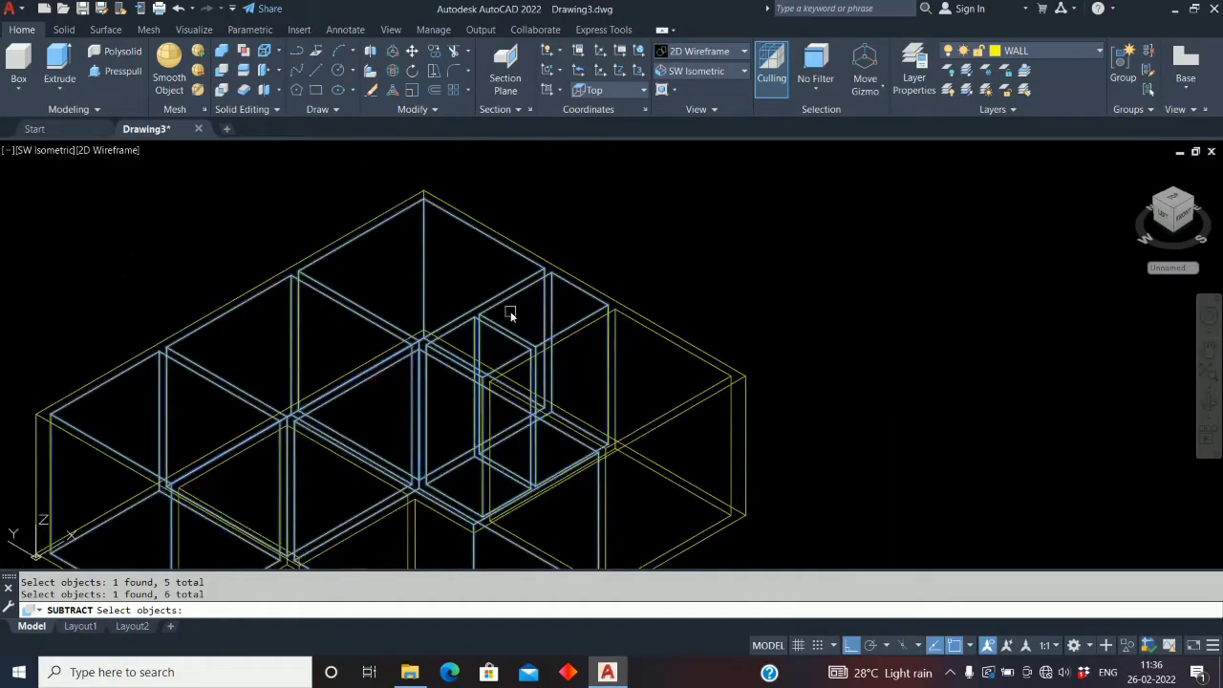
click(574, 335)
scroll(302, 330, down, 4)
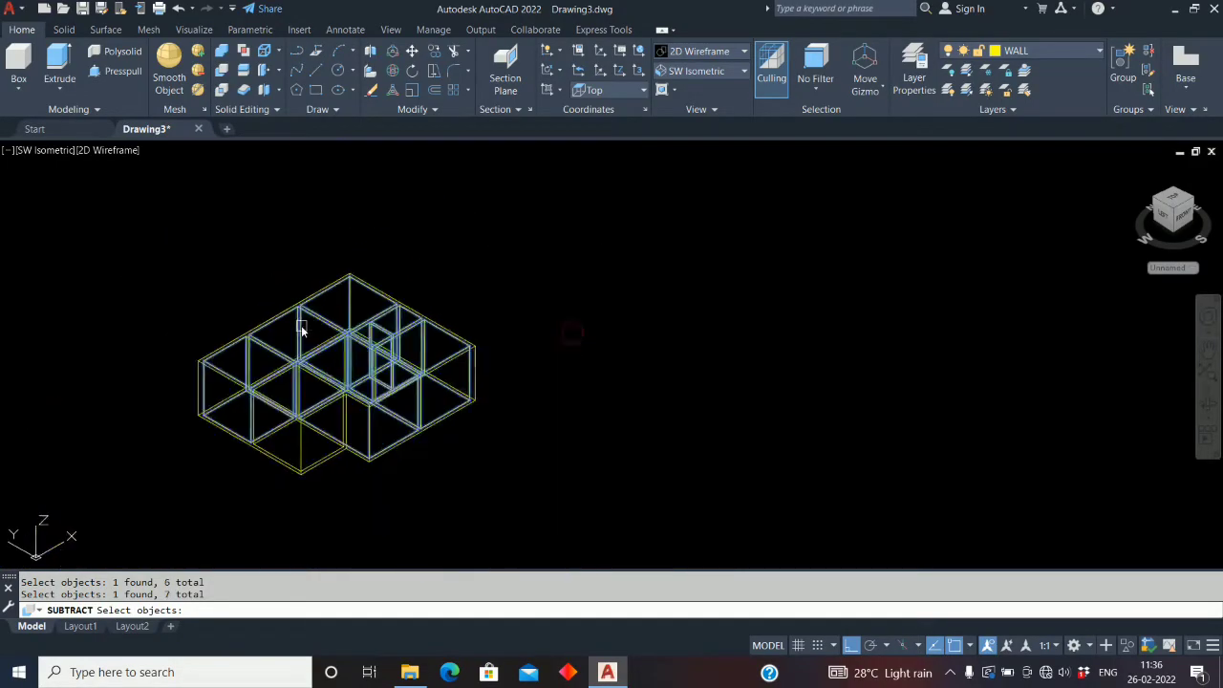
click(201, 402)
scroll(200, 399, up, 4)
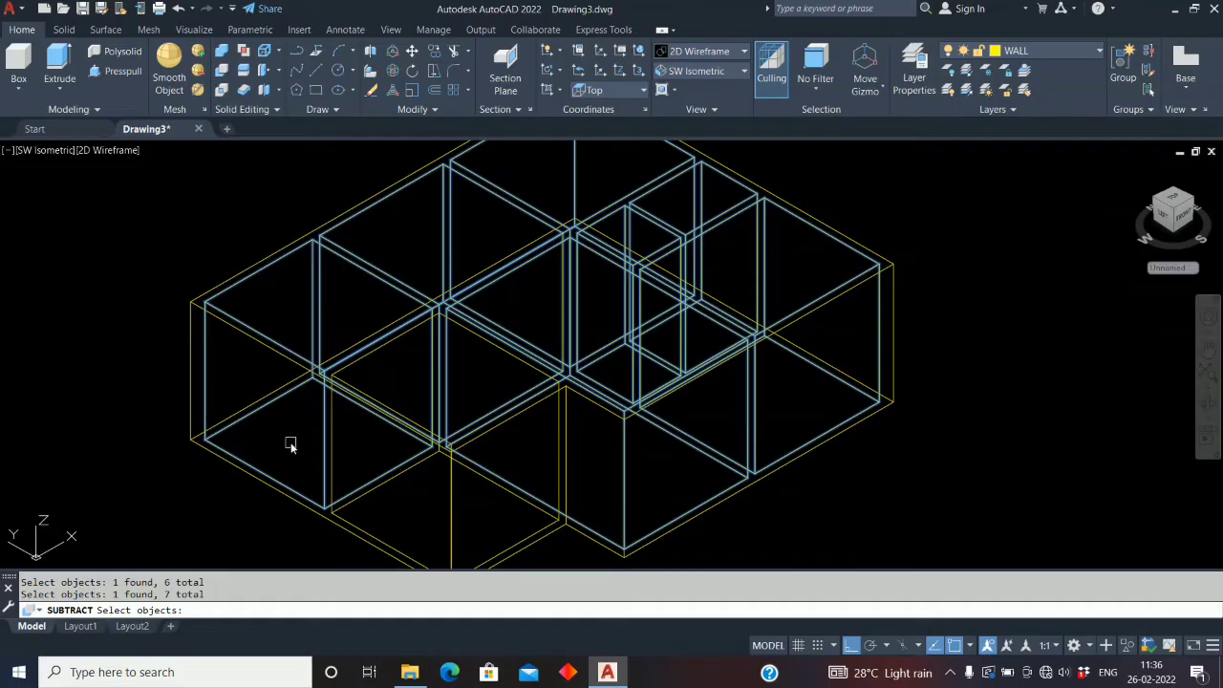
scroll(273, 445, up, 1)
click(352, 368)
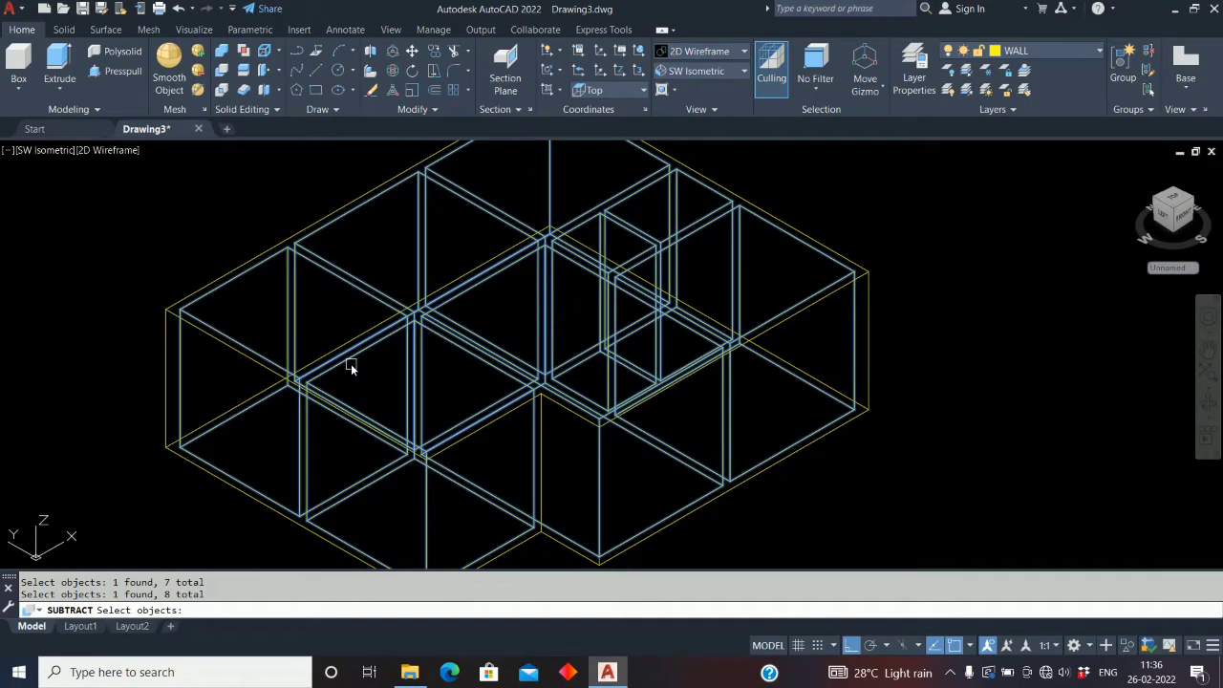
key(Return)
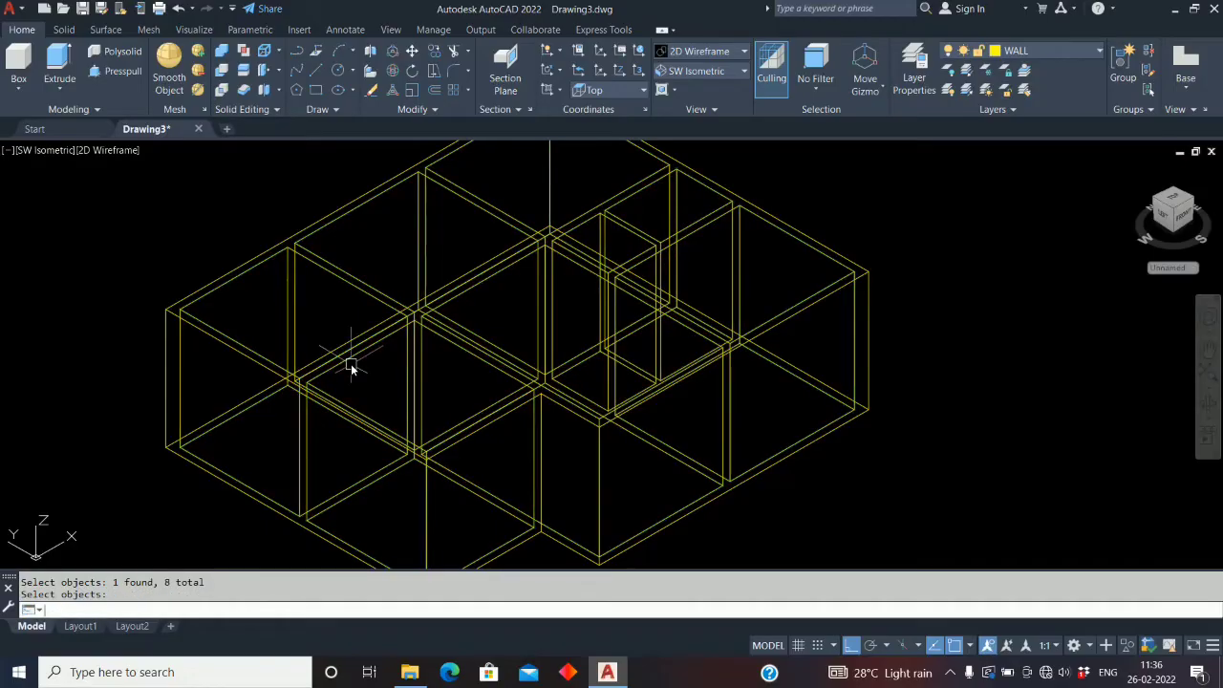
Show the hollowed wall solid in the Realistic visual style with the whole building in view
click(744, 52)
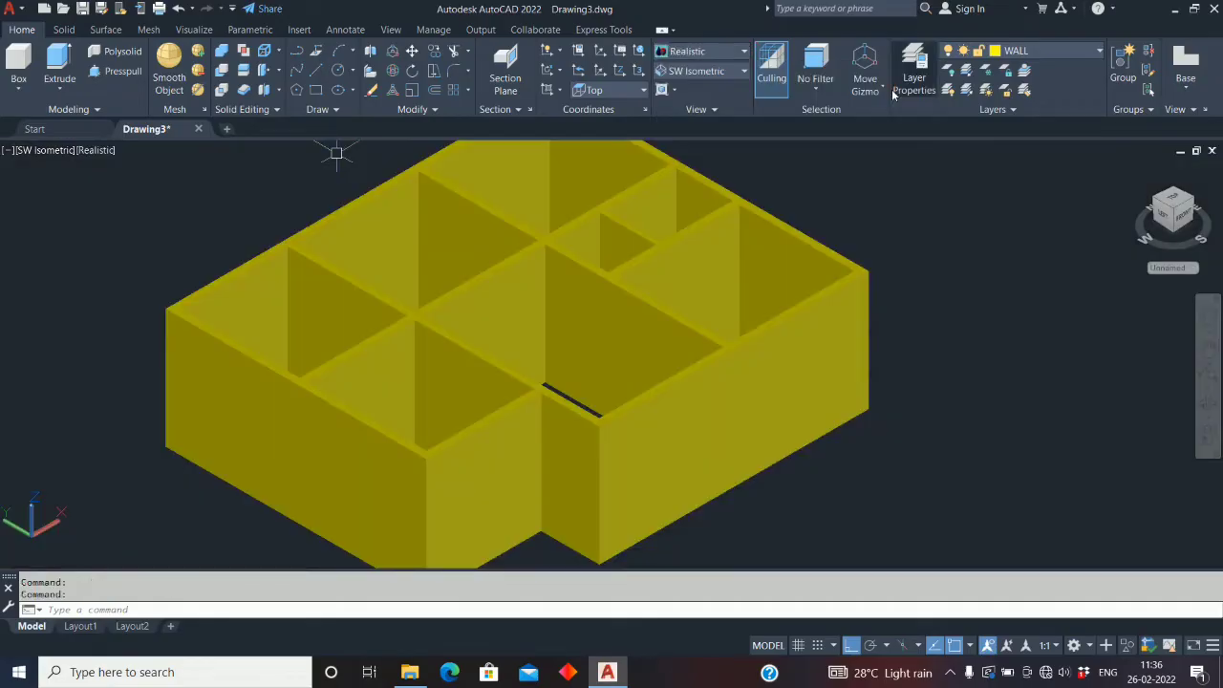
scroll(568, 315, down, 2)
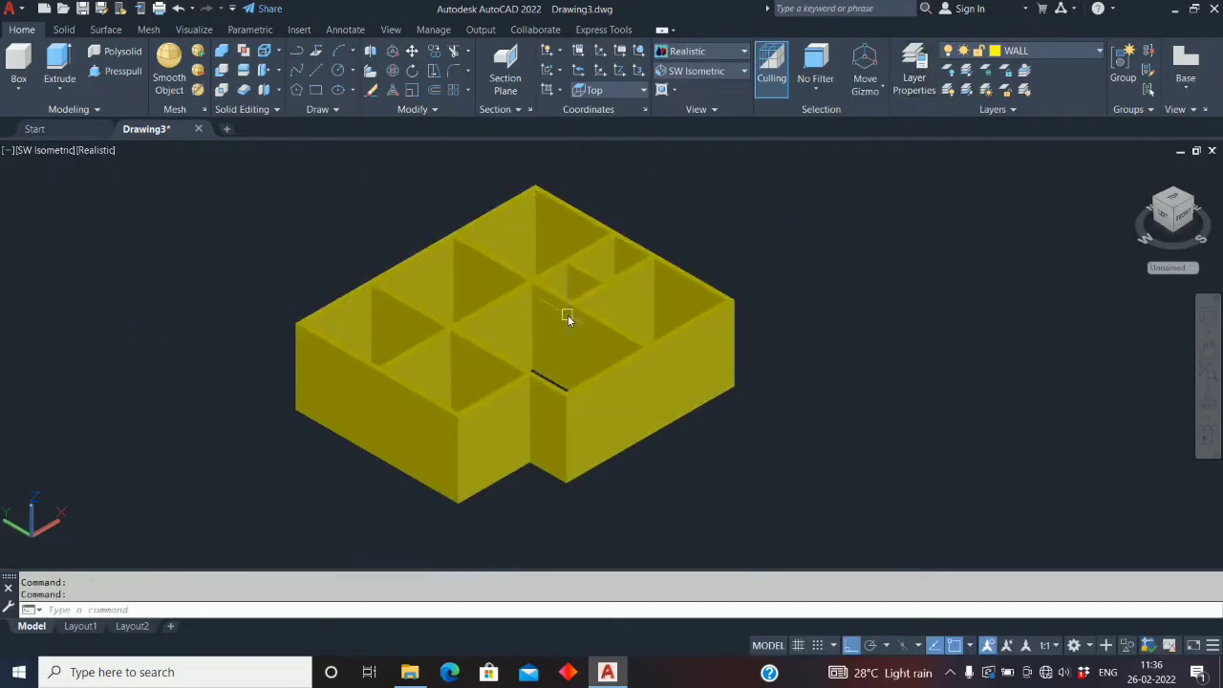
middle_drag(530, 433, 575, 397)
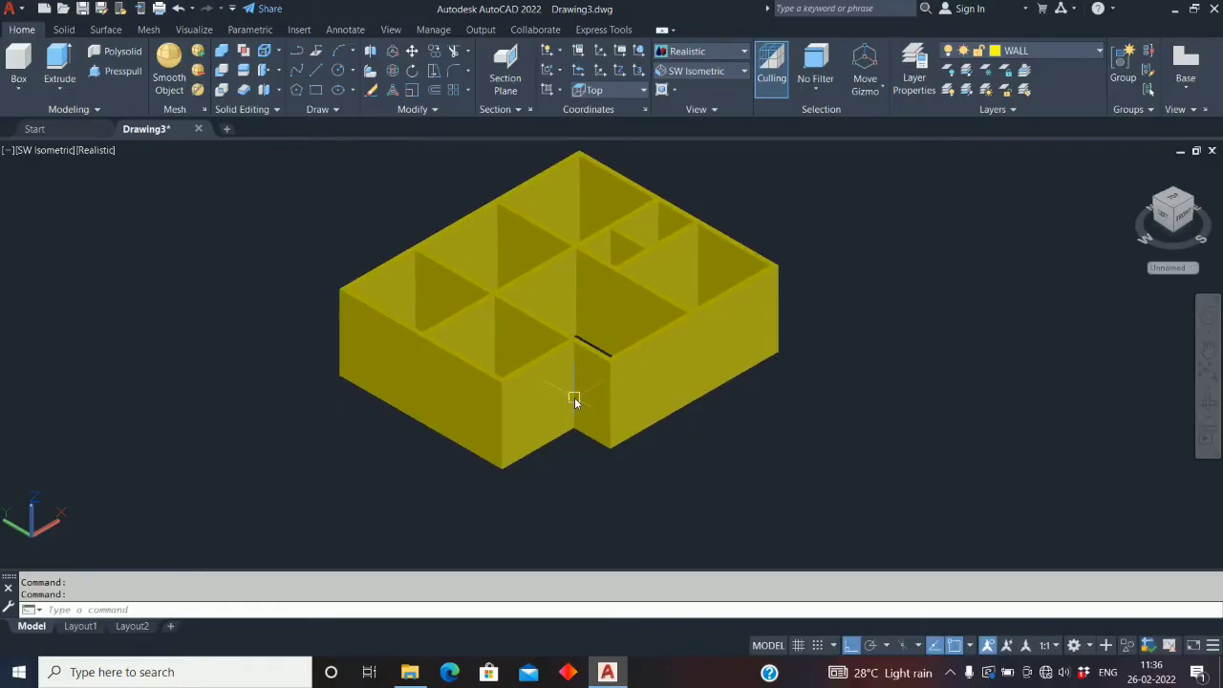
Turn on the PL layer, make it current, and turn off the WALL layer
click(1099, 53)
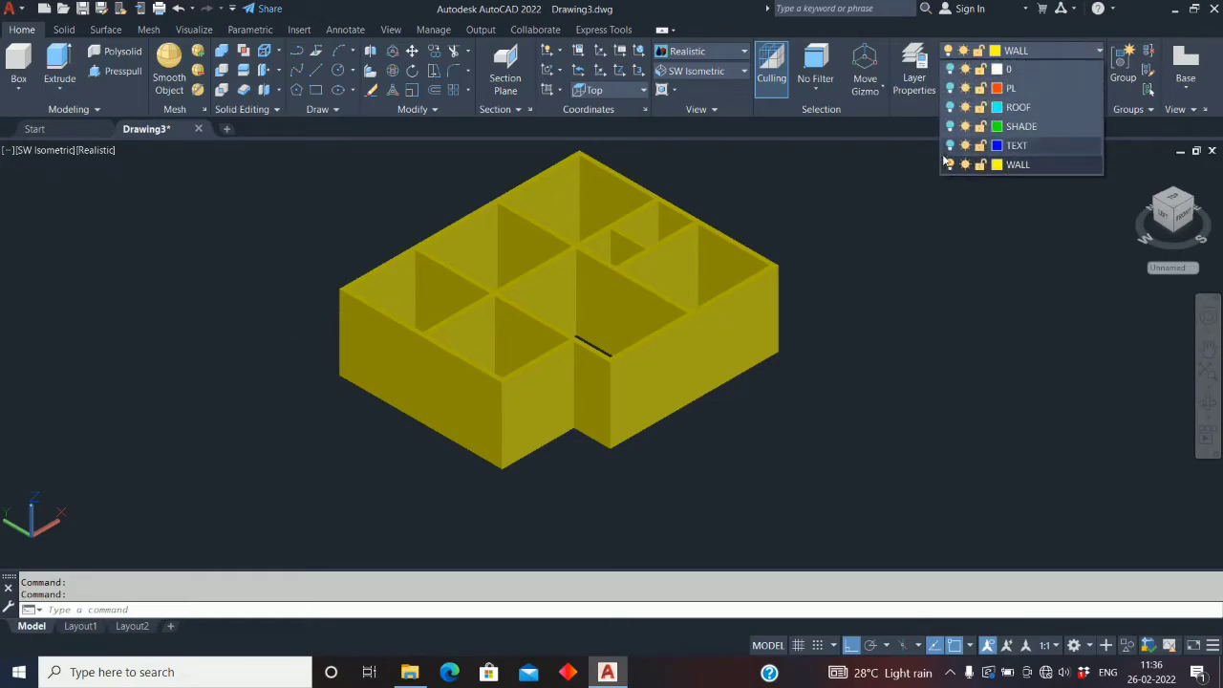
click(950, 88)
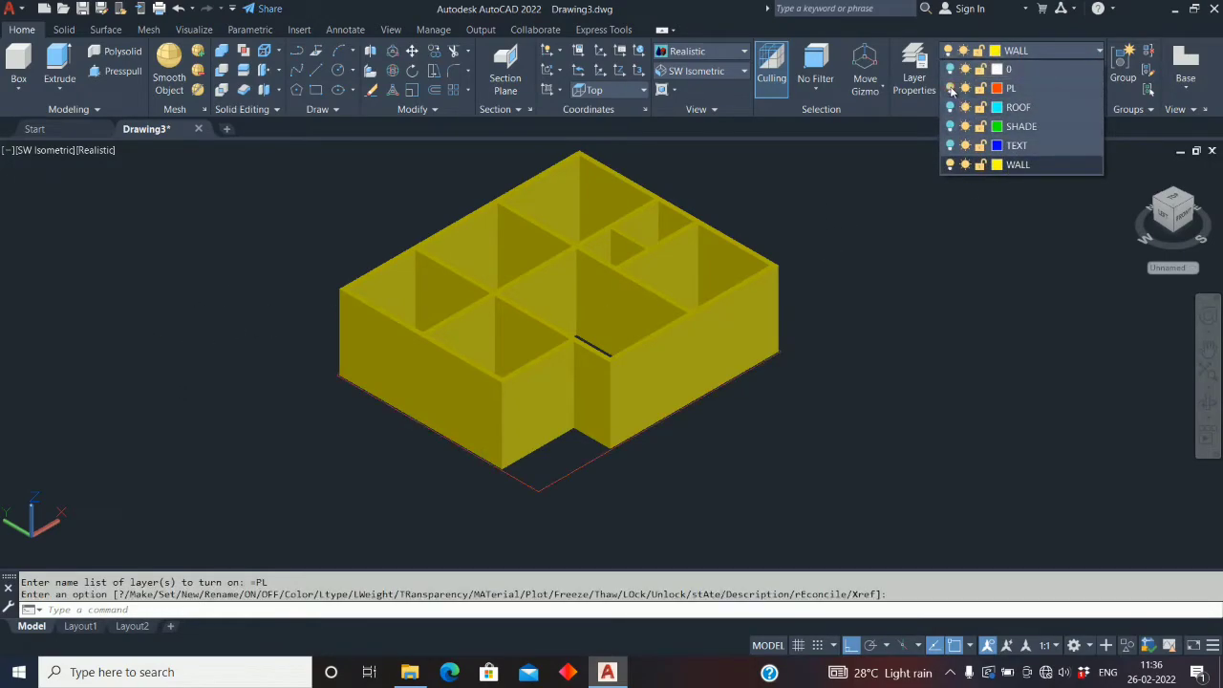
click(1025, 88)
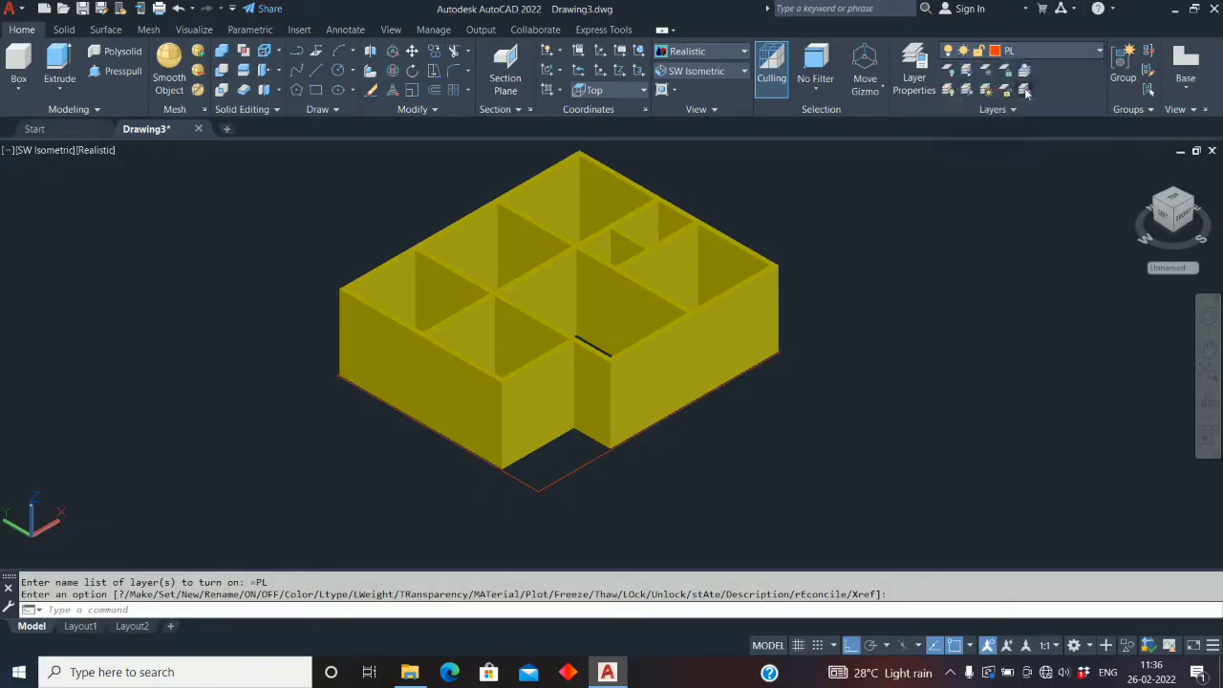
click(1099, 50)
click(950, 164)
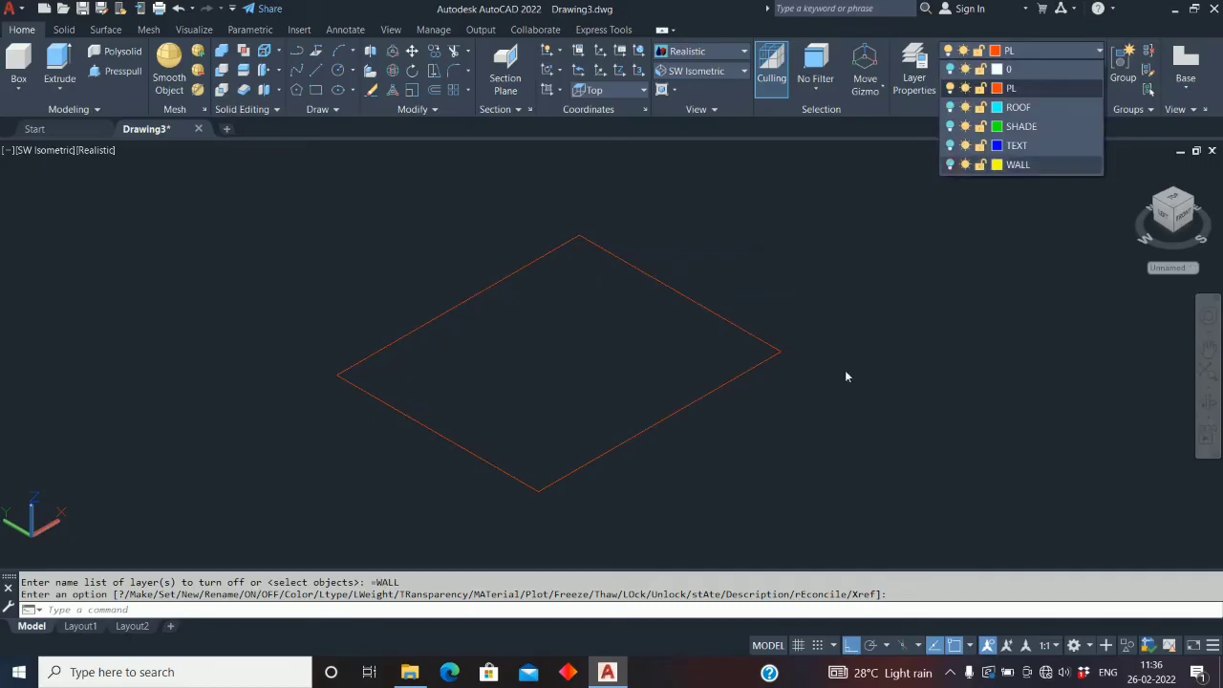
Convert the four lines of the plinth outline into a region with the Region command
scroll(472, 402, down, 4)
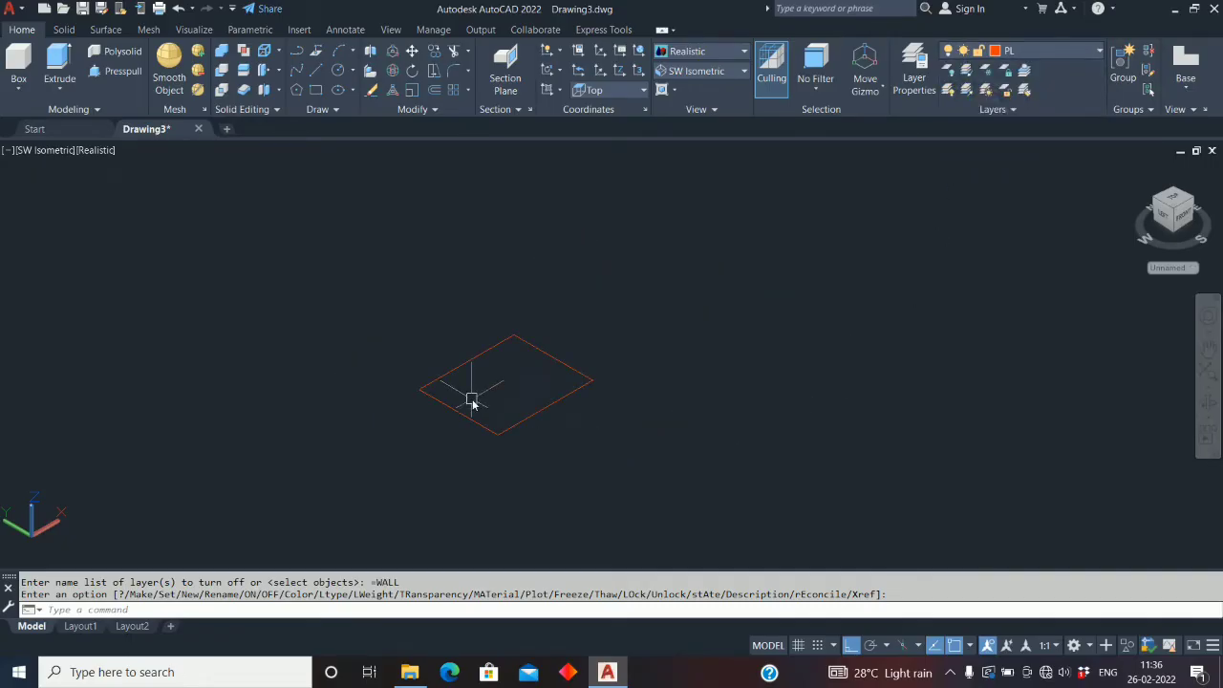
text(REG)
key(Return)
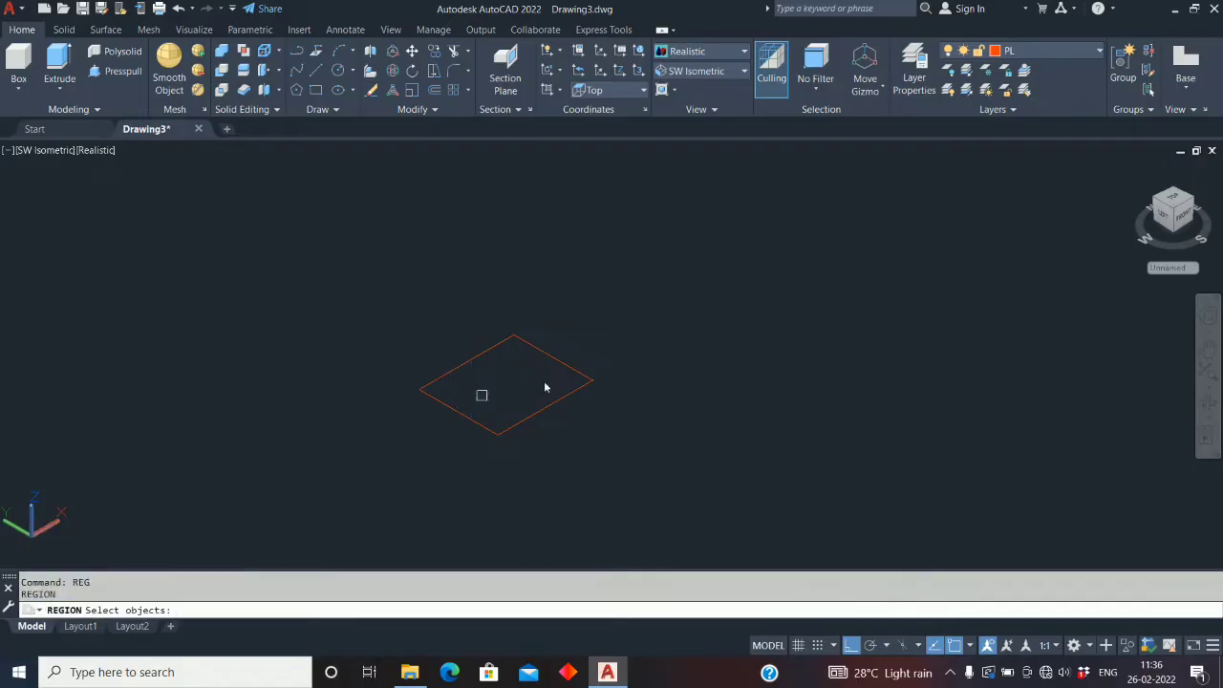
click(692, 296)
click(367, 451)
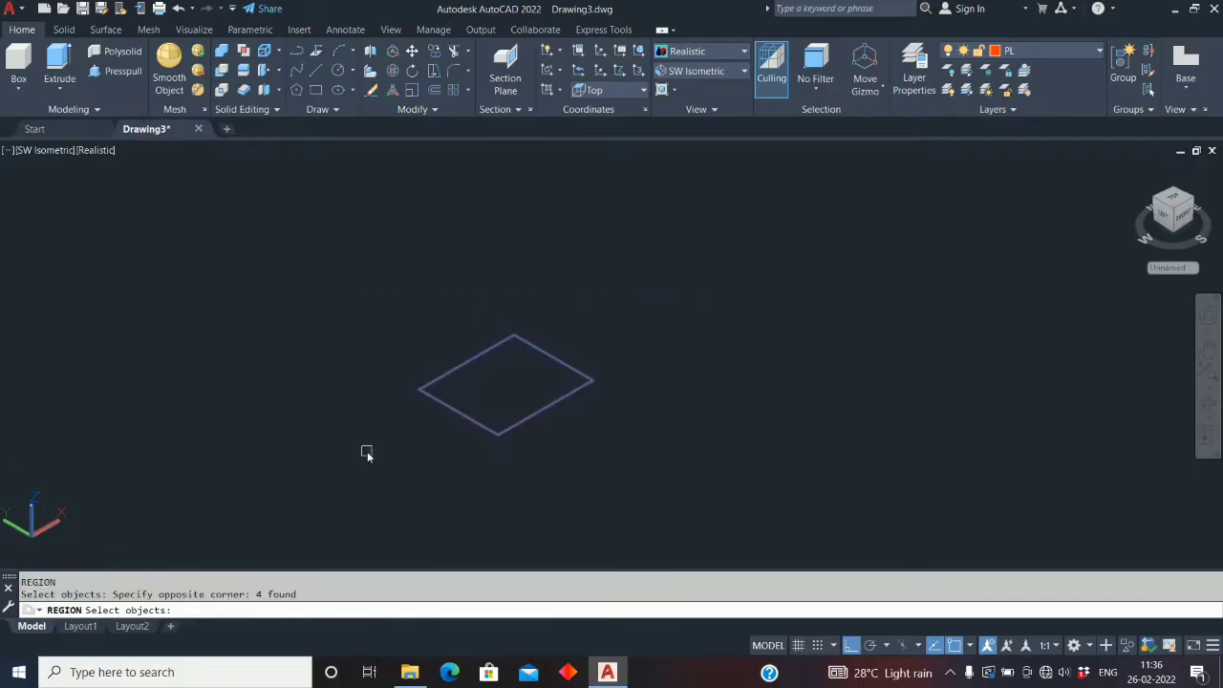
key(Return)
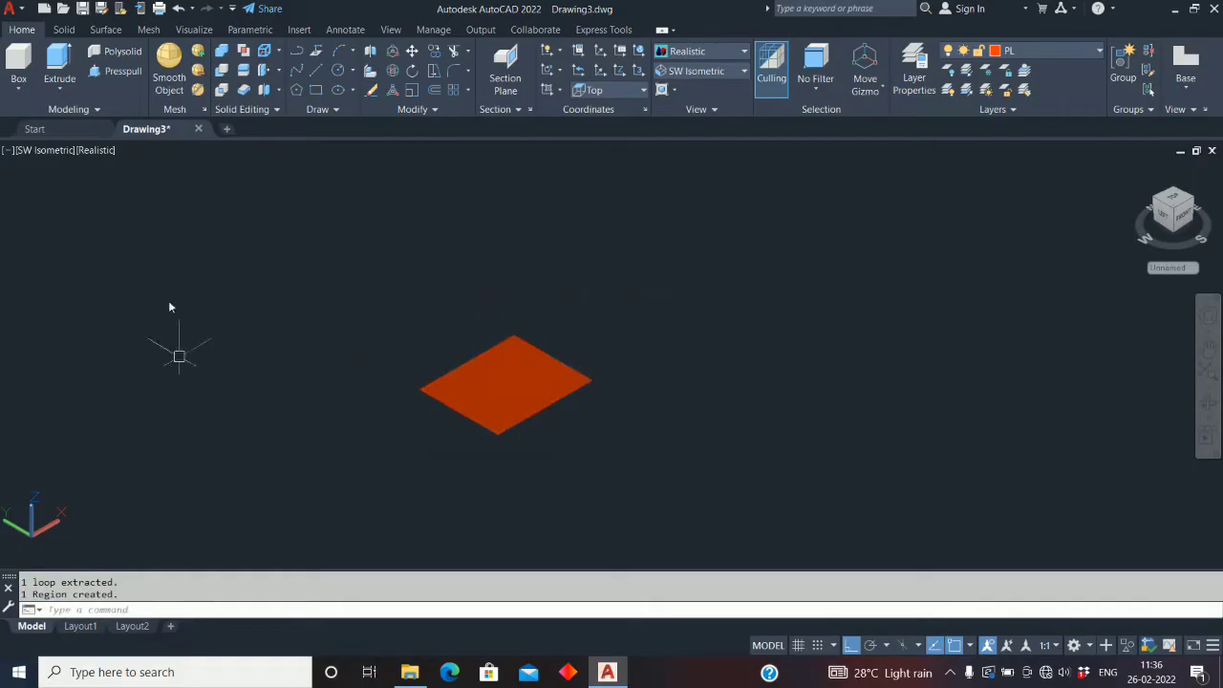
Extrude the plinth region downward with a height of -450
click(58, 65)
click(560, 387)
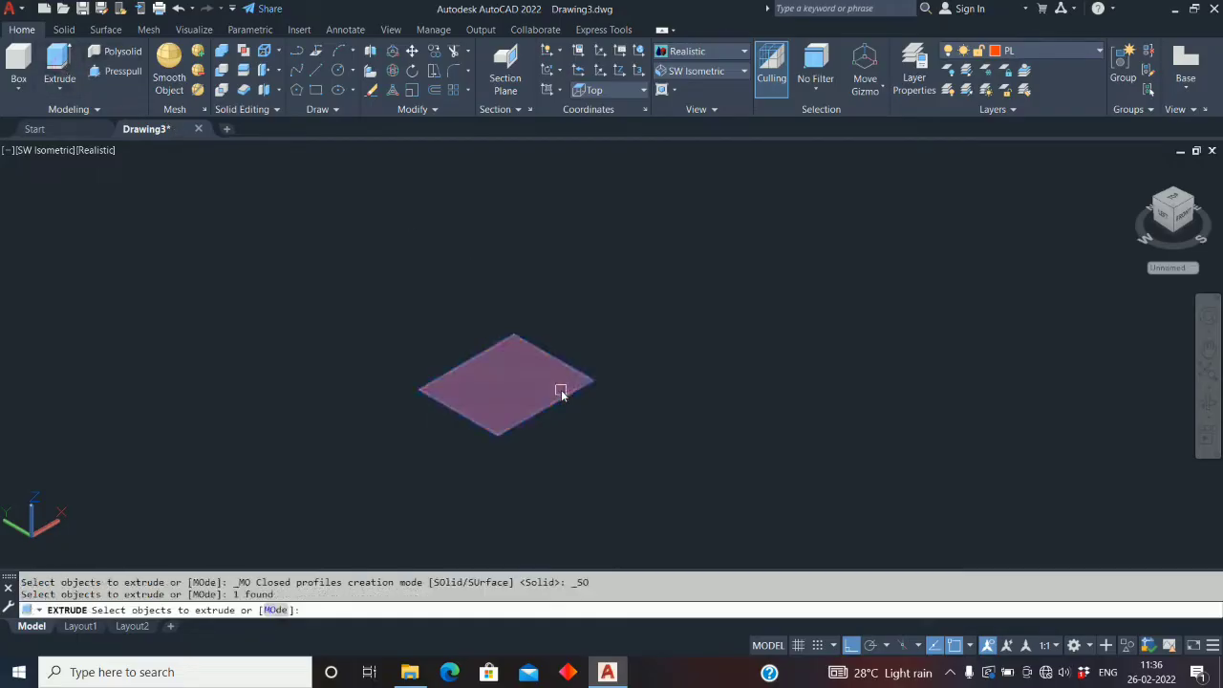
right_click(561, 390)
click(587, 388)
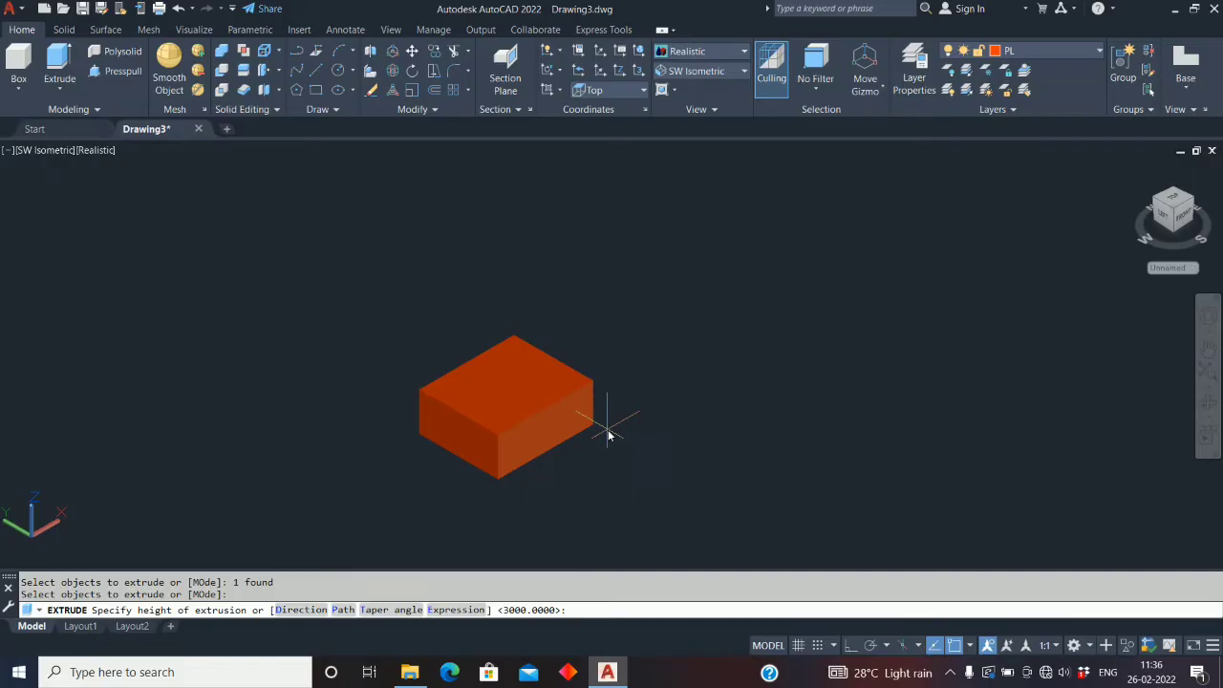
text(-450)
key(Return)
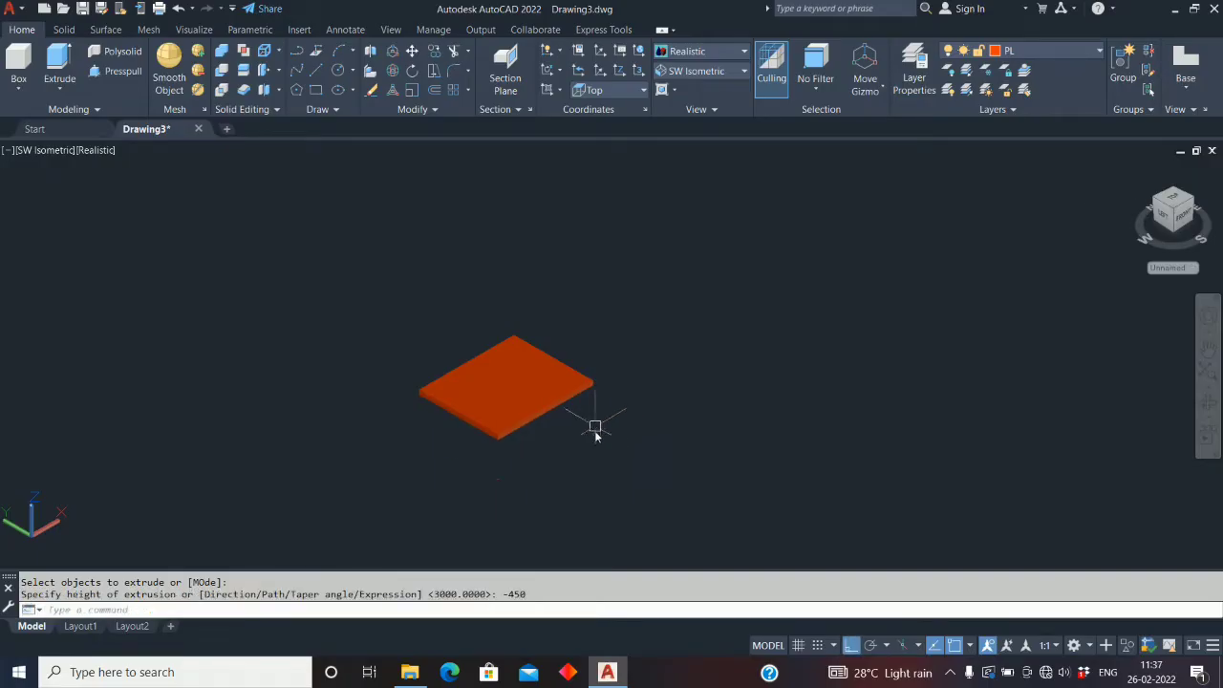
Turn on the WALL and SHADE layers, make SHADE the current layer, and turn off PL
click(1101, 51)
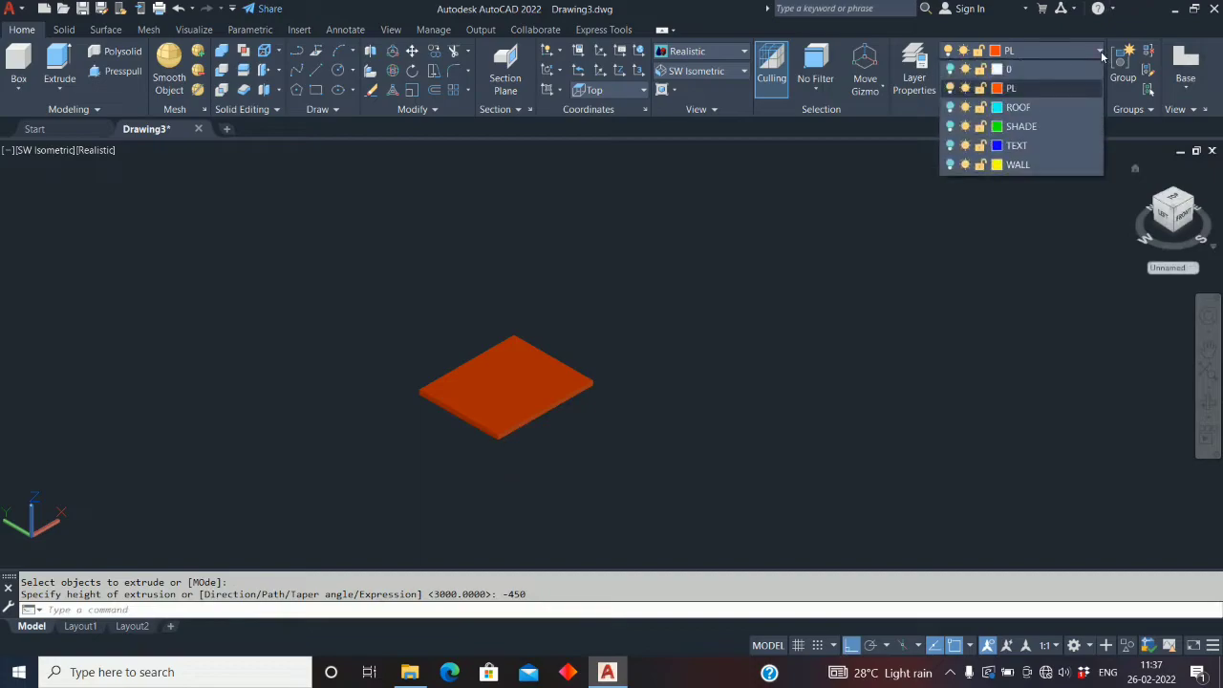
click(951, 165)
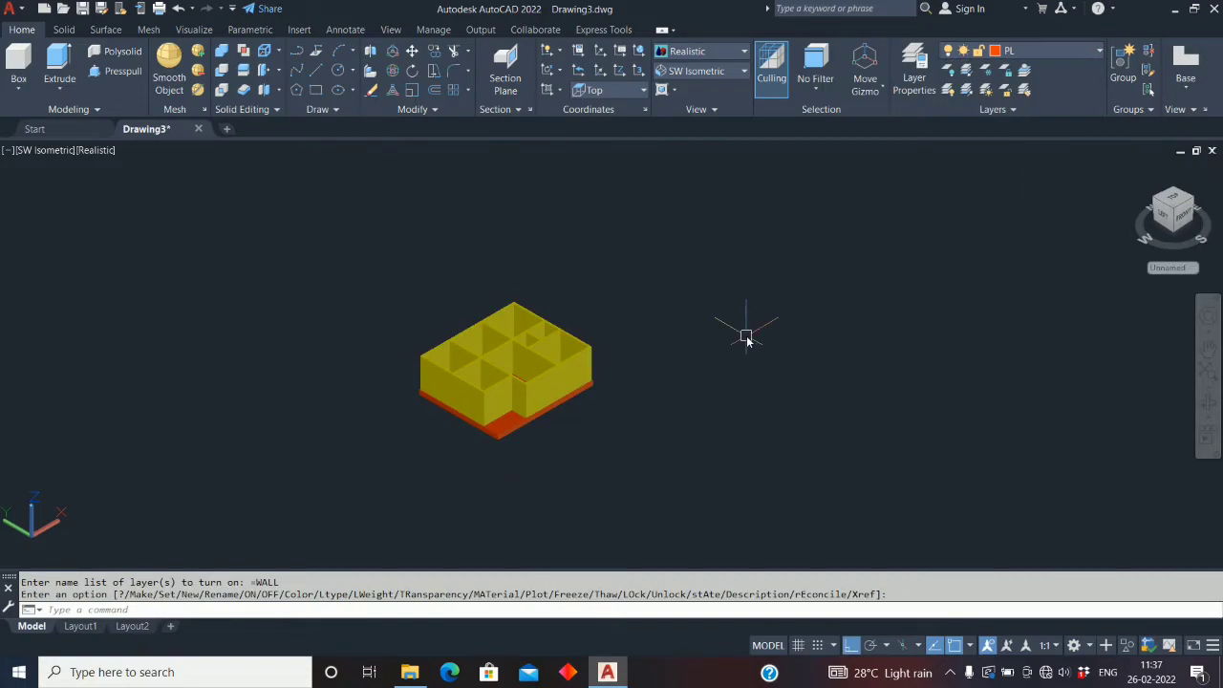
click(1100, 50)
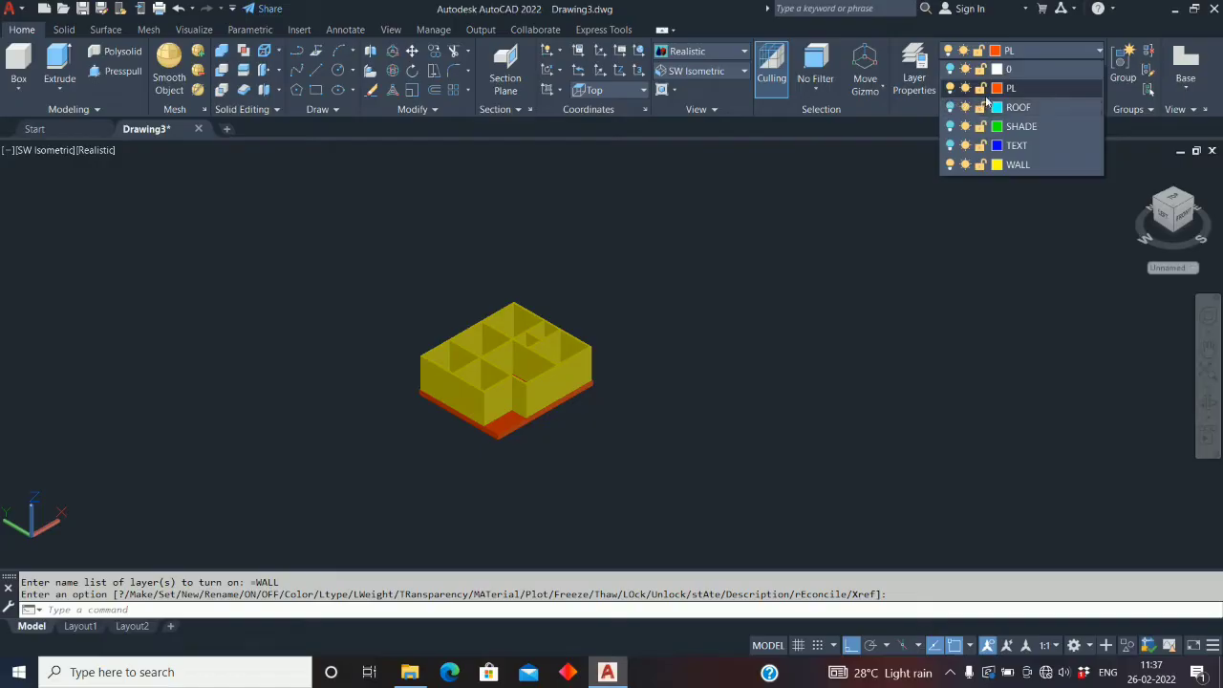
click(951, 127)
click(1043, 126)
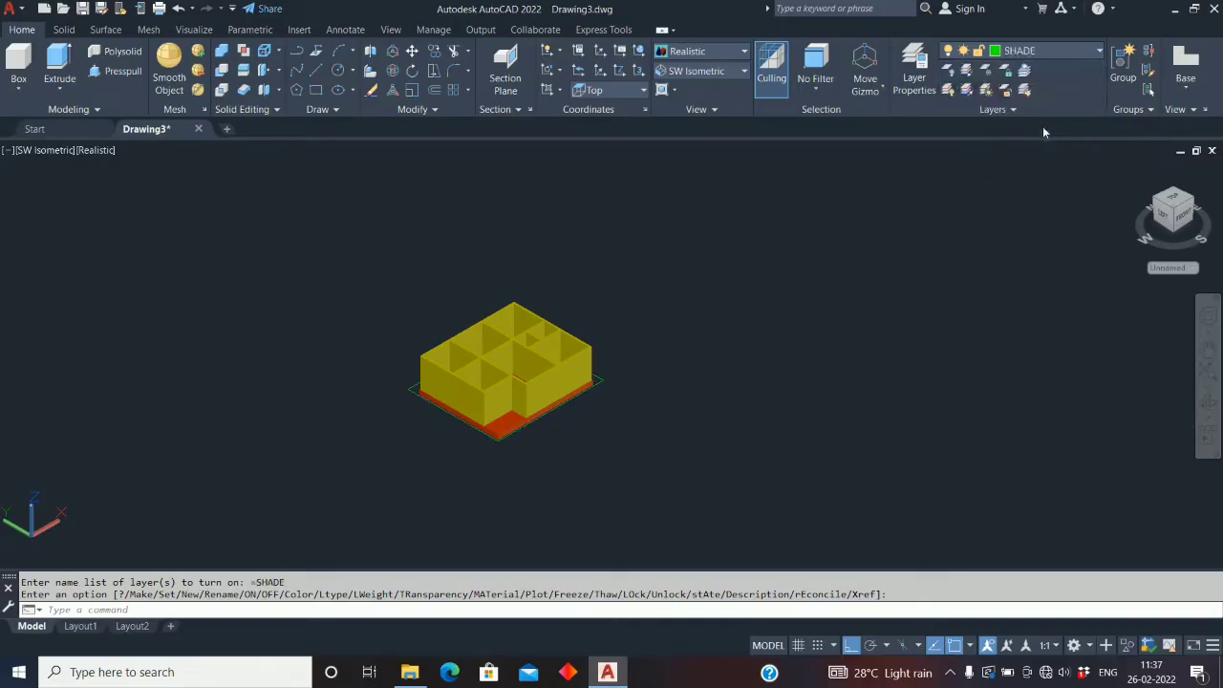
click(1102, 51)
click(950, 88)
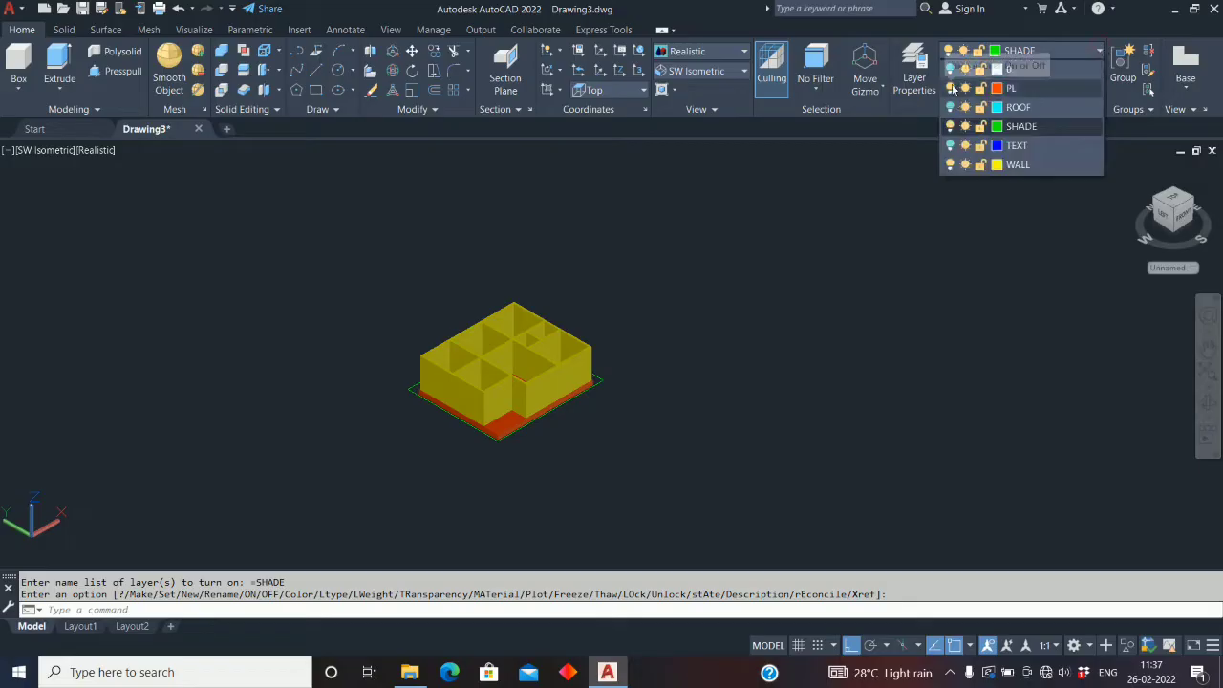
click(894, 197)
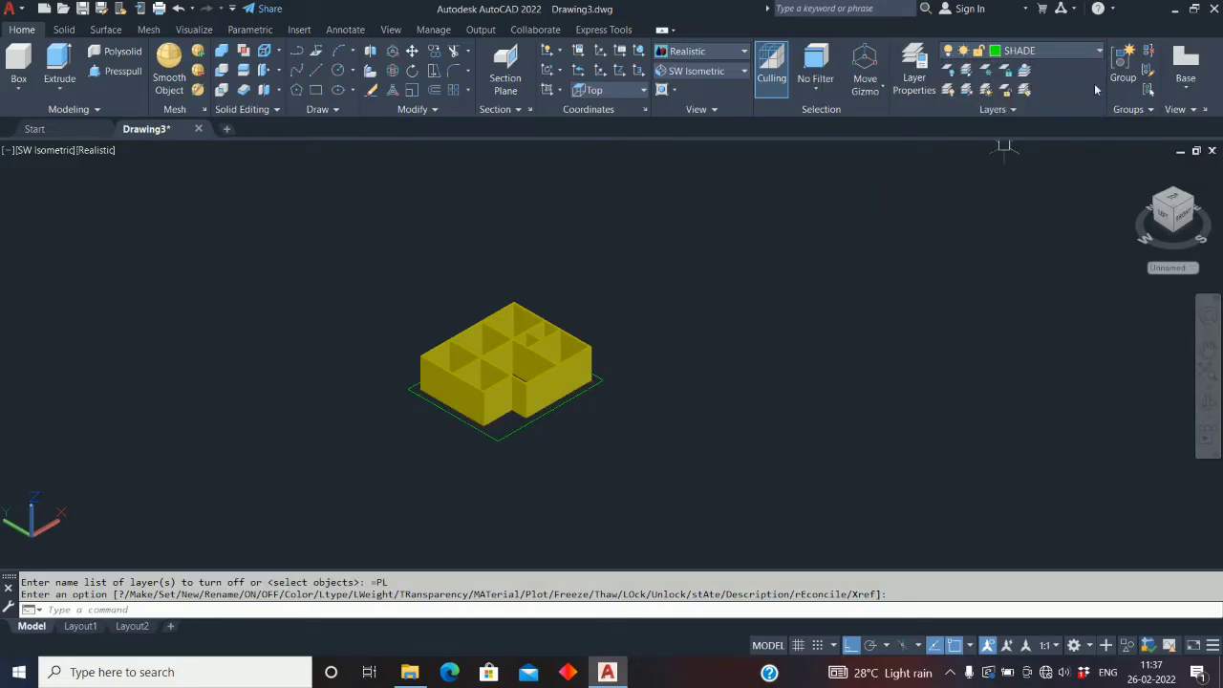
Set the visual style to 2D Wireframe and switch to the Top view
click(744, 50)
click(693, 89)
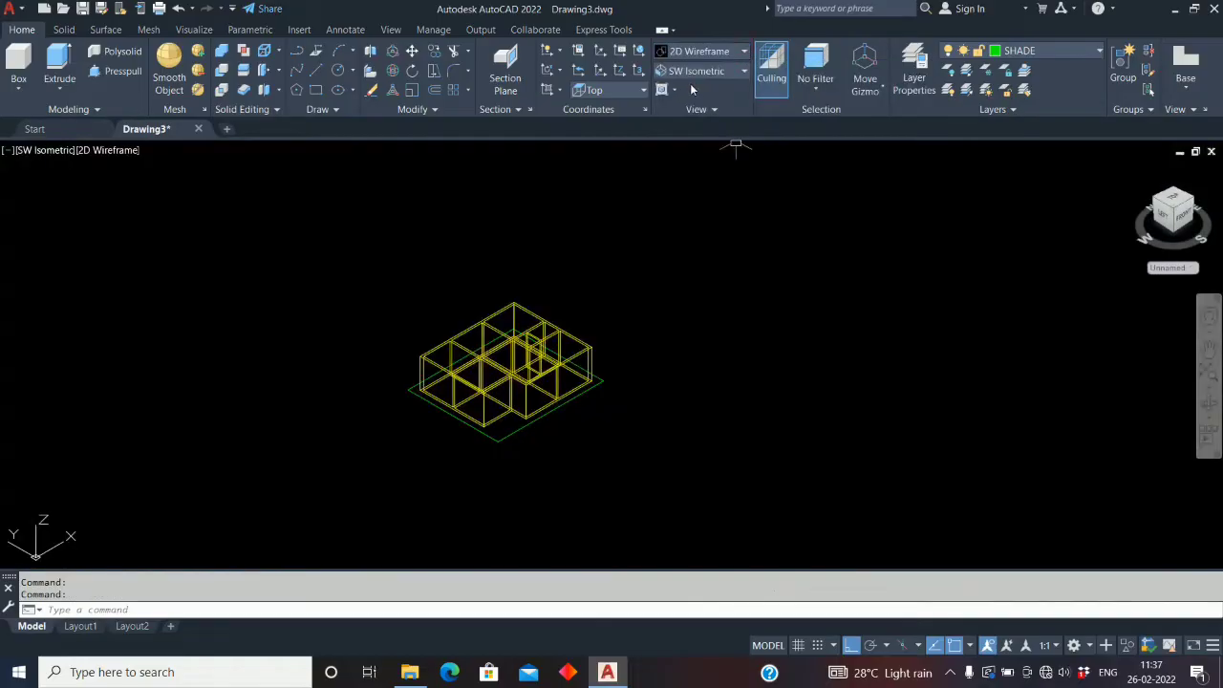
click(745, 71)
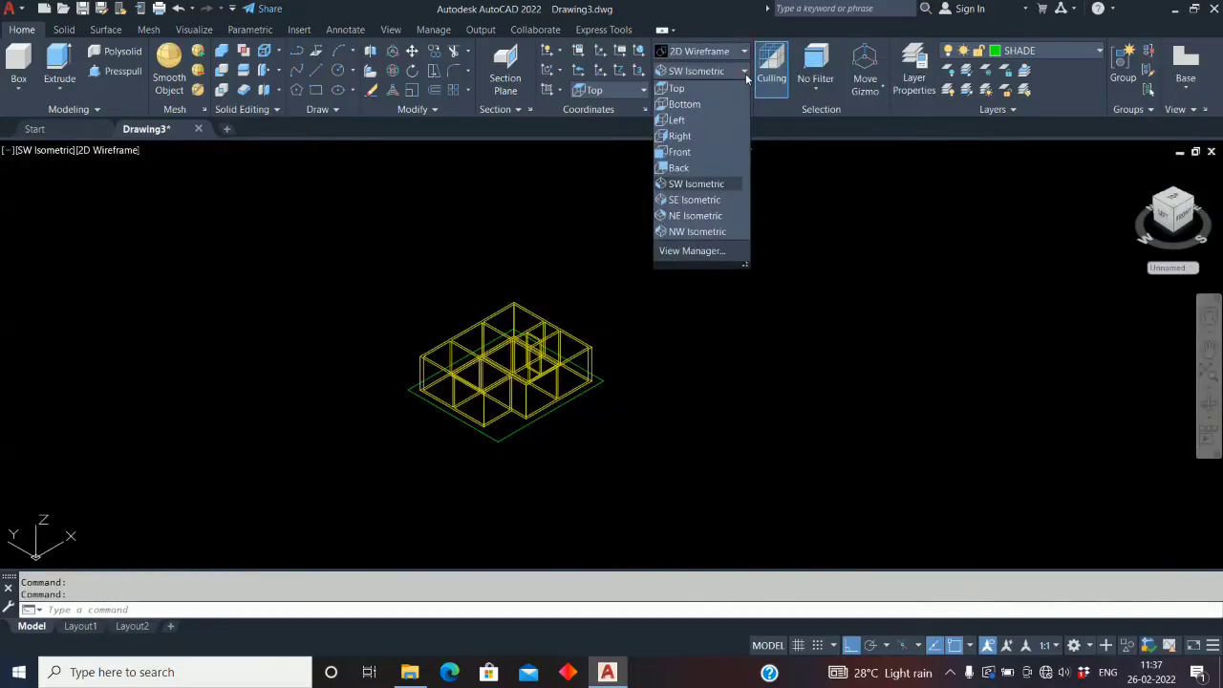
click(694, 90)
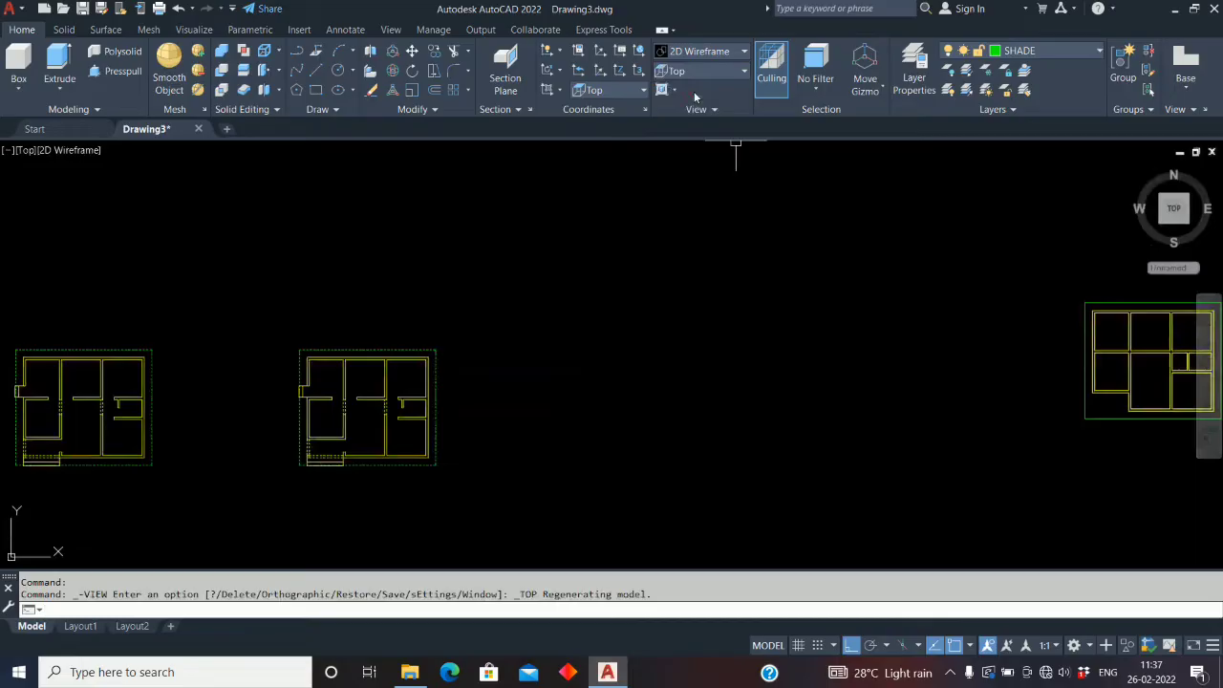
Start a polyline at the outer wall's upper-left corner and trace the upper and right edges to the lower-right corner
mouse_move(784, 319)
middle_down()
mouse_move(691, 357)
mouse_move(519, 385)
middle_up()
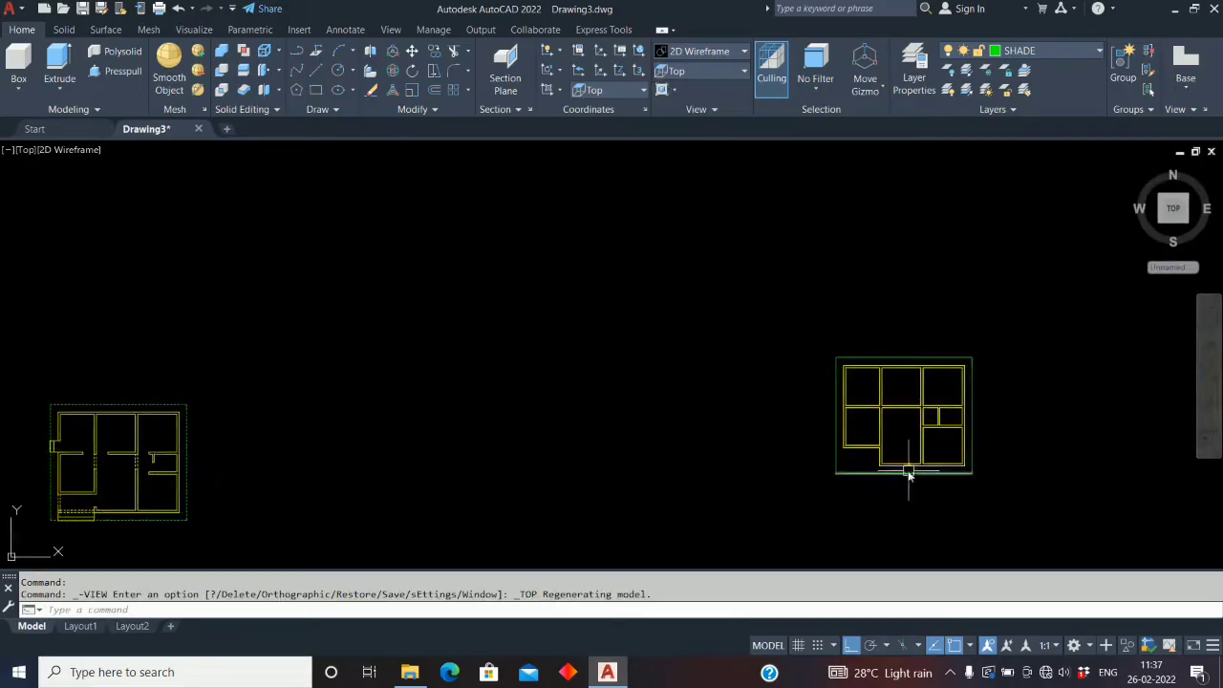
middle_drag(908, 472, 797, 436)
scroll(797, 436, up, 8)
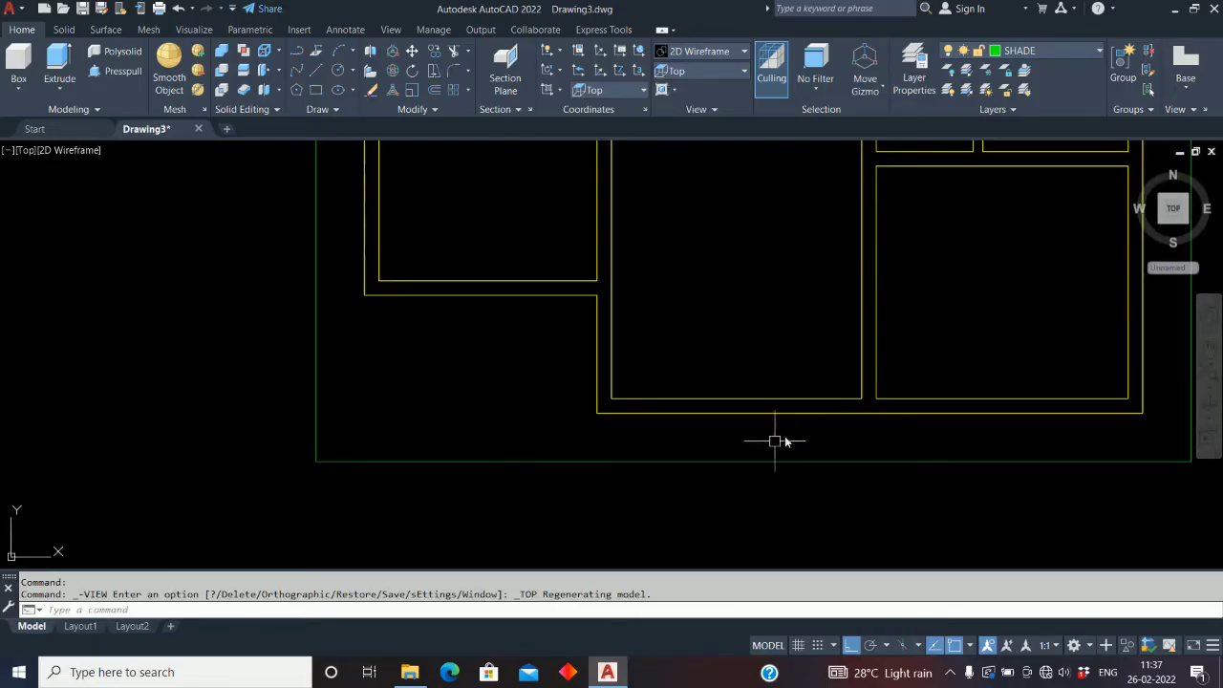
scroll(532, 481, down, 5)
scroll(622, 491, up, 1)
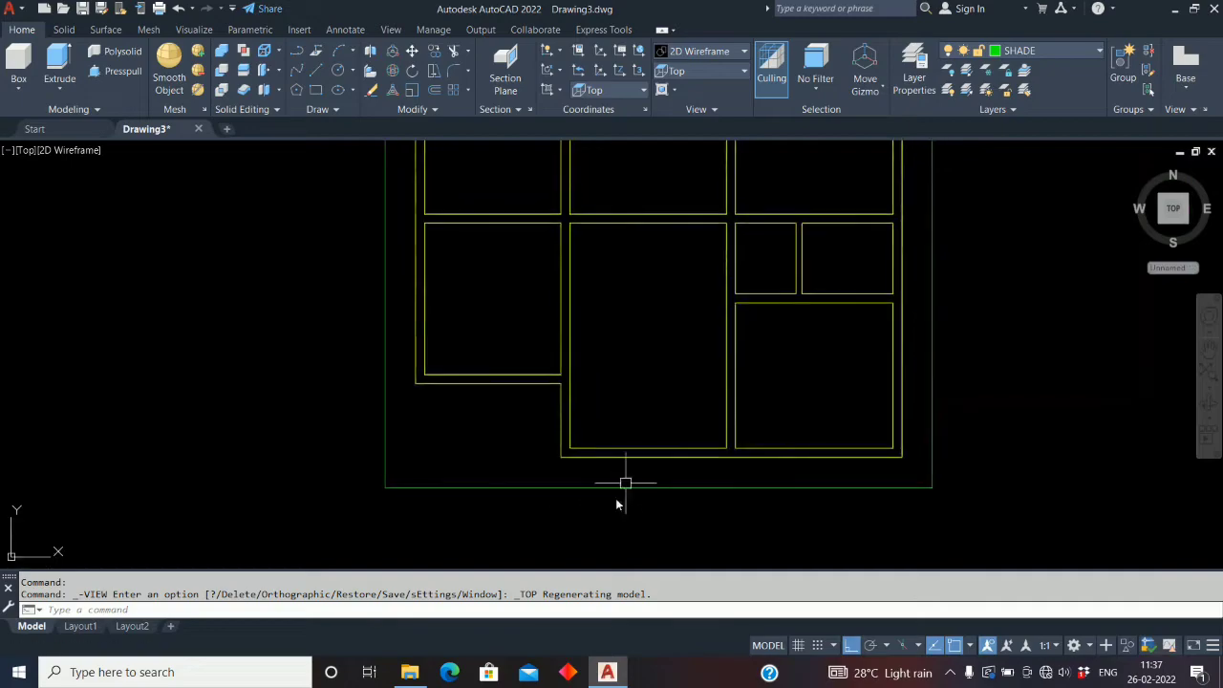
scroll(688, 334, down, 4)
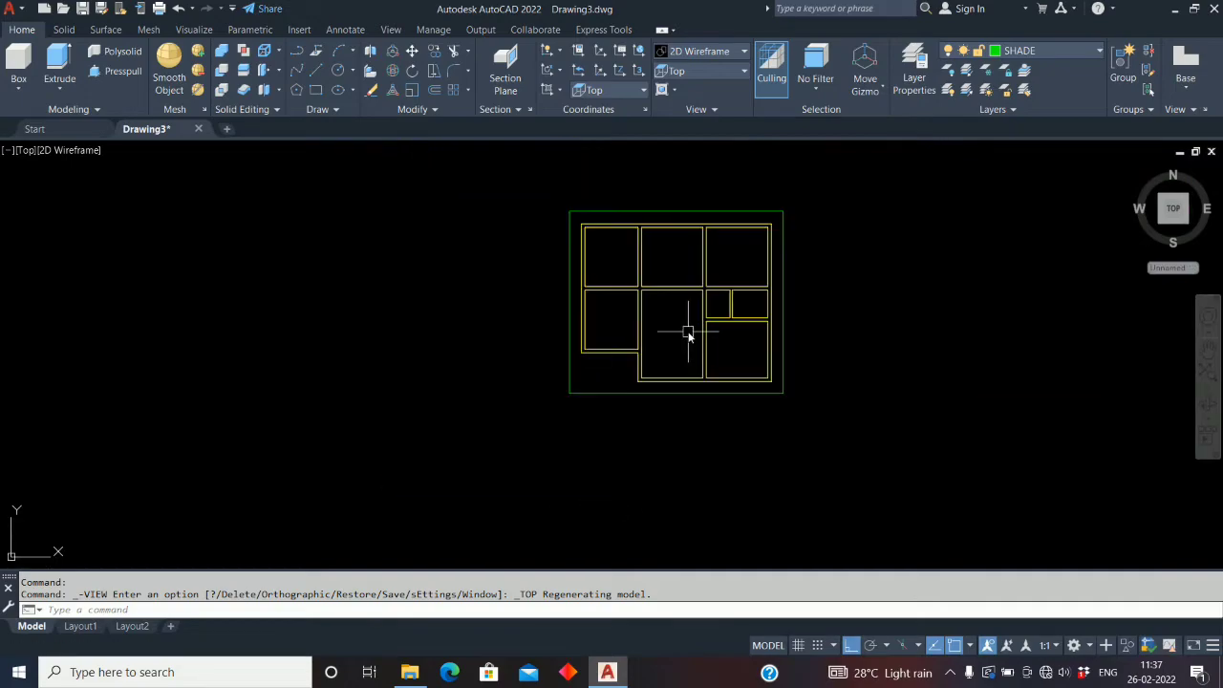
click(295, 52)
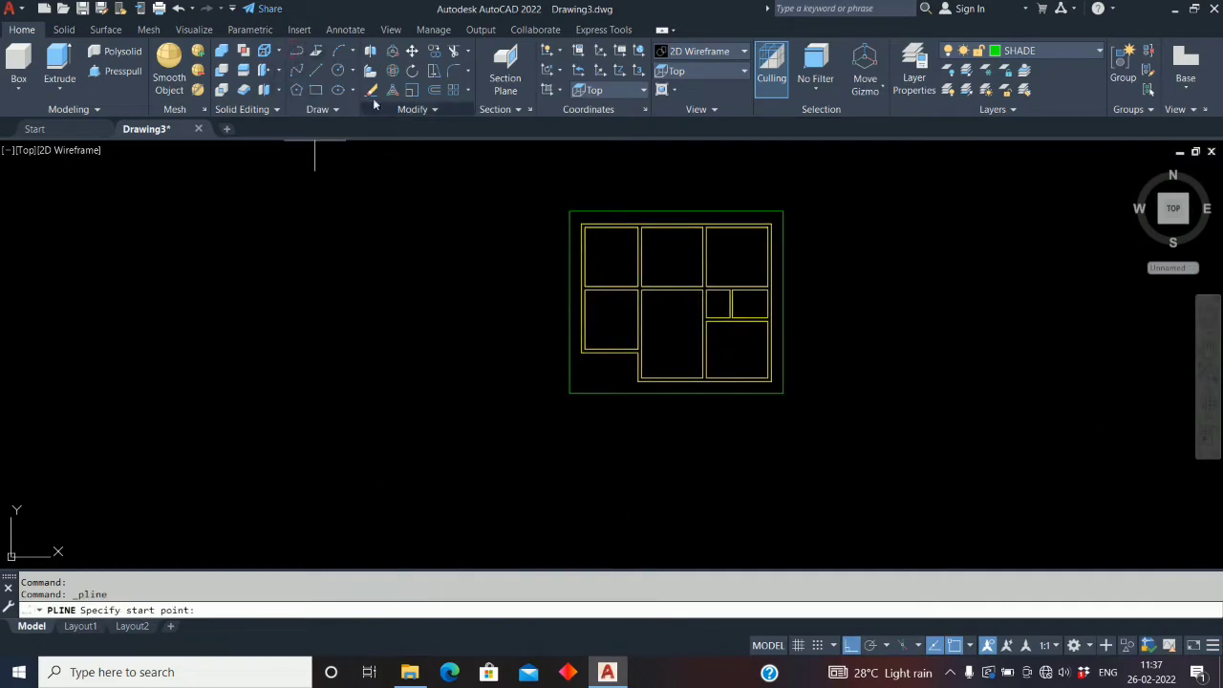
click(581, 226)
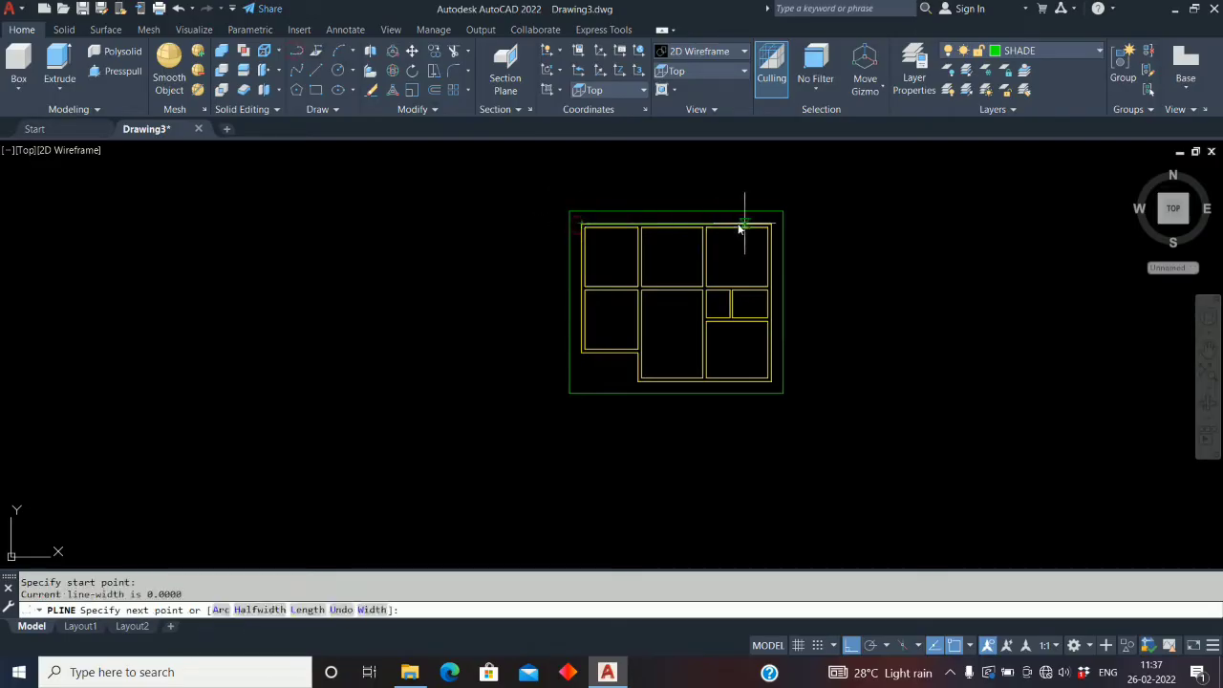
scroll(776, 223, up, 4)
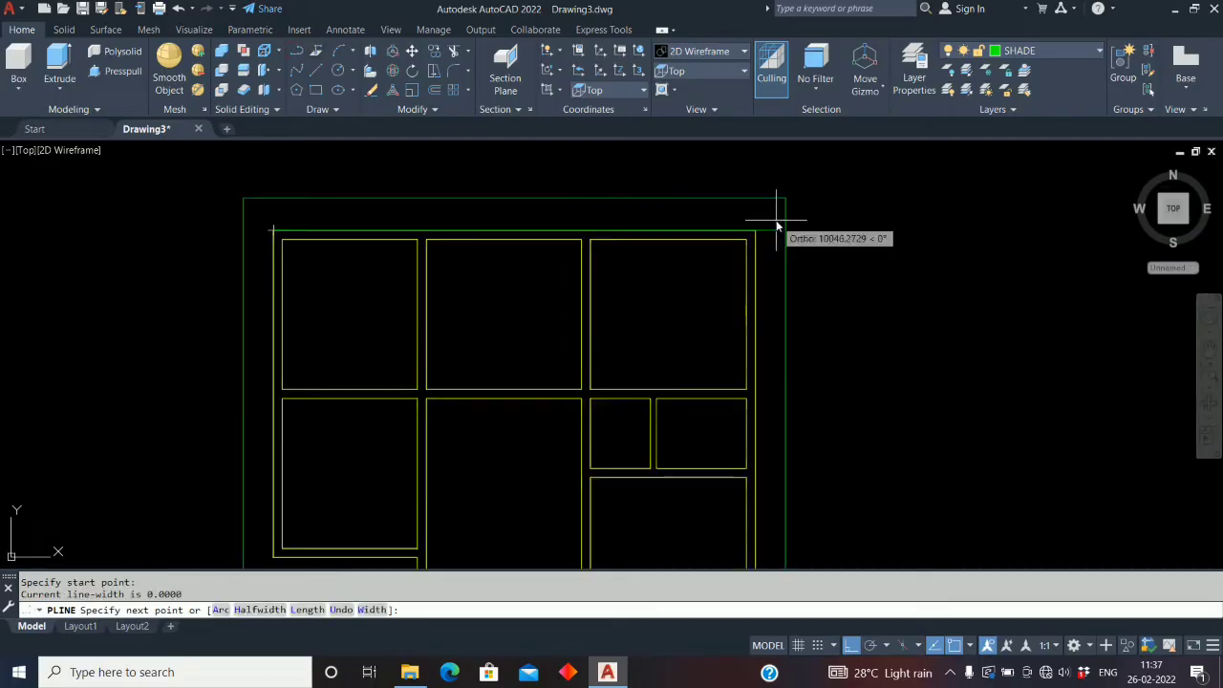
click(755, 230)
scroll(755, 231, down, 4)
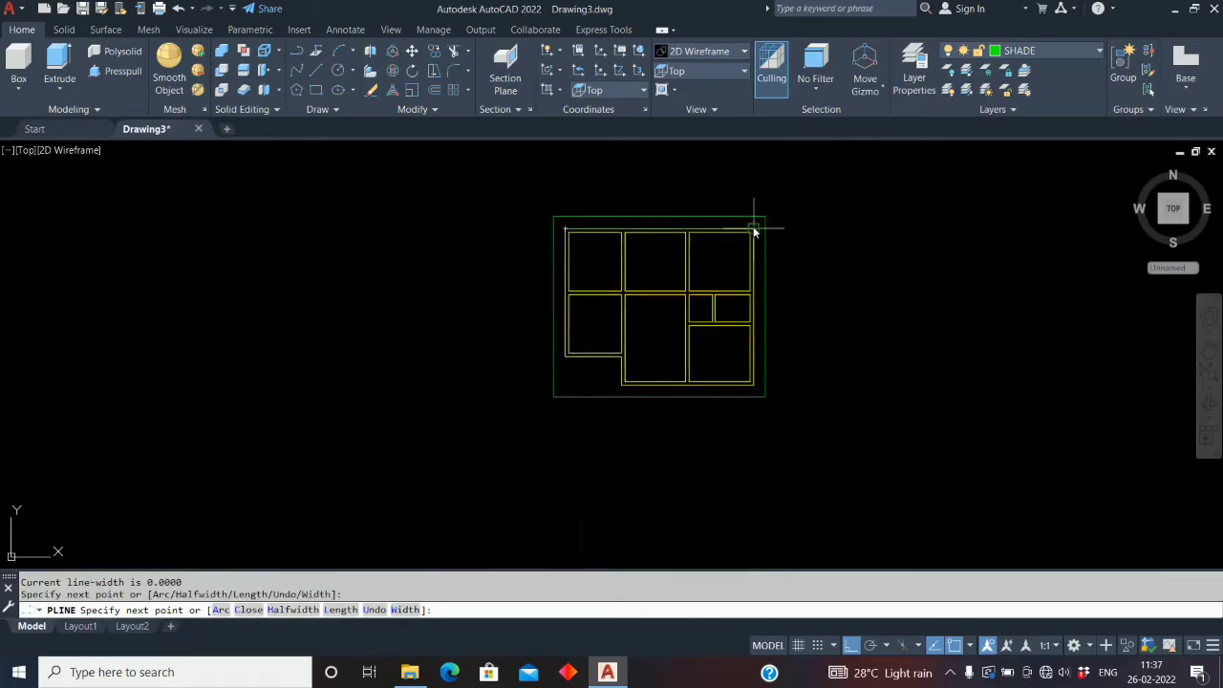
scroll(745, 392, up, 6)
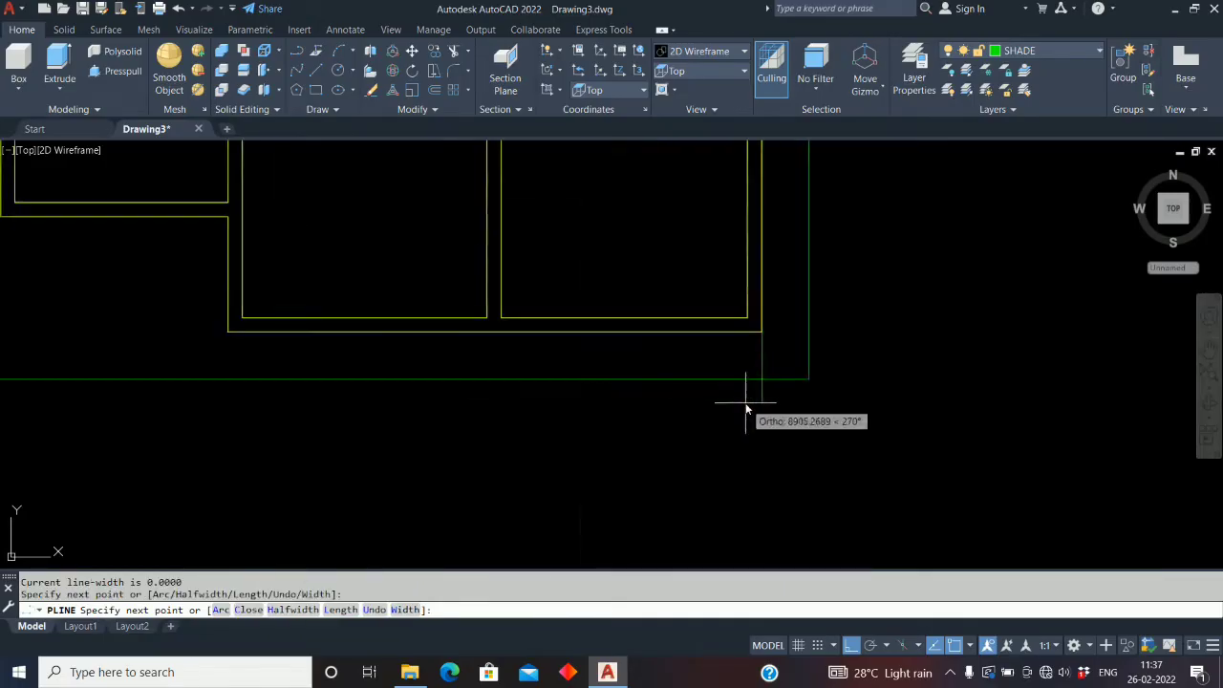
click(766, 333)
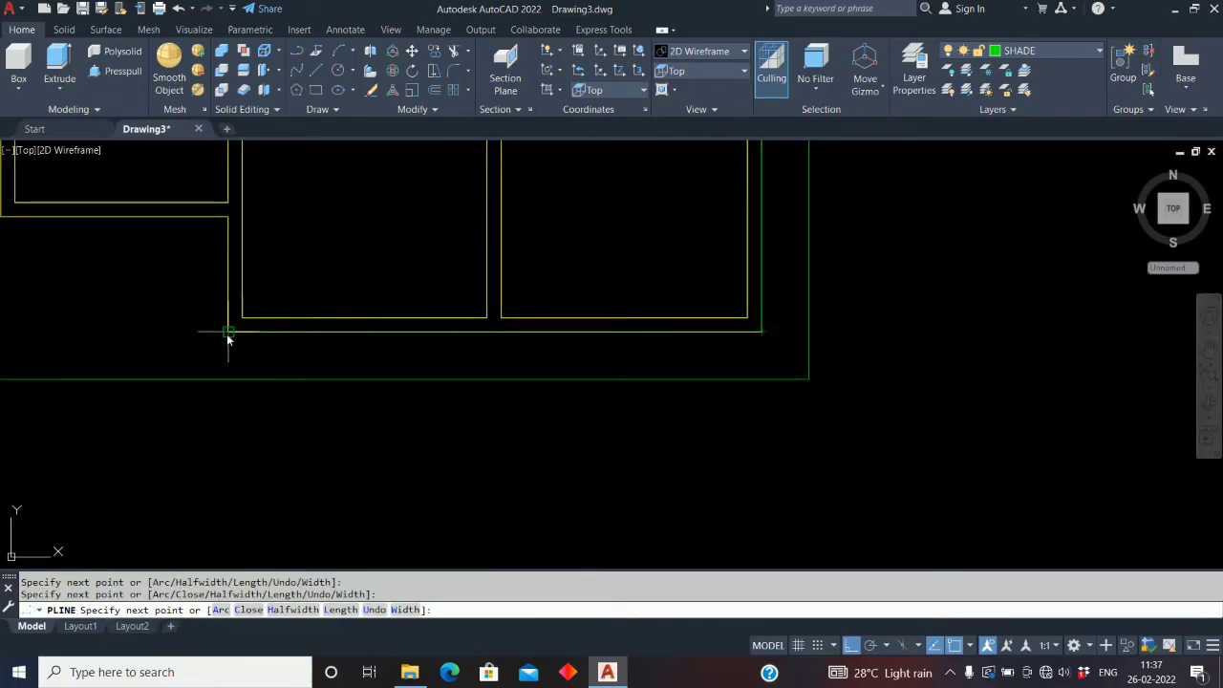
Continue the polyline straight past the lower-left recess to the left wall line, up to the start corner, and finish it
middle_drag(228, 334, 593, 372)
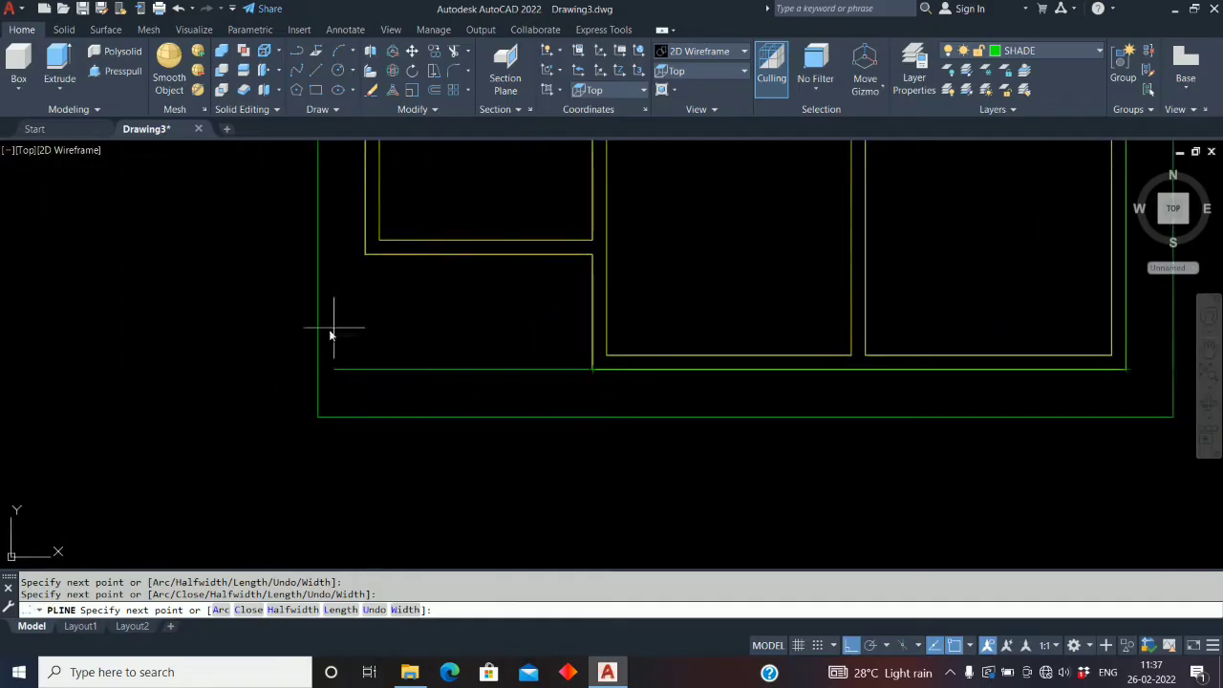
click(364, 258)
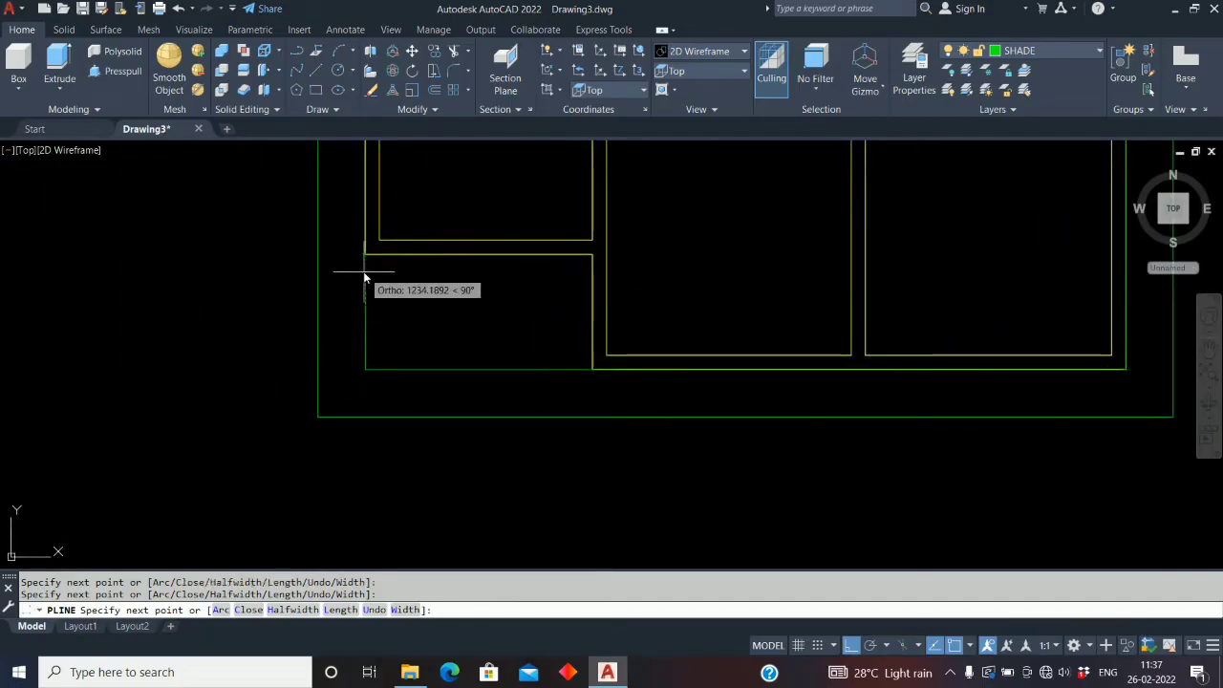
scroll(366, 270, down, 8)
scroll(372, 248, up, 4)
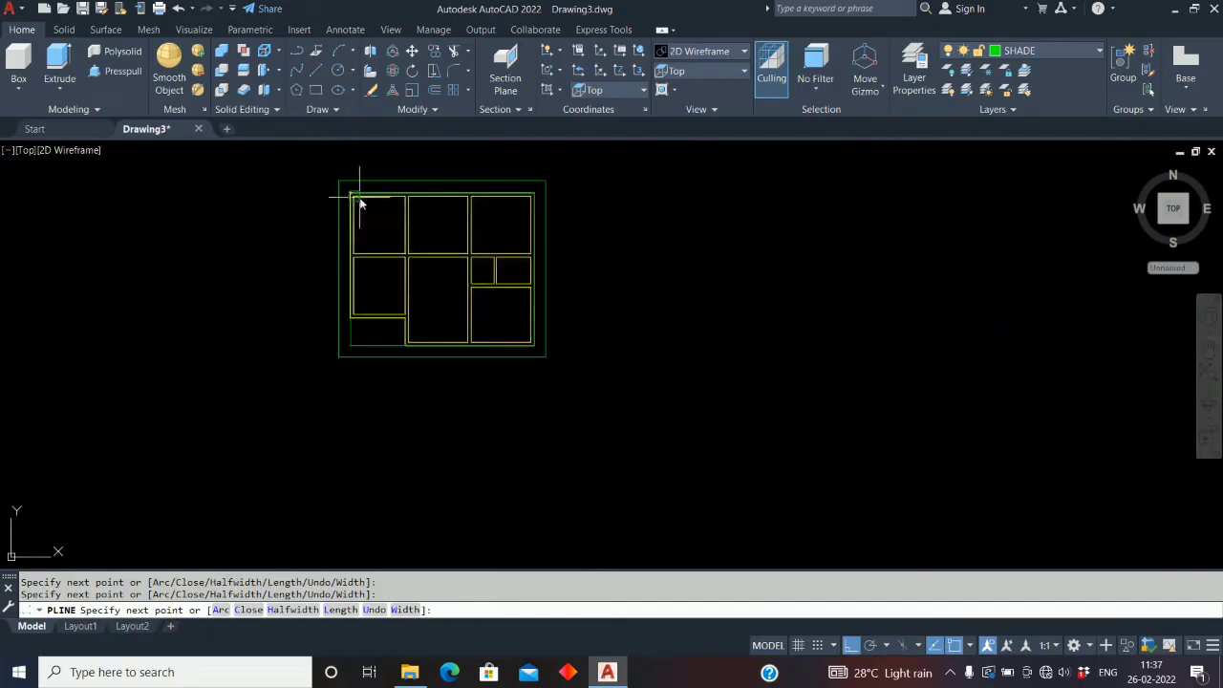
scroll(355, 199, up, 4)
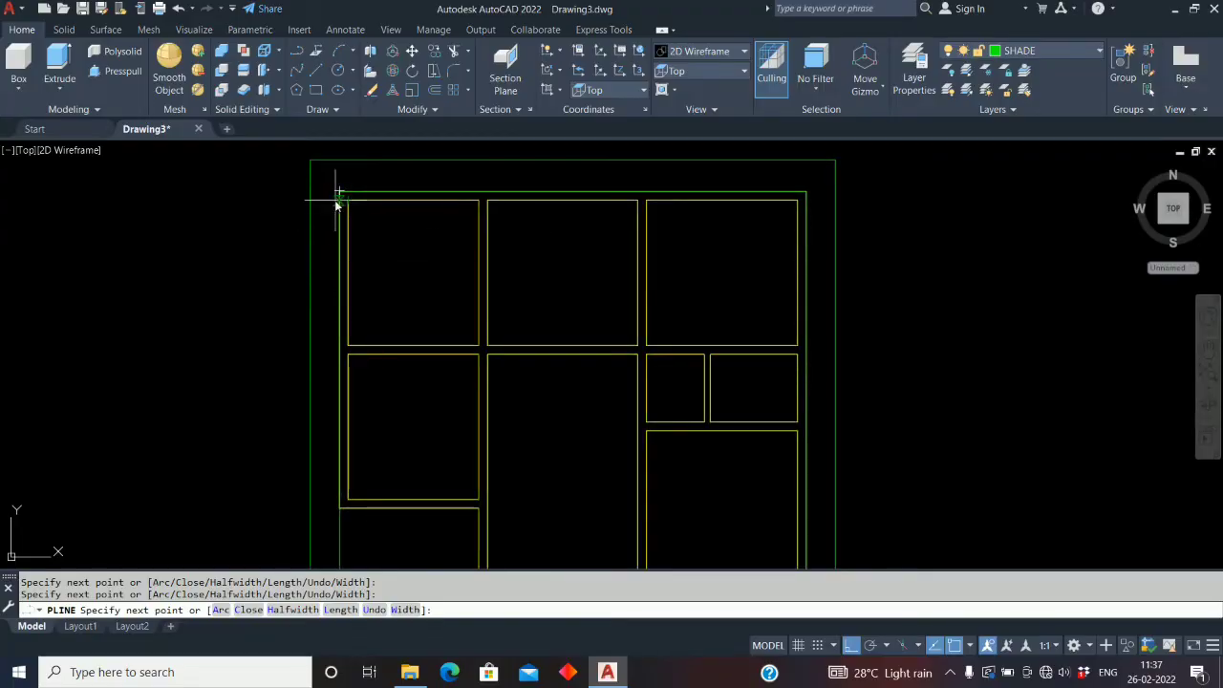
click(341, 192)
right_click(416, 256)
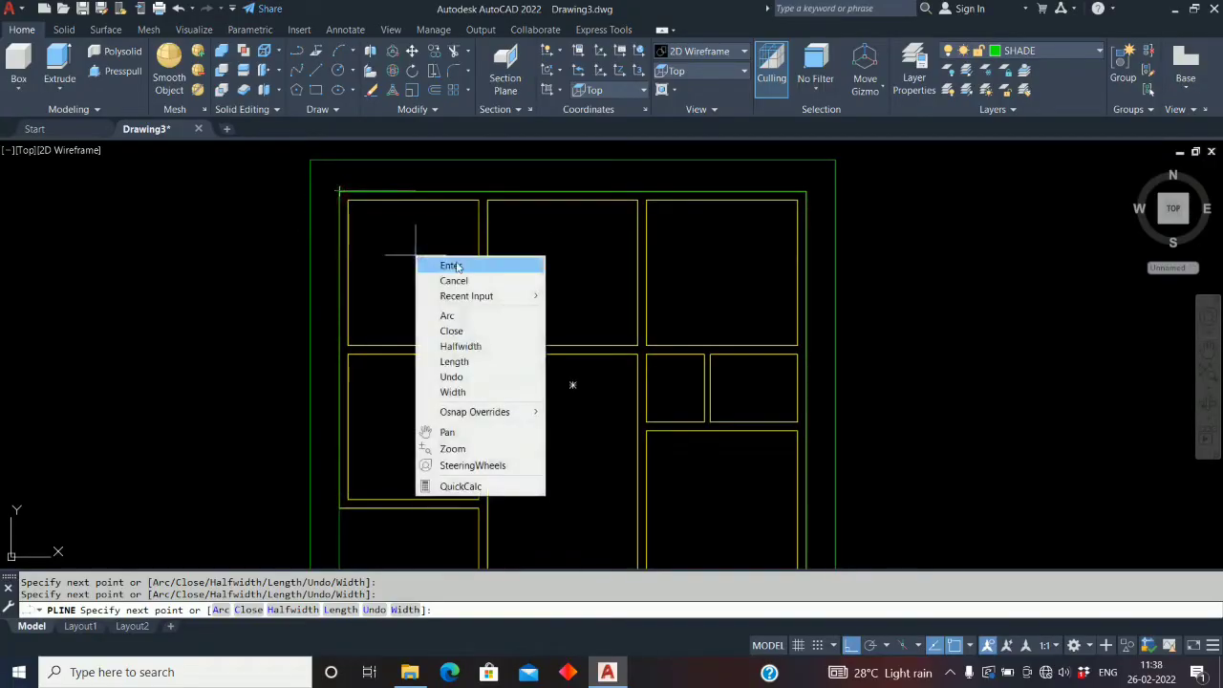
click(455, 267)
Switch the model to the SW Isometric view
scroll(401, 264, down, 4)
middle_drag(456, 366, 445, 400)
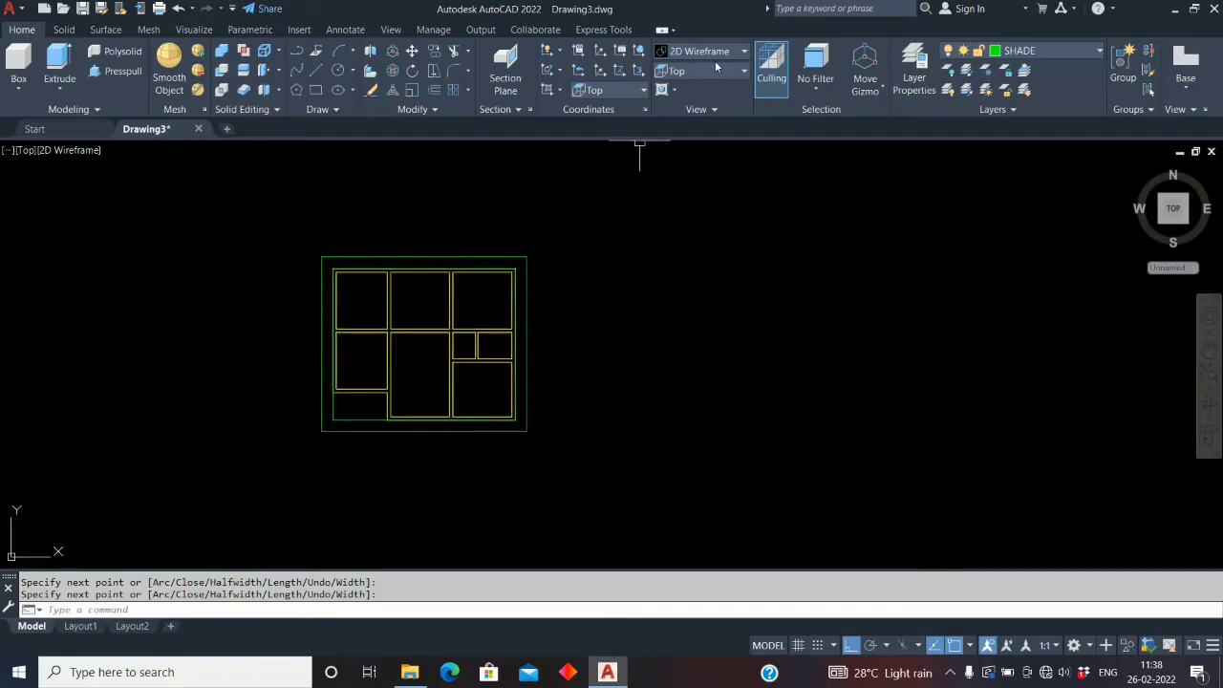
click(746, 72)
click(713, 182)
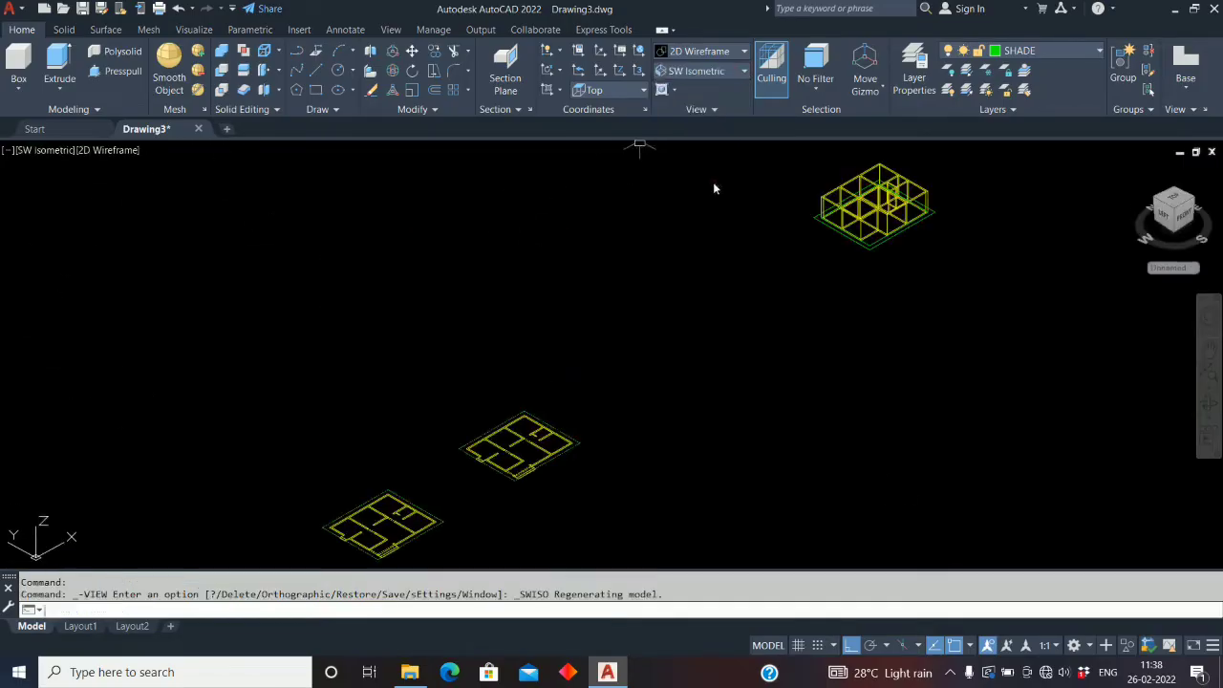
middle_drag(730, 403, 582, 480)
scroll(782, 275, up, 6)
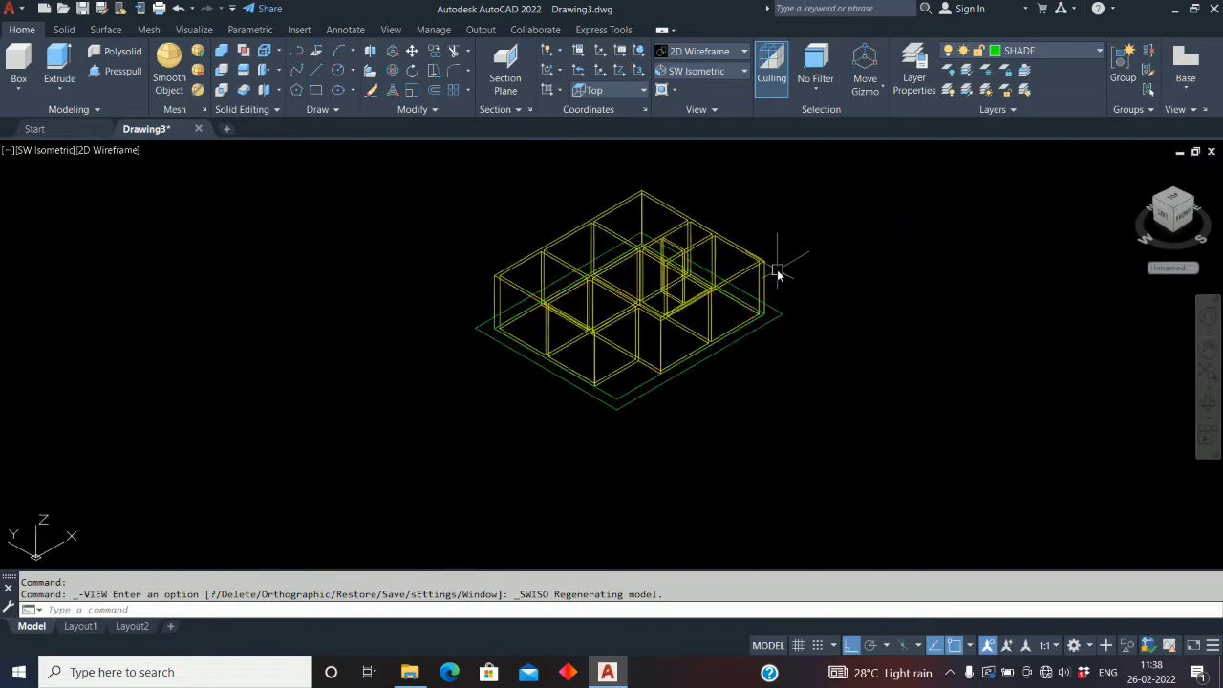
Convert the four lines of the outer shade rectangle into a region with the Region command
scroll(767, 337, up, 2)
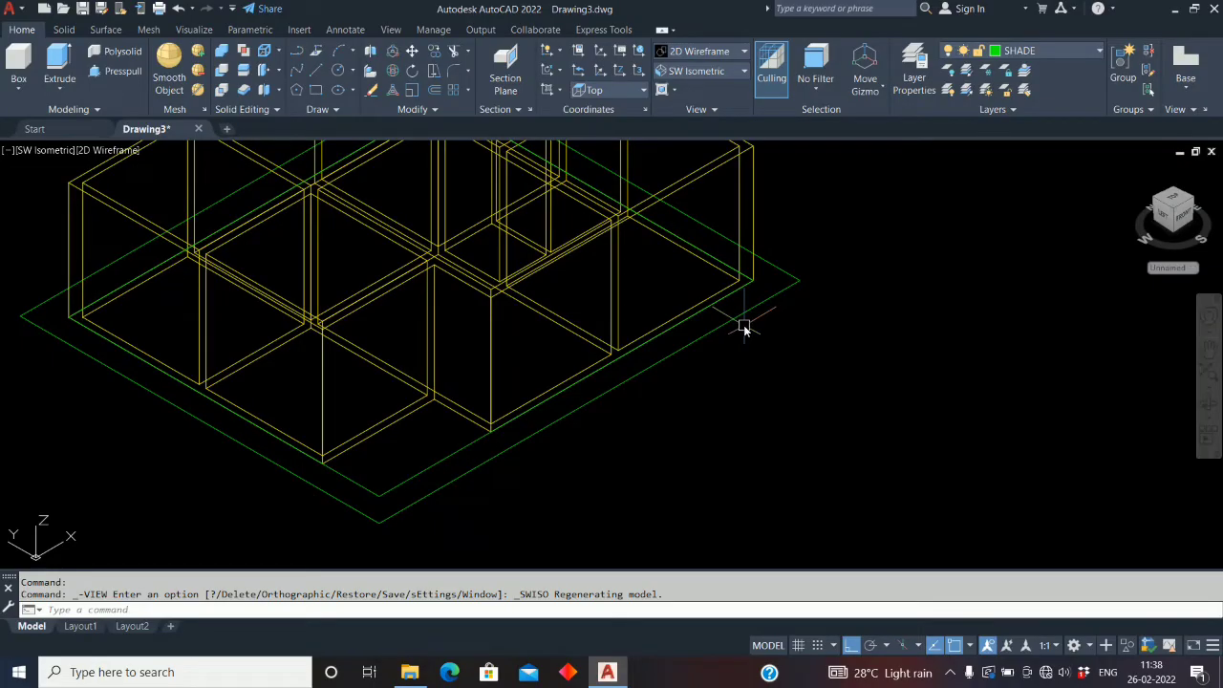
middle_drag(437, 410, 478, 347)
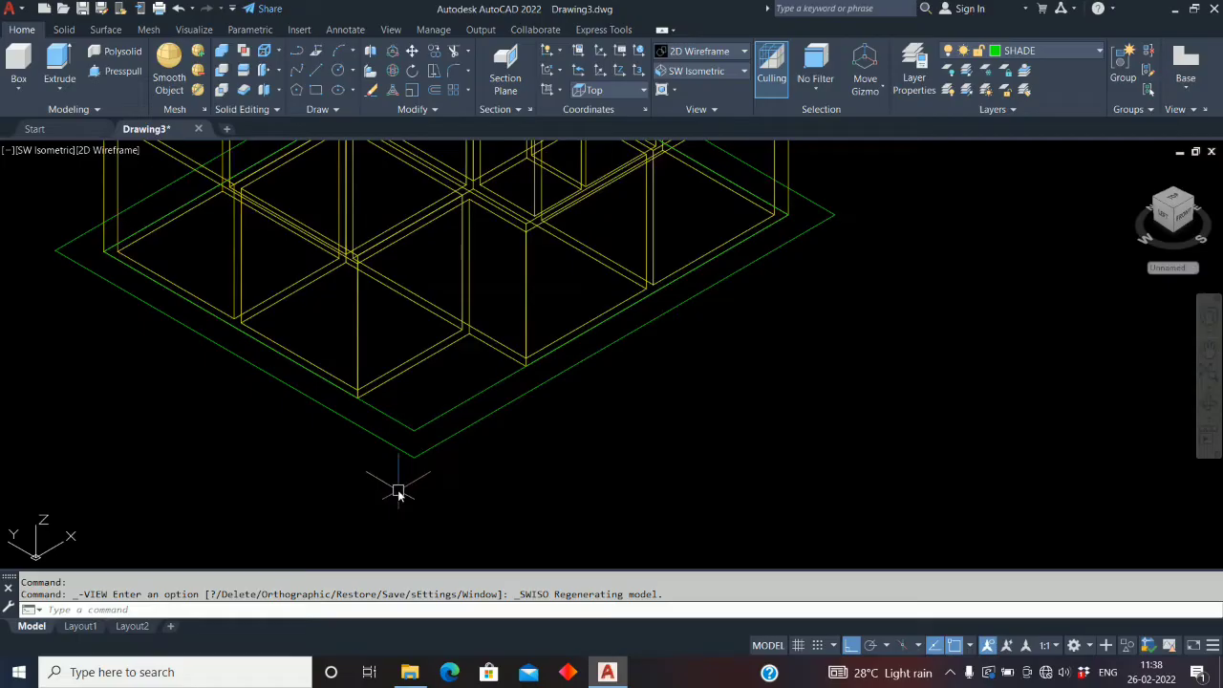
text(g)
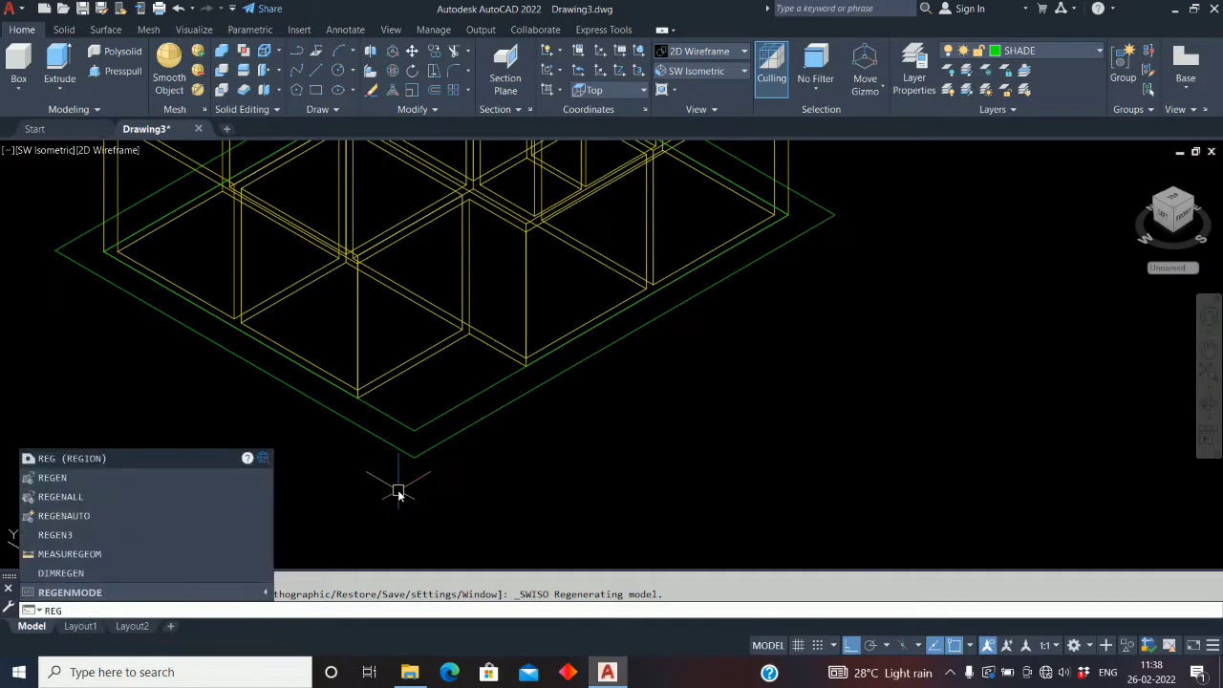
key(Return)
click(442, 441)
click(377, 440)
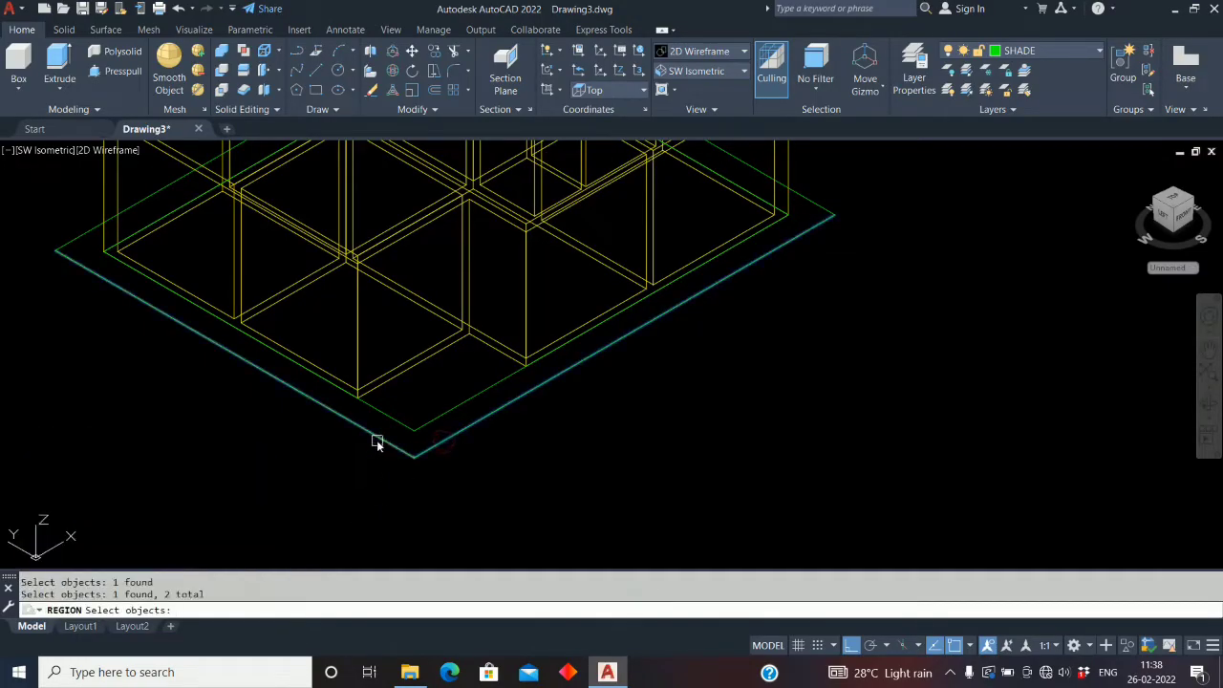
click(67, 244)
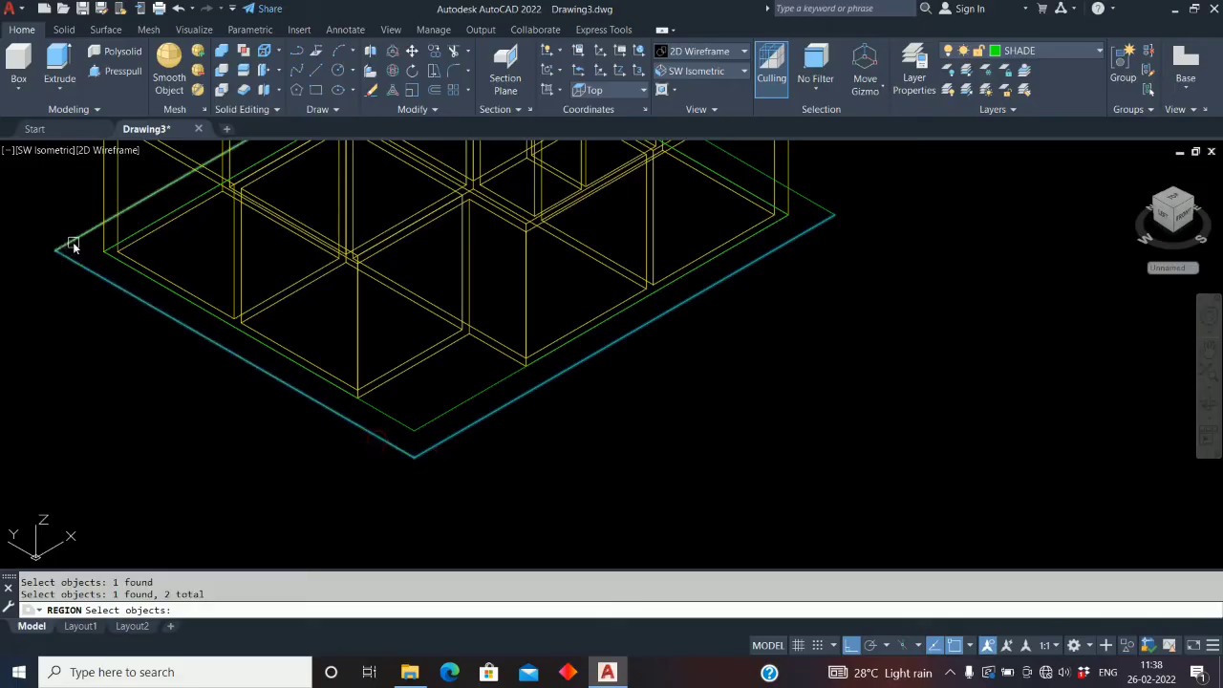
click(812, 196)
key(Return)
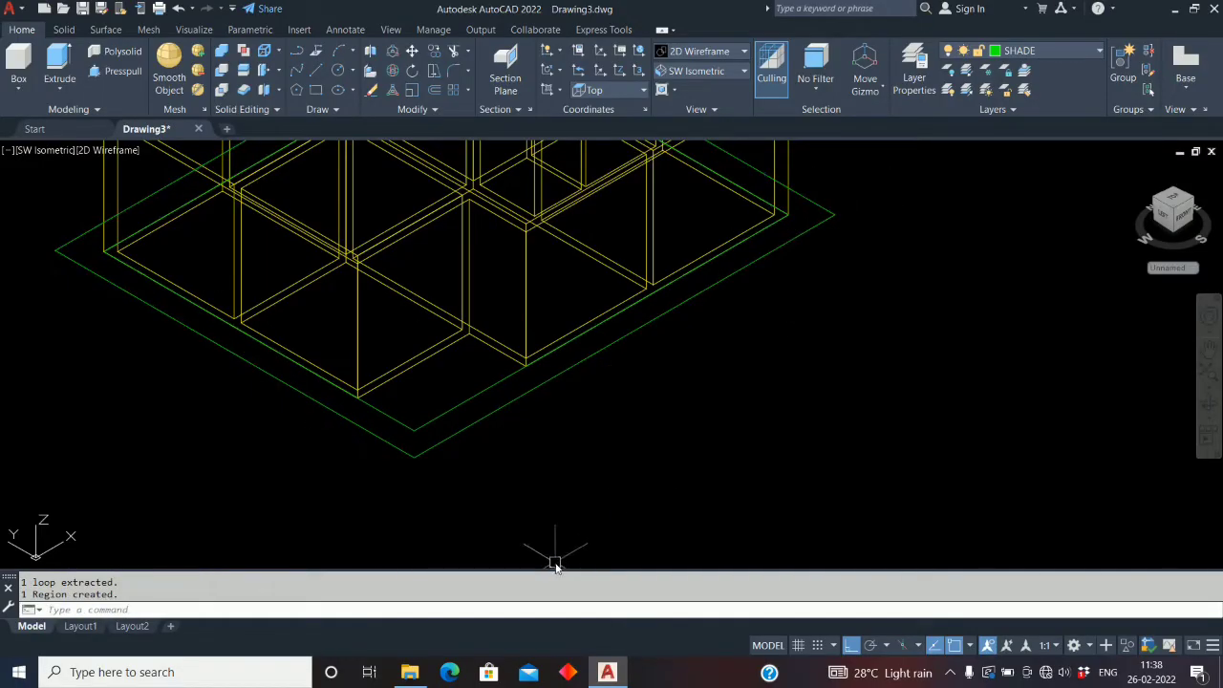
Move the shade region and the inner wall-outline polyline 2100 upward along the Z axis
text(m)
key(Return)
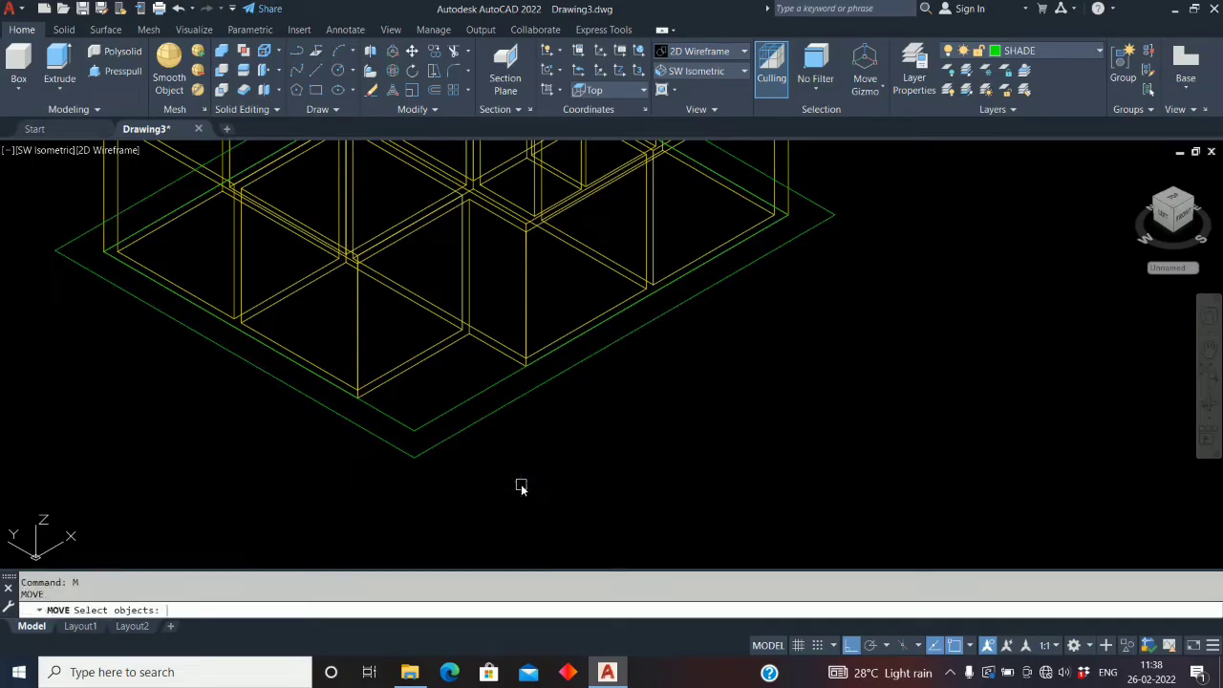
click(403, 424)
click(422, 453)
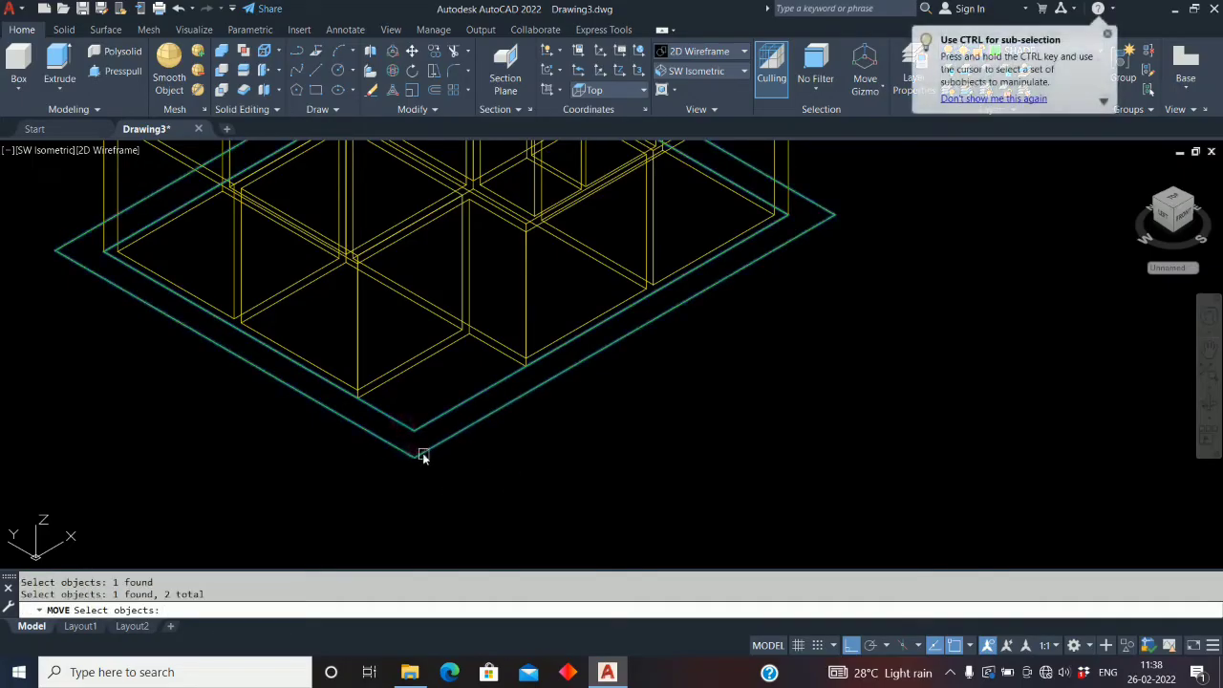
key(Return)
middle_click(391, 512)
middle_click(391, 512)
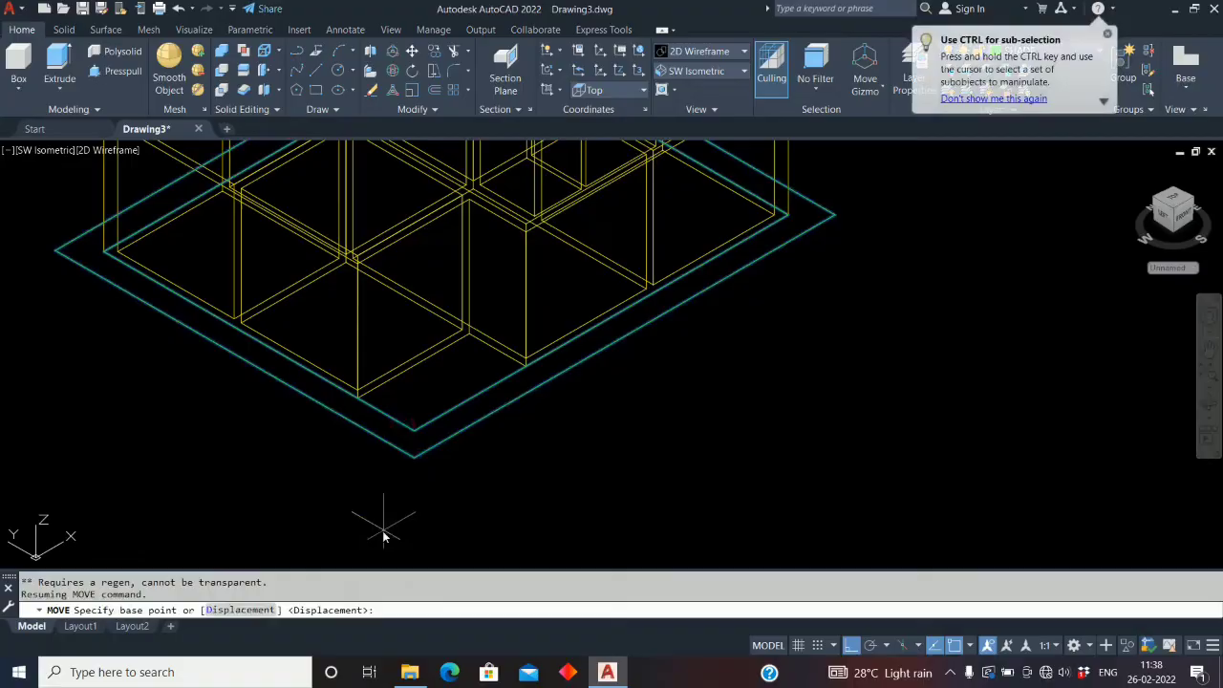
click(417, 461)
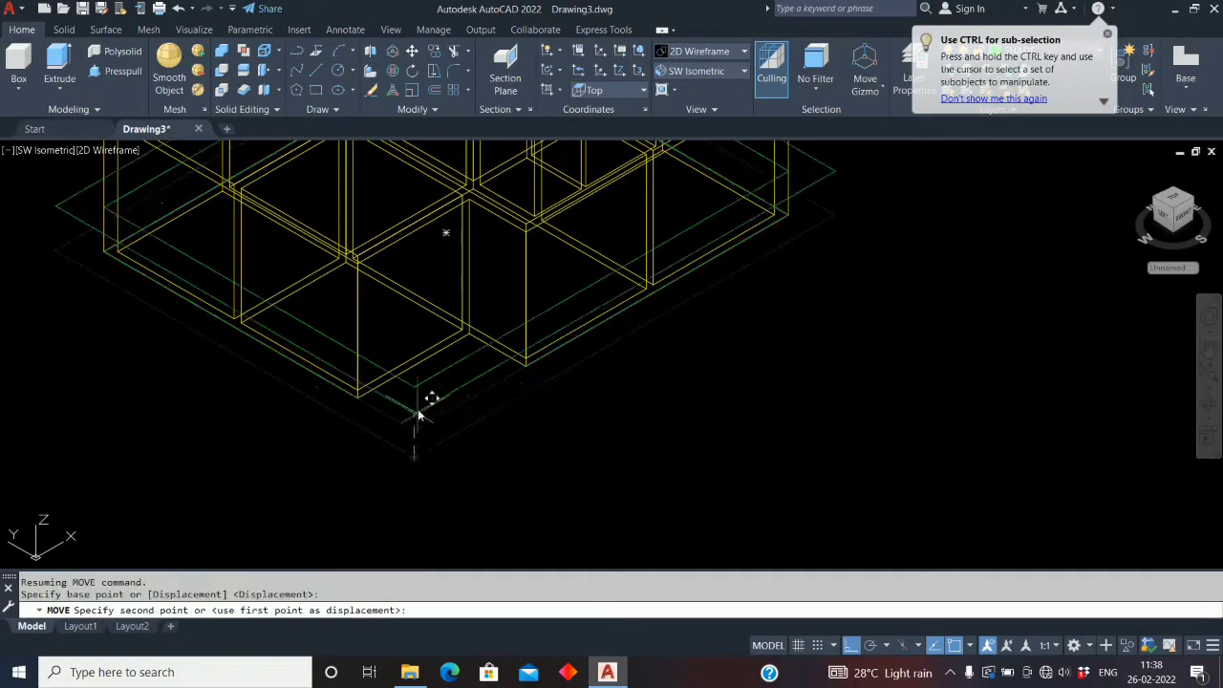
text(21)
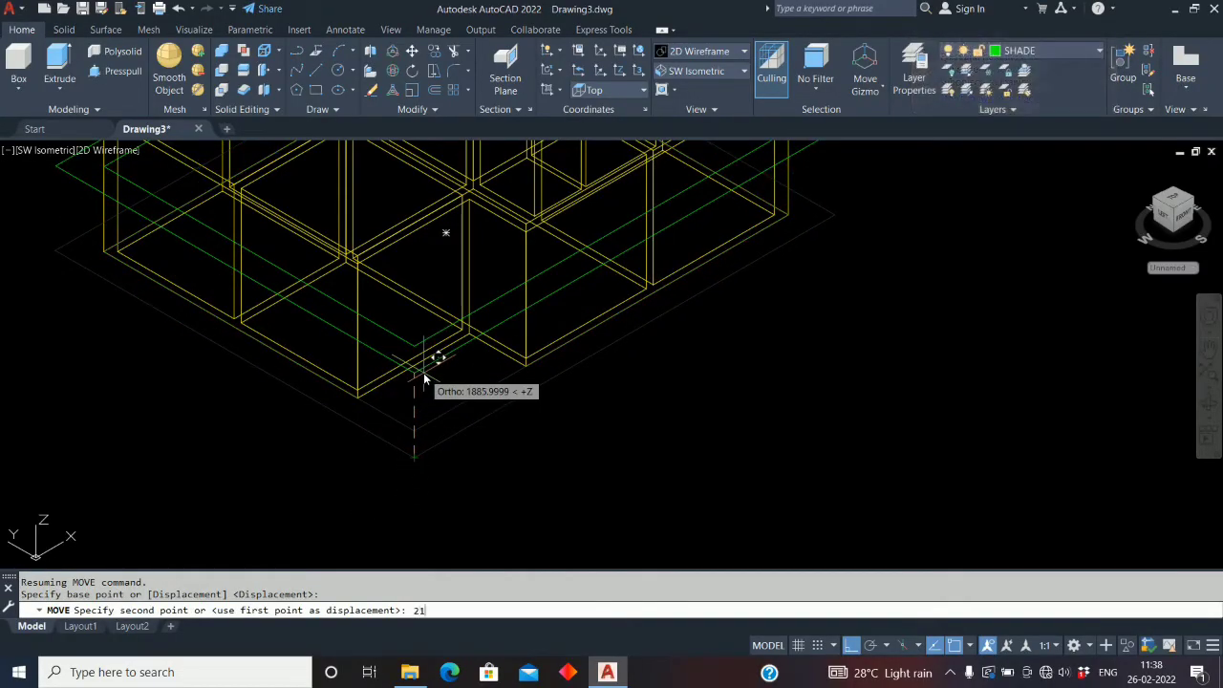
text(00)
key(Return)
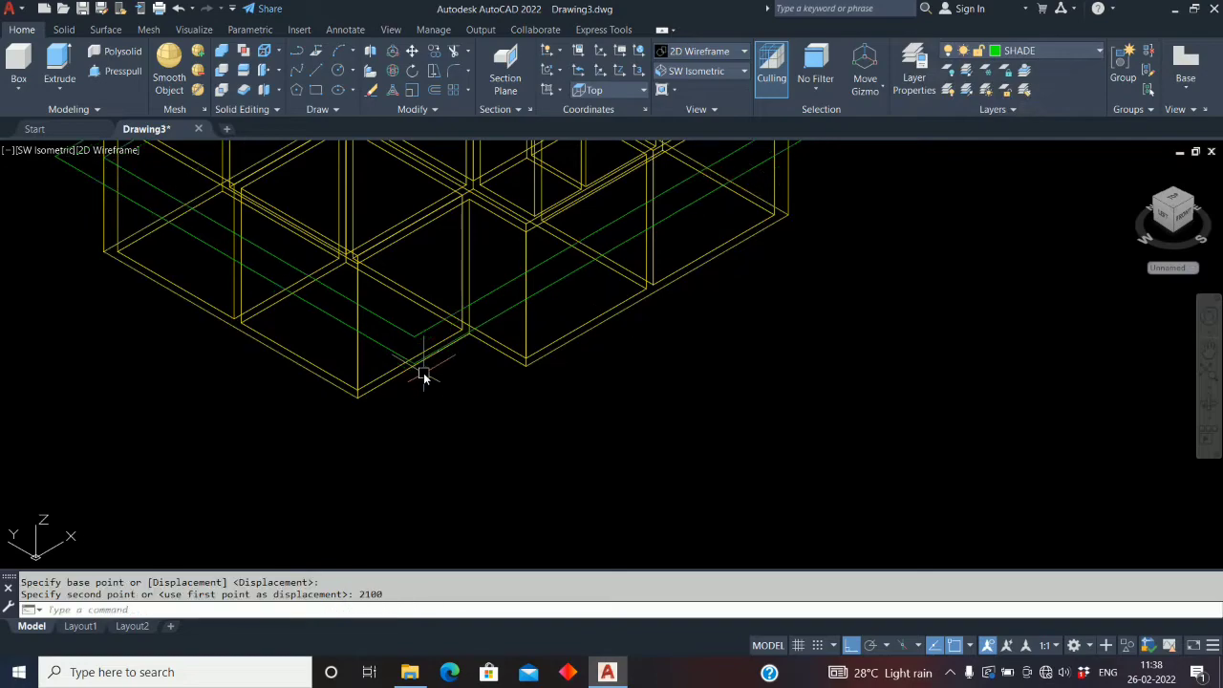
Set the visual style to Realistic
scroll(420, 332, down, 5)
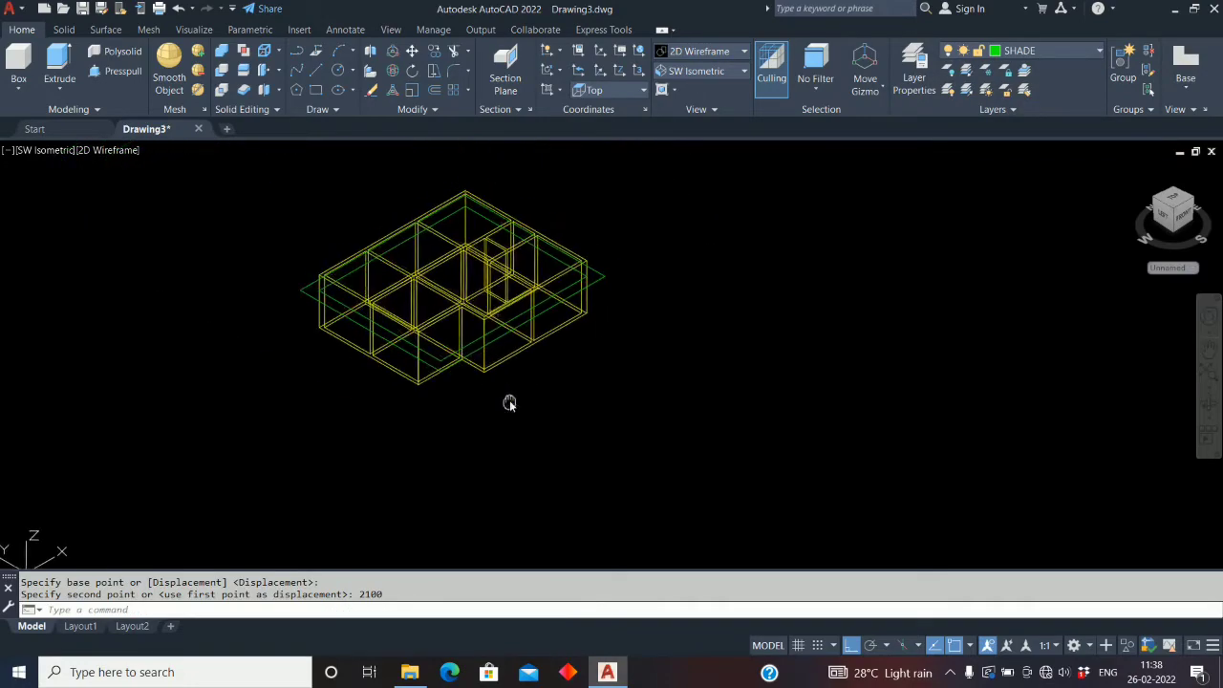
click(744, 52)
click(886, 134)
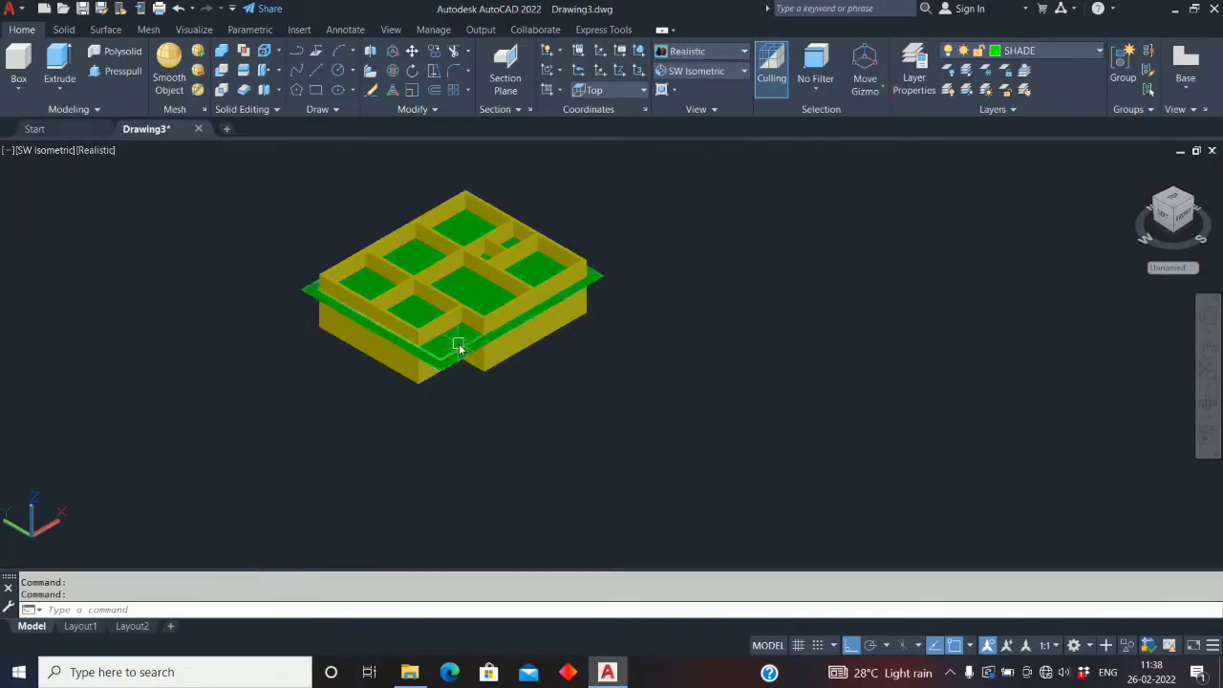
Extrude the outer shade region and the inner wall-outline polyline to a height of 60
scroll(440, 361, up, 3)
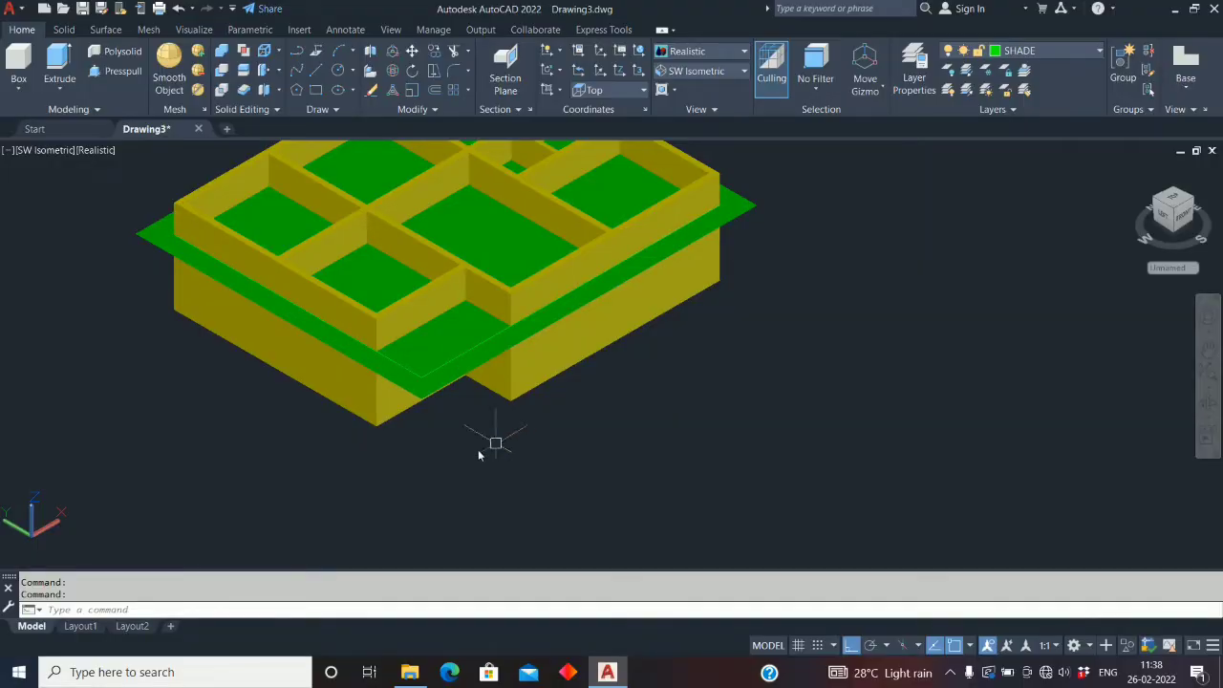
middle_drag(480, 455, 483, 468)
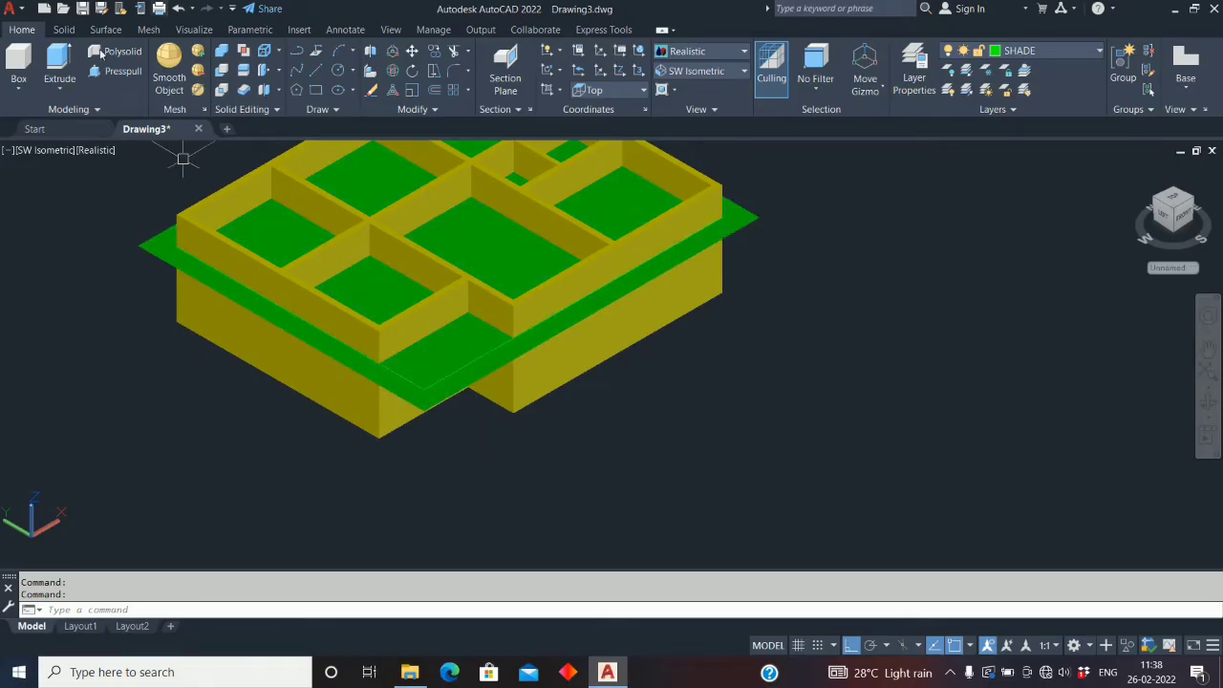
click(60, 69)
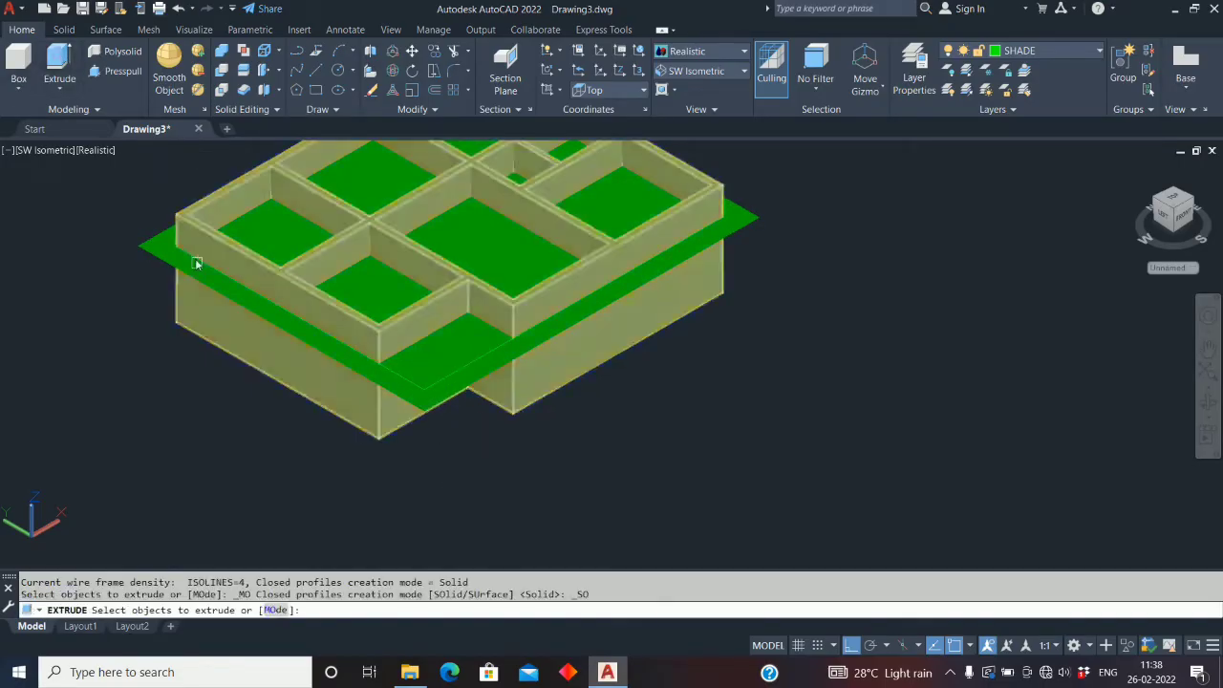
click(411, 391)
click(425, 386)
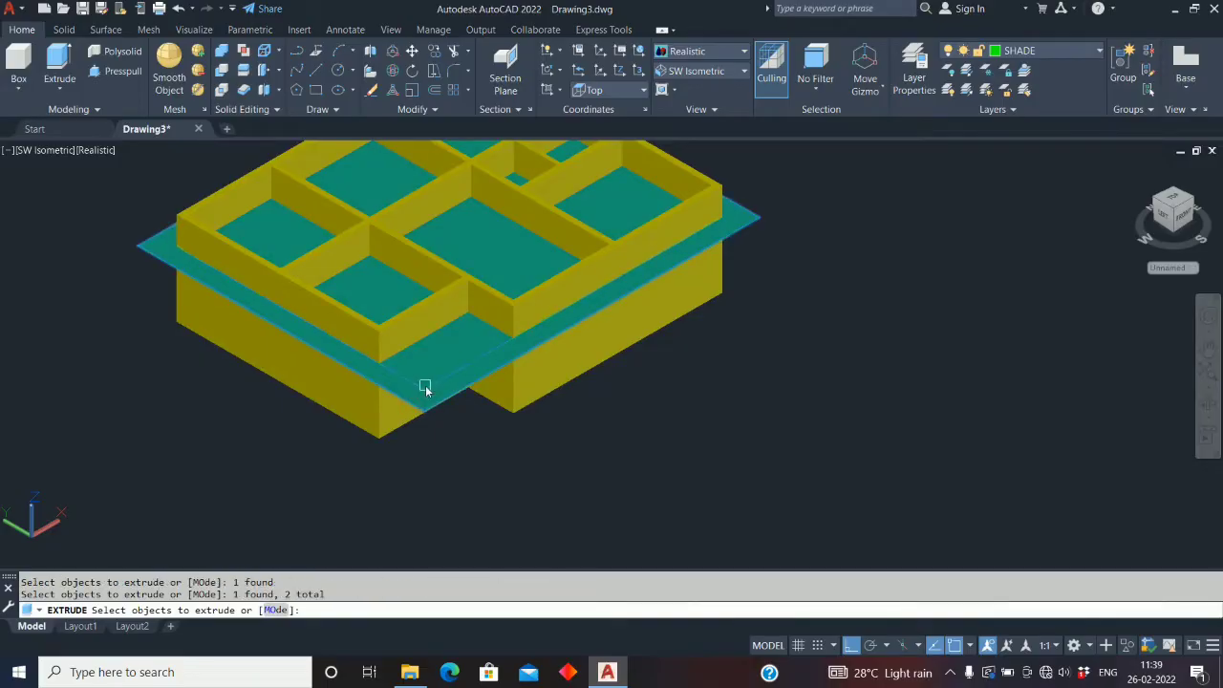
right_click(515, 431)
click(547, 443)
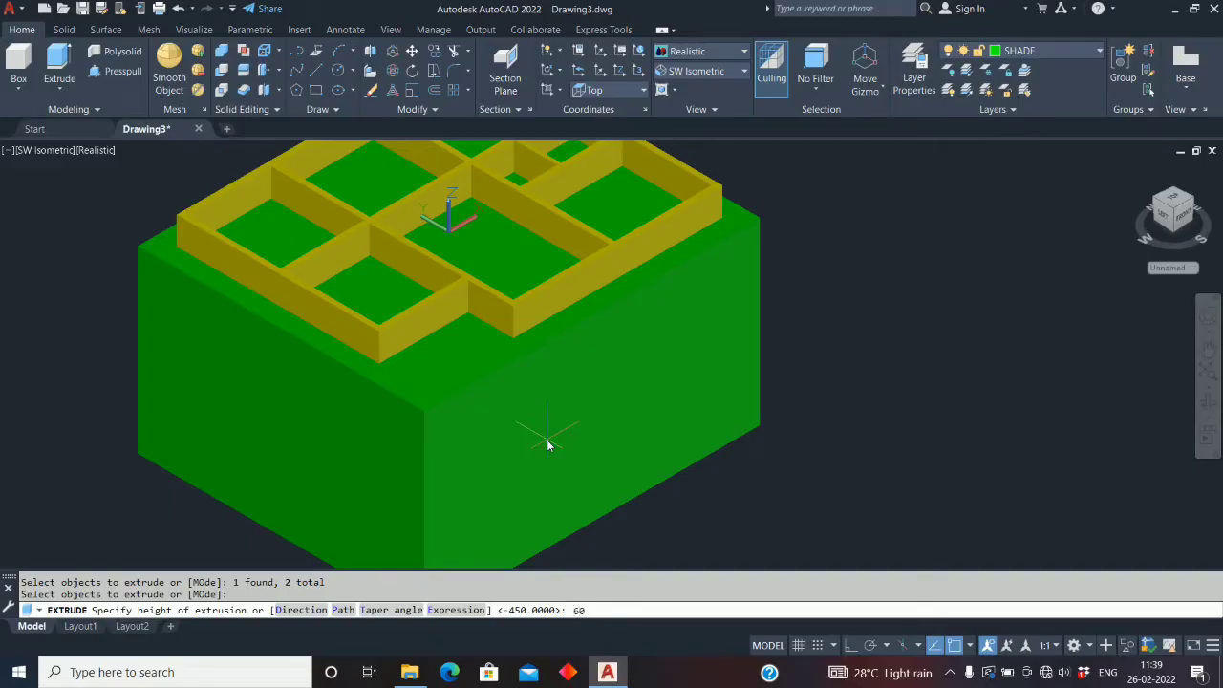
text(60)
key(Return)
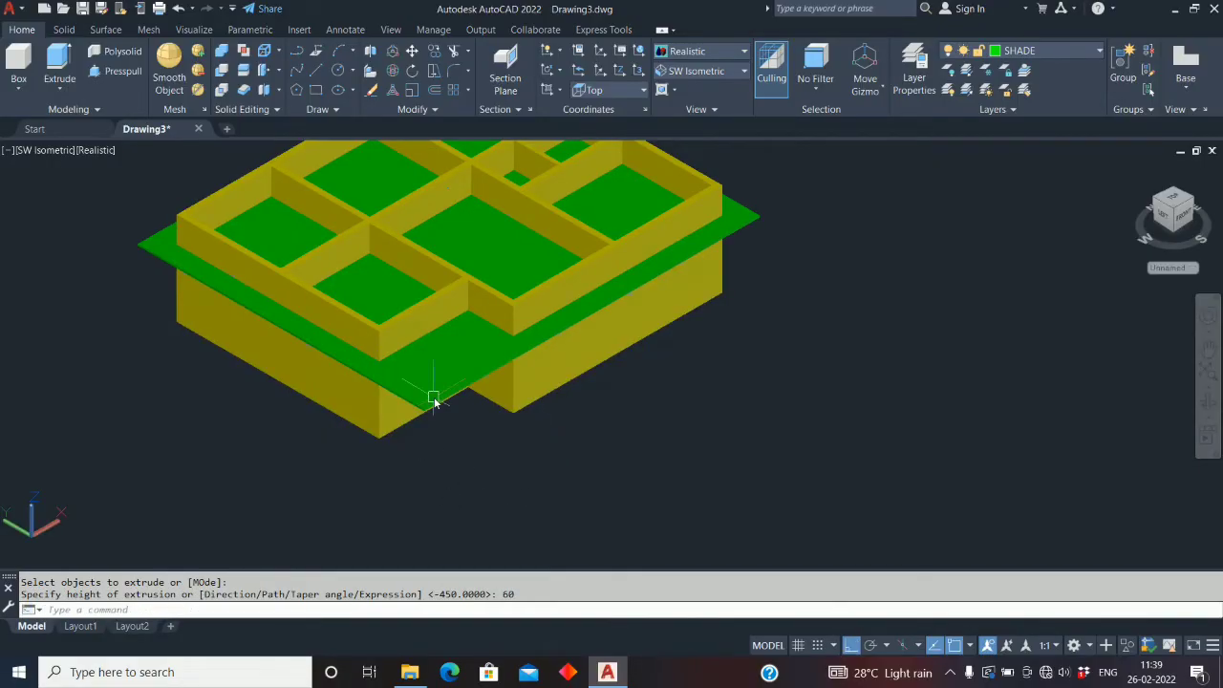
Subtract the inner wall-outline solid from the outer shade solid to leave a sunshade band around the walls
scroll(428, 396, up, 2)
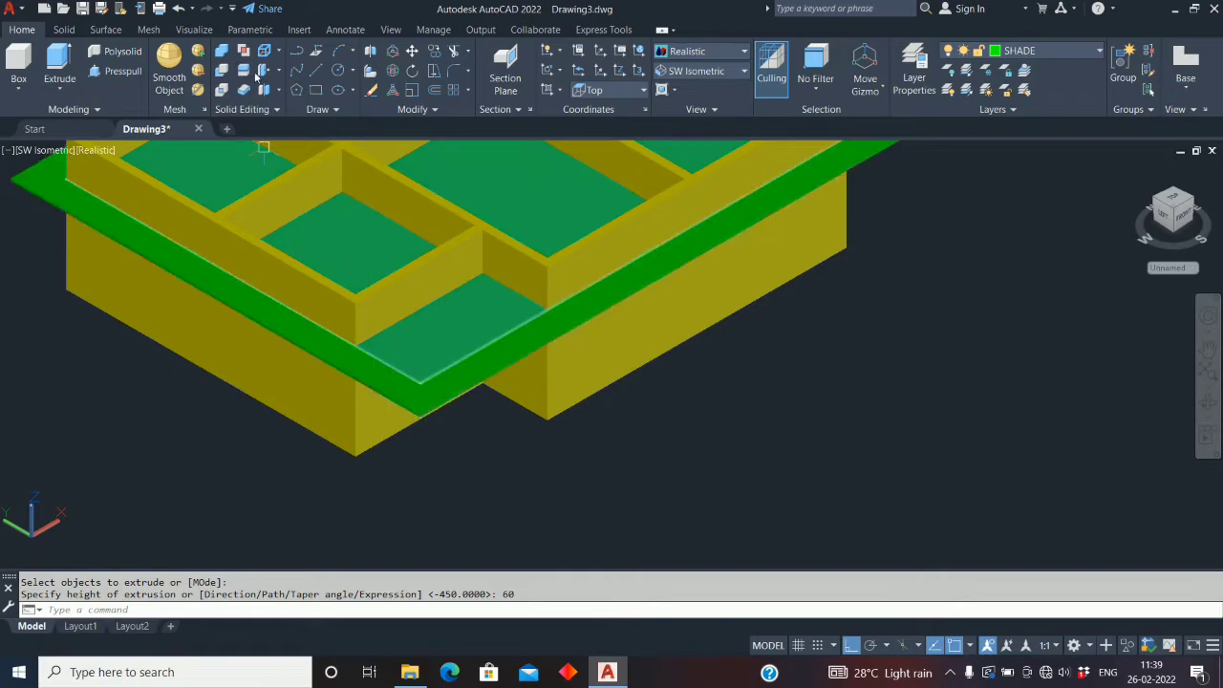
click(221, 73)
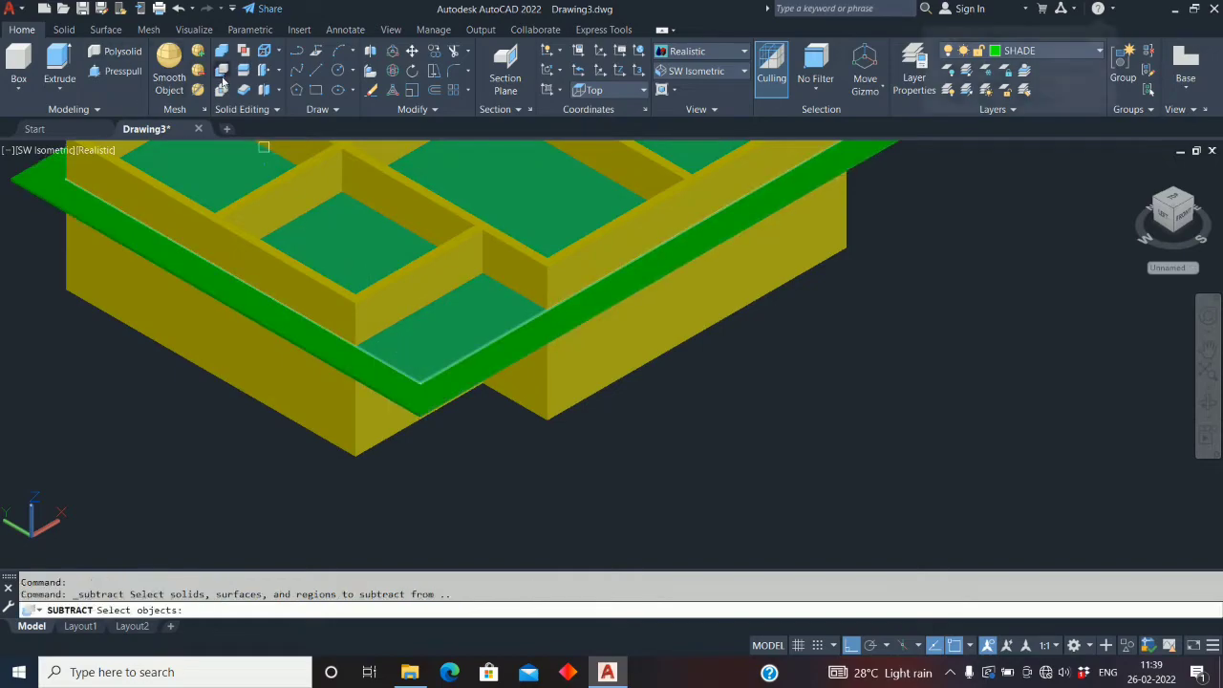
click(430, 408)
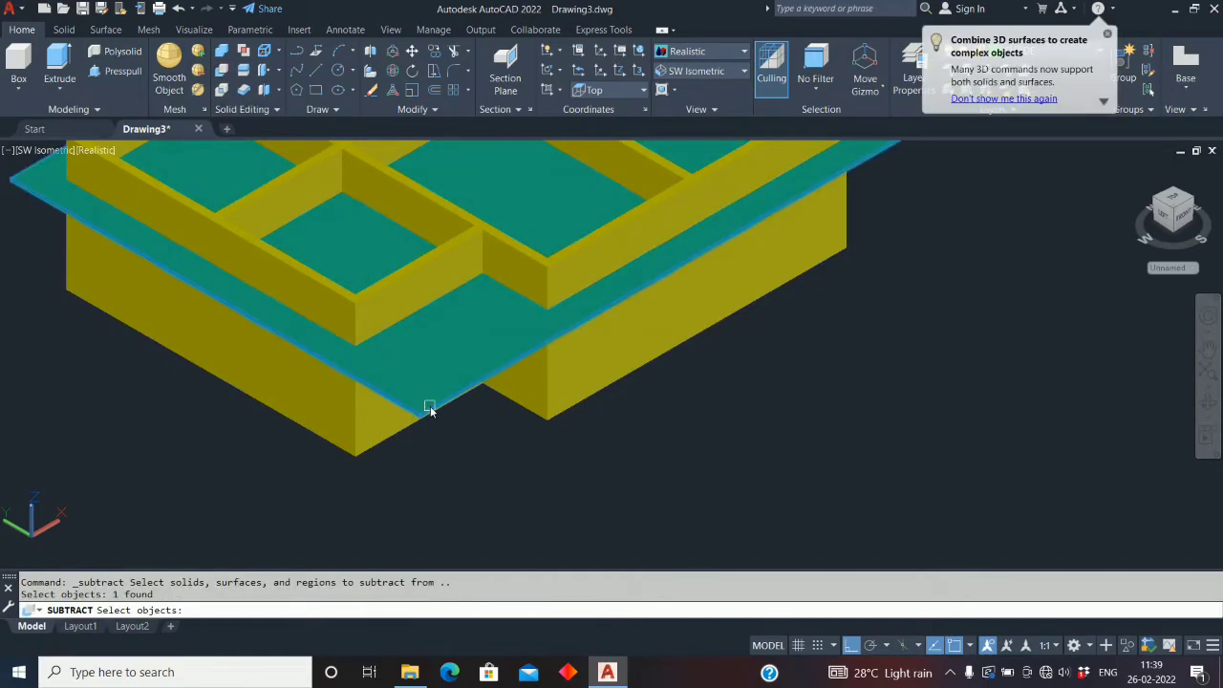
key(Return)
click(430, 358)
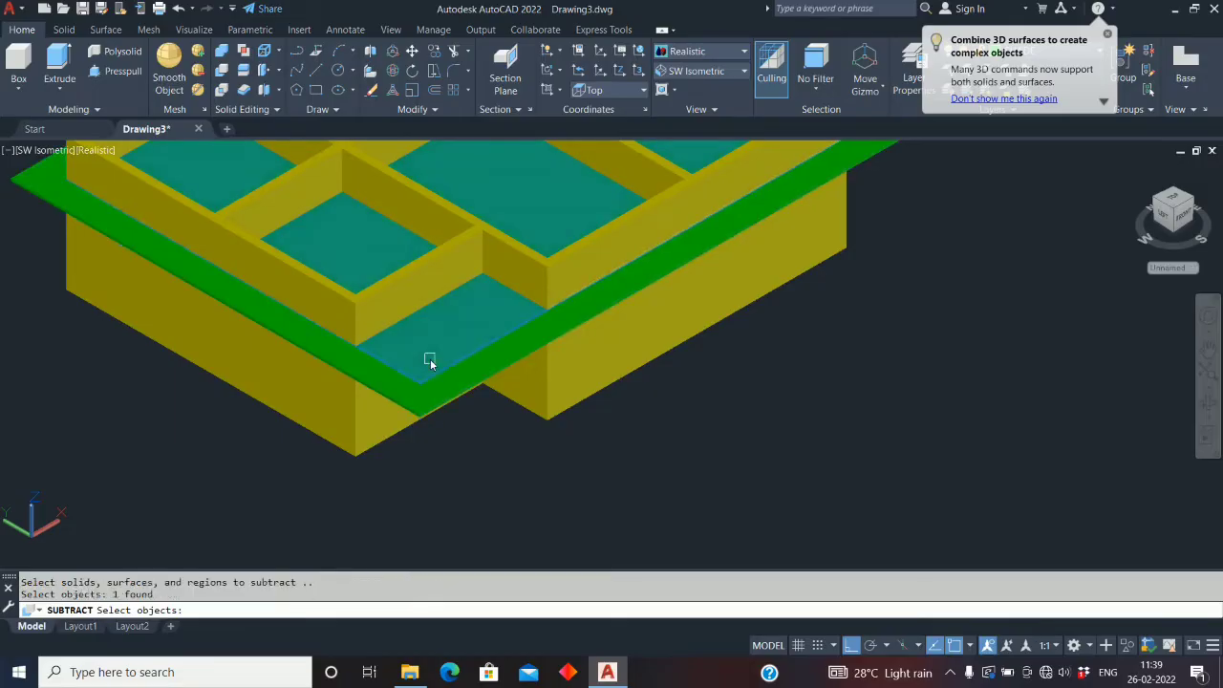
key(Return)
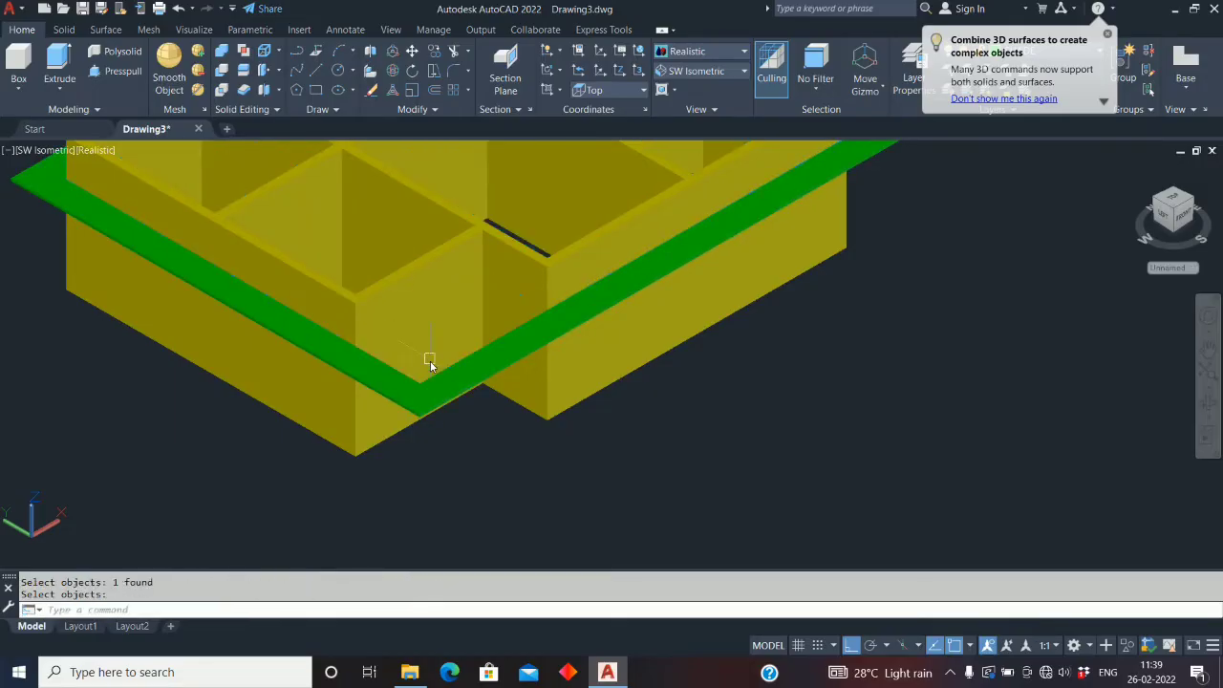
scroll(430, 360, down, 2)
key(Return)
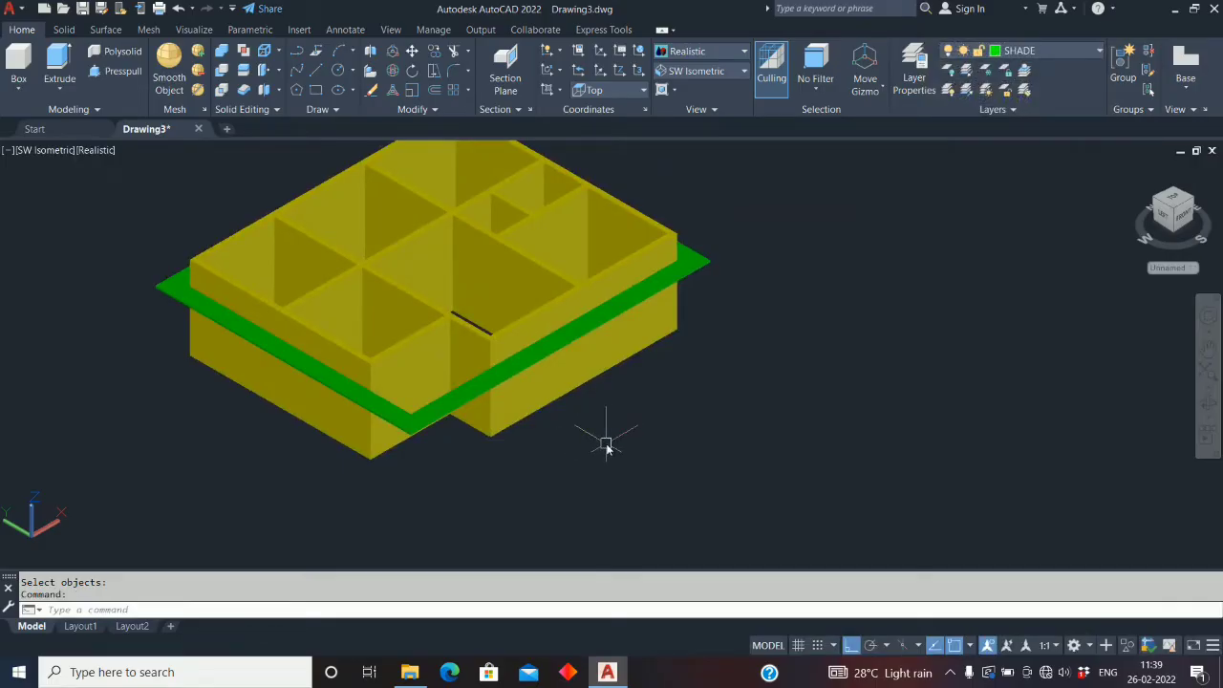
Turn on the ROOF layer and make it the current layer
click(1097, 50)
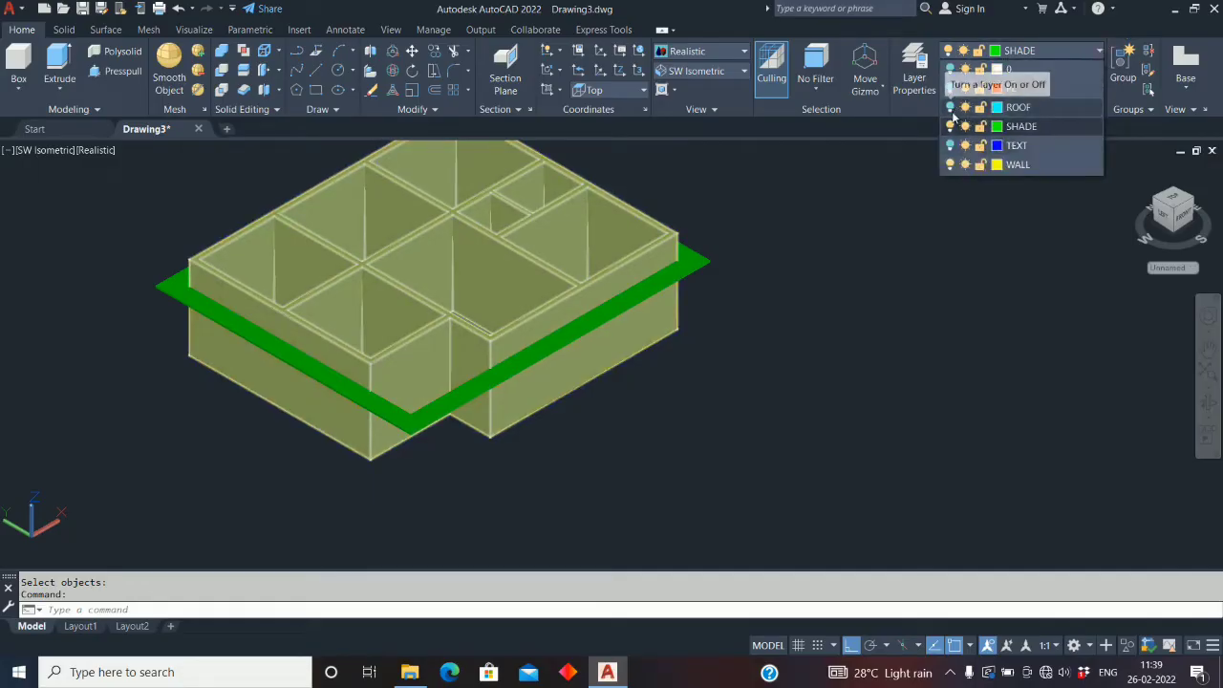
click(951, 107)
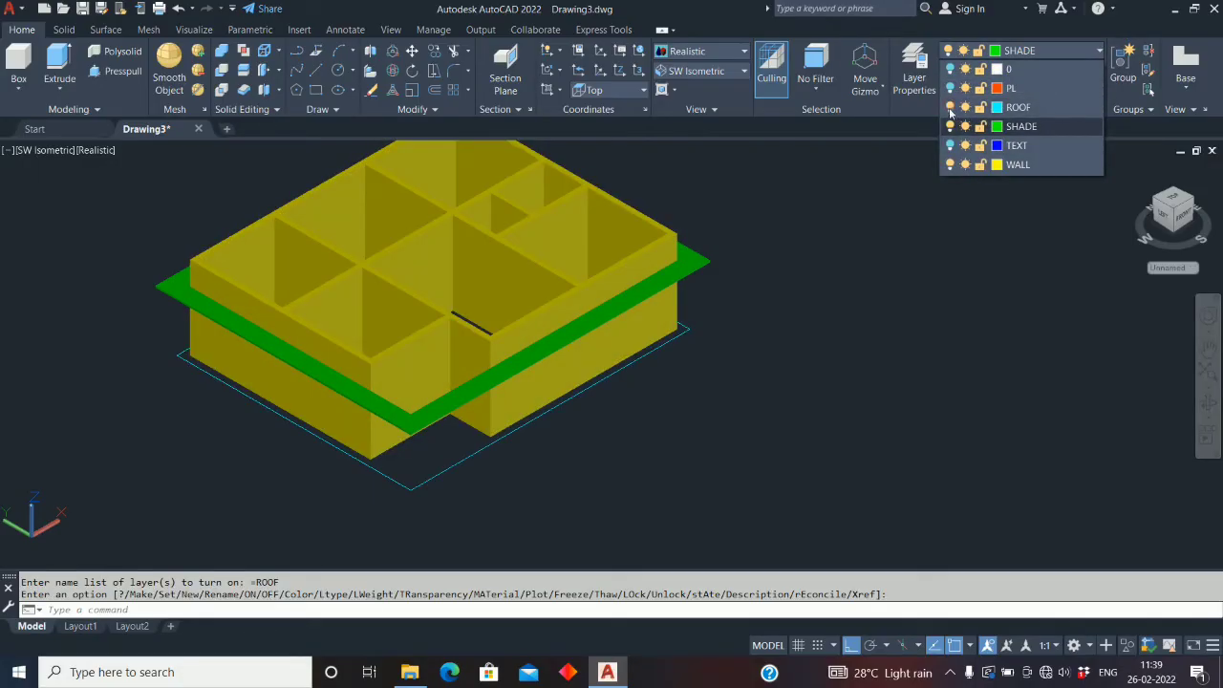
click(1041, 107)
click(1096, 51)
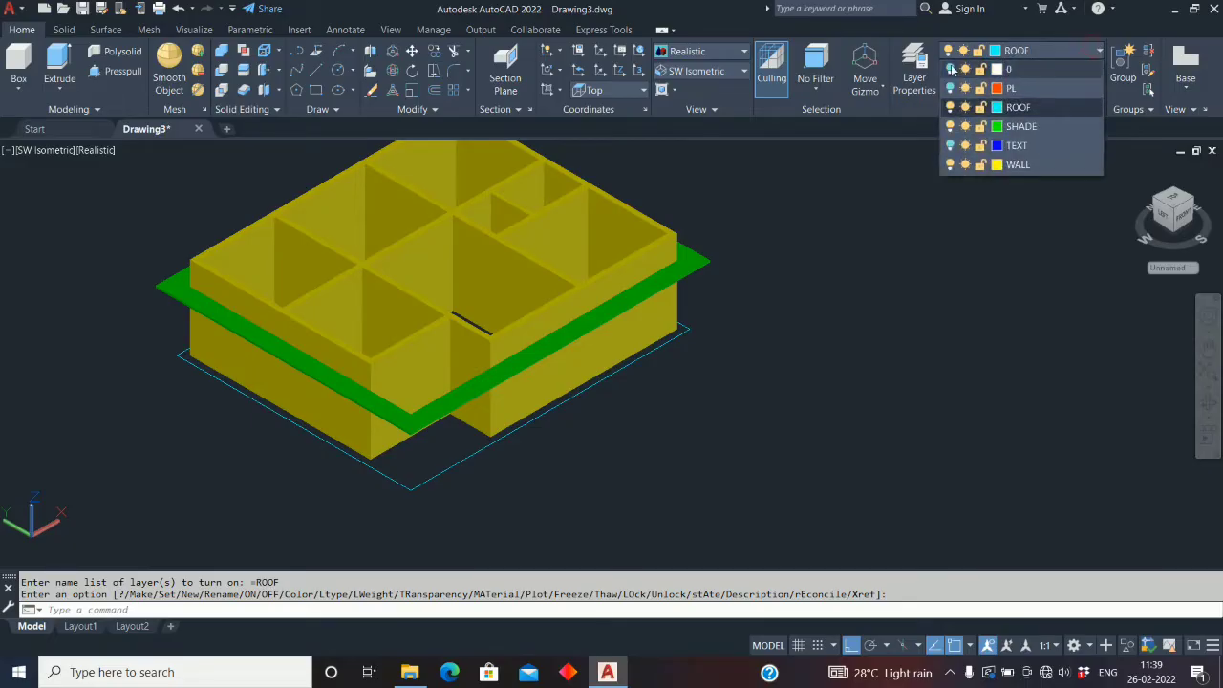
click(950, 88)
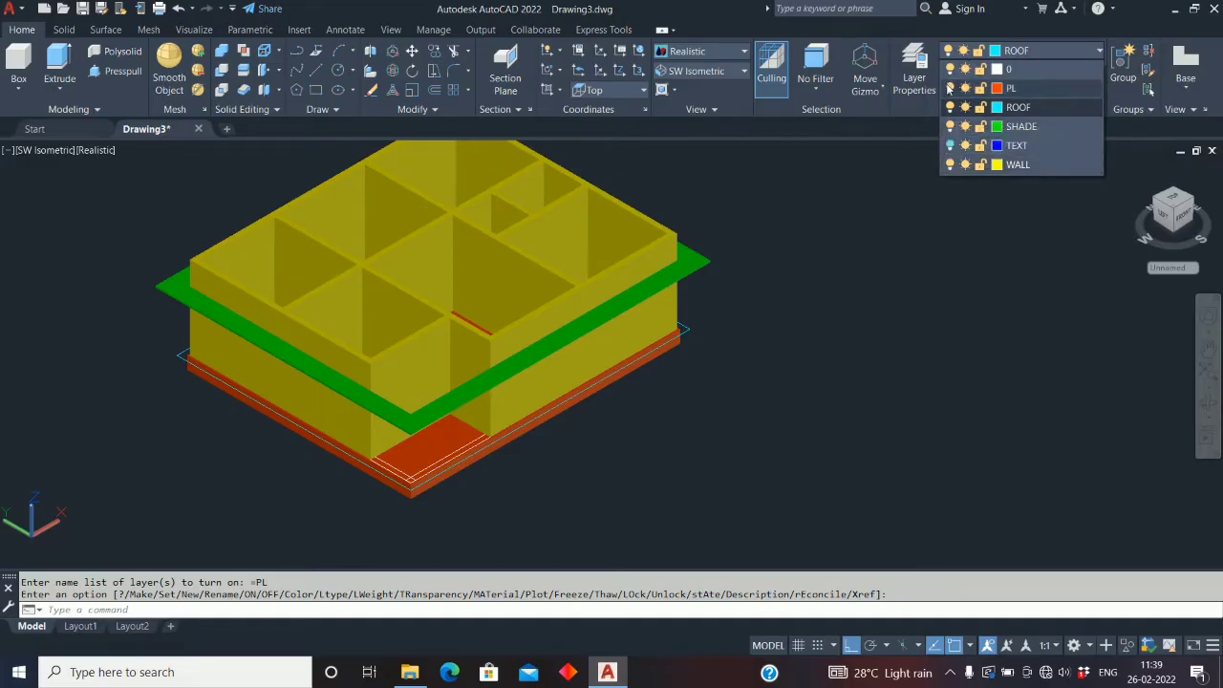
click(951, 73)
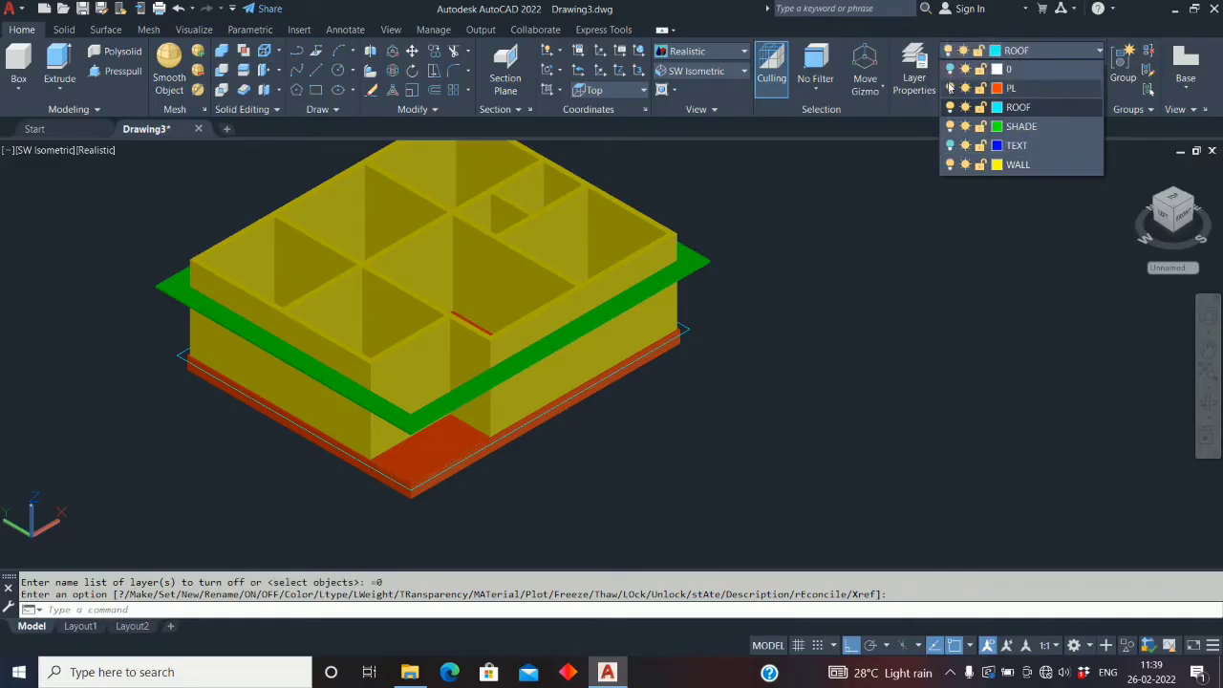
click(949, 88)
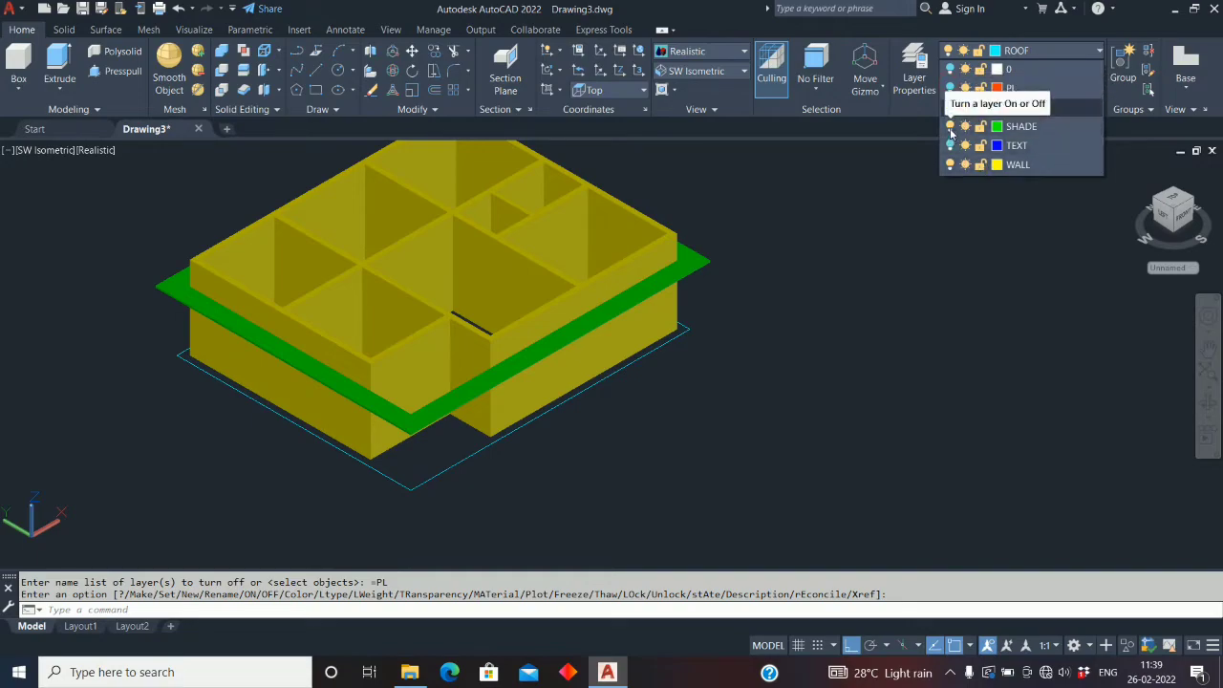
Turn off the SHADE and WALL layers to isolate the roof outline
click(950, 126)
click(950, 165)
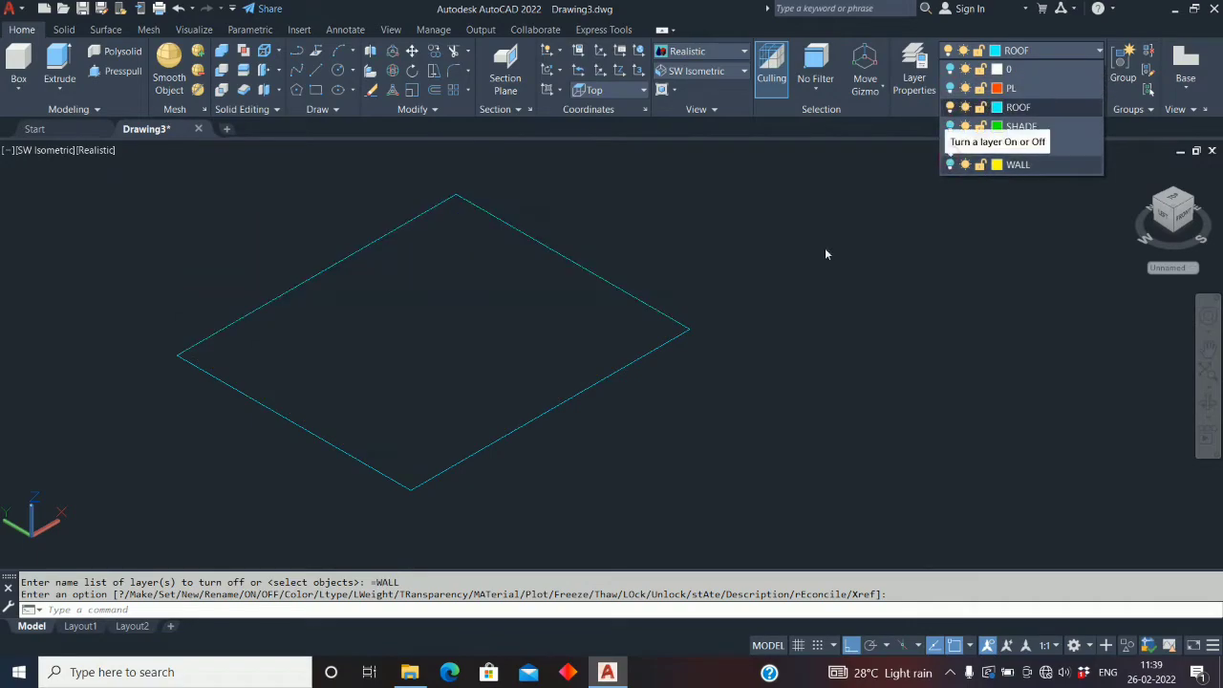
Convert the roof outline lines into a region with the Region command
scroll(600, 322, down, 3)
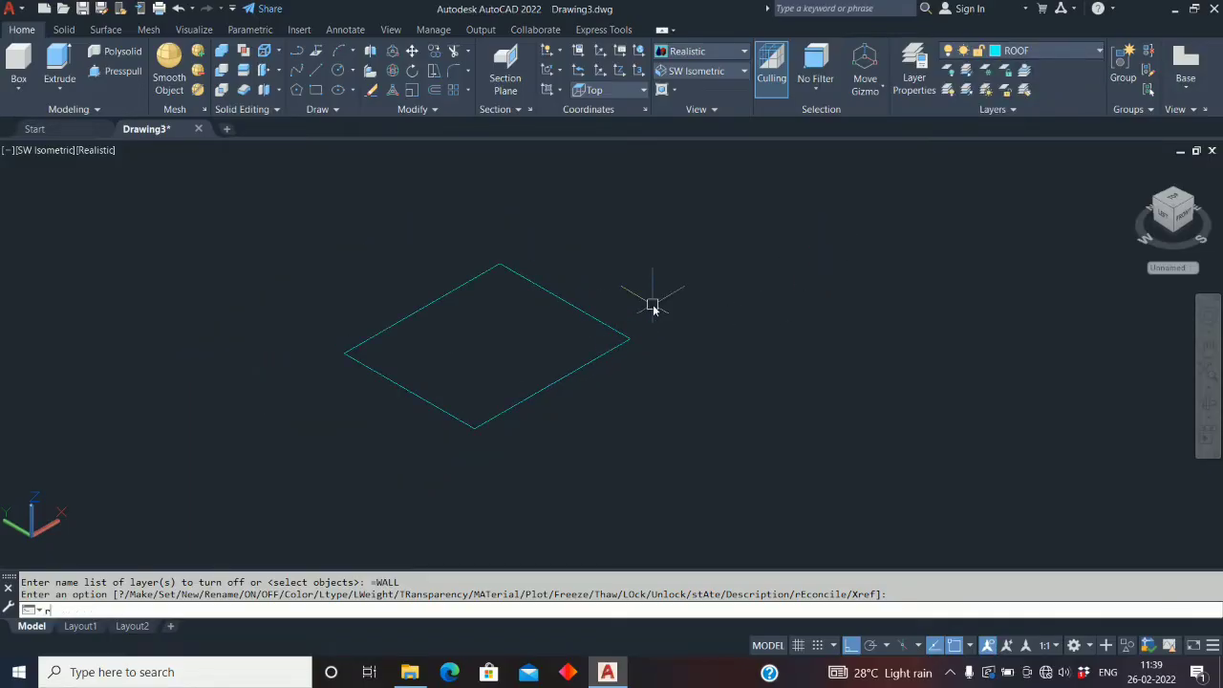
text(reg)
key(Return)
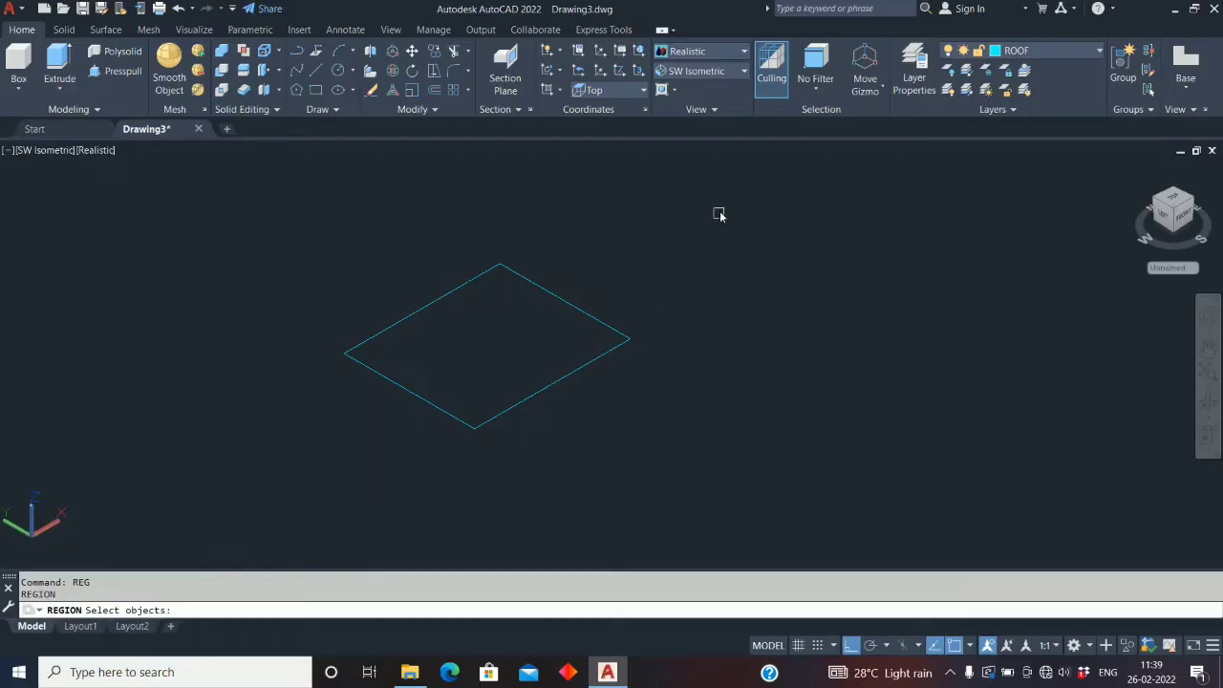
click(706, 263)
click(249, 504)
key(Return)
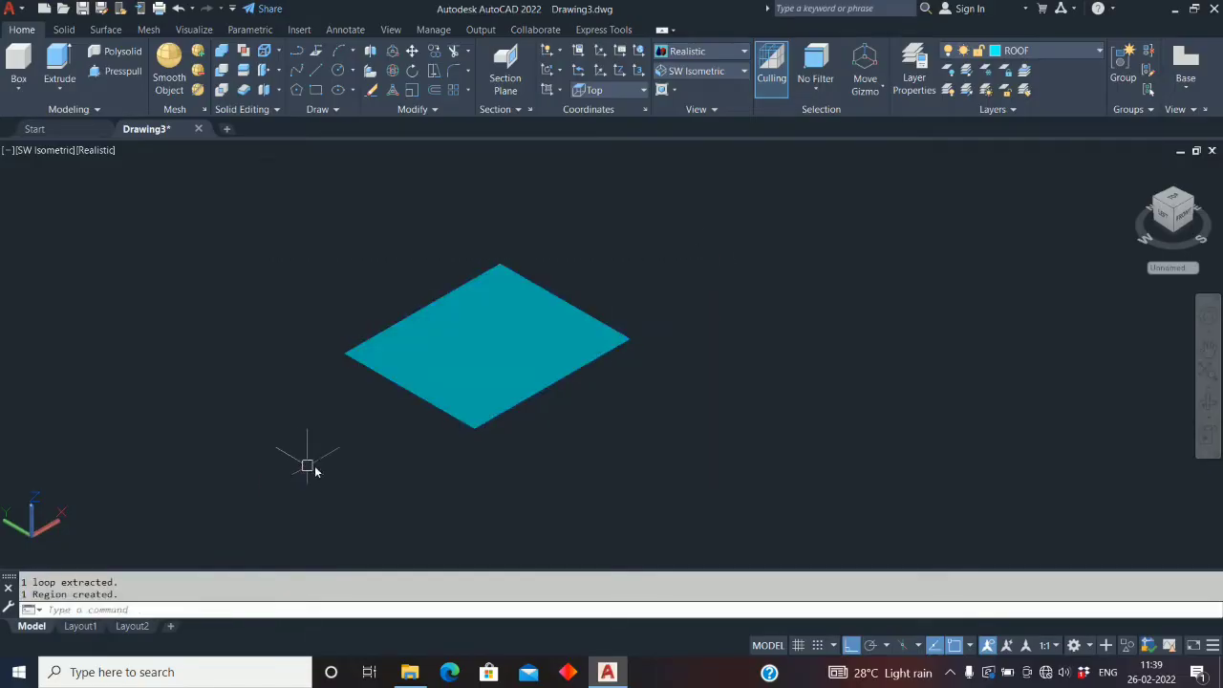
Move the roof region 3000 upward along the Z axis from its front corner
scroll(475, 432, up, 3)
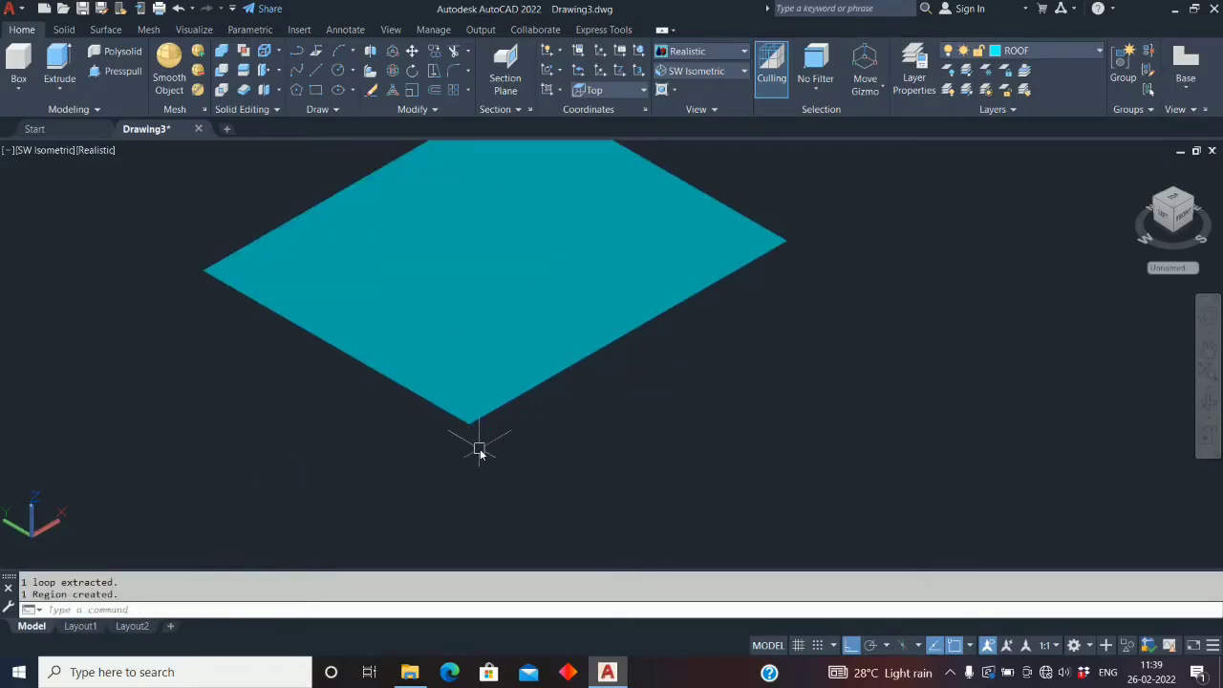
text(m)
key(Return)
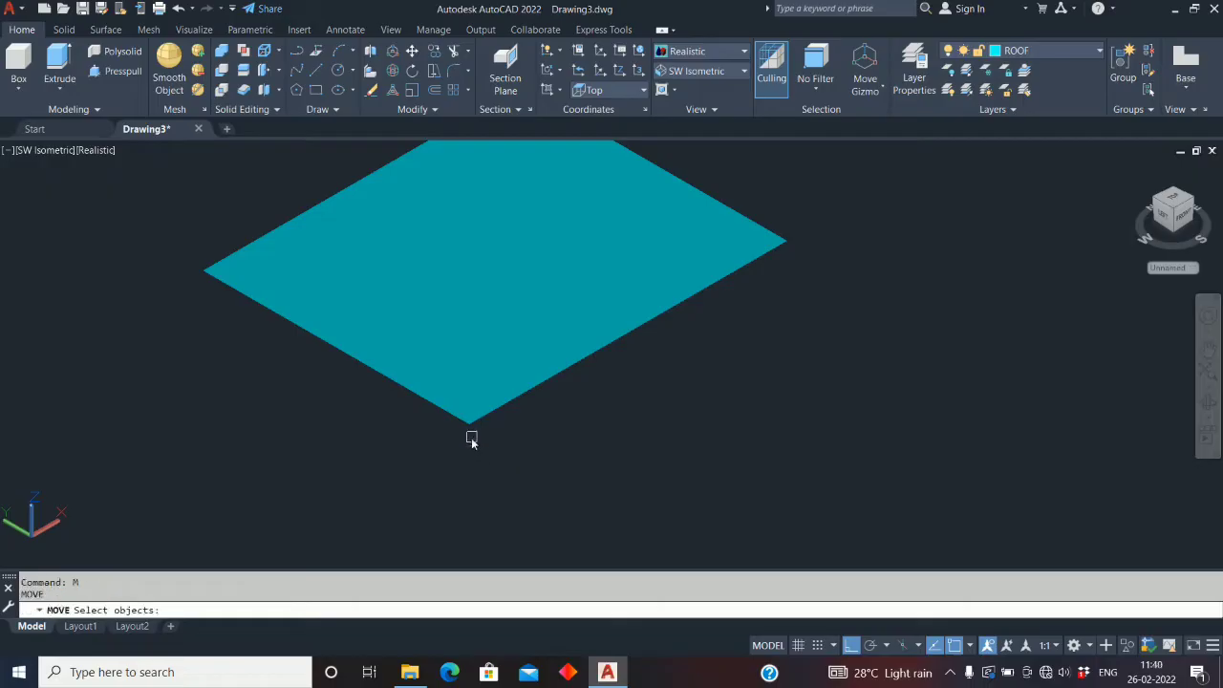
click(475, 420)
key(Return)
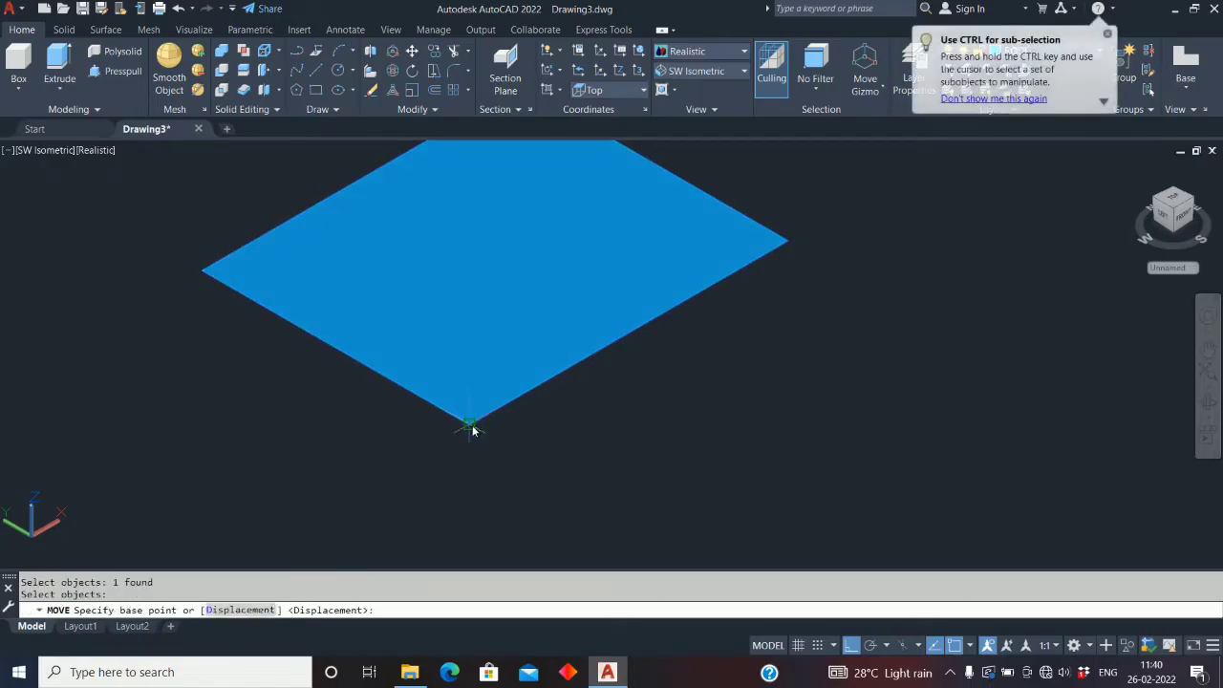
click(471, 426)
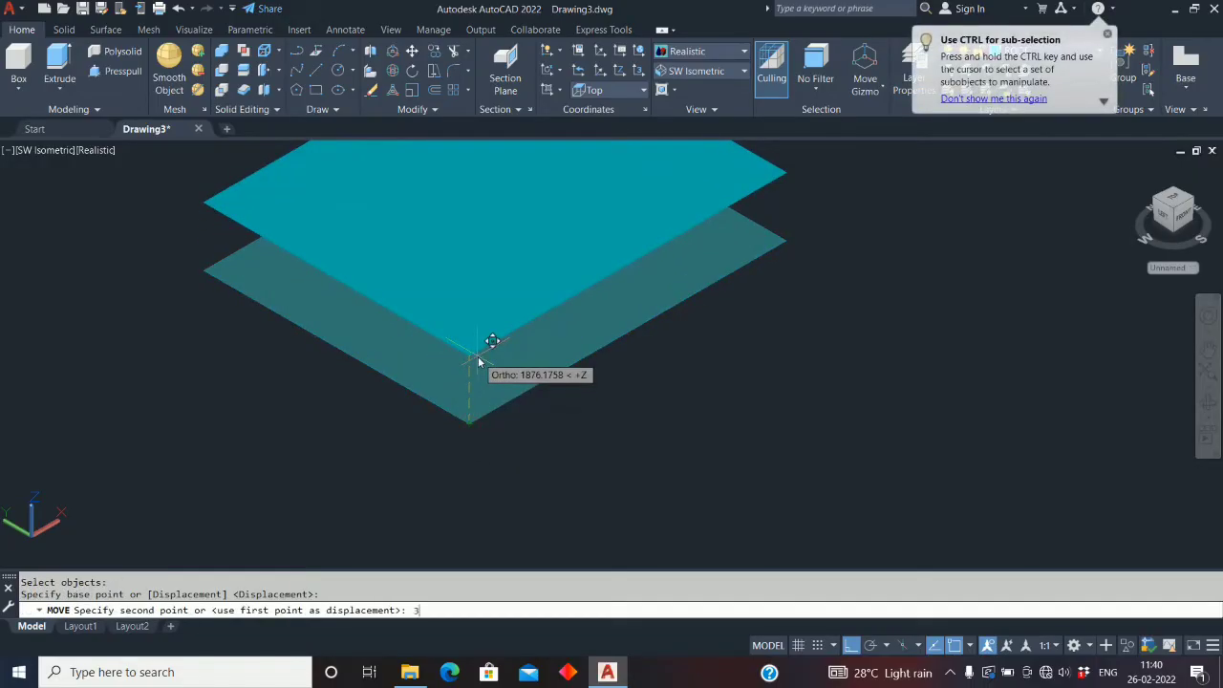
text(3000)
key(Return)
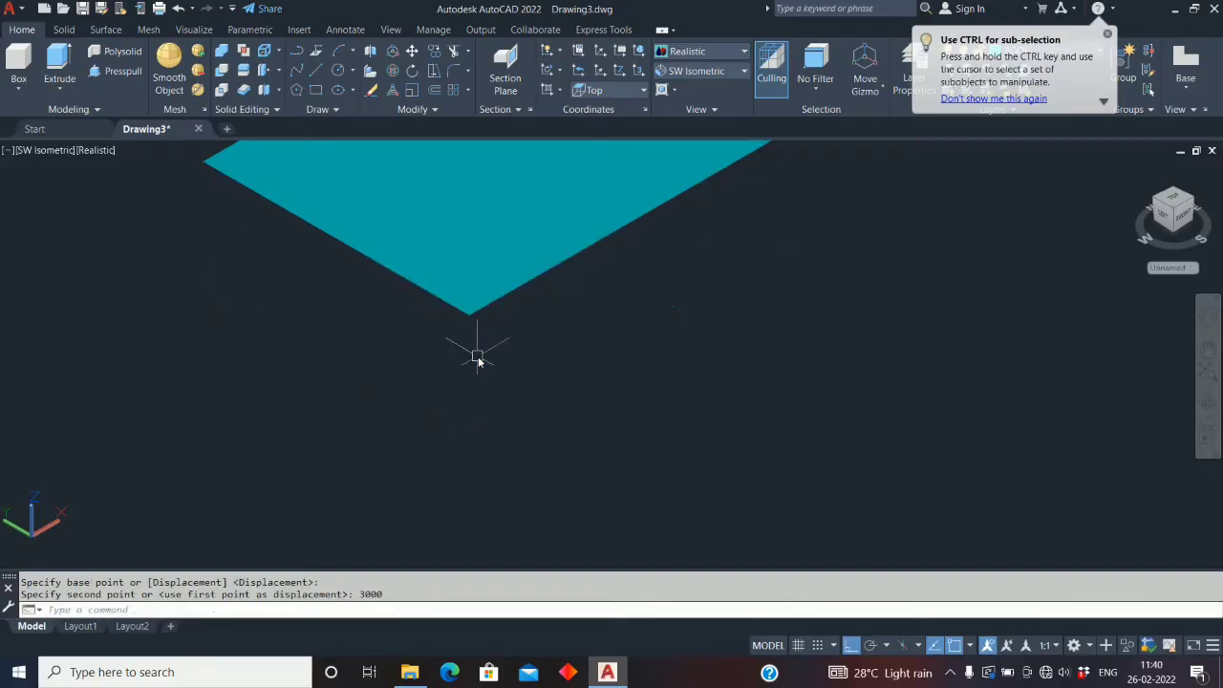
Extrude the raised roof region 100 upward into a slab
scroll(398, 464, down, 2)
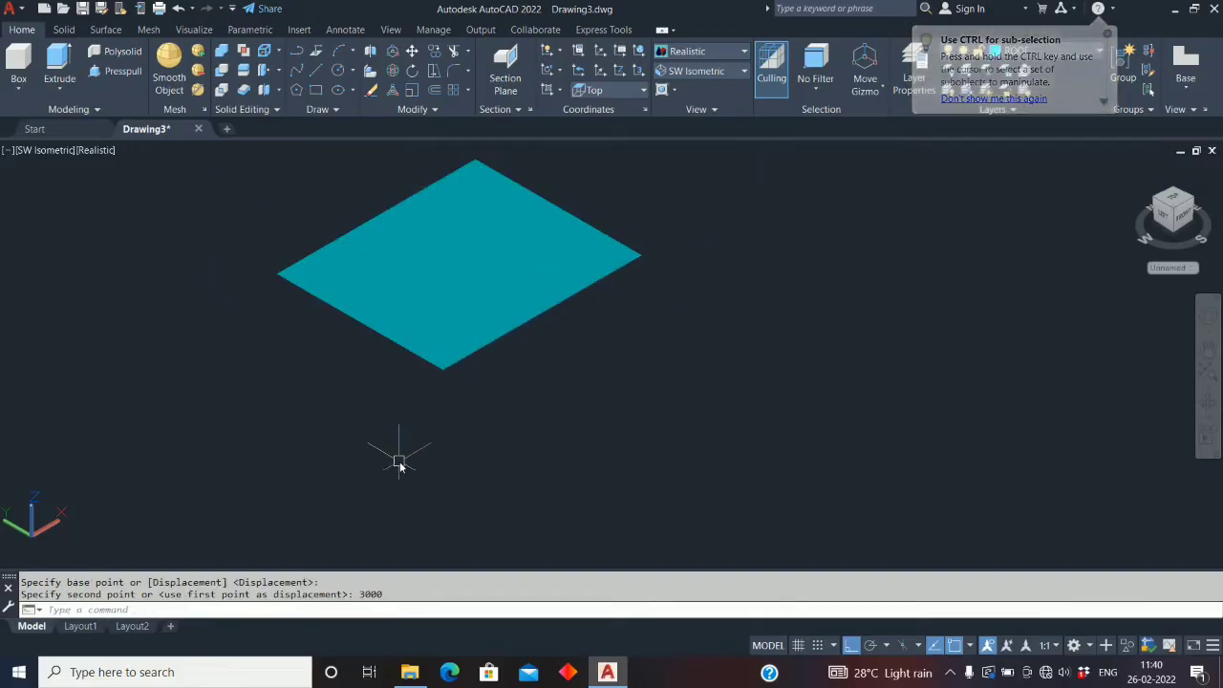
click(59, 65)
click(425, 361)
right_click(424, 361)
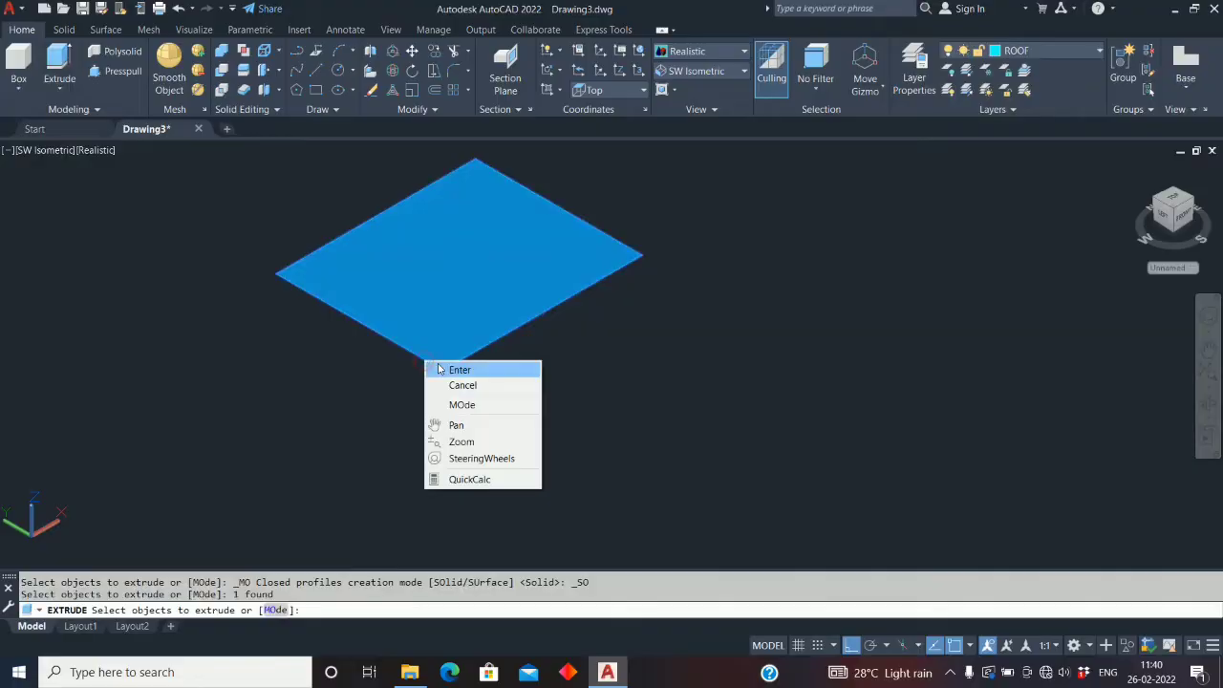
click(451, 367)
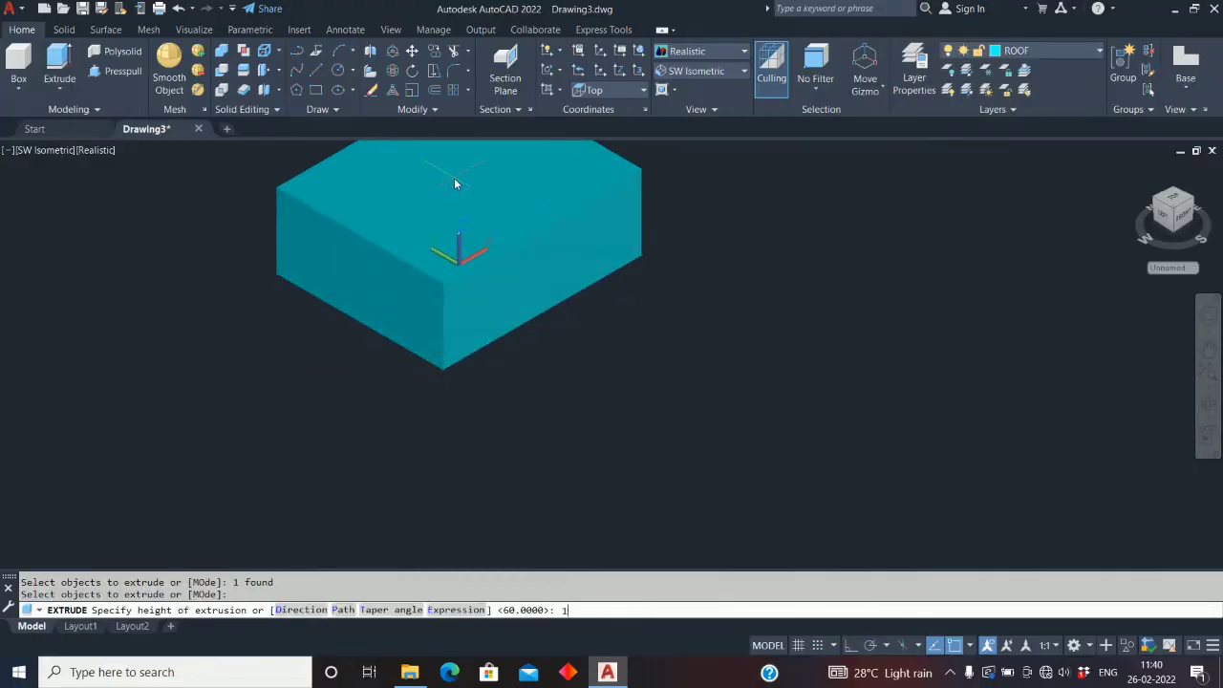
text(100)
key(Return)
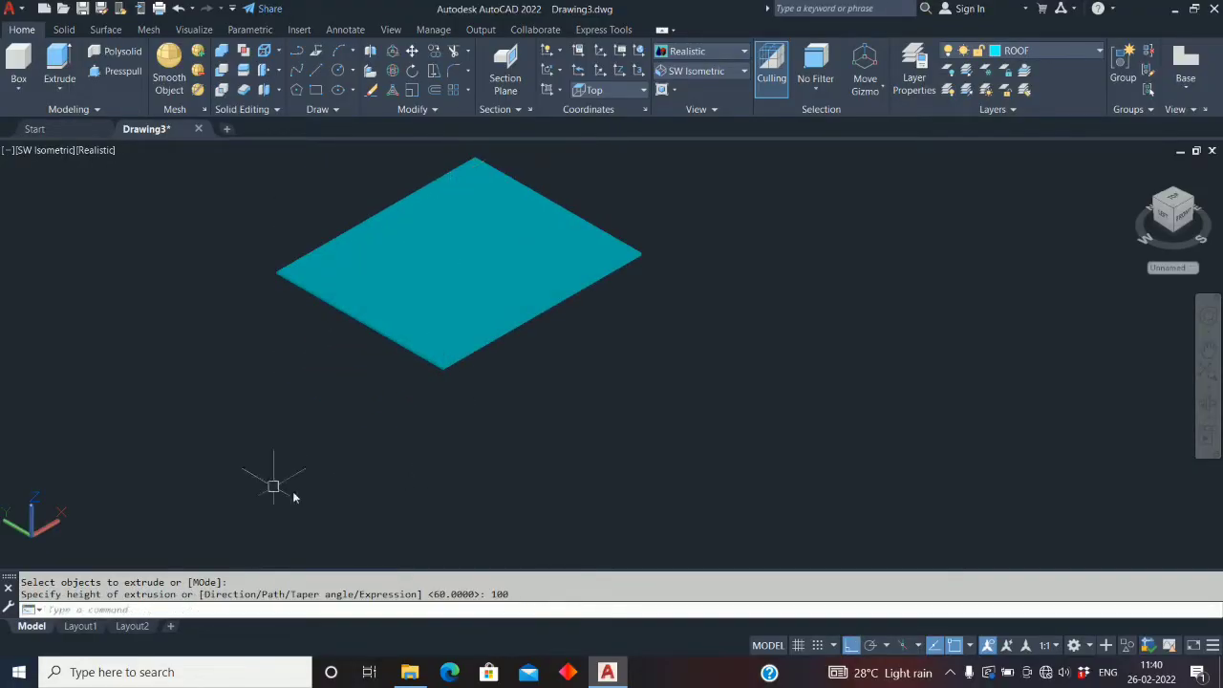
Turn the WALL, TEXT, SHADE, PL and 0 layers back on
click(1099, 54)
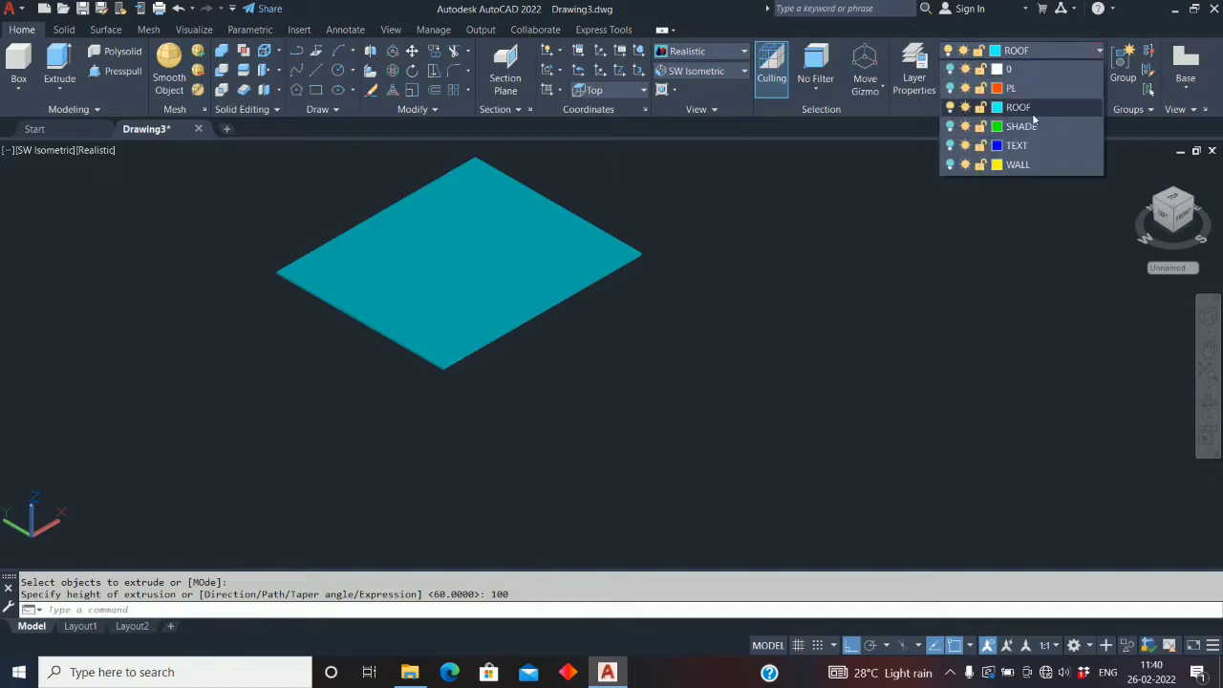
click(950, 164)
click(951, 145)
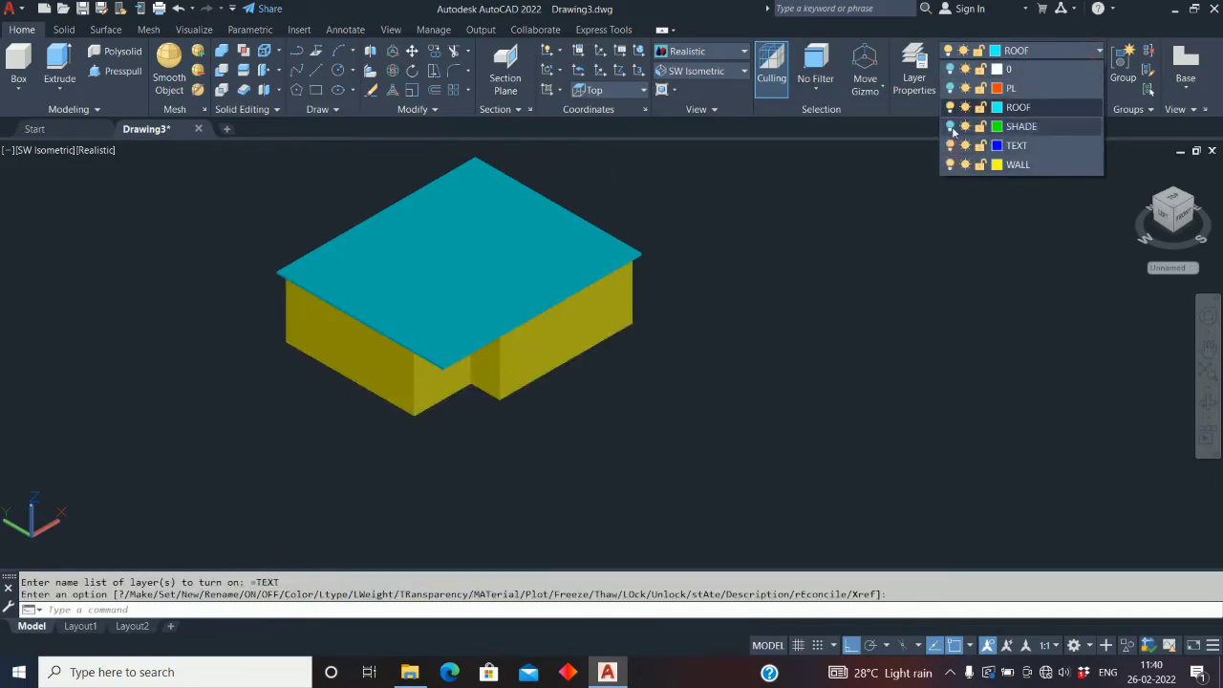
click(951, 126)
click(950, 88)
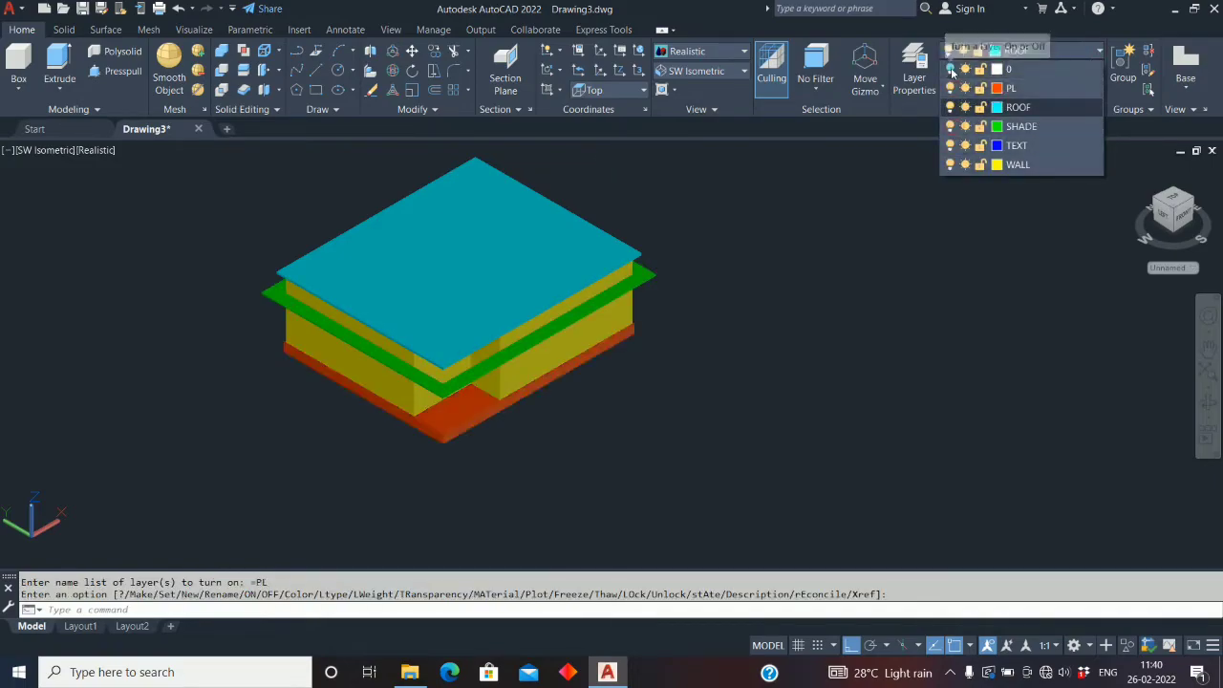
click(951, 69)
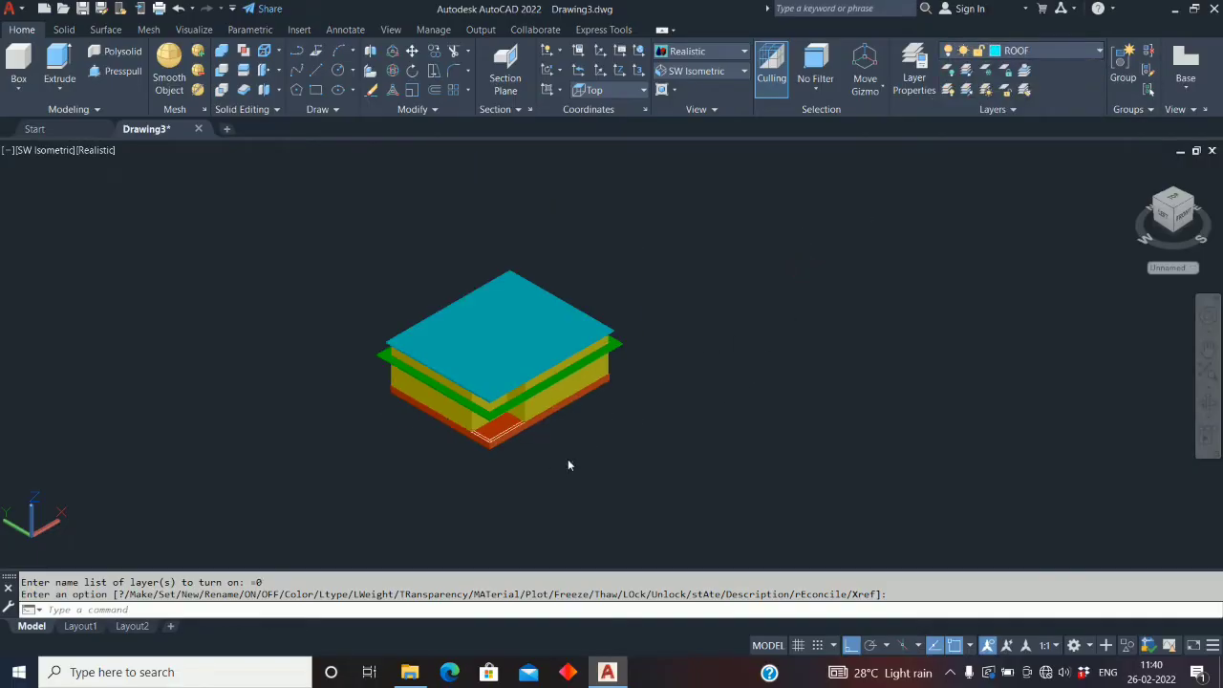
Set the visual style to 2D Wireframe with the porch corner of the plinth in close view
scroll(573, 458, down, 2)
scroll(514, 457, up, 7)
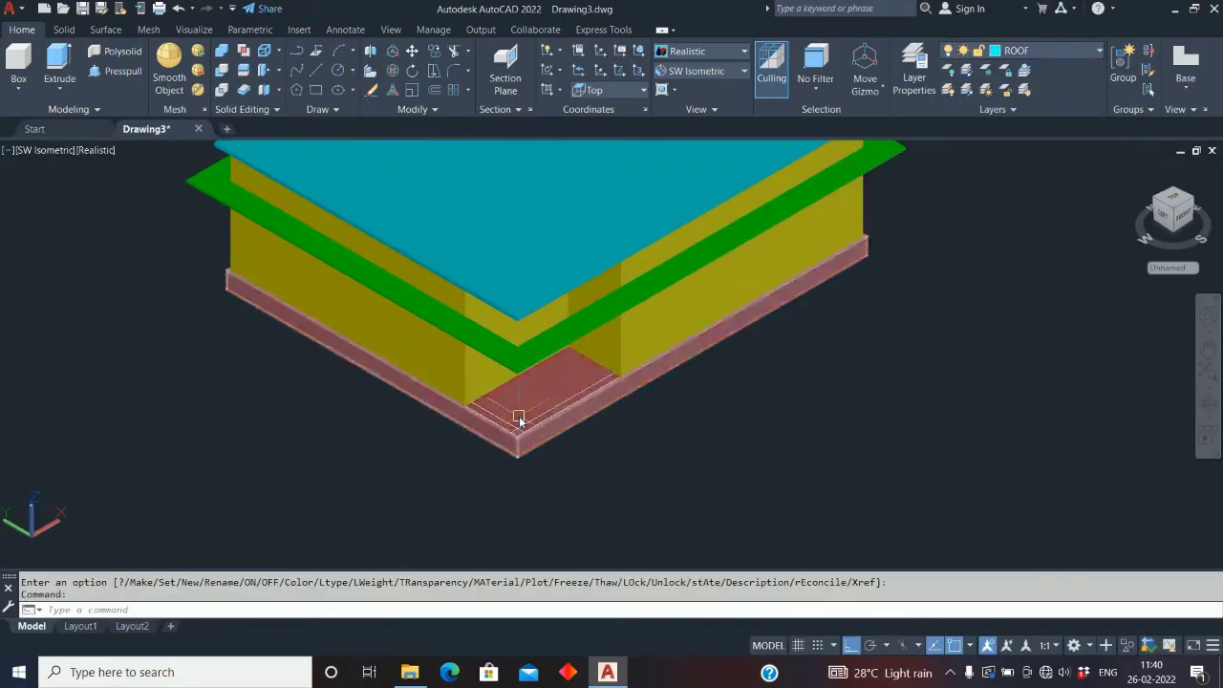
scroll(509, 439, up, 2)
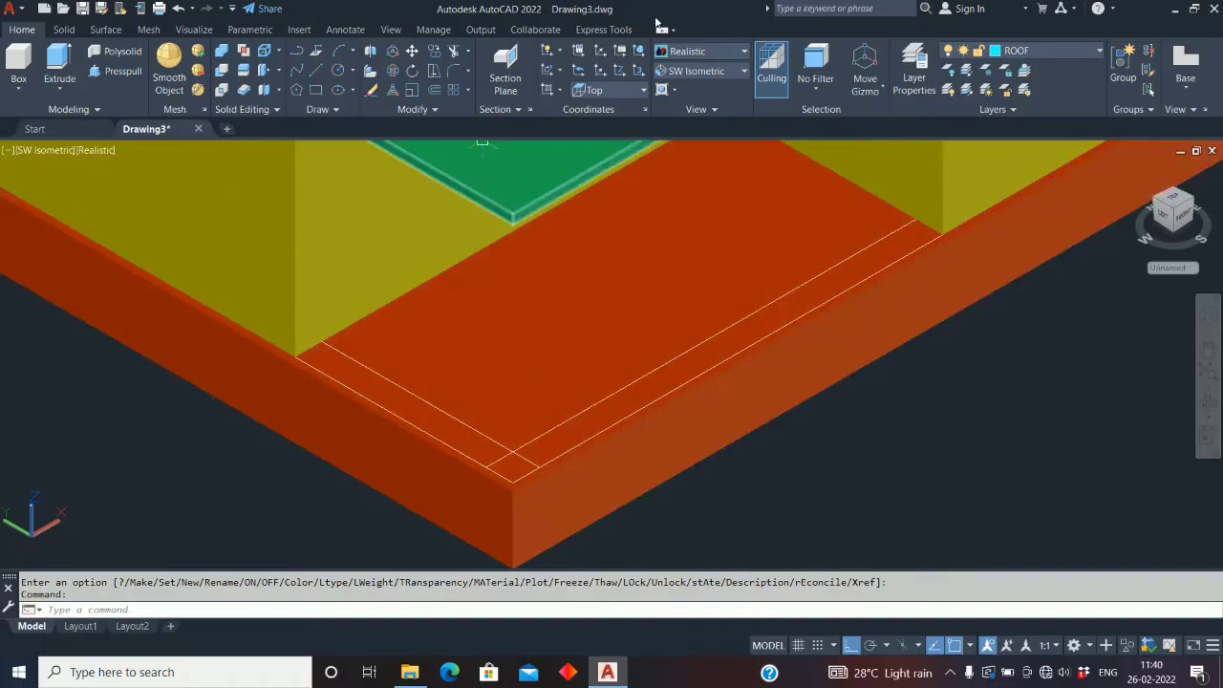
click(744, 52)
click(697, 92)
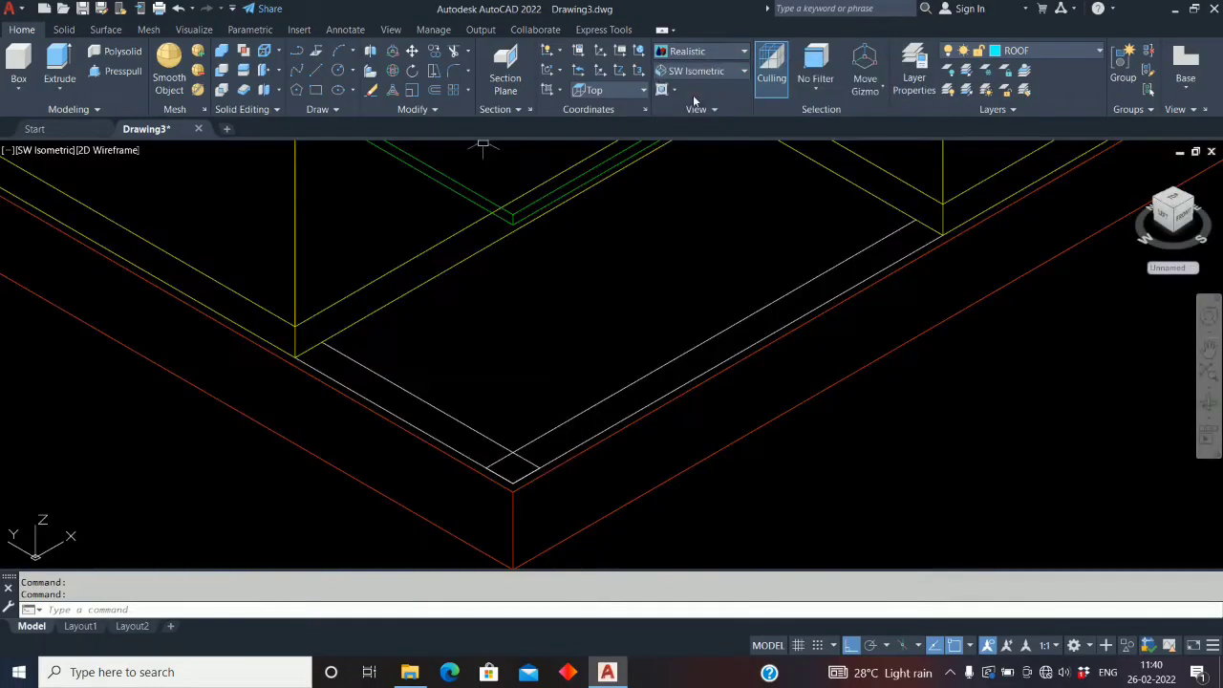
Extrude the square column outline at the porch's front corner to a height of 2100
scroll(515, 513, up, 2)
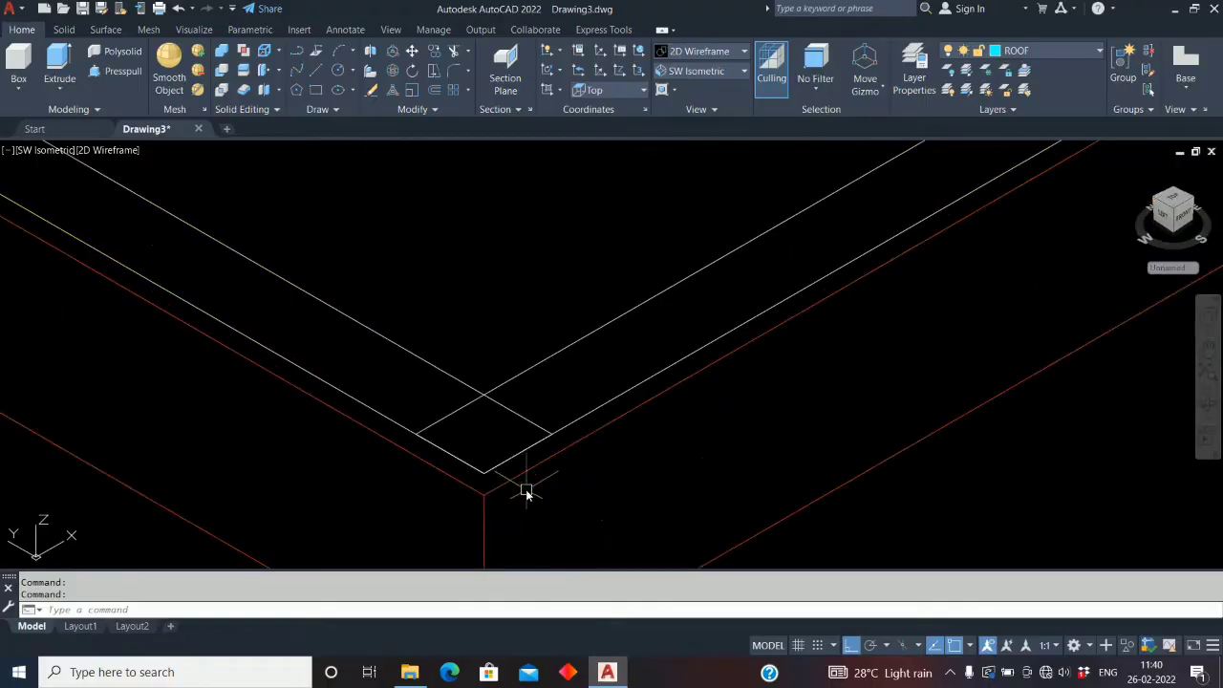
click(461, 406)
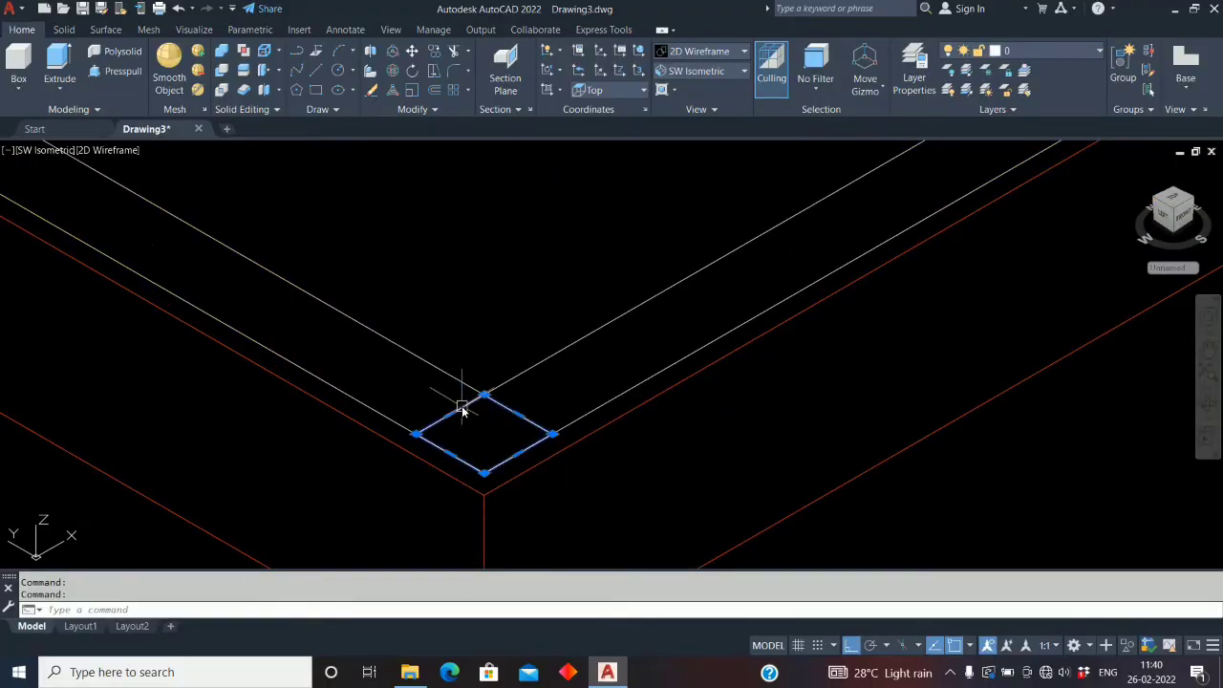
click(59, 67)
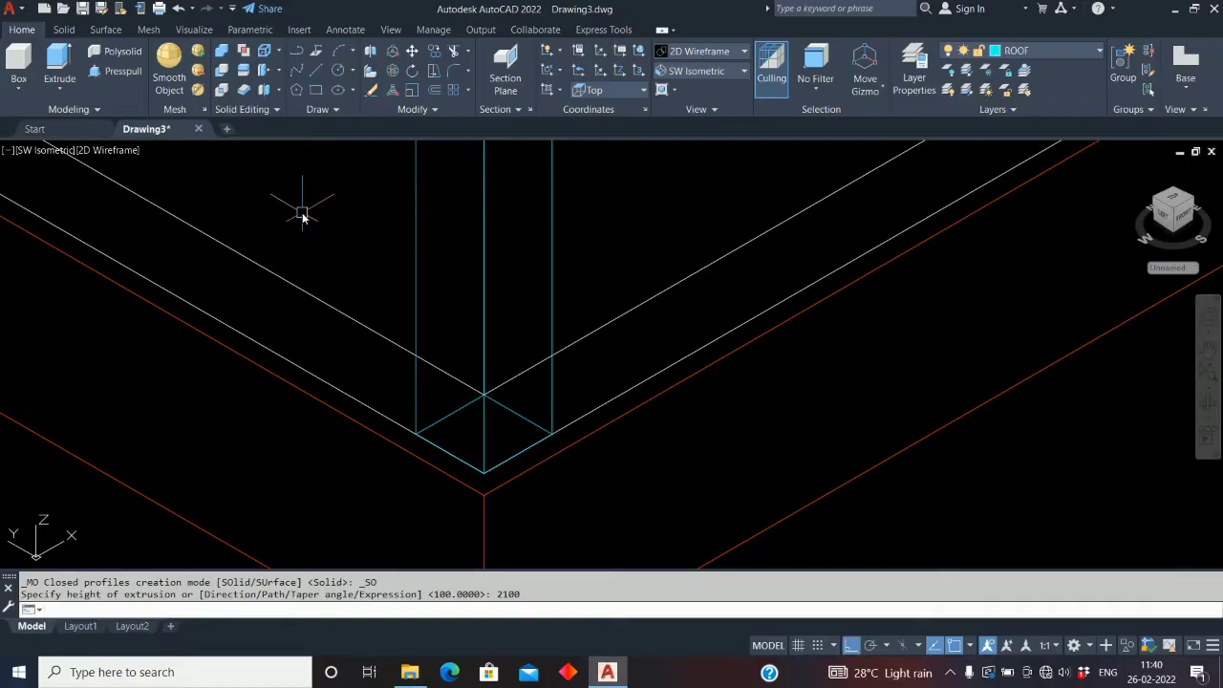
scroll(619, 265, down, 2)
middle_drag(619, 264, 606, 354)
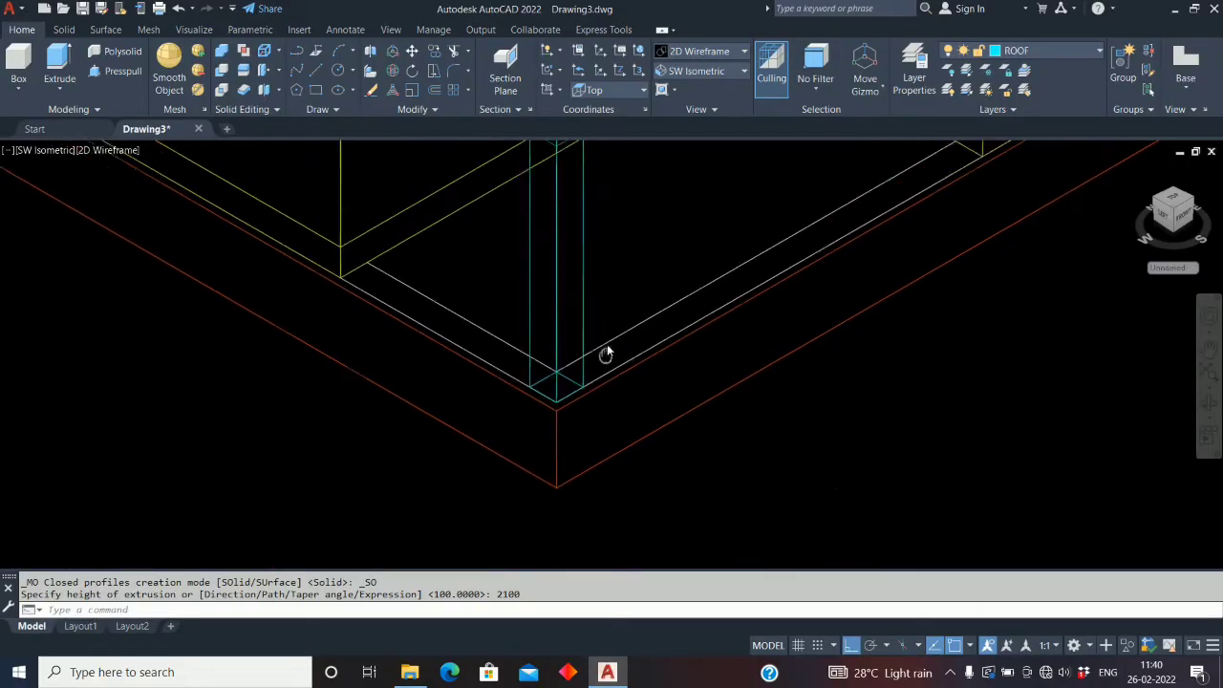
scroll(576, 242, down, 2)
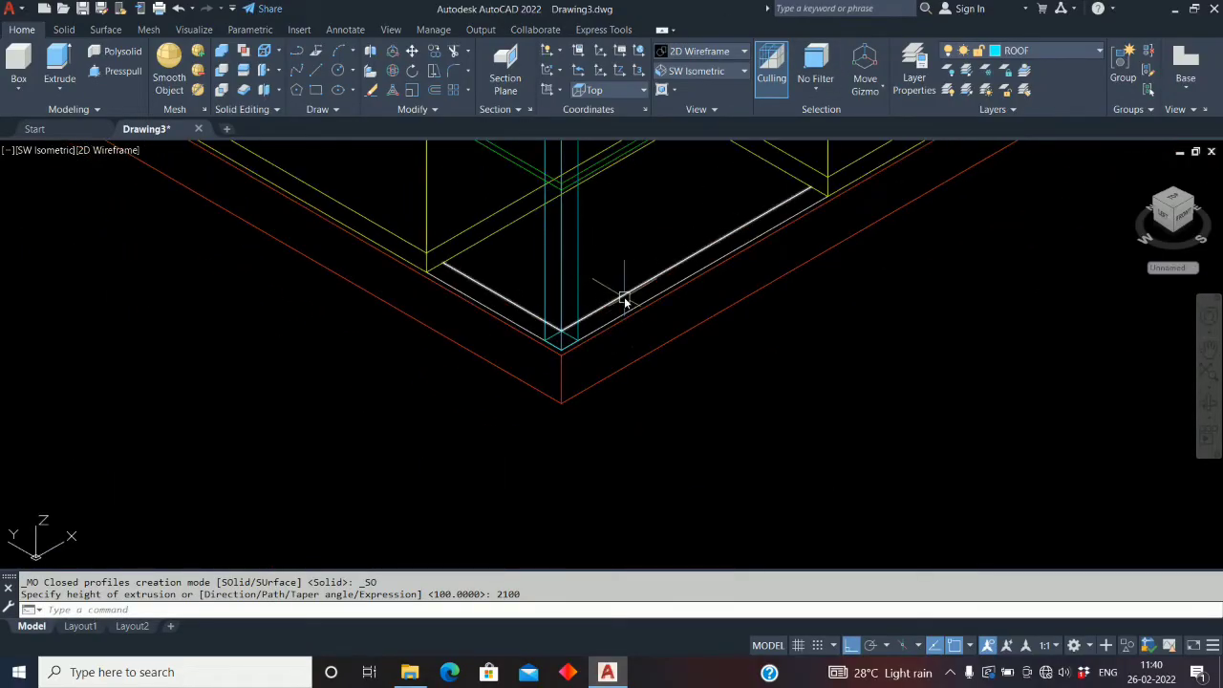
click(624, 299)
scroll(483, 304, up, 3)
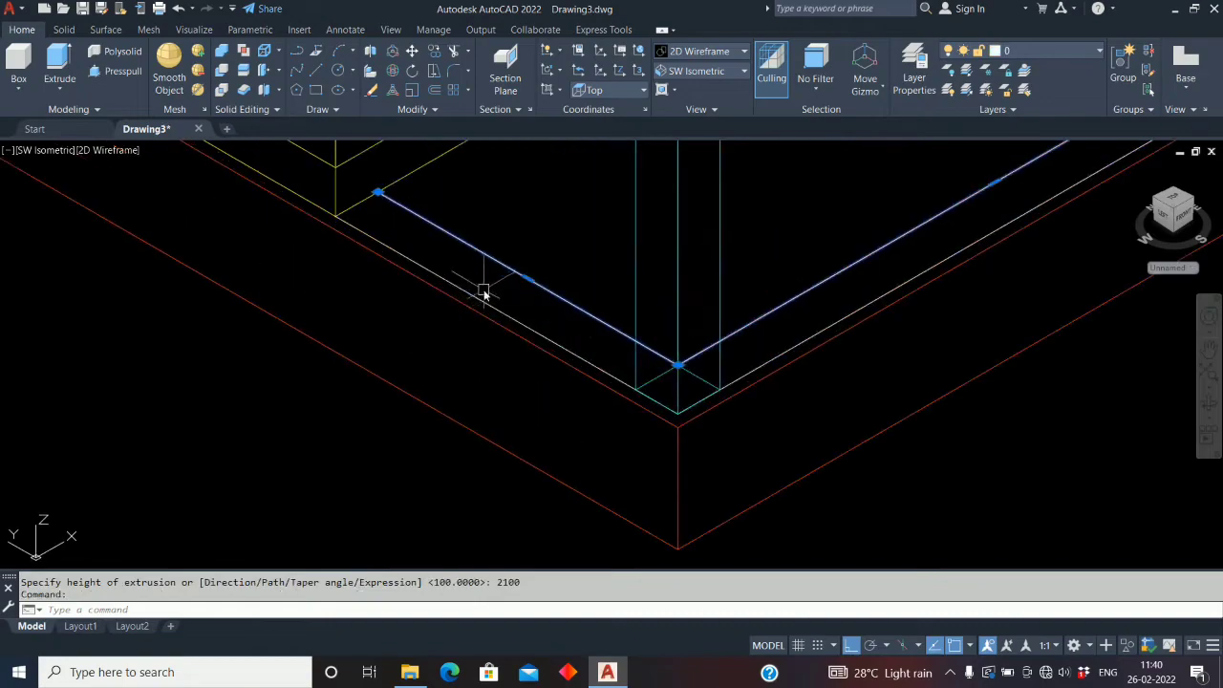
click(483, 298)
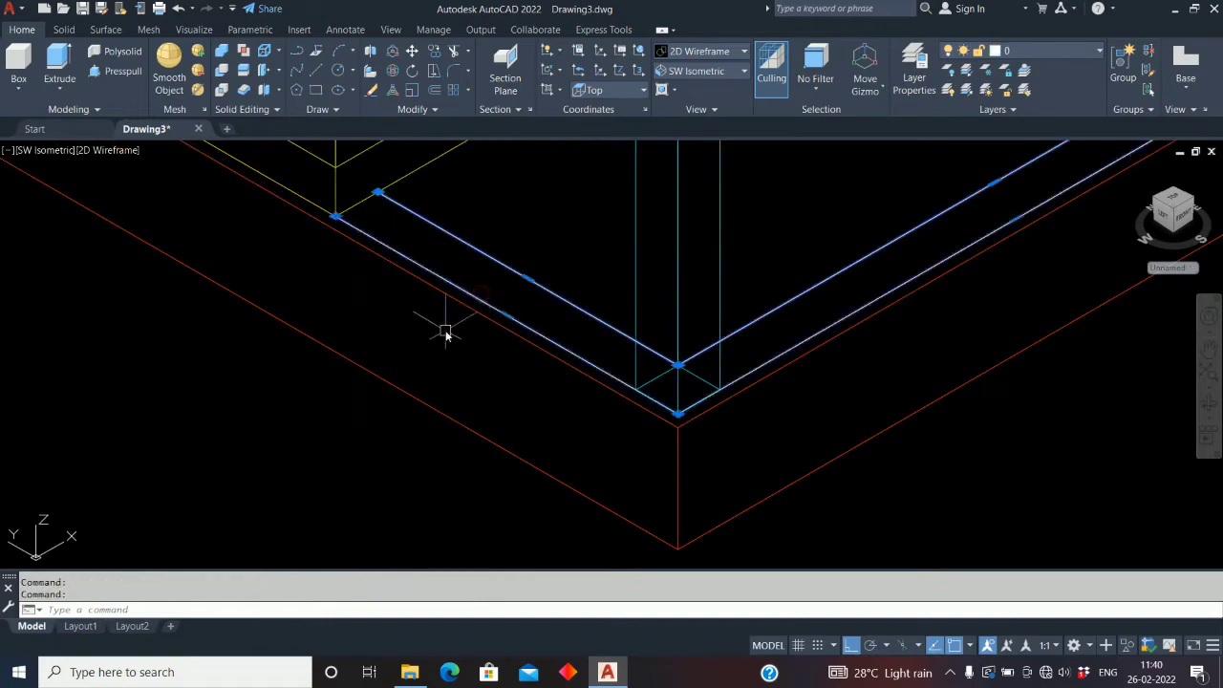
scroll(459, 339, down, 2)
scroll(602, 381, down, 1)
middle_click(598, 382)
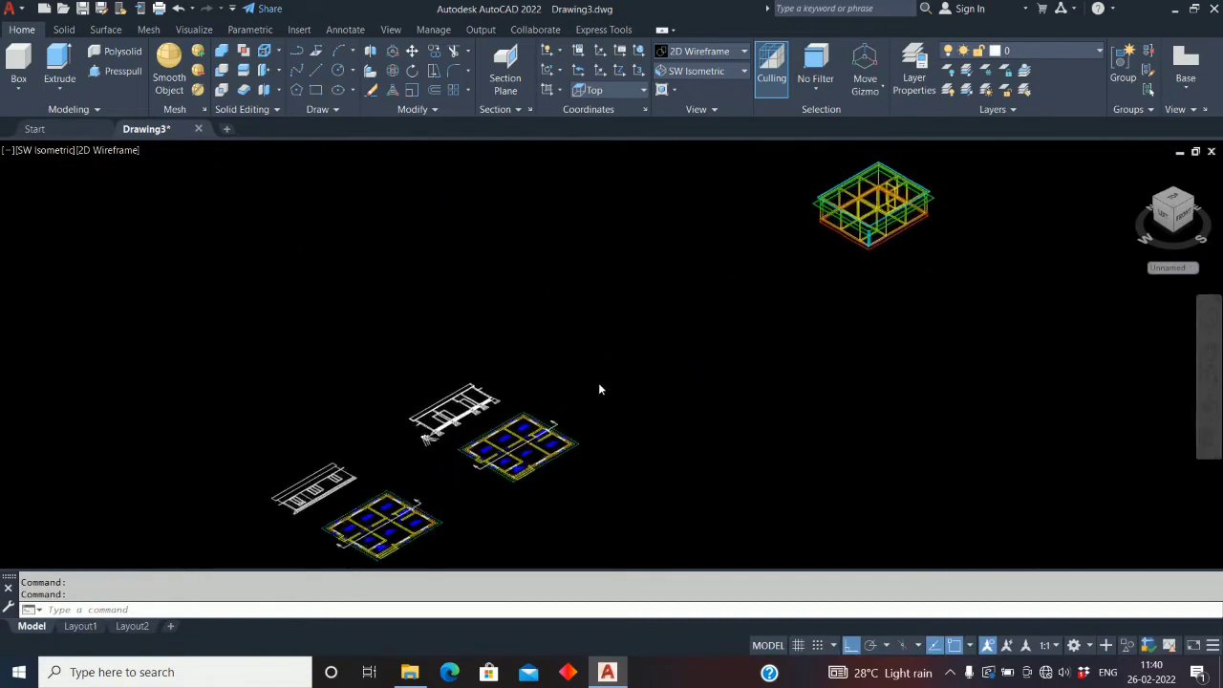
key(Escape)
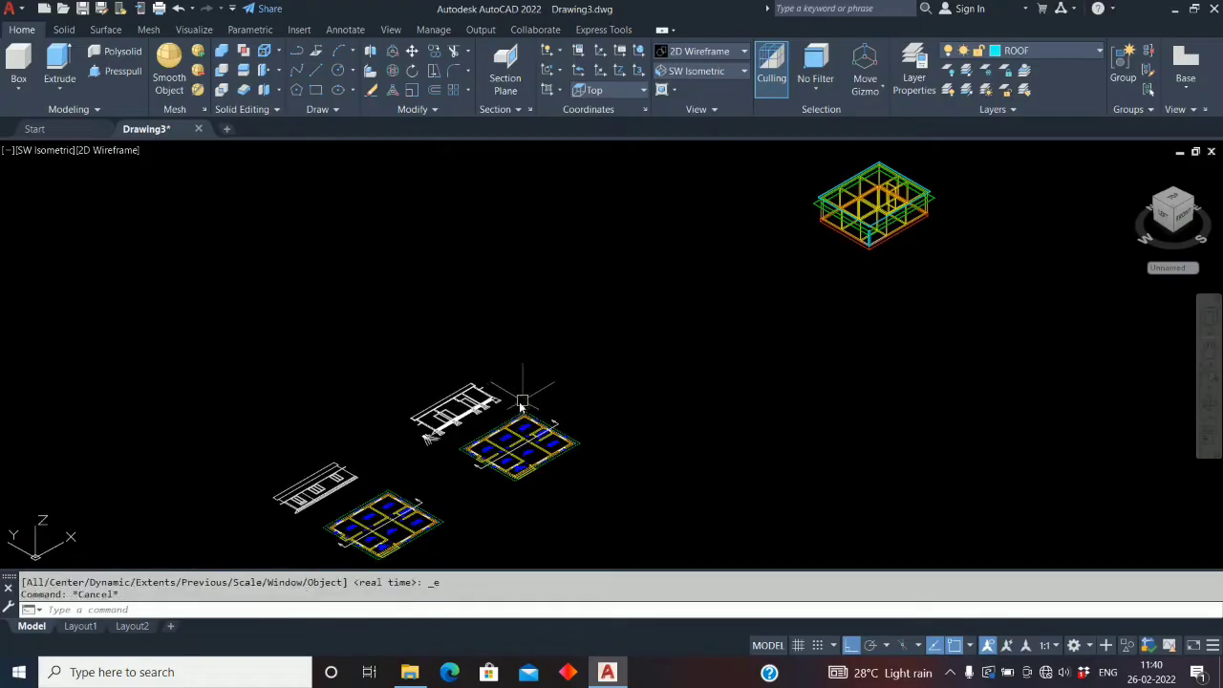
Draw a short line closing the open end of the L-shaped porch beam outline at the left wall corner
scroll(895, 212, up, 5)
scroll(895, 212, up, 5)
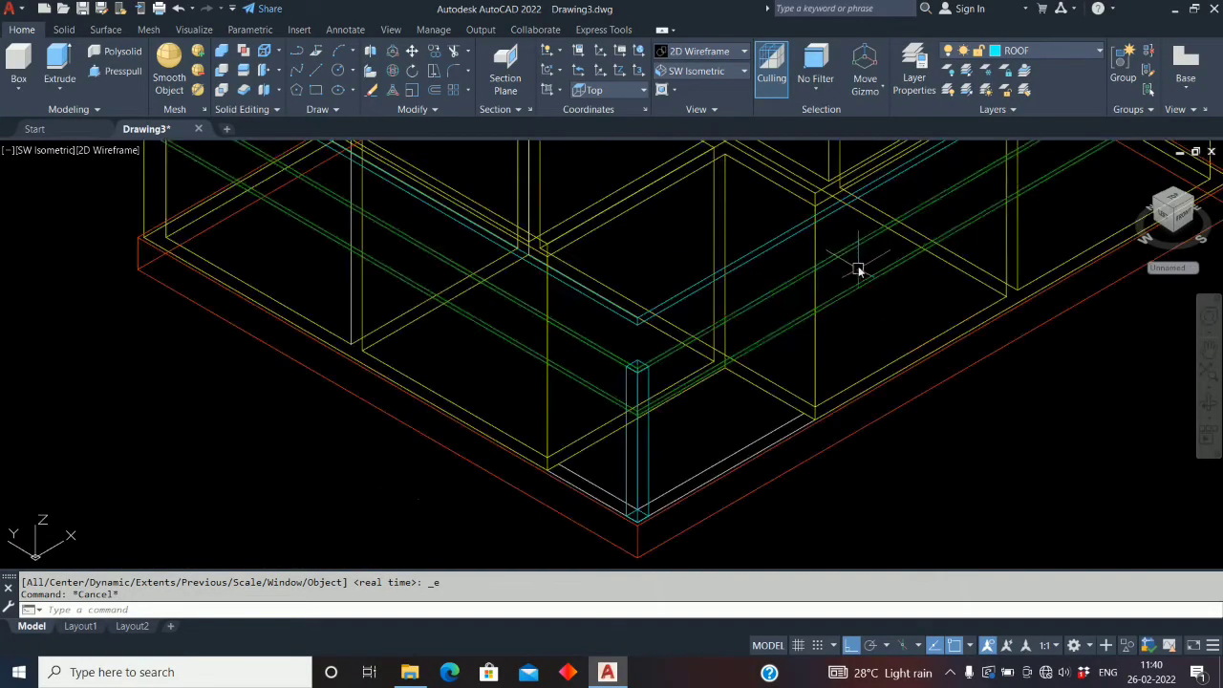
click(318, 68)
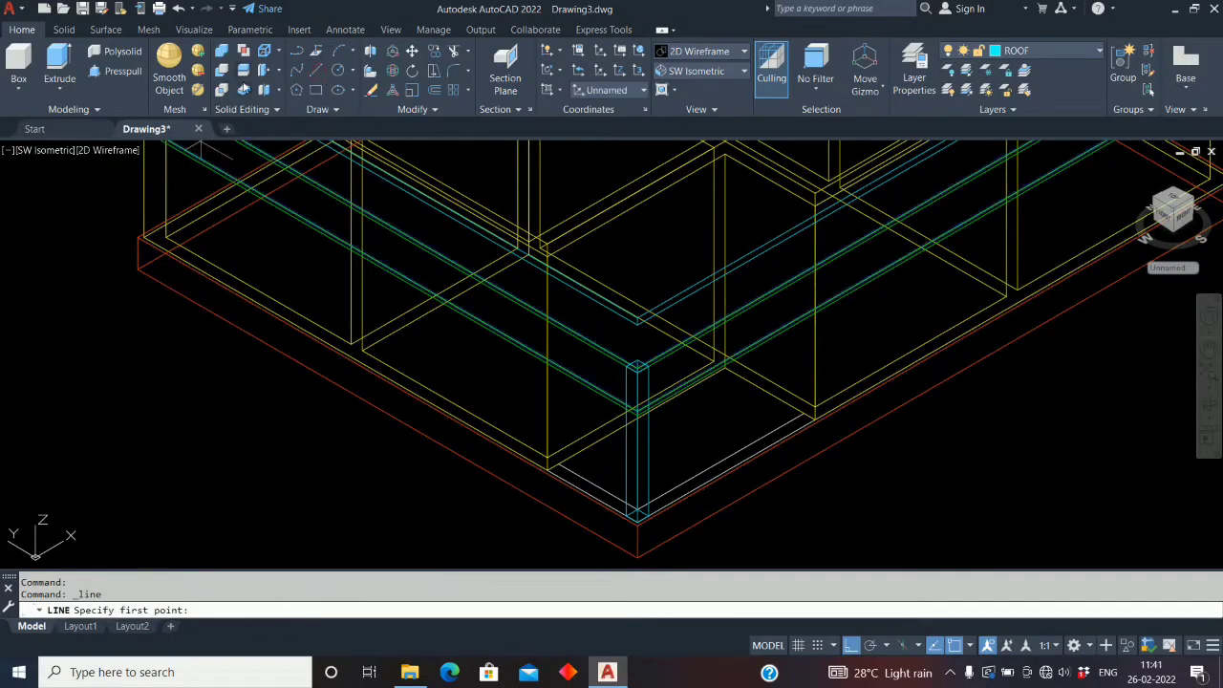
scroll(545, 469, up, 8)
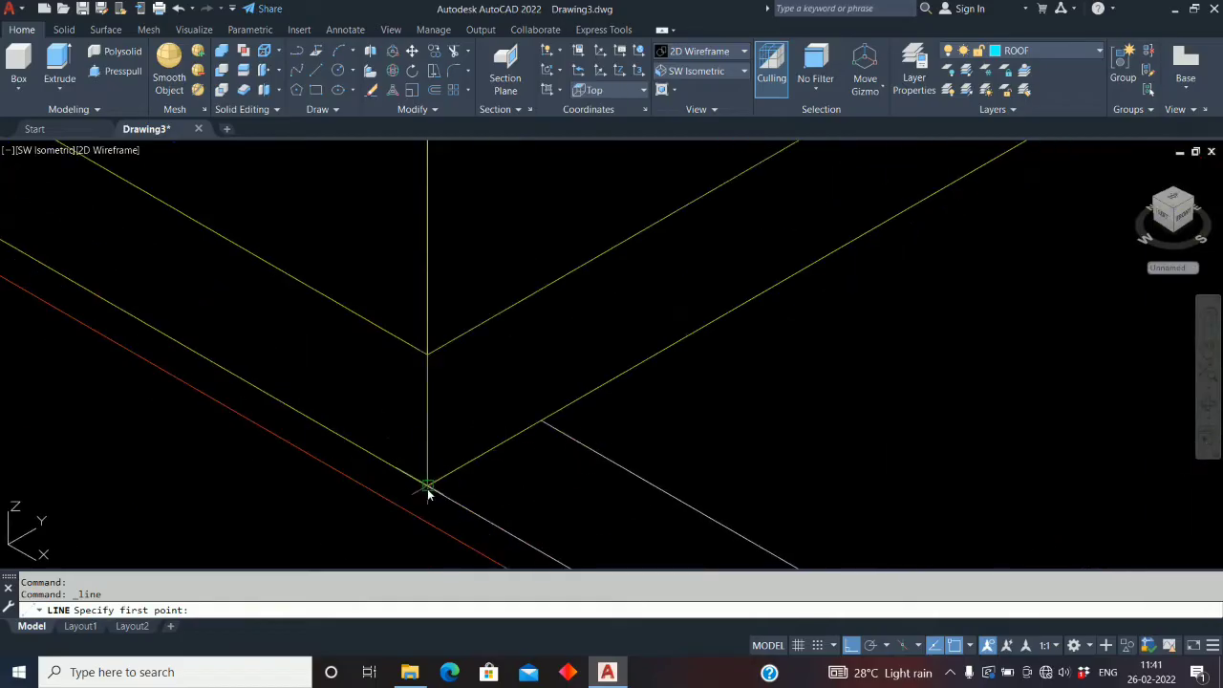
click(428, 488)
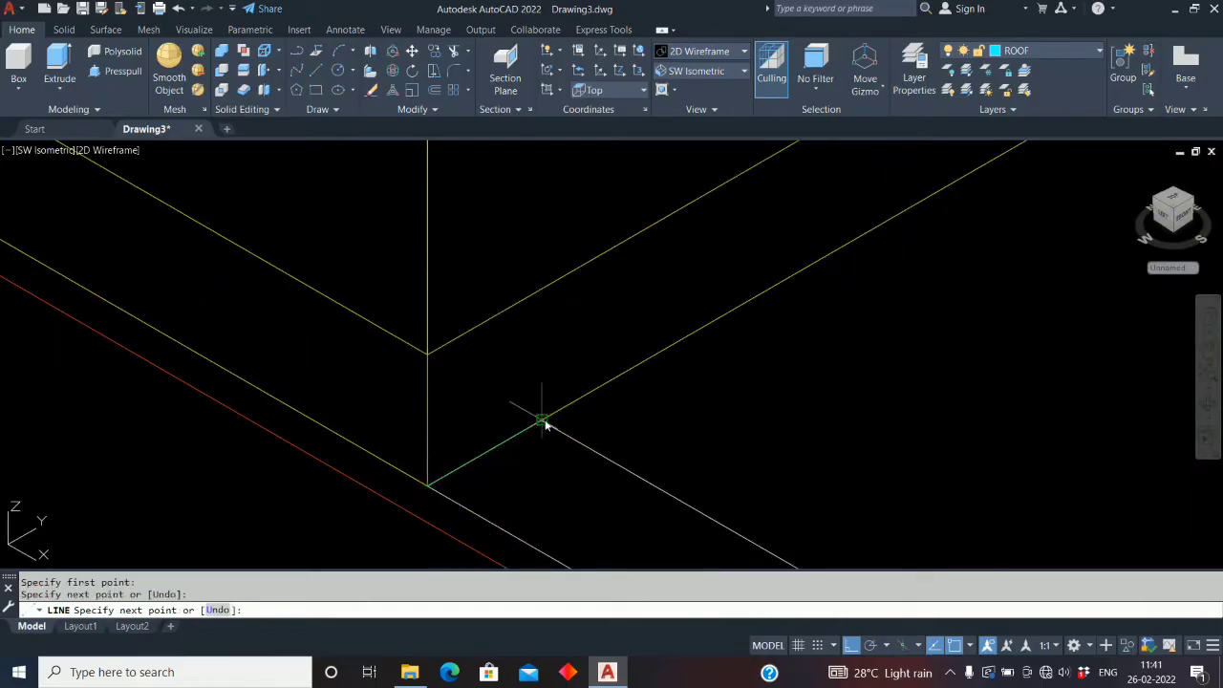
key(Escape)
scroll(538, 418, down, 5)
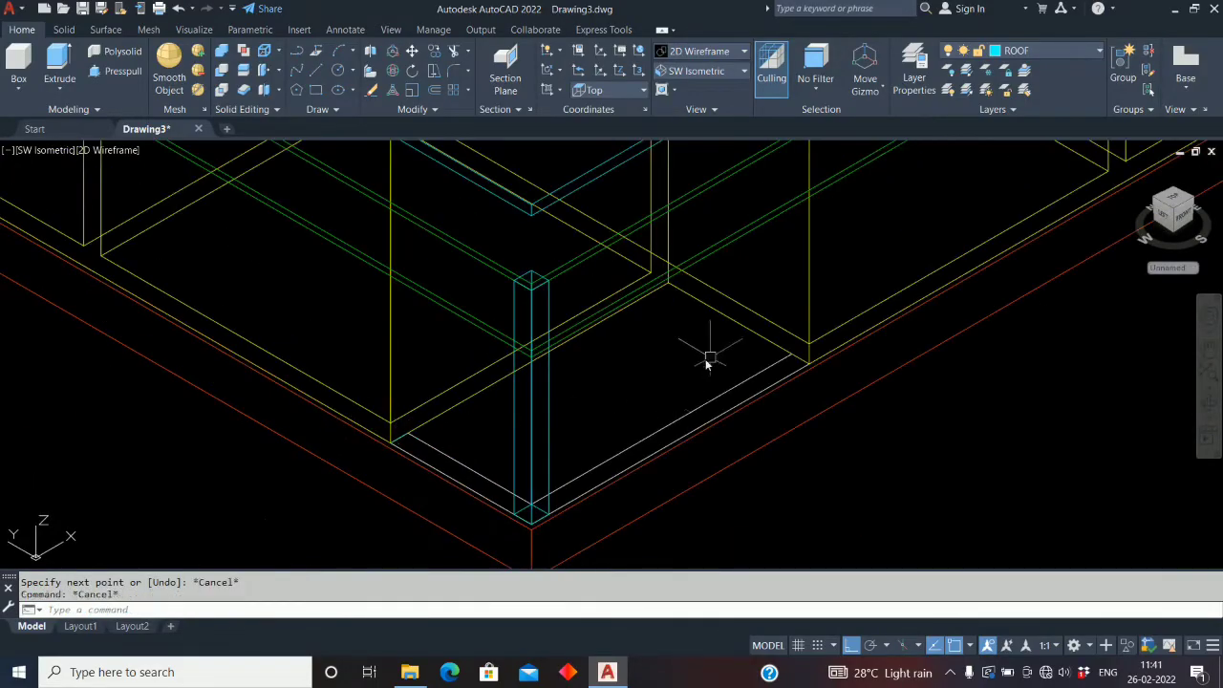
click(315, 70)
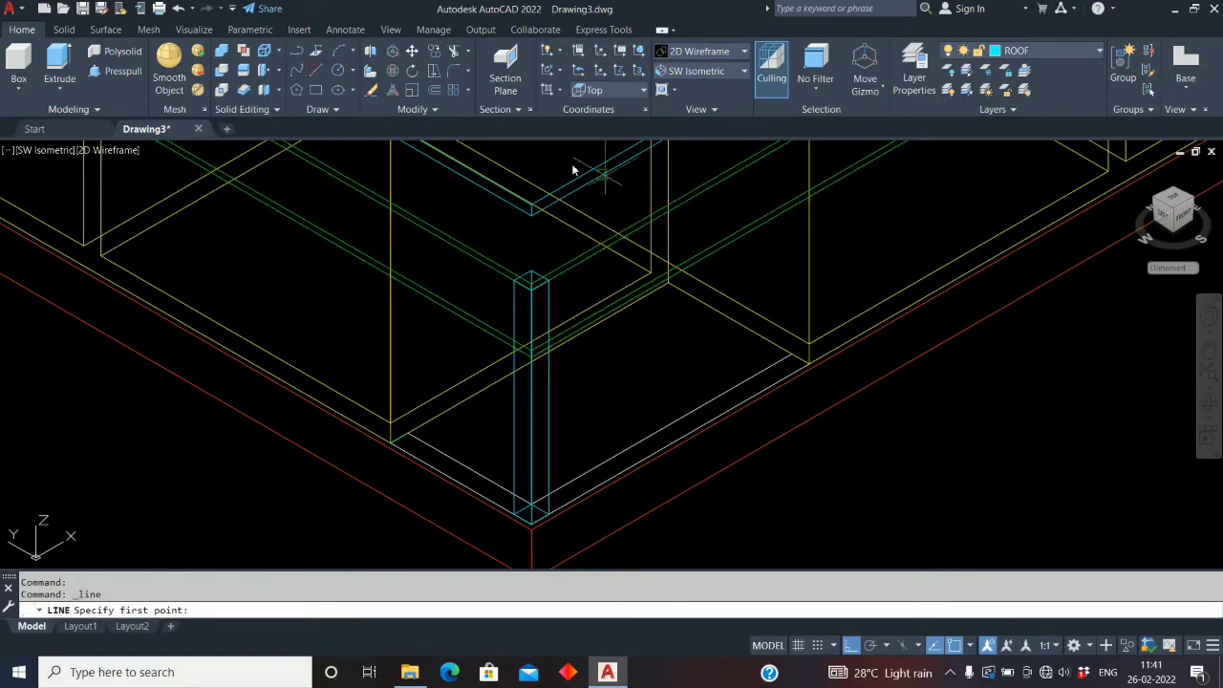
click(800, 354)
scroll(809, 365, up, 3)
key(Escape)
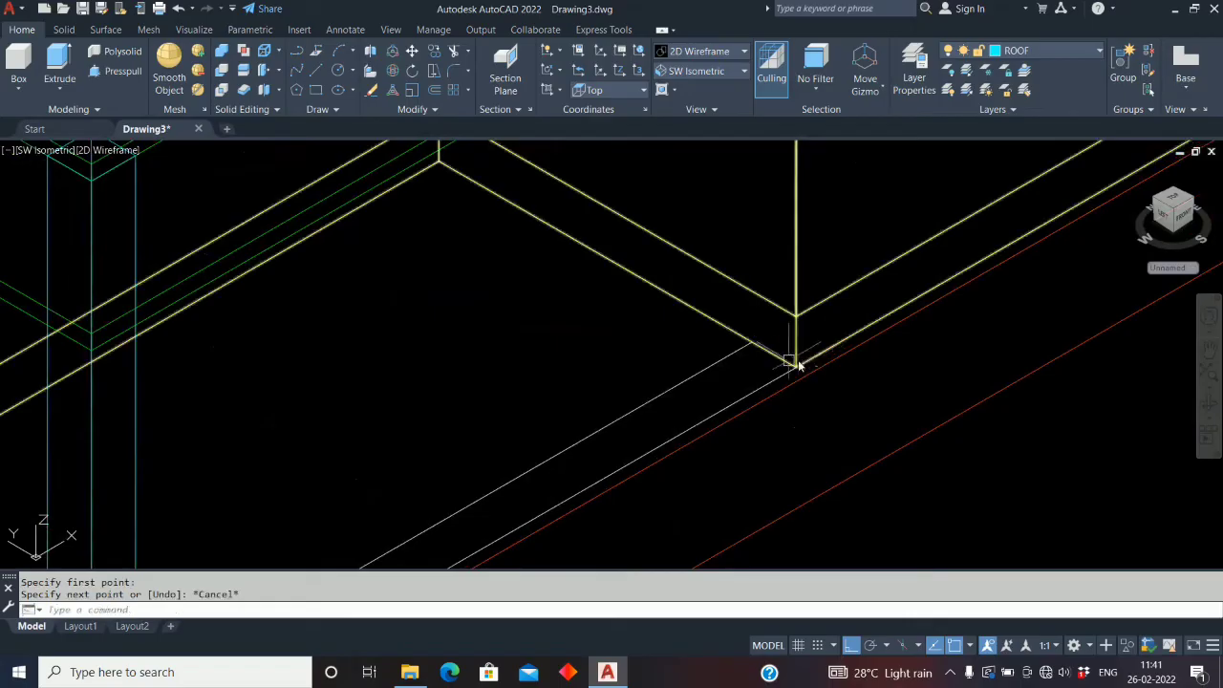
key(Escape)
Draw a short line from the inner to the outer beam line, closing the porch beam outline at the right wall corner
key(Return)
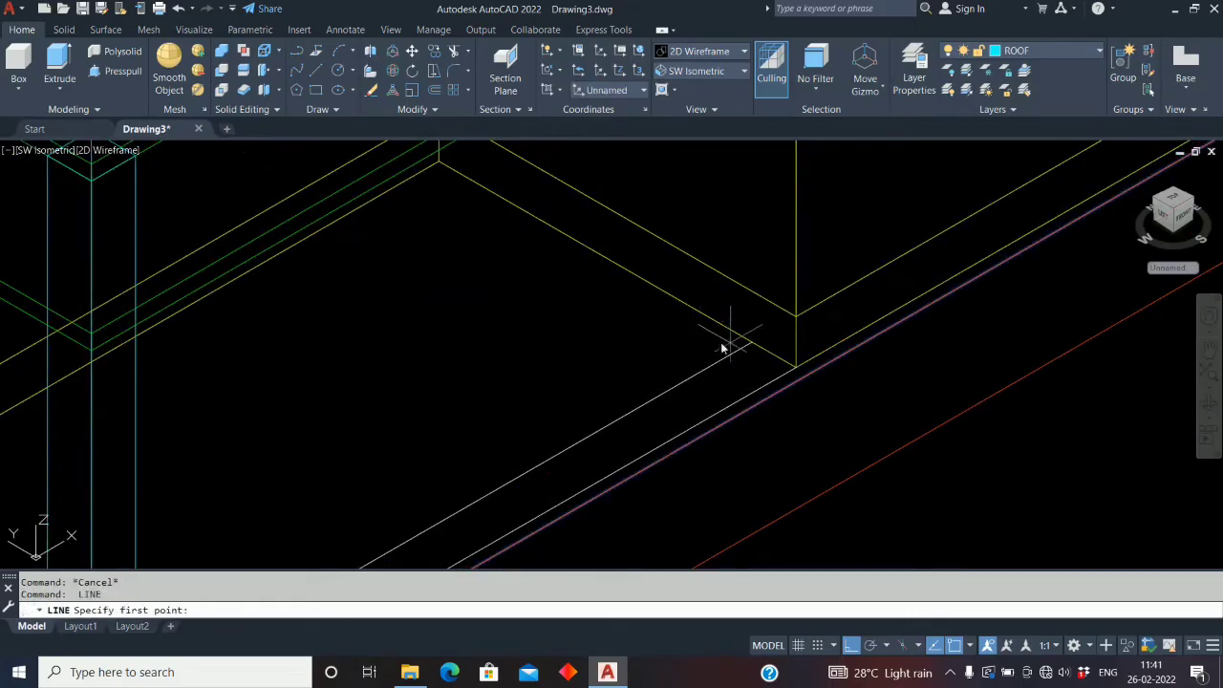
click(752, 341)
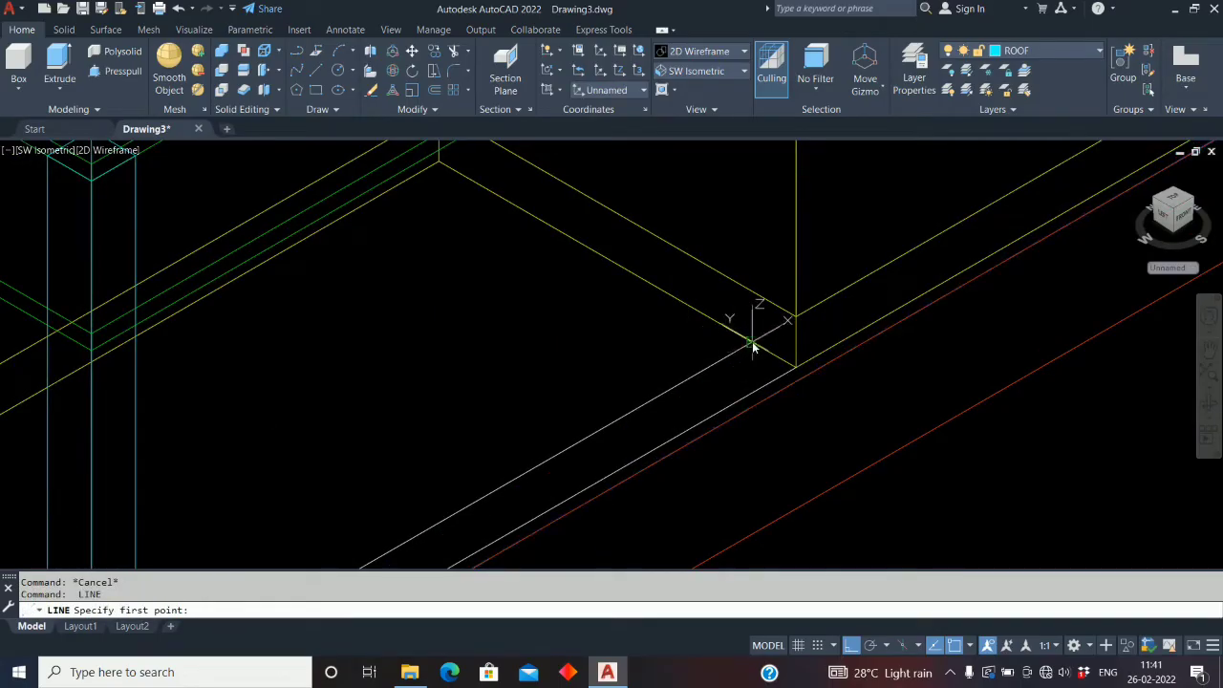
click(798, 371)
key(Escape)
key(Escape)
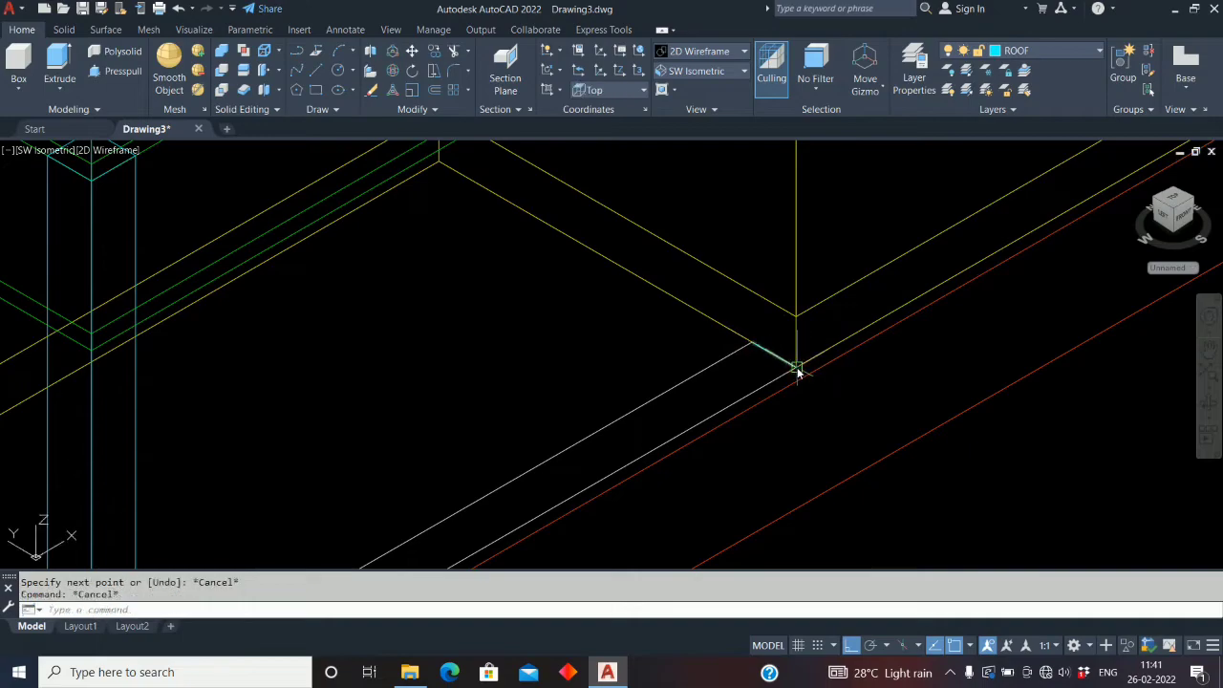
Convert the inner and outer porch beam lines and their two closing end lines into a region
text(r)
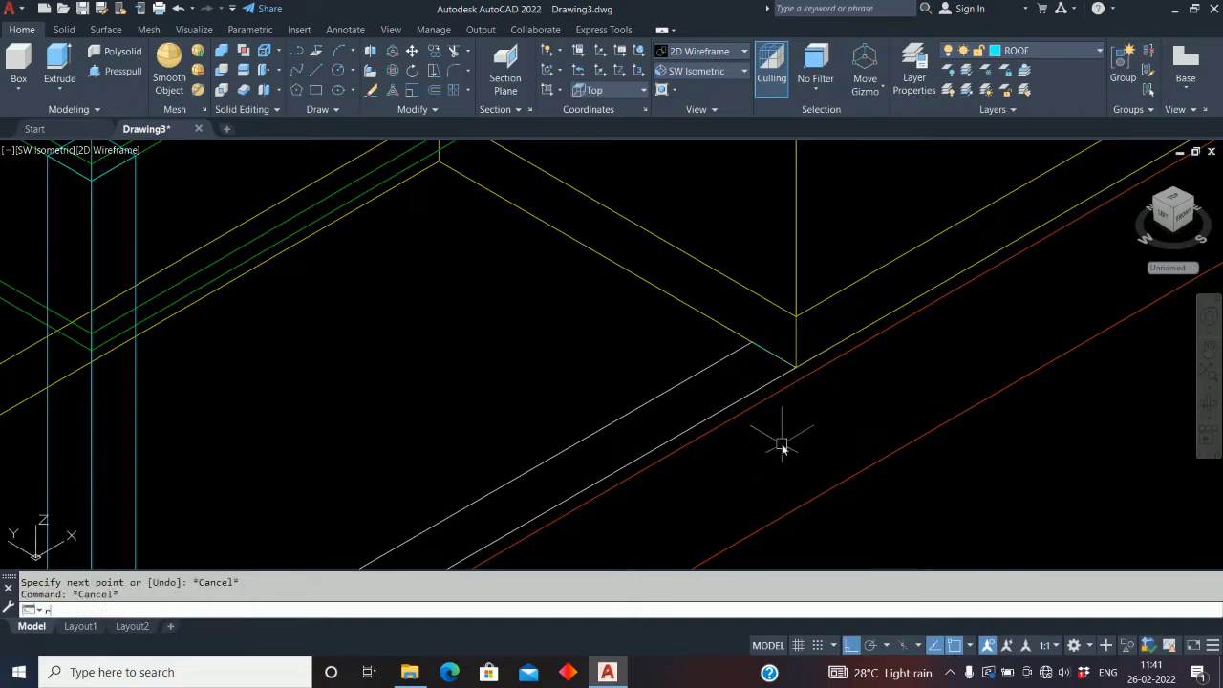
text(eg)
key(Return)
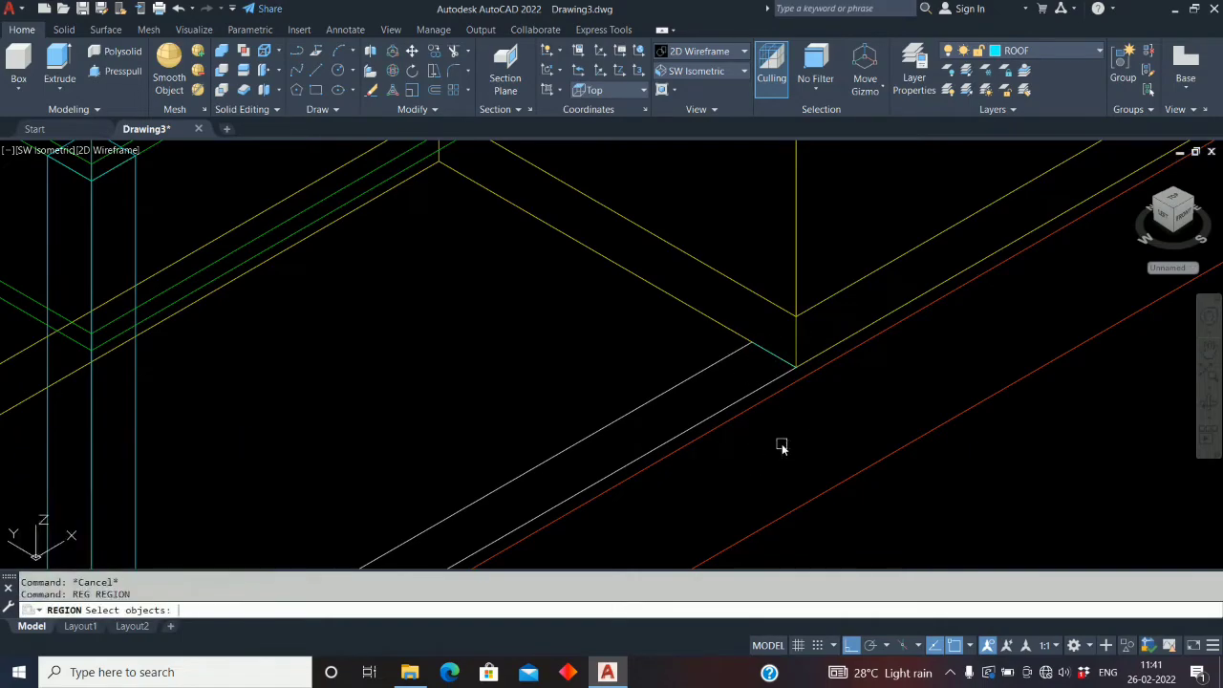
click(766, 353)
click(676, 385)
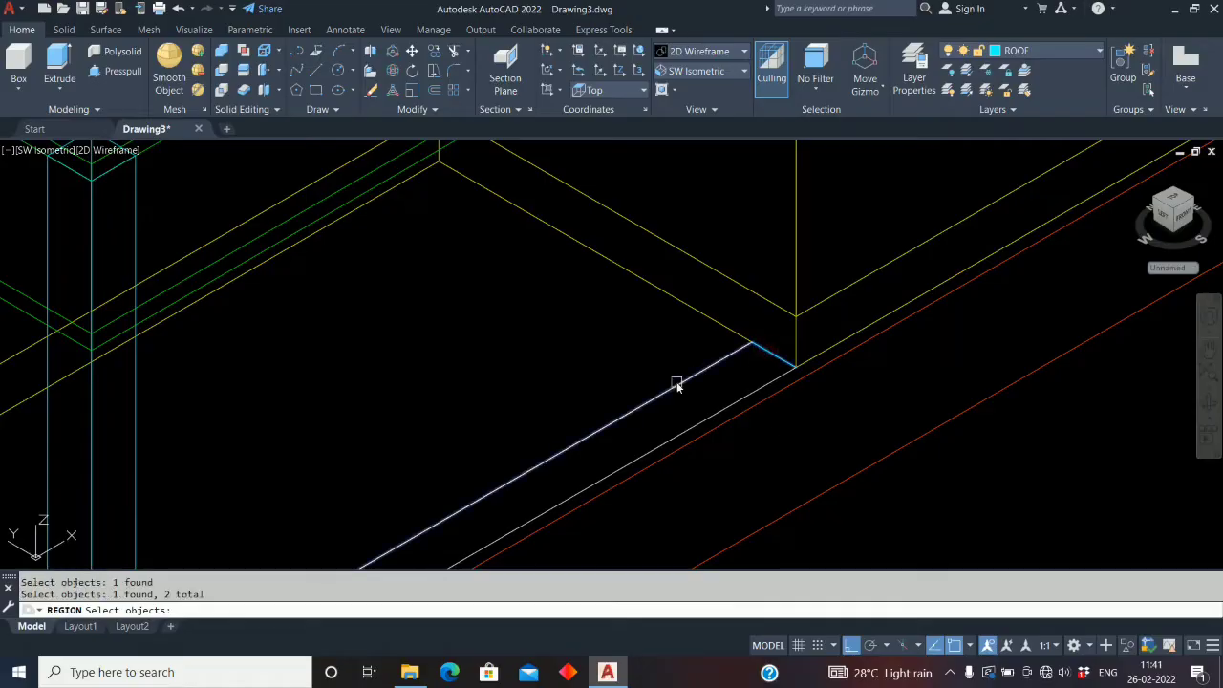
click(694, 422)
scroll(653, 299, down, 2)
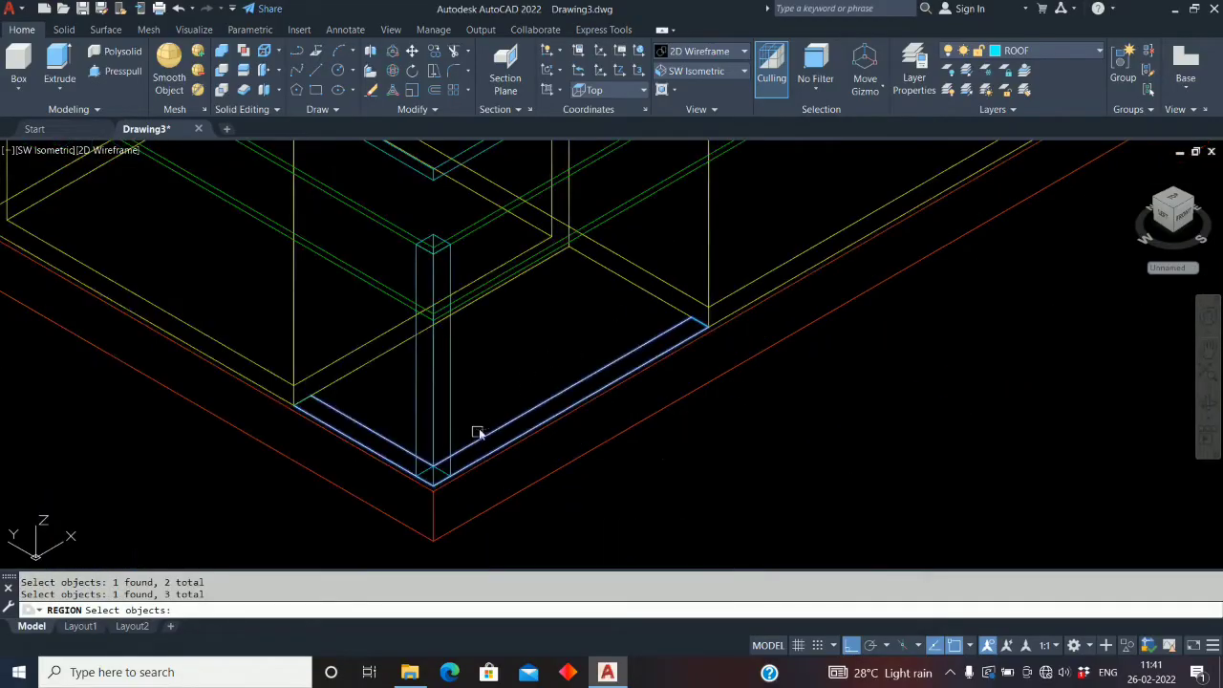
scroll(449, 454, up, 3)
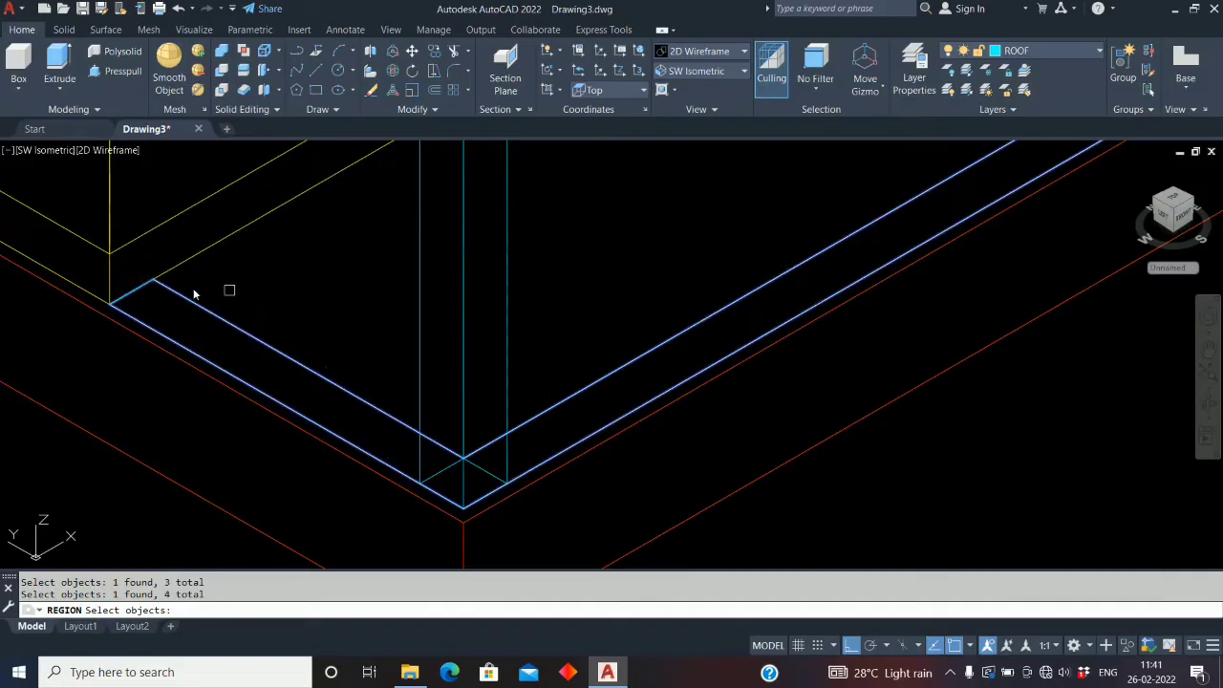
key(Return)
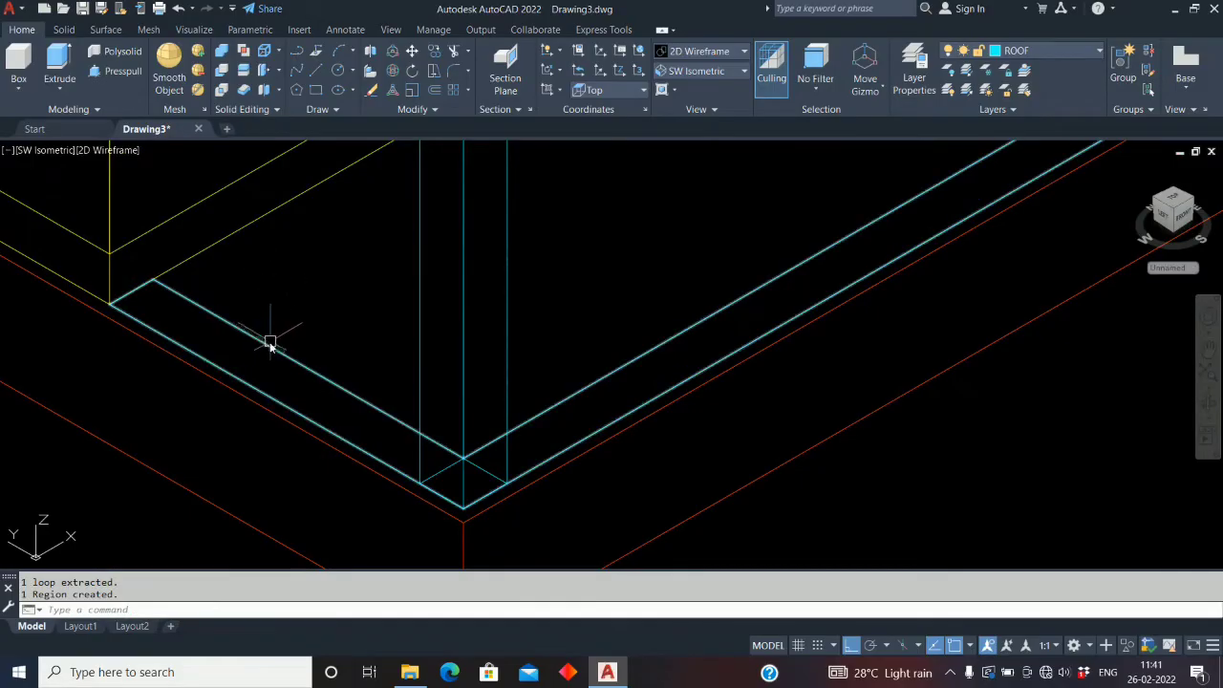
Move the L-shaped porch beam region 2100 upward along the column from its outer front corner
scroll(284, 380, down, 1)
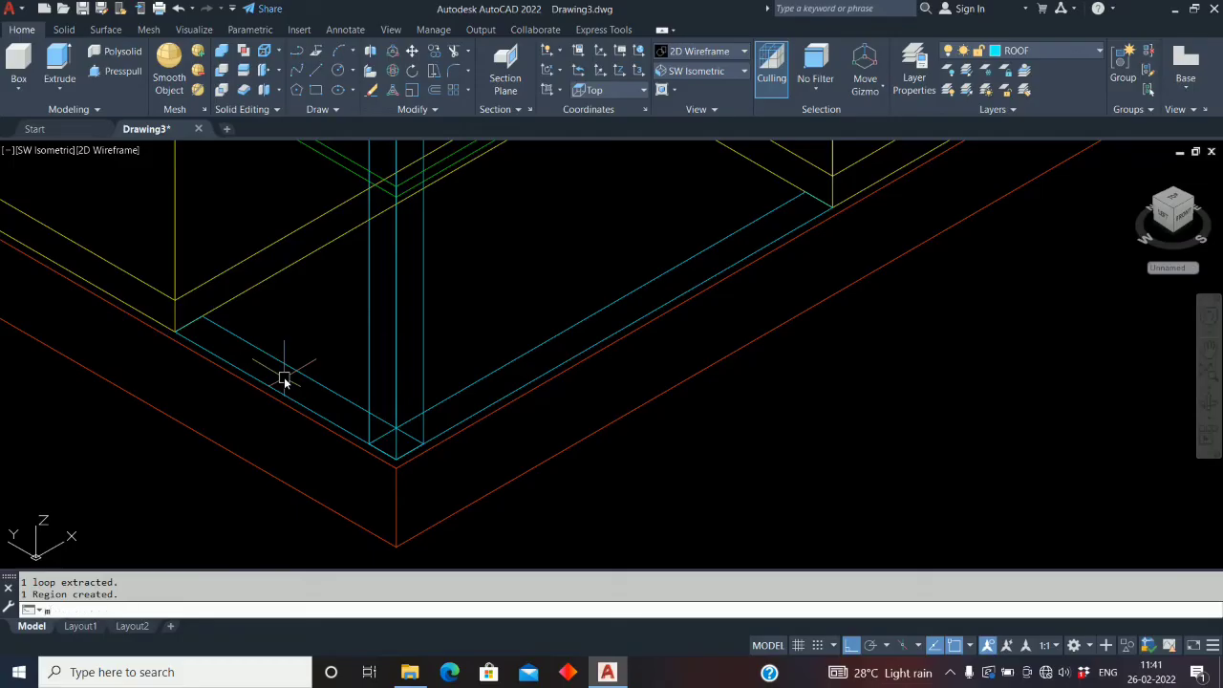
text(m)
key(Return)
click(300, 378)
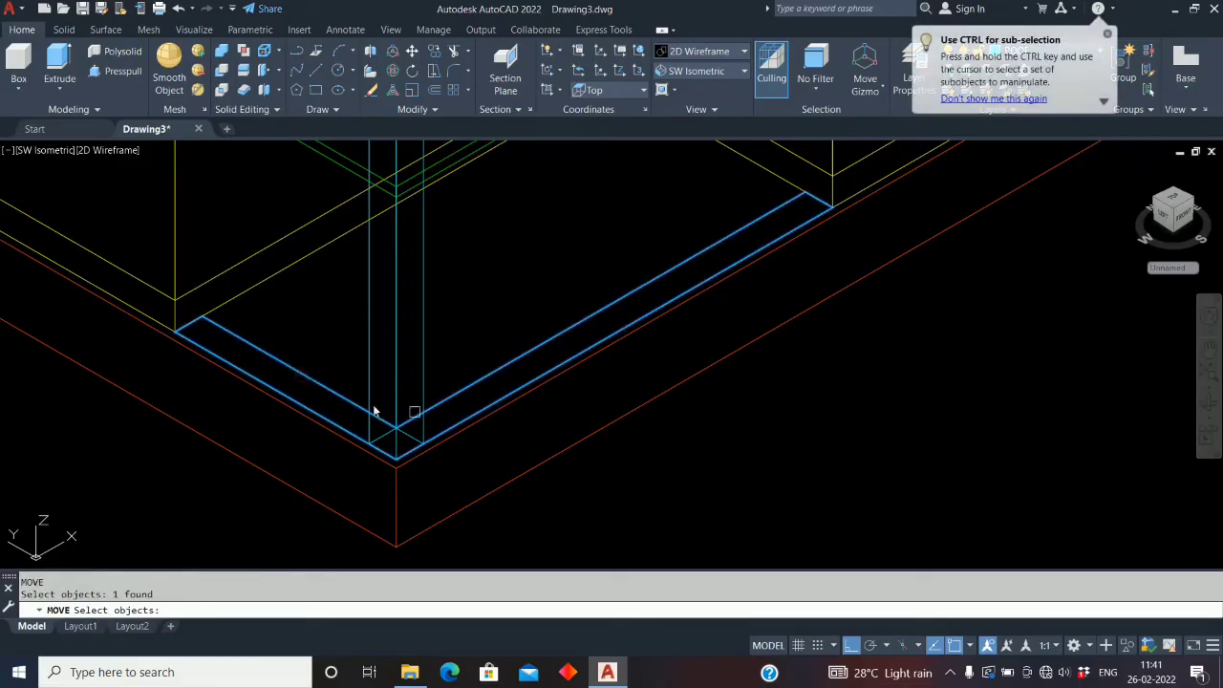
click(462, 388)
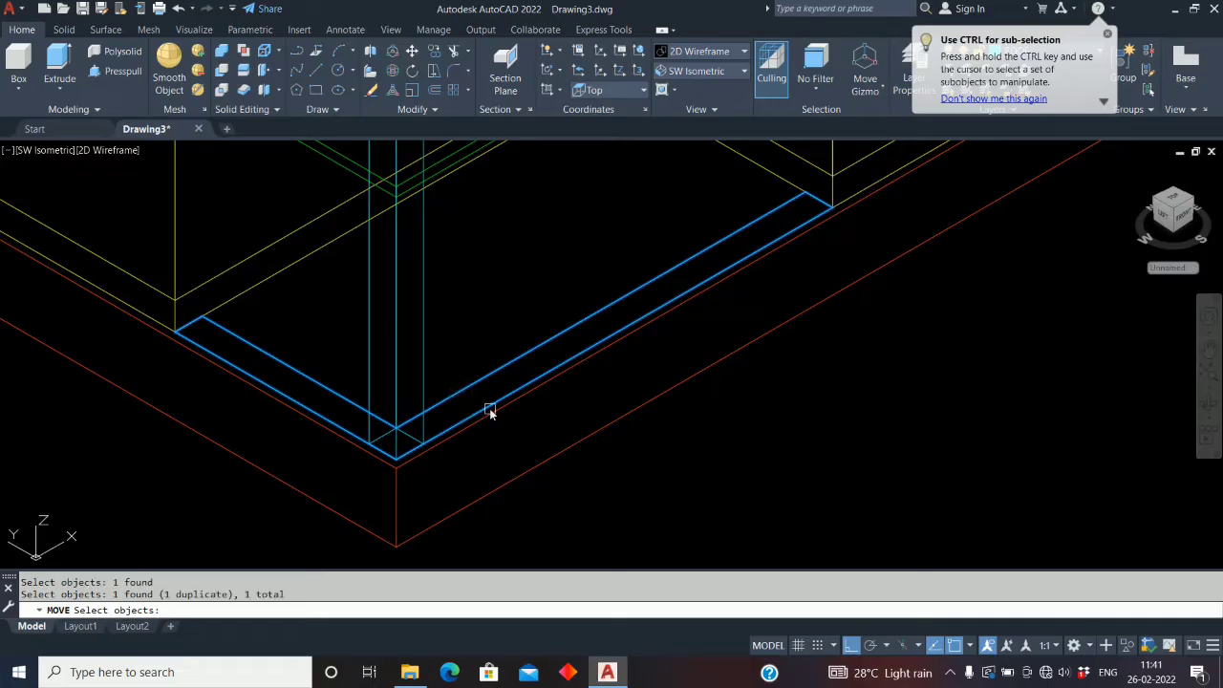
key(Return)
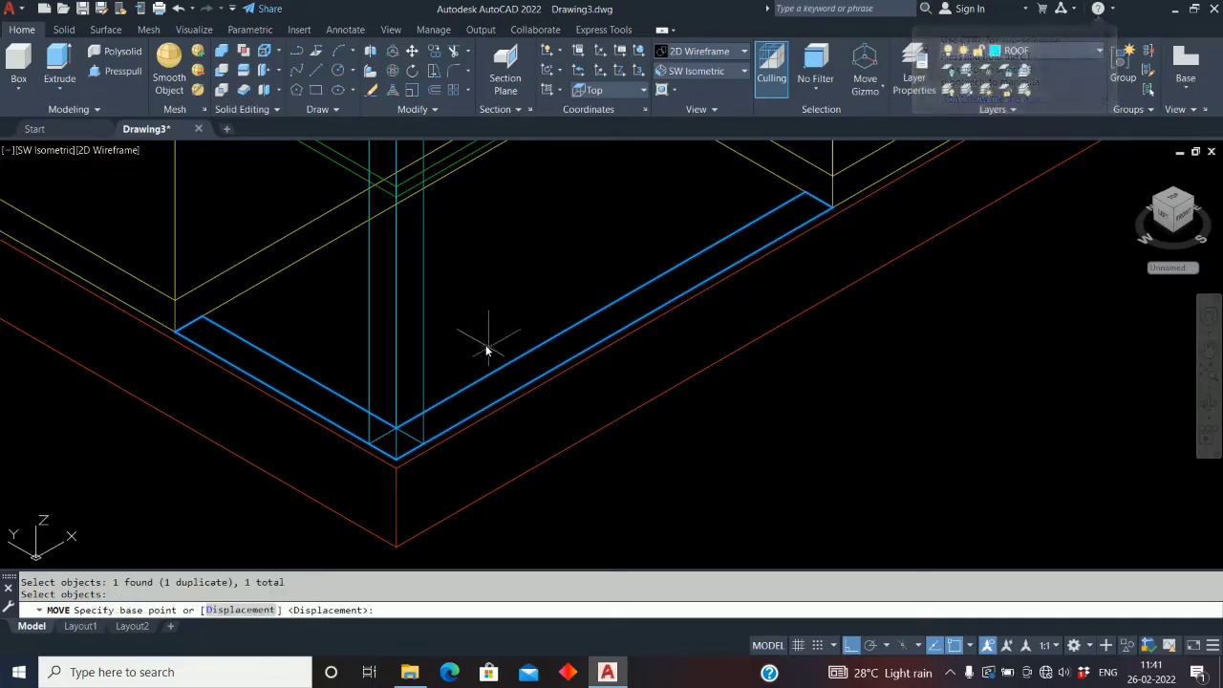
click(399, 460)
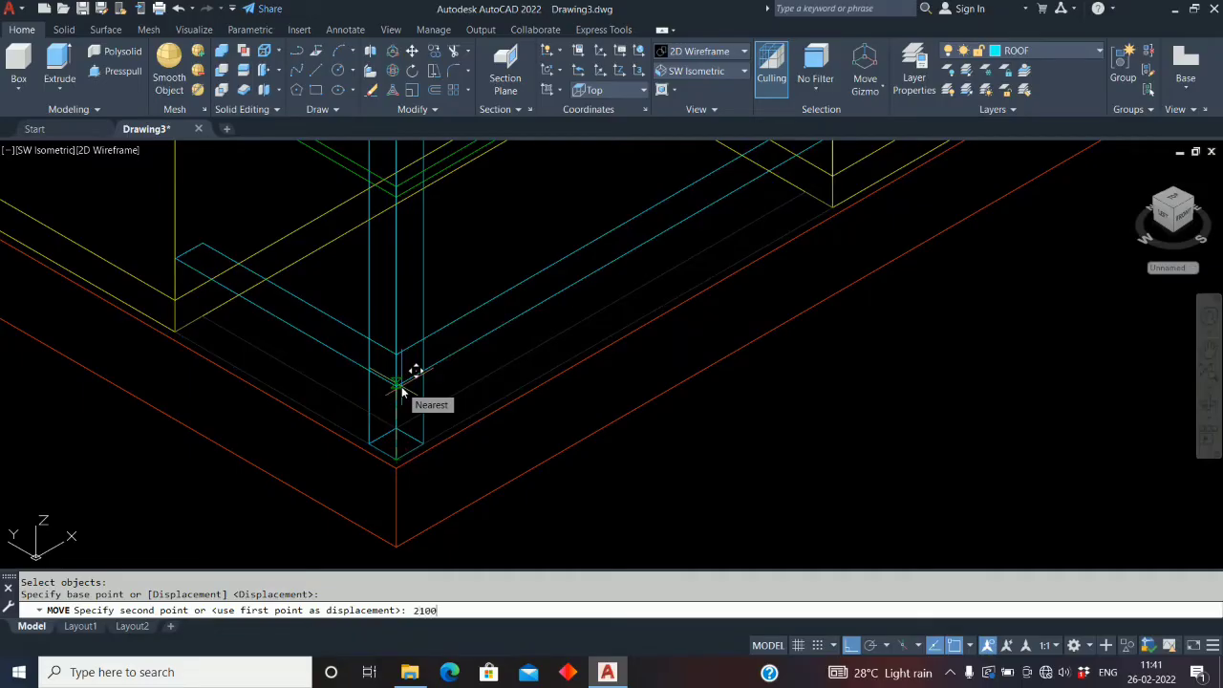
key(Return)
scroll(531, 455, down, 3)
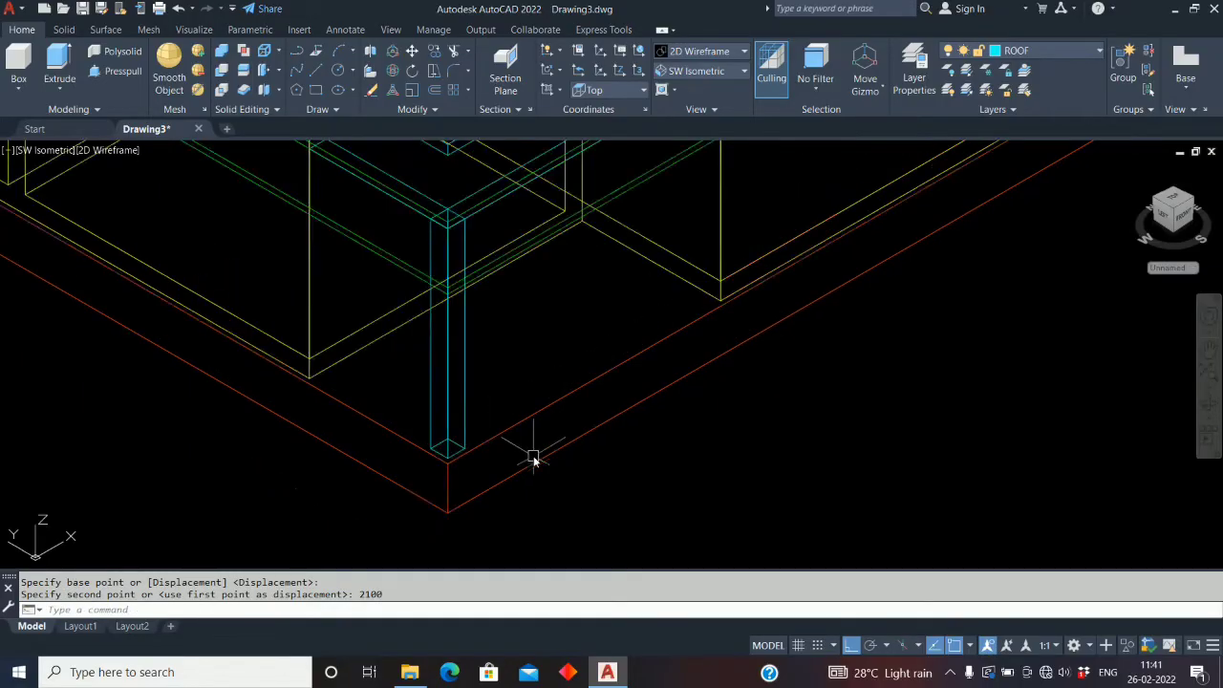
middle_drag(532, 449, 516, 493)
scroll(436, 343, up, 5)
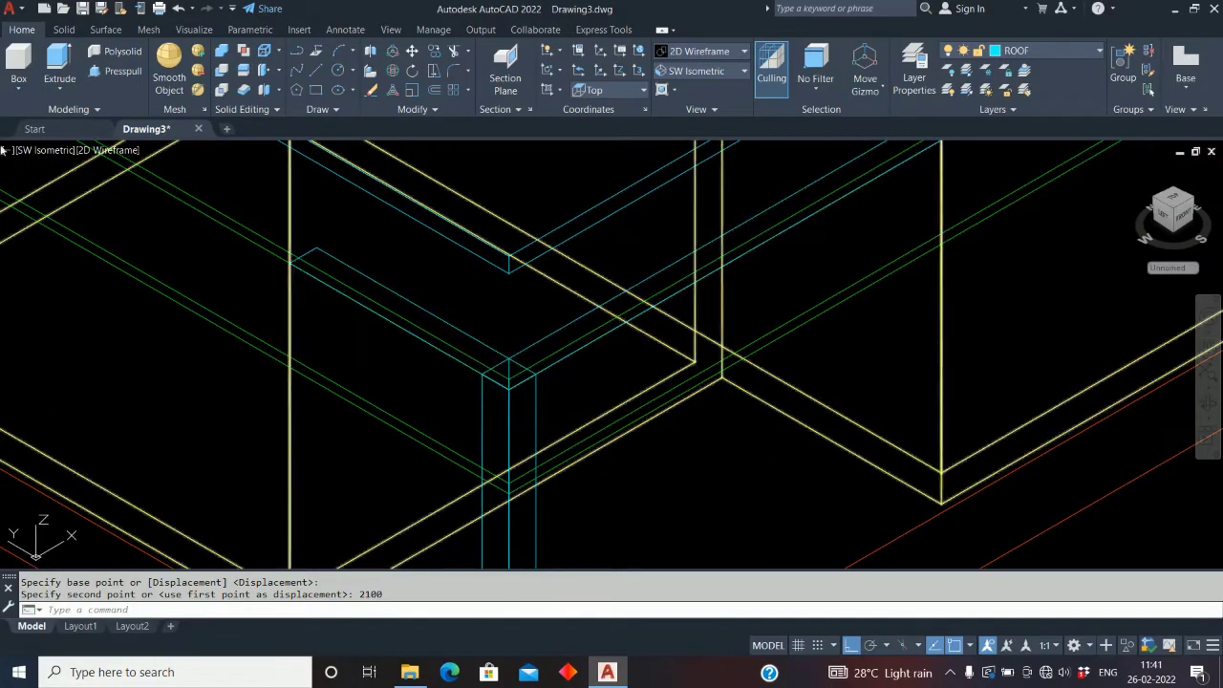
Extrude the raised L-shaped porch beam region 900 upward
click(59, 65)
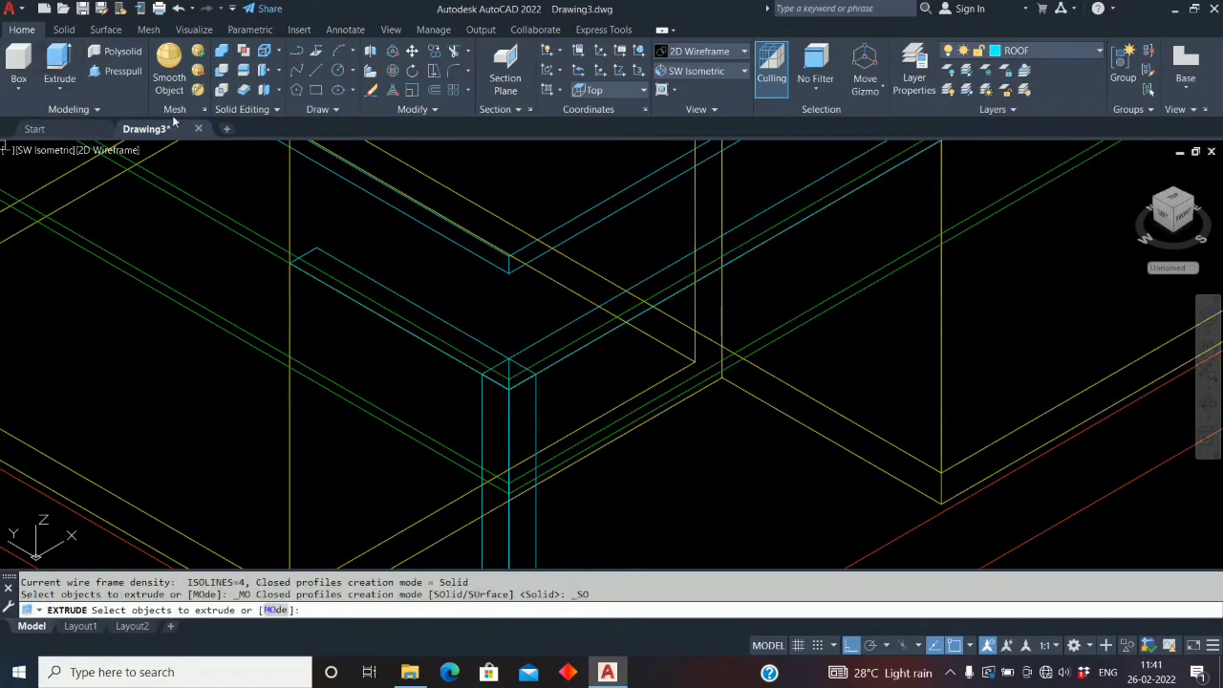
click(372, 277)
right_click(372, 277)
click(394, 284)
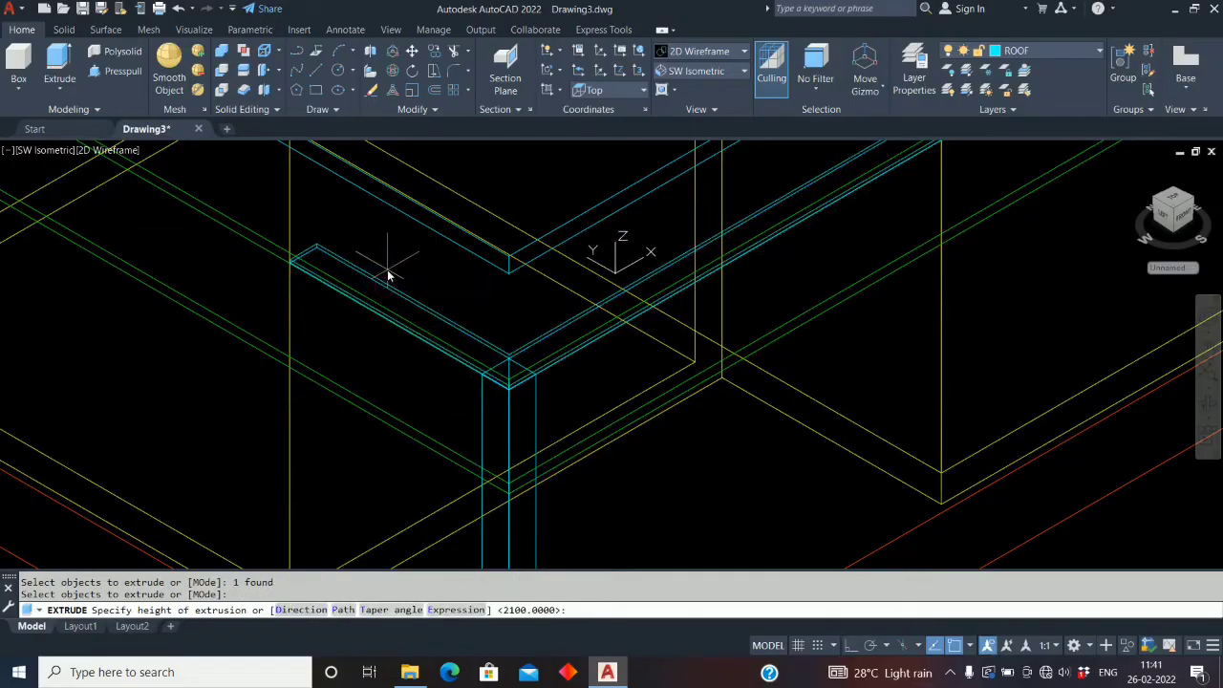
text(900)
key(Return)
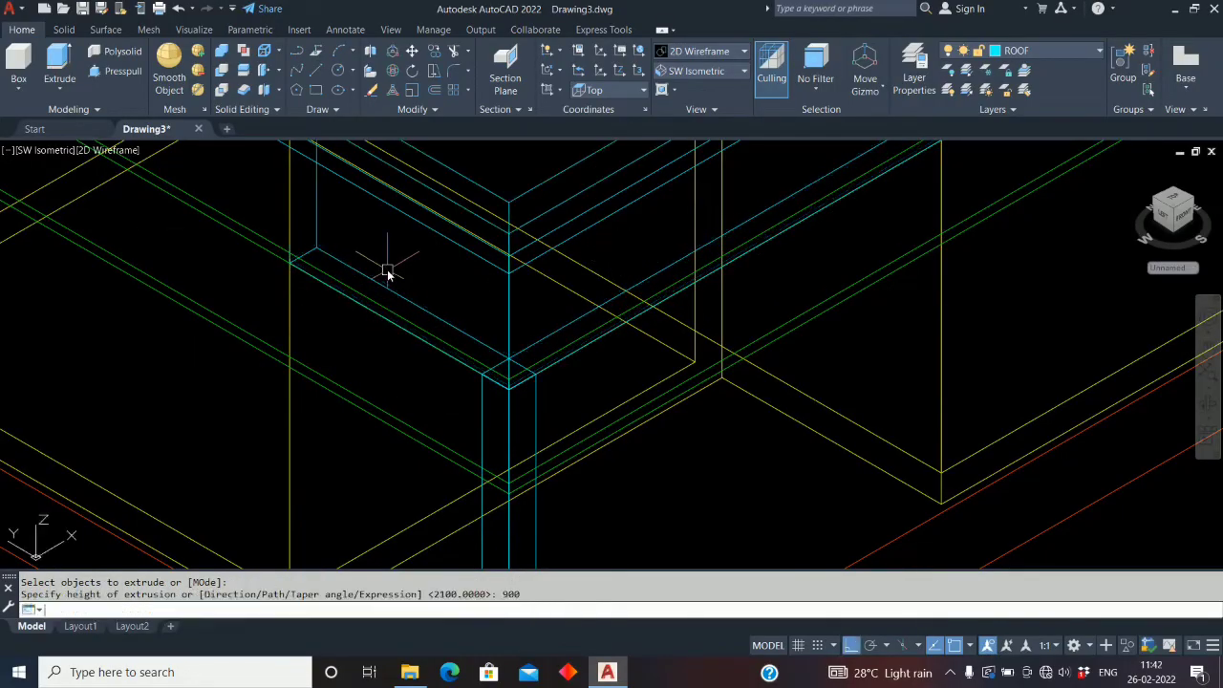
Show the model in the Realistic visual style and union the L-shaped porch beam with the house walls
click(746, 51)
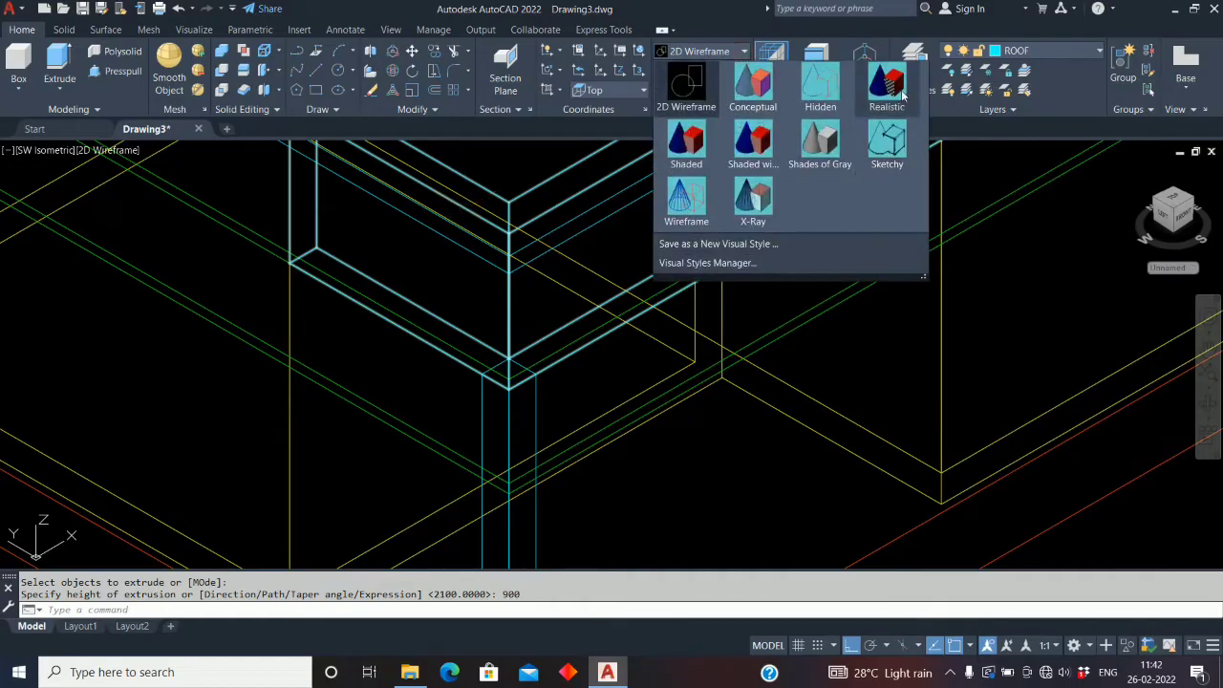
click(896, 91)
scroll(489, 332, down, 5)
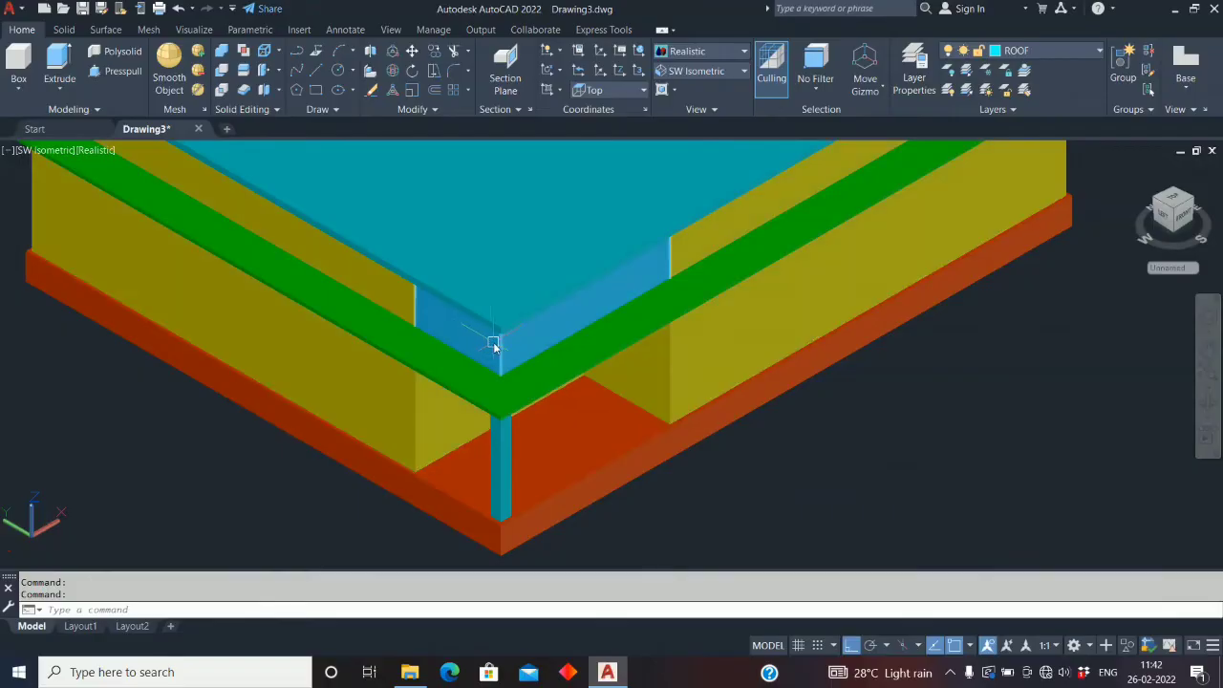
click(220, 51)
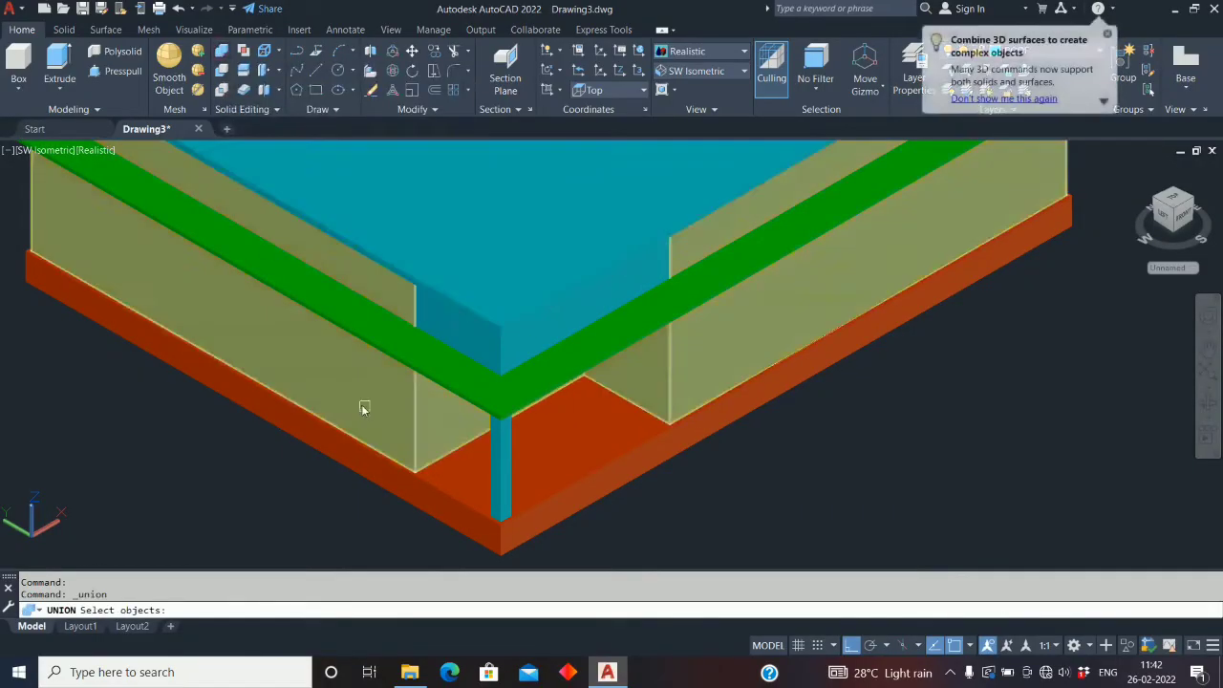
click(405, 413)
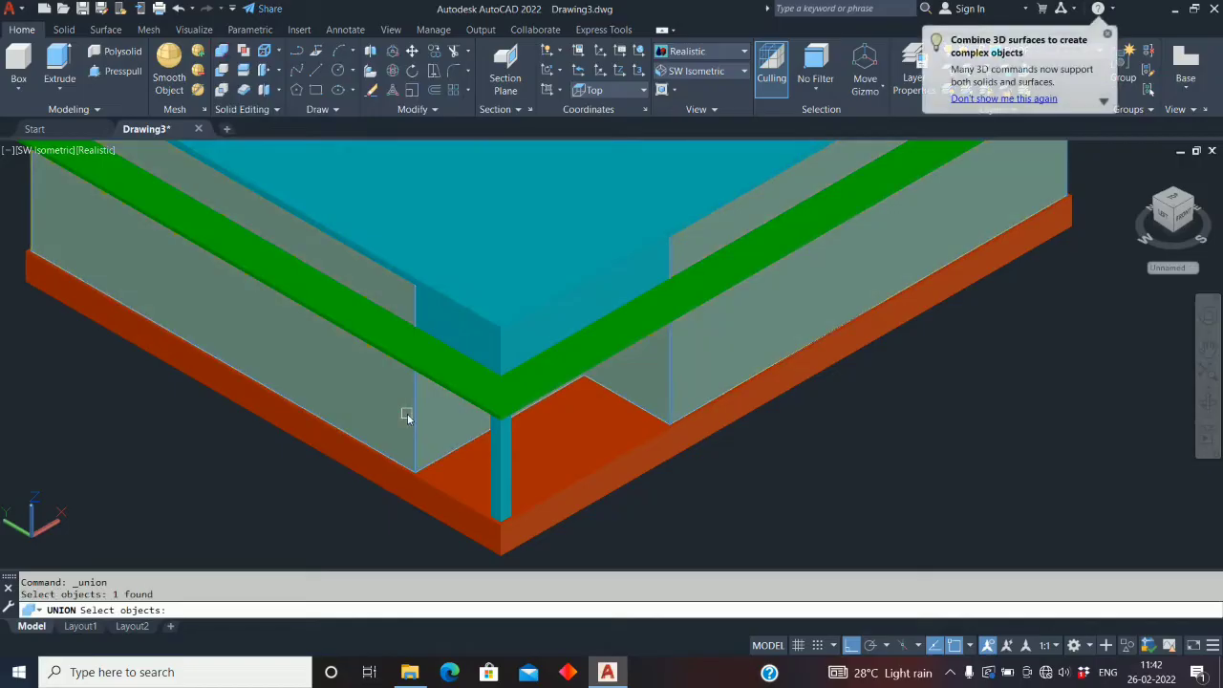
click(506, 341)
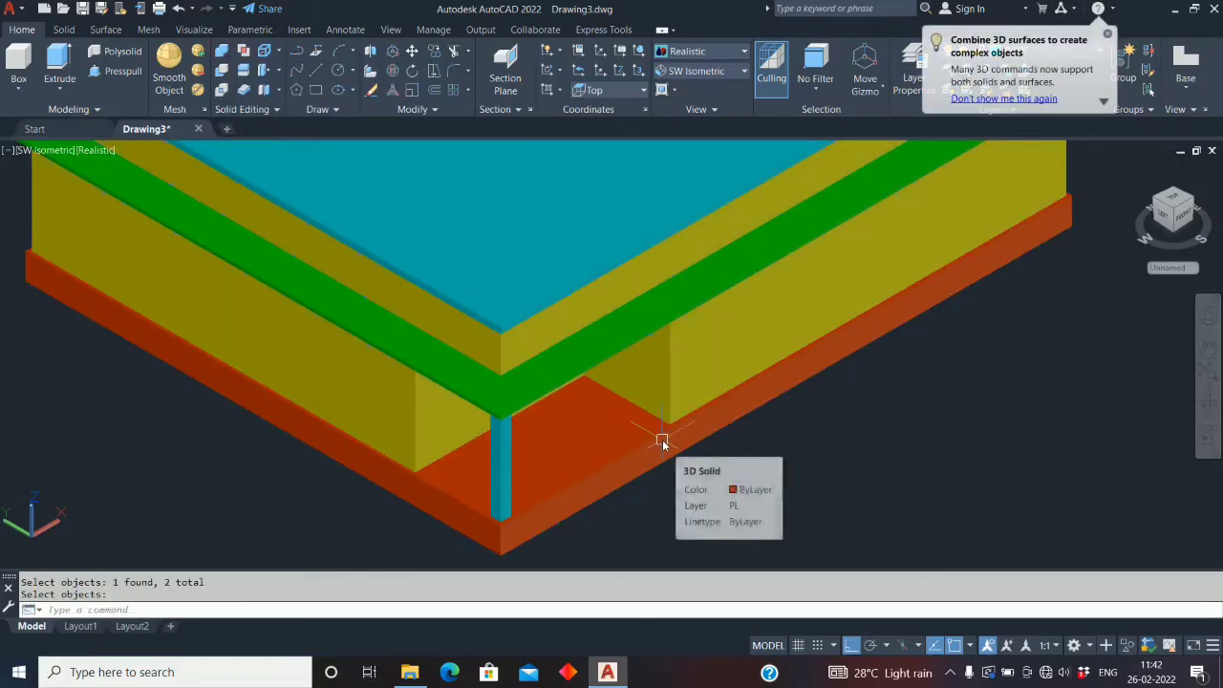
Return the model to the 2D Wireframe visual style and make layer 0 current
scroll(277, 444, down, 5)
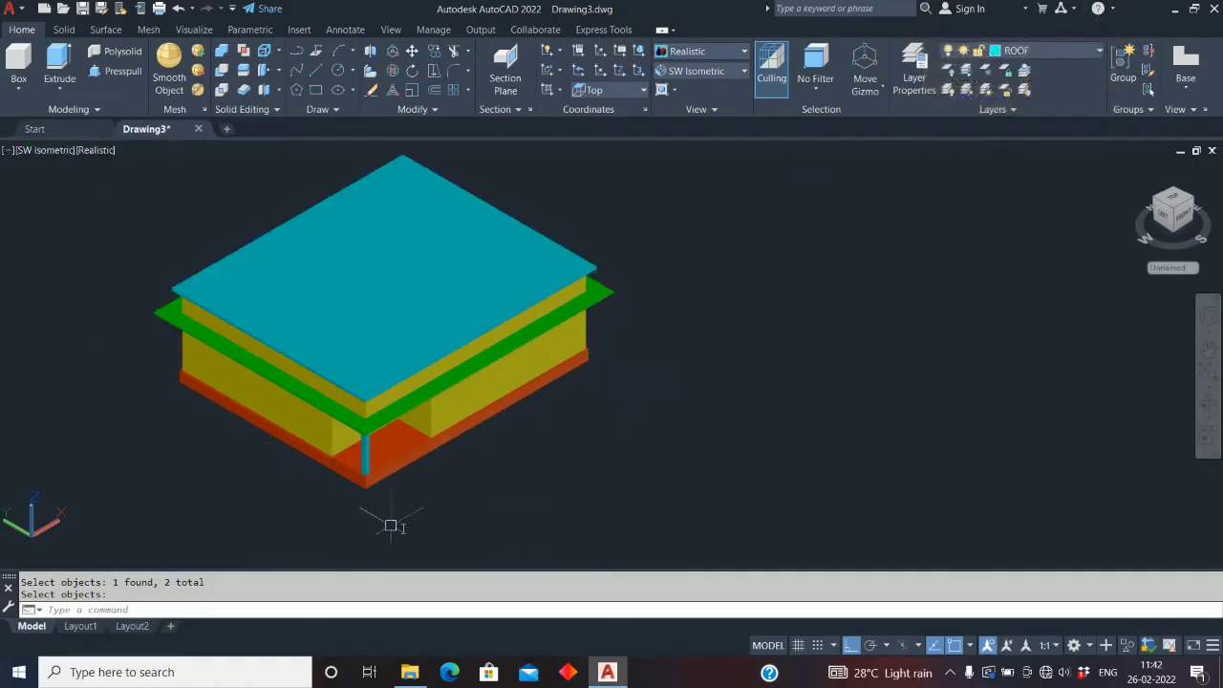
scroll(449, 432, up, 4)
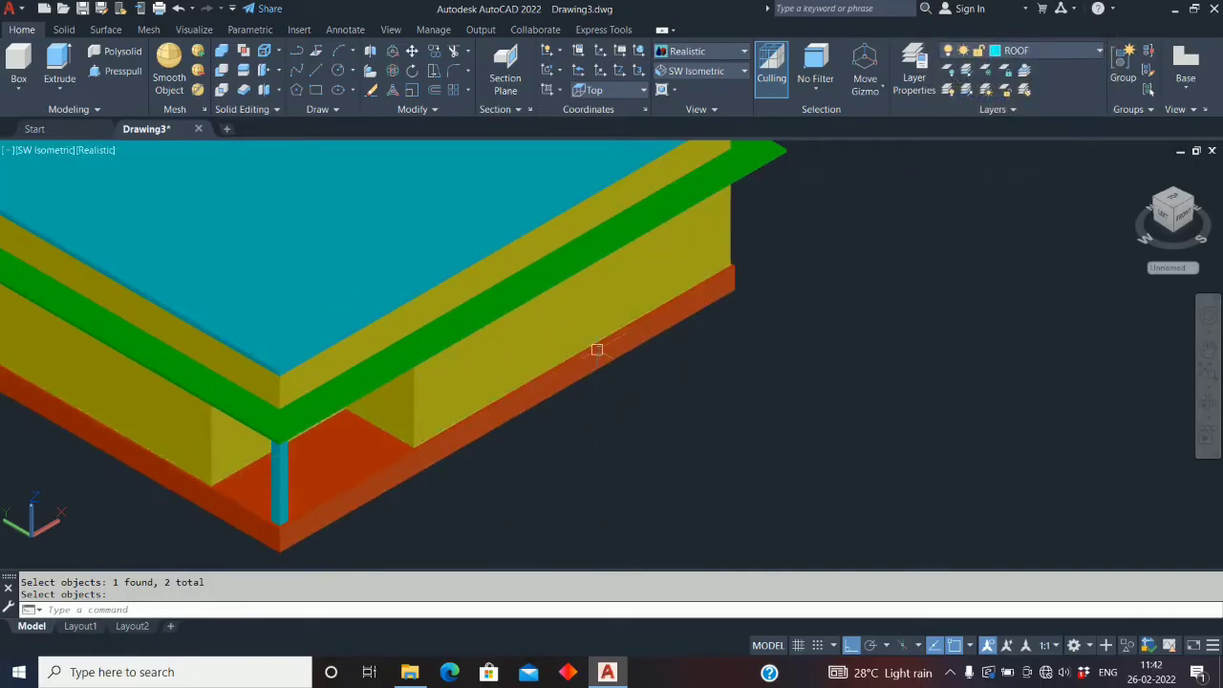
scroll(597, 350, down, 3)
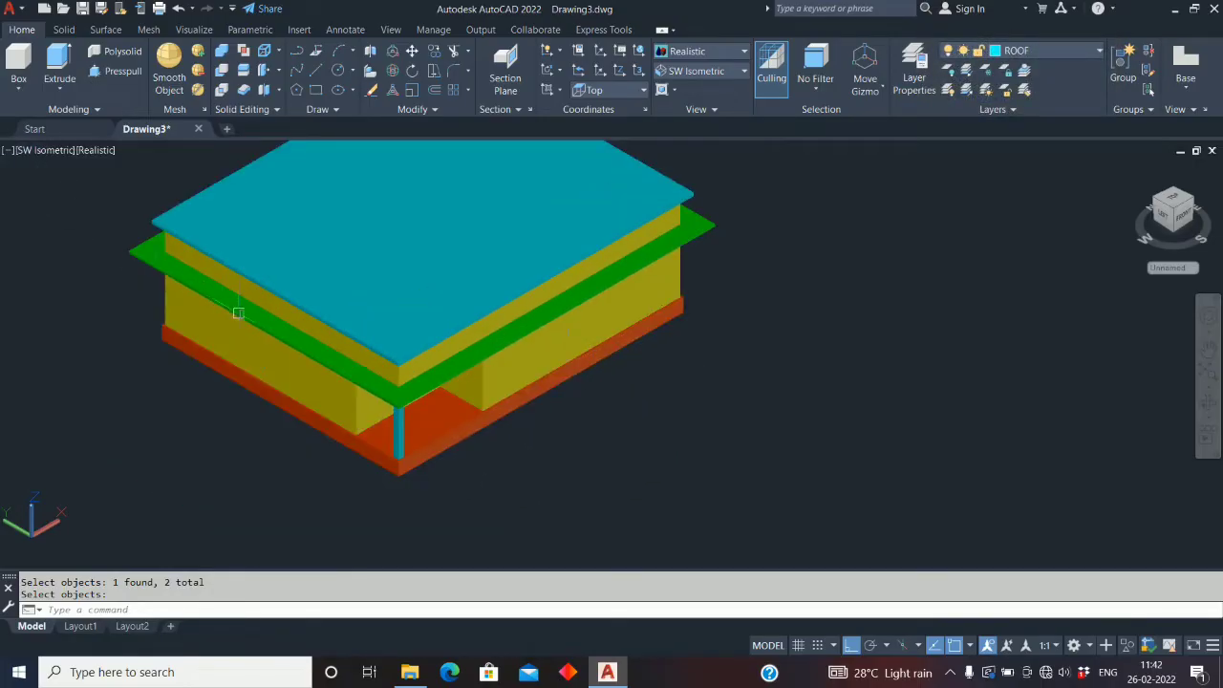
scroll(258, 363, down, 3)
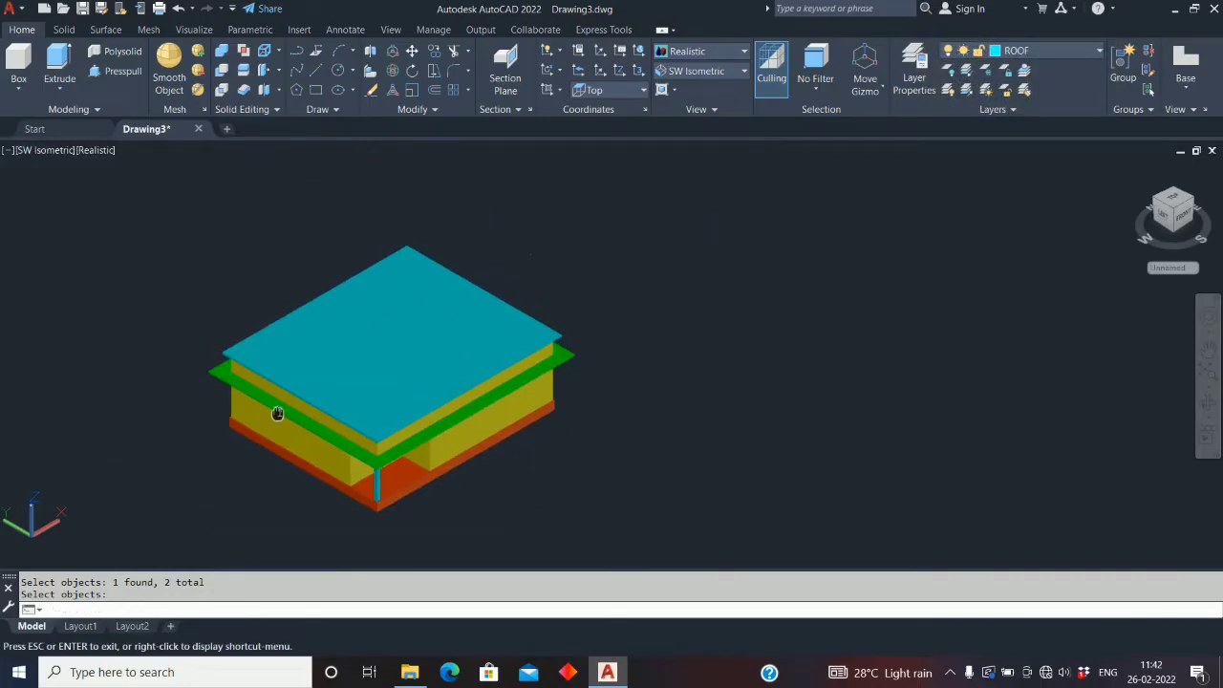
click(744, 52)
click(681, 110)
middle_drag(406, 275, 421, 283)
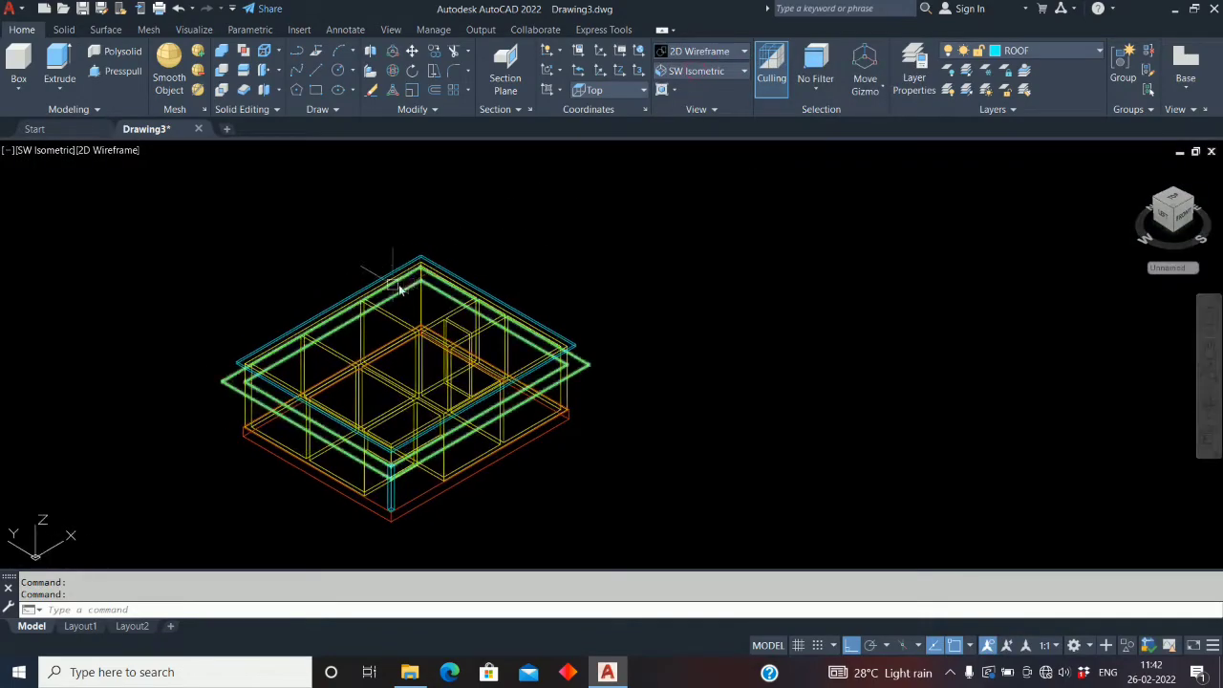
click(1099, 53)
click(1035, 67)
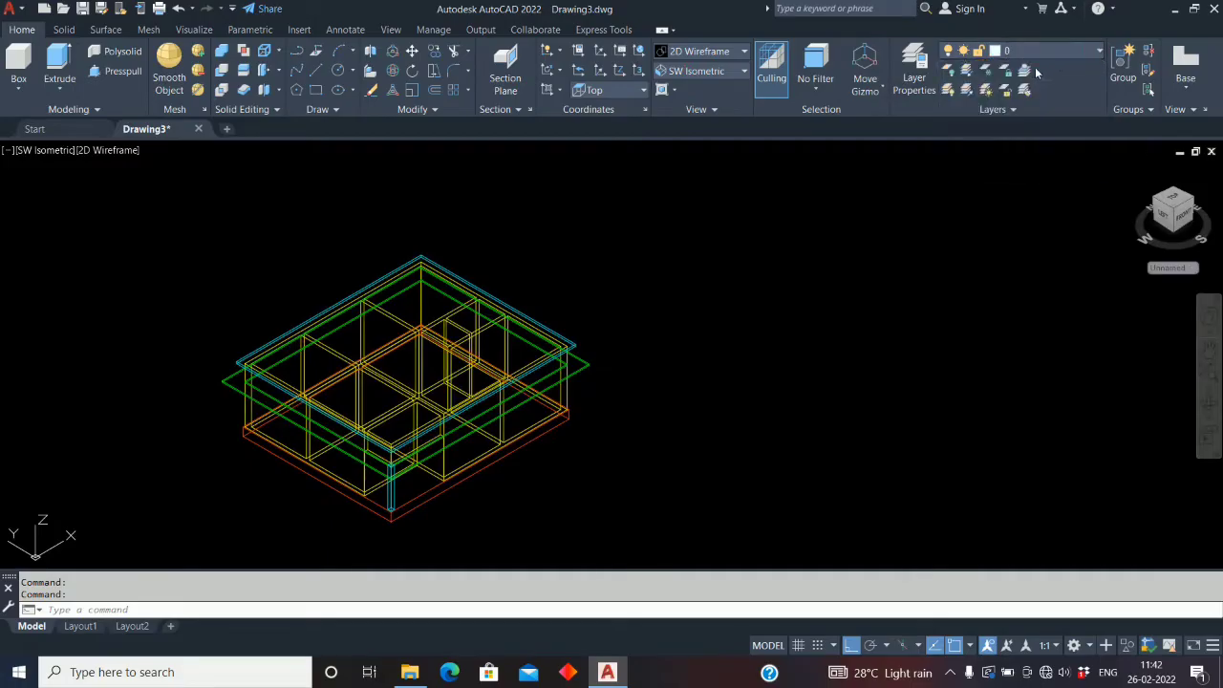
Start a polyline at the roof slab's left upper corner and trace the two rear top edges to the right corner
click(297, 51)
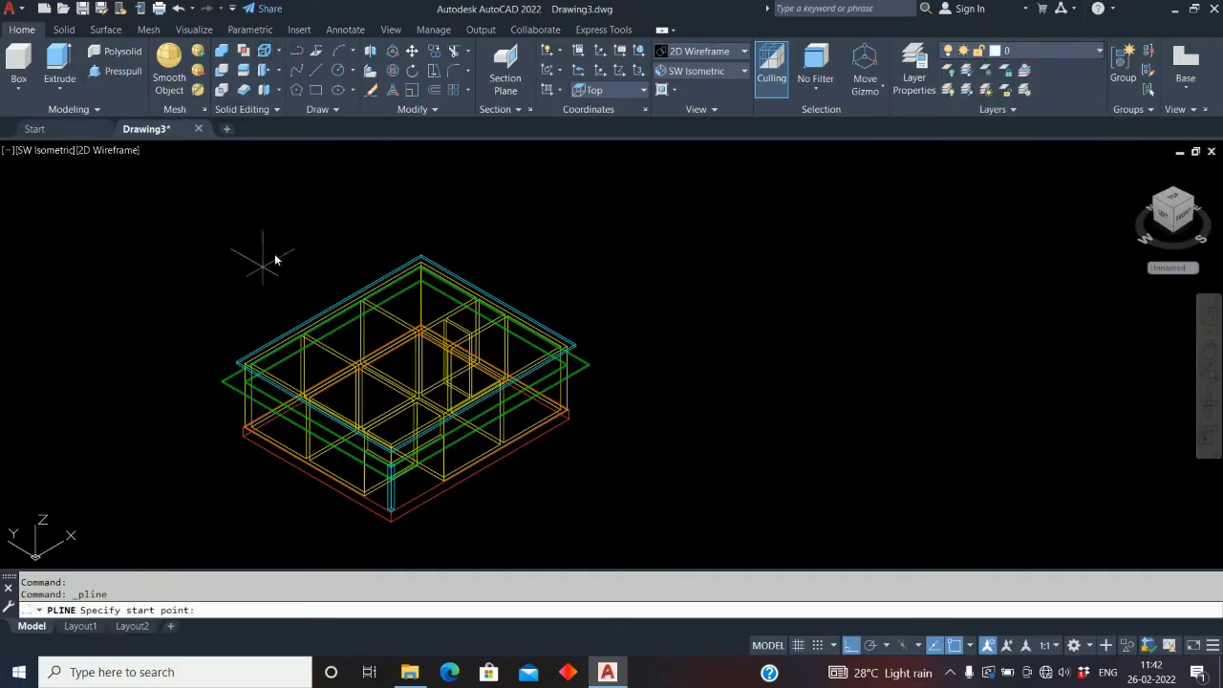
scroll(232, 340, up, 3)
scroll(243, 361, up, 3)
click(236, 423)
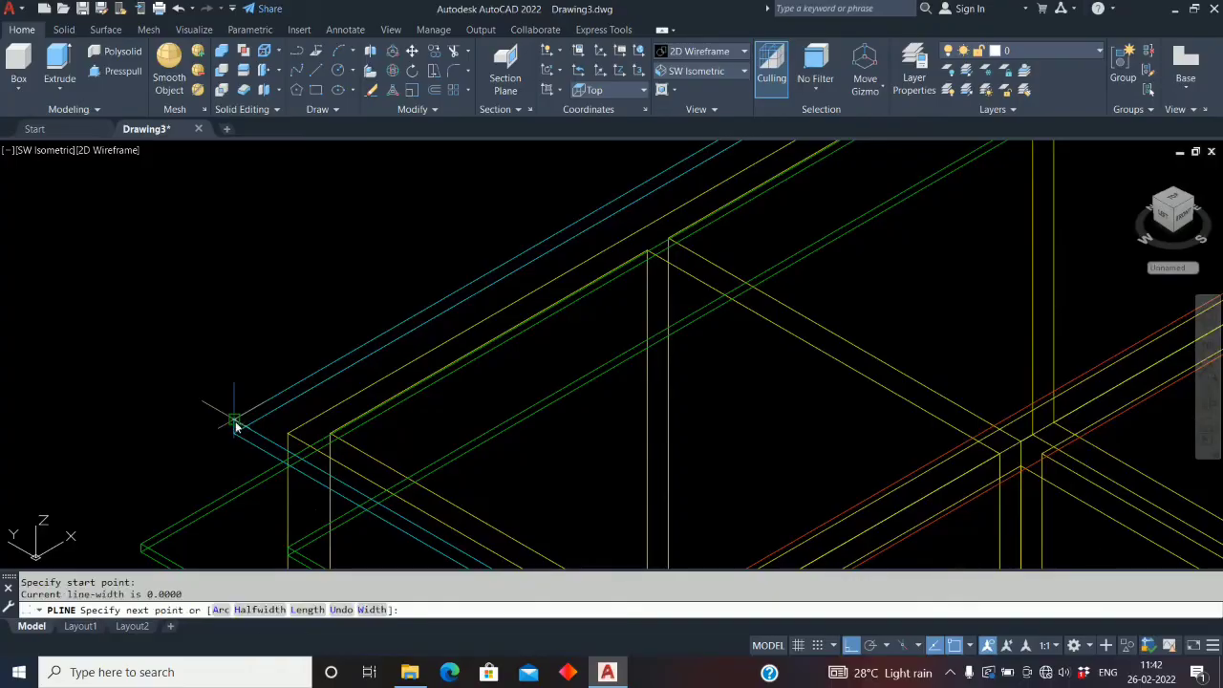
scroll(236, 423, down, 4)
middle_drag(623, 306, 507, 427)
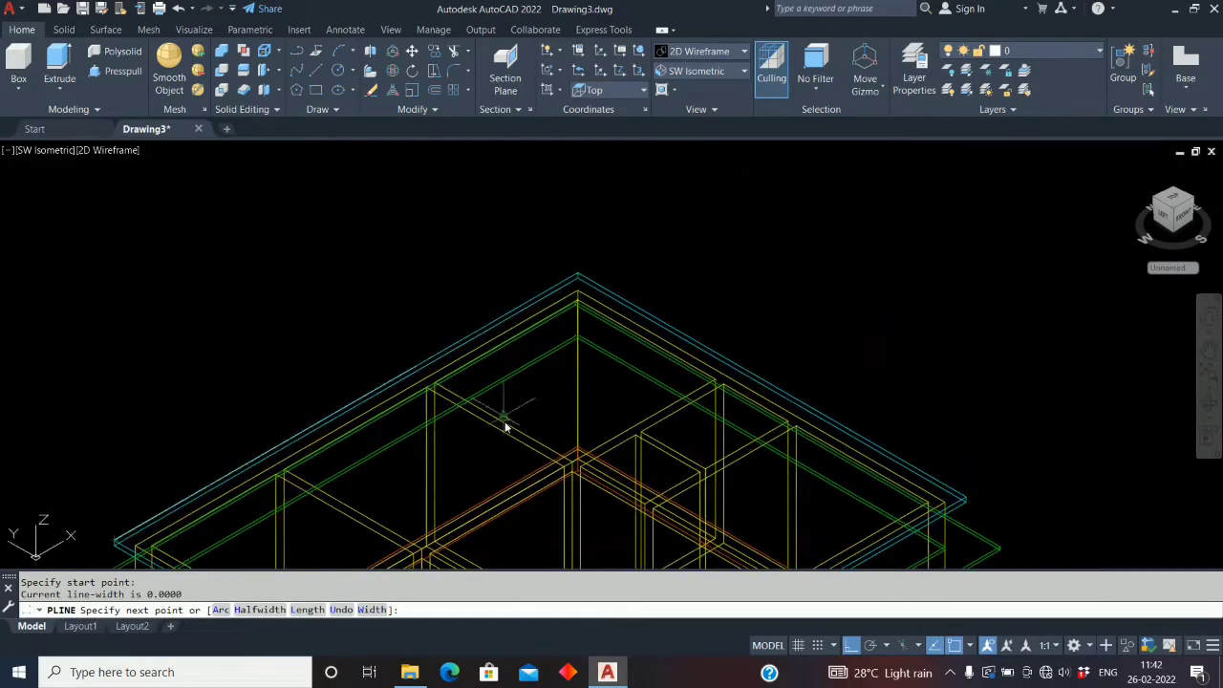
scroll(576, 272, up, 2)
click(576, 258)
scroll(576, 259, down, 2)
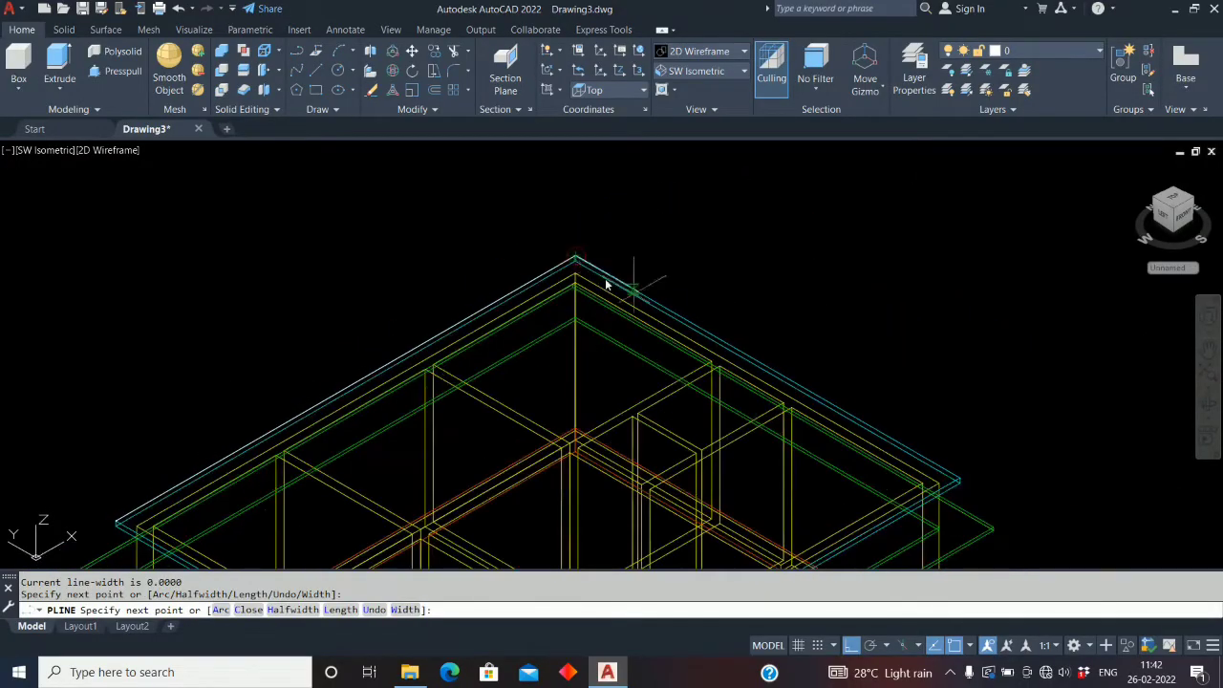
click(961, 479)
Continue the polyline through the roof slab's front corner back to its starting corner and finish it
scroll(960, 479, down, 4)
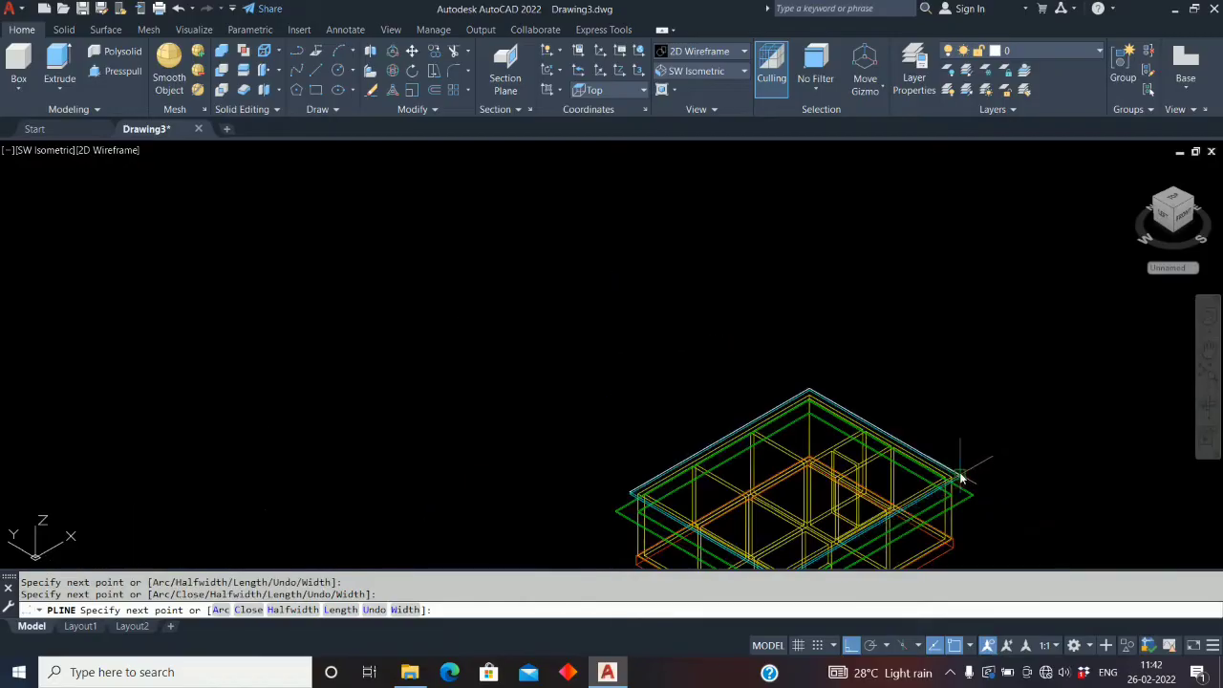
middle_drag(891, 525, 778, 391)
scroll(674, 453, up, 5)
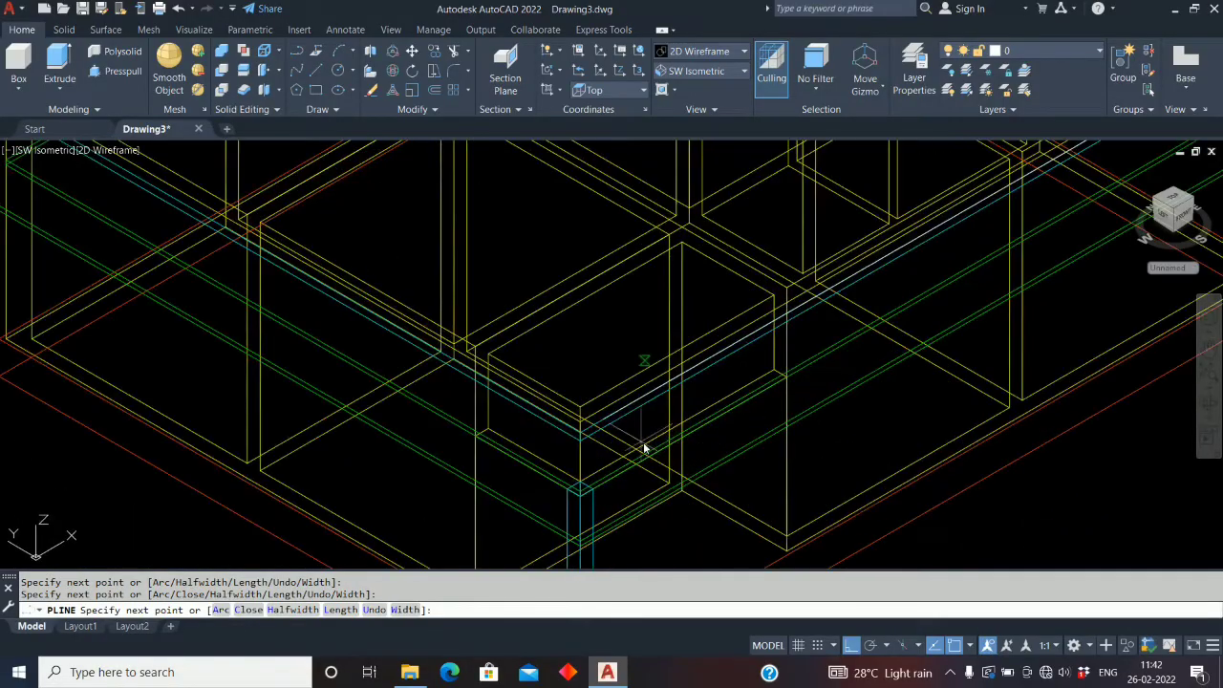
click(580, 439)
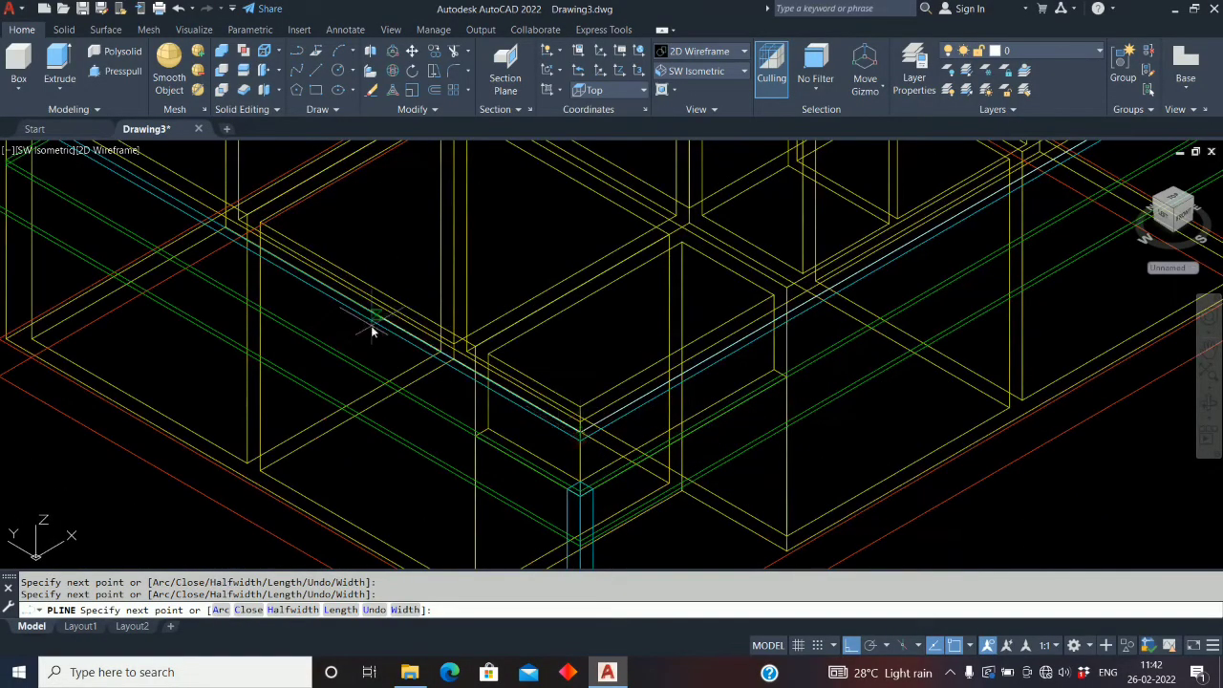
scroll(371, 329, down, 5)
scroll(224, 231, up, 5)
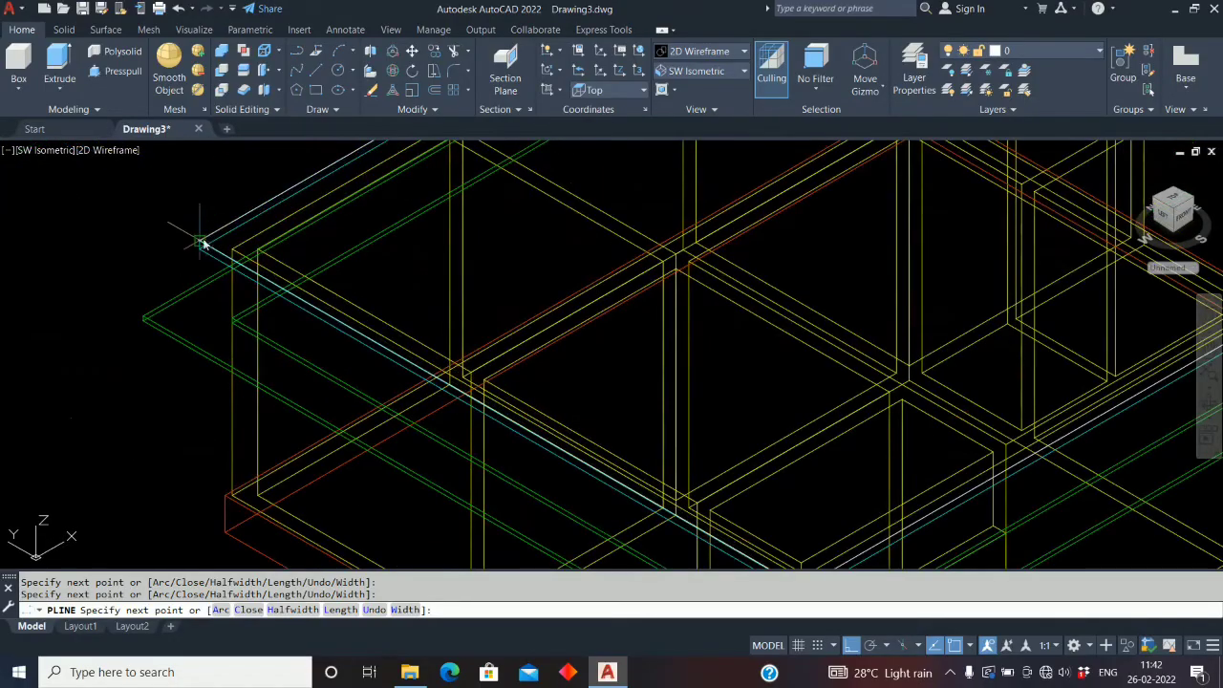
right_click(347, 249)
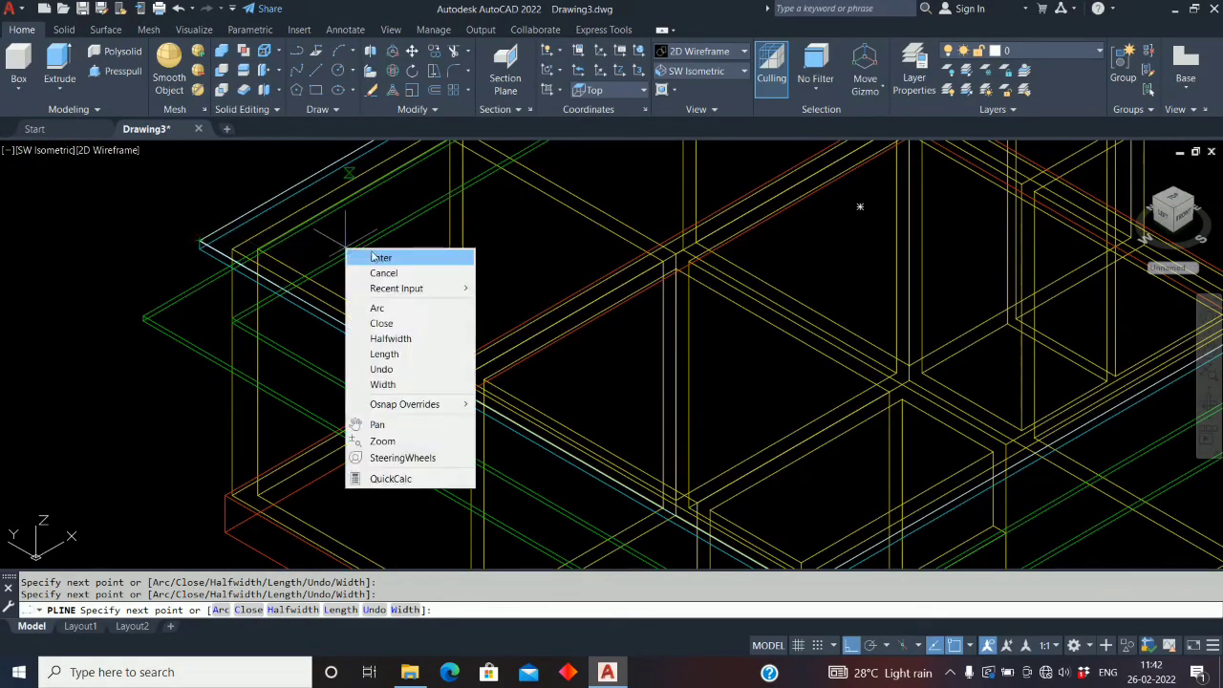
click(380, 257)
Offset the roof outline polyline 120 inward
scroll(256, 251, down, 3)
scroll(215, 273, up, 5)
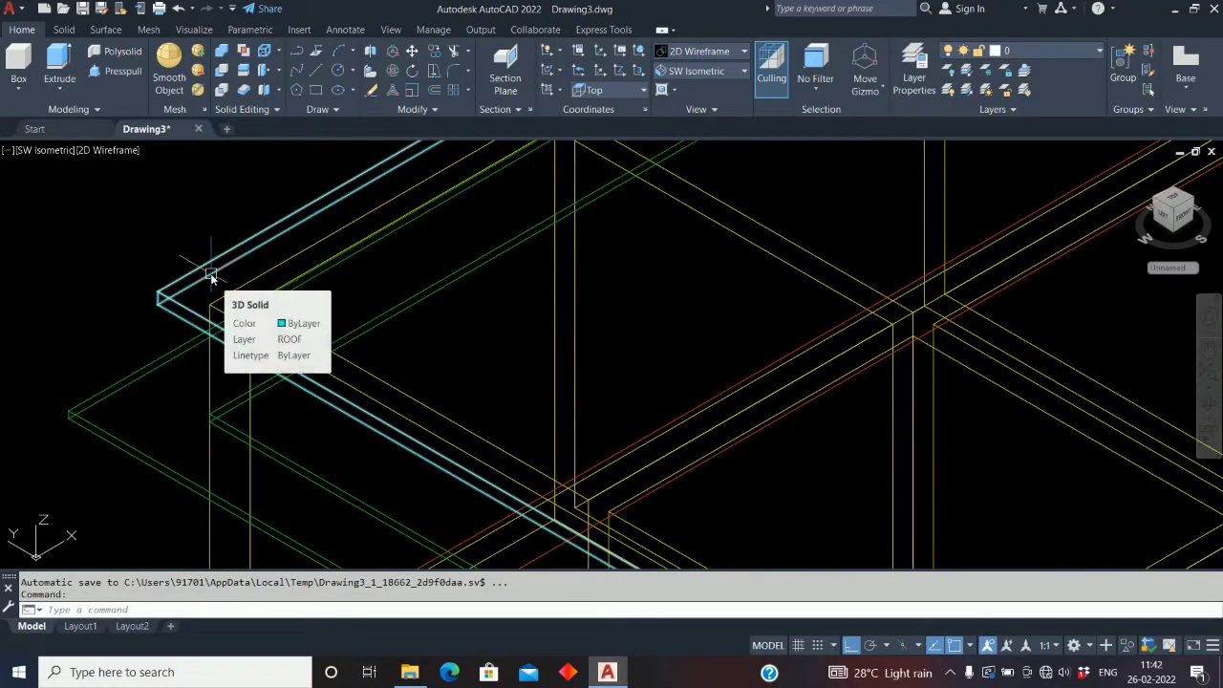
text(o)
key(Return)
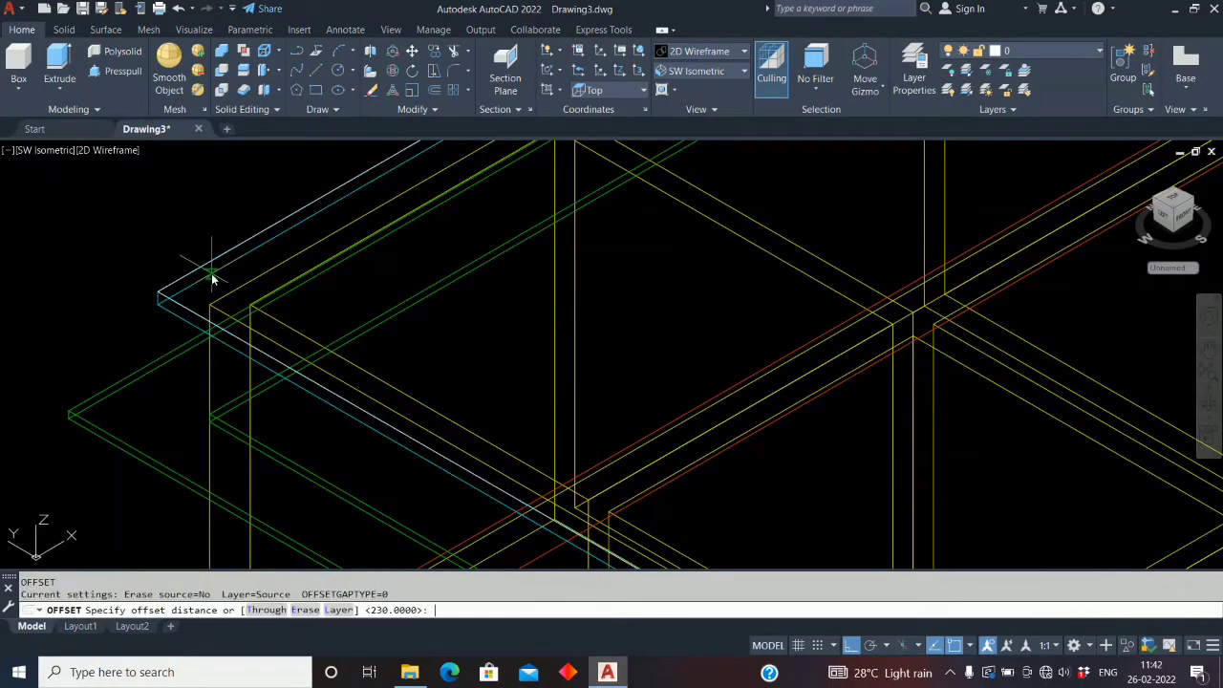
text(120)
key(Return)
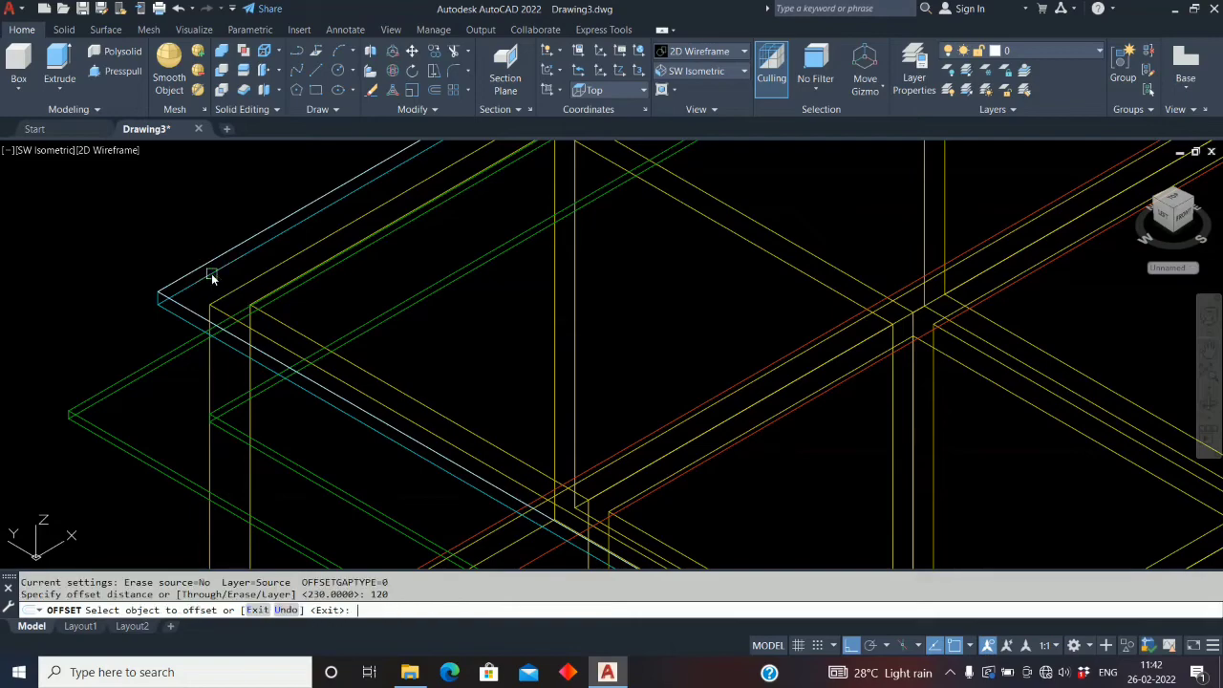
click(197, 269)
click(293, 286)
click(293, 287)
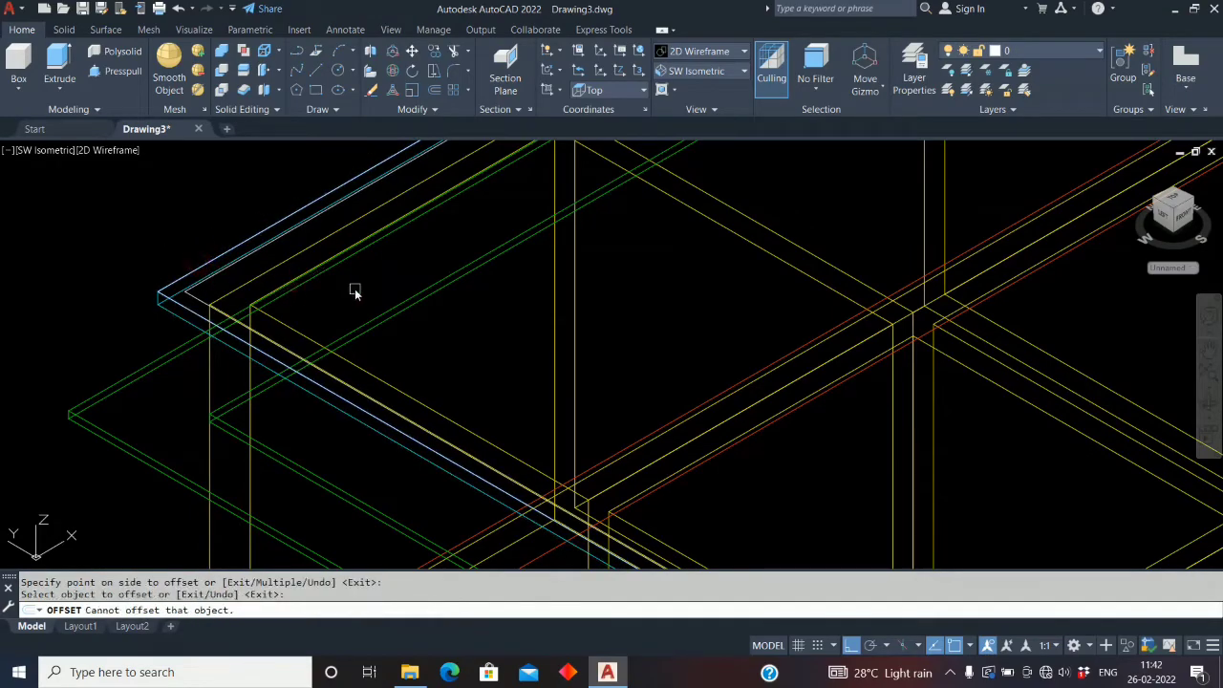
key(Return)
Extrude the outer and inner roof outline polylines together to a height of 600
scroll(193, 306, up, 2)
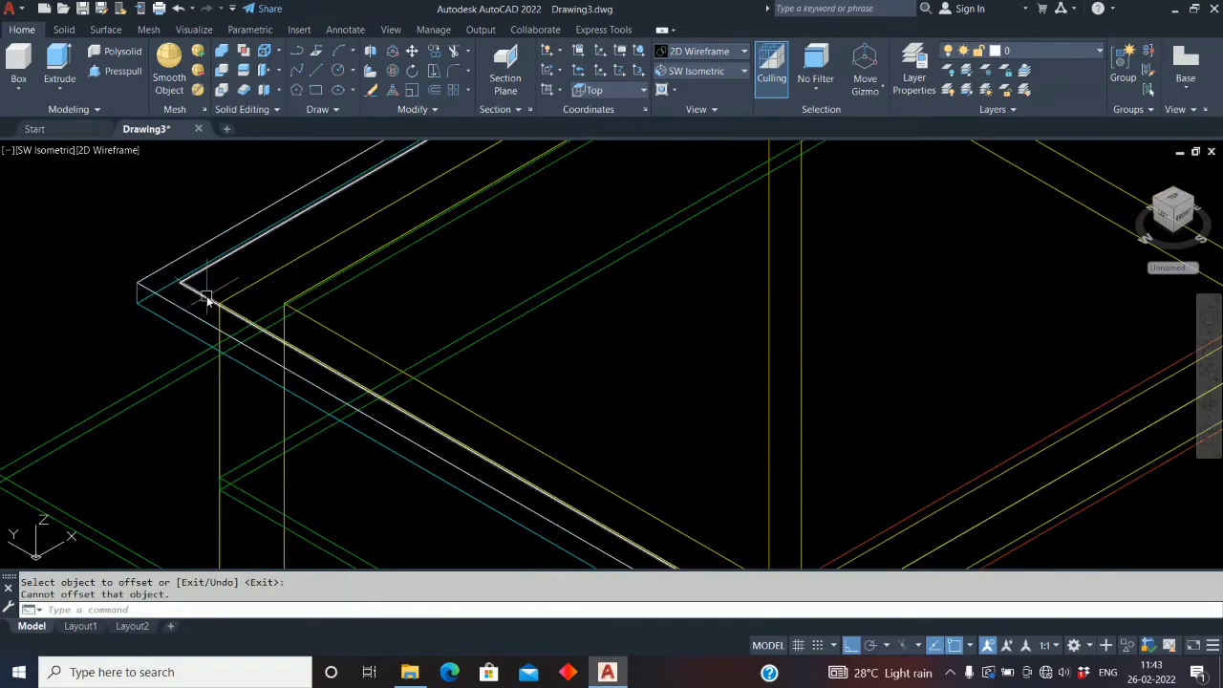
click(58, 67)
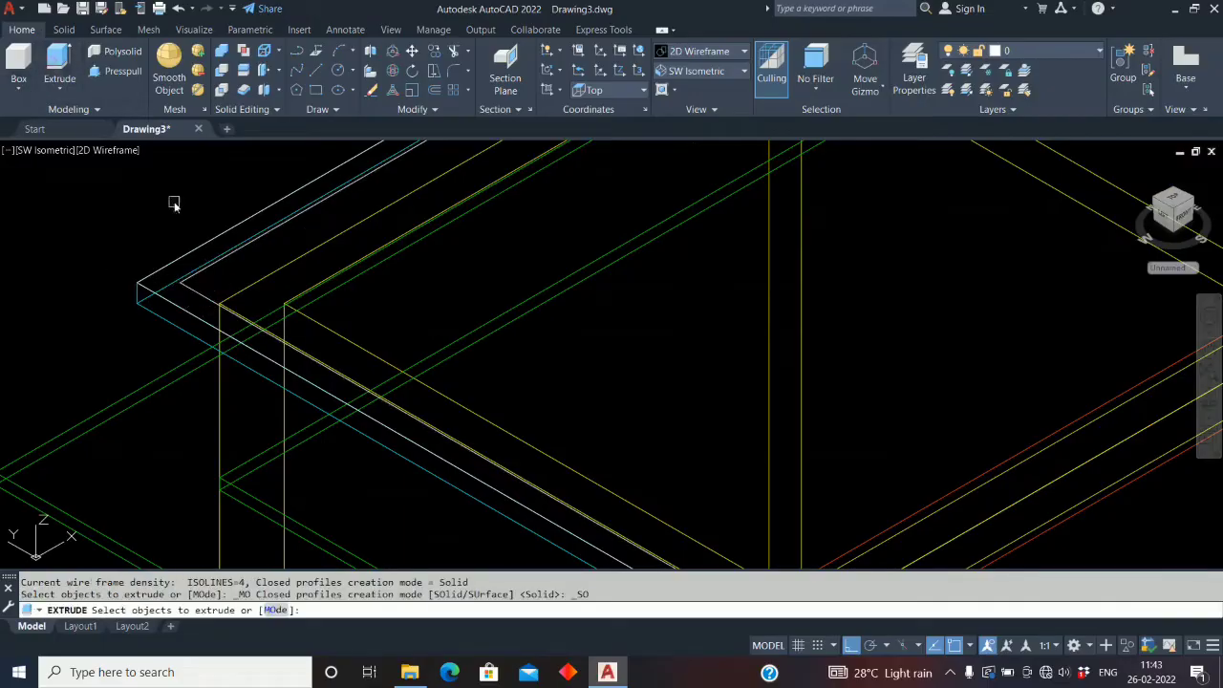
click(195, 273)
click(197, 271)
right_click(197, 272)
click(217, 276)
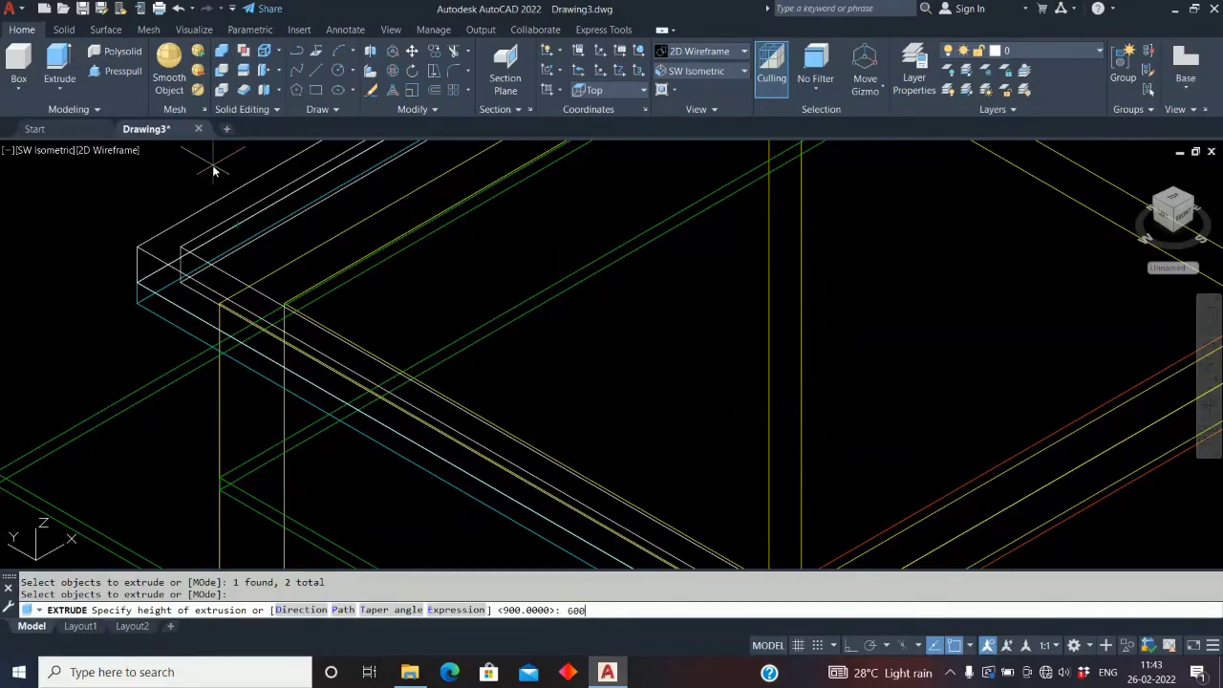
key(Return)
Subtract the inner extruded solid from the outer one to leave a hollow parapet around the roof slab
scroll(218, 265, down, 2)
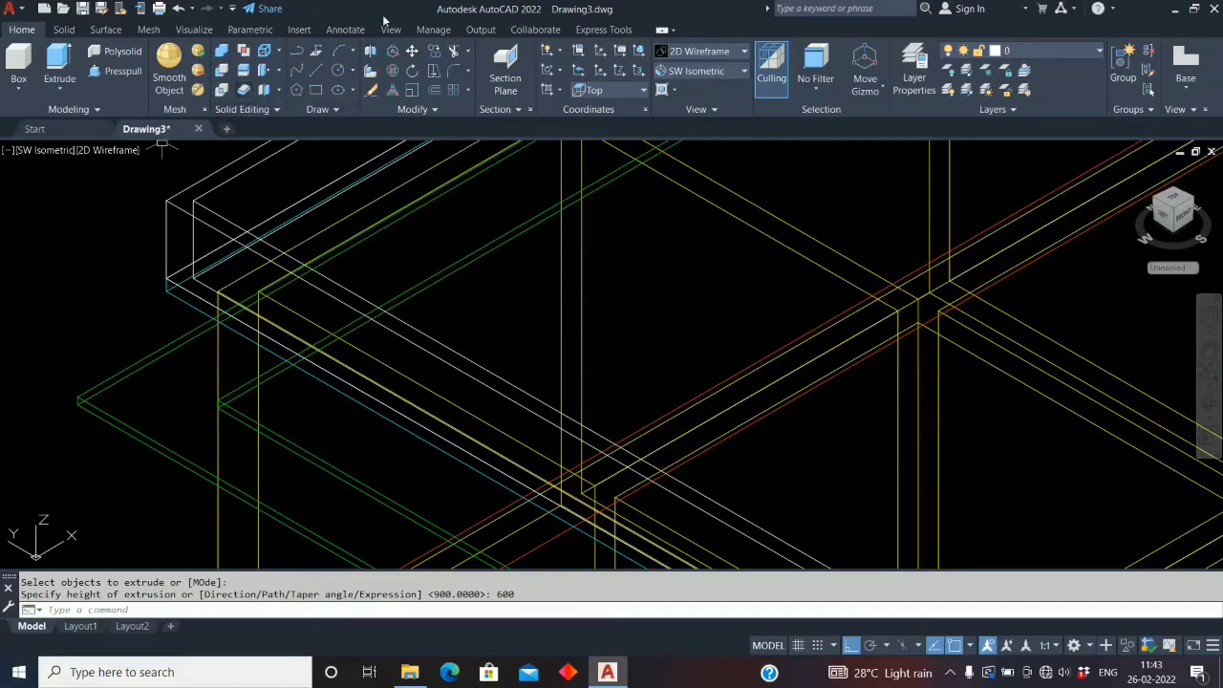
click(221, 72)
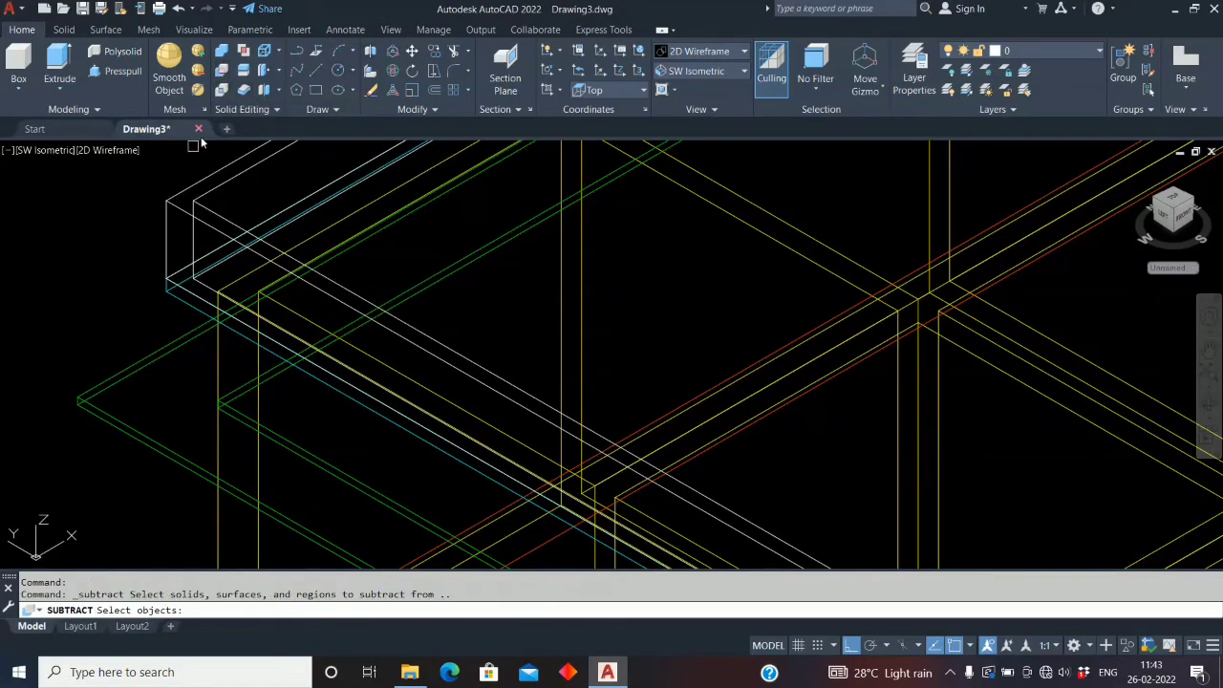
click(173, 187)
key(Return)
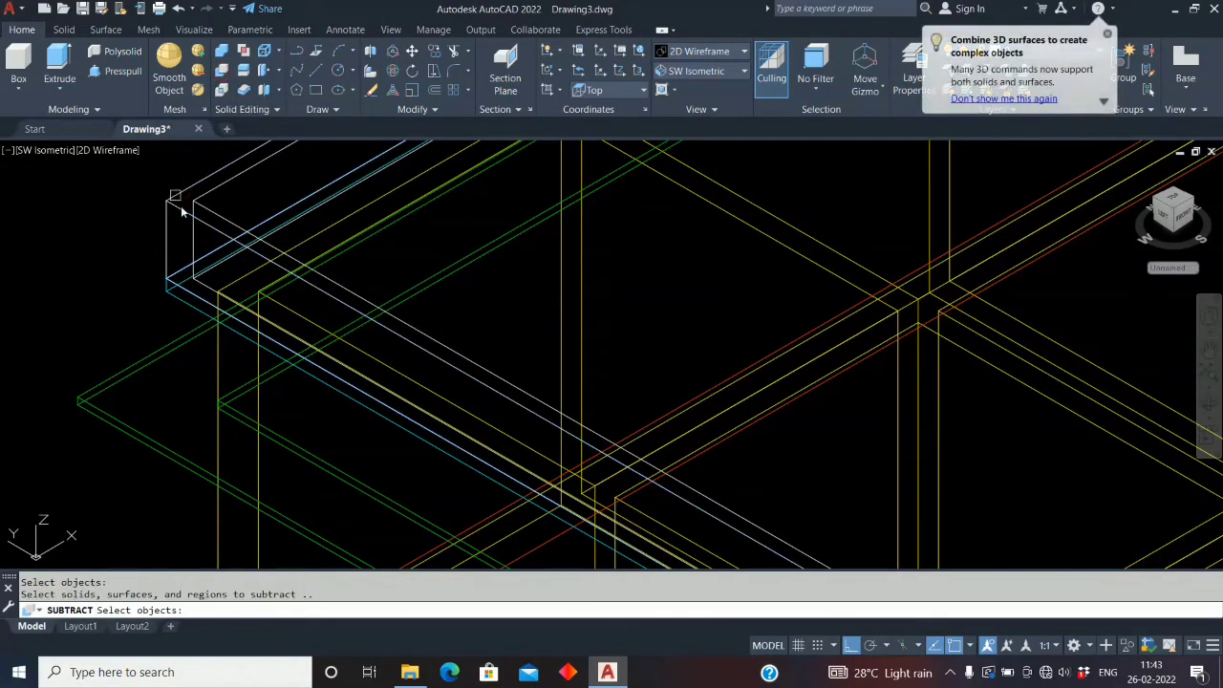
click(214, 209)
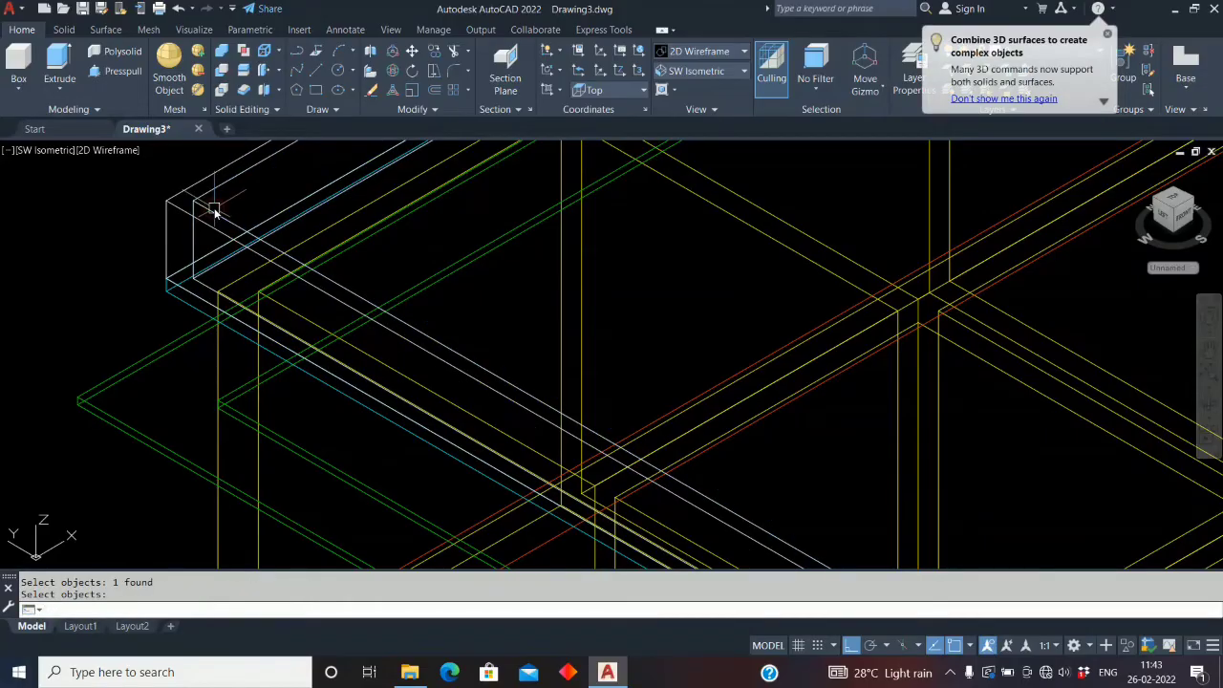
scroll(214, 209, down, 5)
scroll(417, 292, up, 2)
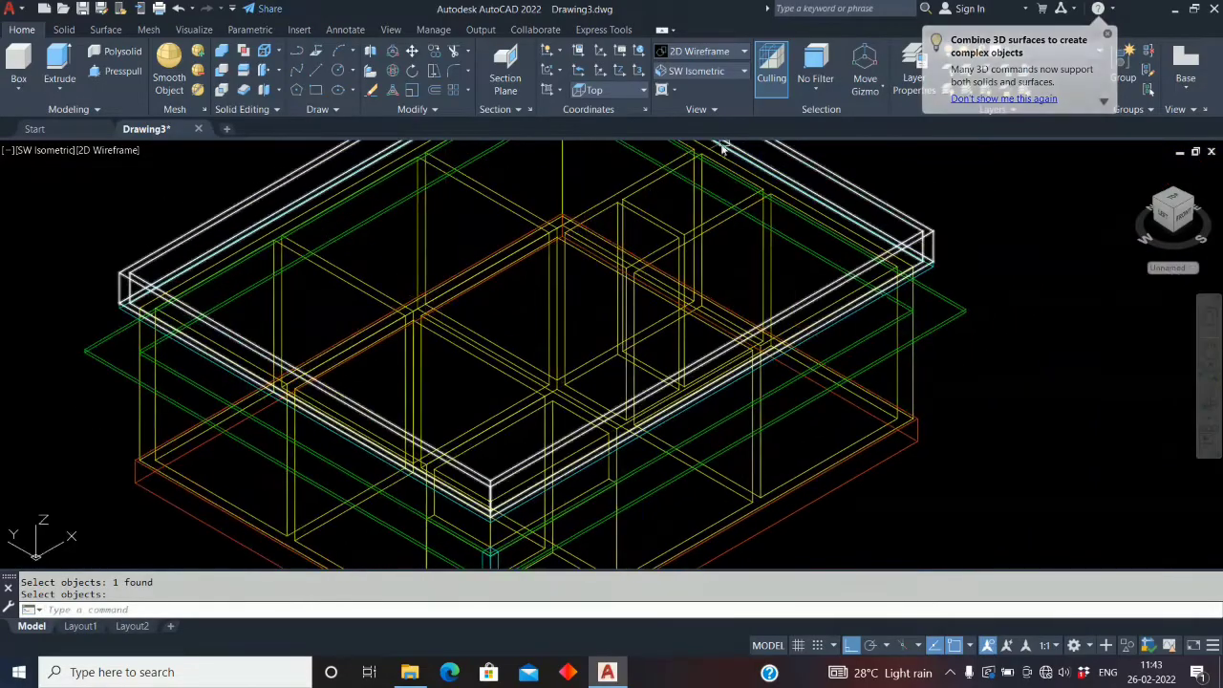
Display the model in the Realistic visual style
click(745, 51)
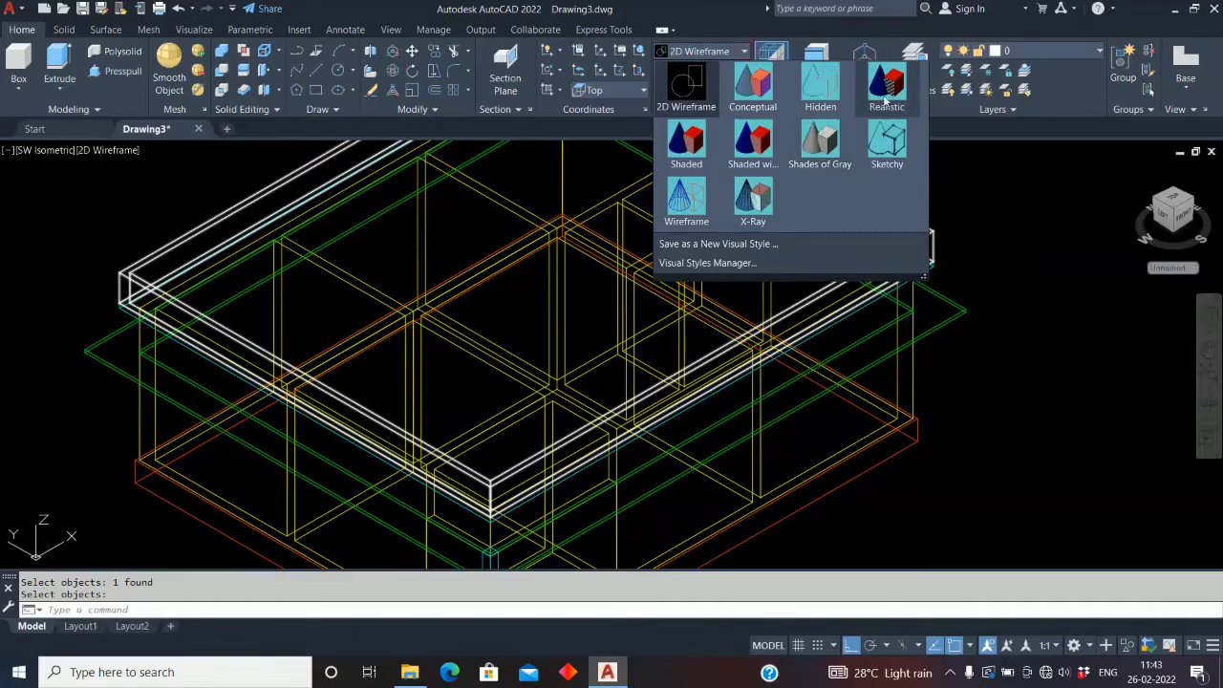
click(807, 131)
middle_drag(351, 306, 396, 278)
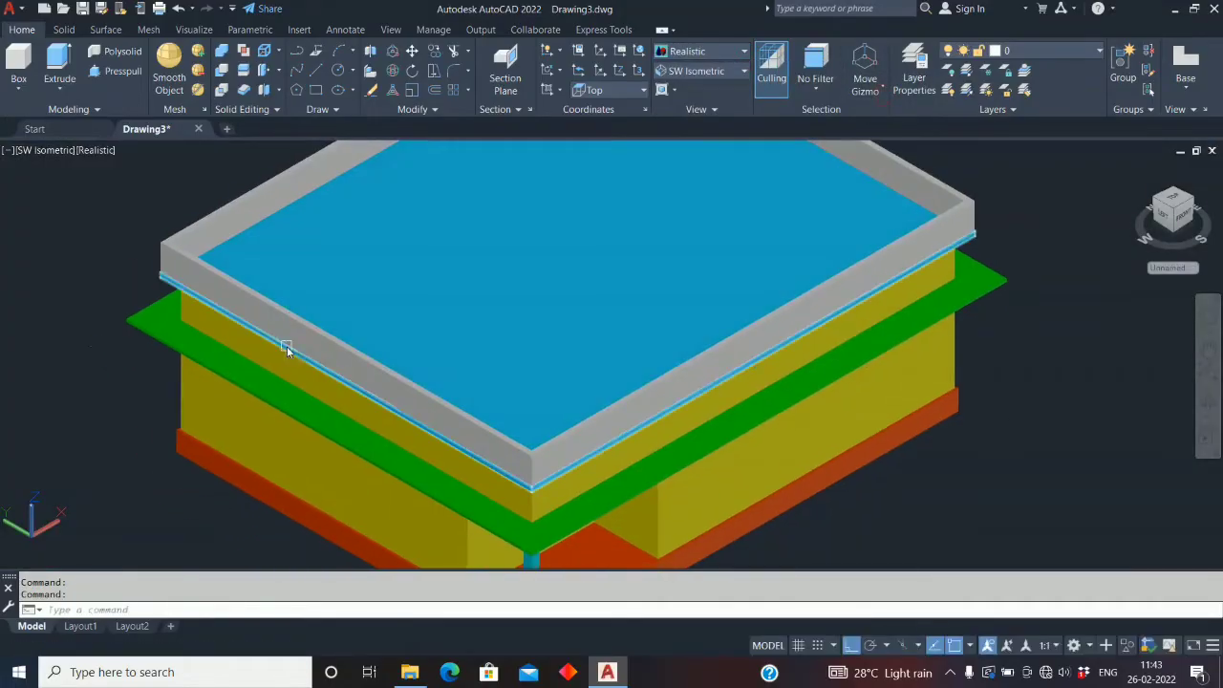
Union the hollow parapet with the roof slab into one solid
click(220, 52)
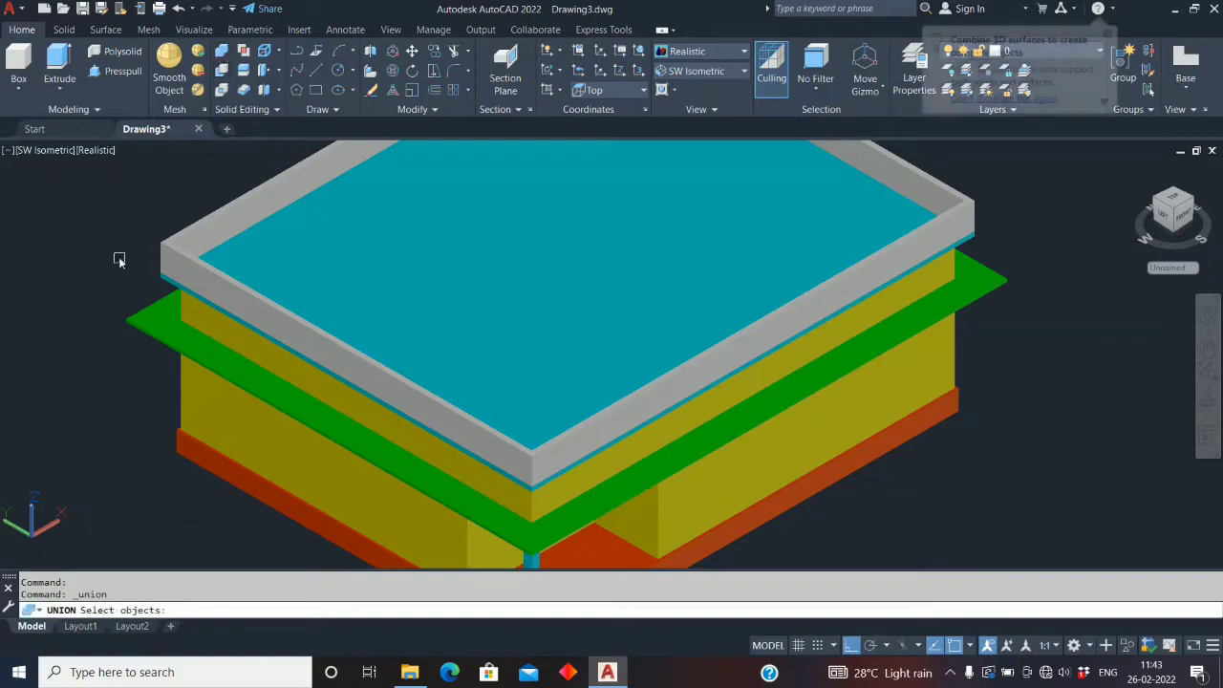
scroll(177, 287, up, 3)
click(212, 249)
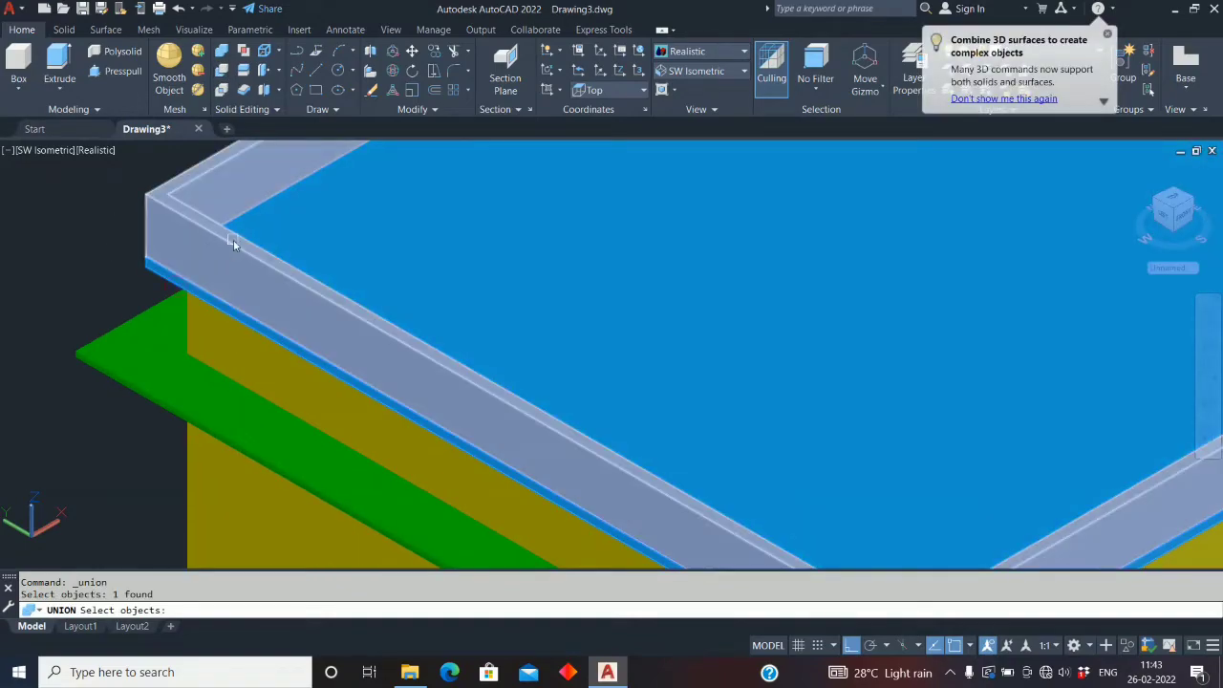
click(233, 239)
scroll(312, 248, down, 3)
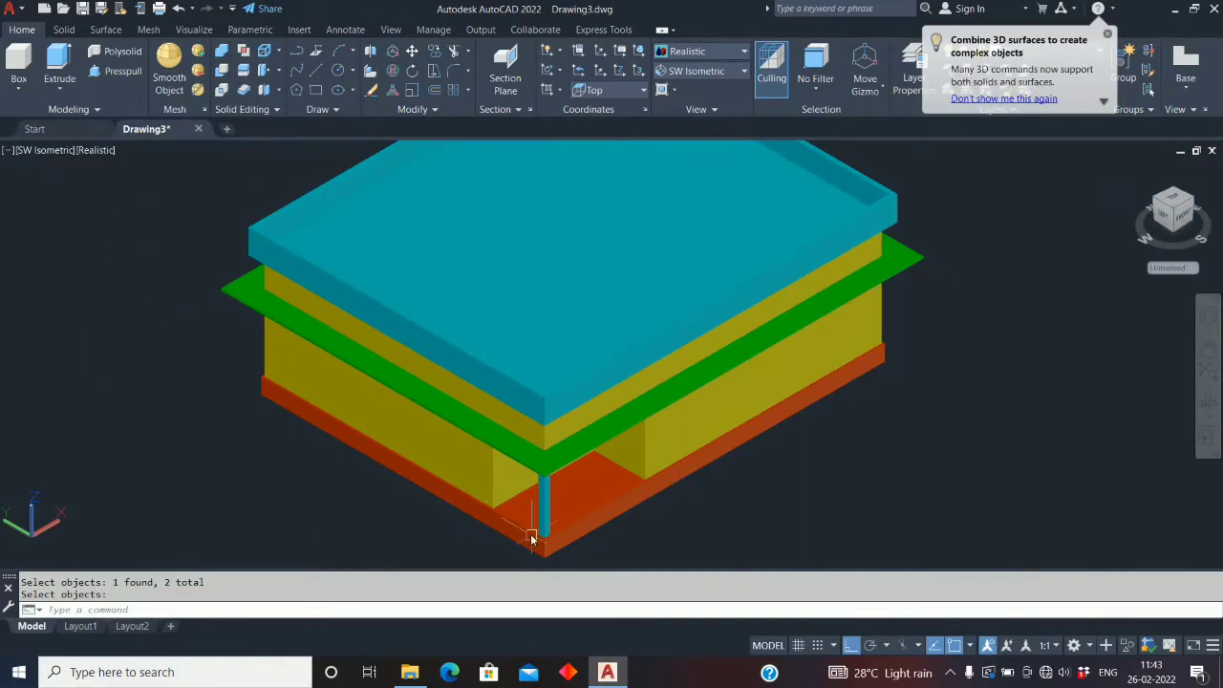
key(Return)
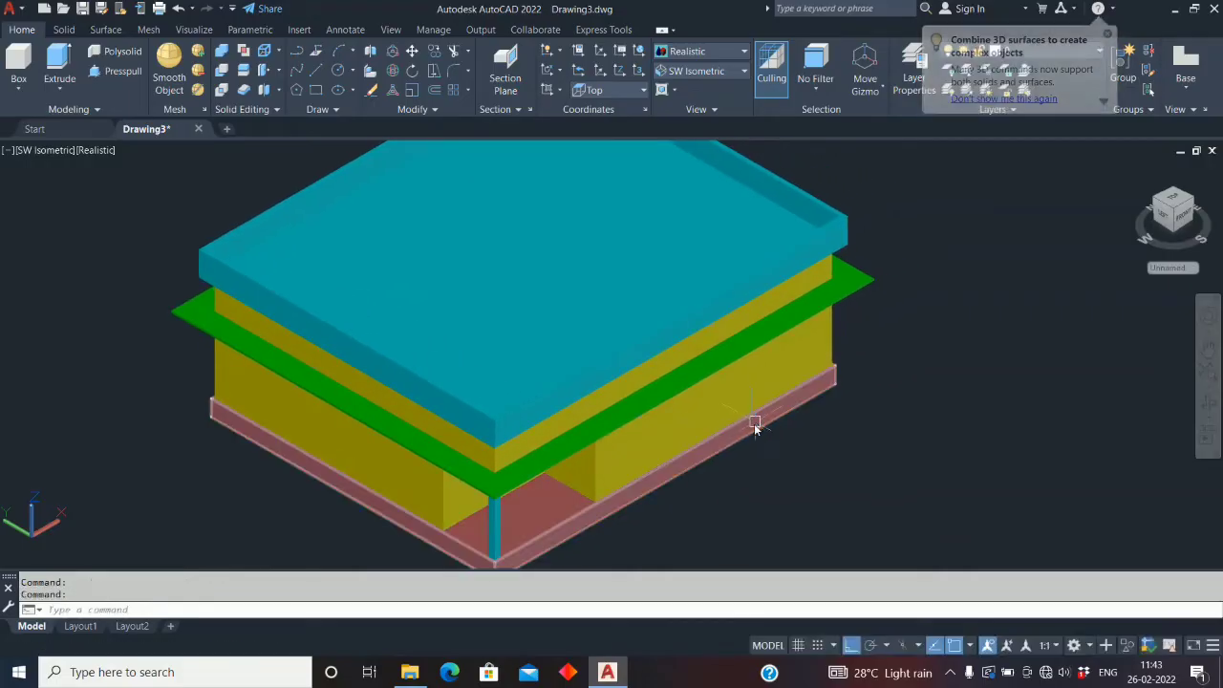
Turn off the PL, ROOF, SHADE and TEXT layers so that only the house walls stay displayed
scroll(762, 320, down, 3)
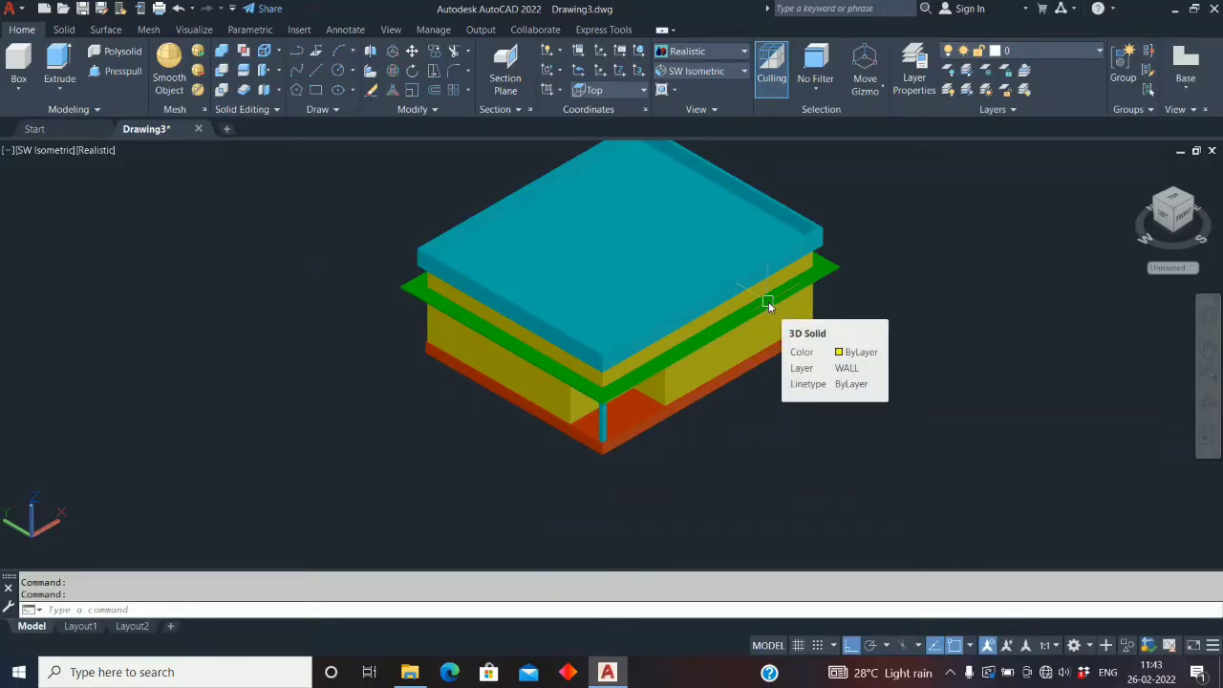
scroll(1045, 347, down, 3)
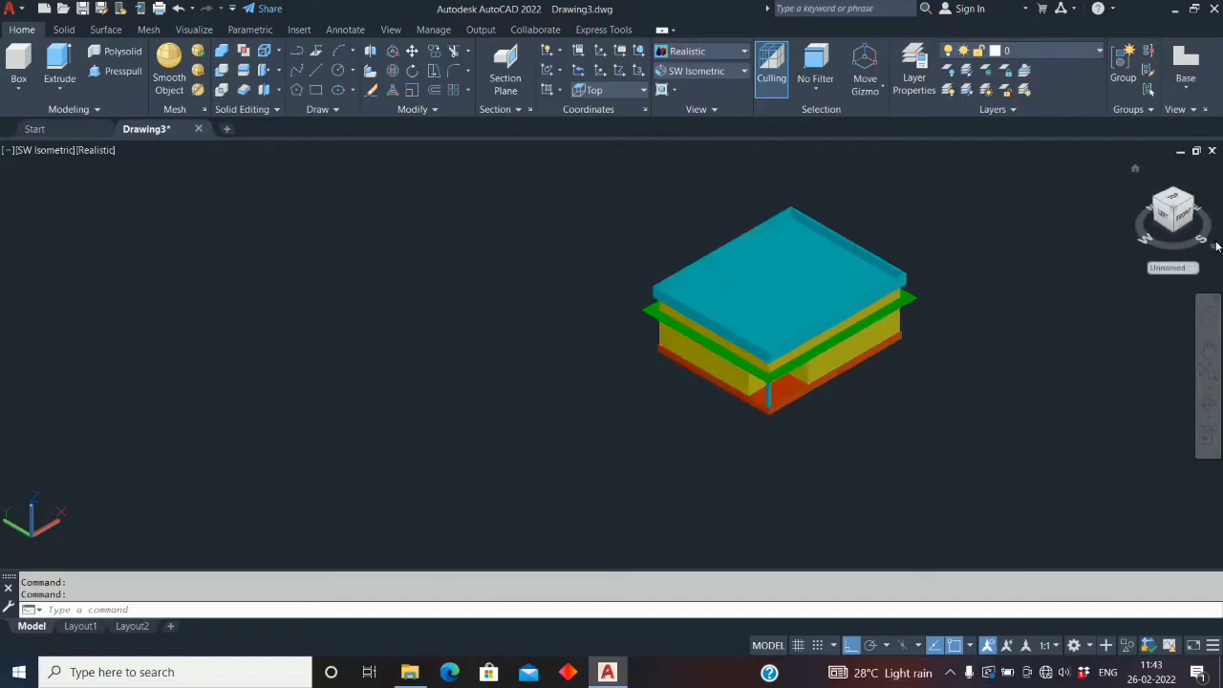
middle_drag(909, 379, 784, 417)
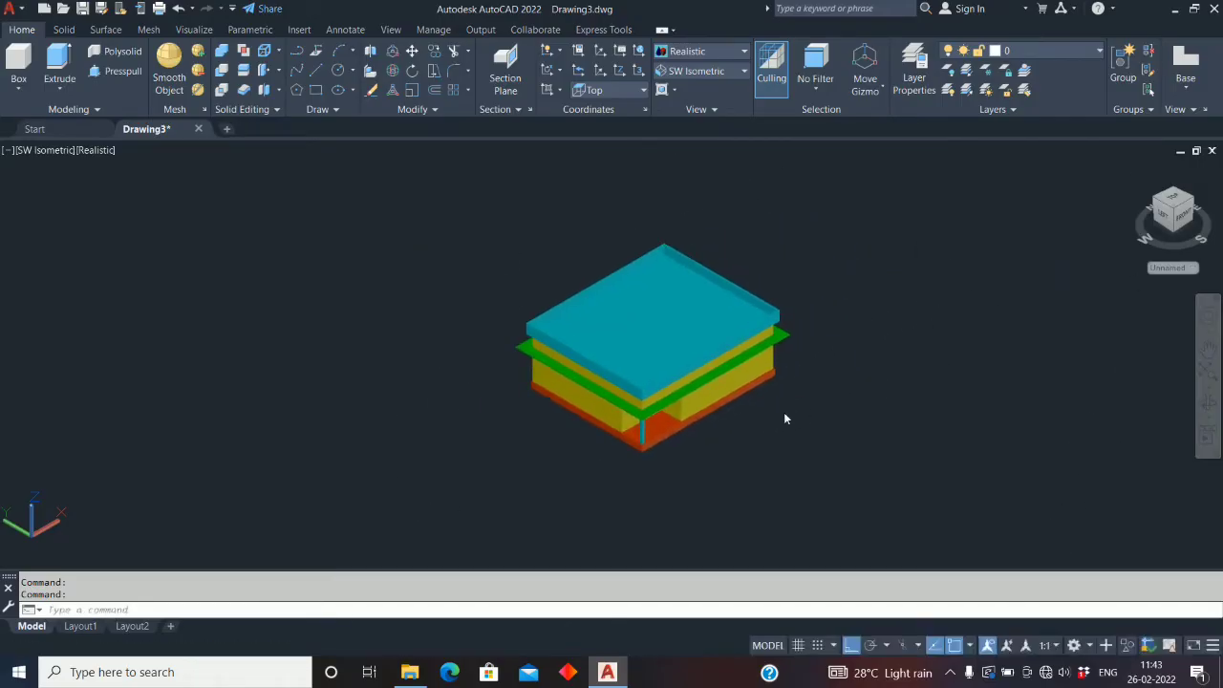
click(1100, 53)
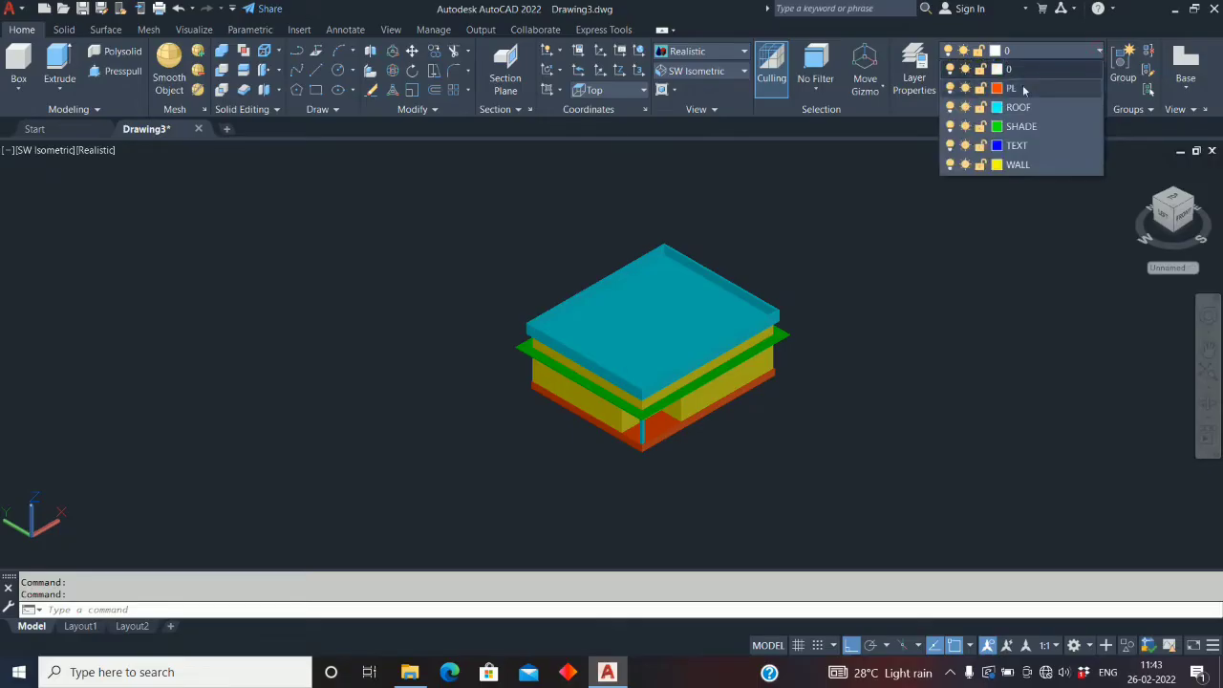
click(950, 88)
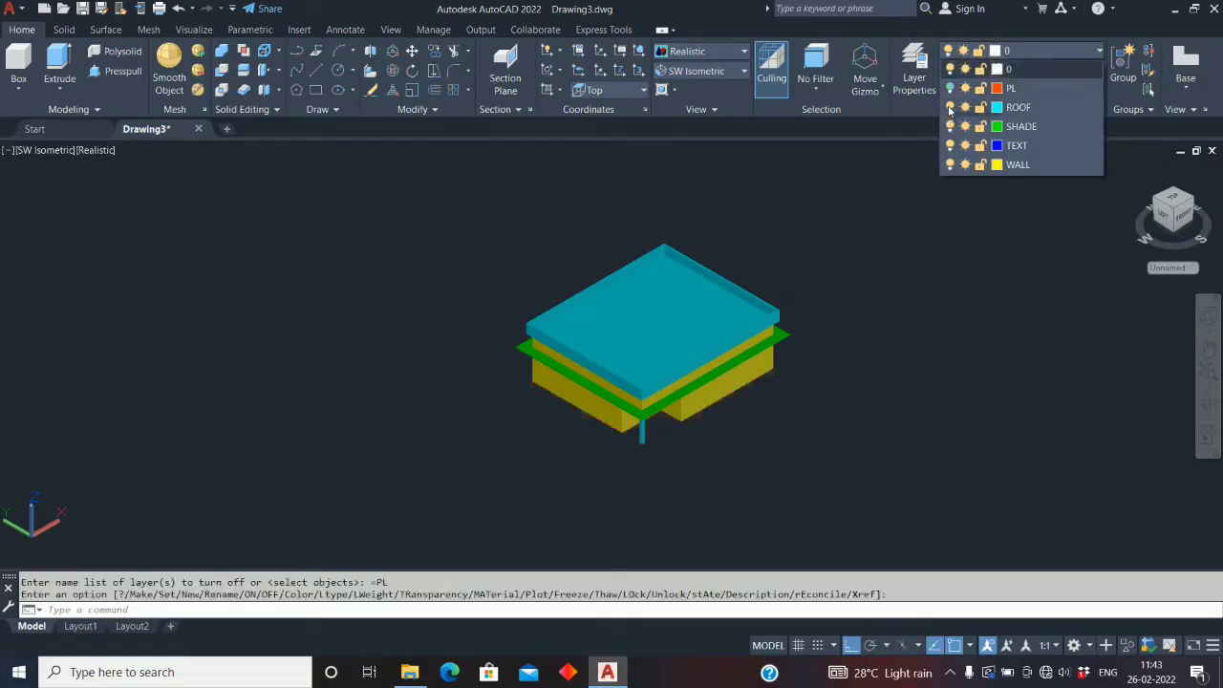
click(950, 107)
click(950, 127)
click(950, 145)
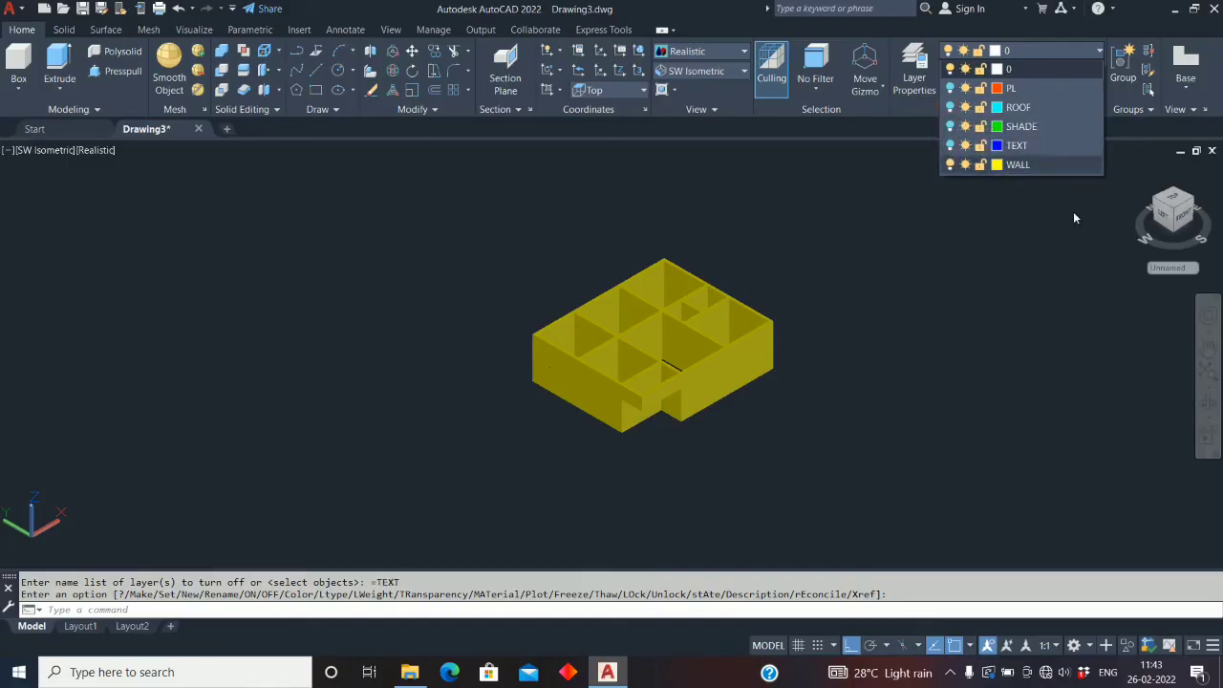
Examine the wall solid around the porch corner with the other layers hidden
scroll(690, 390, up, 6)
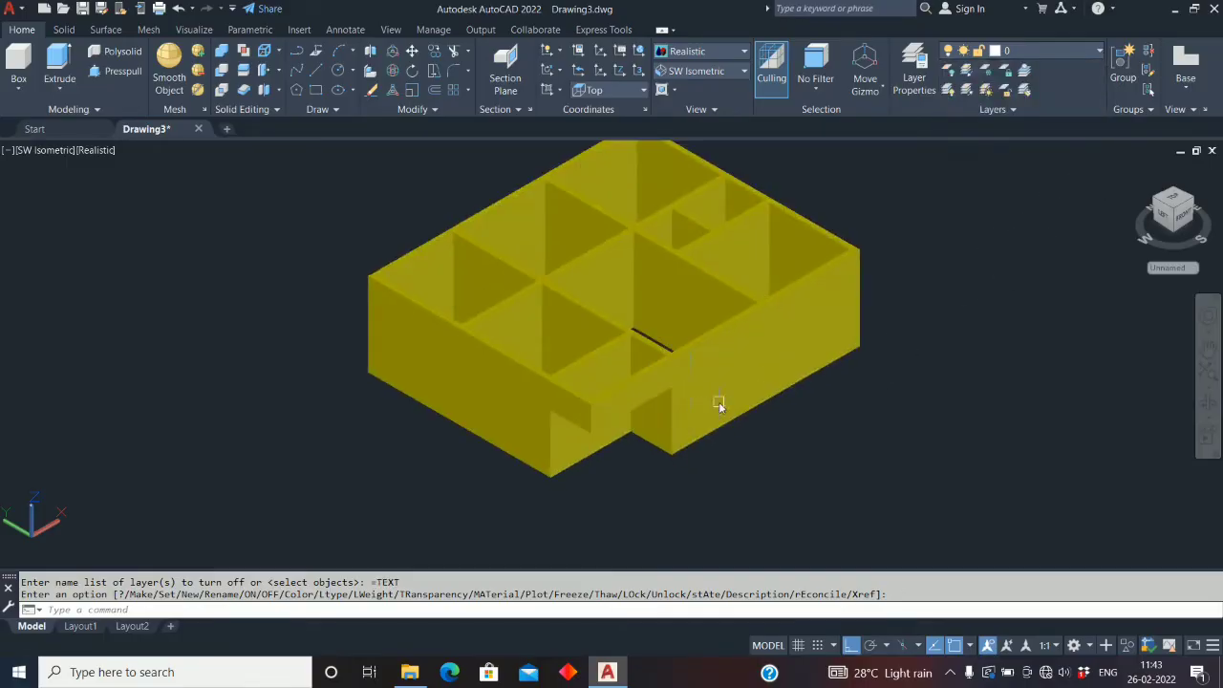
scroll(674, 411, up, 3)
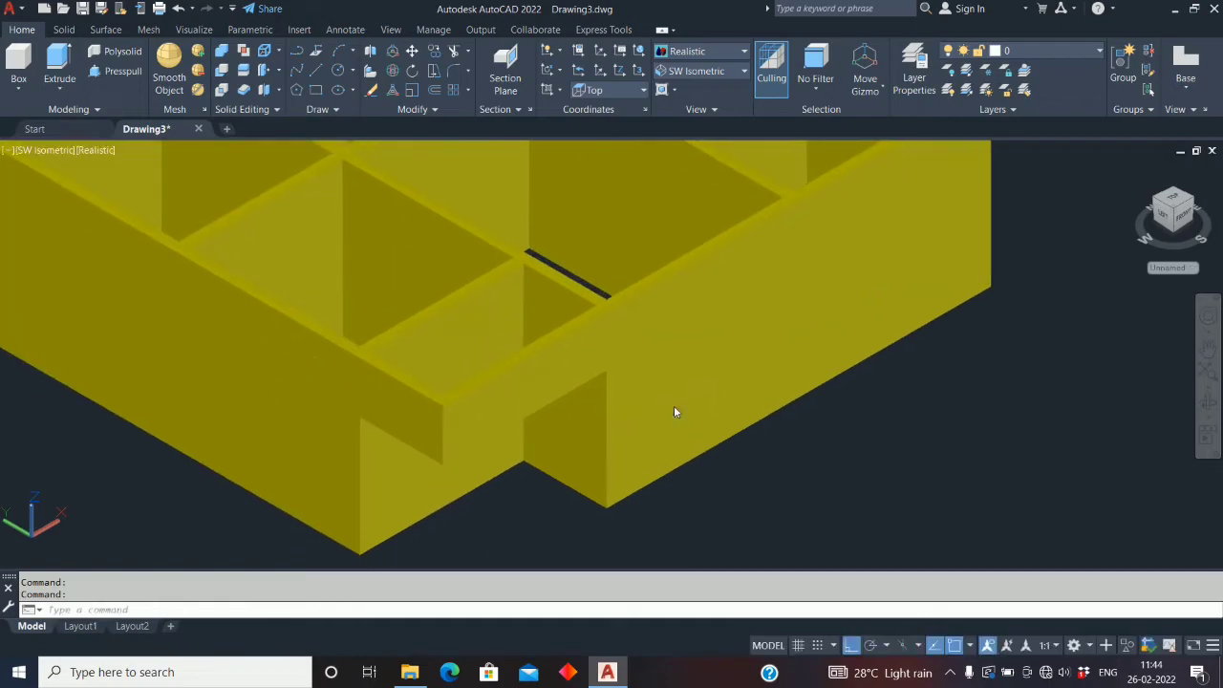
scroll(641, 429, down, 10)
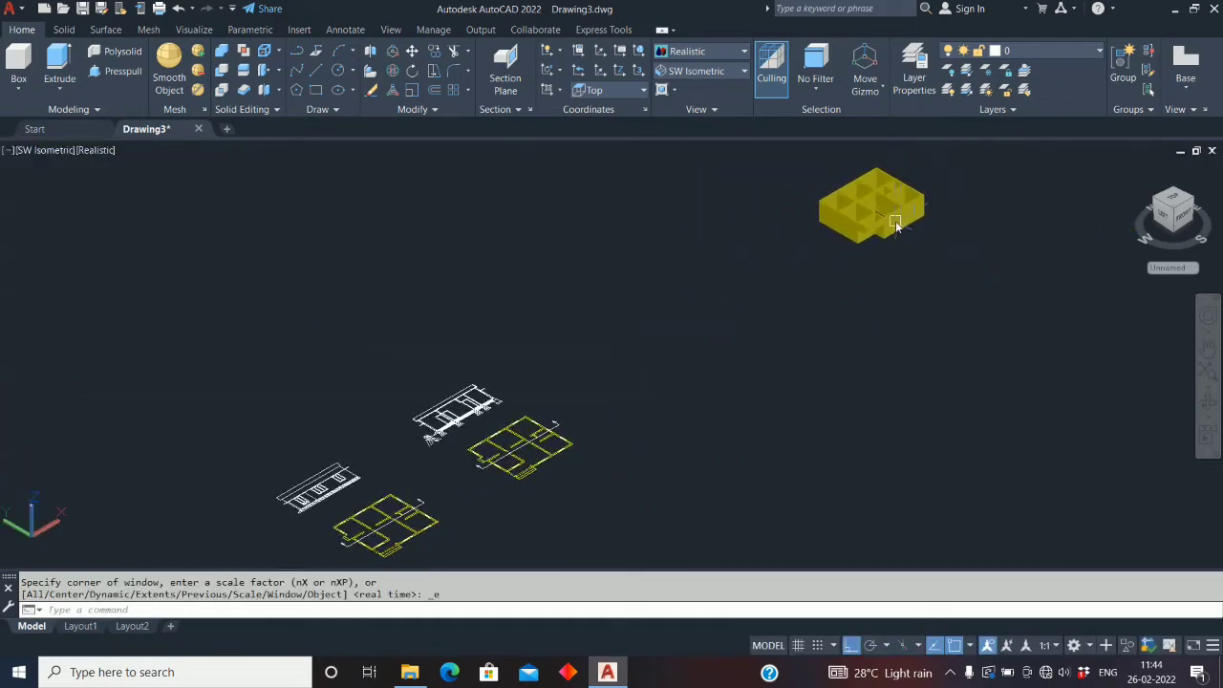
scroll(895, 221, up, 5)
middle_drag(843, 268, 705, 346)
scroll(667, 342, up, 4)
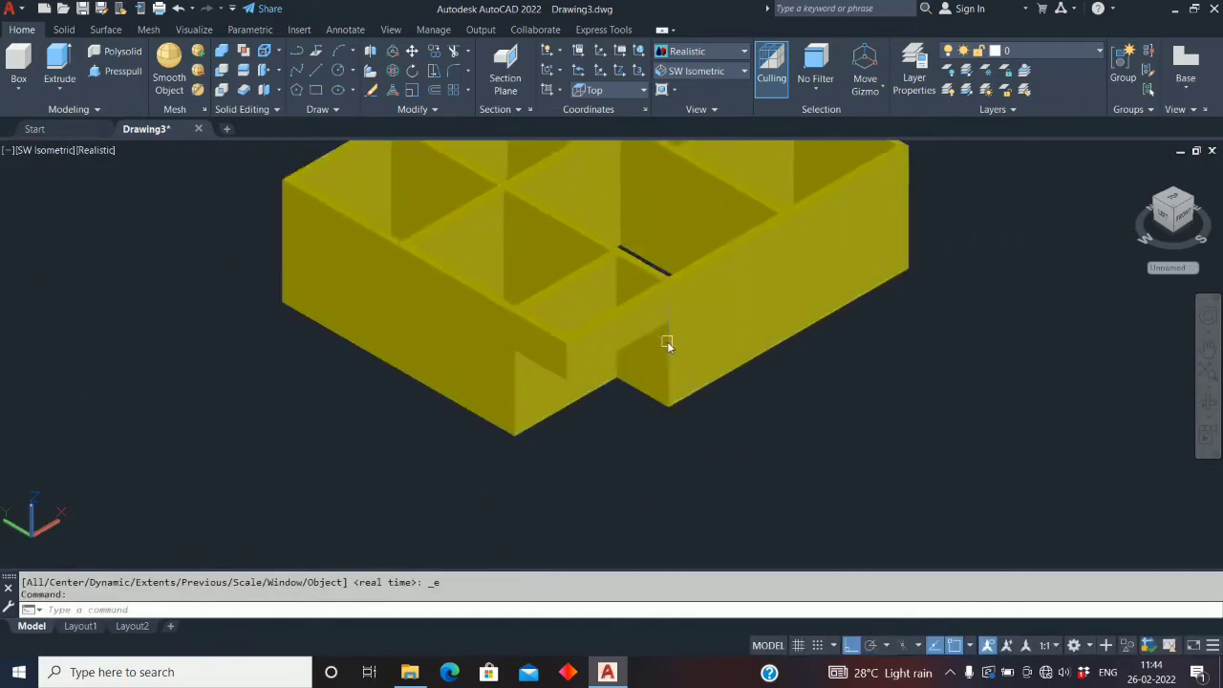
middle_drag(691, 410, 602, 443)
scroll(602, 442, down, 2)
middle_click(603, 442)
middle_click(603, 443)
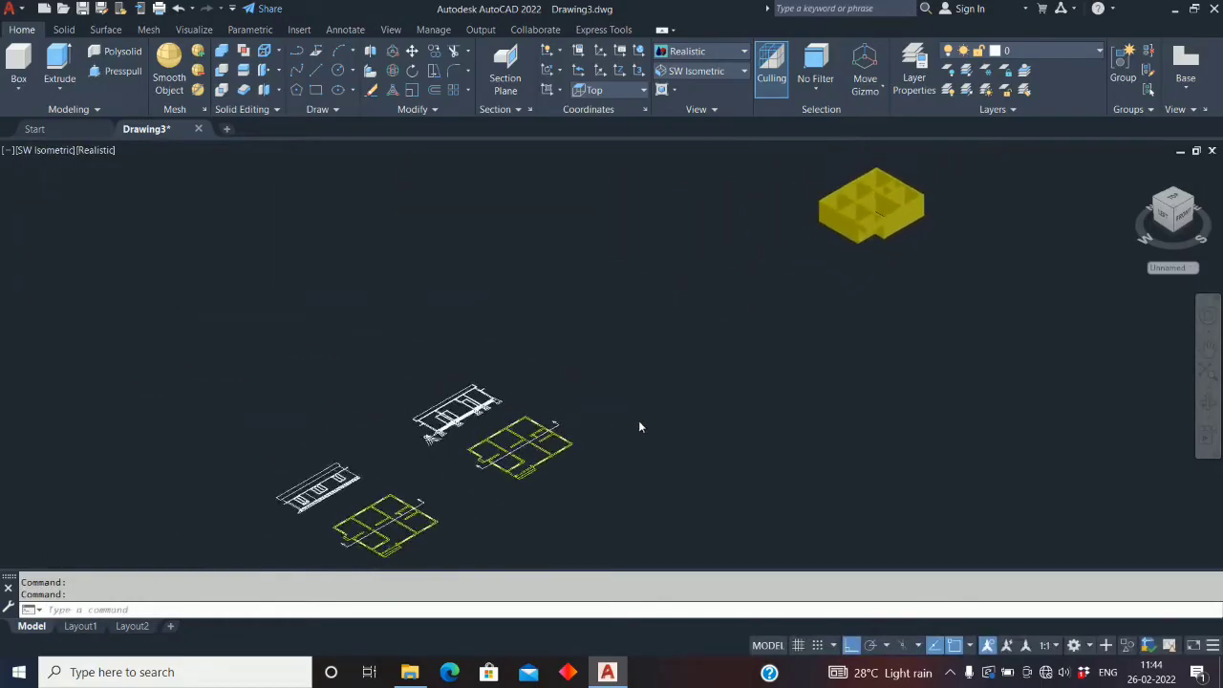
scroll(928, 267, up, 1)
middle_drag(928, 267, 572, 401)
scroll(561, 390, up, 6)
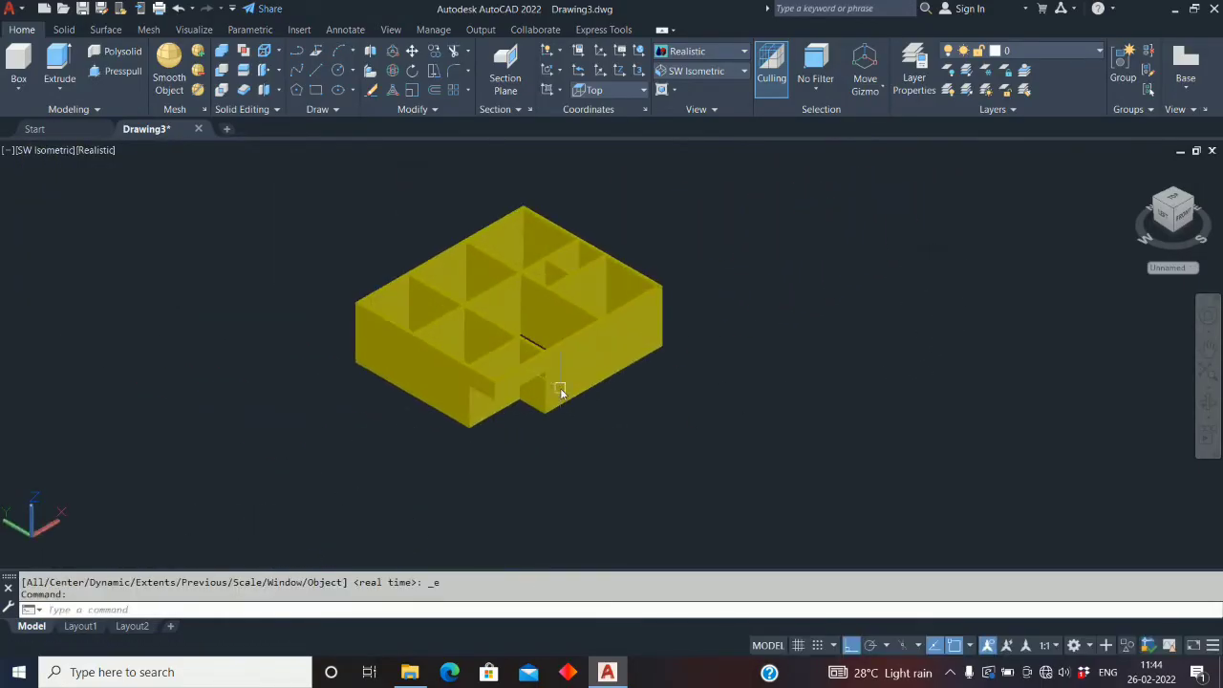
scroll(560, 388, up, 2)
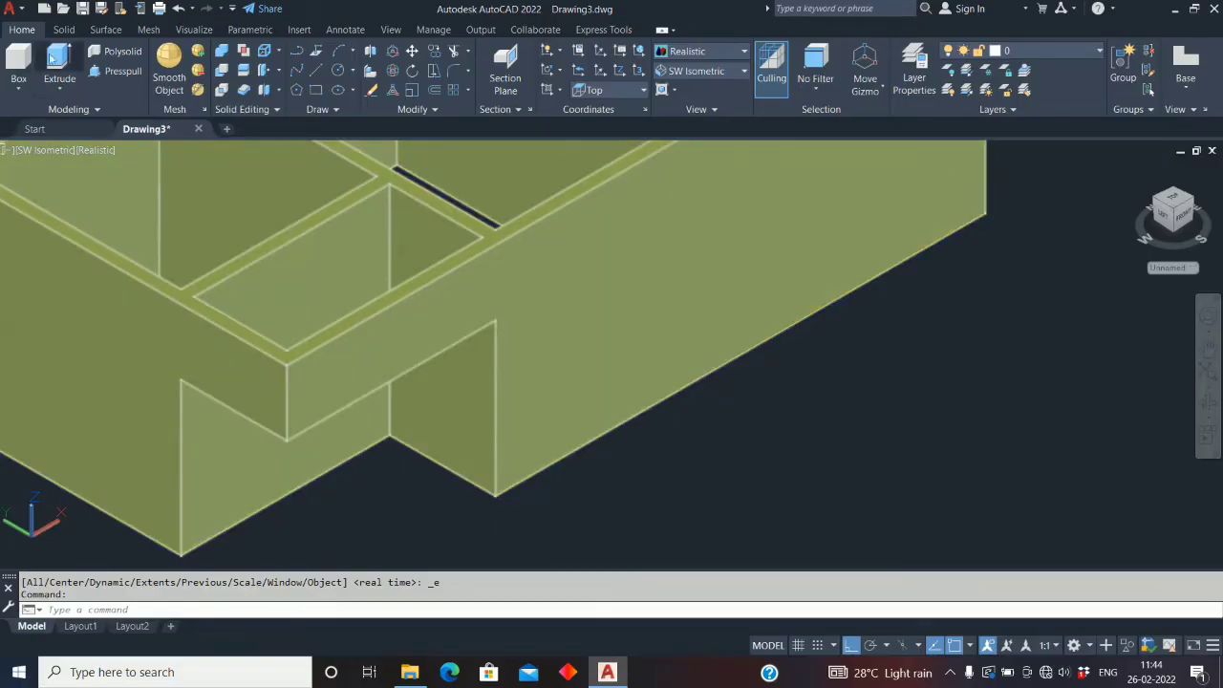
Change the visual style to 2D Wireframe for working on the walls near the porch
click(746, 54)
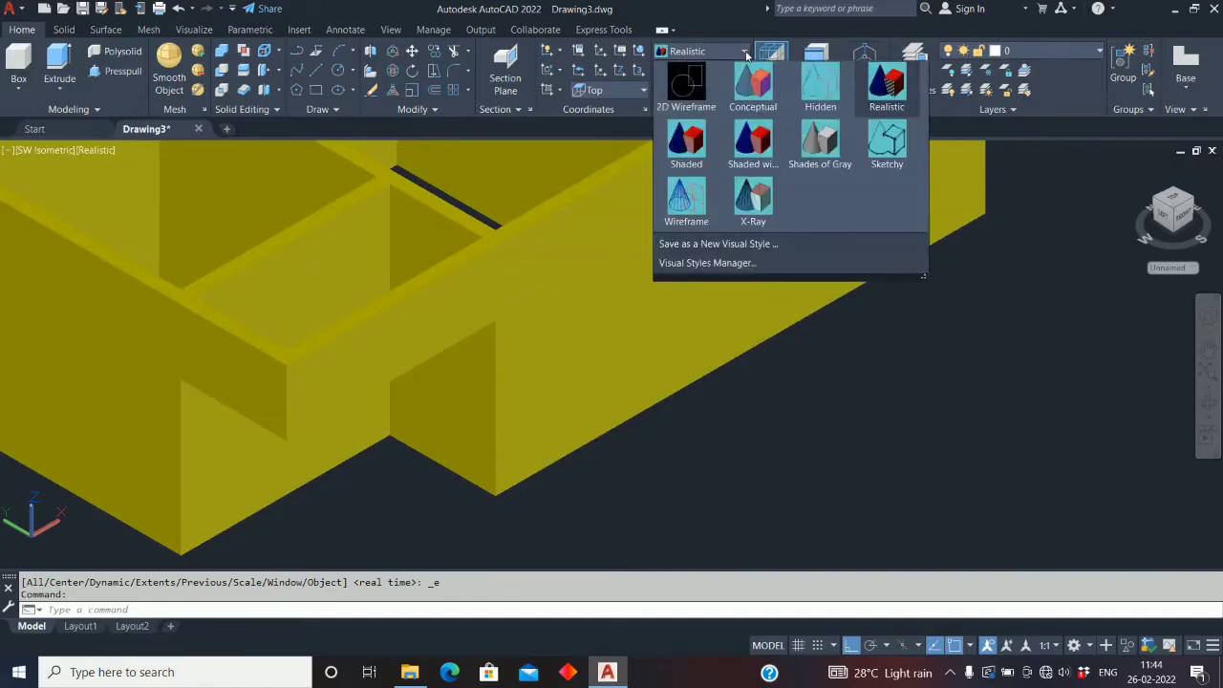
click(690, 86)
middle_drag(573, 399, 587, 409)
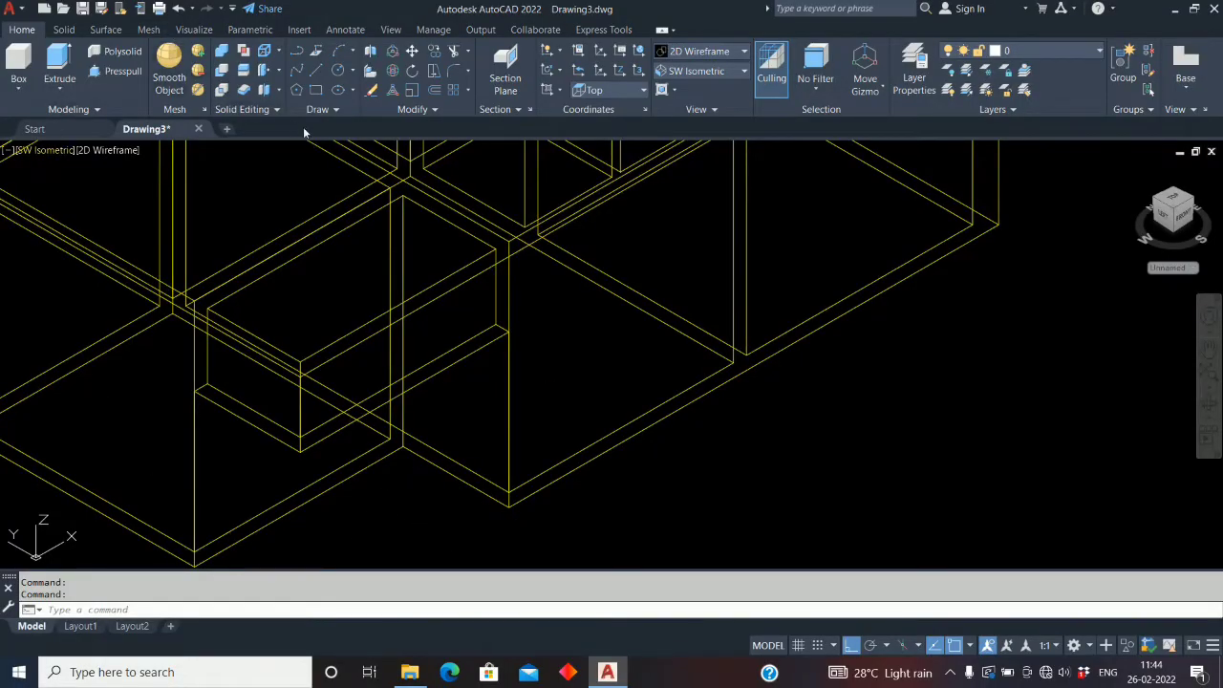
Set the MENUBAR system variable to 1 to show the classic menu bar
click(110, 610)
text(m)
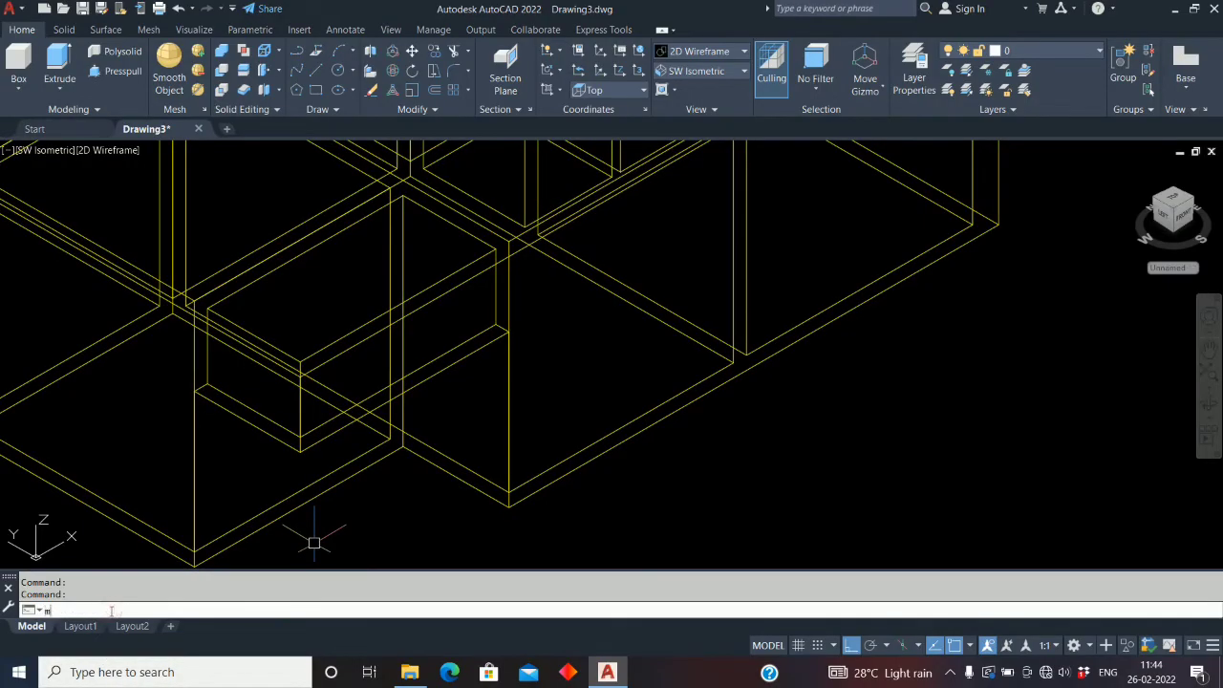
text(enu)
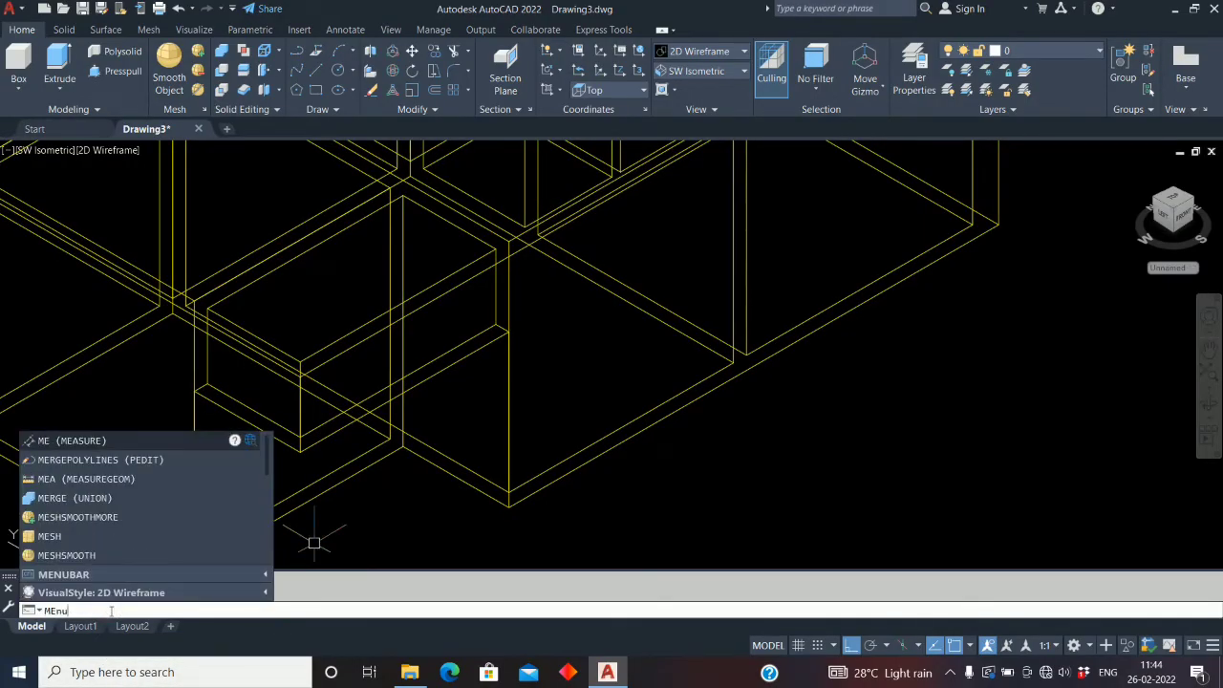
text(bar)
key(Return)
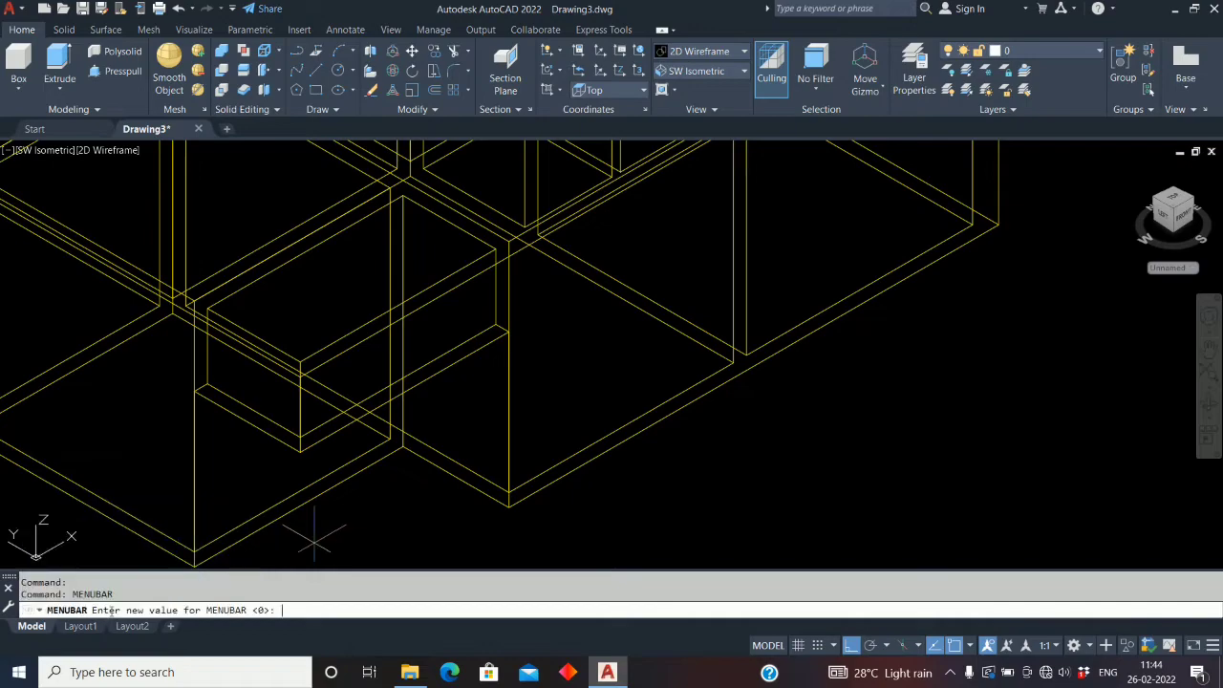
key(Return)
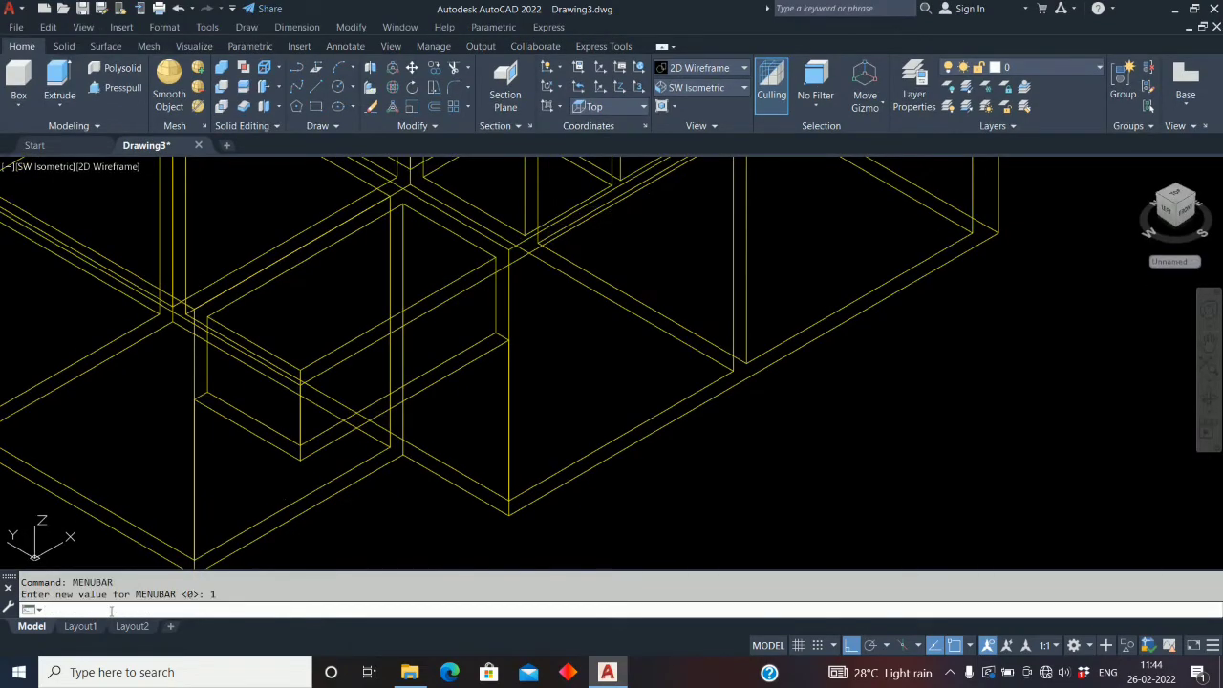
Create a new UCS aligned to the vertical wall face beside the porch using the Face option
click(207, 26)
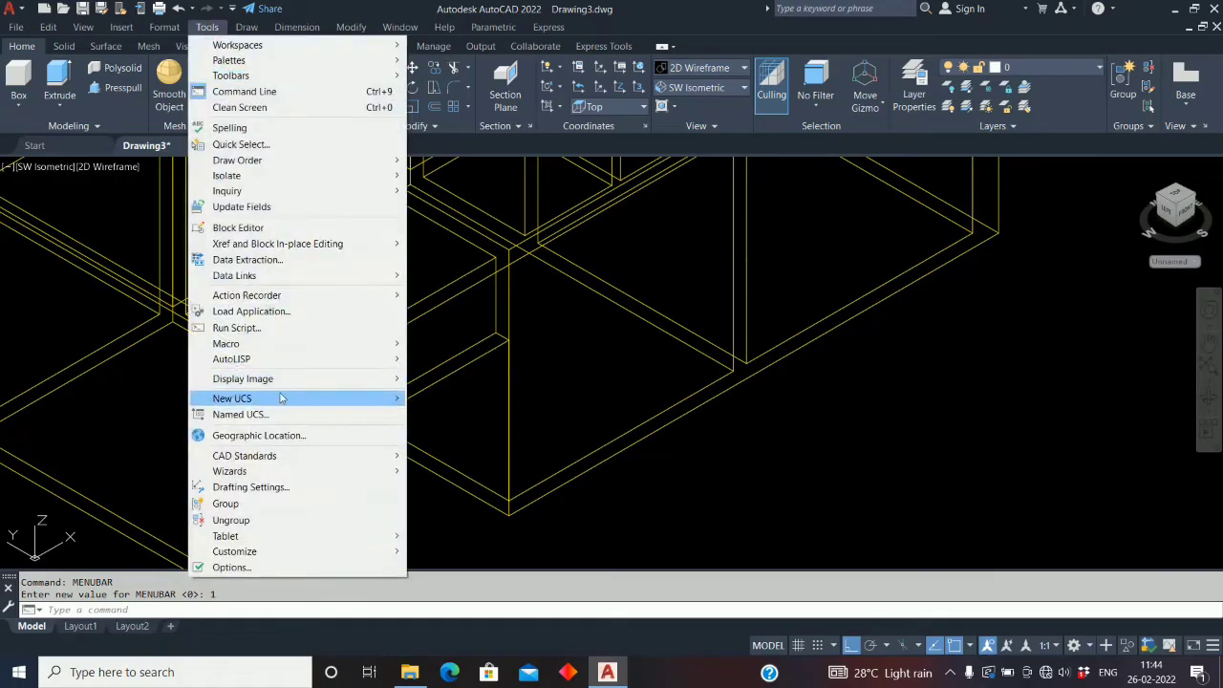
mouse_move(282, 397)
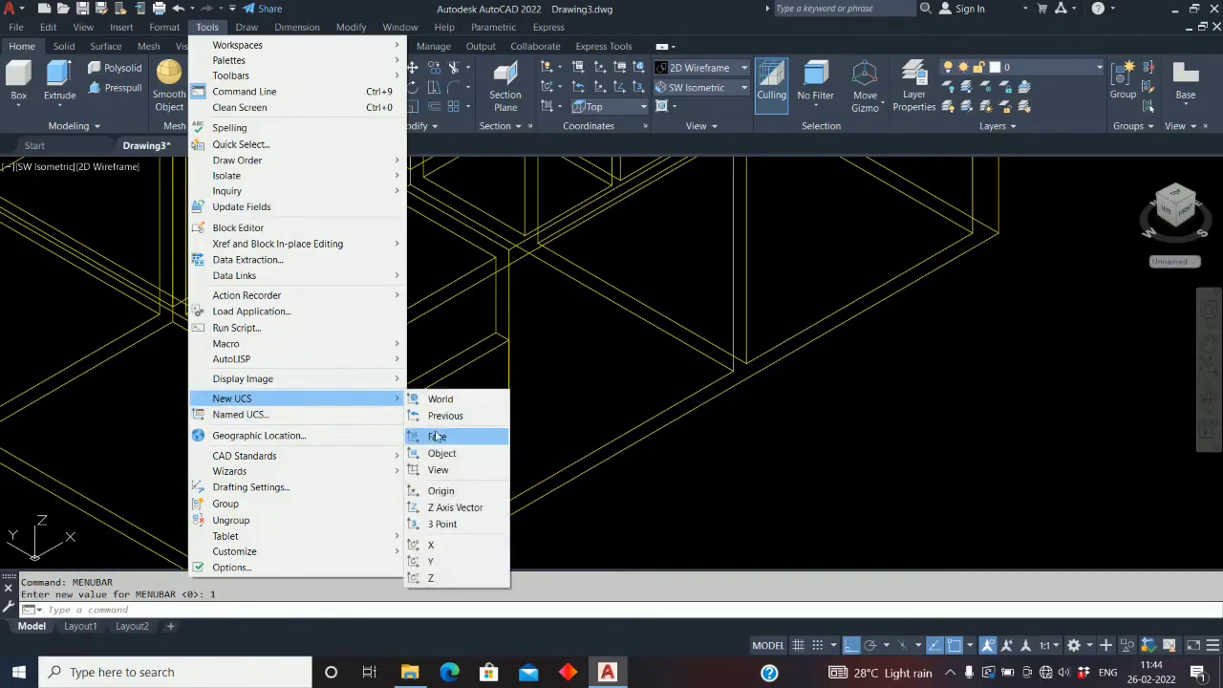
click(437, 436)
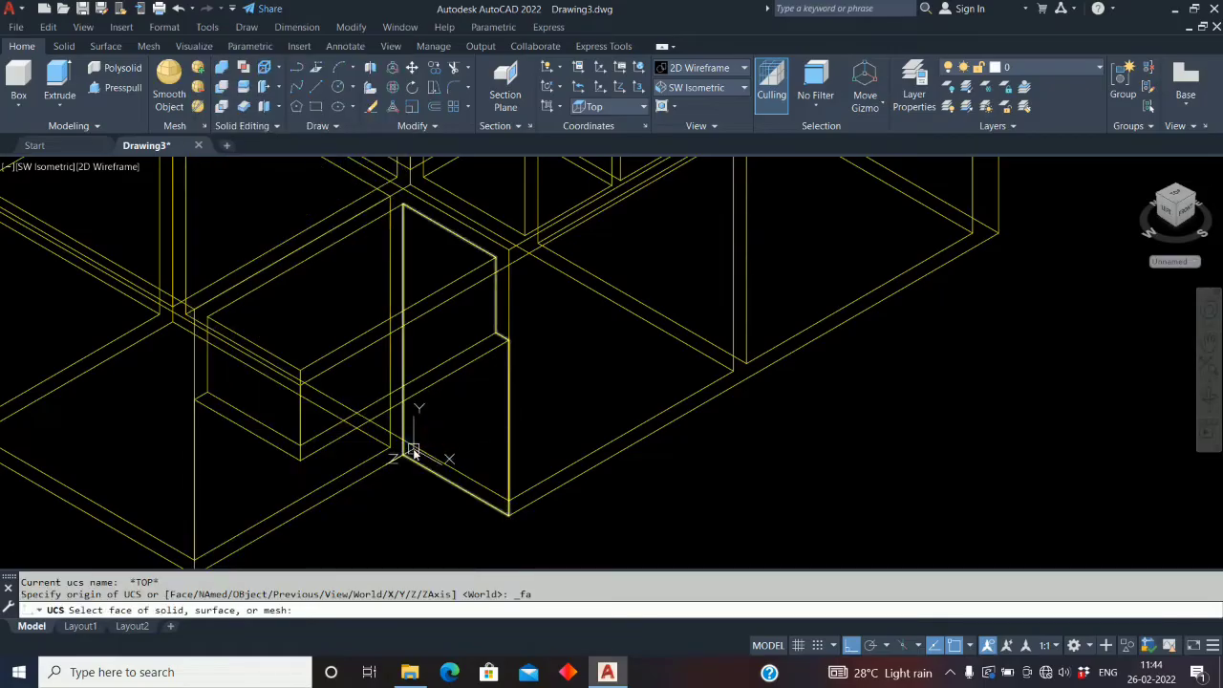
scroll(414, 454, up, 3)
click(394, 467)
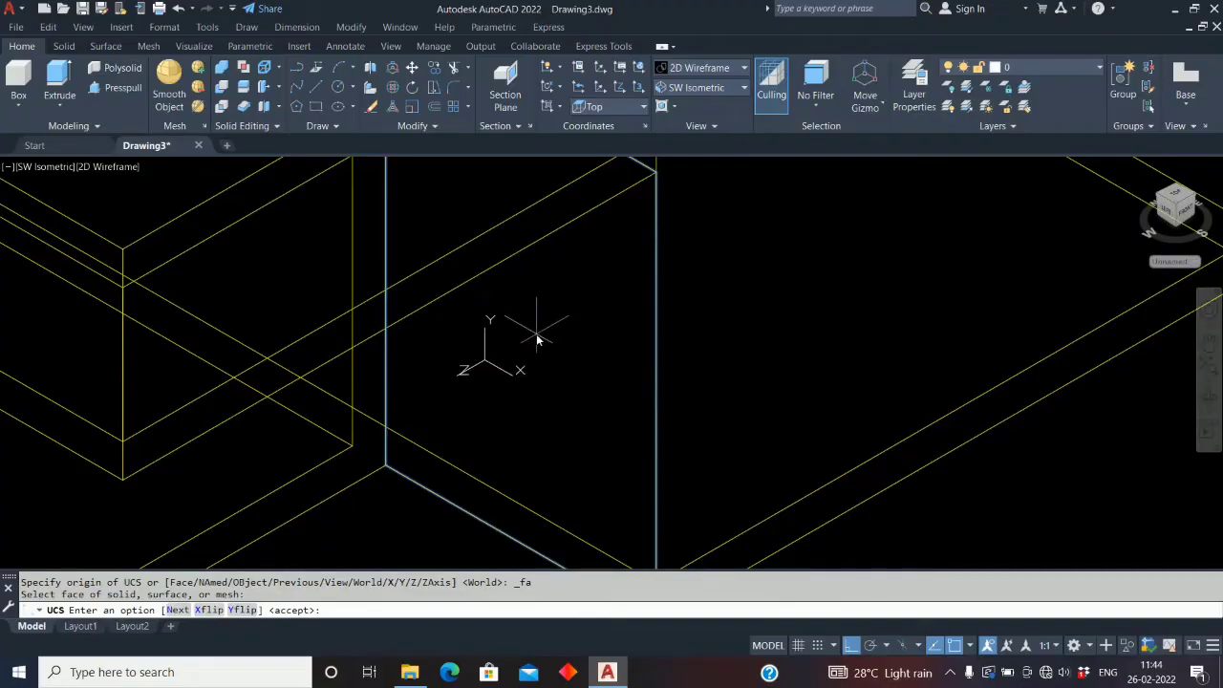
scroll(528, 382, down, 2)
middle_drag(518, 423, 456, 421)
scroll(430, 399, down, 2)
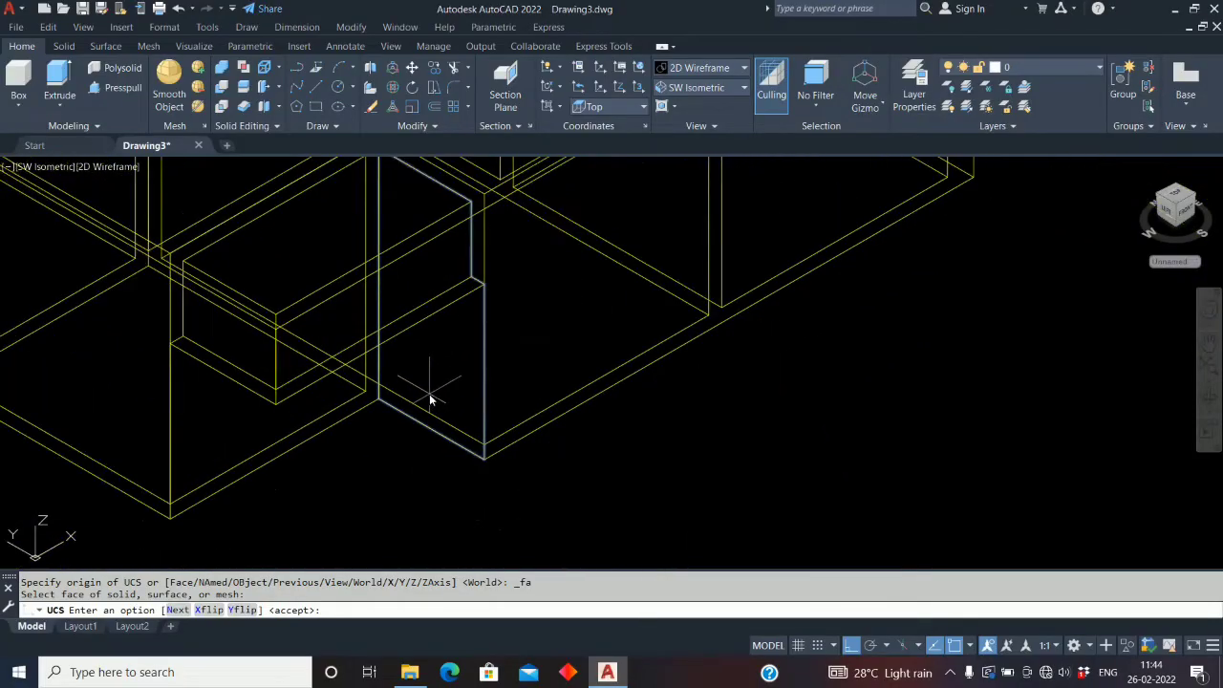
Draw an upright 1000 by 2100 rectangle in the empty space in front of the walls
click(316, 106)
click(733, 499)
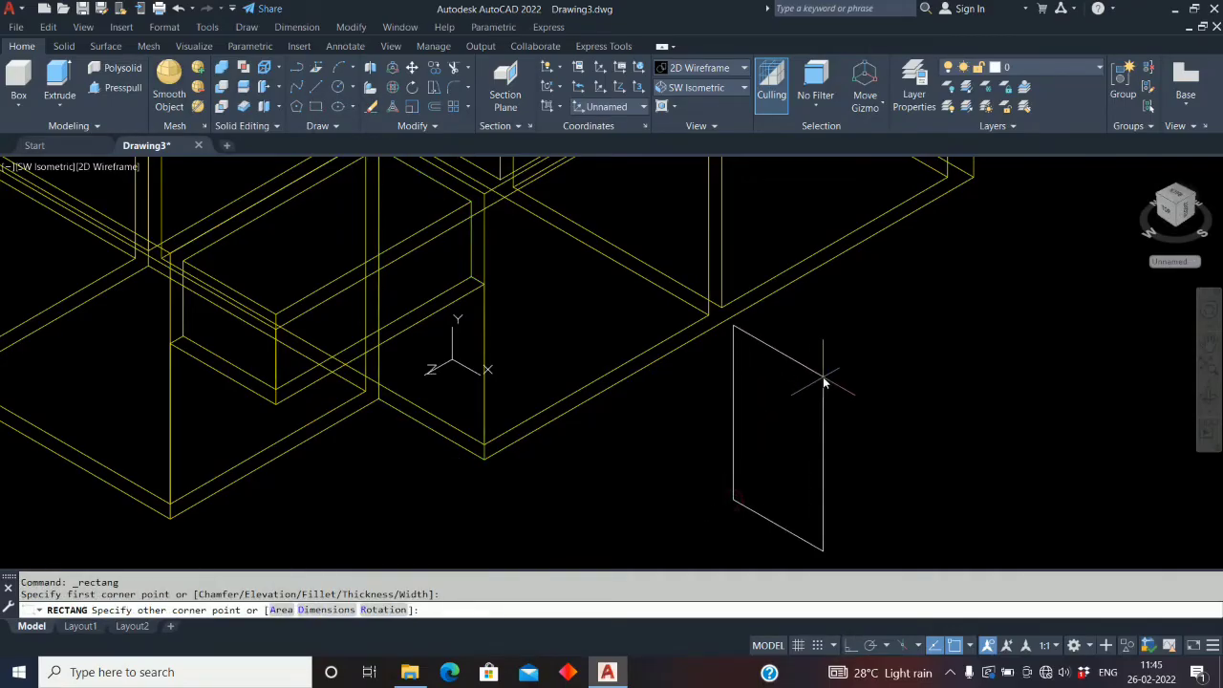
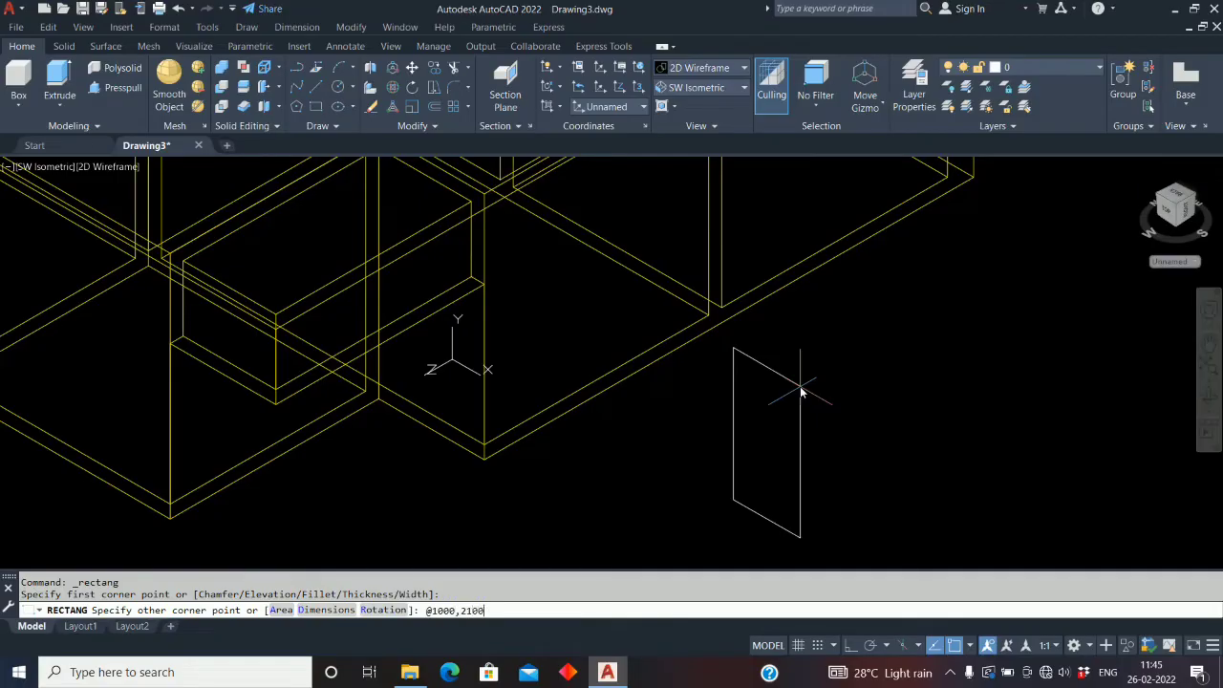
key(Return)
key(F8)
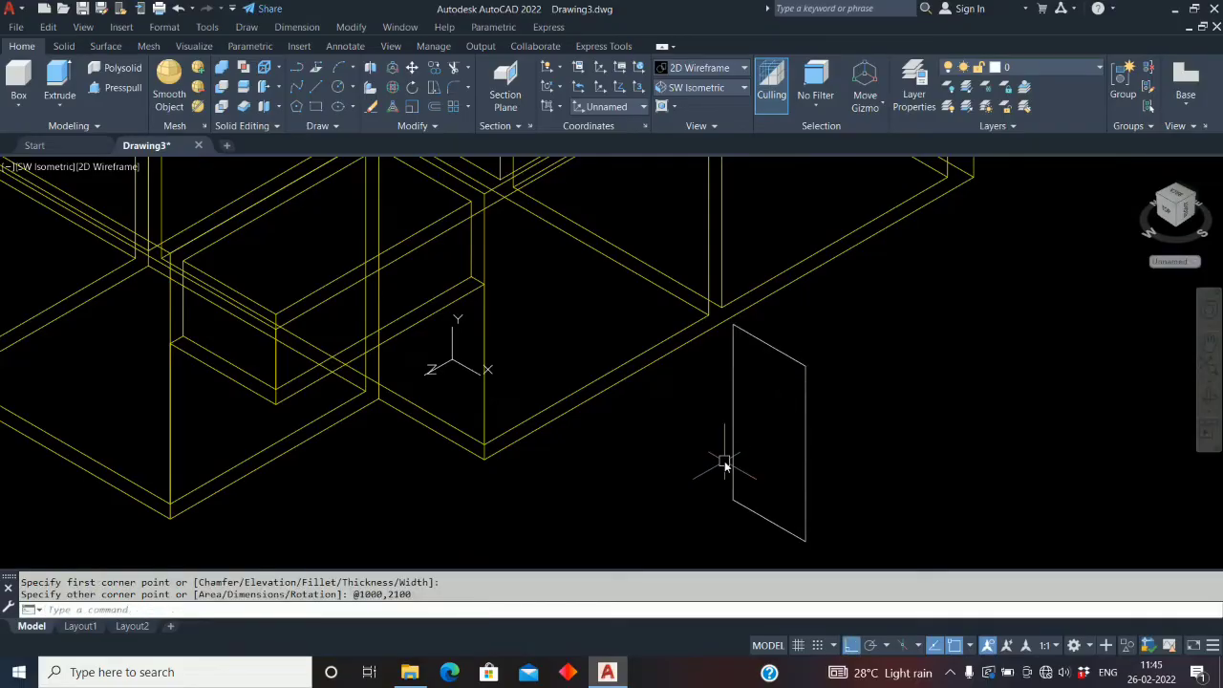
Extrude the upright 1000 by 2100 rectangle by 200 to form a door-opening solid
middle_drag(740, 475, 717, 485)
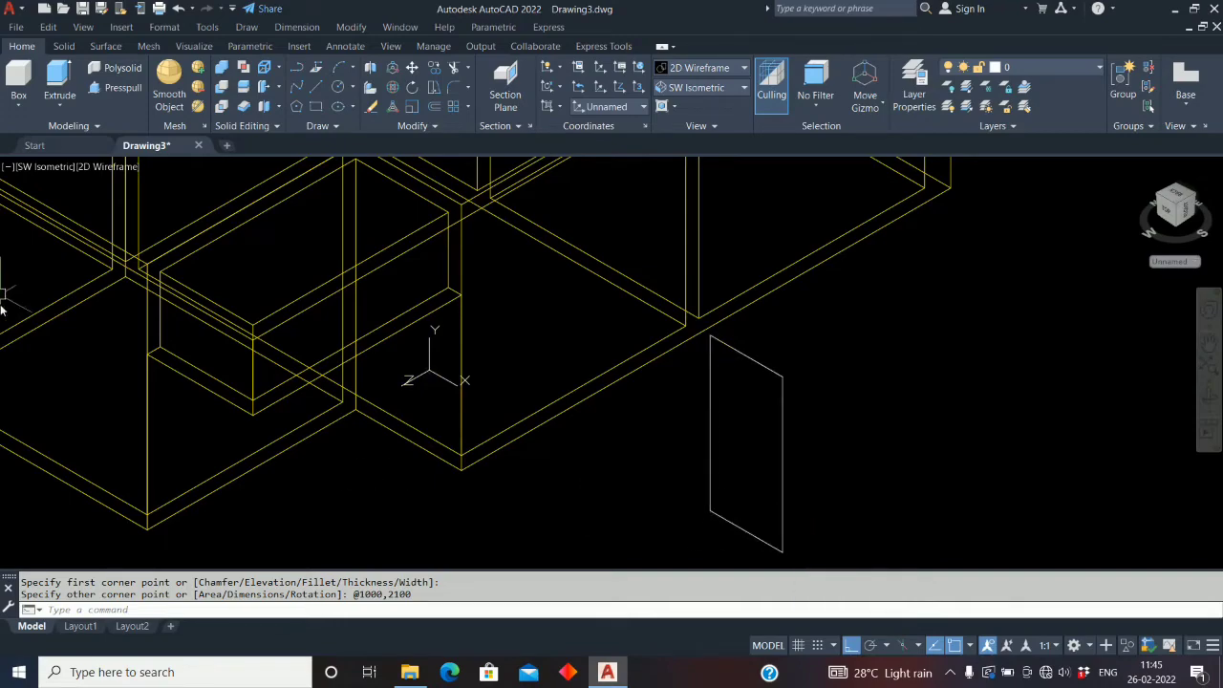
click(48, 95)
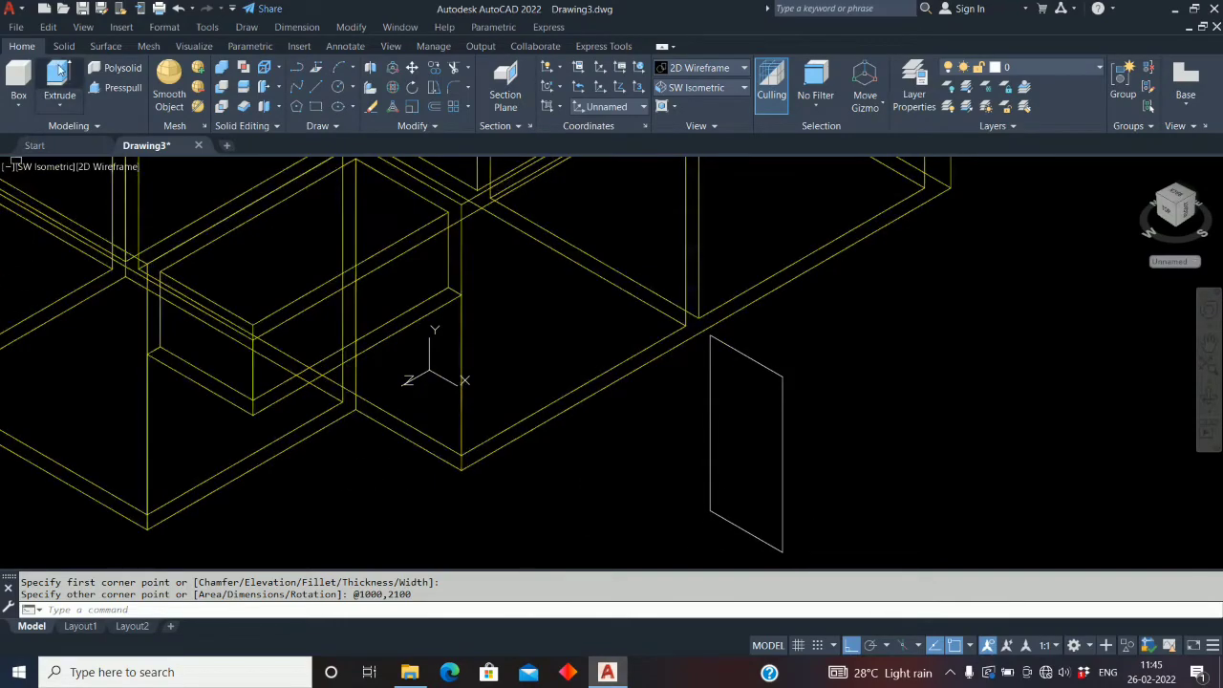
click(785, 510)
right_click(784, 508)
click(865, 516)
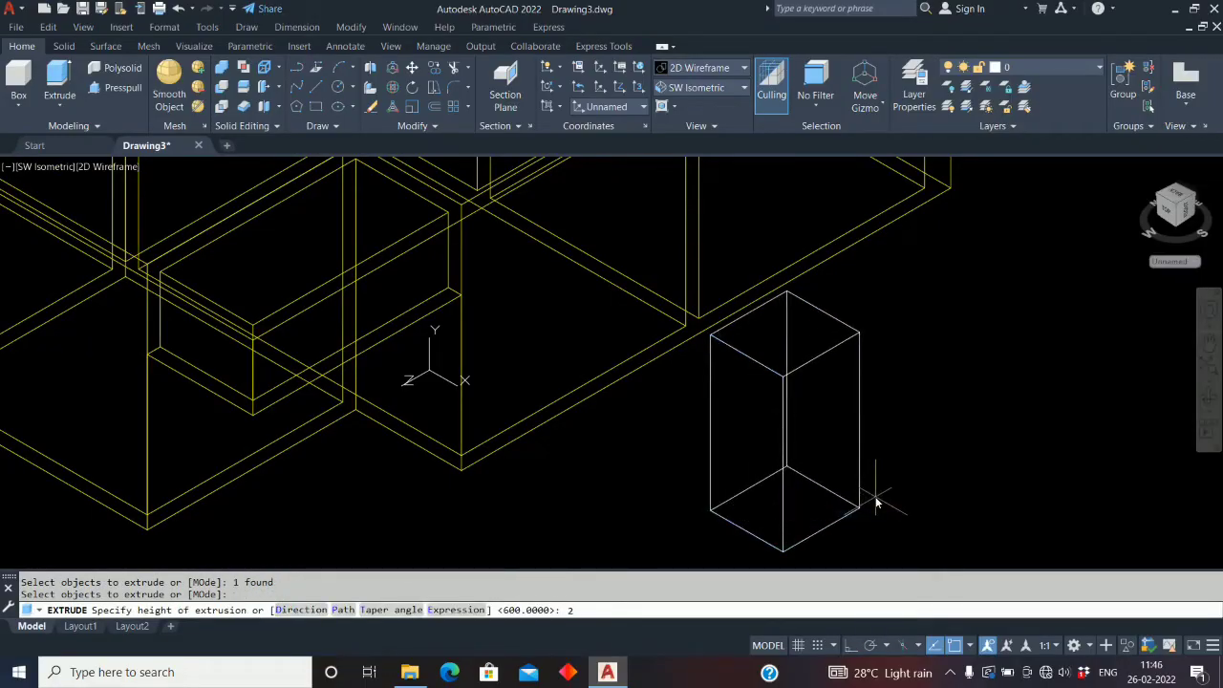
key(Return)
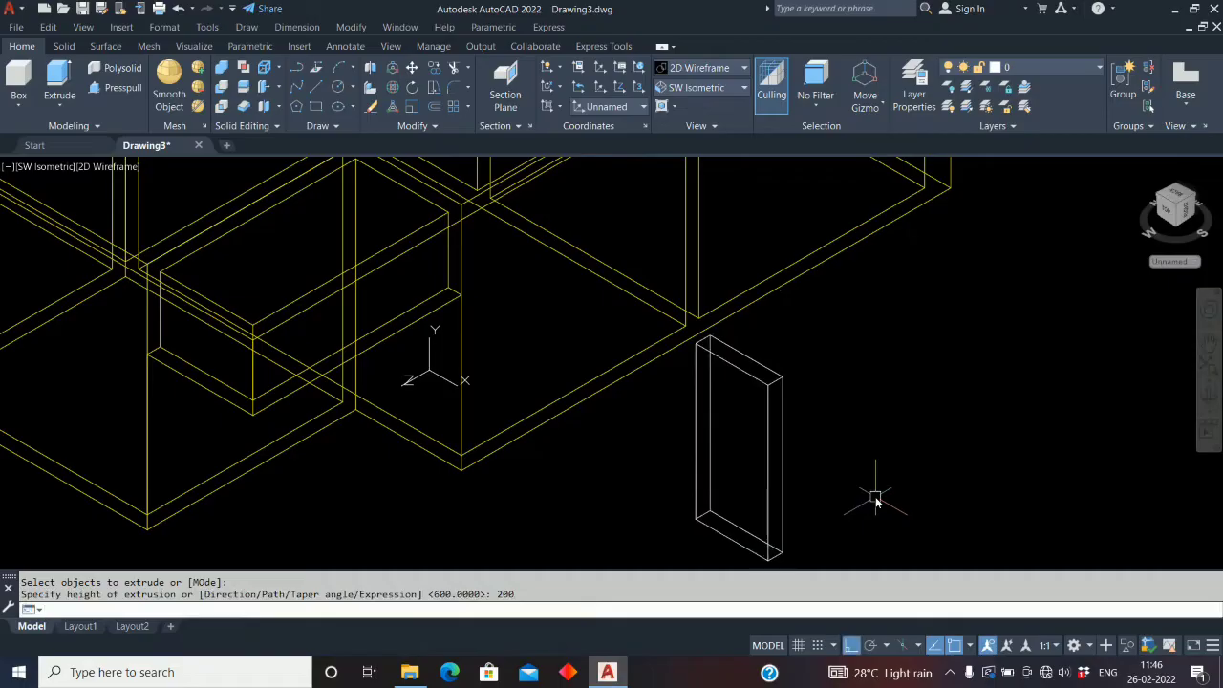
Move the door-opening solid by its lower outer corner to the bottom wall corner beside the porch
middle_click(525, 481)
middle_click(525, 480)
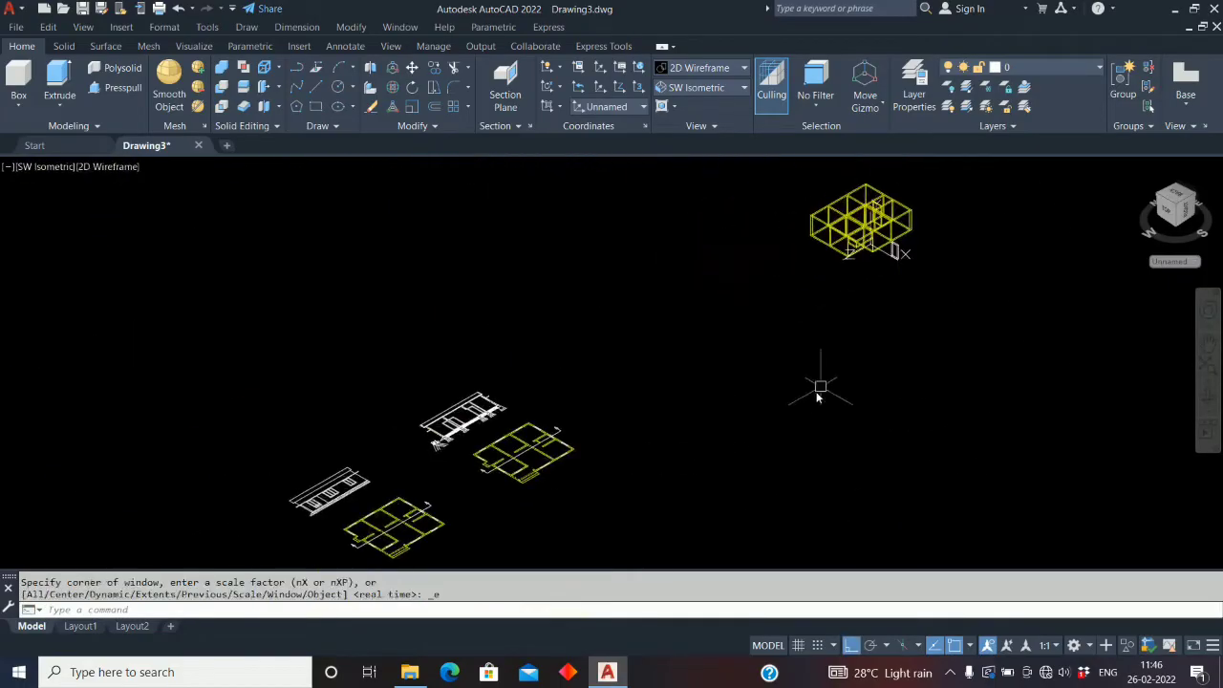
scroll(897, 229, up, 5)
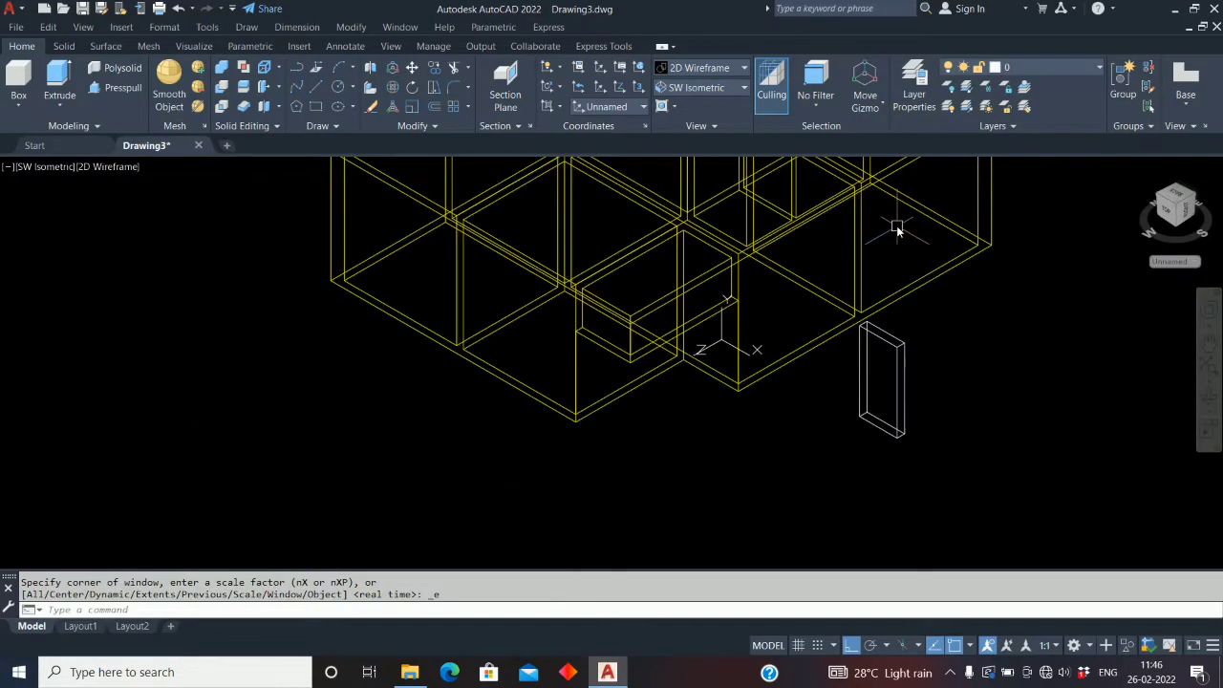
middle_drag(898, 400, 835, 434)
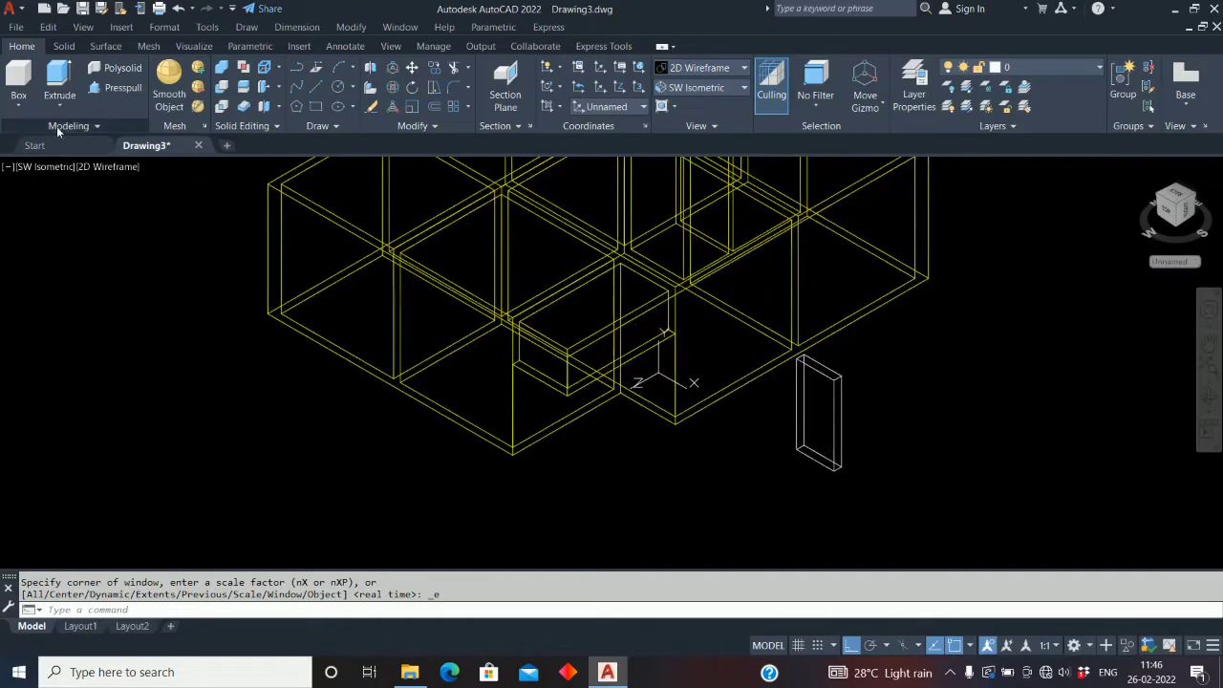
text(m)
key(Return)
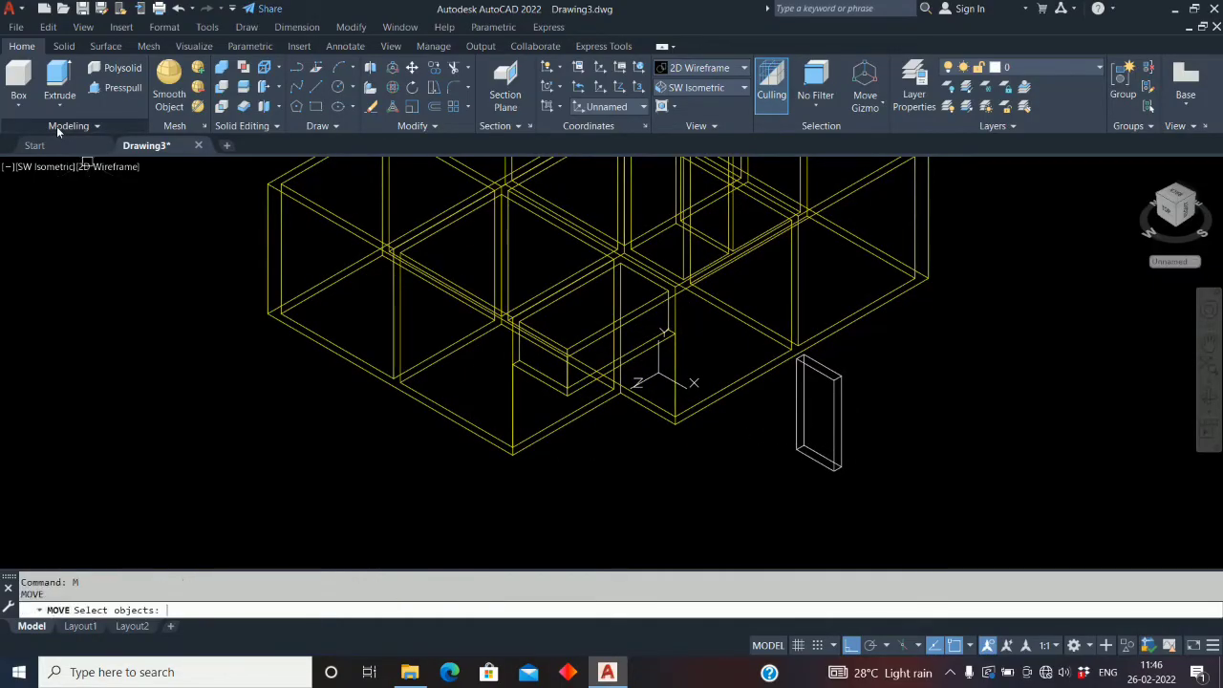
click(800, 445)
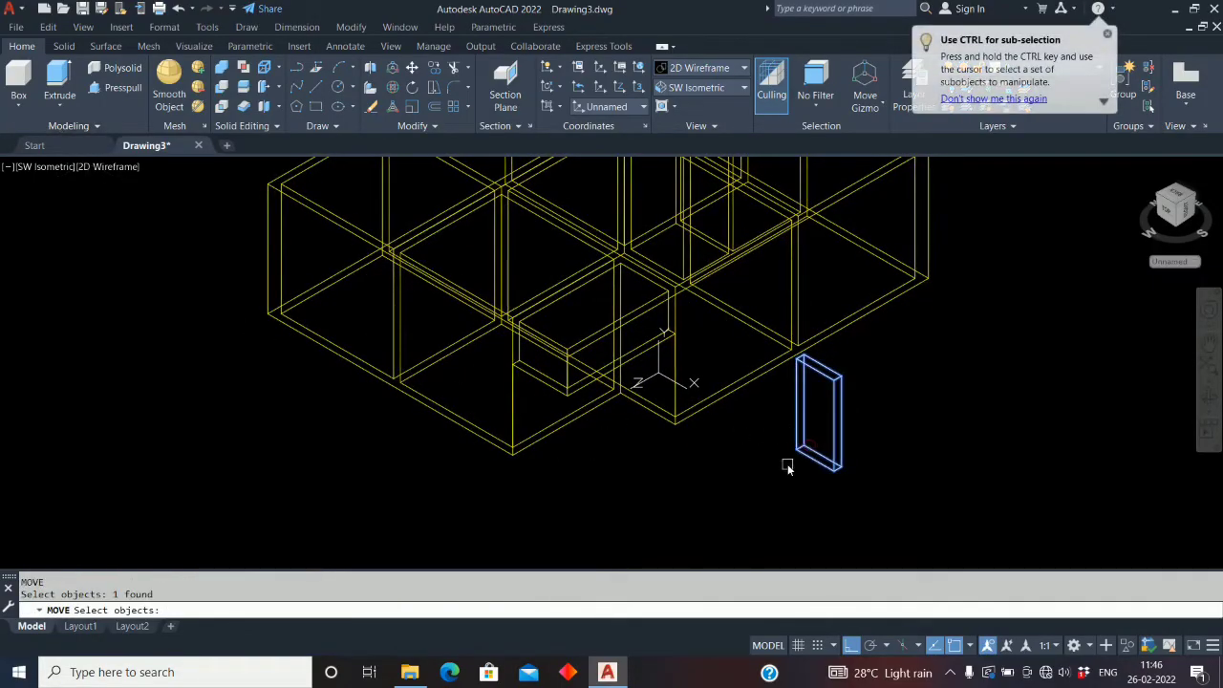
key(Return)
scroll(783, 447, up, 5)
click(786, 439)
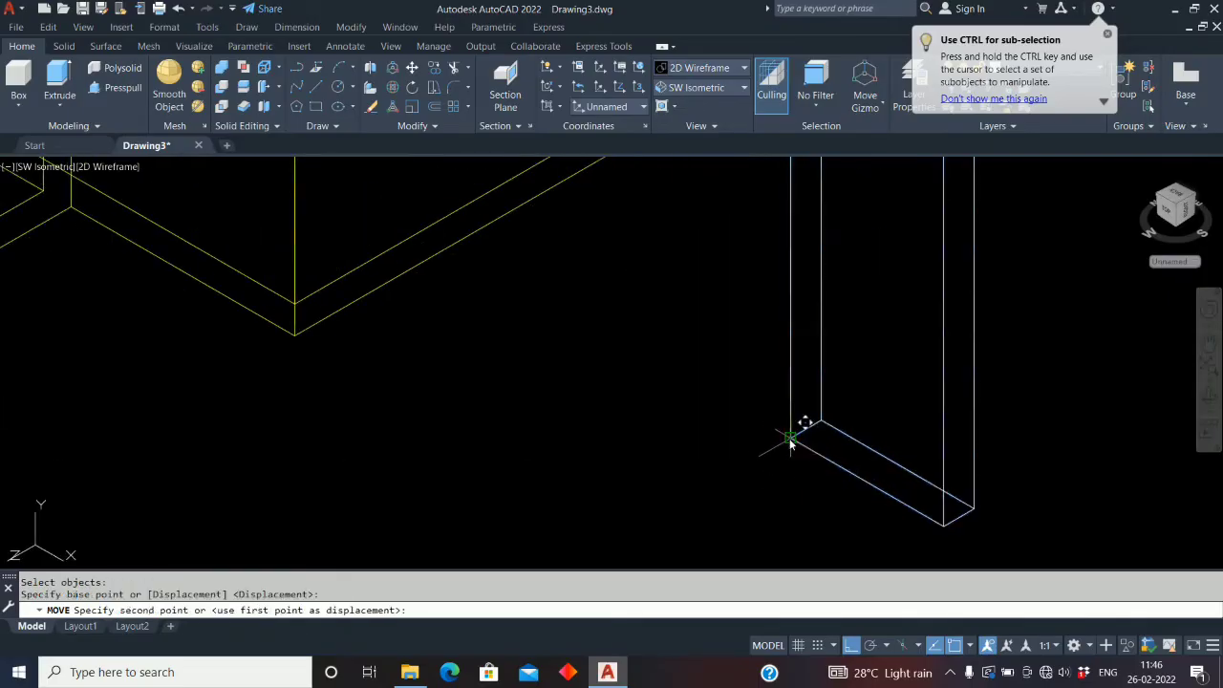
scroll(669, 459, down, 7)
scroll(573, 411, up, 3)
click(510, 351)
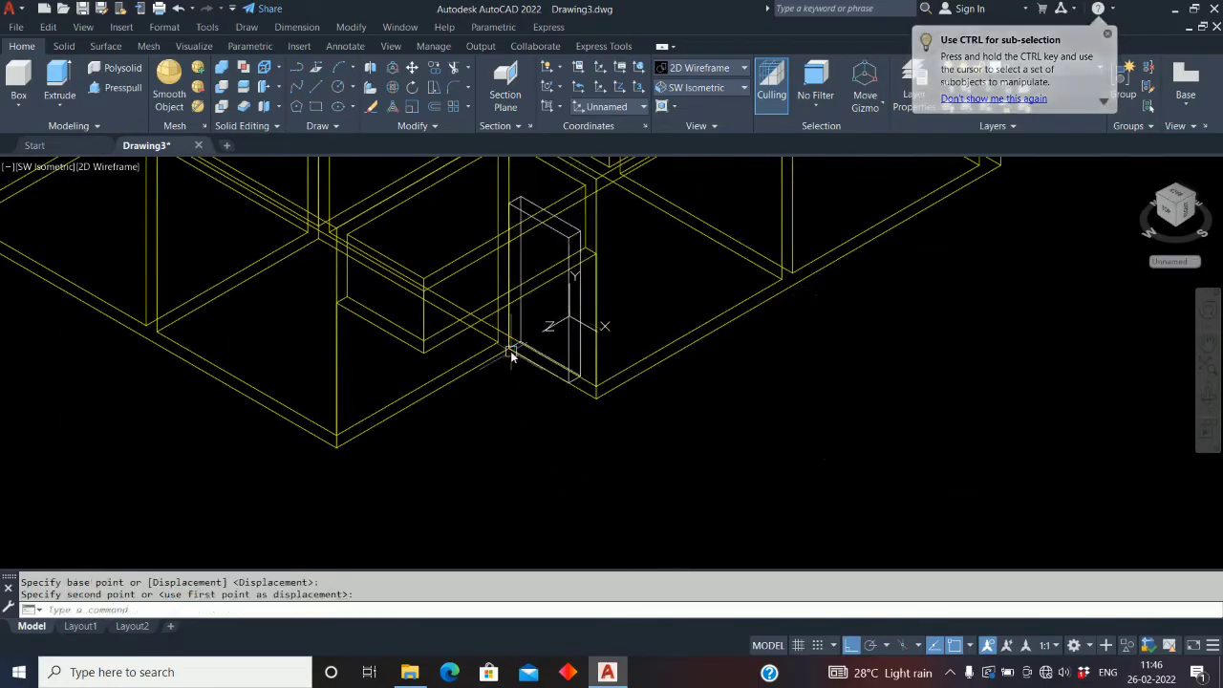
Shift the door-opening solid a short distance along the wall, away from the corner beside the porch
scroll(545, 407, up, 3)
middle_drag(545, 407, 521, 460)
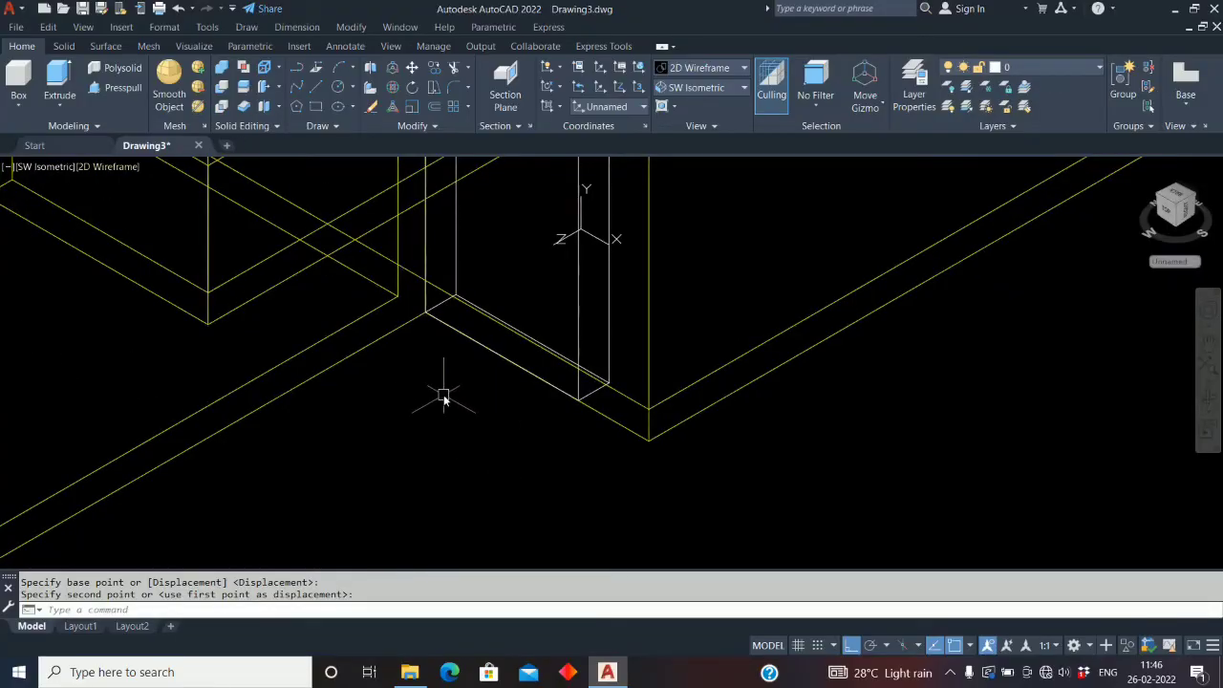
text(m)
key(Return)
click(579, 331)
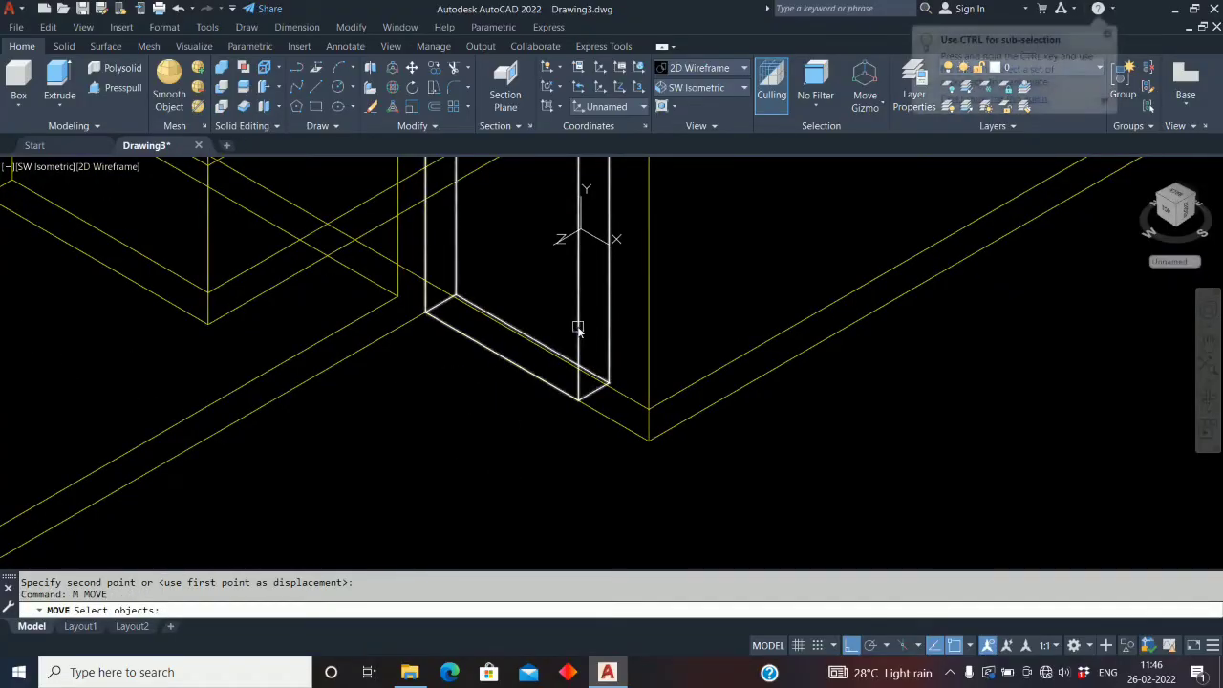
key(Return)
scroll(443, 328, up, 3)
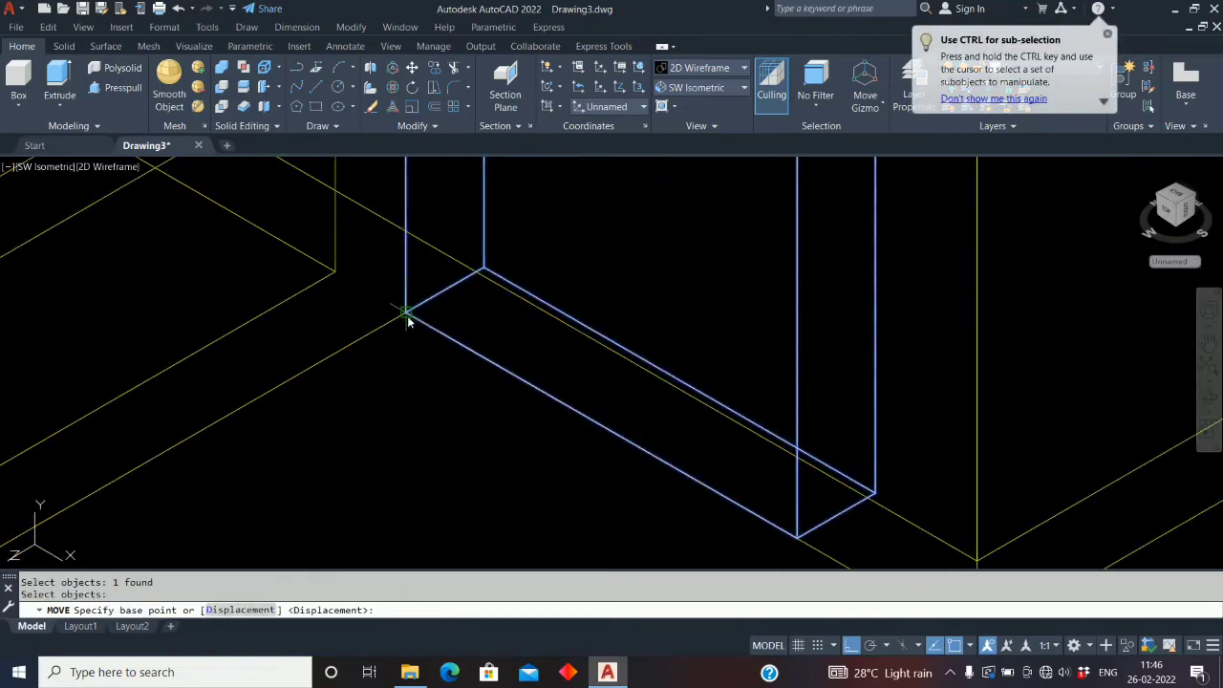
click(407, 317)
click(390, 350)
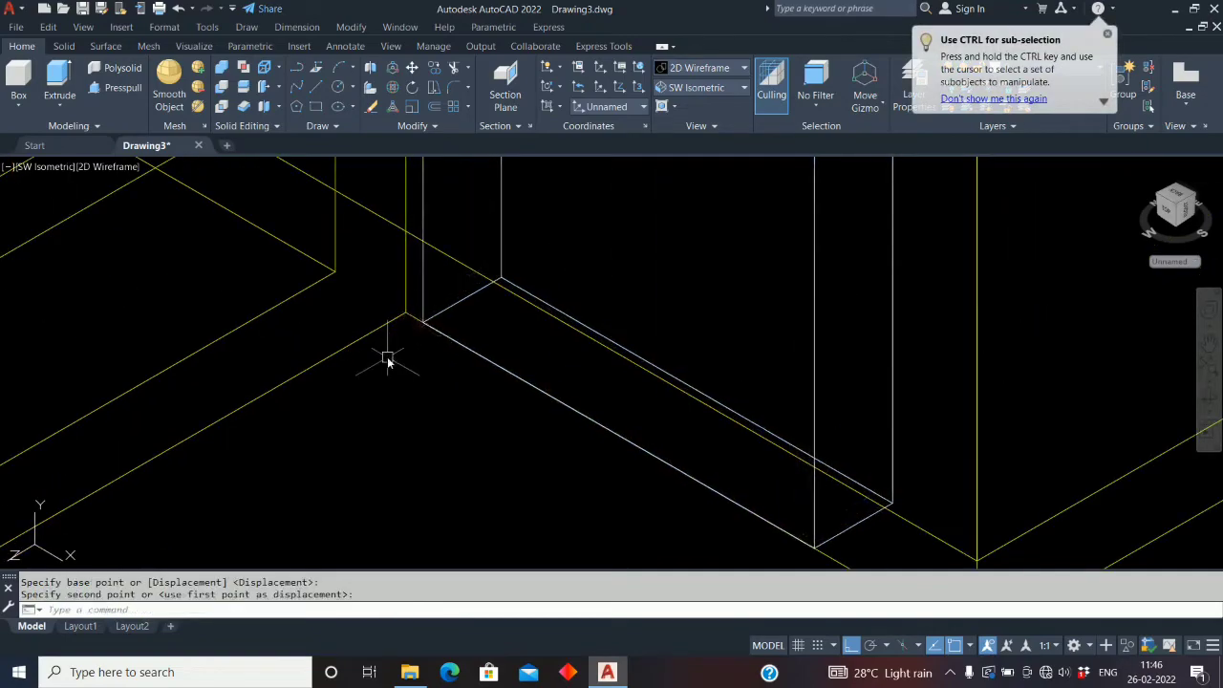
Subtract the door-opening solid from the walls to cut the doorway beside the porch
scroll(387, 356, down, 4)
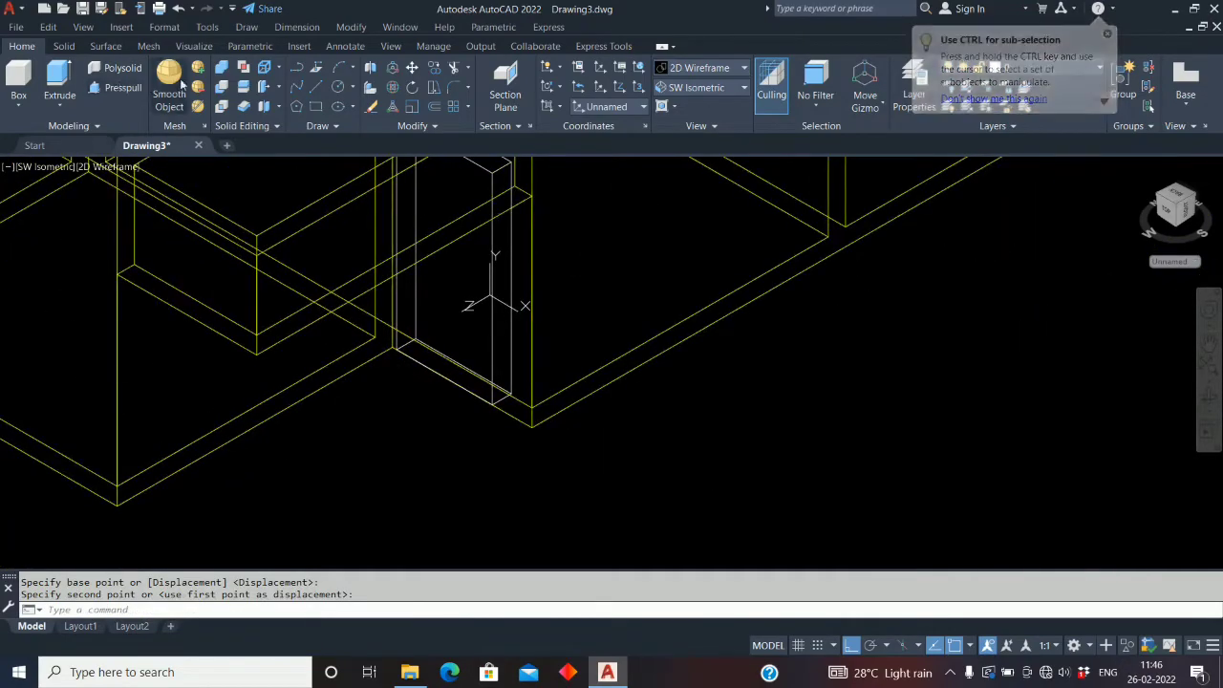
click(225, 107)
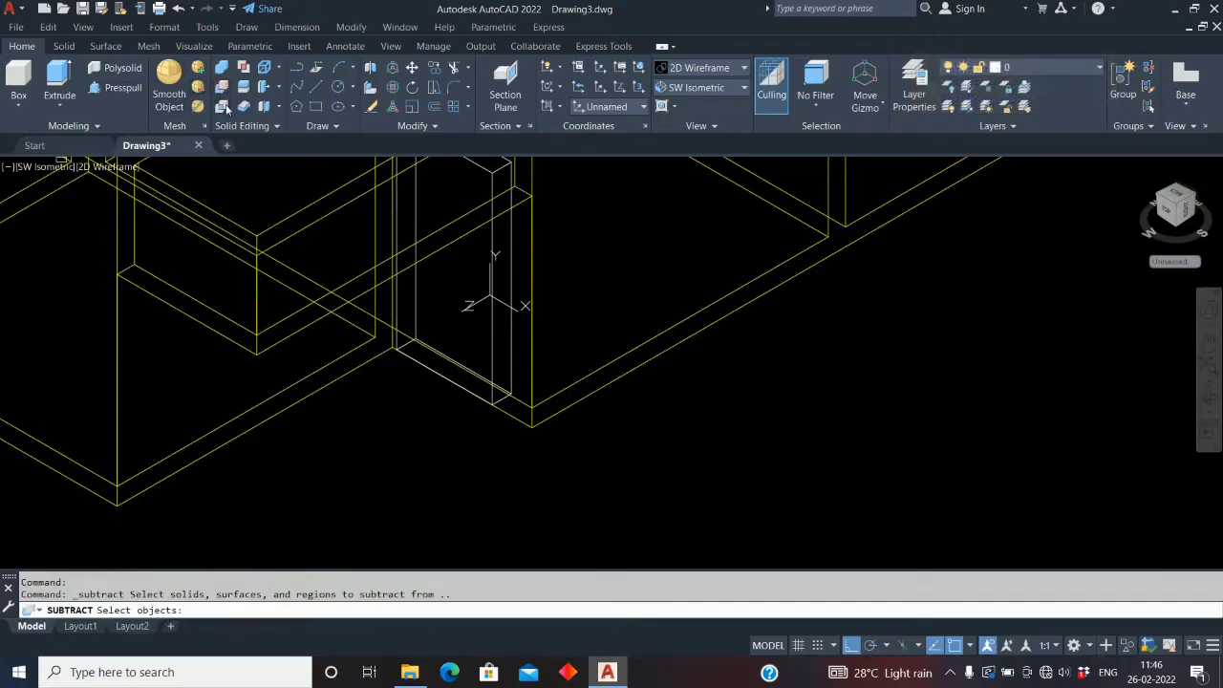
click(531, 402)
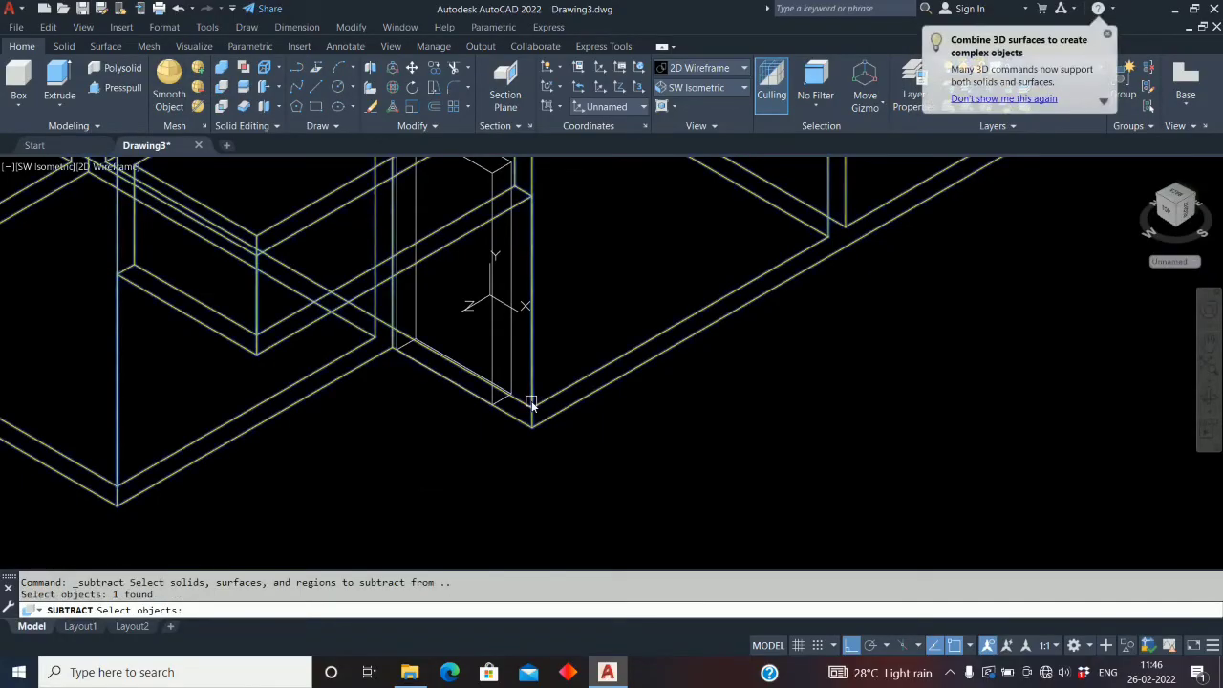
key(Return)
click(492, 350)
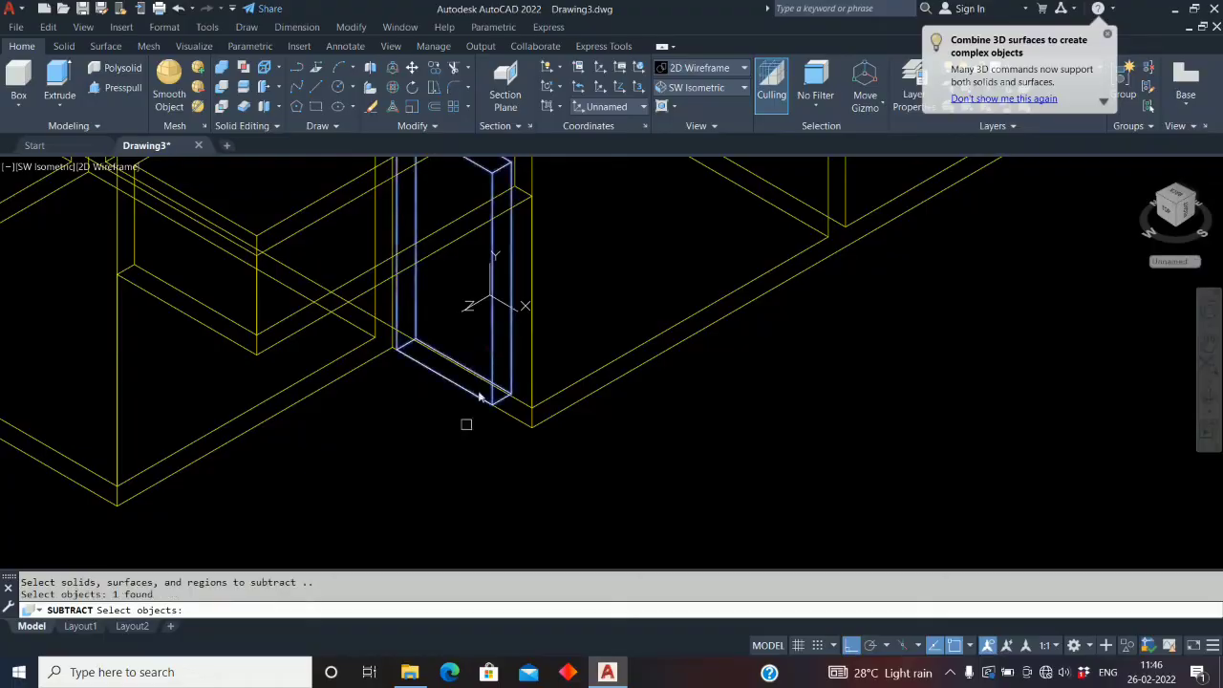
key(Return)
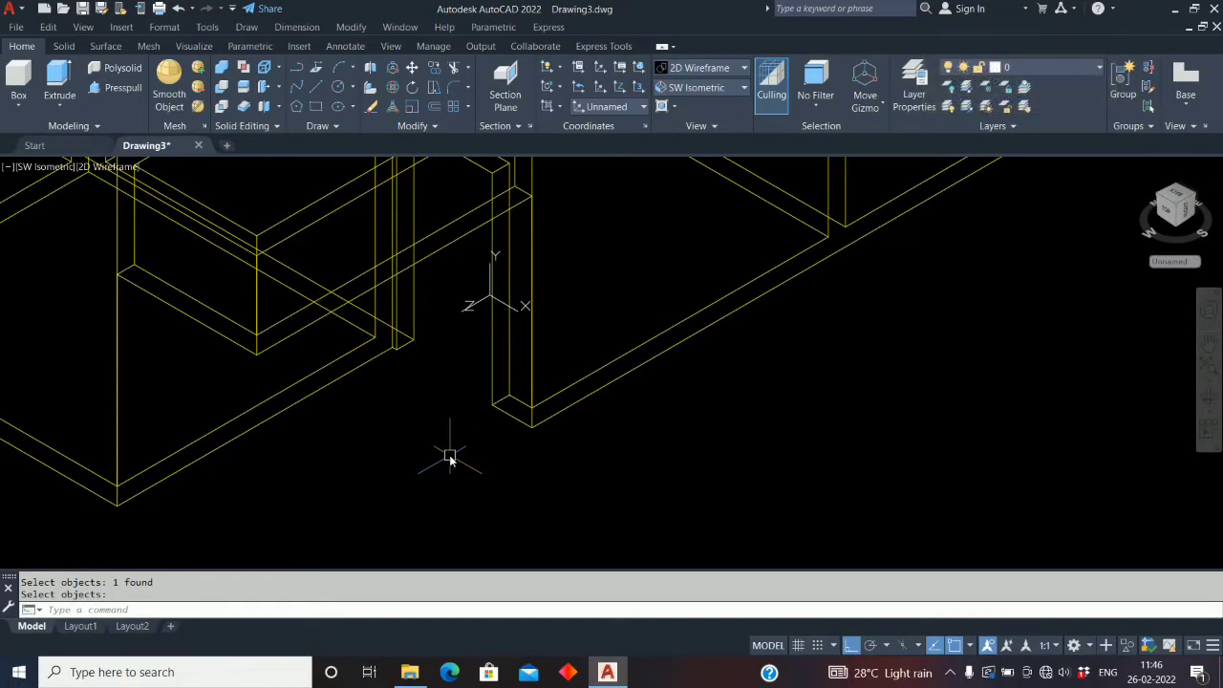
Examine the new doorway in the wall model and compare it with the door positions in the 2D floor plan
shift+middle_drag(331, 475, 458, 465)
scroll(459, 467, down, 8)
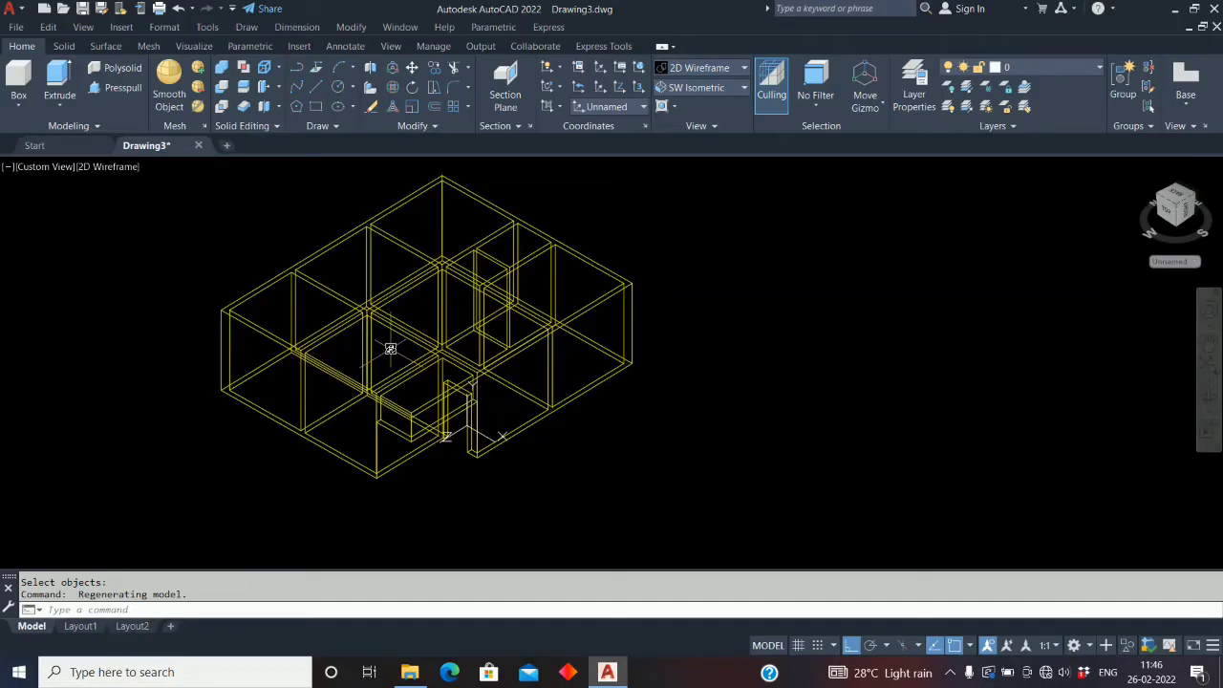
scroll(626, 382, down, 4)
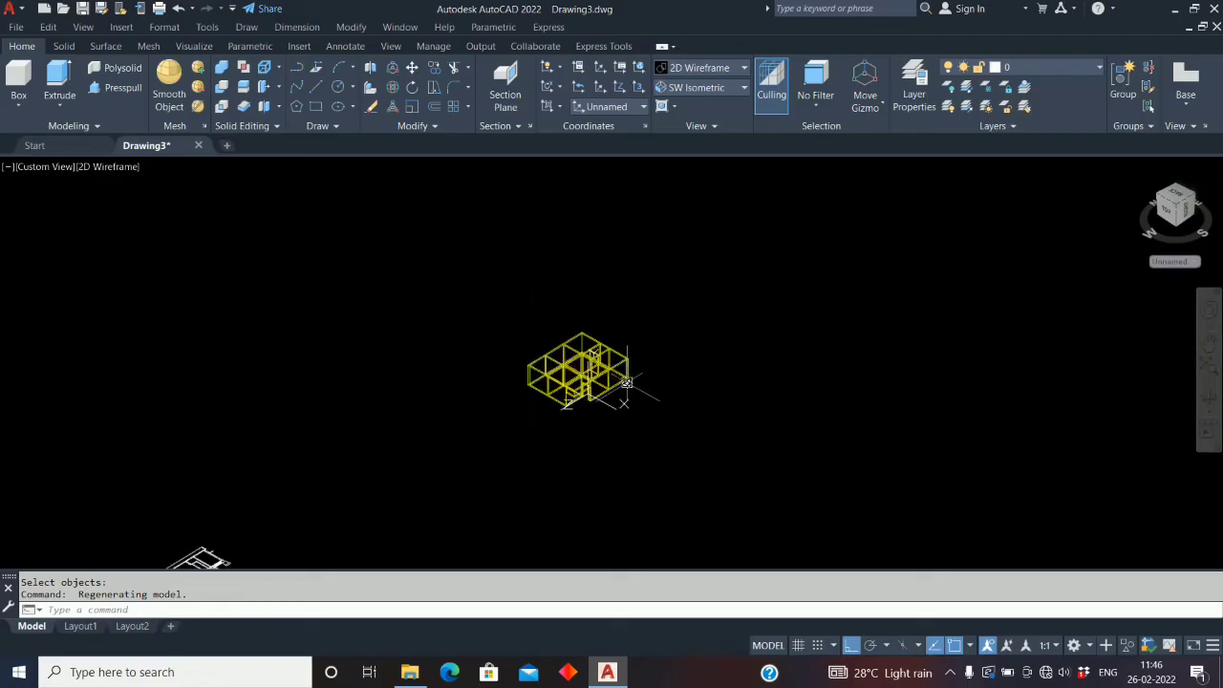
scroll(626, 383, down, 3)
scroll(459, 473, up, 5)
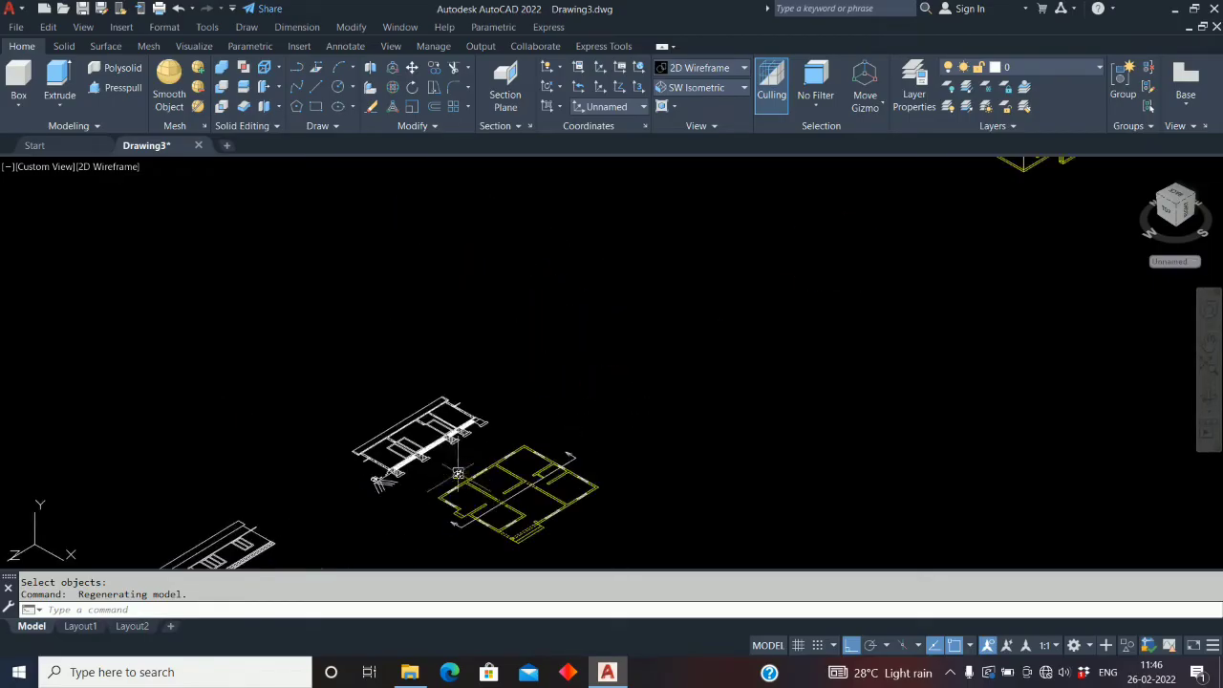
middle_drag(459, 473, 253, 588)
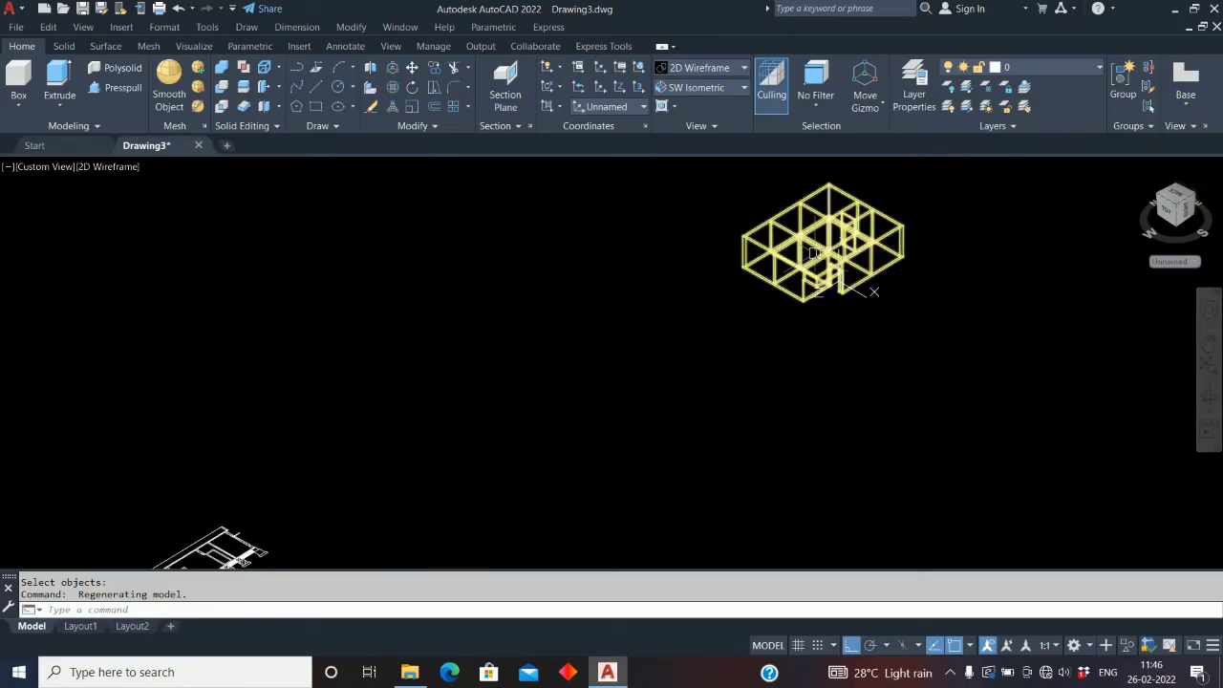
scroll(813, 254, up, 5)
scroll(625, 363, down, 3)
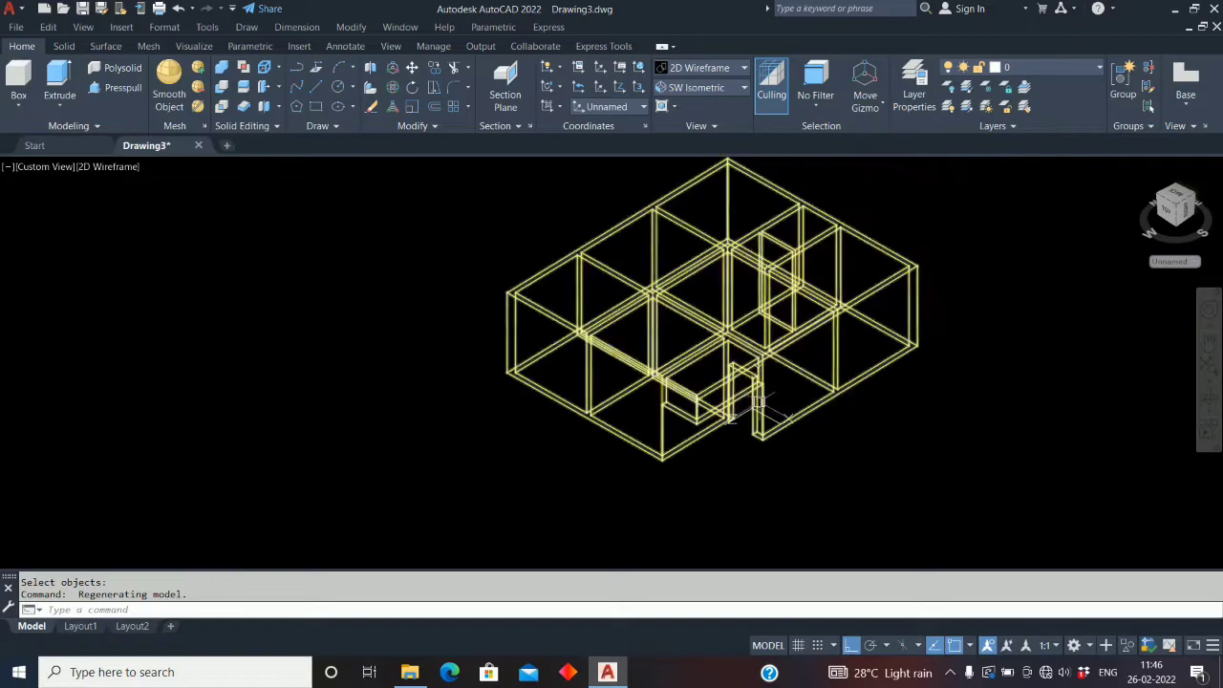
middle_drag(582, 424, 551, 459)
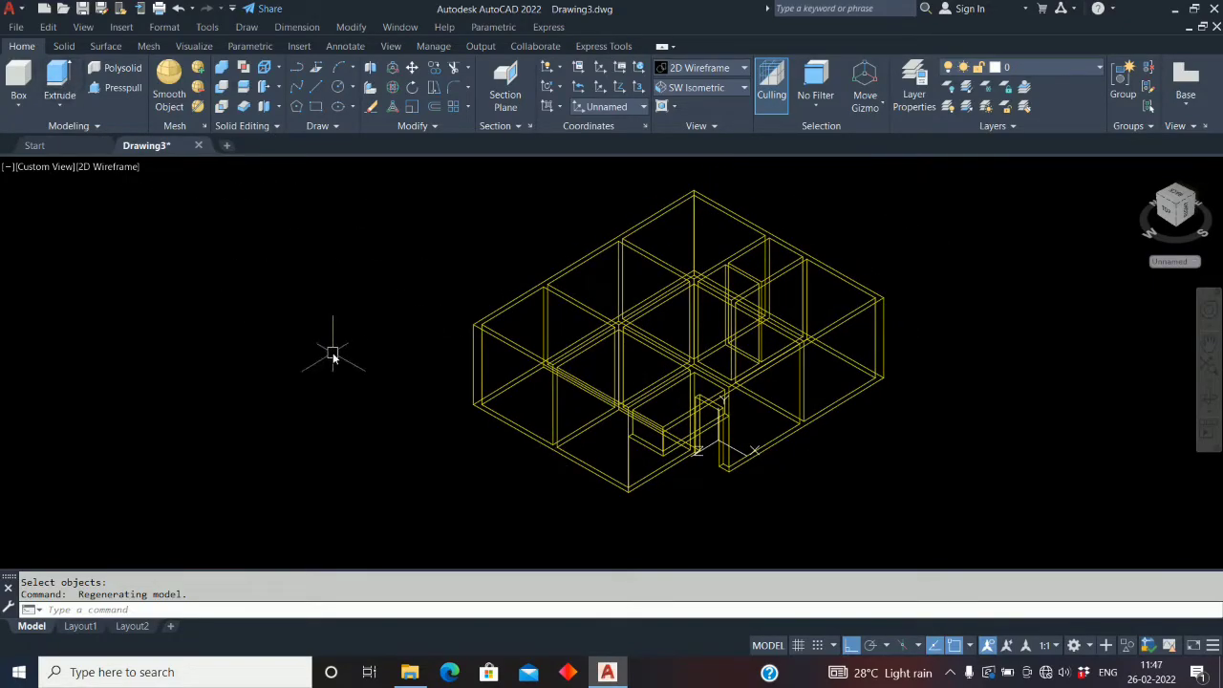
Draw an upright 900 by 2100 rectangle in the empty space beside the wall model
text(REC)
key(Return)
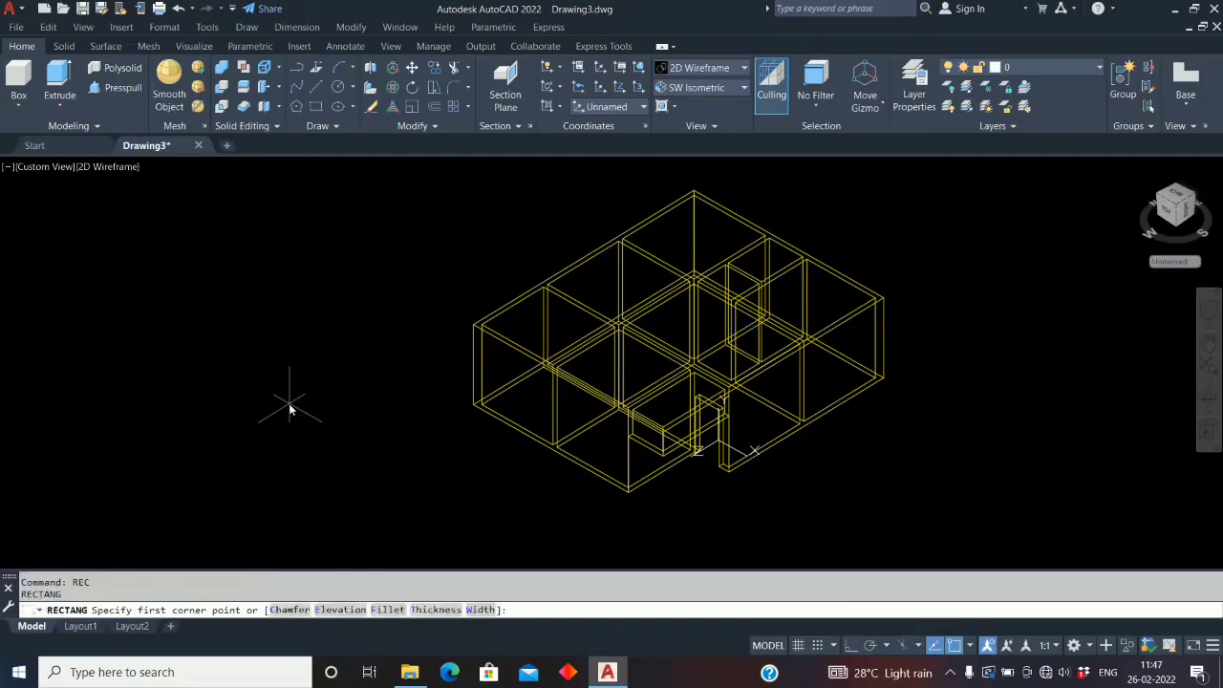
click(289, 404)
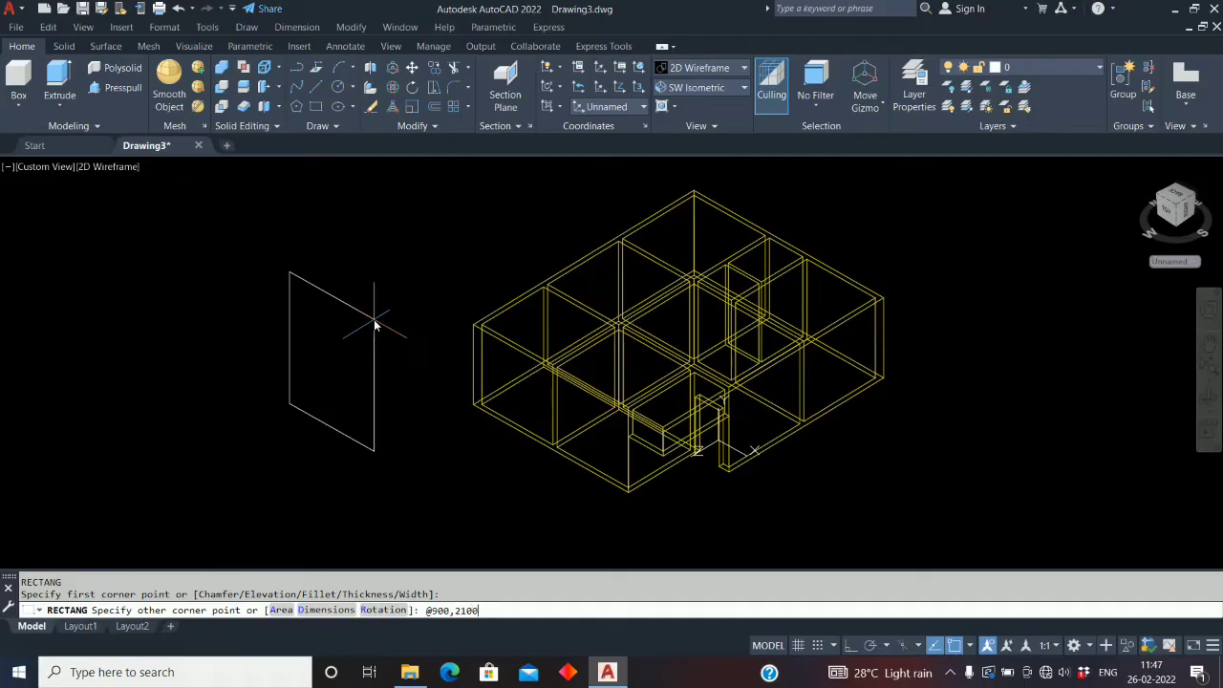
key(Return)
scroll(355, 381, up, 2)
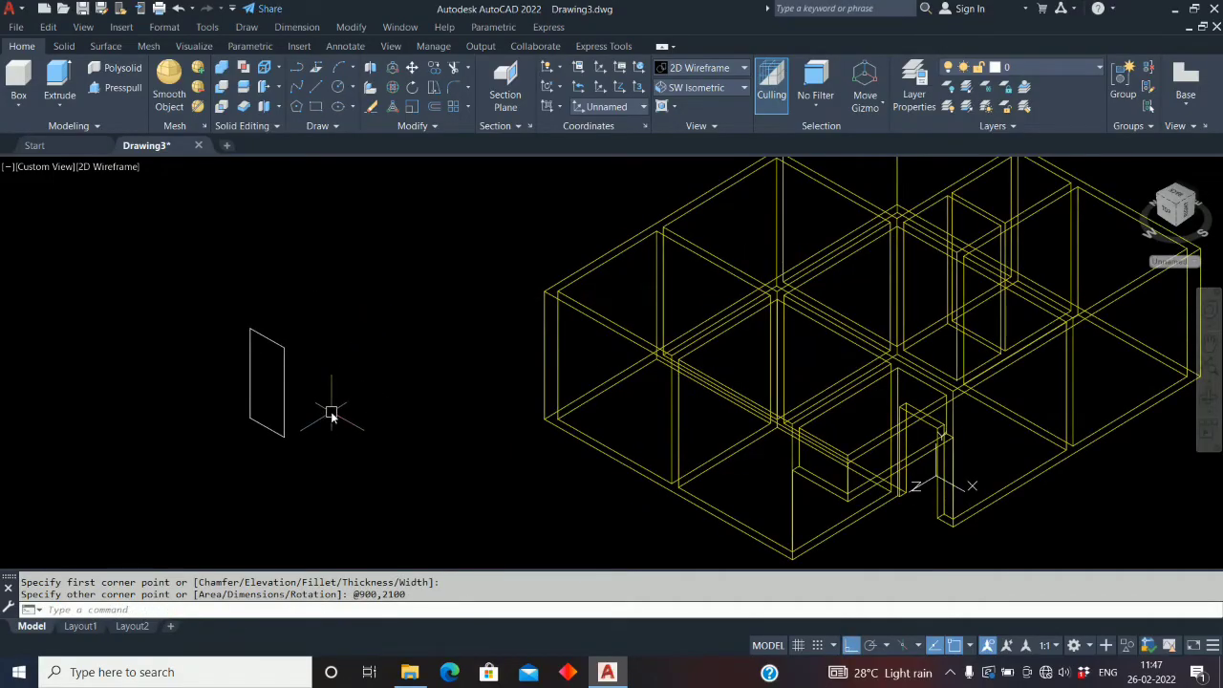
Move the 900 by 2100 rectangle by its lower corner to the bottom inner corner where the walls meet
text(m)
key(Return)
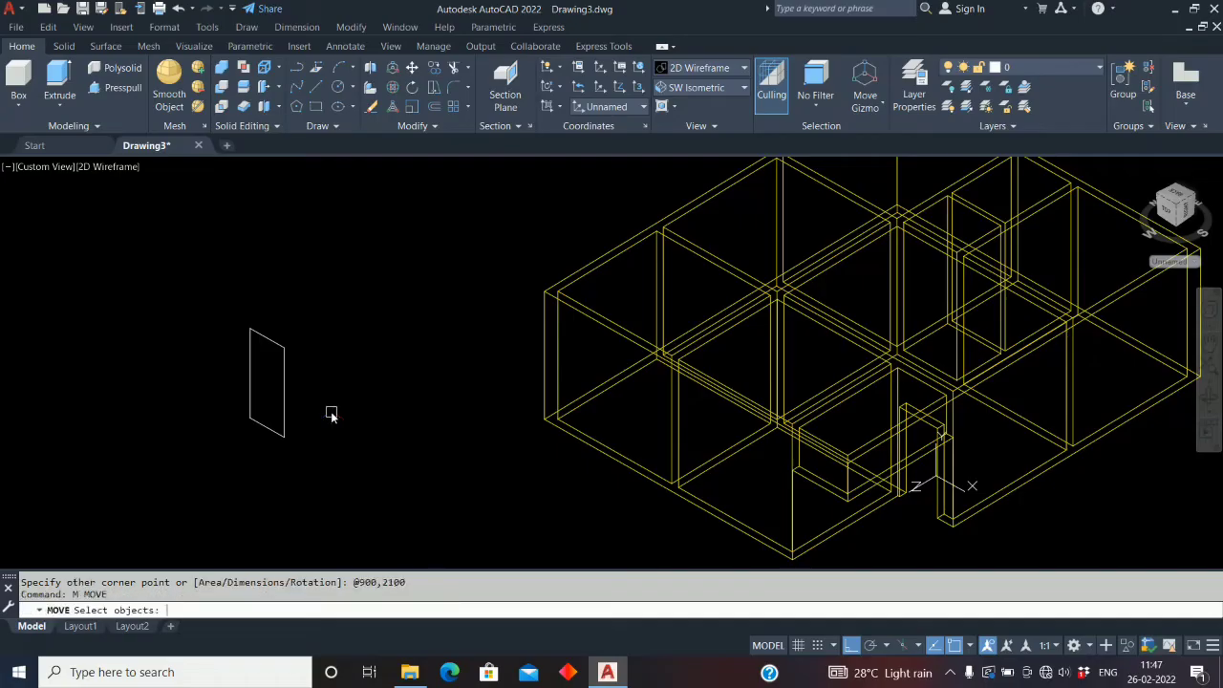
click(273, 430)
key(Return)
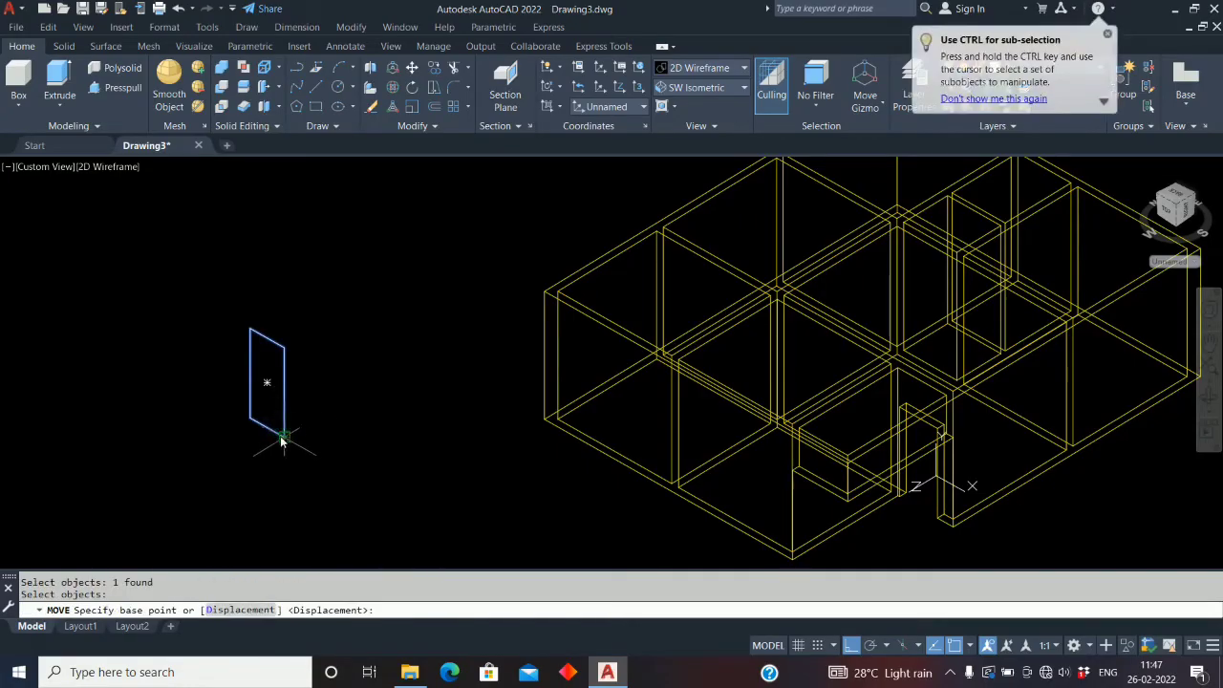
click(282, 437)
scroll(667, 493, up, 4)
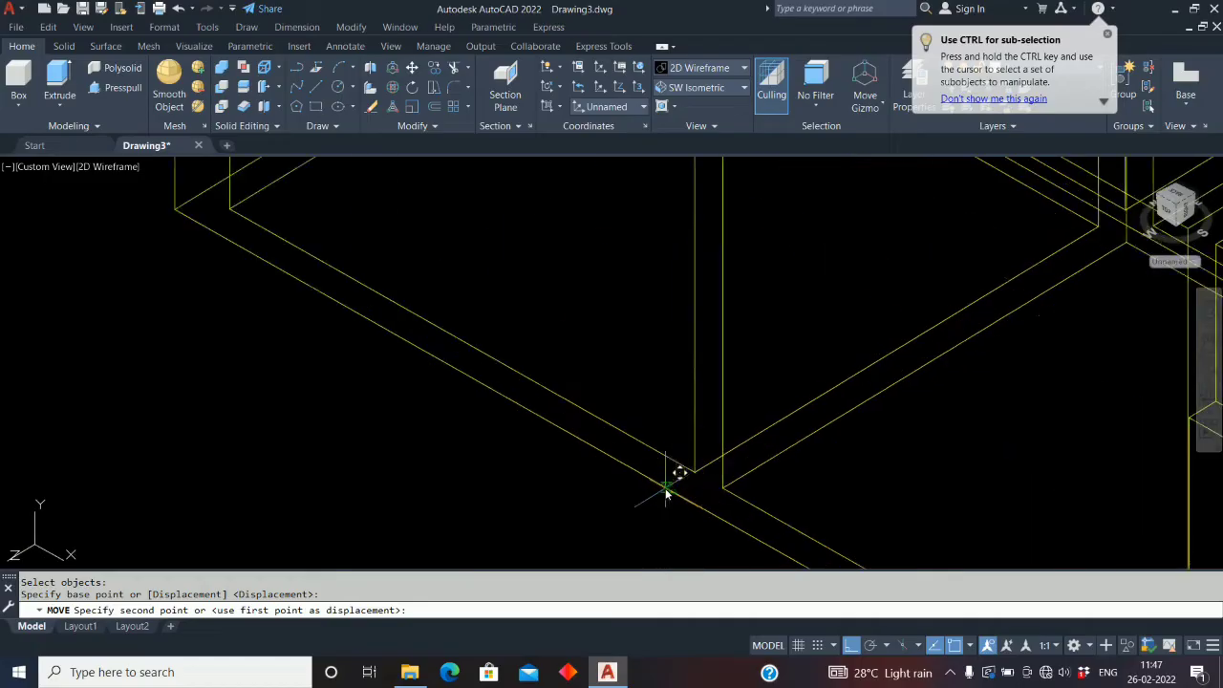
click(694, 470)
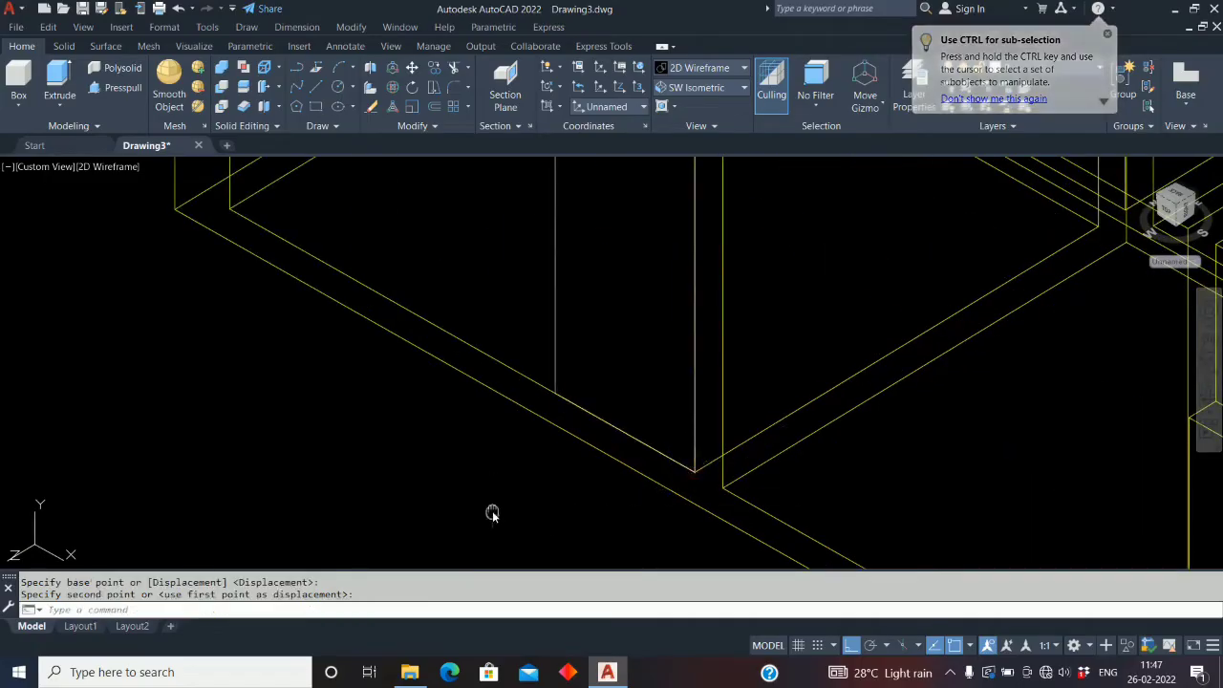
Shift the 900 by 2100 rectangle a short distance along the wall, away from the inner corner
middle_drag(492, 513, 438, 555)
scroll(611, 468, up, 2)
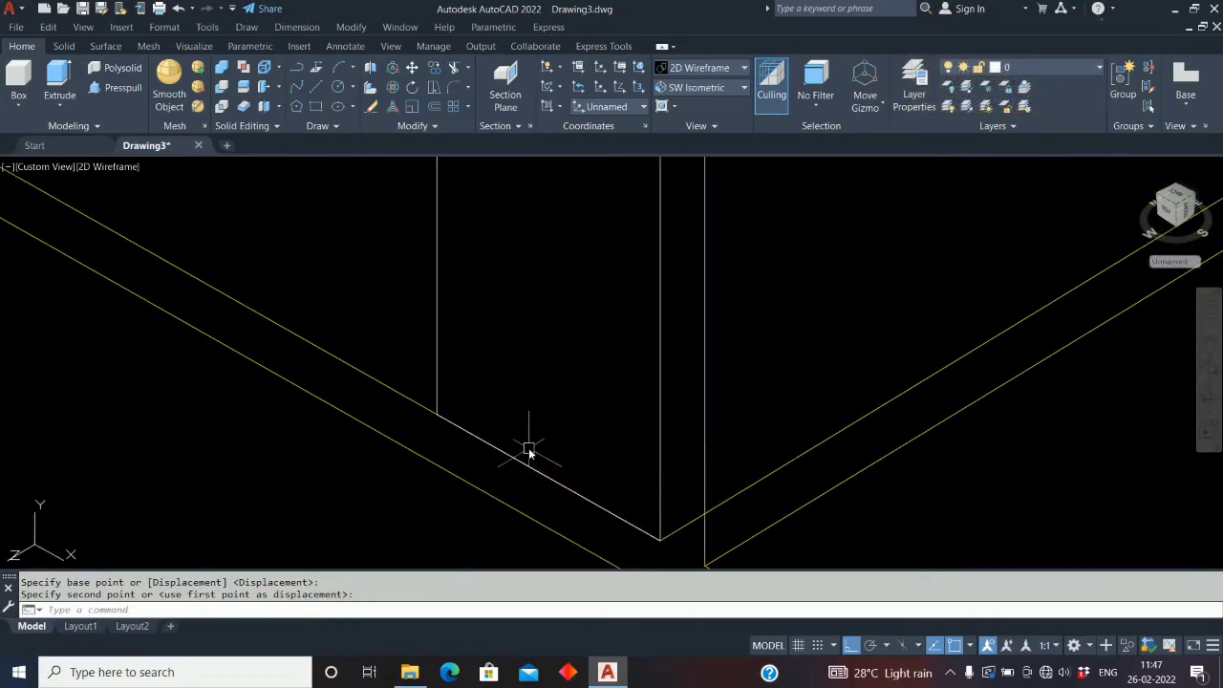
text(m)
key(Return)
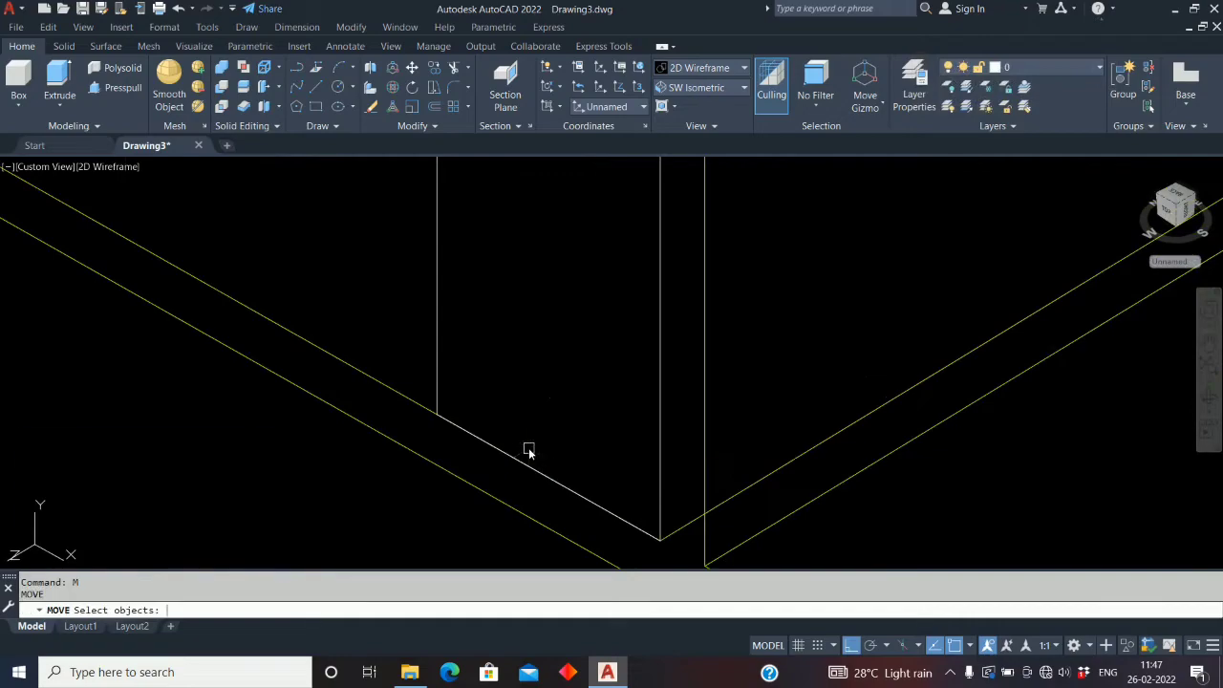
click(440, 375)
key(Return)
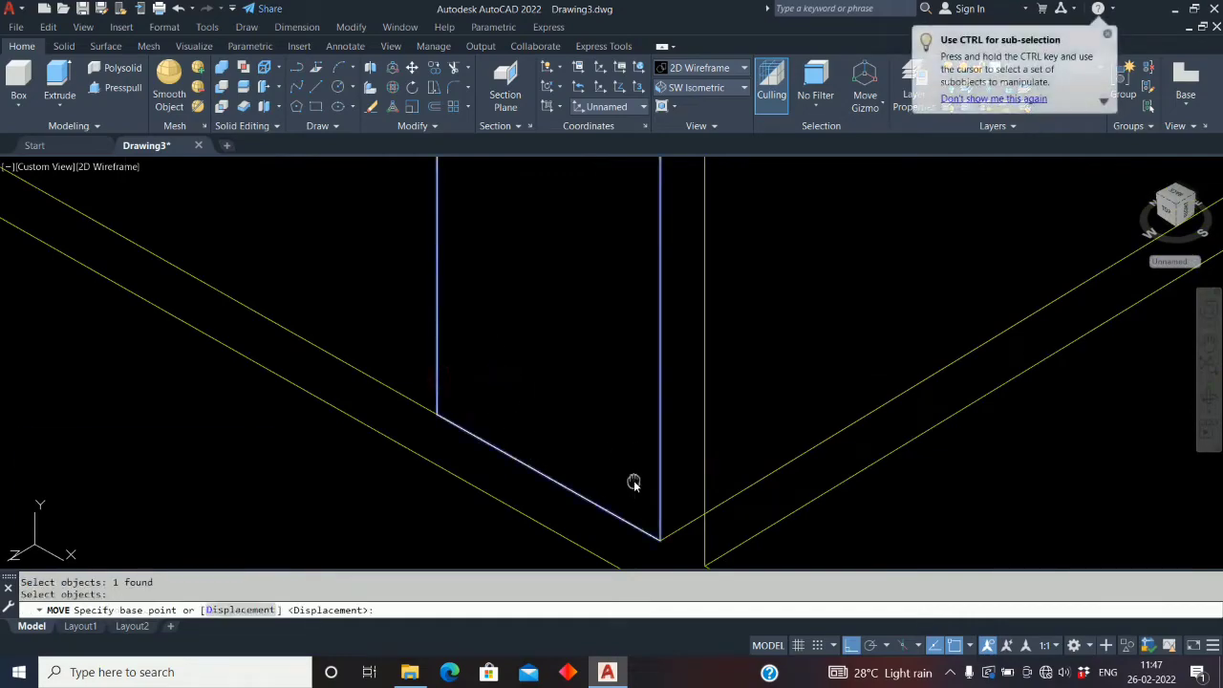
middle_drag(633, 483, 595, 426)
click(618, 464)
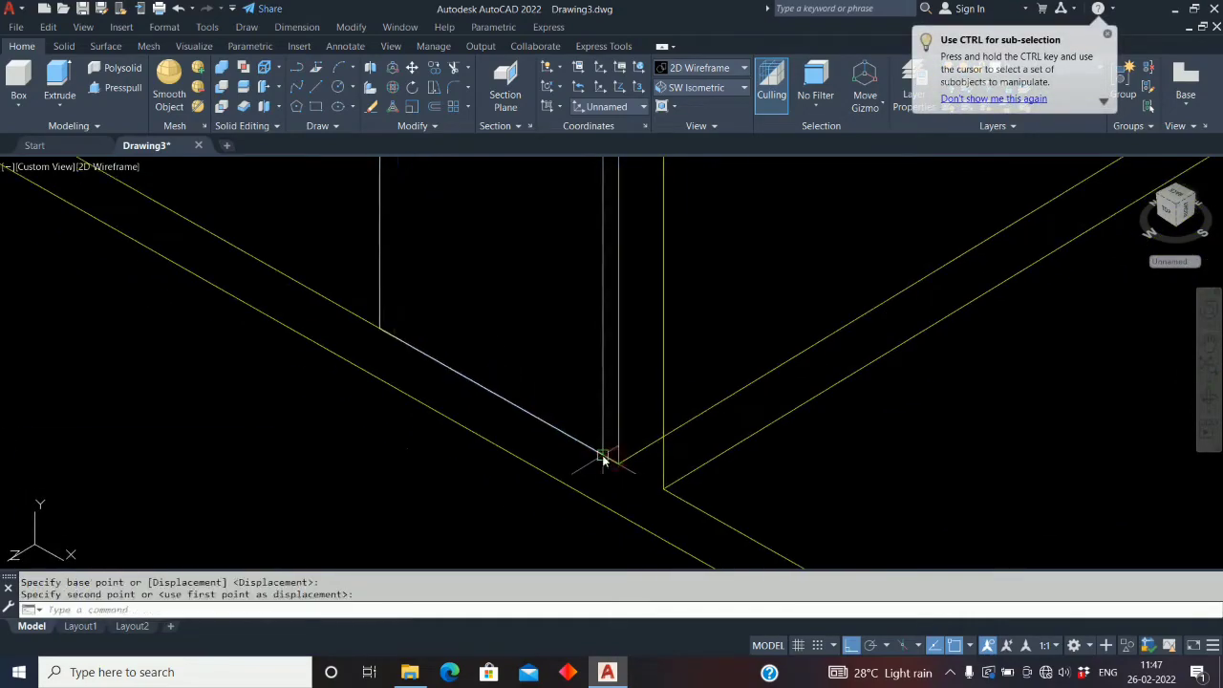
middle_drag(587, 473, 577, 493)
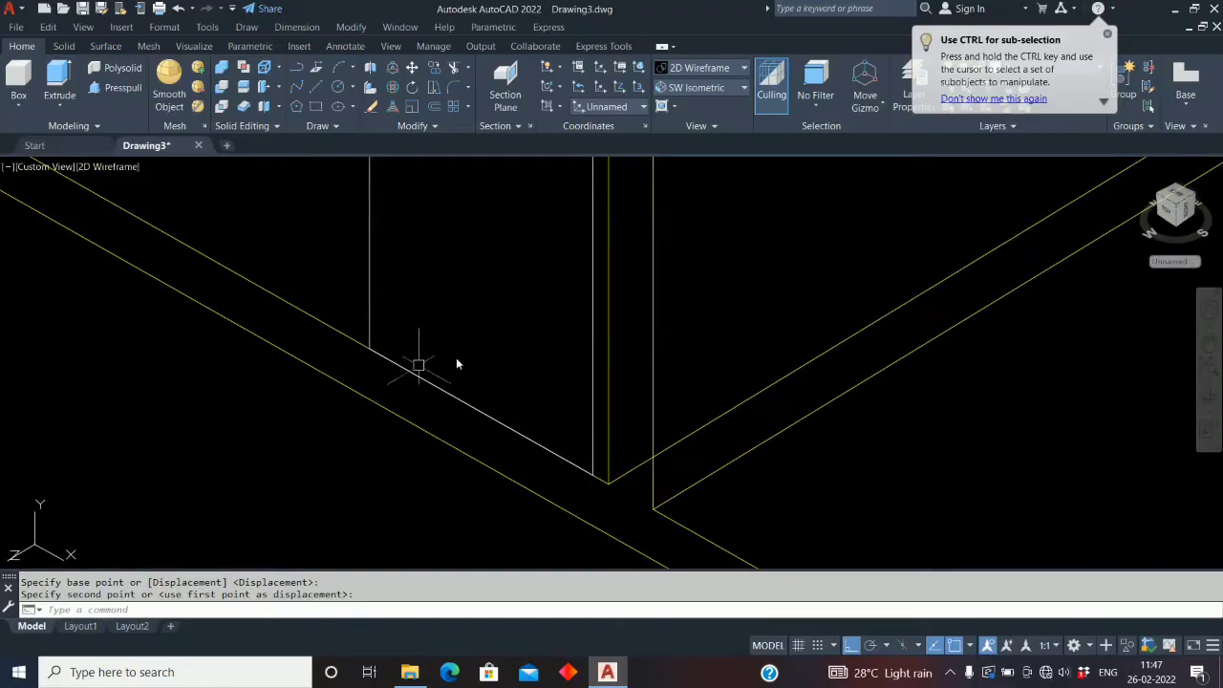
Extrude the tall door rectangle at the wall corner into a solid 200 thick, through the wall
click(59, 84)
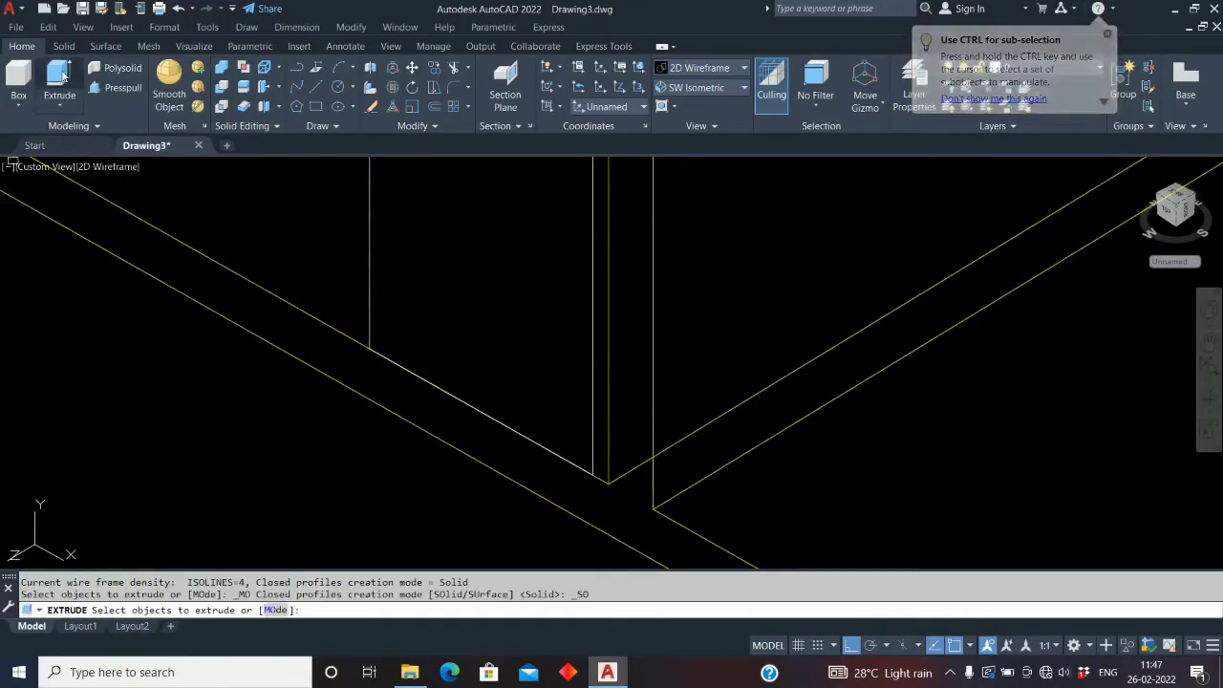
click(371, 320)
right_click(373, 319)
click(408, 326)
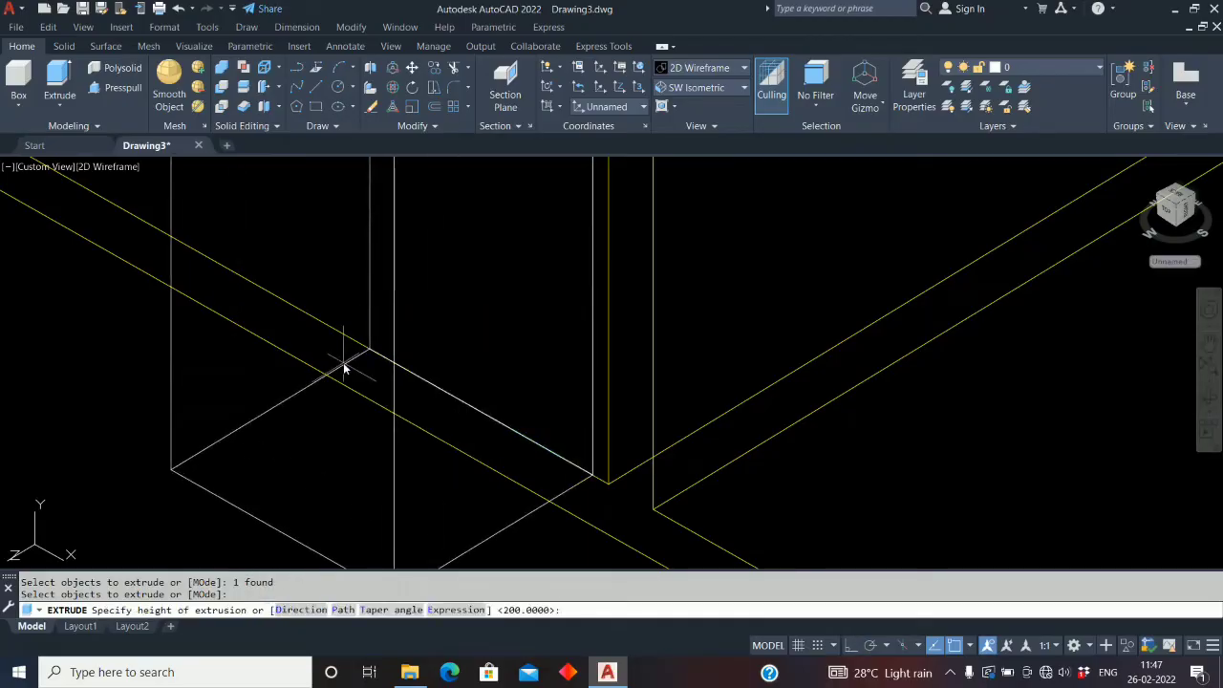
text(\)
key(Return)
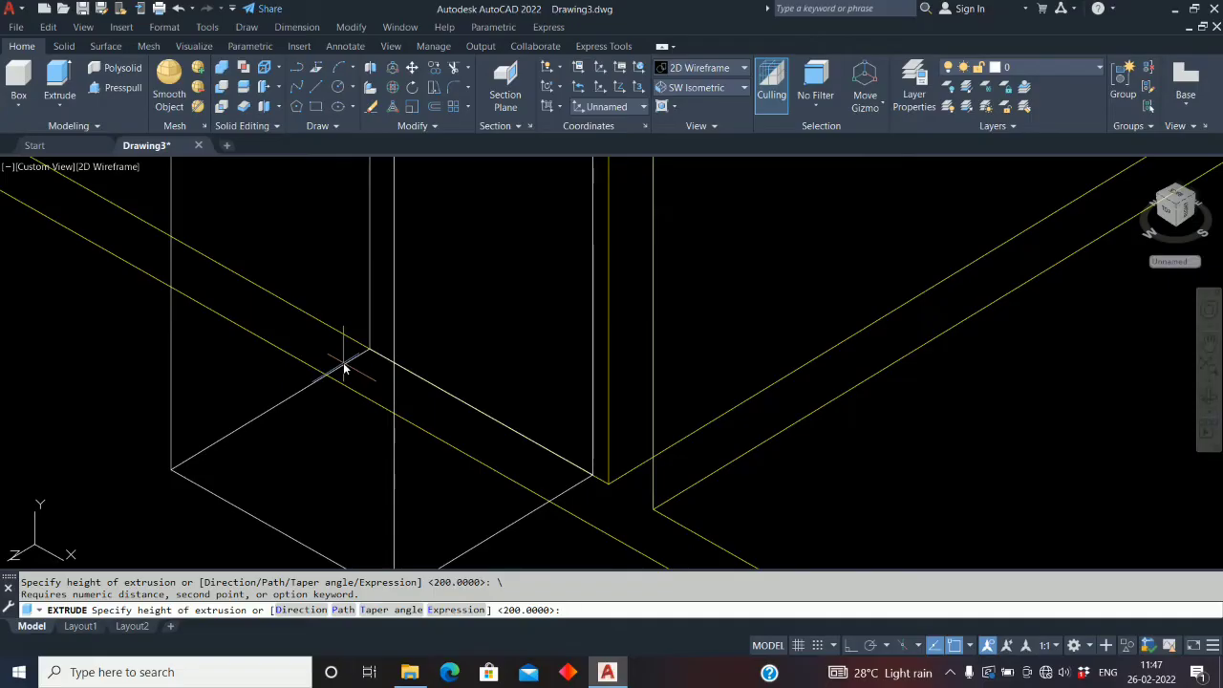
key(Return)
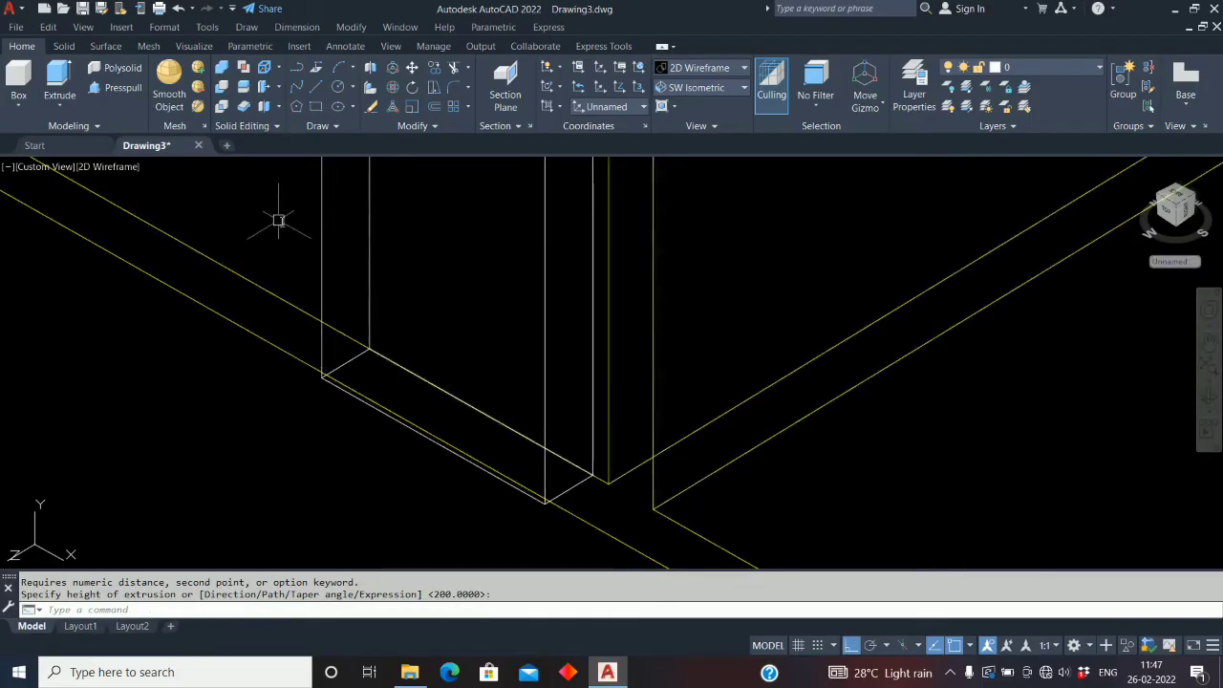
Subtract the extruded door block from the wall solid to cut the door opening
click(223, 87)
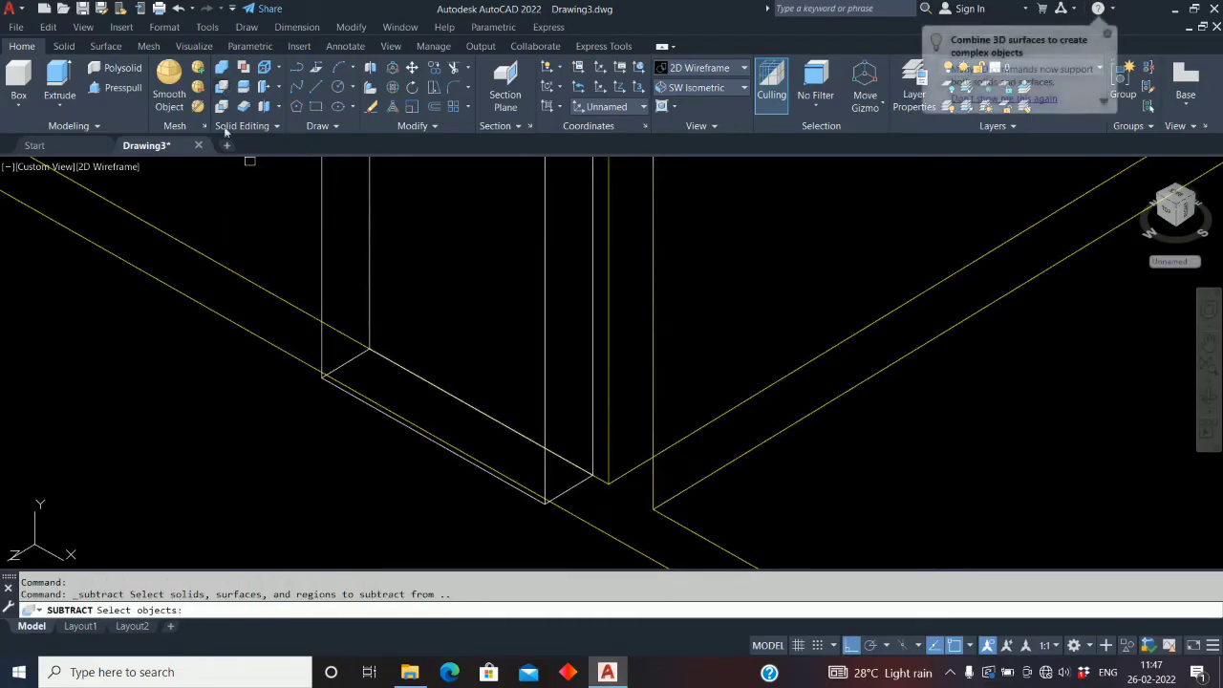
click(229, 269)
key(Return)
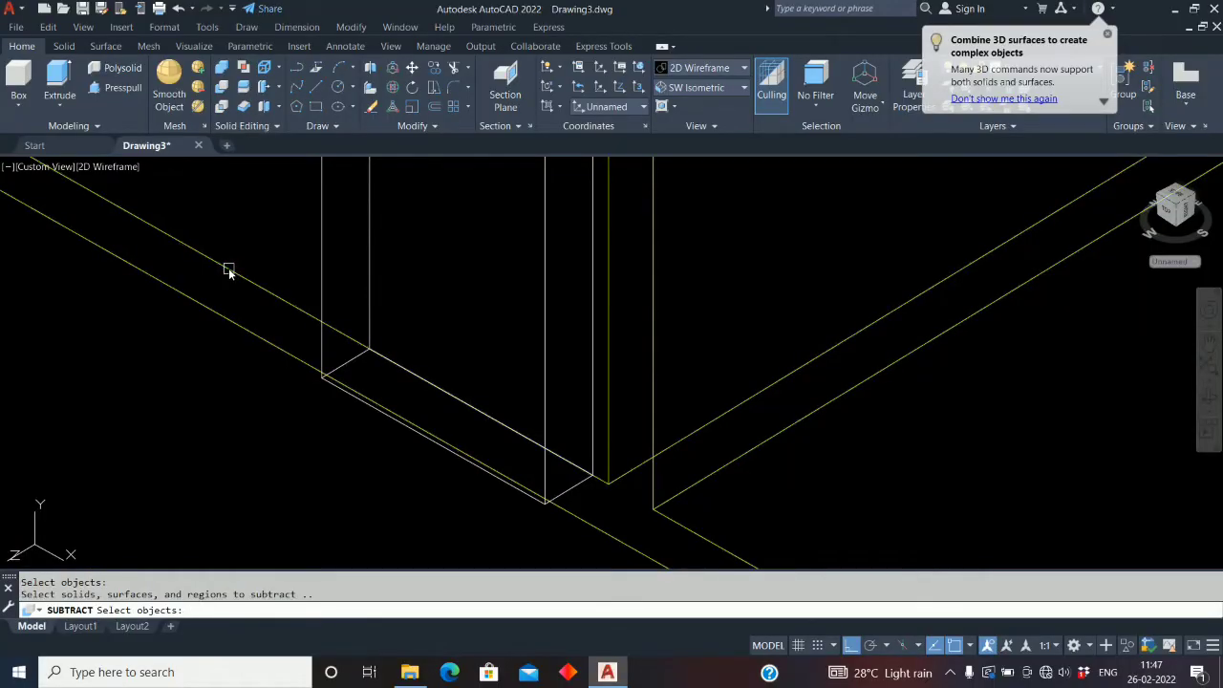
click(327, 250)
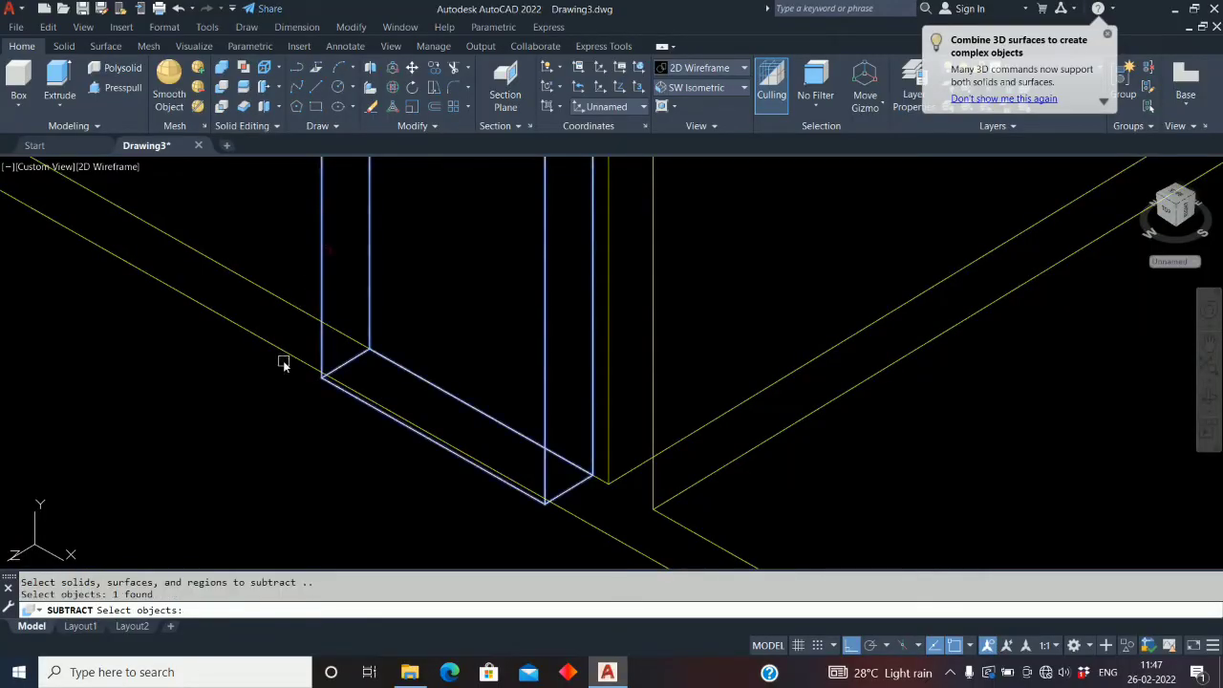
key(Return)
scroll(284, 363, down, 3)
scroll(284, 363, down, 3)
scroll(564, 382, up, 5)
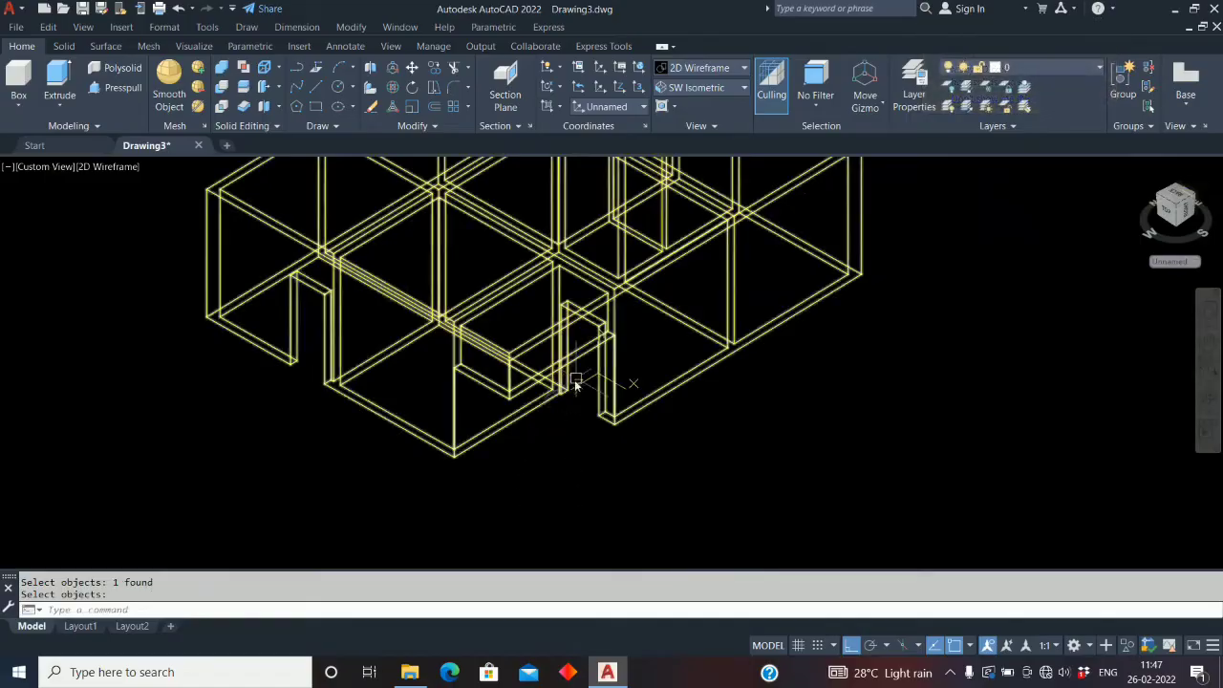
Display the house model in the Realistic visual style and inspect the walls and door openings
mouse_move(169, 339)
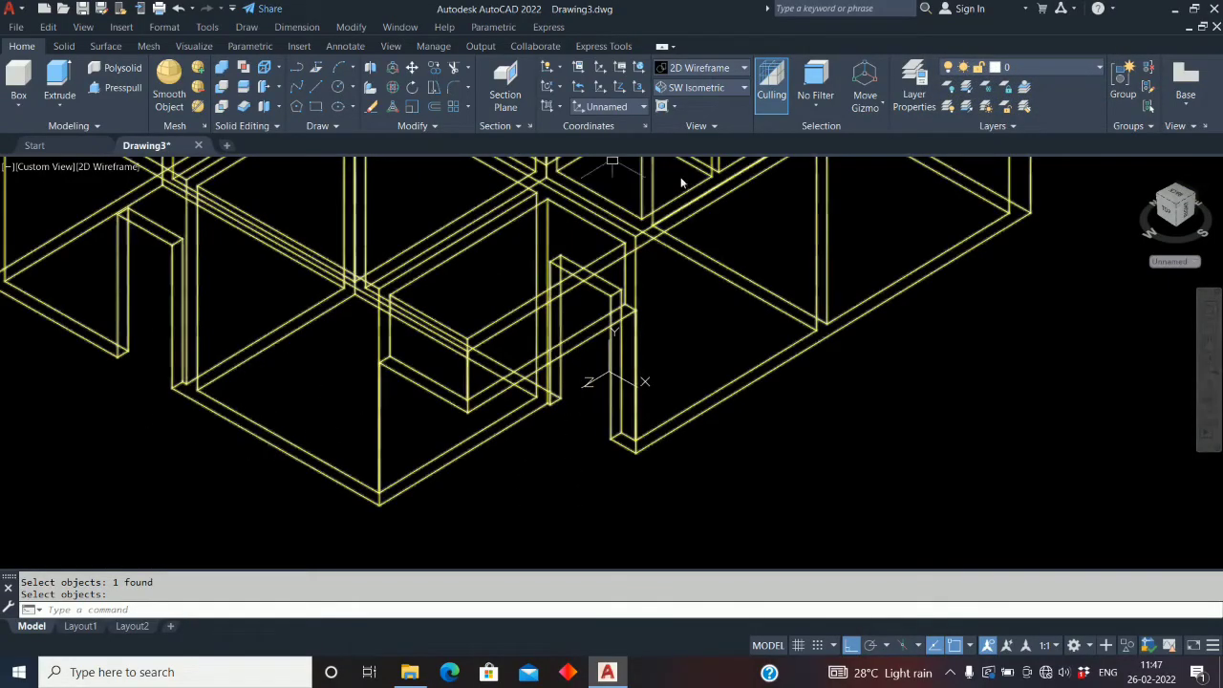
click(744, 68)
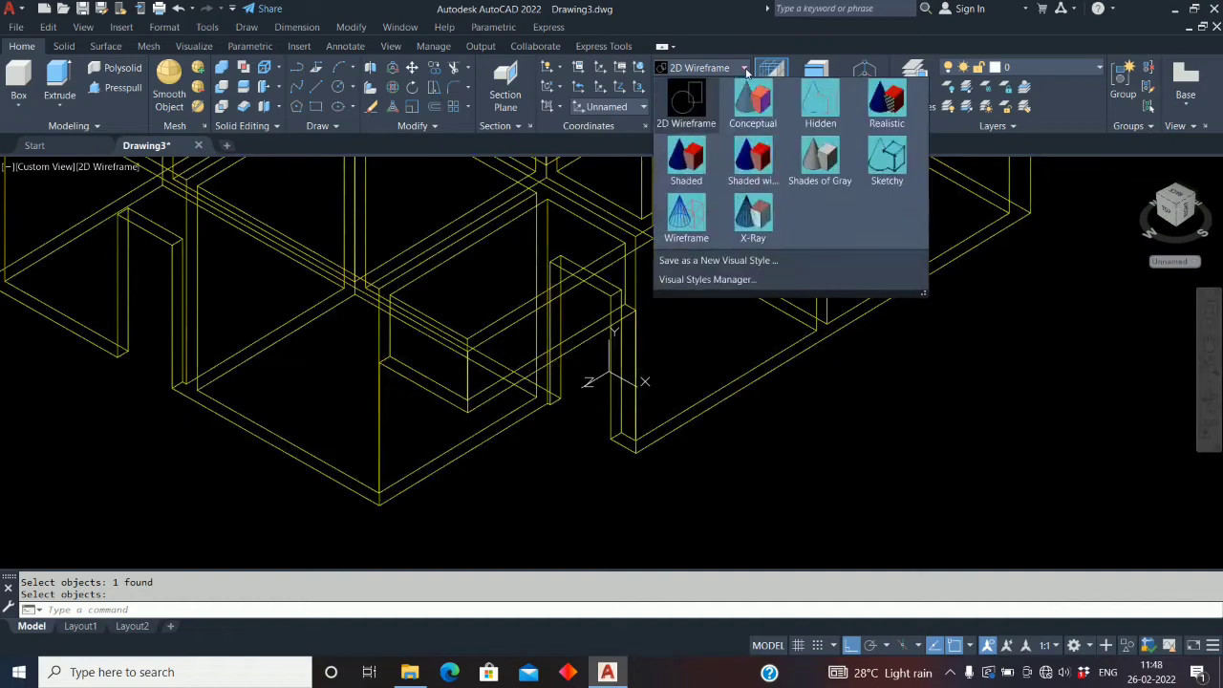
click(888, 106)
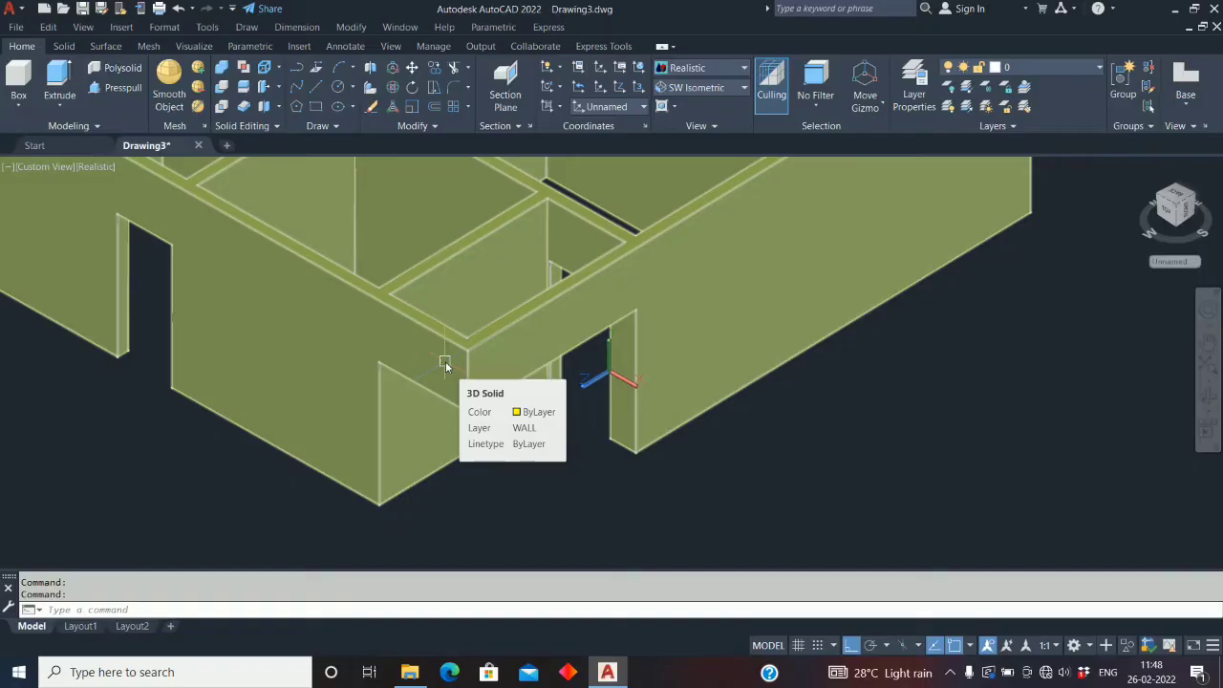
mouse_move(445, 362)
shift+middle_down()
mouse_move(491, 464)
mouse_move(429, 545)
shift+middle_up()
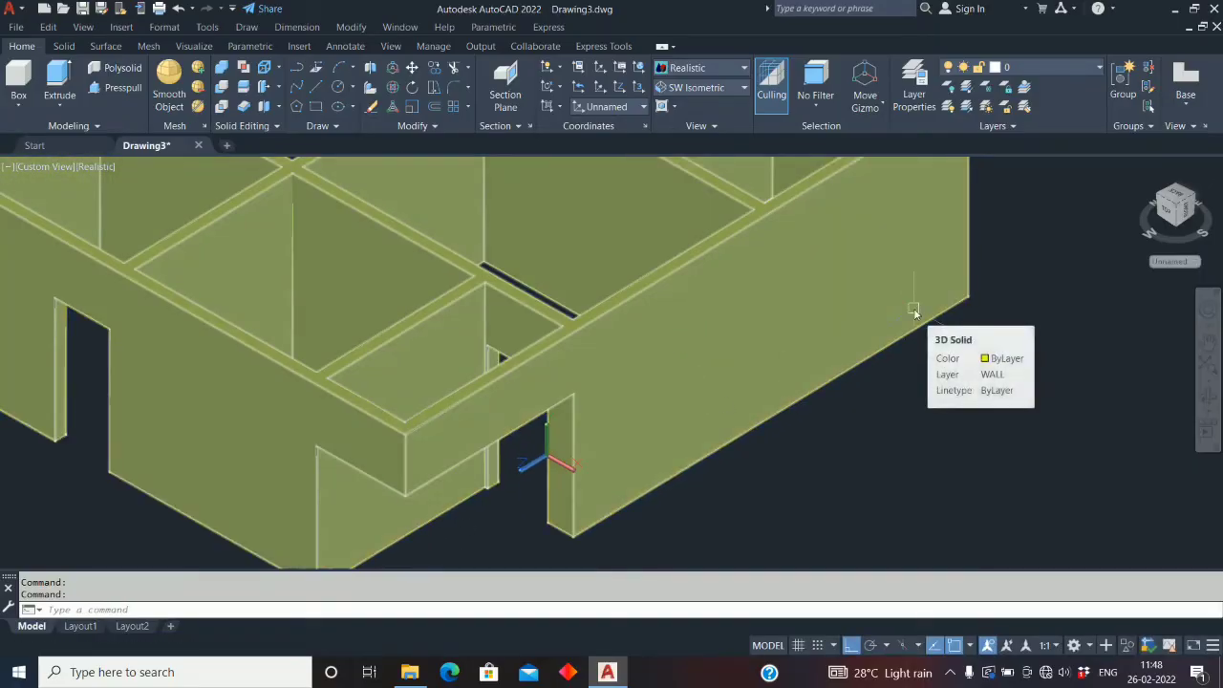
scroll(658, 364, down, 10)
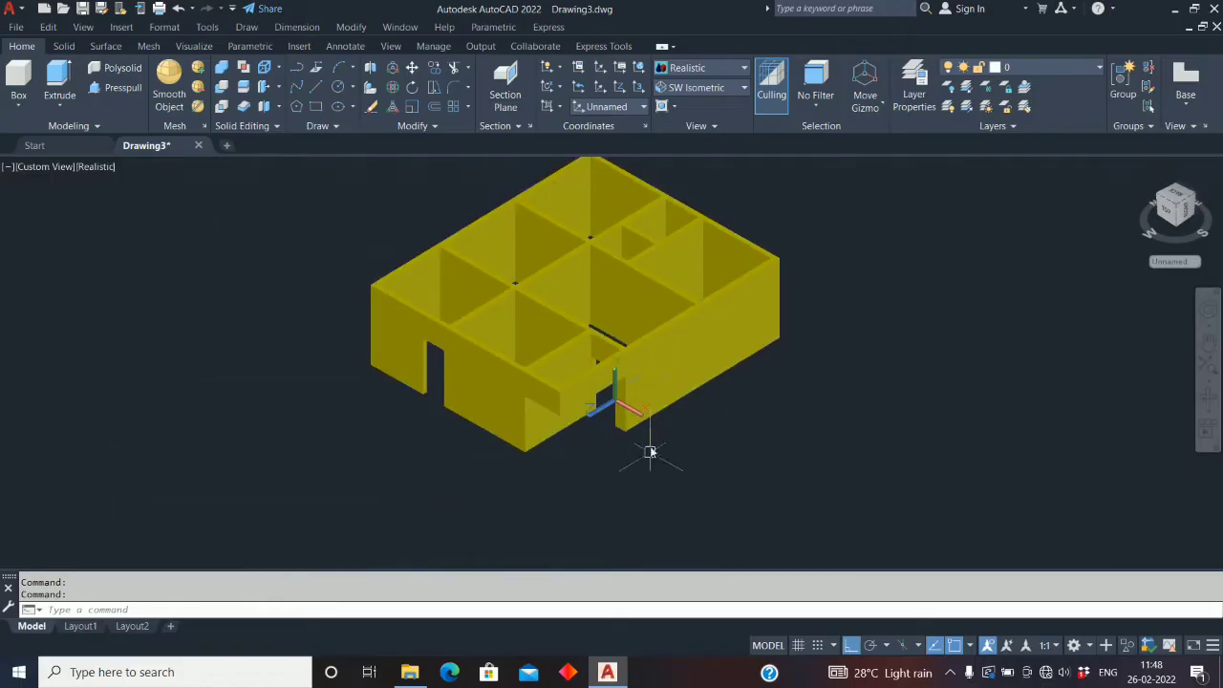
scroll(950, 186, up, 8)
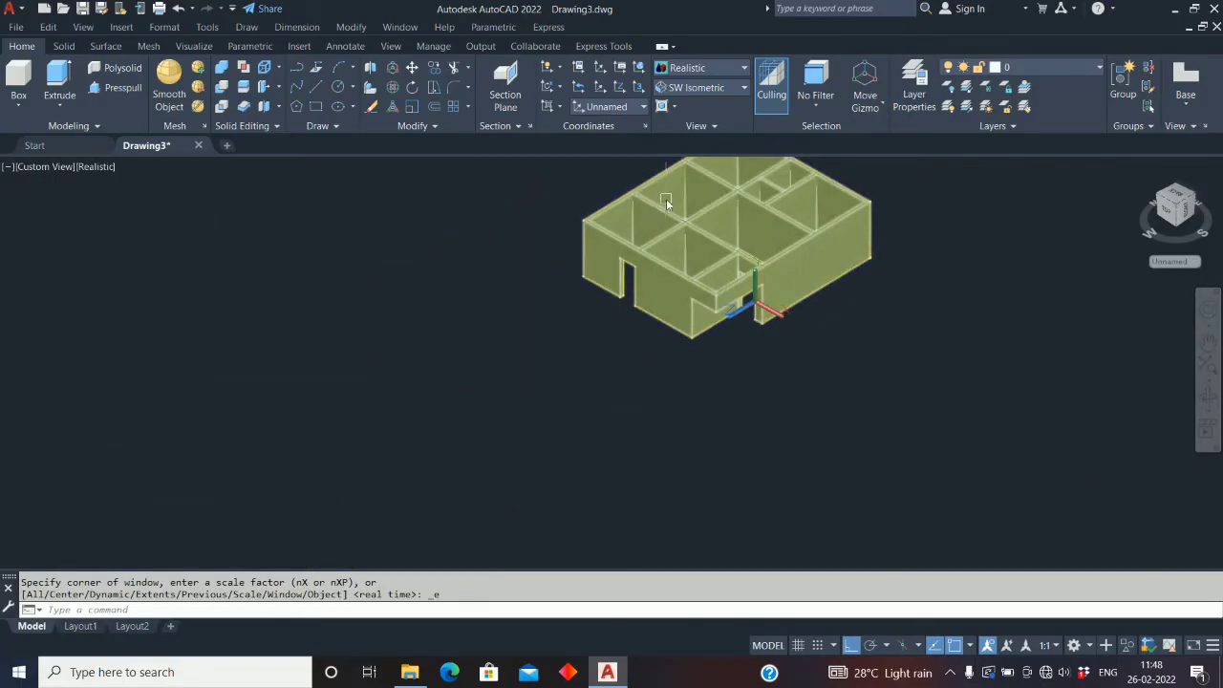
key(Return)
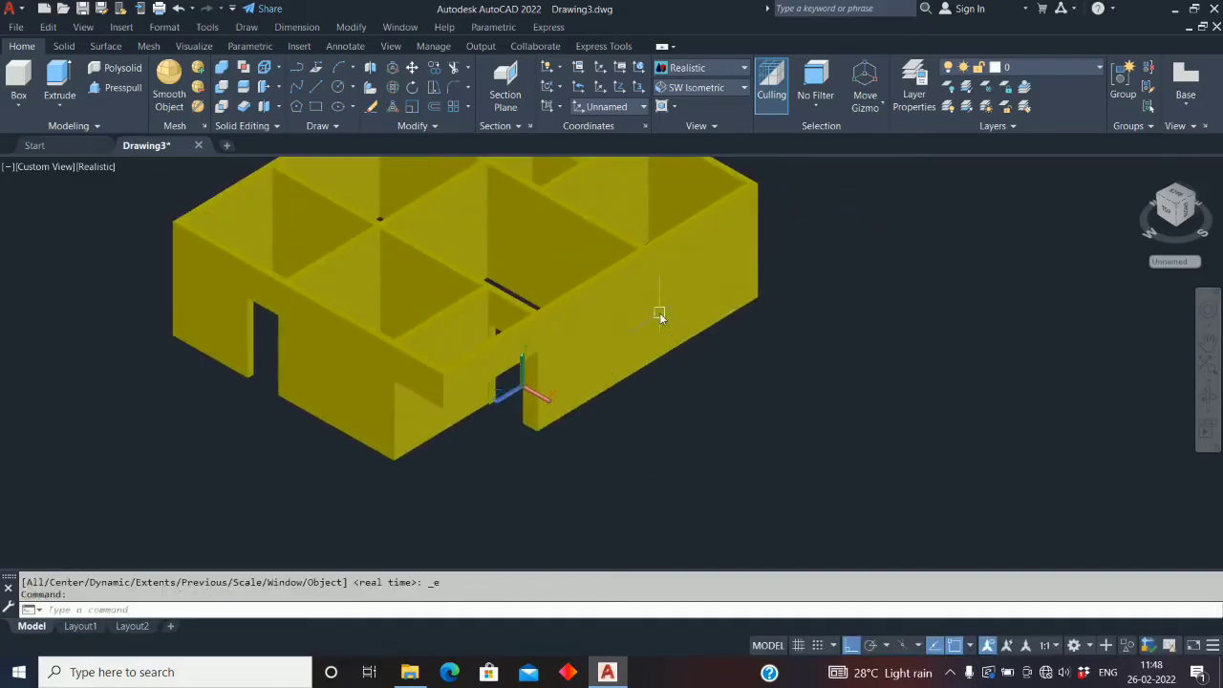
right_click(733, 408)
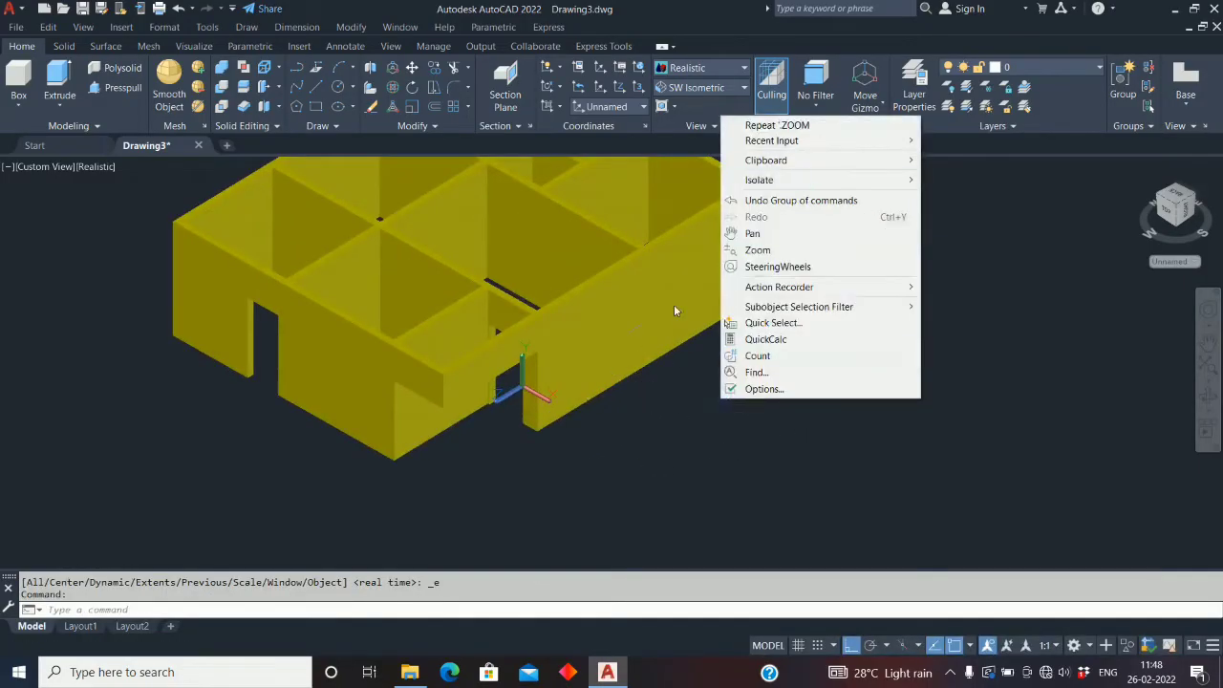
key(Escape)
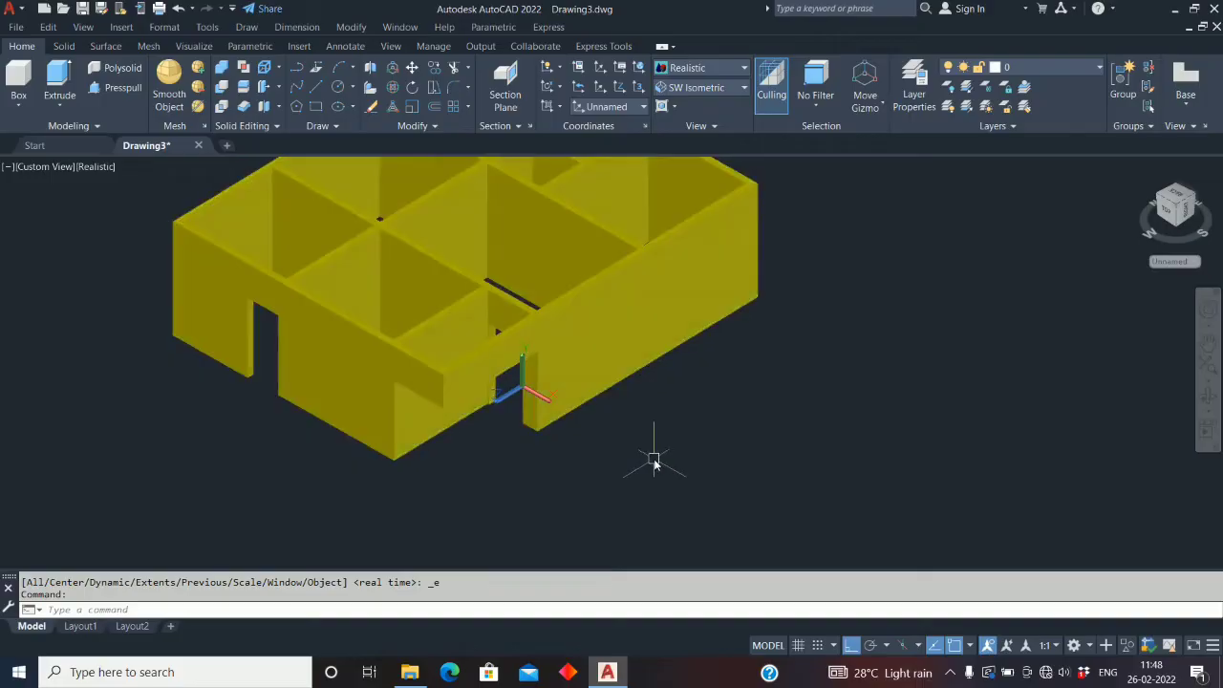
text(REC)
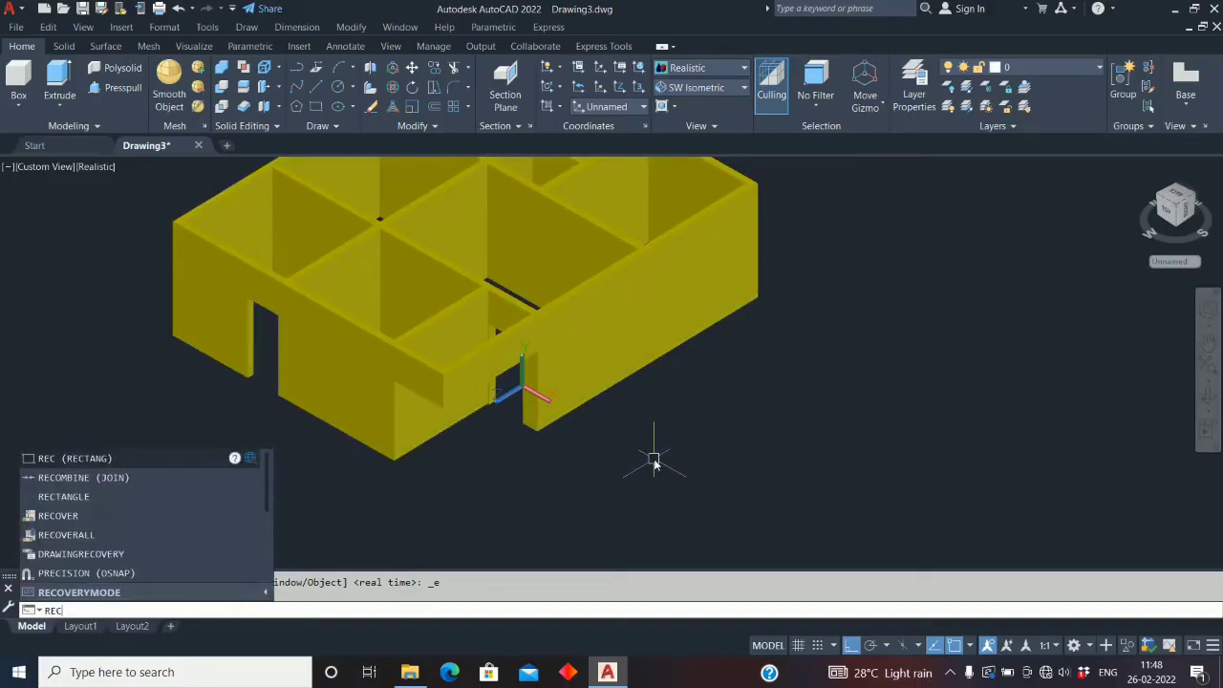
key(Return)
click(825, 473)
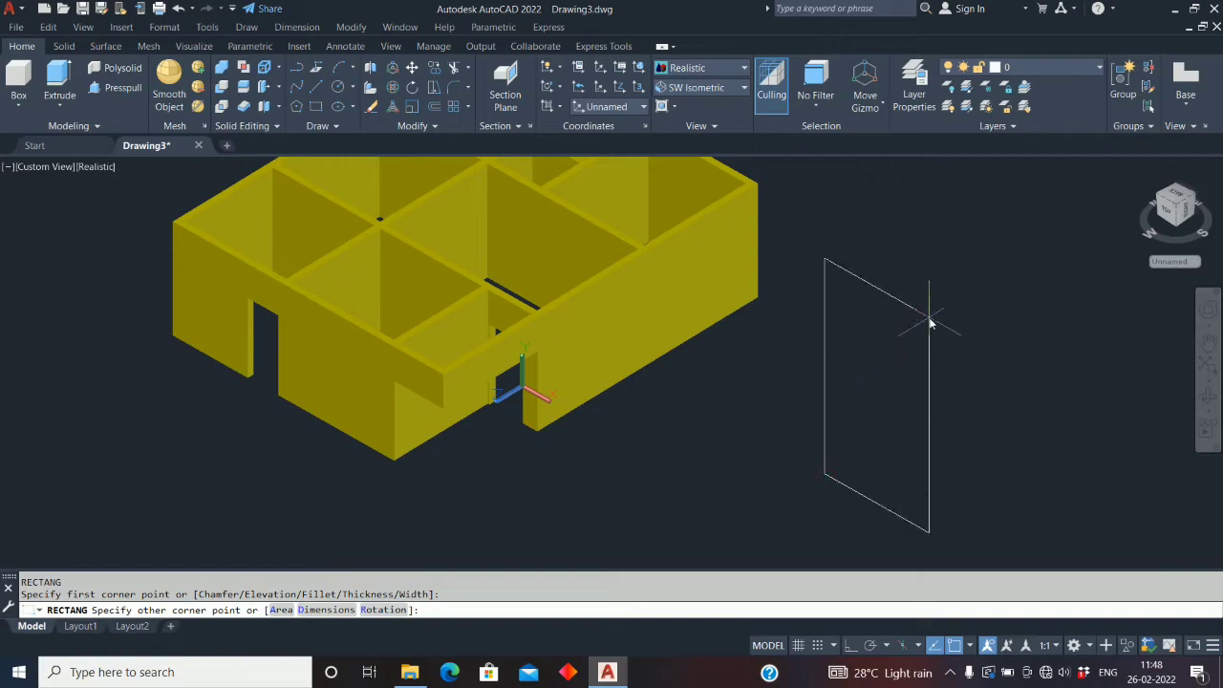
key(Escape)
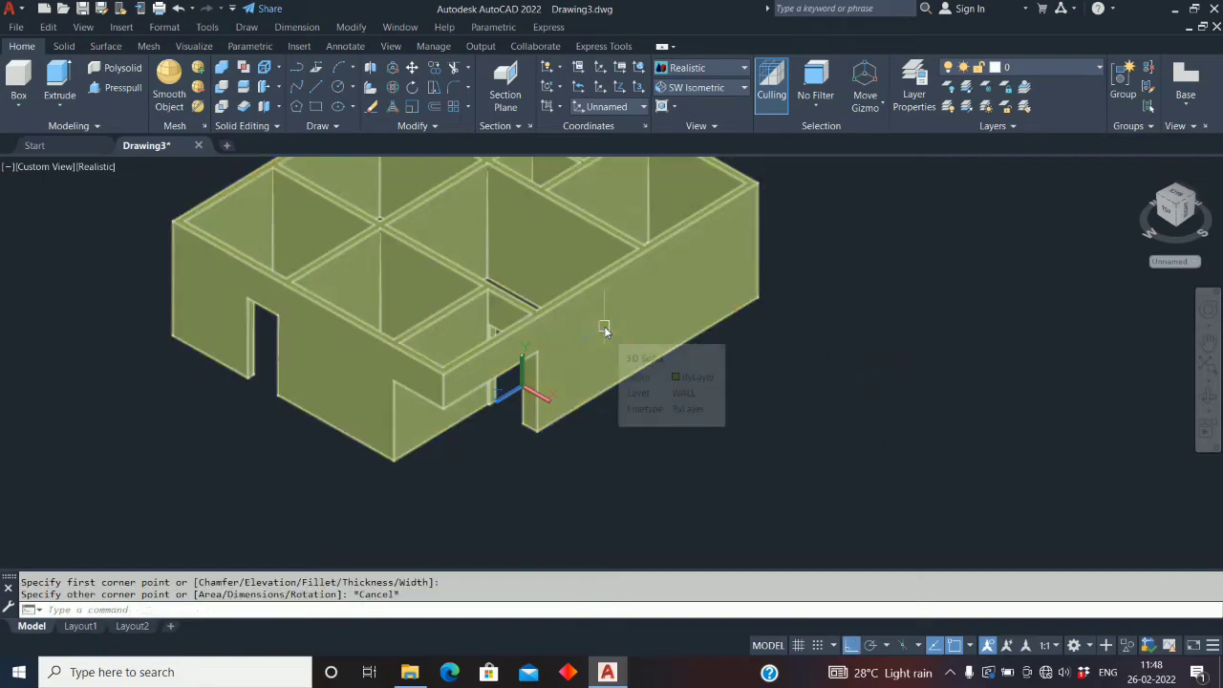
Align a new UCS to the outer face of the long side wall using the Face option
click(390, 166)
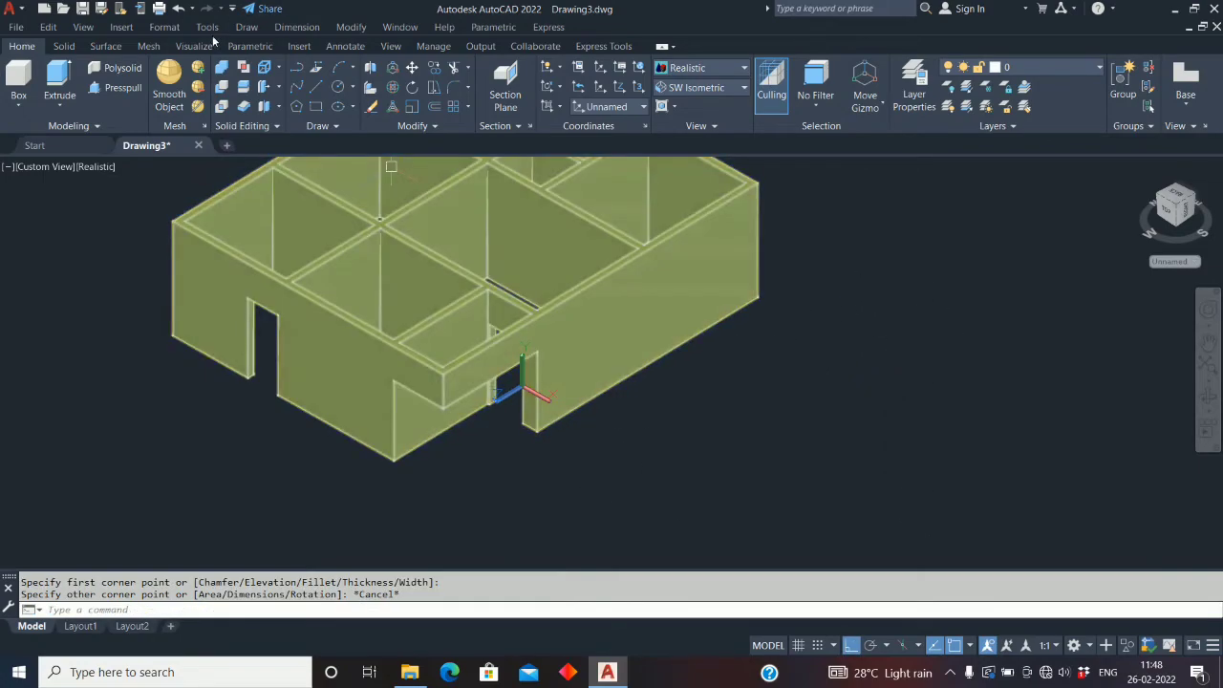
click(207, 27)
mouse_move(333, 406)
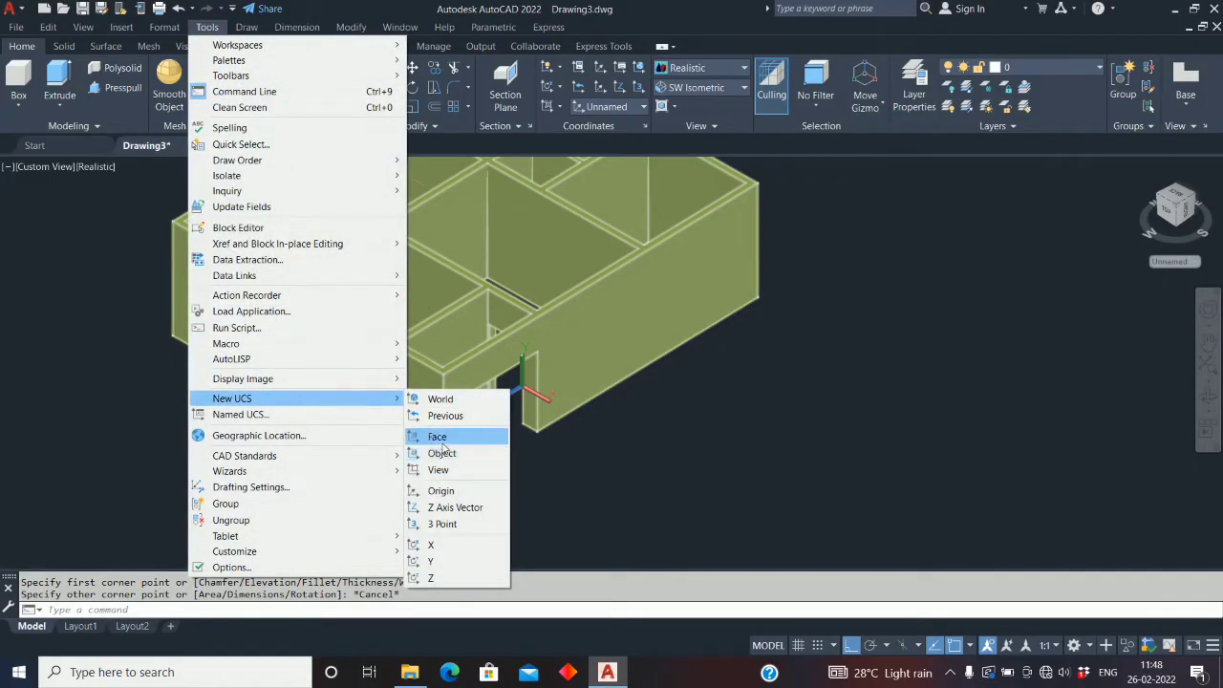
click(440, 437)
click(656, 325)
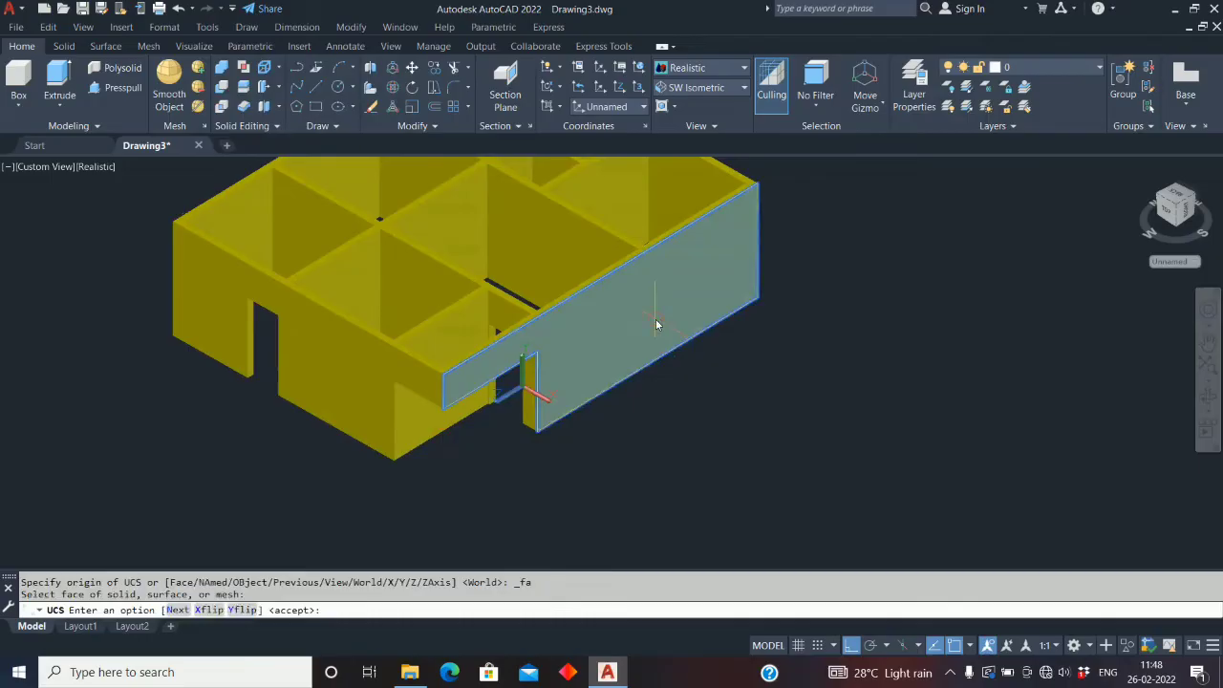
key(Return)
Draw a 1500 by 1500 rectangle parallel to the long side wall, in the empty space beside the house
shift+middle_drag(647, 348, 502, 451)
scroll(541, 403, up, 4)
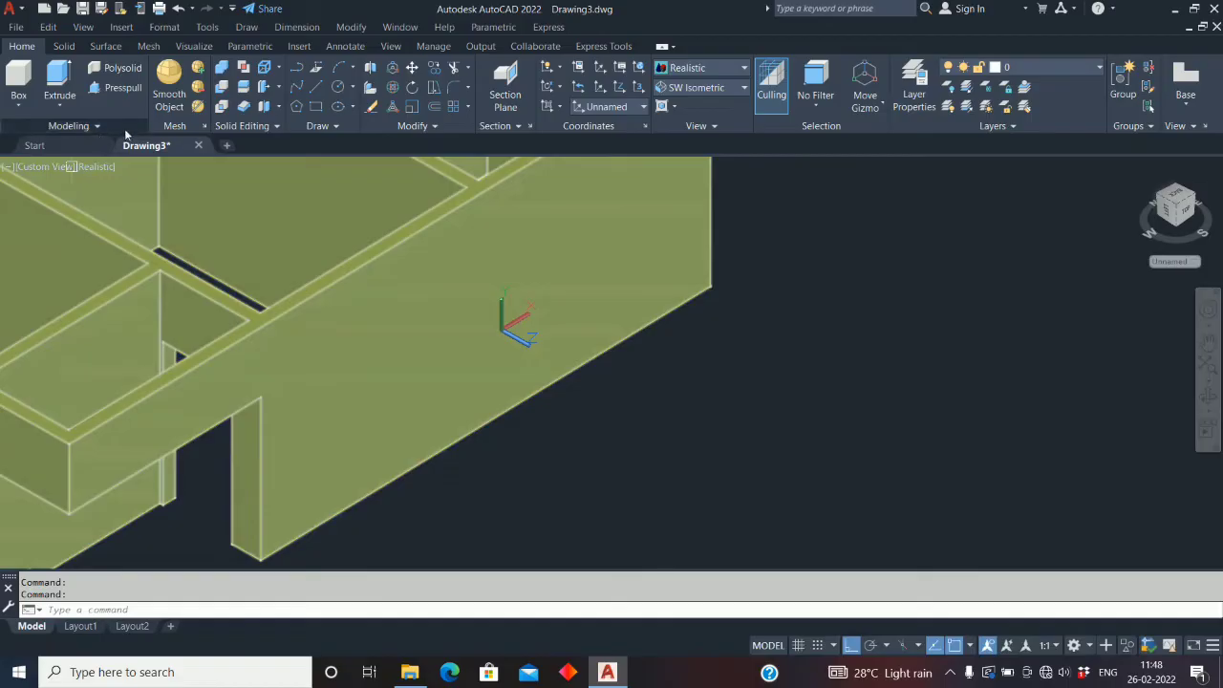
text(re)
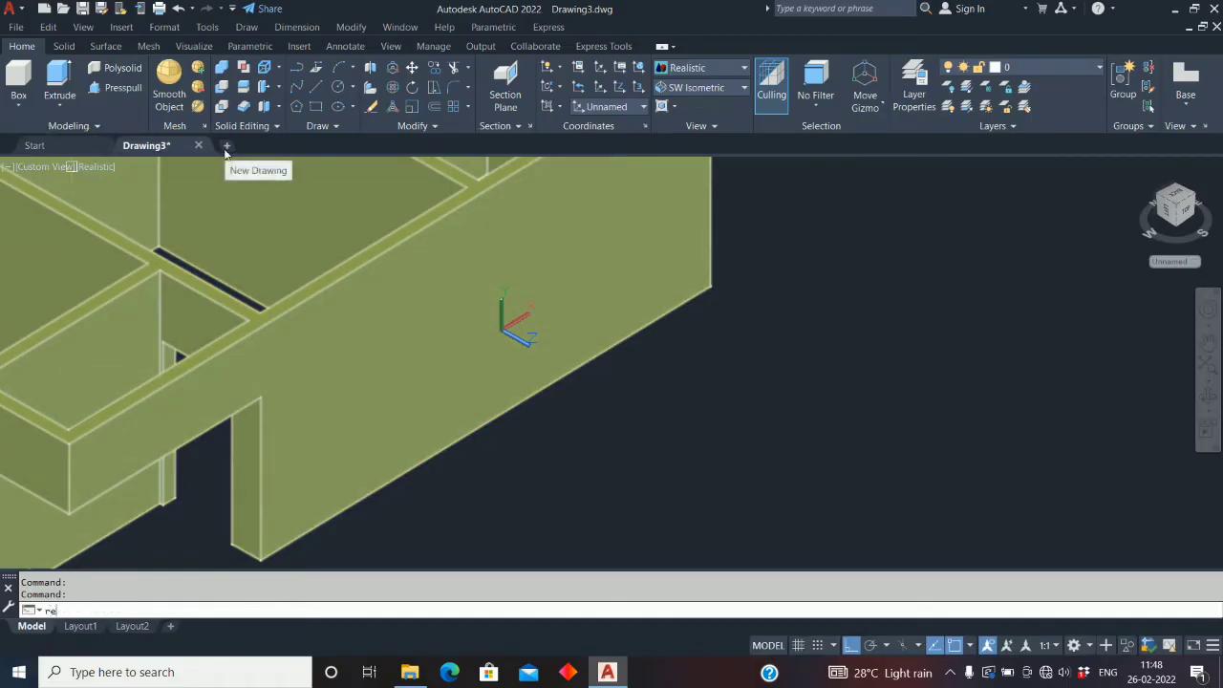
text(c)
key(Return)
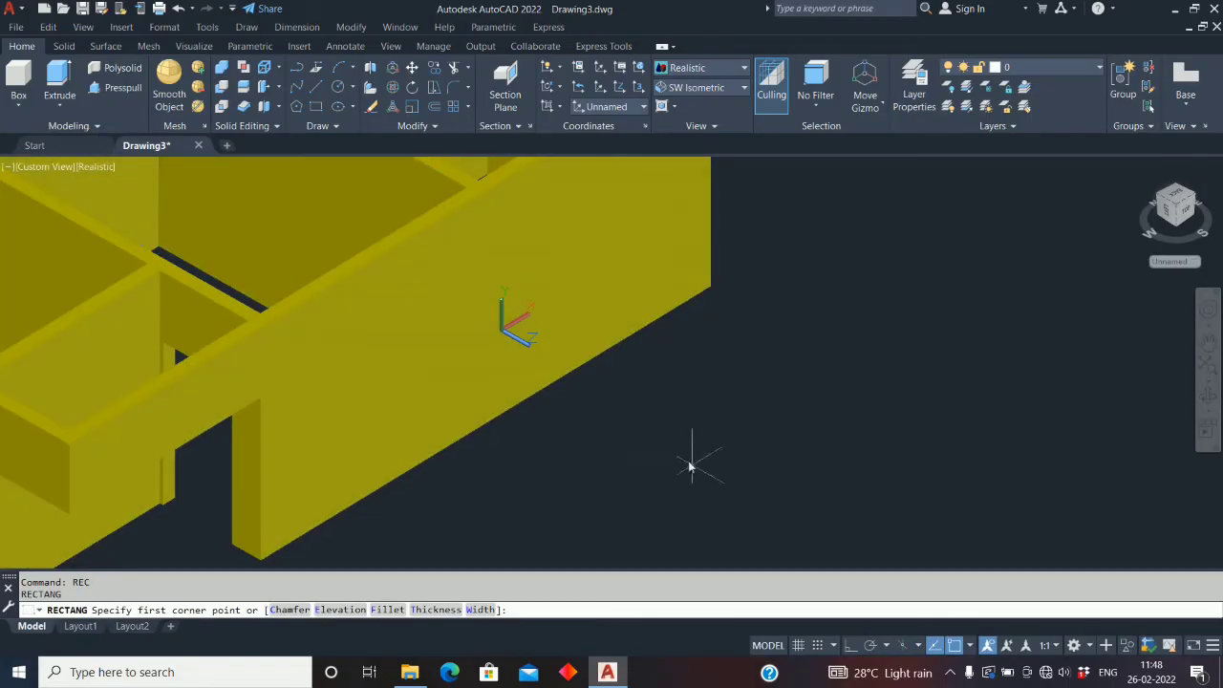
click(696, 467)
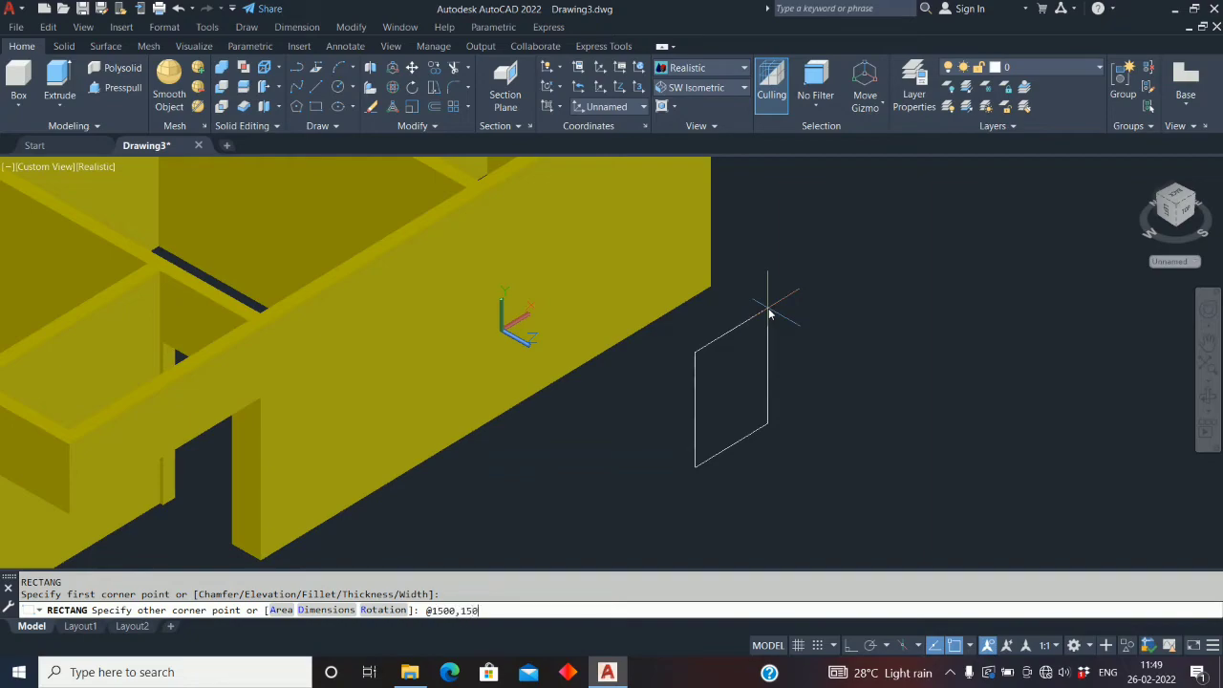
key(Return)
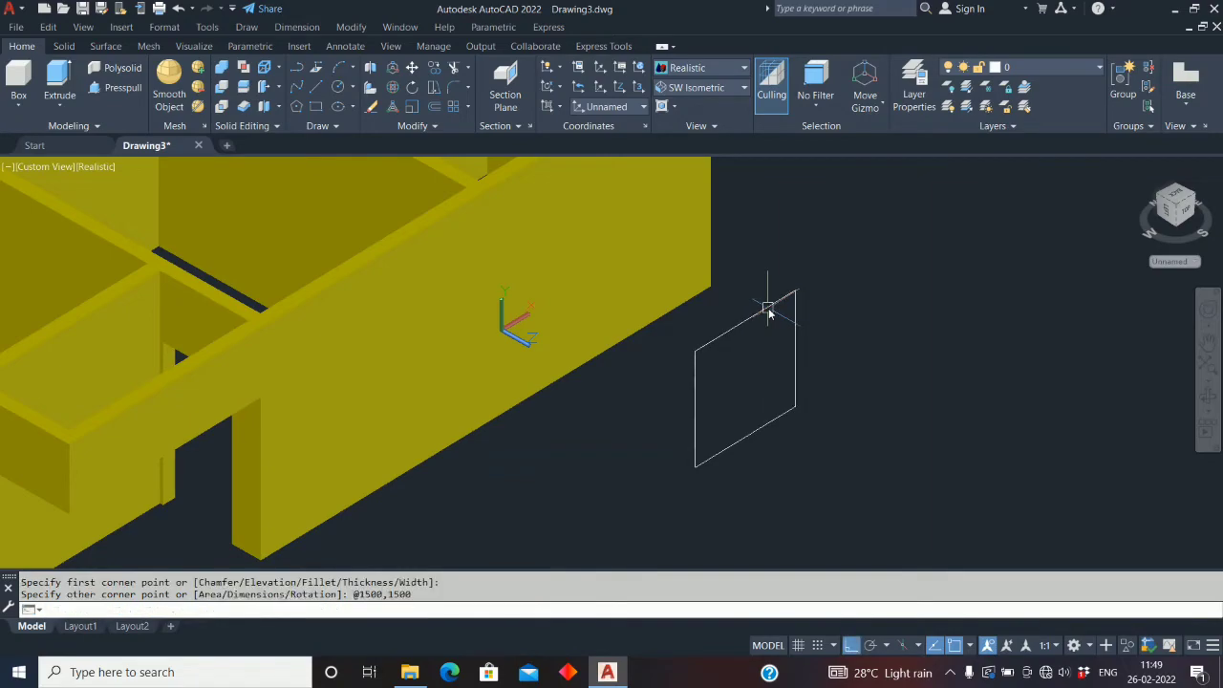
Extrude the 1500 by 1500 rectangle by 200 into a solid block
scroll(716, 410, down, 2)
scroll(739, 404, up, 2)
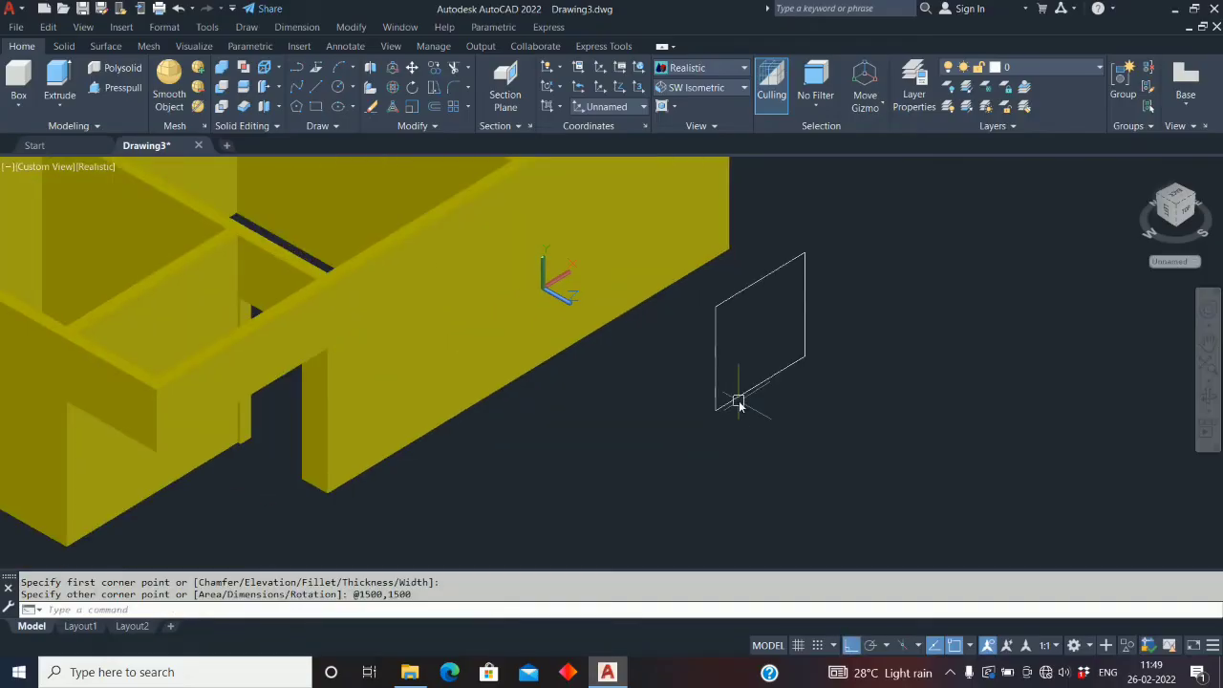
click(52, 69)
click(716, 372)
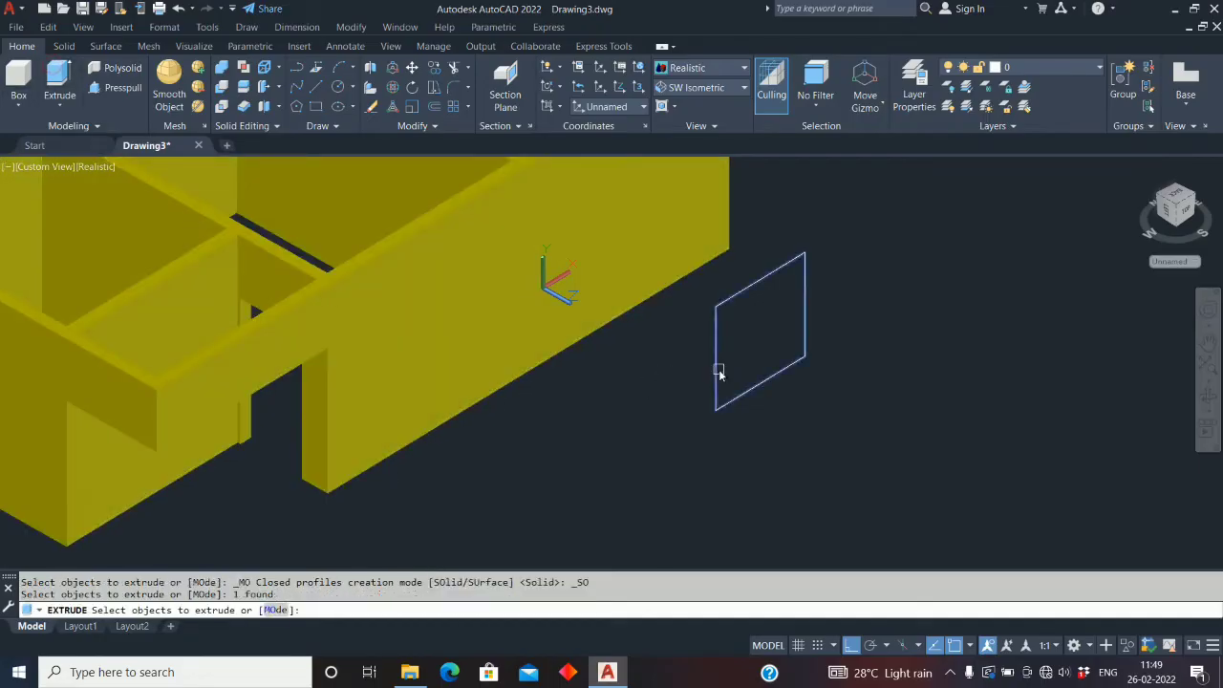
right_click(718, 371)
click(751, 383)
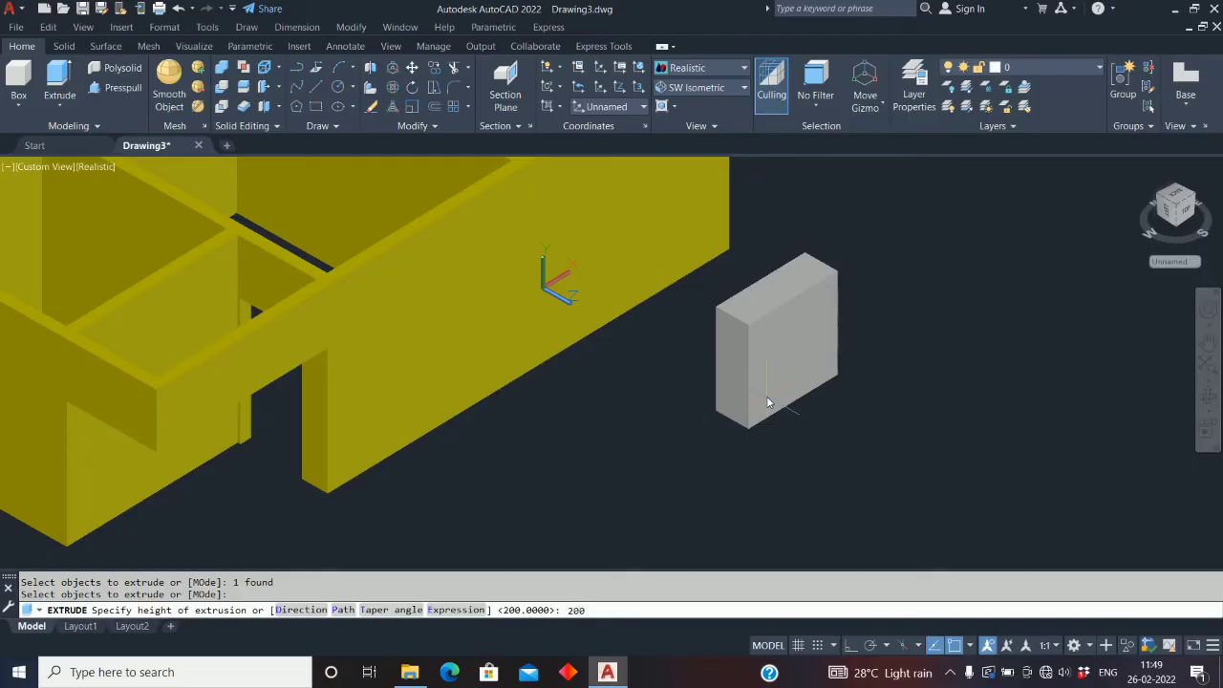
text(200)
key(Return)
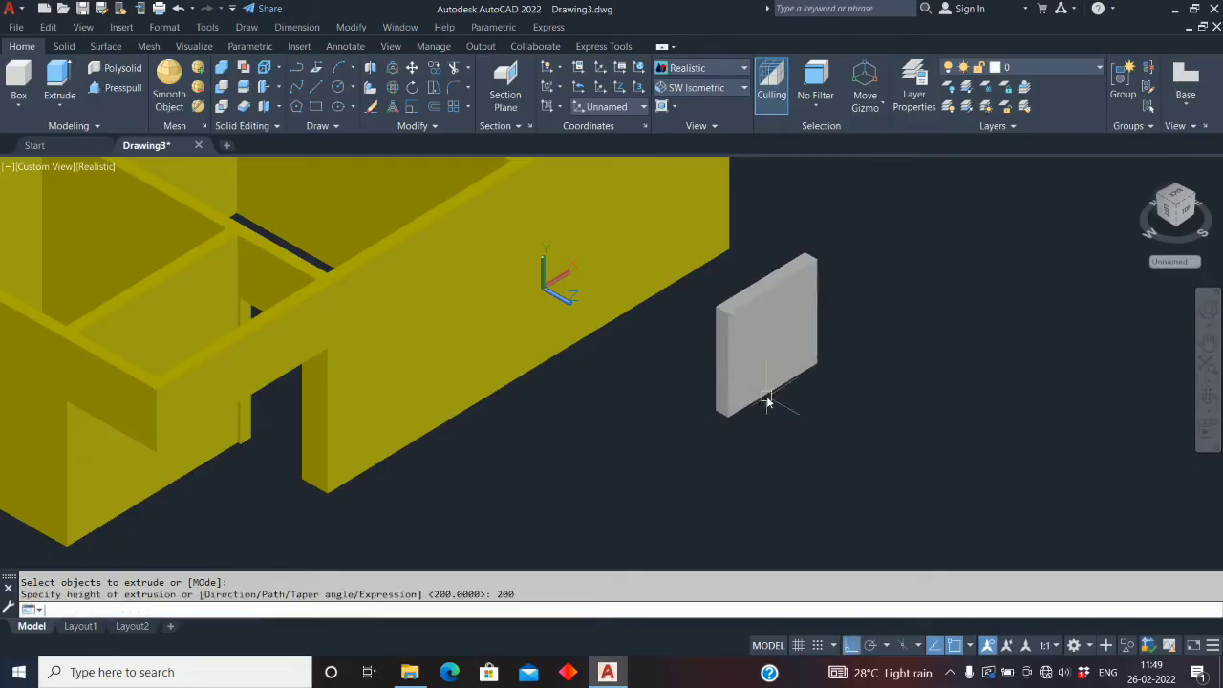
Switch the model display to the 2D Wireframe visual style
click(736, 68)
click(686, 105)
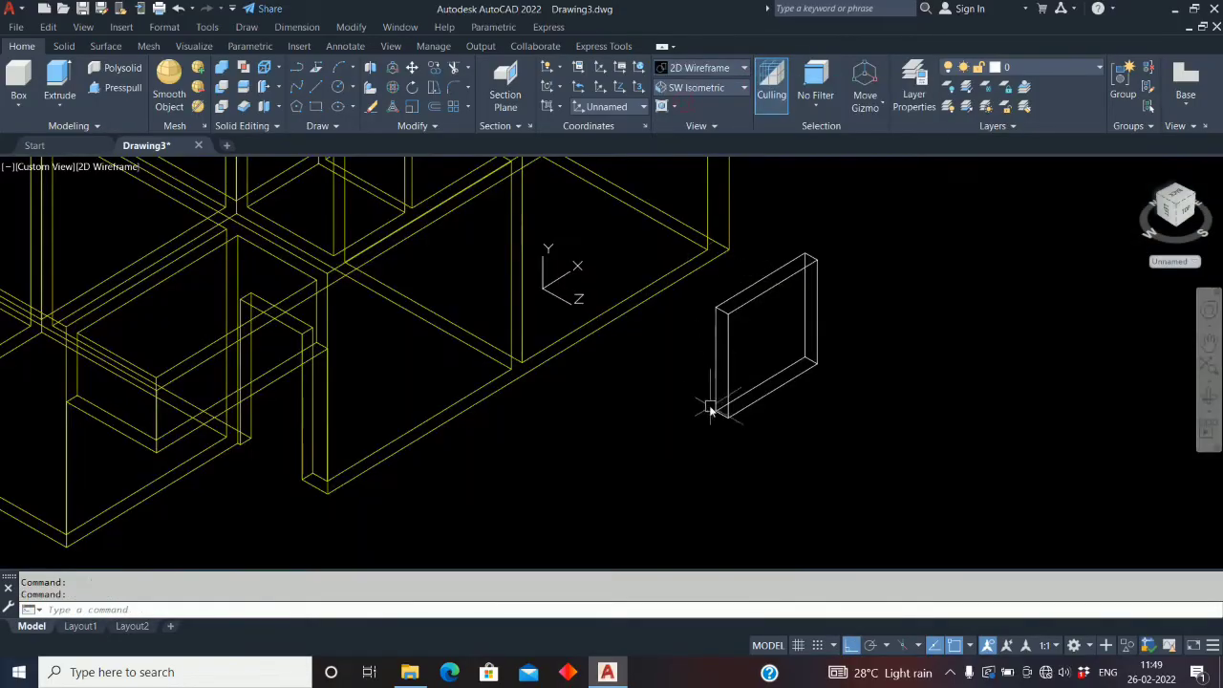
middle_drag(709, 409, 704, 412)
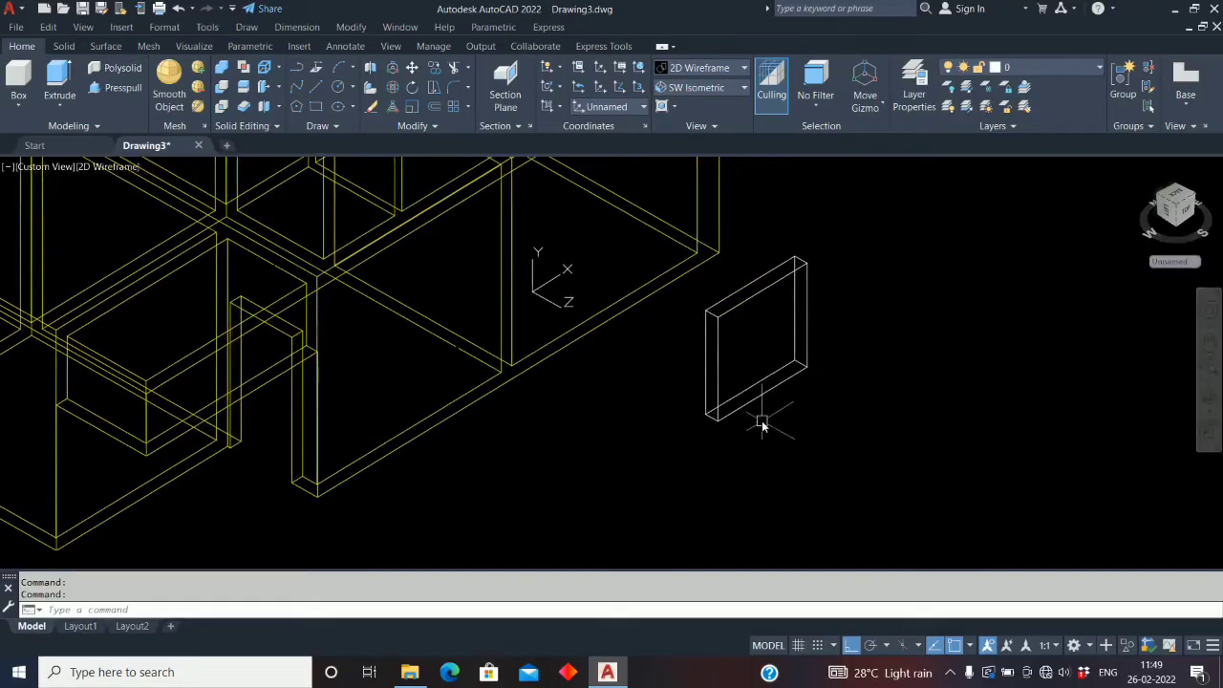
Copy the square block from its bottom-edge midpoint onto the base of the long side wall beside the doorway and the base of the opposite long wall
text(CO)
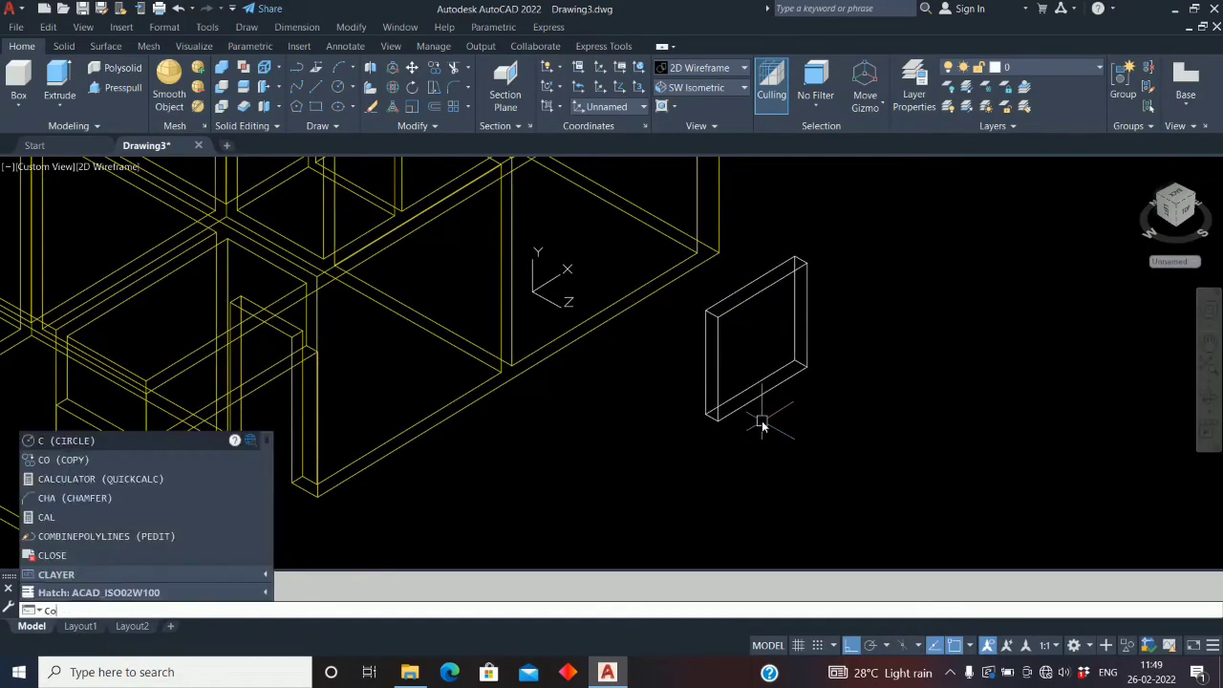
key(Return)
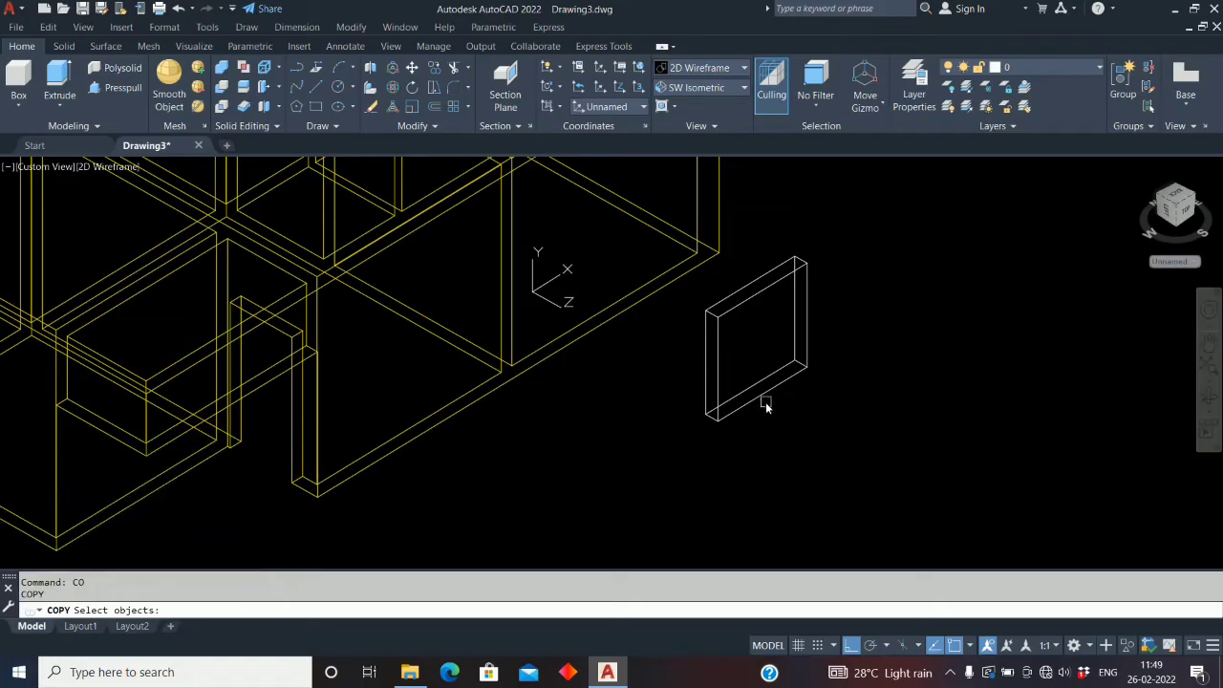
click(764, 399)
key(Return)
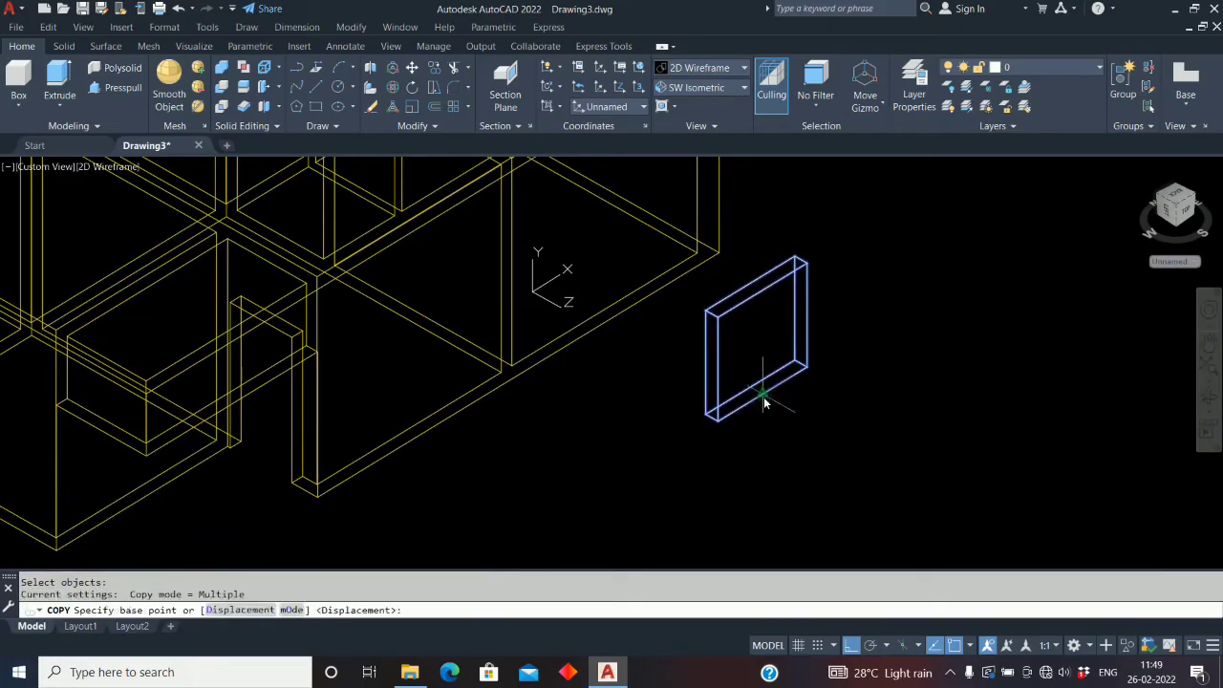
click(750, 386)
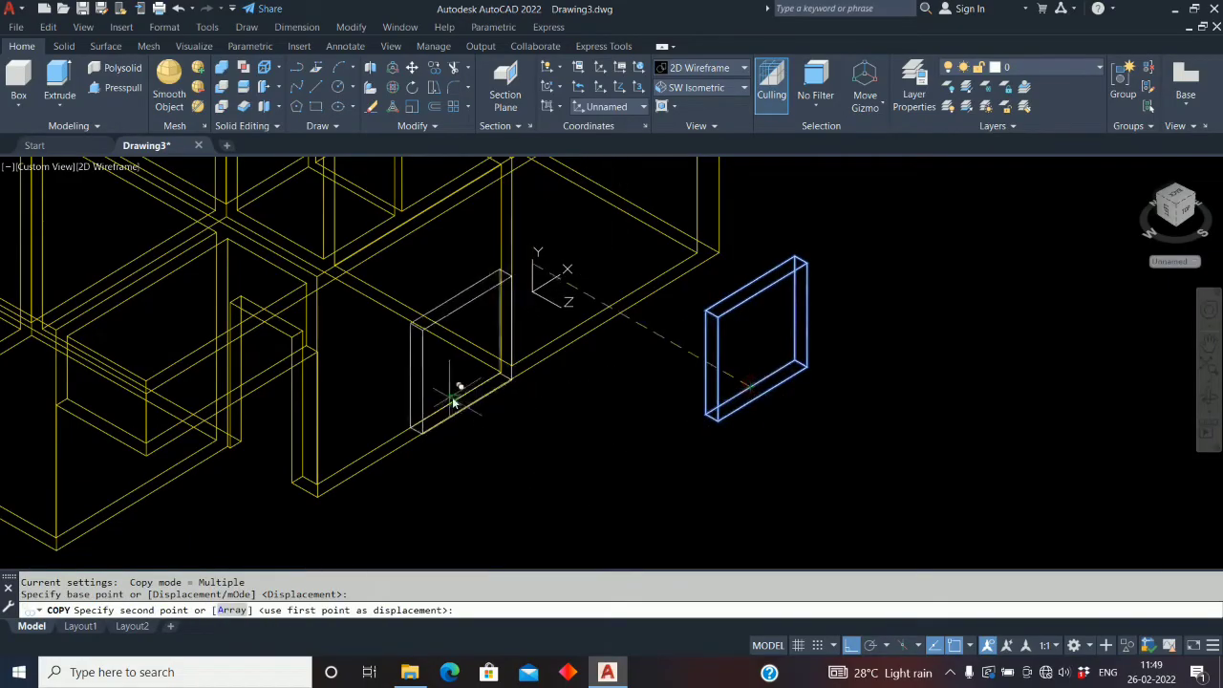
click(408, 430)
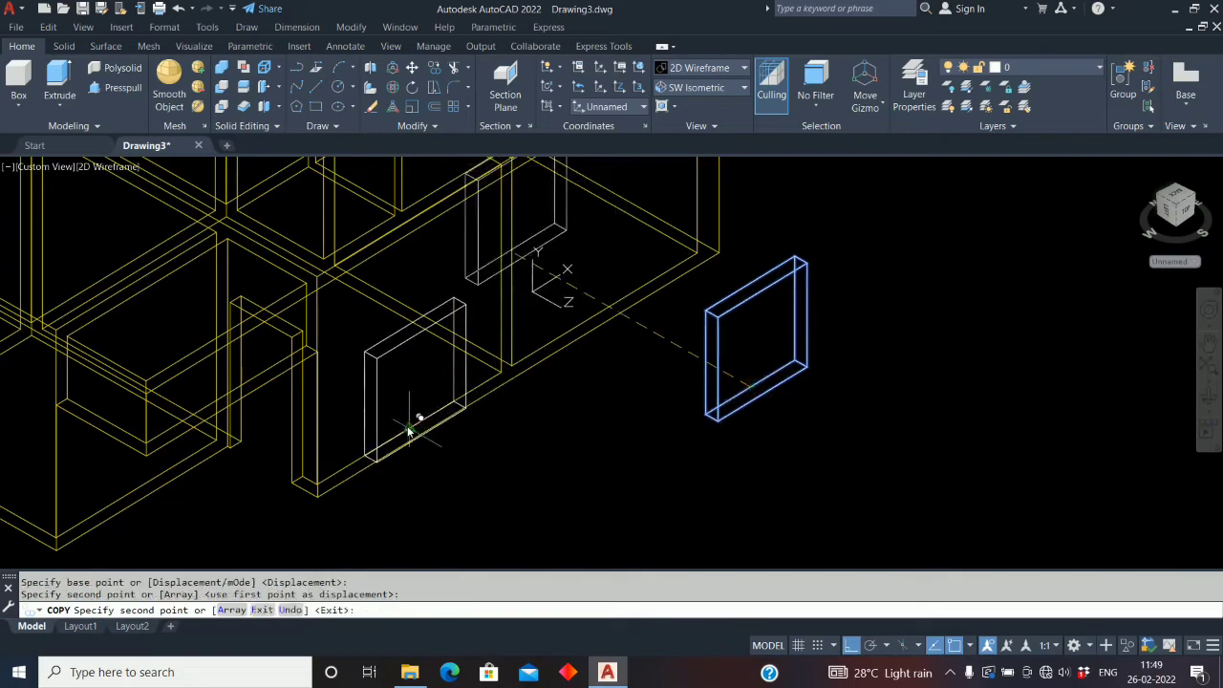
scroll(449, 445, down, 3)
mouse_move(316, 401)
middle_down()
mouse_move(392, 494)
mouse_move(435, 524)
middle_up()
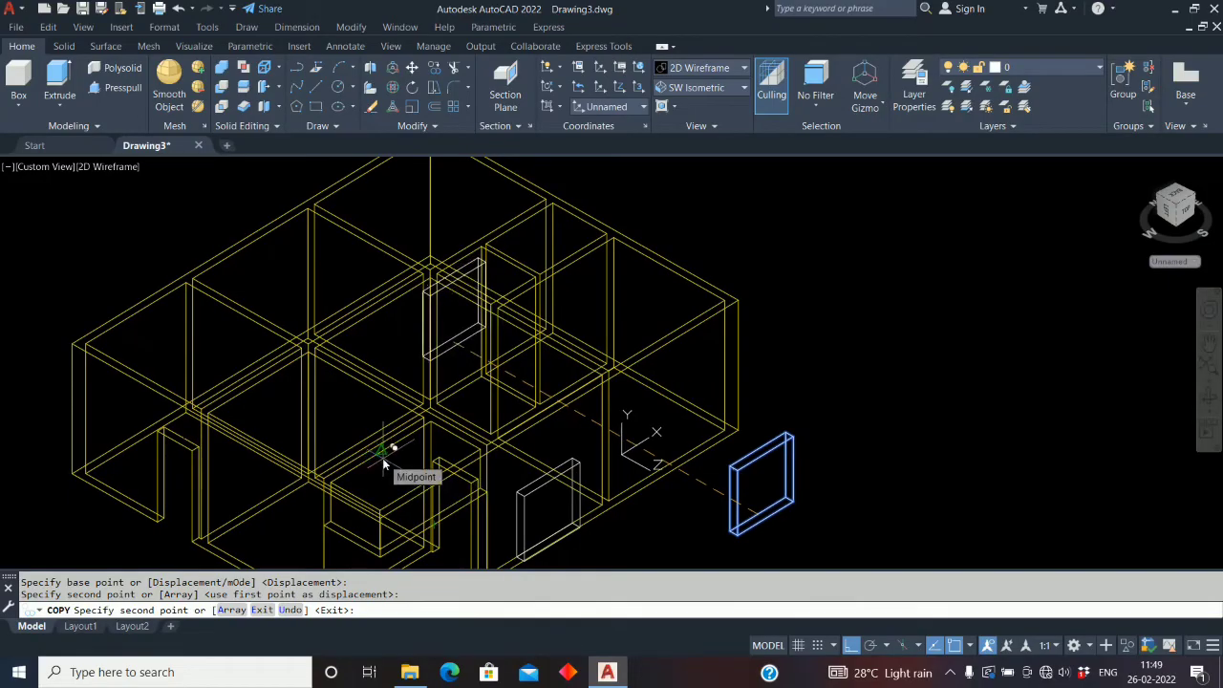
click(256, 367)
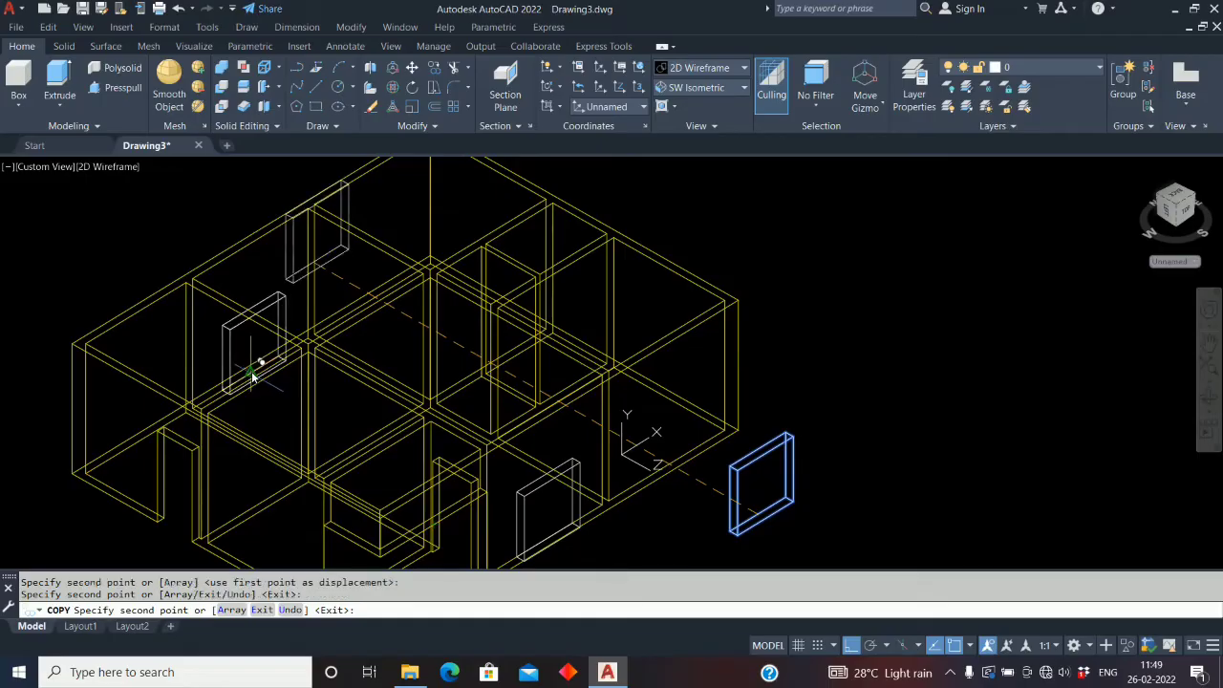
key(Escape)
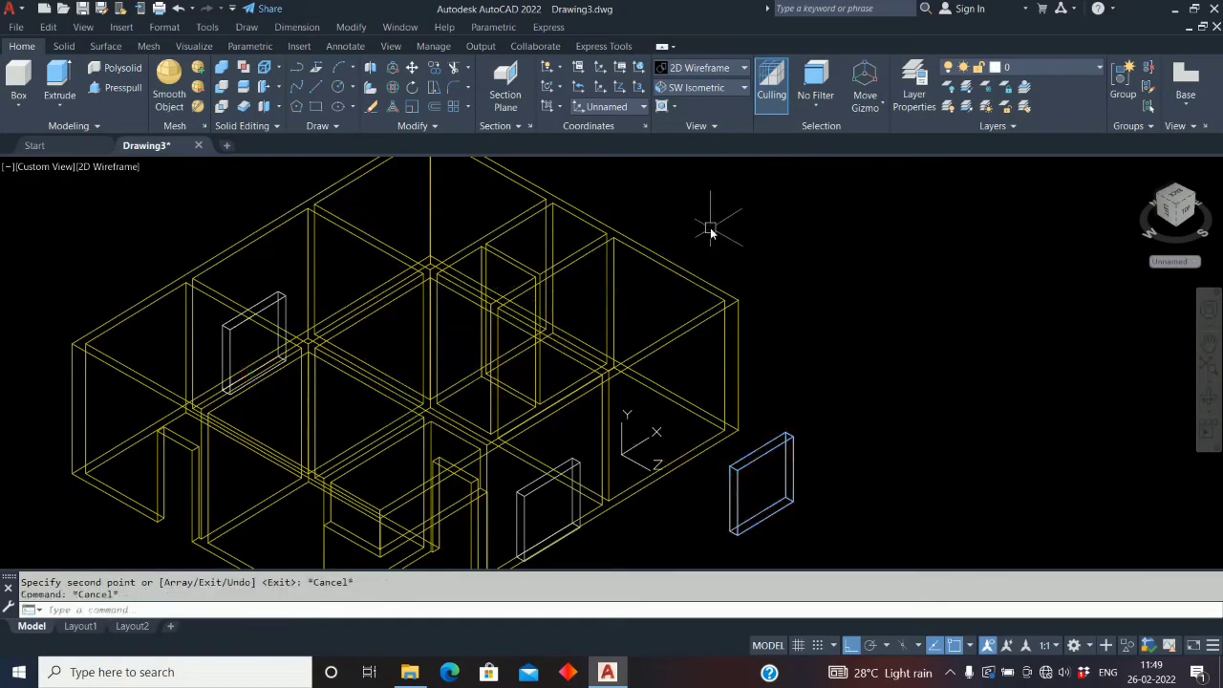
Move both copied window blocks 600 straight up from the base of the walls
text(m)
key(Return)
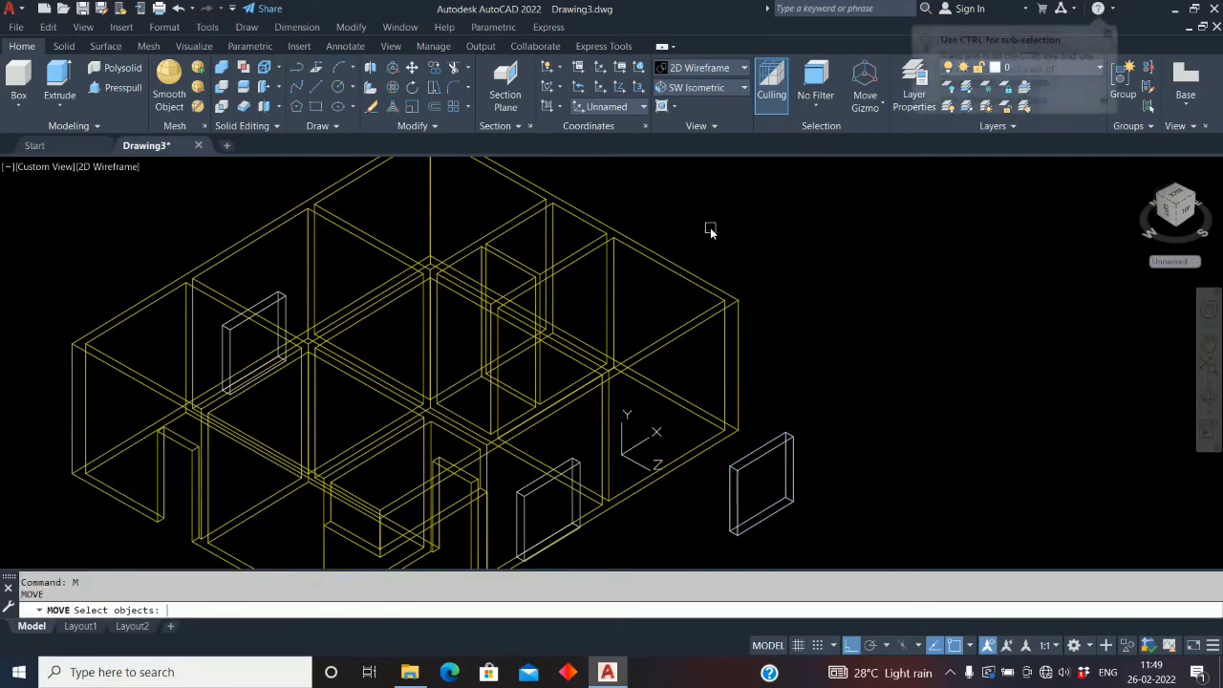
click(551, 484)
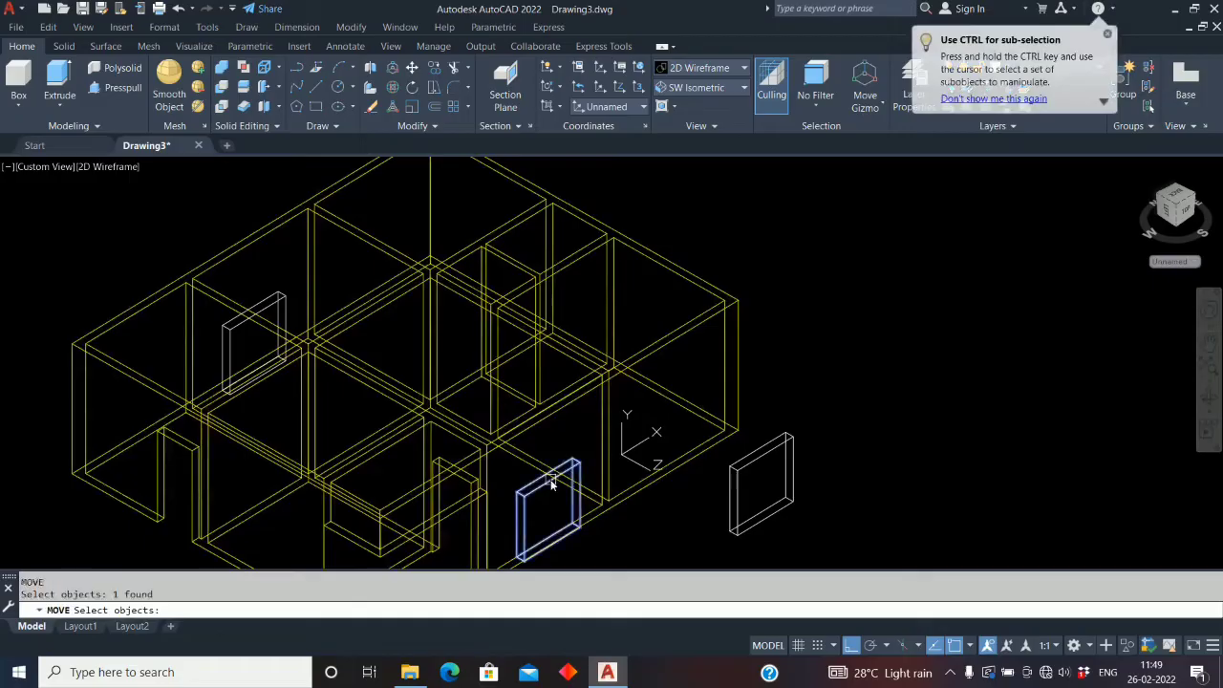
click(236, 324)
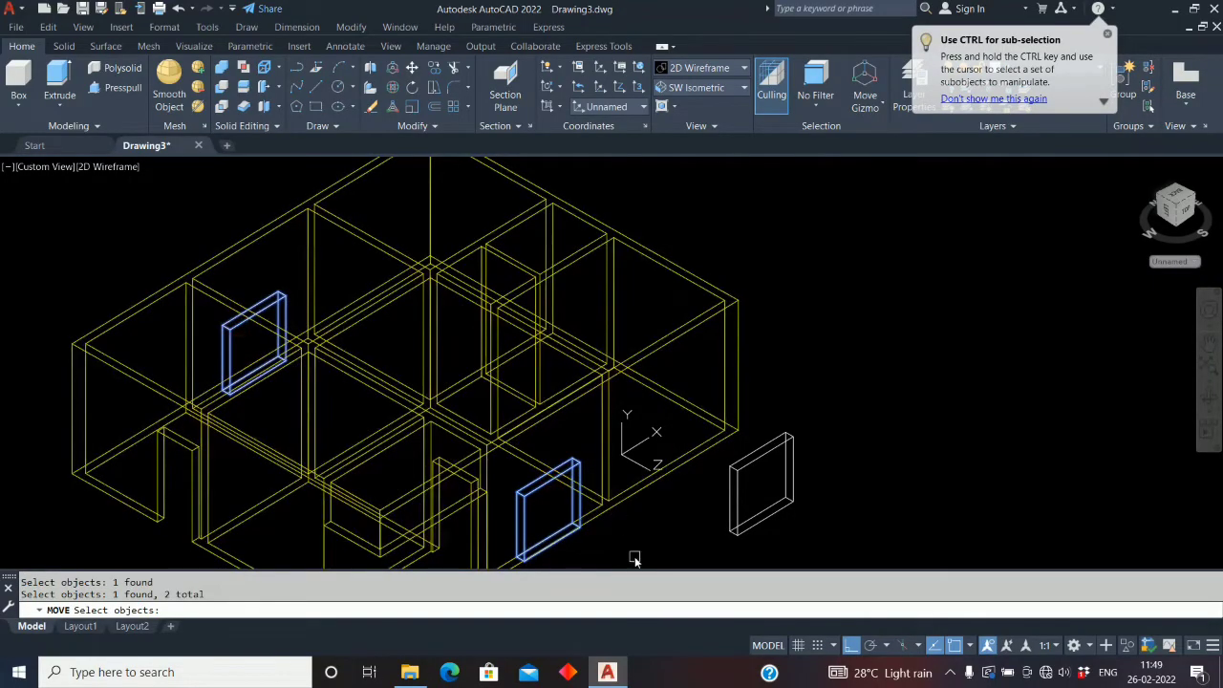
key(Return)
middle_drag(589, 555, 588, 477)
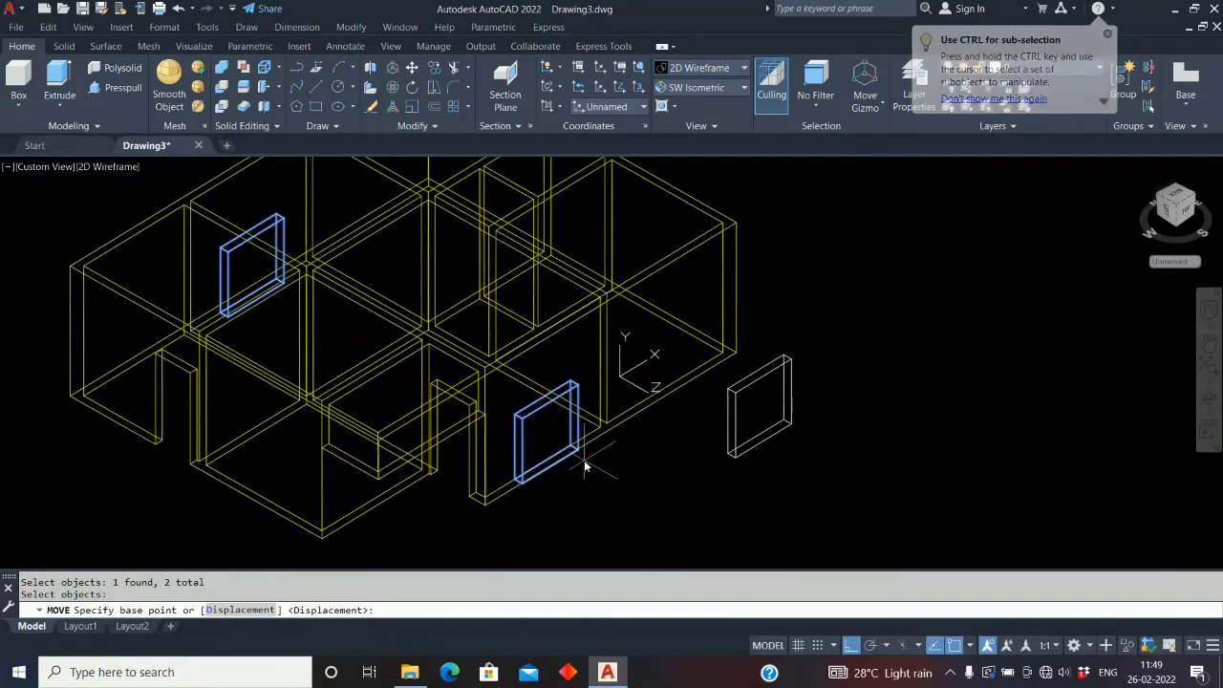
click(580, 449)
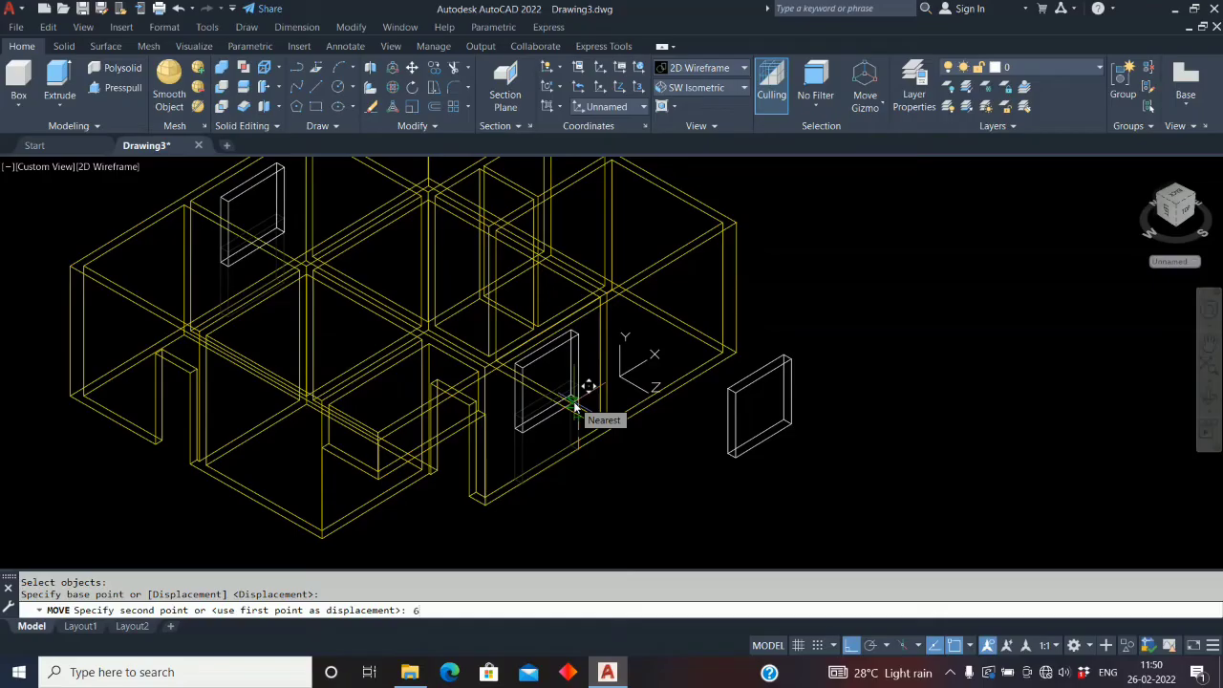
key(Return)
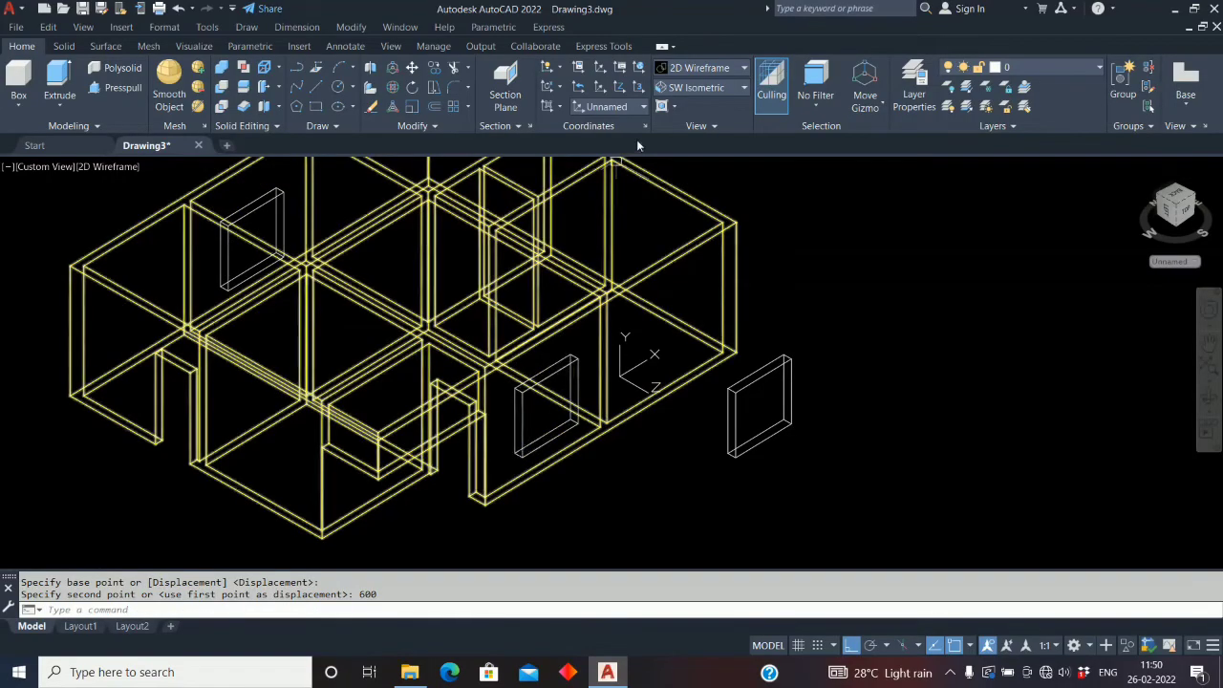
Subtract the two raised blocks from the wall solid to cut window openings in both long walls
click(223, 89)
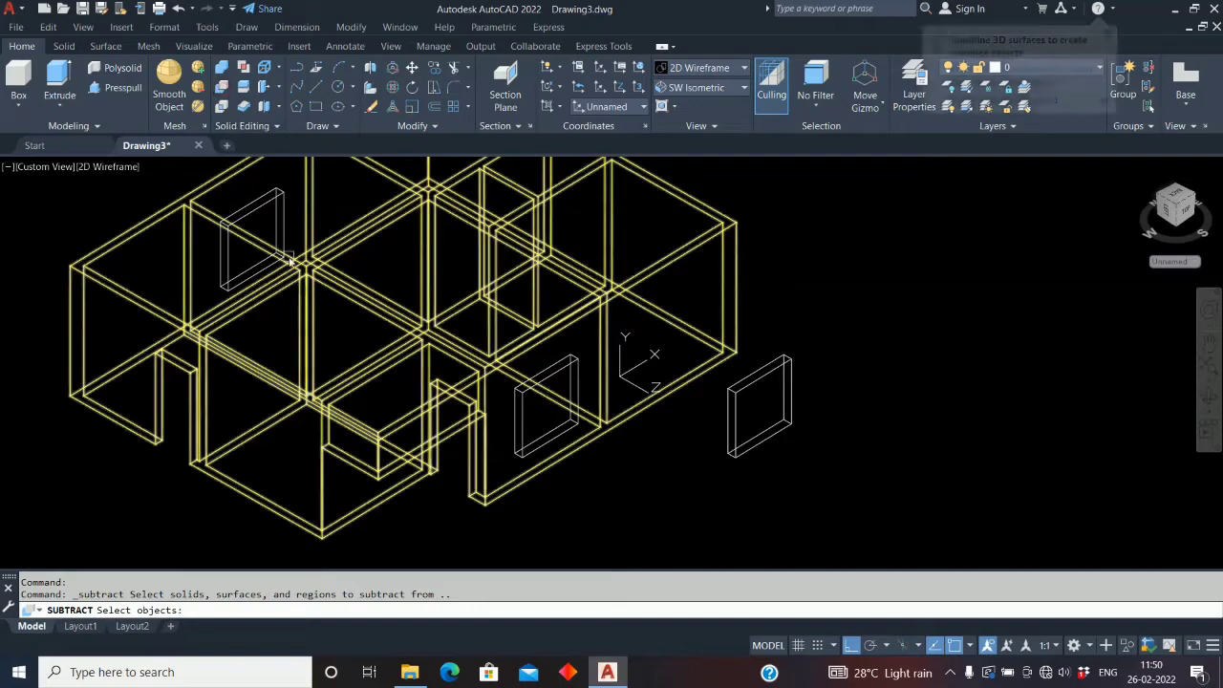
click(553, 334)
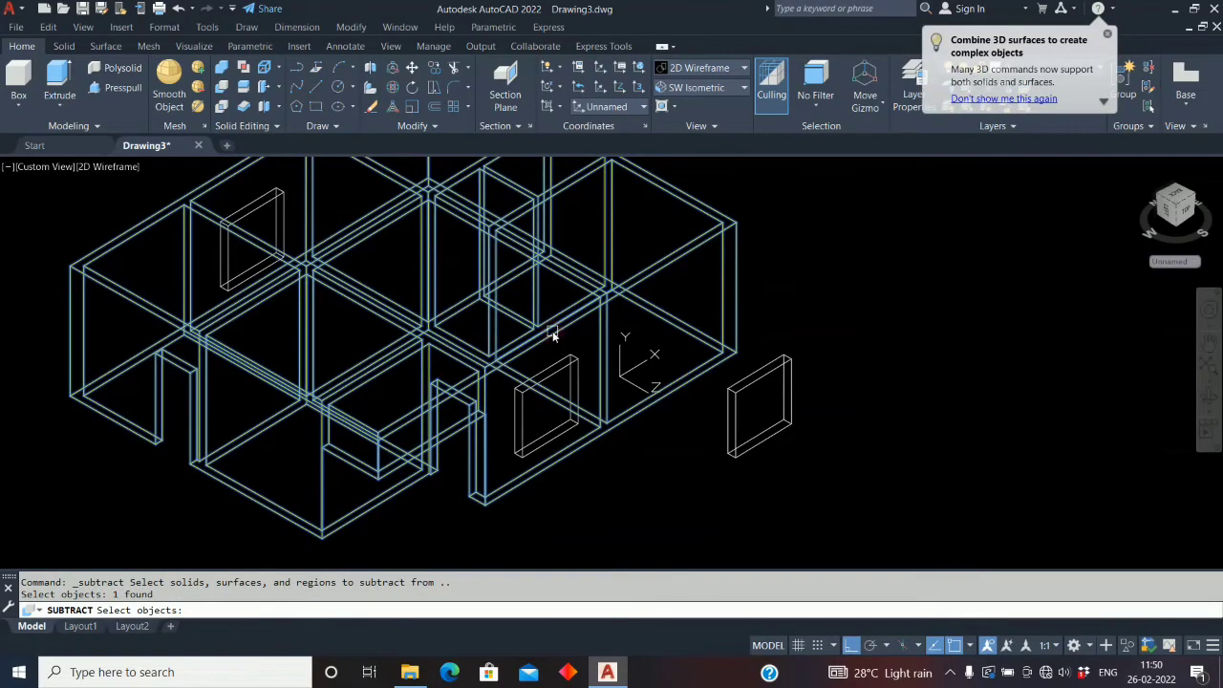
key(Return)
click(564, 375)
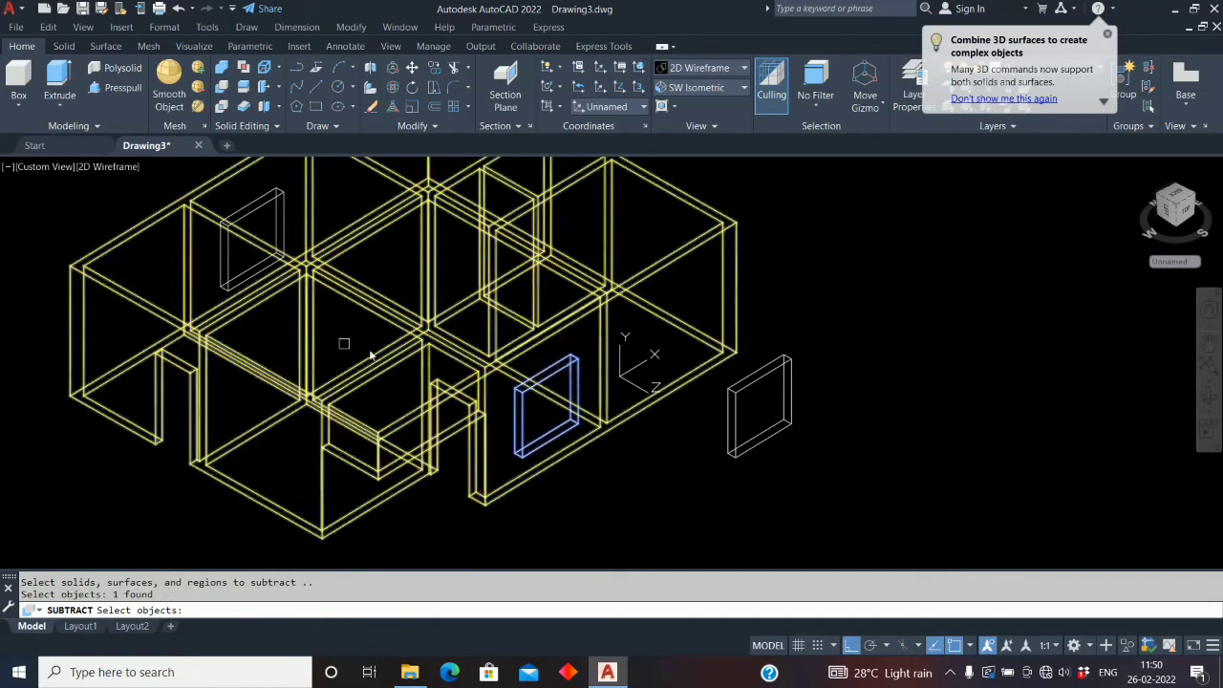
click(282, 250)
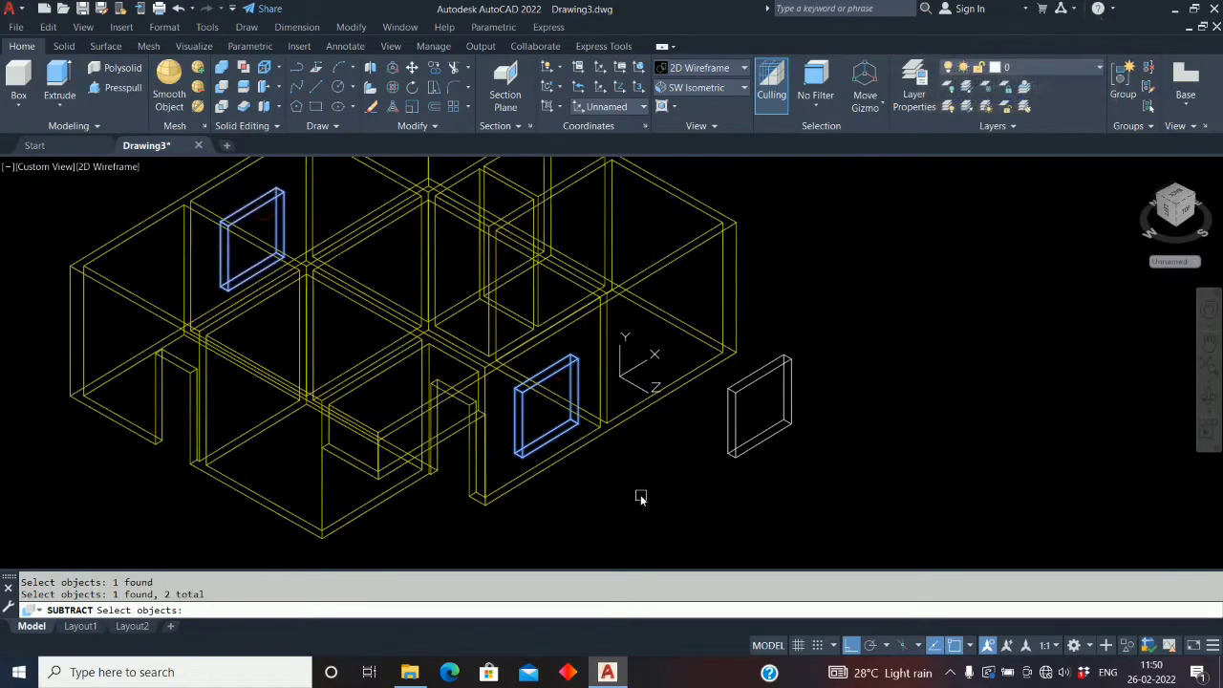
key(Return)
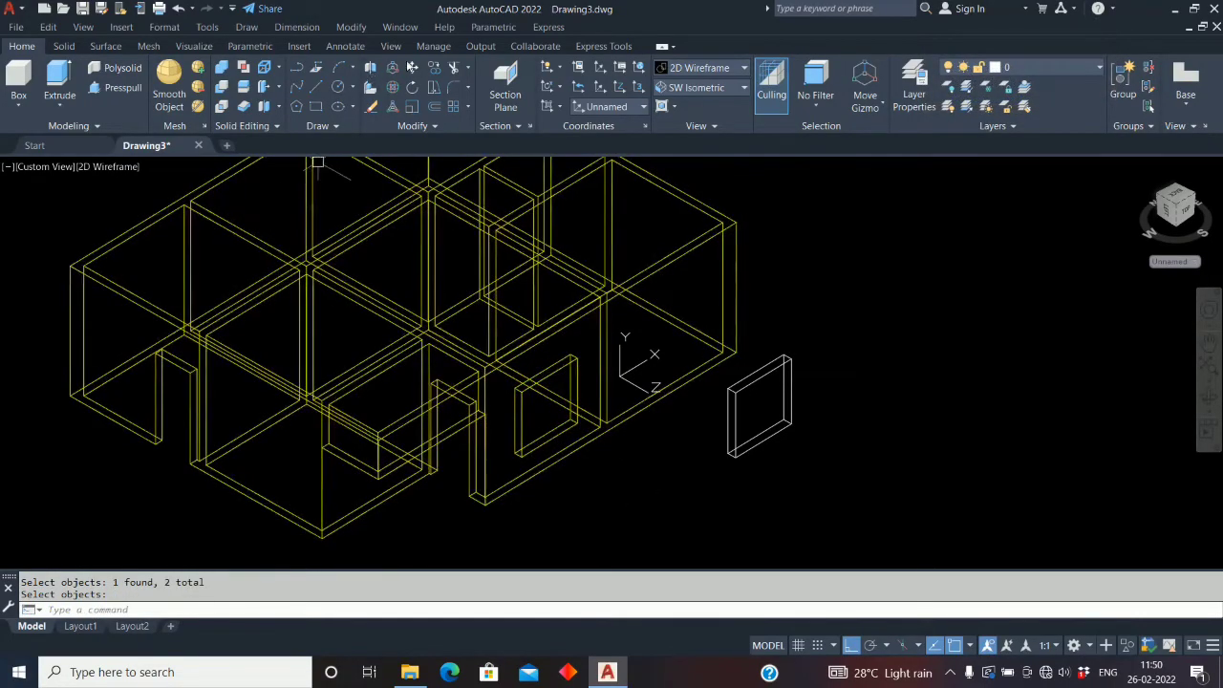
Display the house in the Realistic visual style and inspect the window opening in the long side wall
click(744, 69)
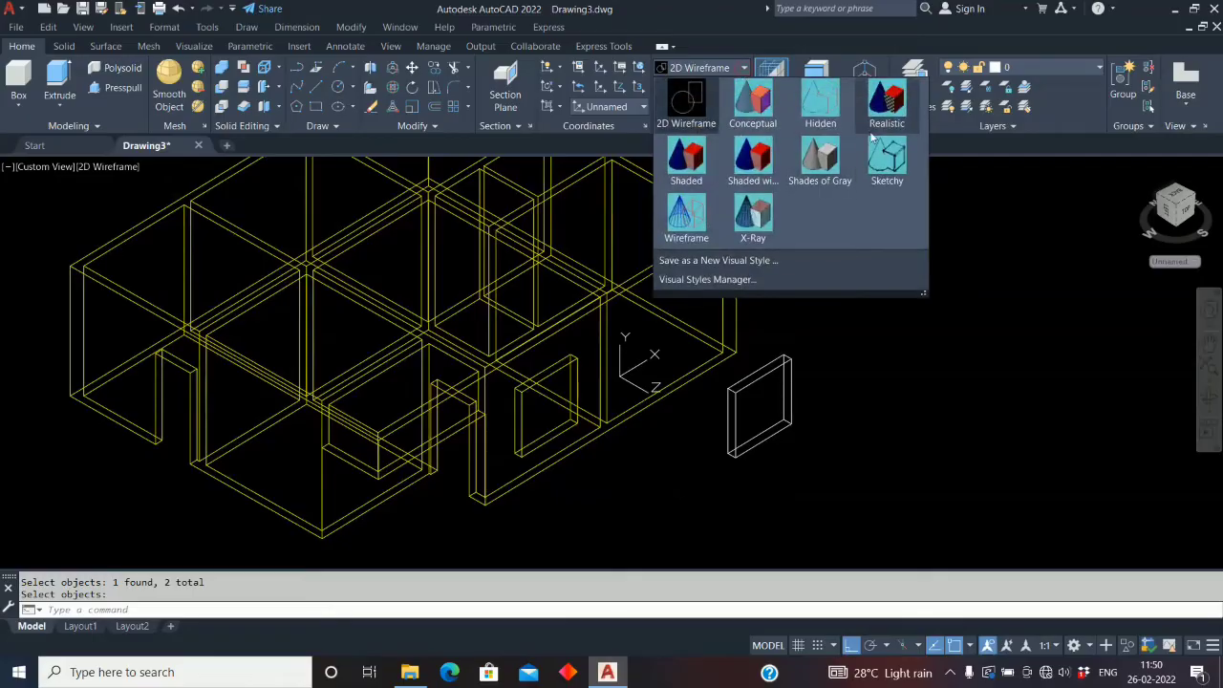
click(887, 111)
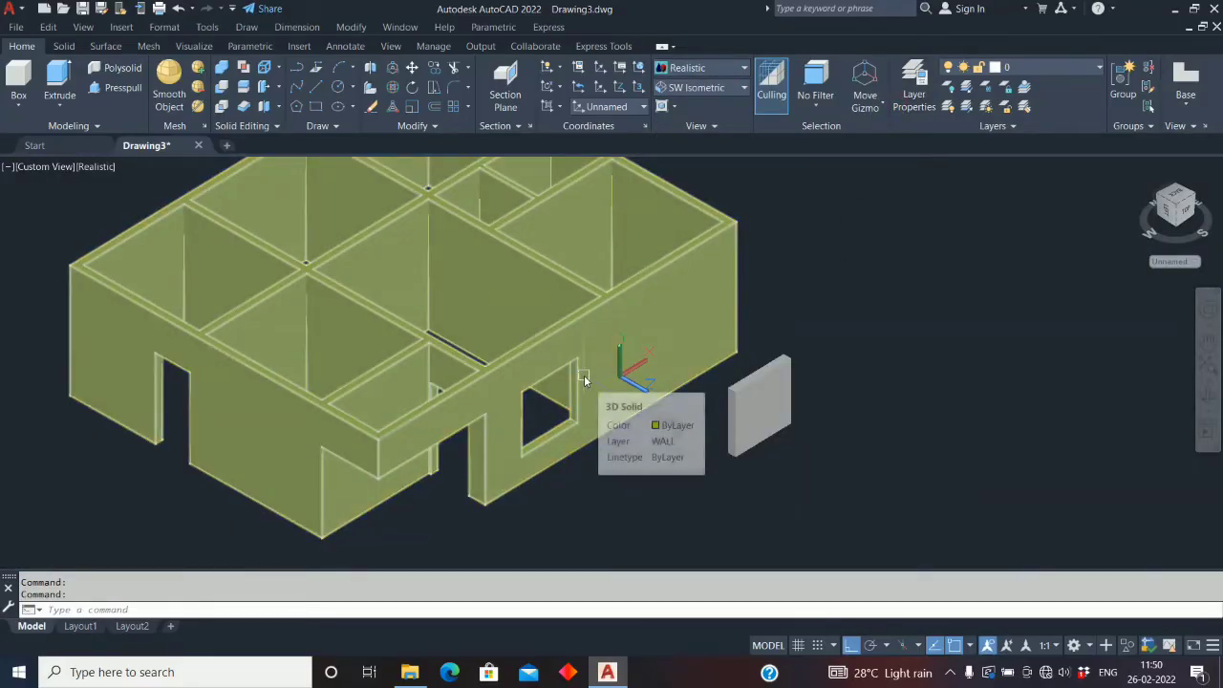
middle_drag(605, 385, 534, 451)
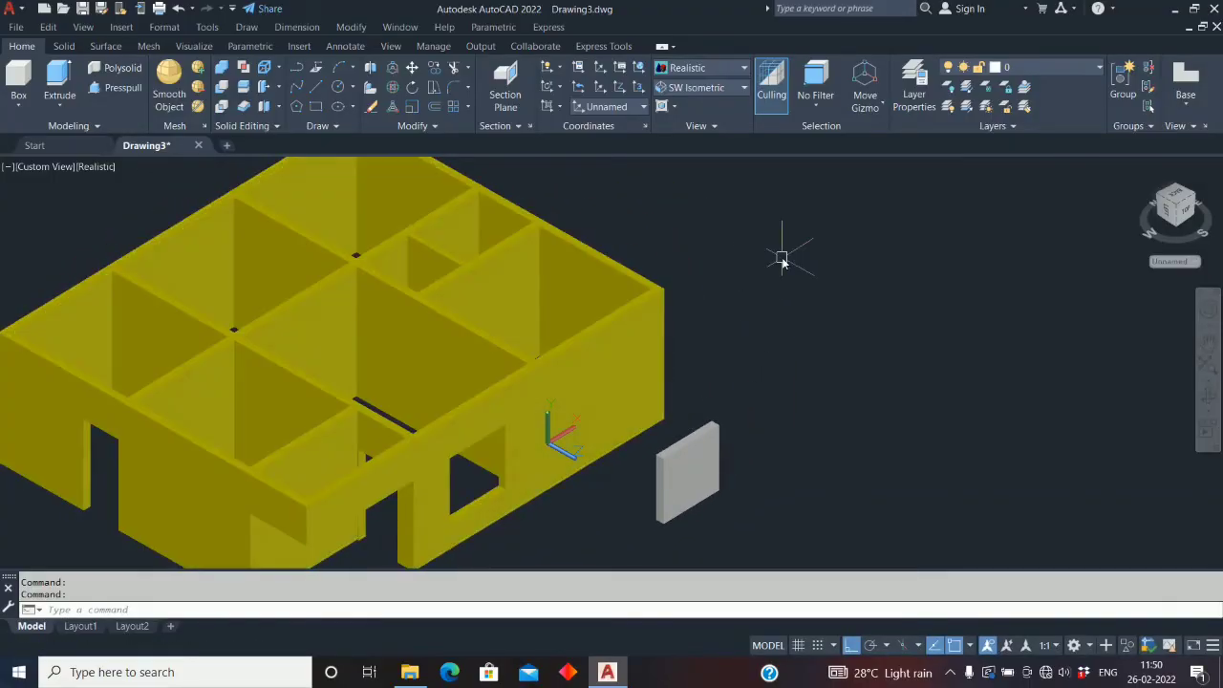
key(Escape)
Erase the leftover 1500 by 1500 block standing beside the house
middle_drag(585, 413, 560, 350)
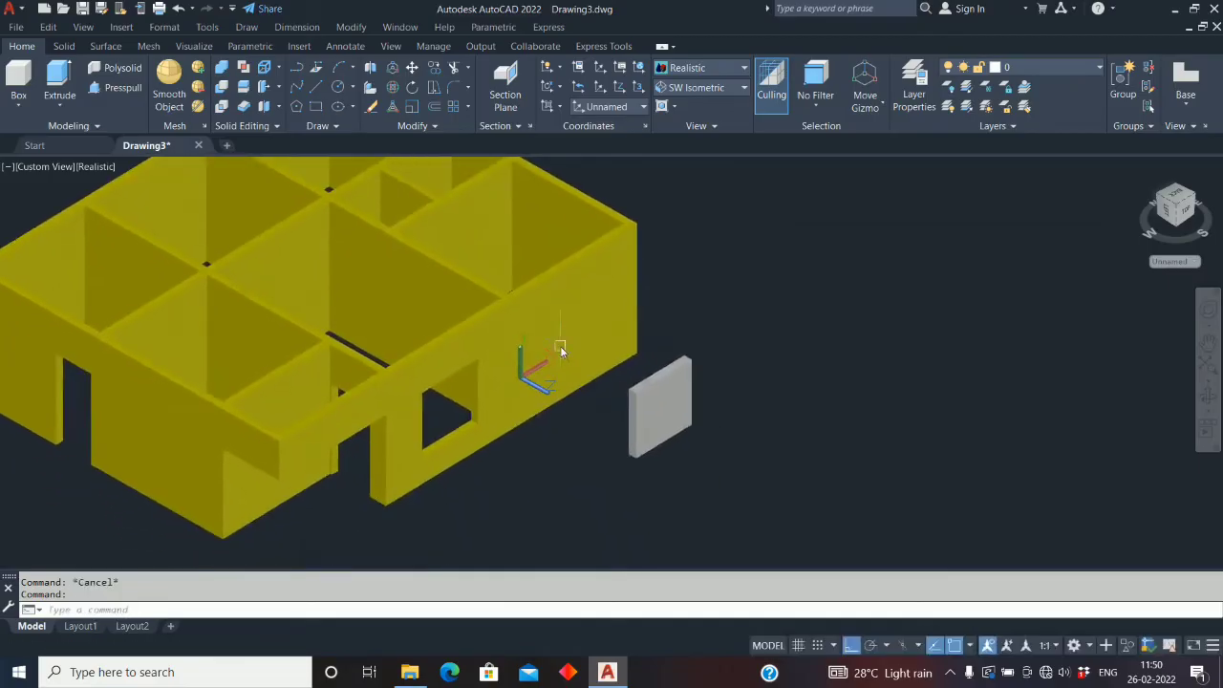
click(660, 394)
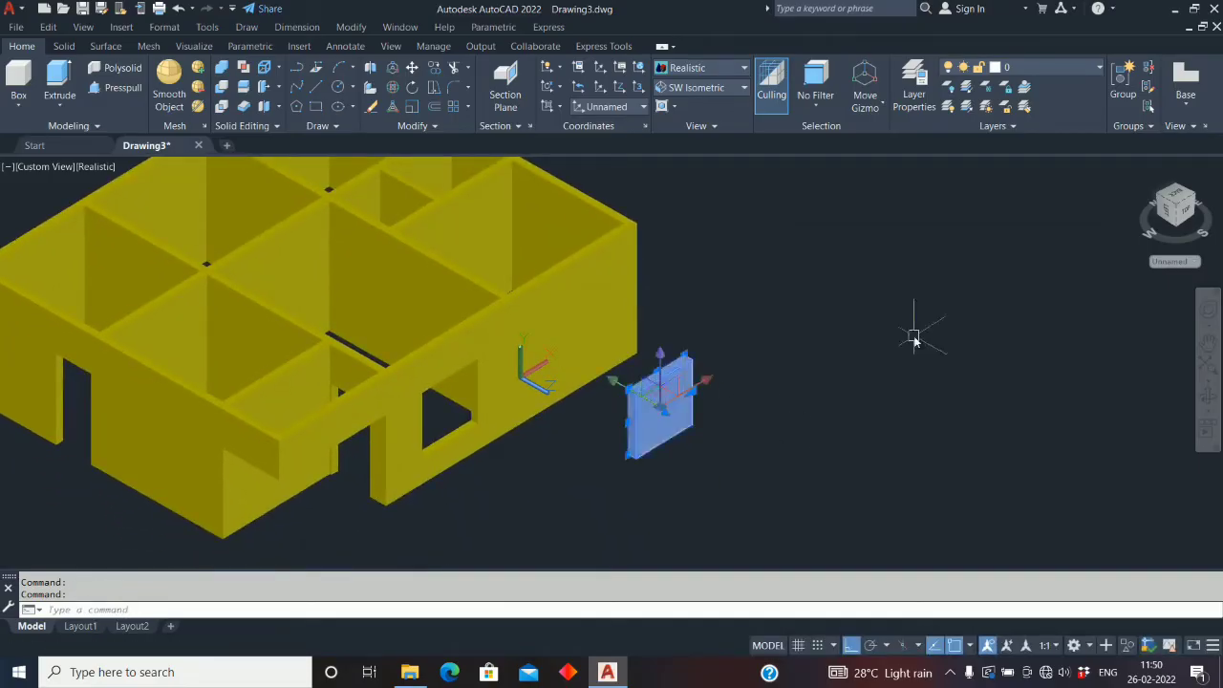
key(Delete)
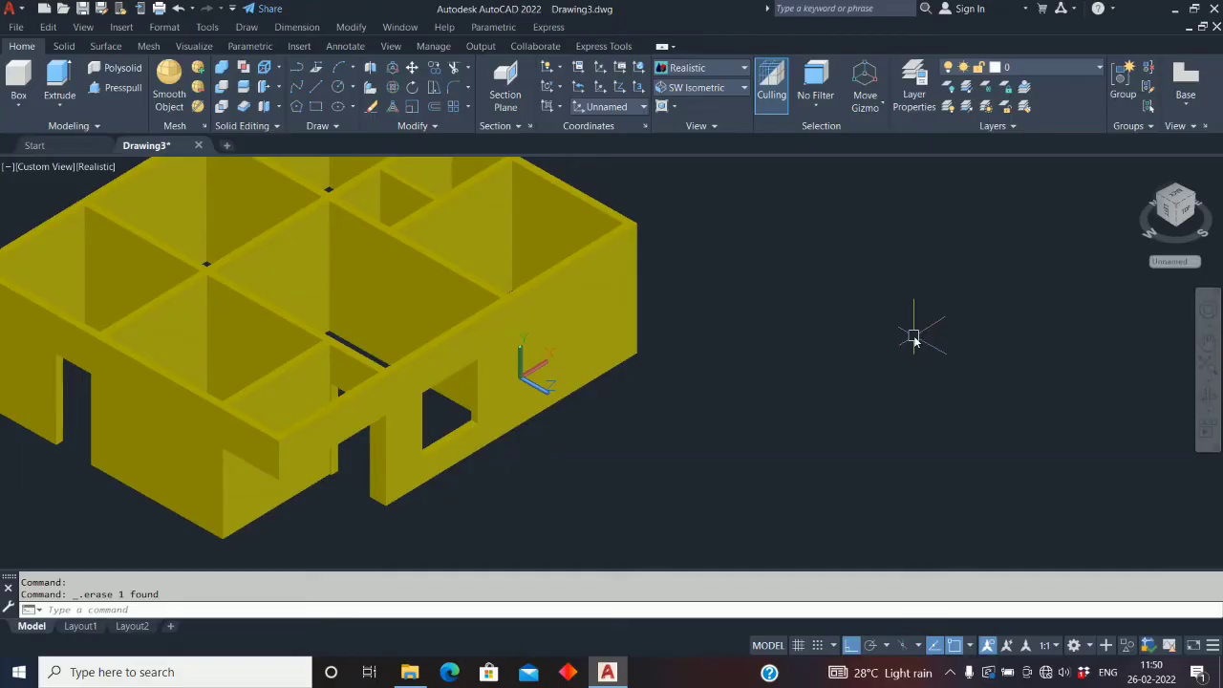
Draw a 1000 by 1500 rectangle parallel to the long side wall, in the empty space beside the house
text(r)
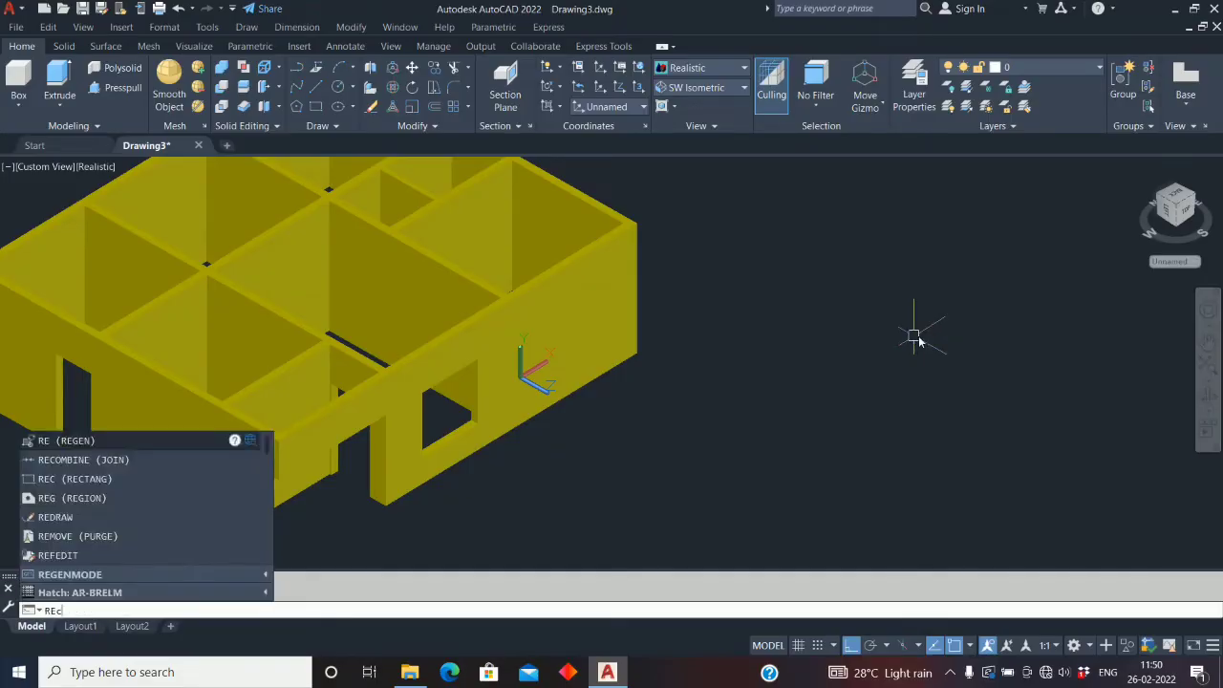
text(ec)
key(Return)
click(786, 419)
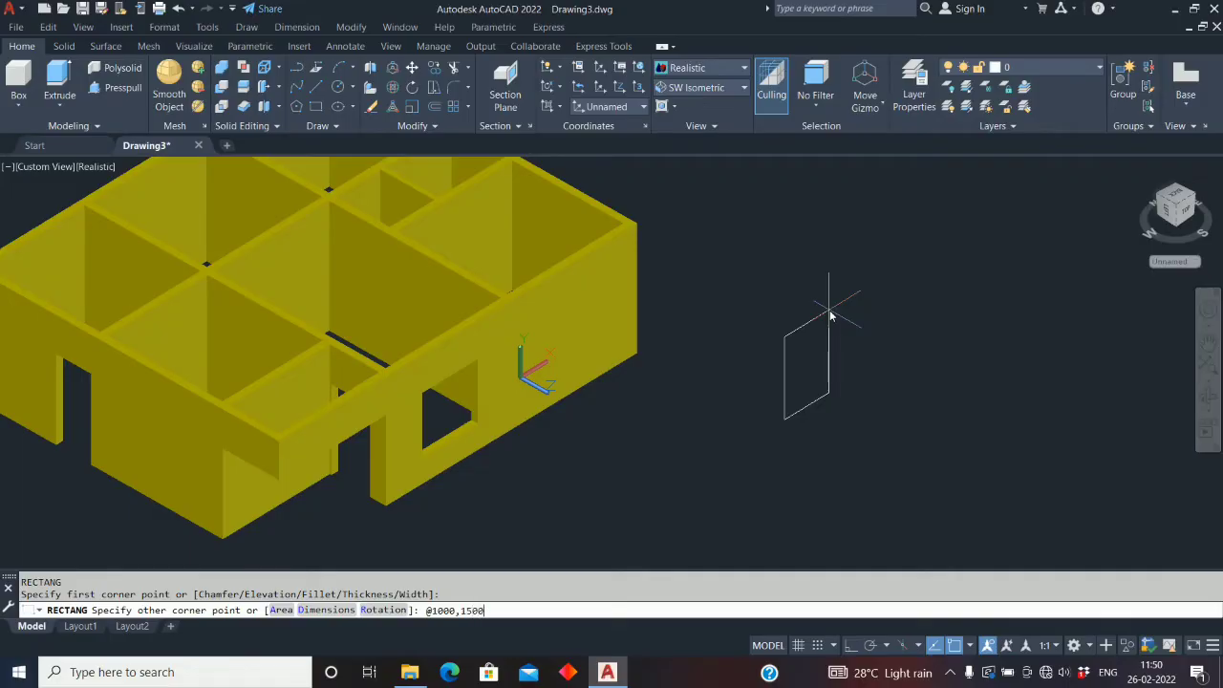
key(Return)
Extrude the 1000 by 1500 rectangle by the default height of 200 into a solid block
scroll(792, 379, up, 2)
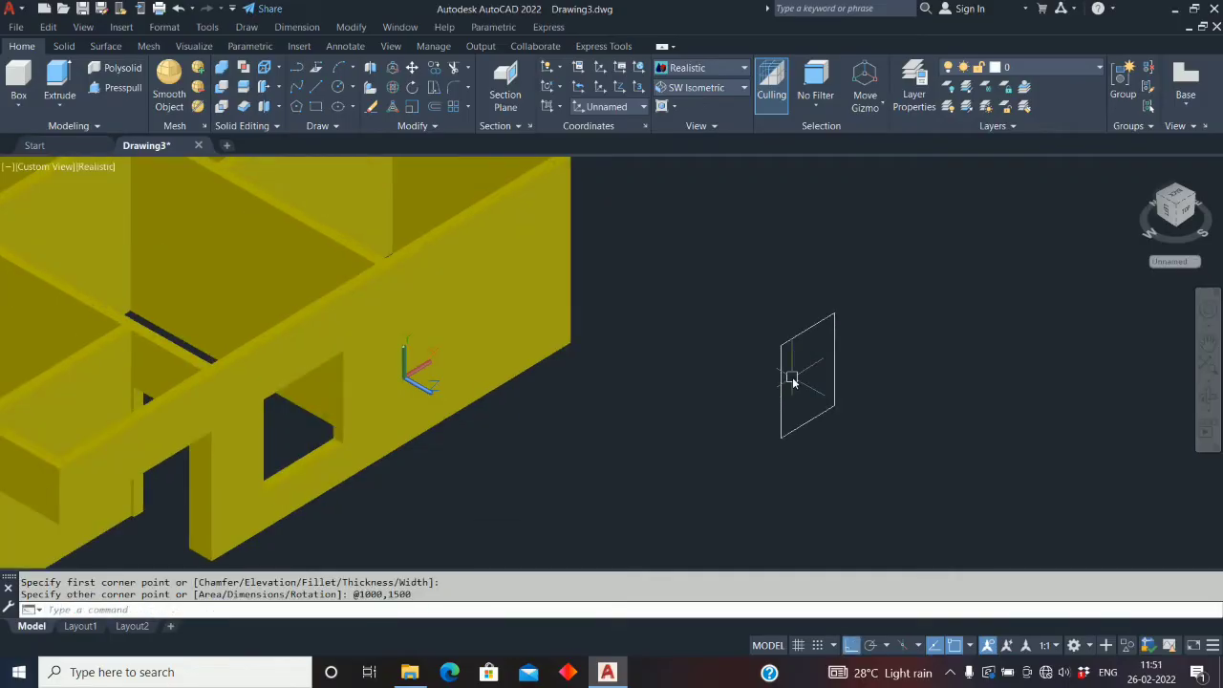
middle_drag(792, 379, 718, 401)
text(EX)
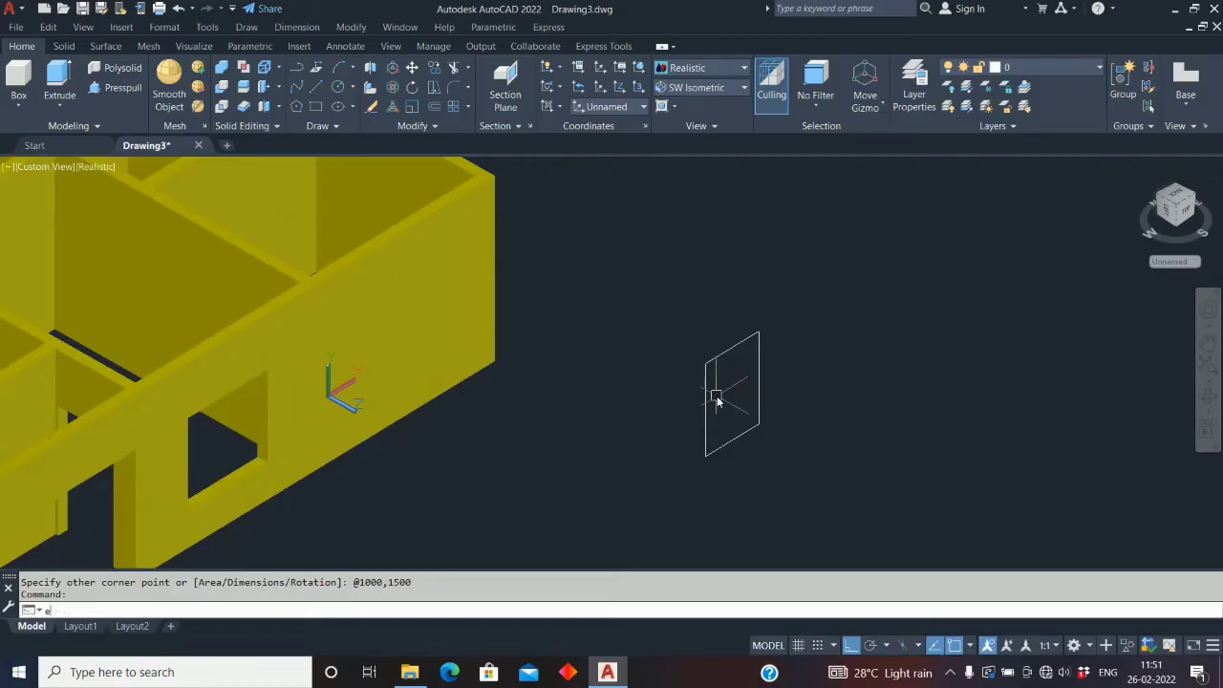
text(t)
key(Return)
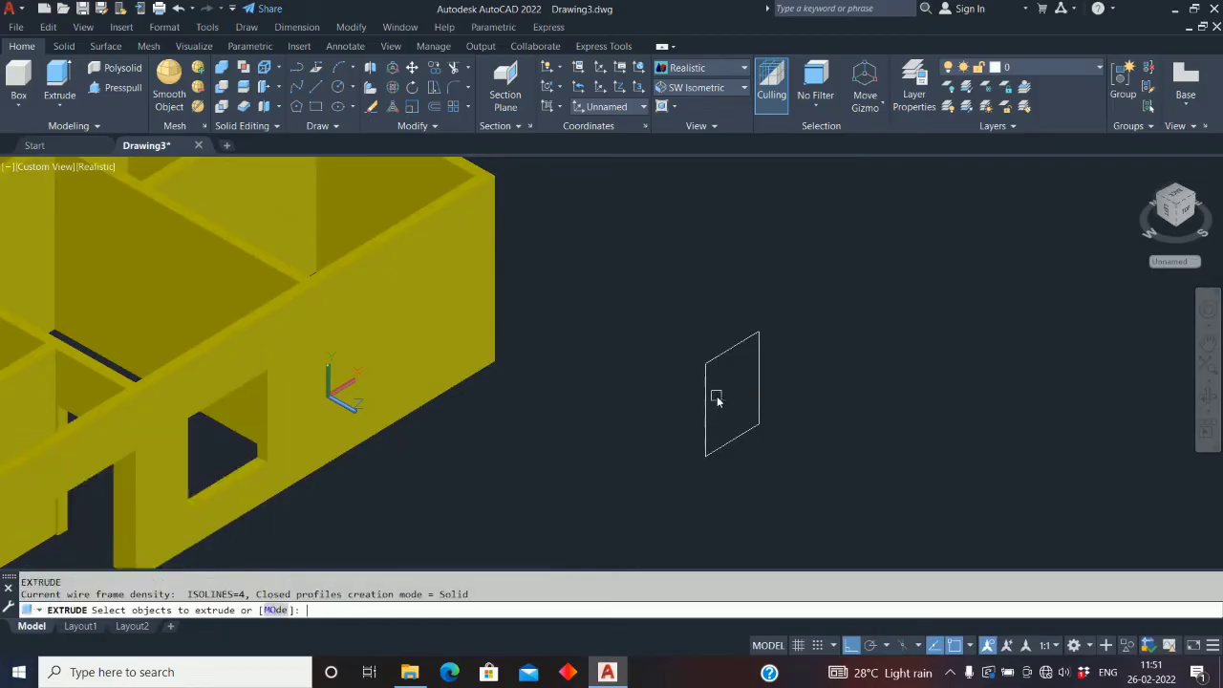
click(707, 432)
right_click(708, 434)
click(742, 436)
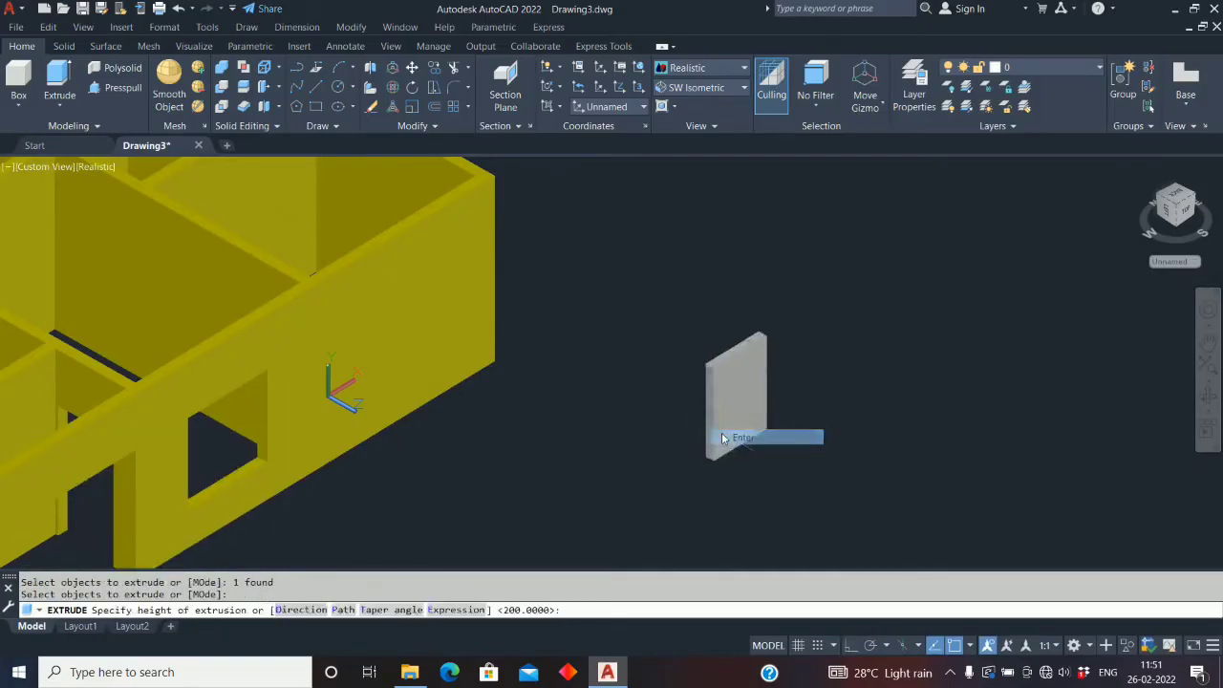
click(743, 451)
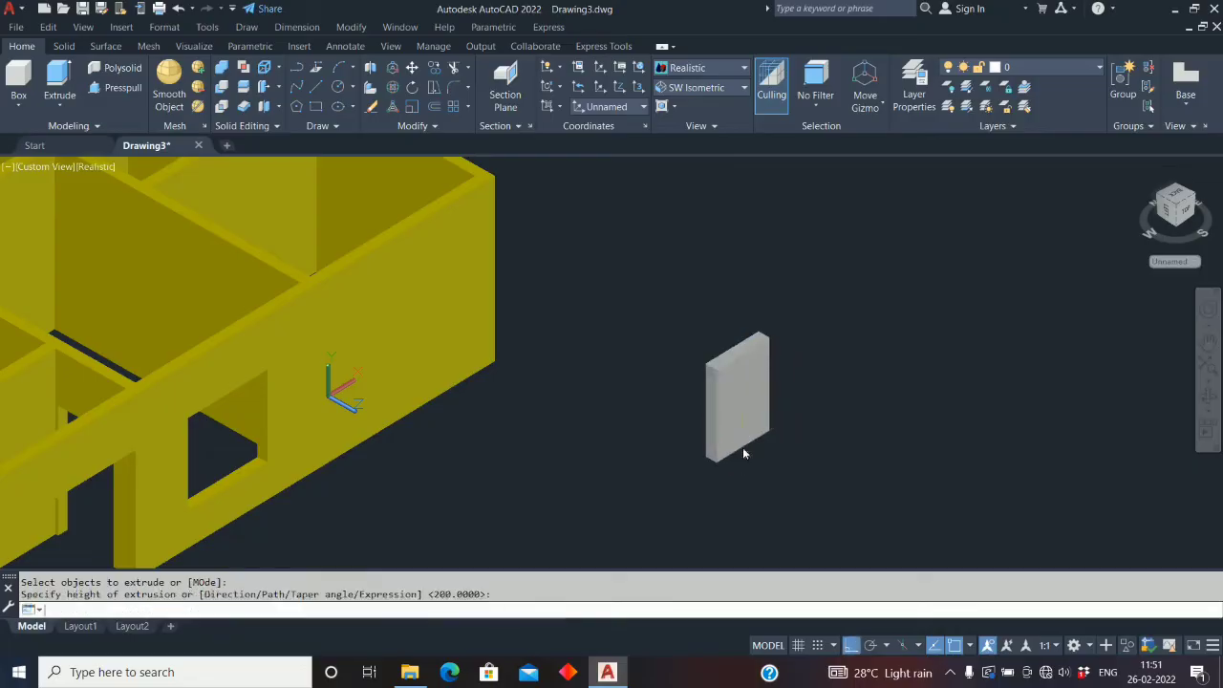
Return the model to the 2D Wireframe visual style with the new 1000 by 1500 block beside the house
click(746, 69)
click(690, 124)
scroll(573, 322, down, 4)
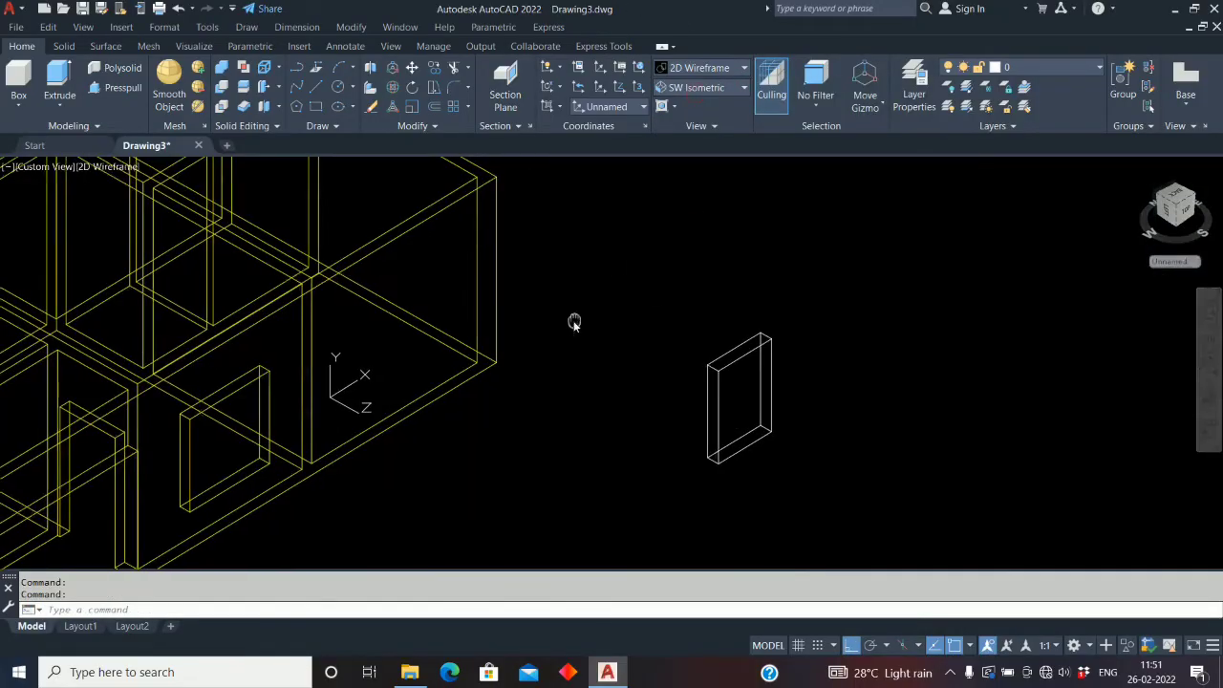
Copy the 1000 by 1500 block from its bottom edge onto the base of the long side wall, at the end room beside the existing window opening
scroll(566, 362, up, 3)
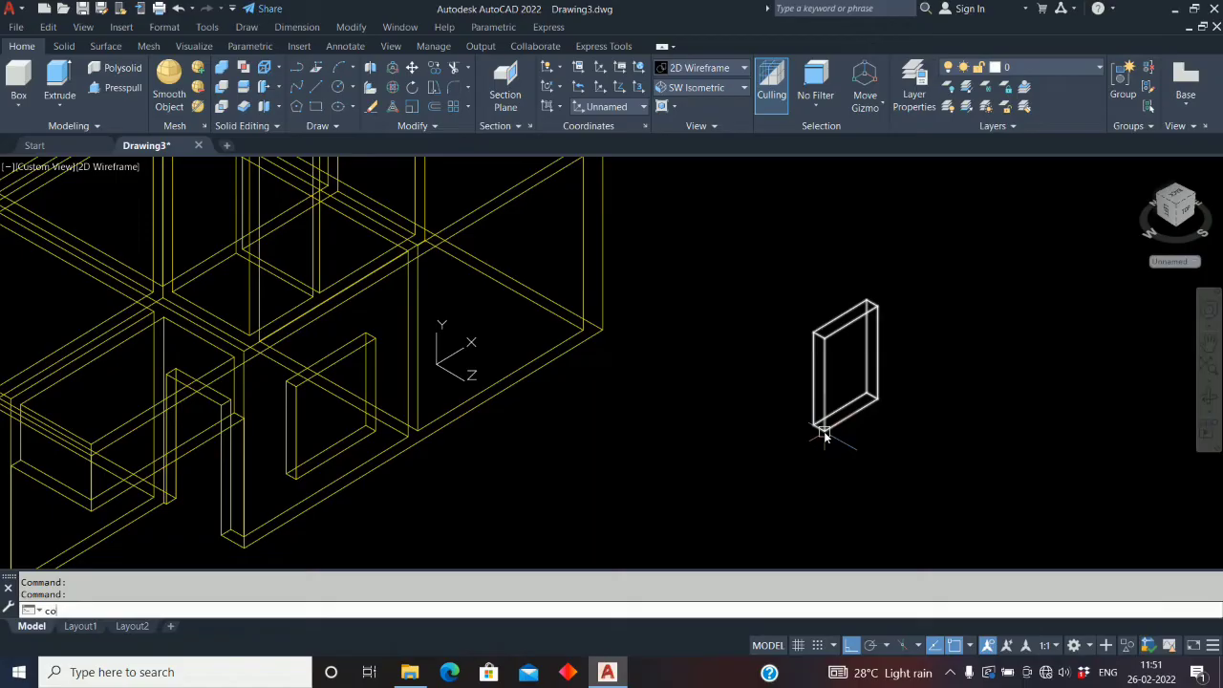
key(Return)
click(846, 419)
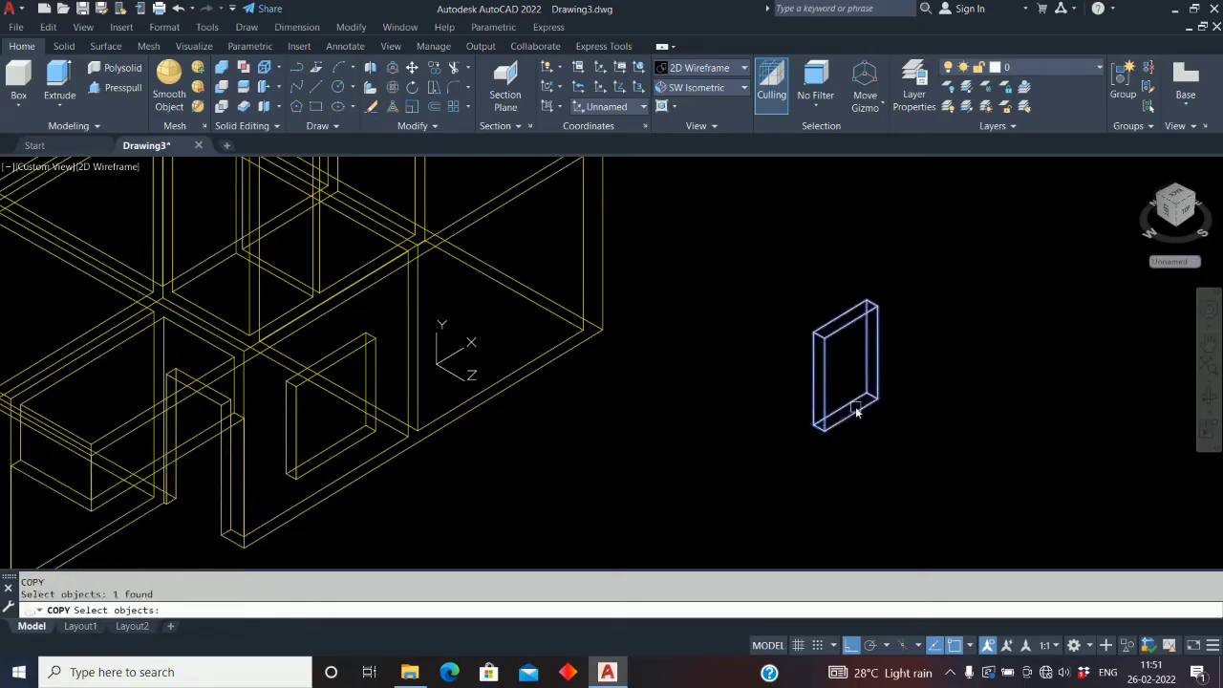
key(Return)
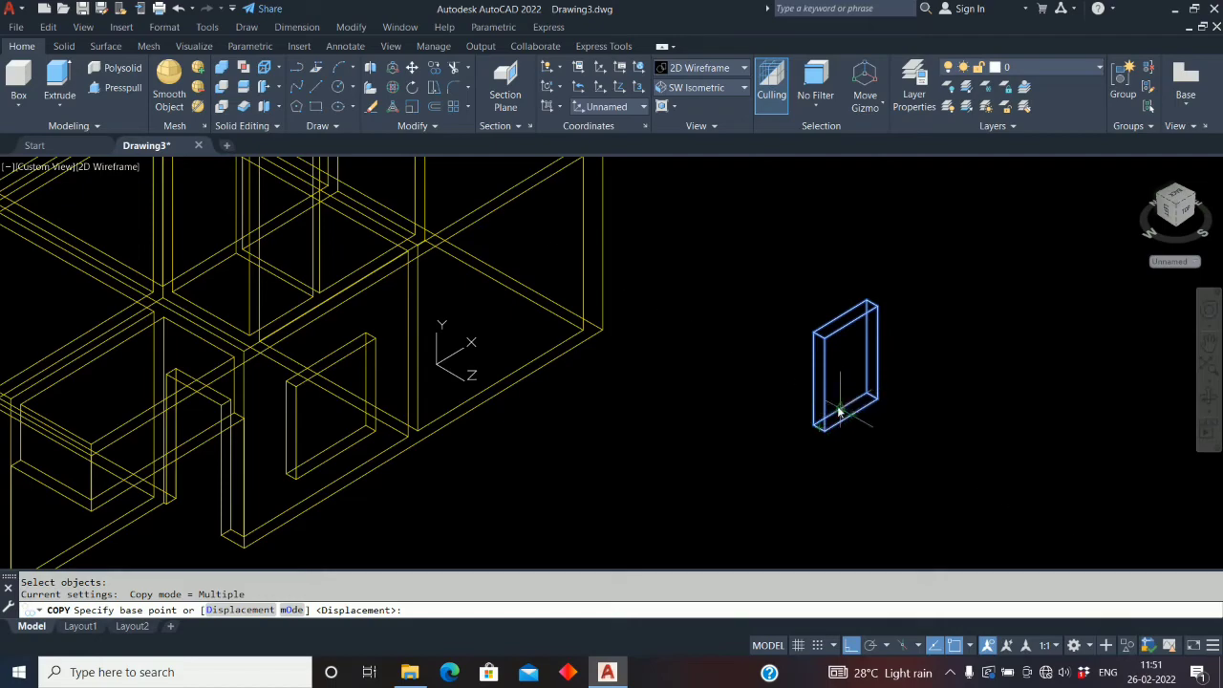
click(839, 411)
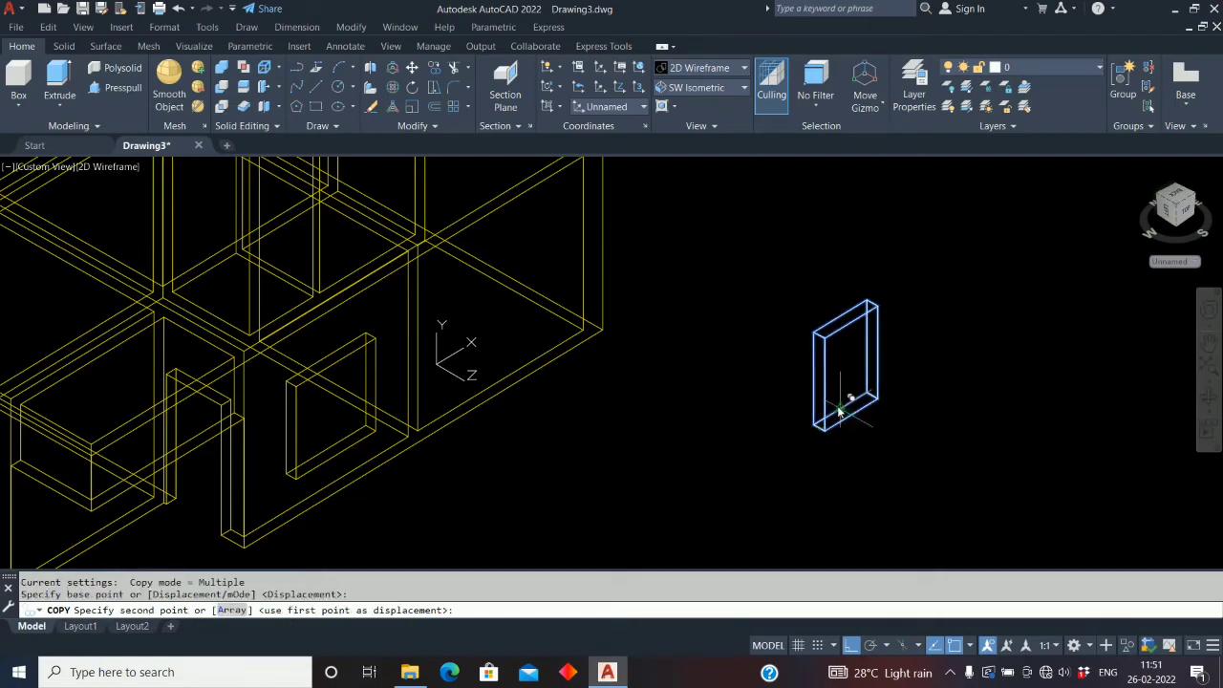
click(504, 382)
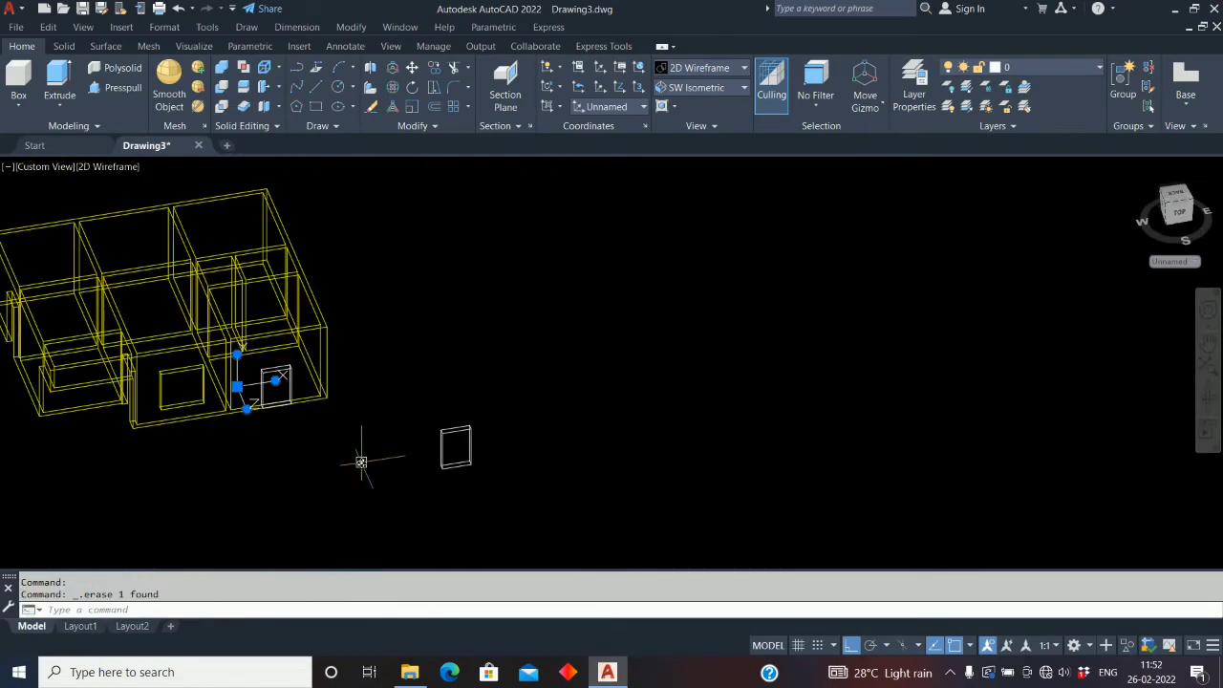
Move the copied block in the side wall straight up by 600
key(Return)
scroll(274, 404, up, 5)
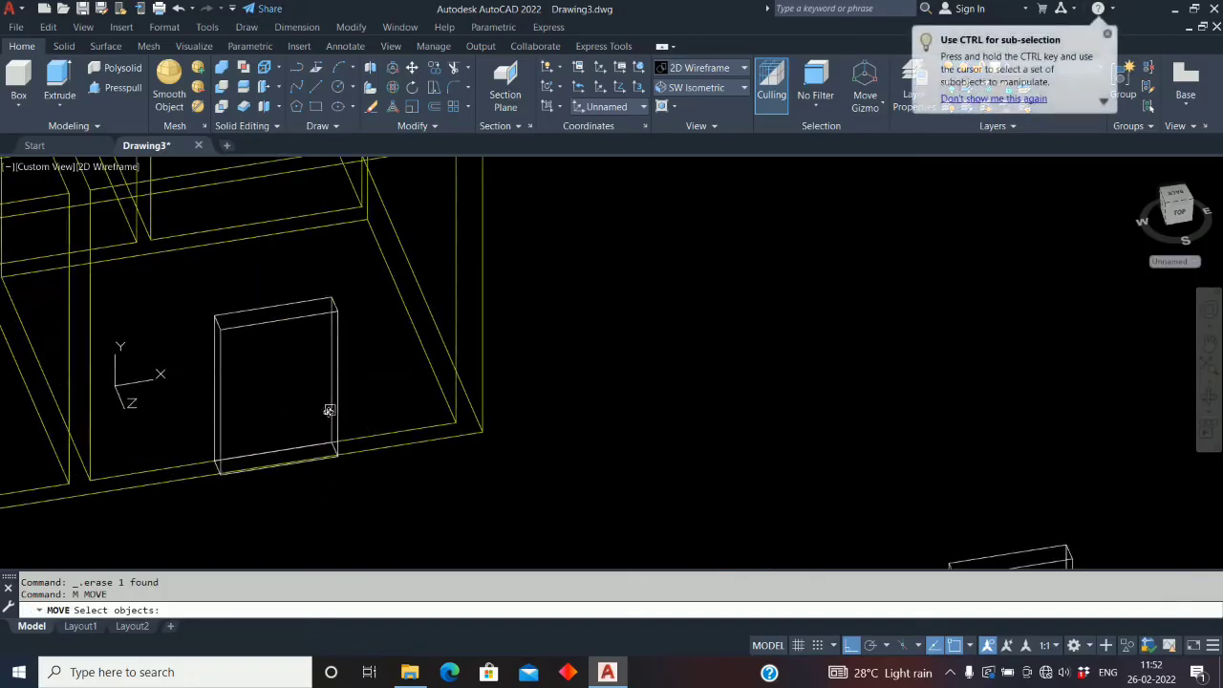
click(331, 409)
key(Return)
click(281, 467)
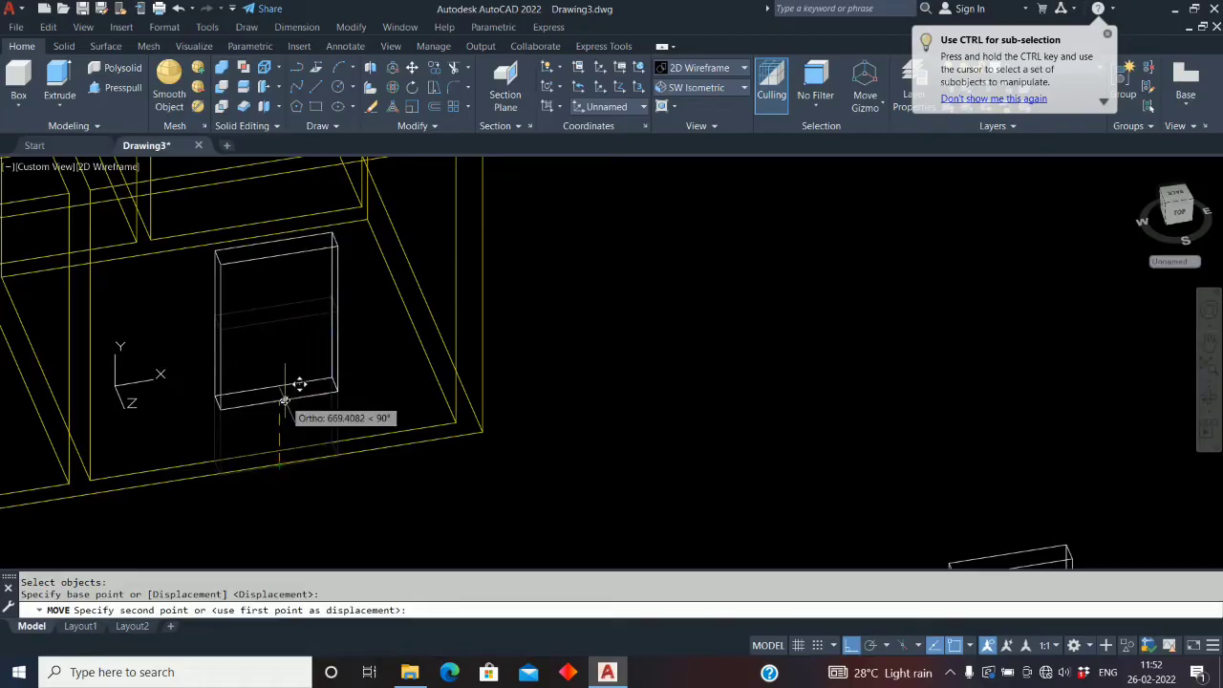
text(600)
key(Return)
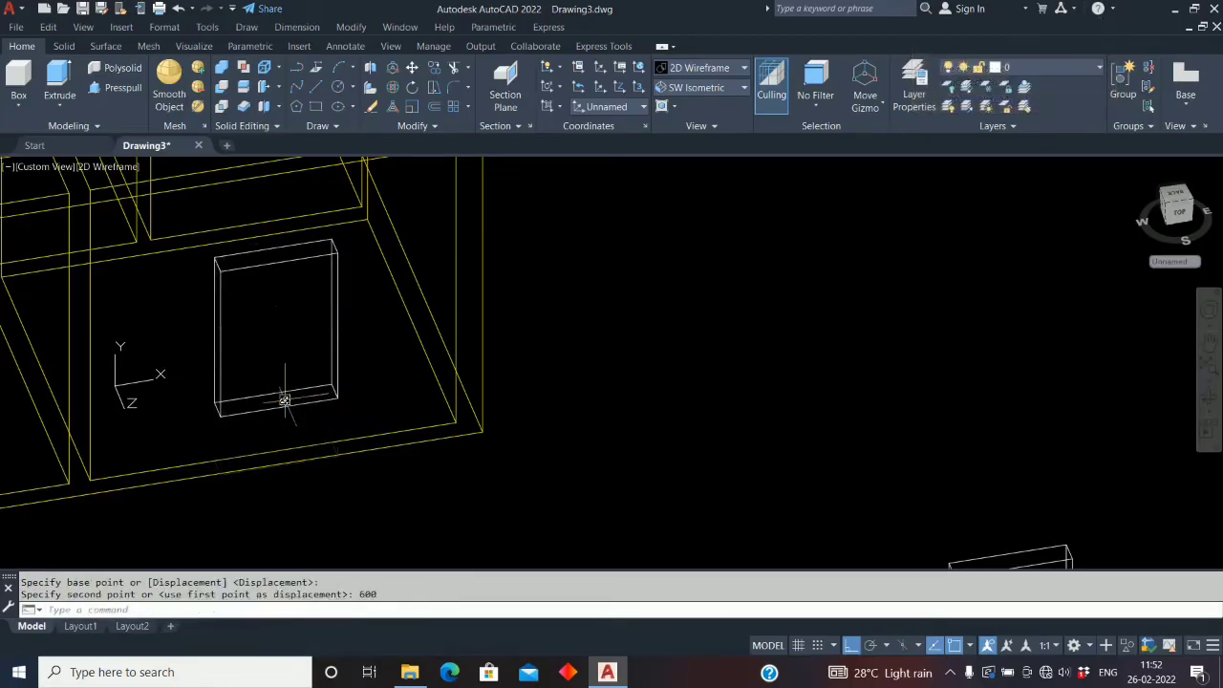
Subtract the raised 1000 by 1500 block from the house walls to cut the end room's window opening
scroll(272, 406, down, 4)
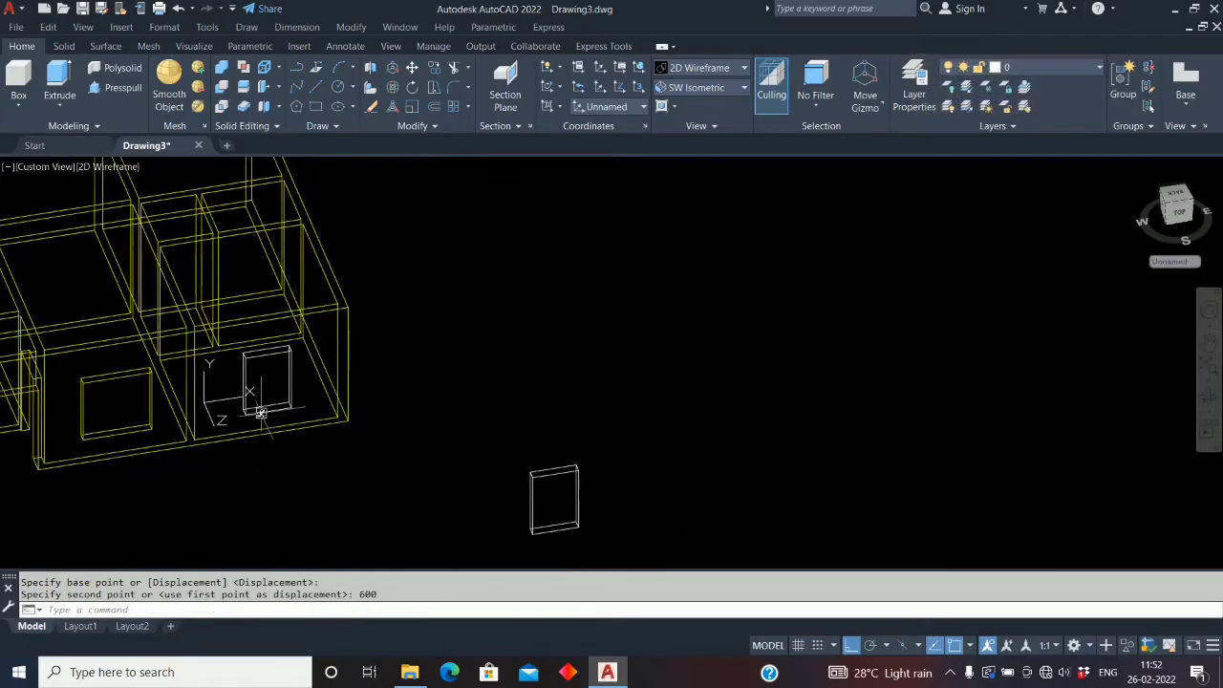
click(219, 87)
click(344, 308)
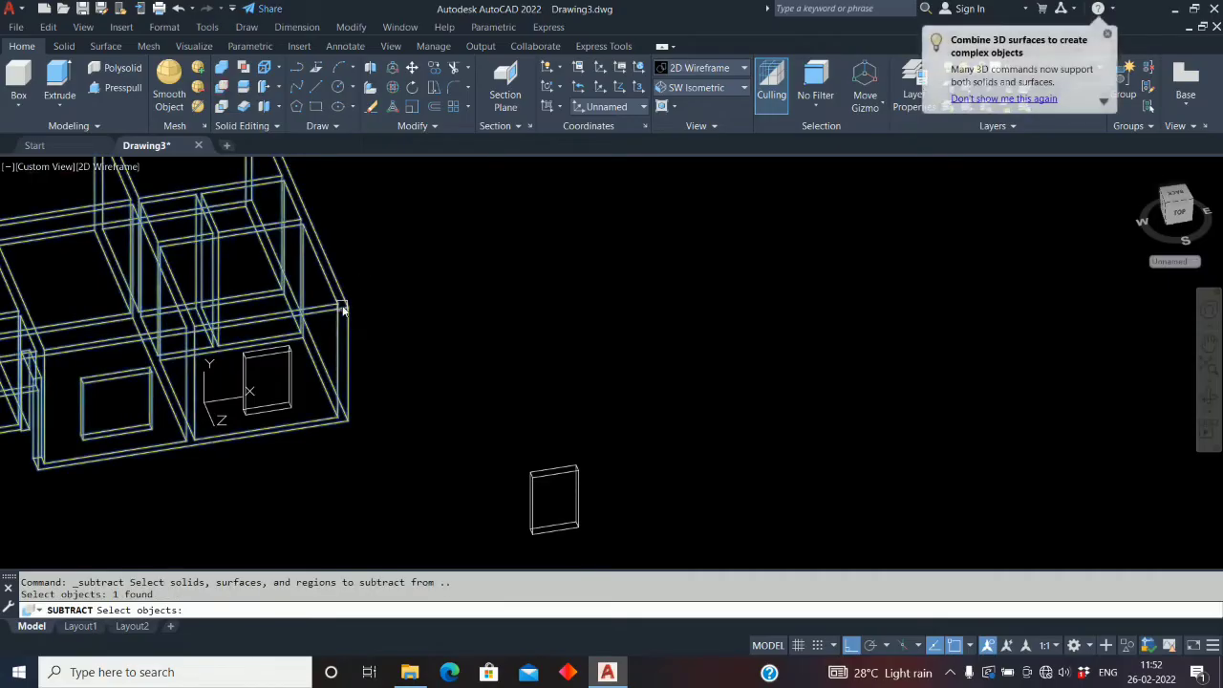
key(Return)
click(260, 357)
key(Return)
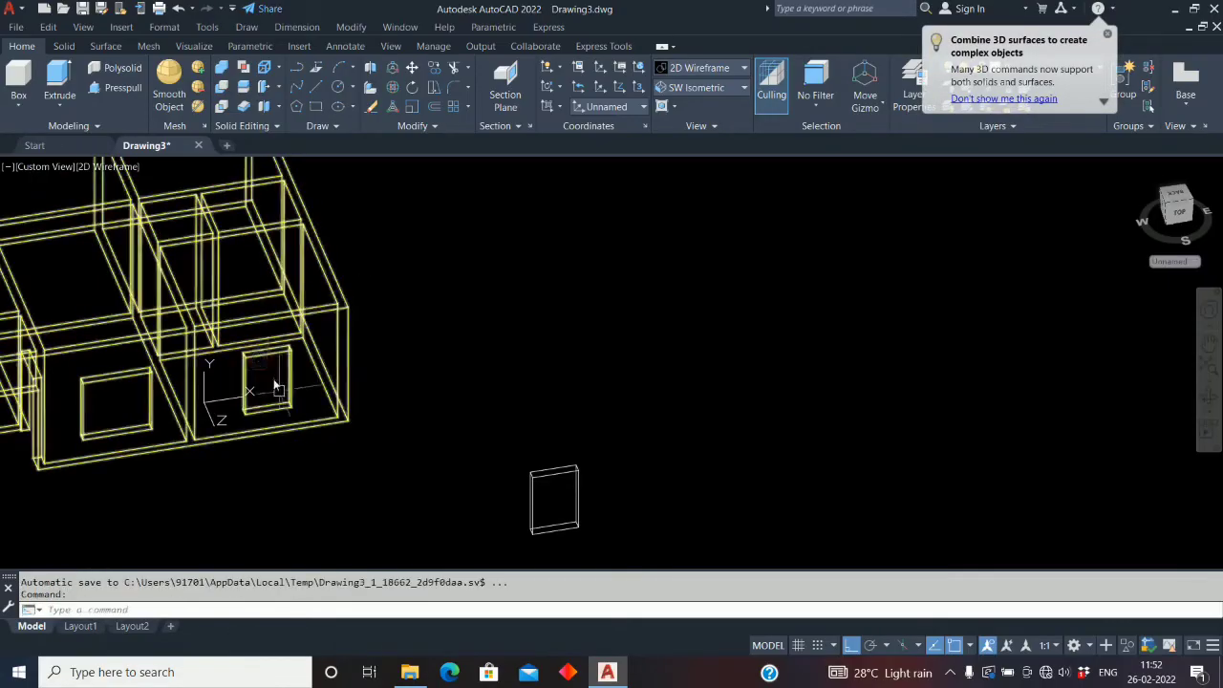
Examine the house's adjoining end wall and the spare block, using the SE Isometric view
shift+middle_drag(296, 422, 540, 419)
scroll(325, 492, up, 4)
middle_drag(294, 483, 317, 393)
scroll(300, 431, down, 3)
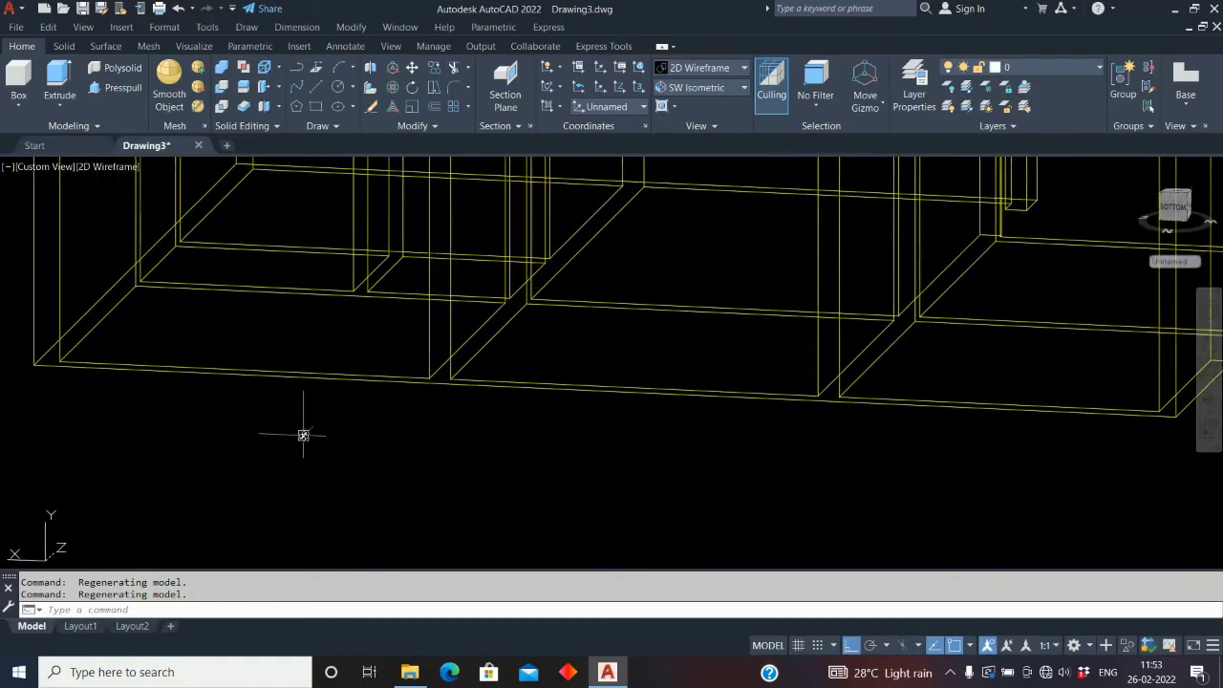
click(742, 87)
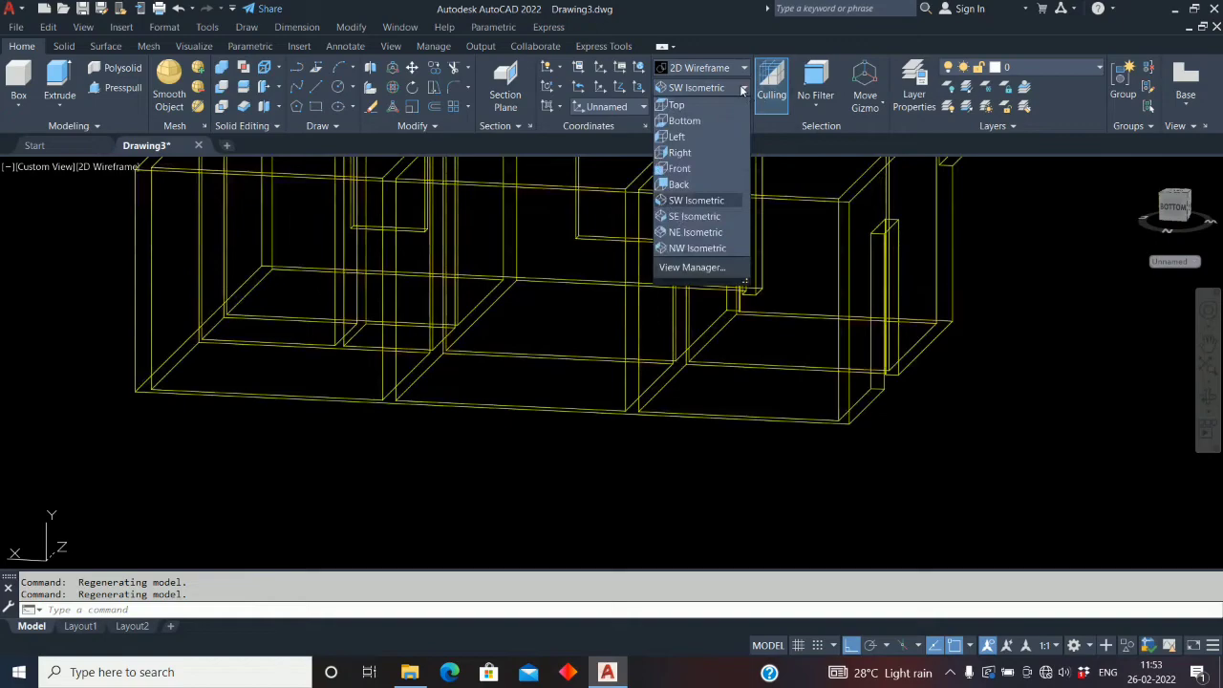
click(713, 216)
scroll(841, 521, up, 8)
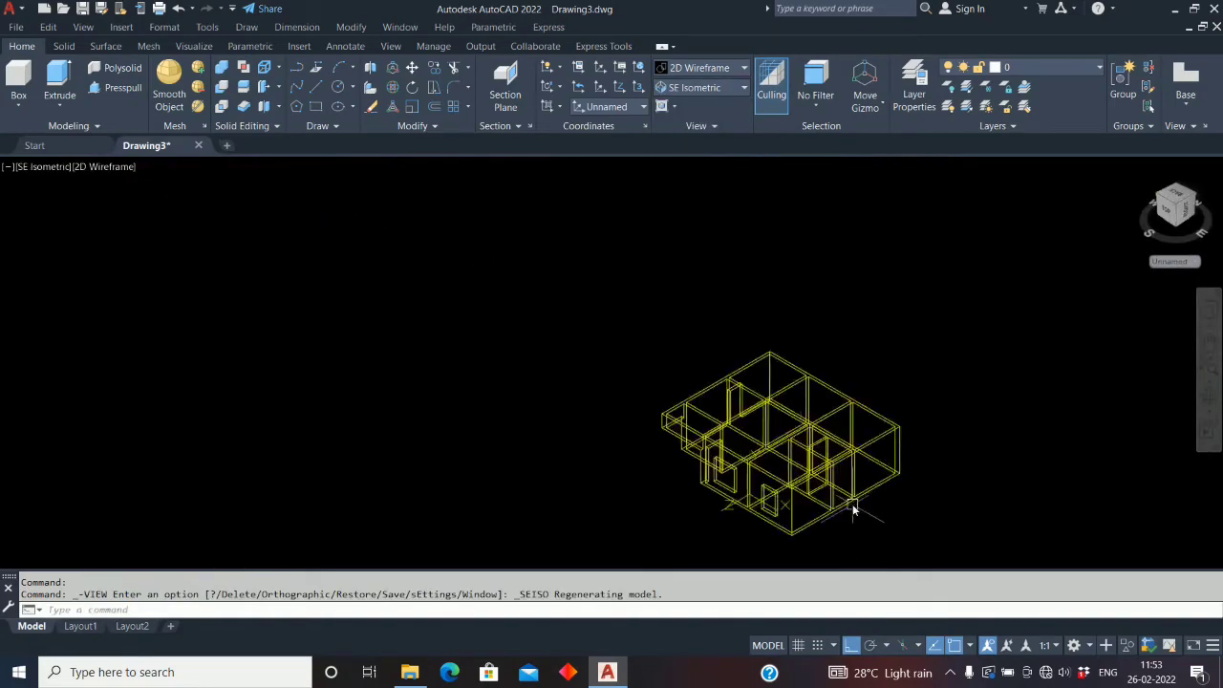
middle_drag(833, 514, 584, 346)
scroll(586, 346, up, 2)
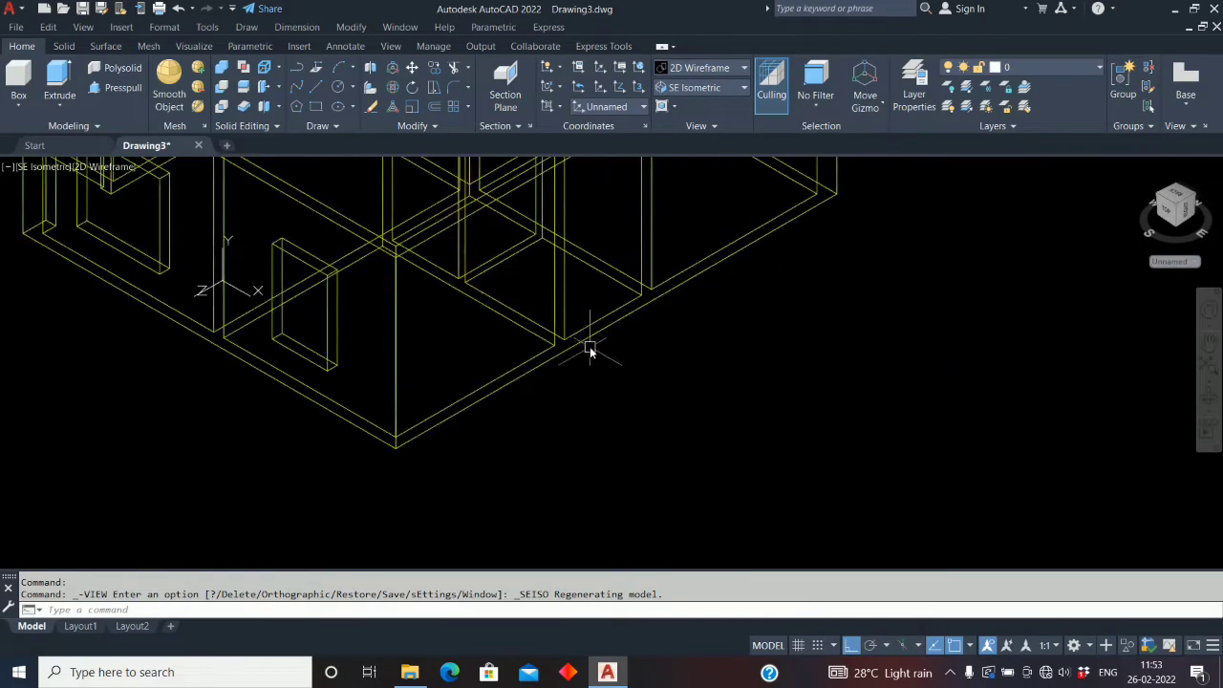
scroll(560, 396, down, 6)
middle_drag(573, 462, 525, 370)
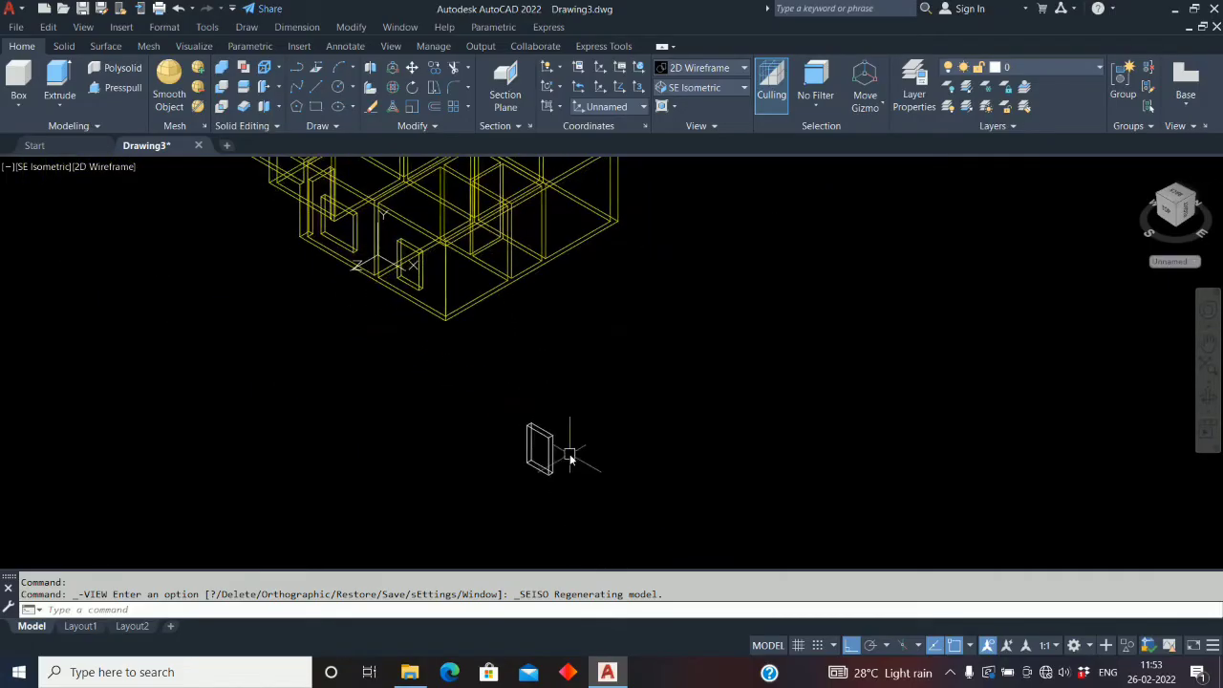
In the Top view, copy the spare 1000 by 1500 block horizontally into the empty space farther from the house
click(745, 88)
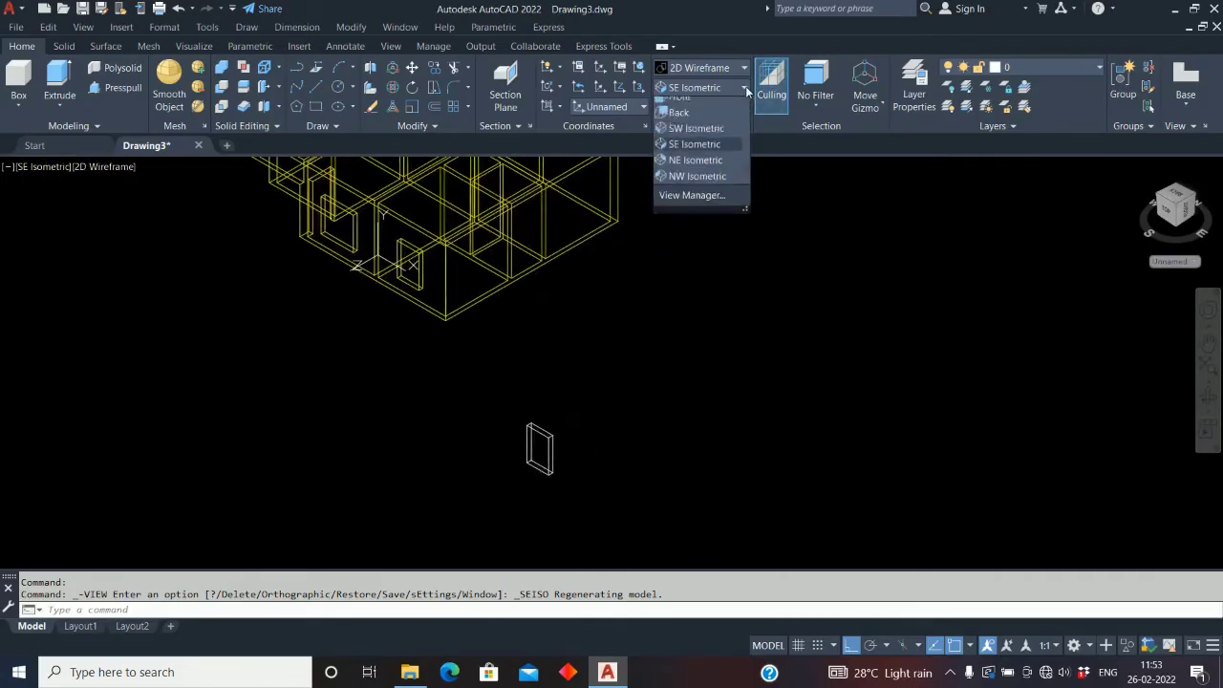
click(686, 104)
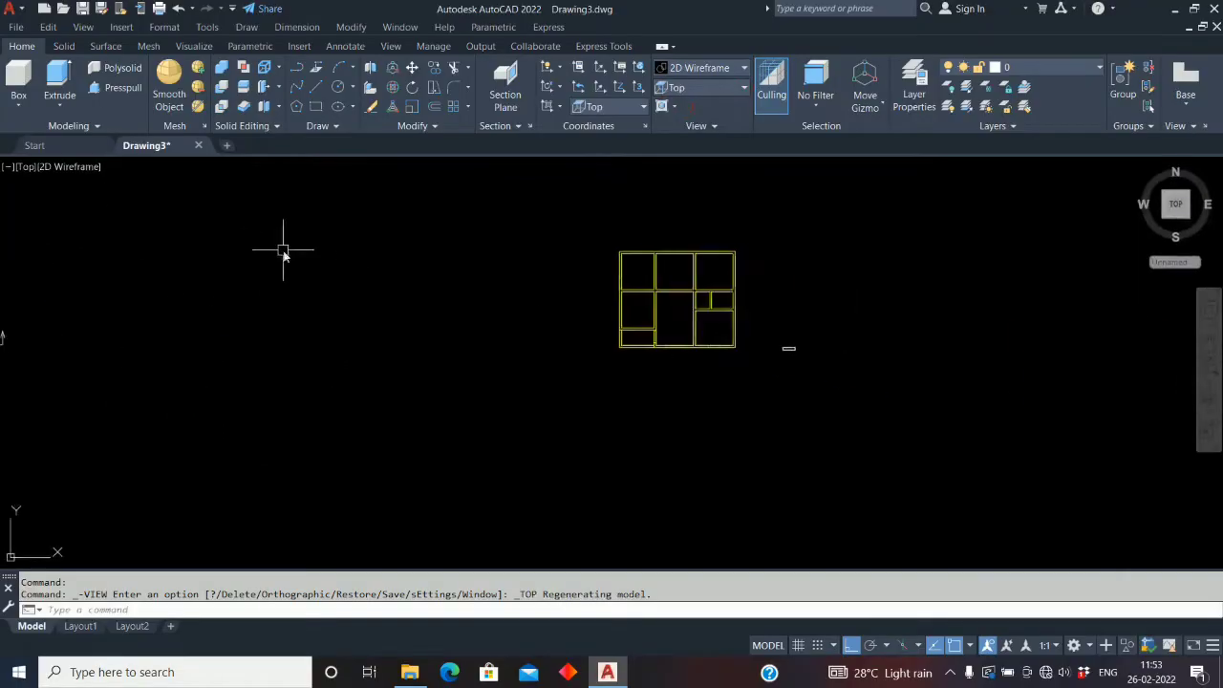
scroll(790, 336, up, 4)
text(c)
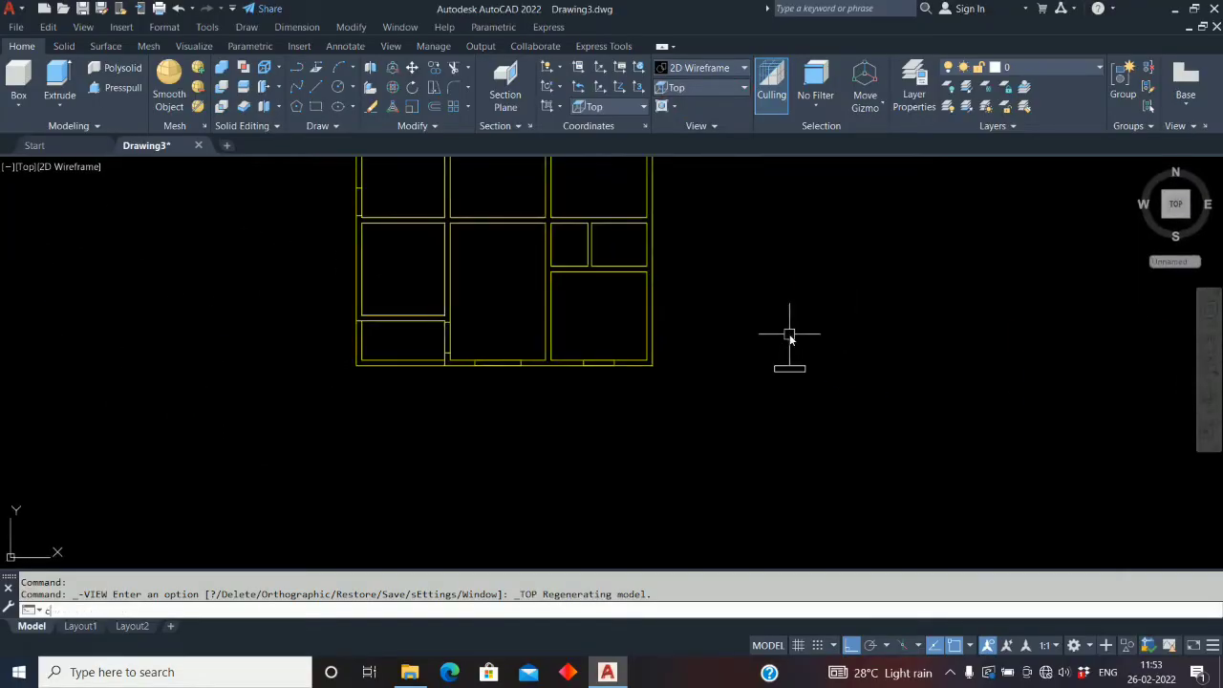
text(o)
key(Return)
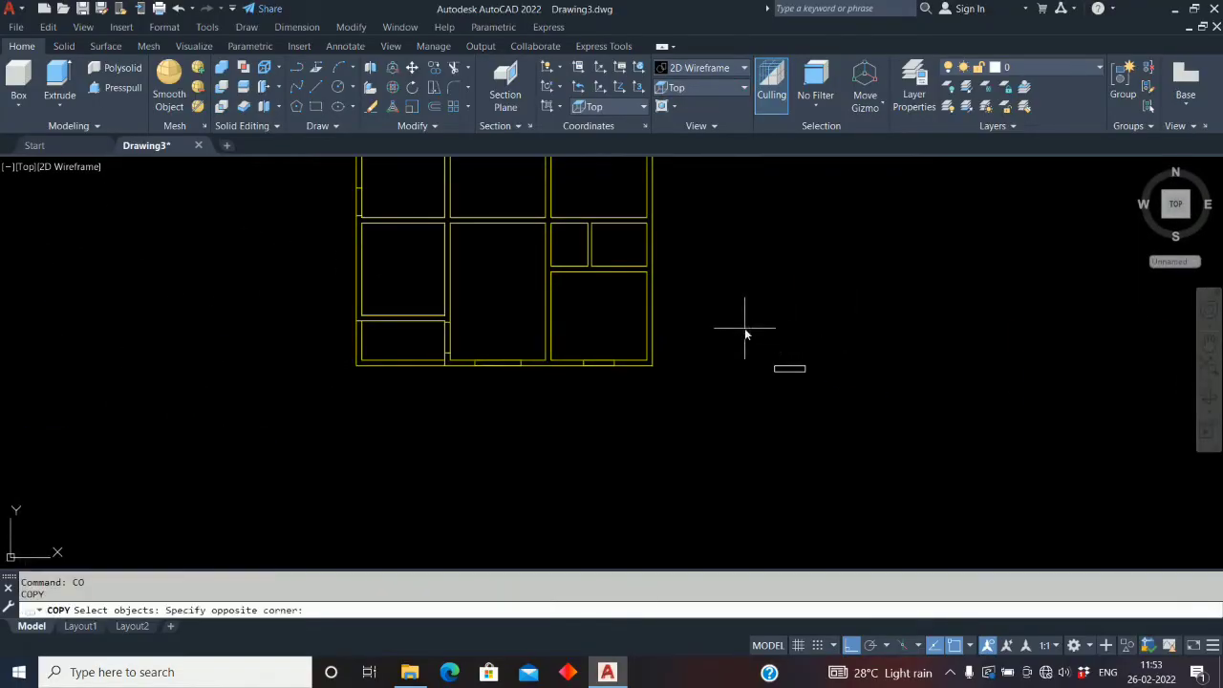
click(846, 413)
key(Return)
click(805, 367)
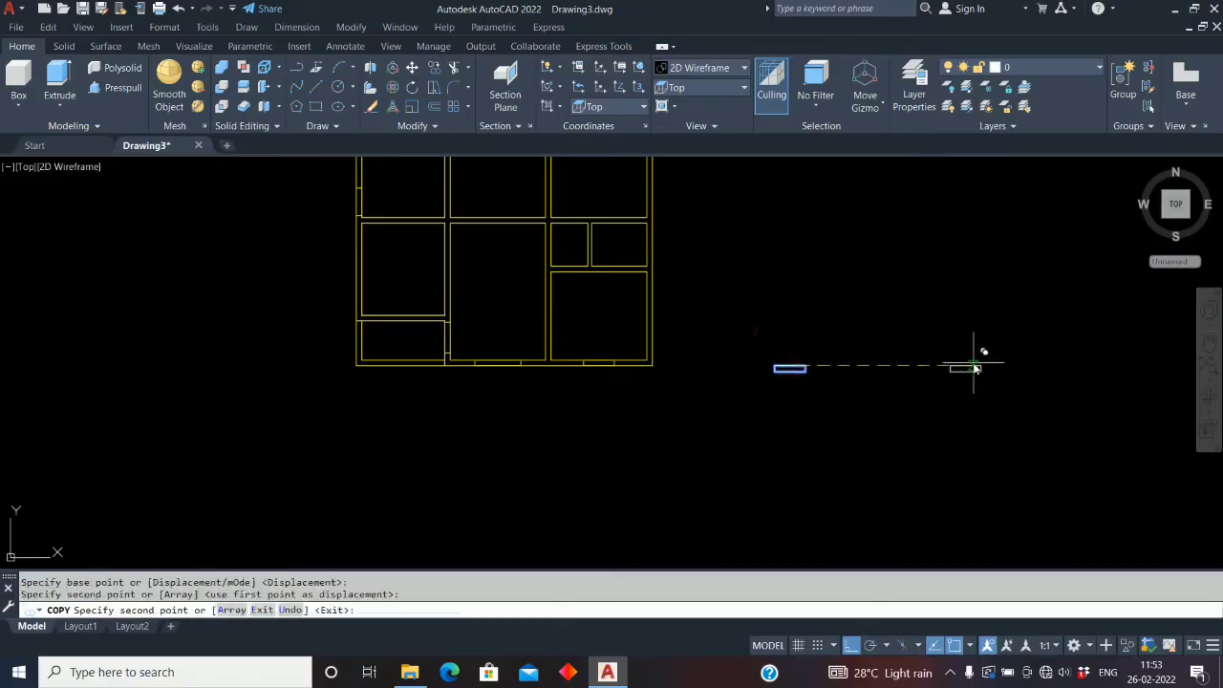
click(974, 368)
key(Escape)
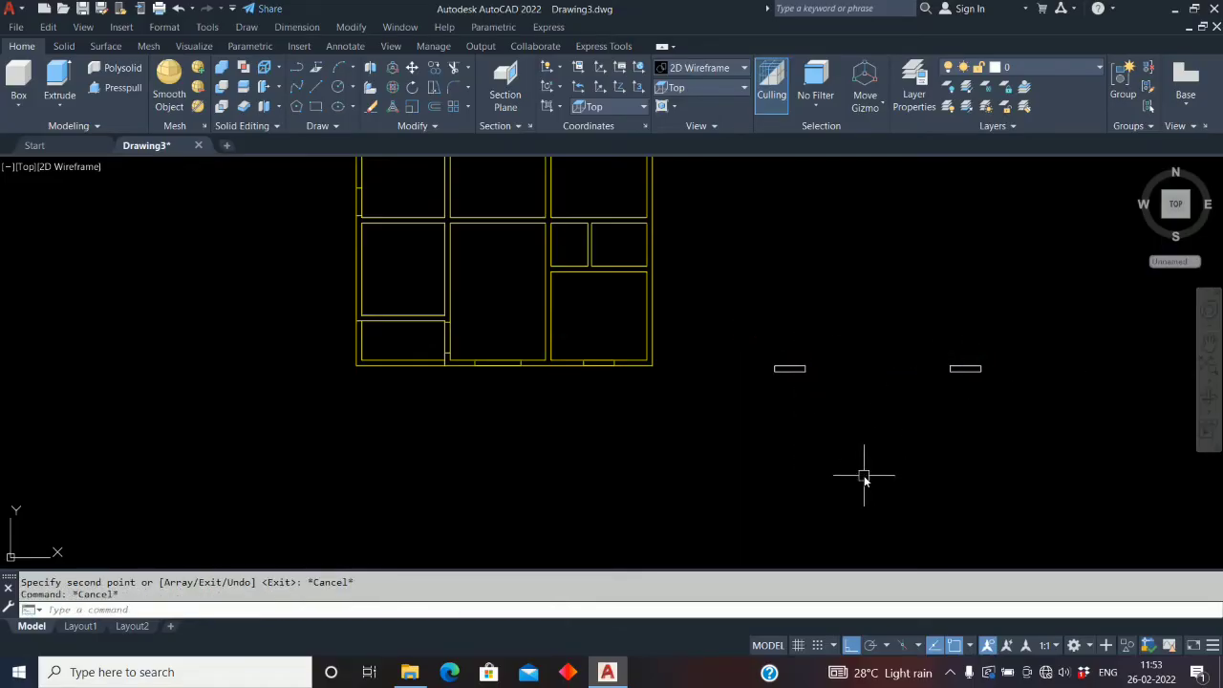
Rotate the new block copy by 90 degrees about its corner so it runs parallel to the house's end wall
text(ro)
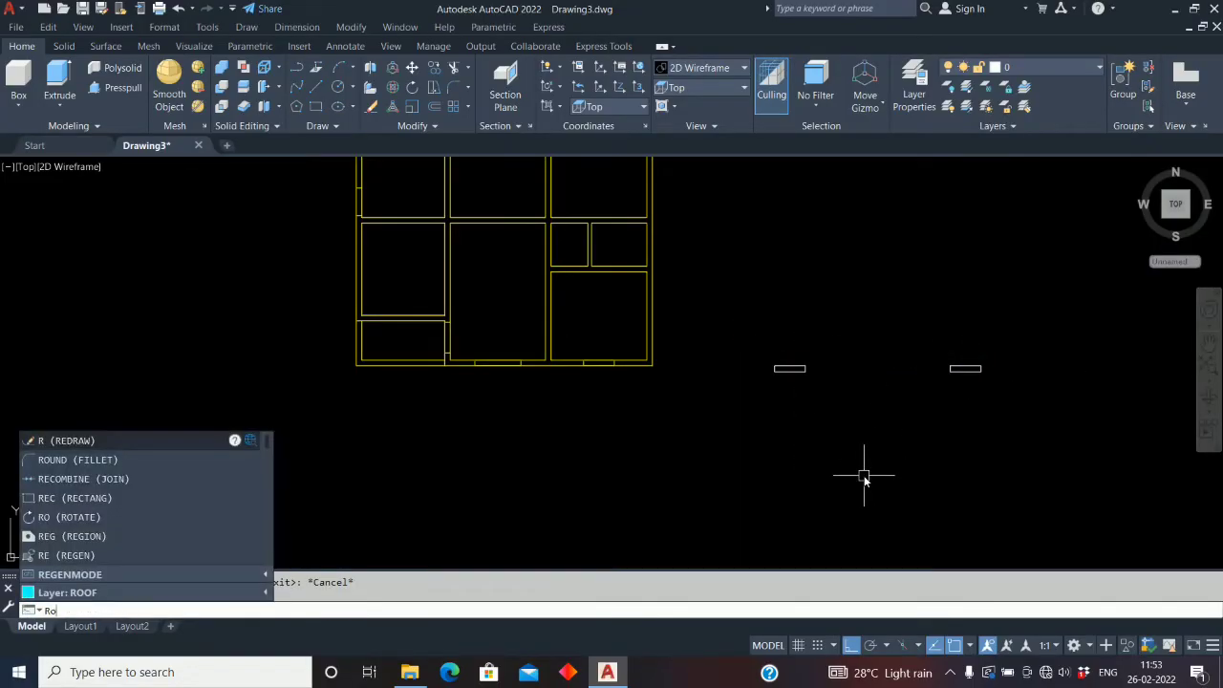
key(Return)
click(1029, 424)
key(Return)
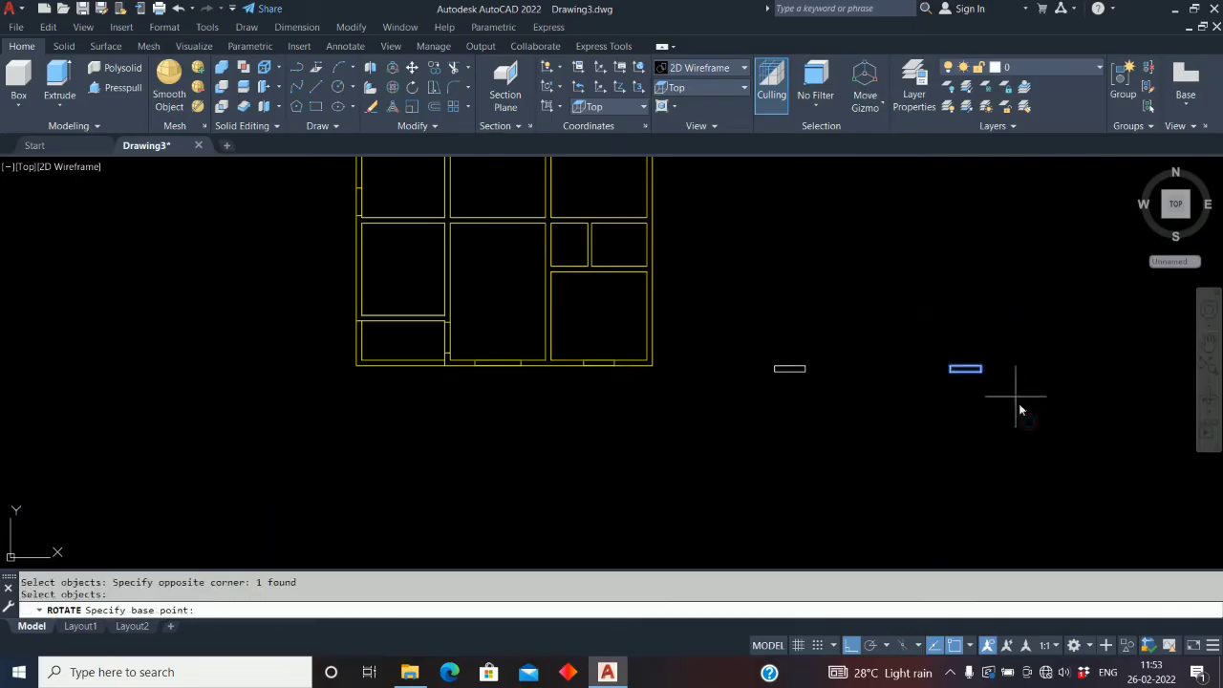
click(980, 370)
text(90)
key(Return)
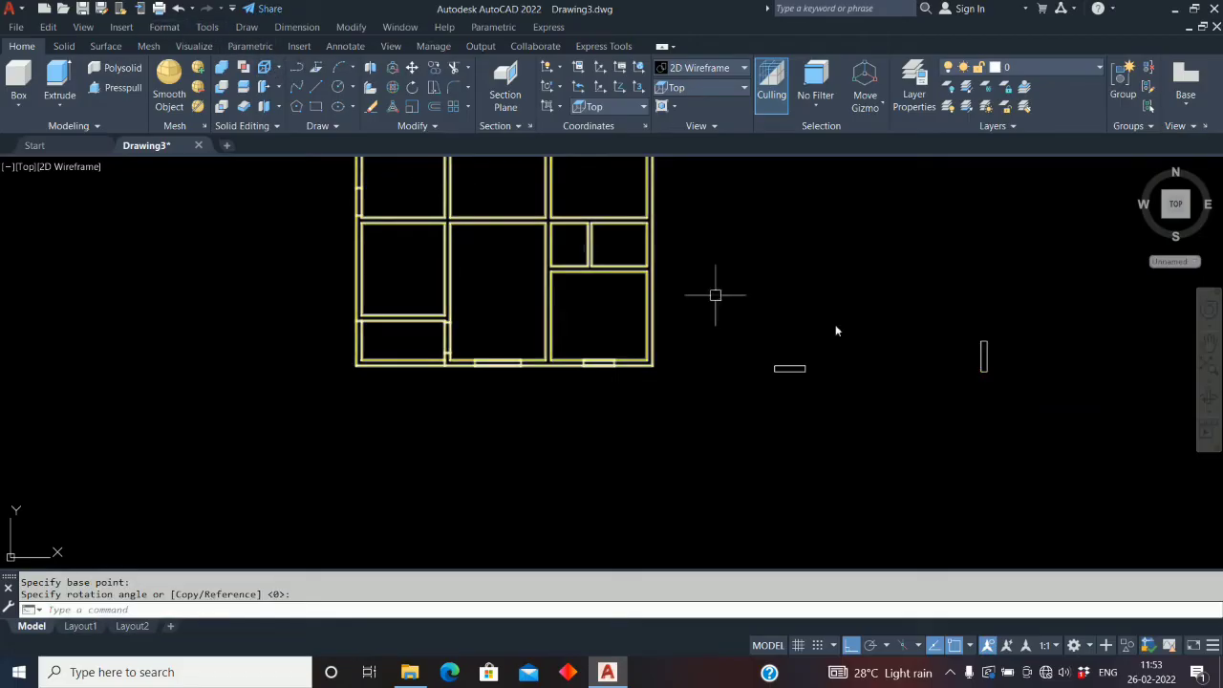
Set the model to the SE Isometric view, framing the two spare blocks beside the house
middle_drag(781, 312, 722, 346)
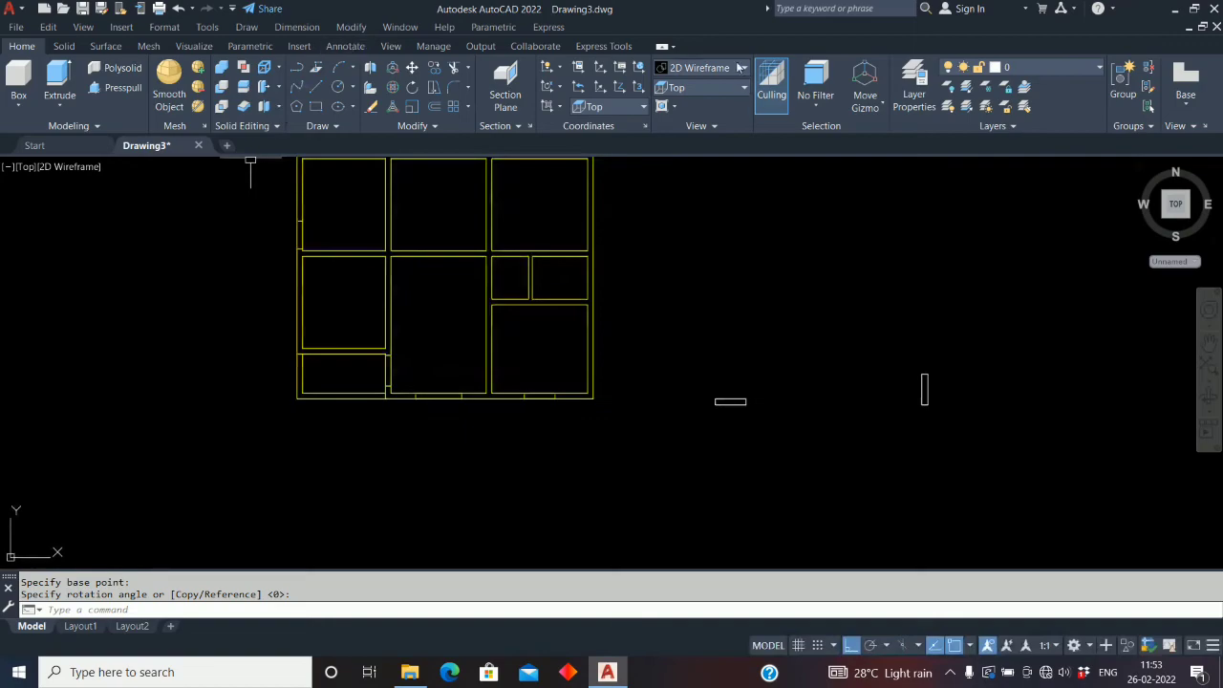
click(743, 89)
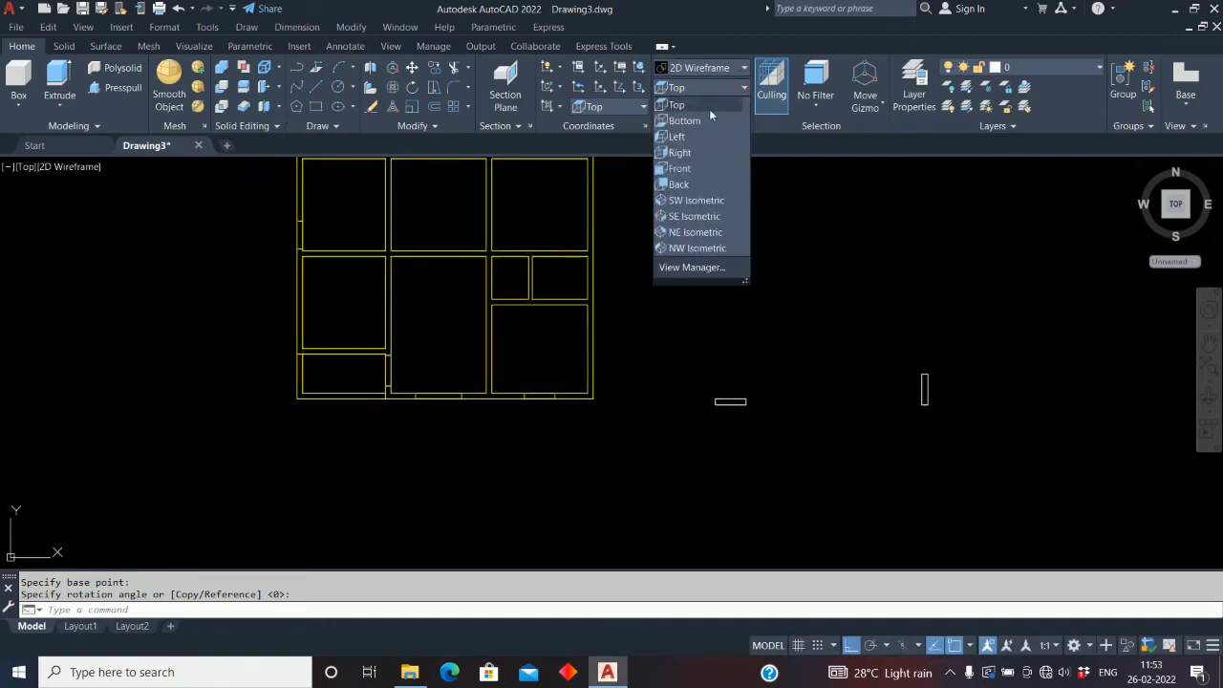
click(703, 201)
scroll(898, 215, up, 5)
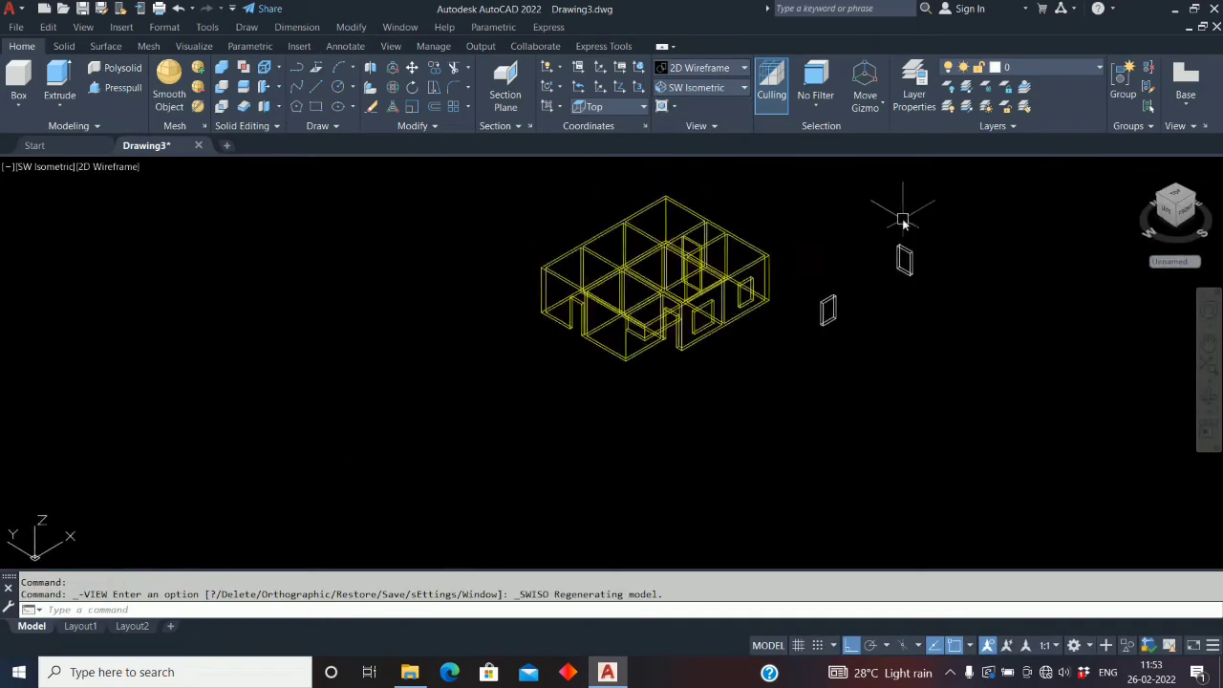
scroll(707, 292, down, 4)
middle_click(680, 306)
middle_click(681, 307)
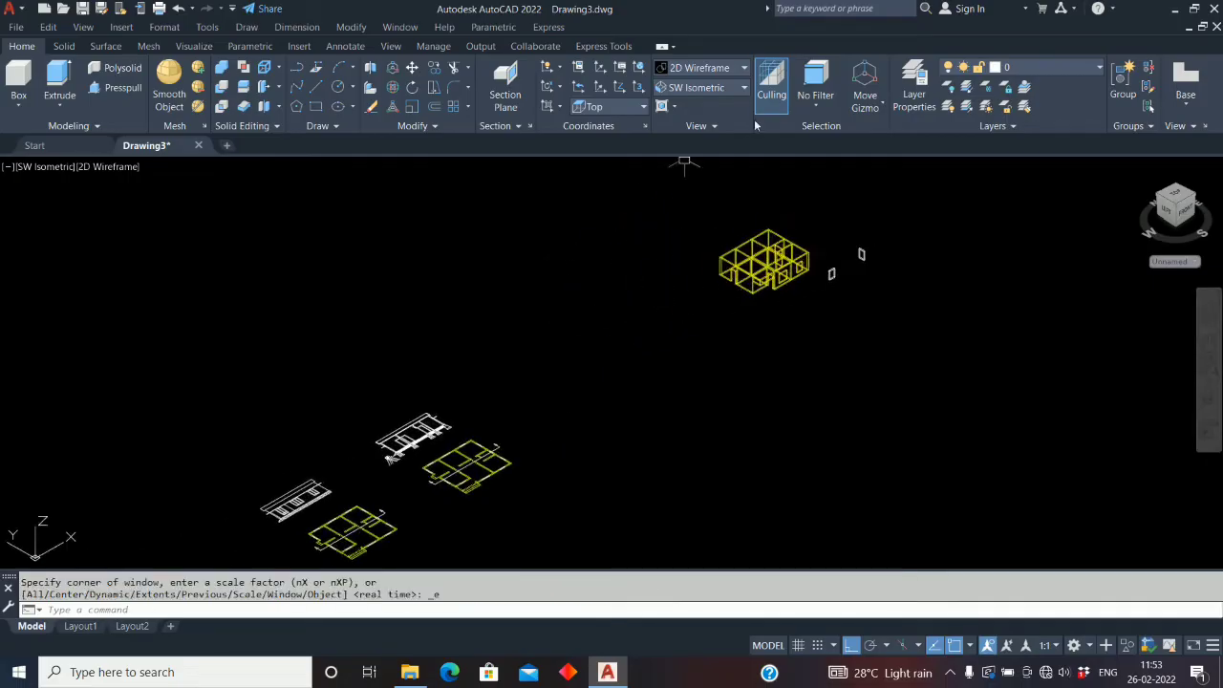
click(744, 88)
click(704, 216)
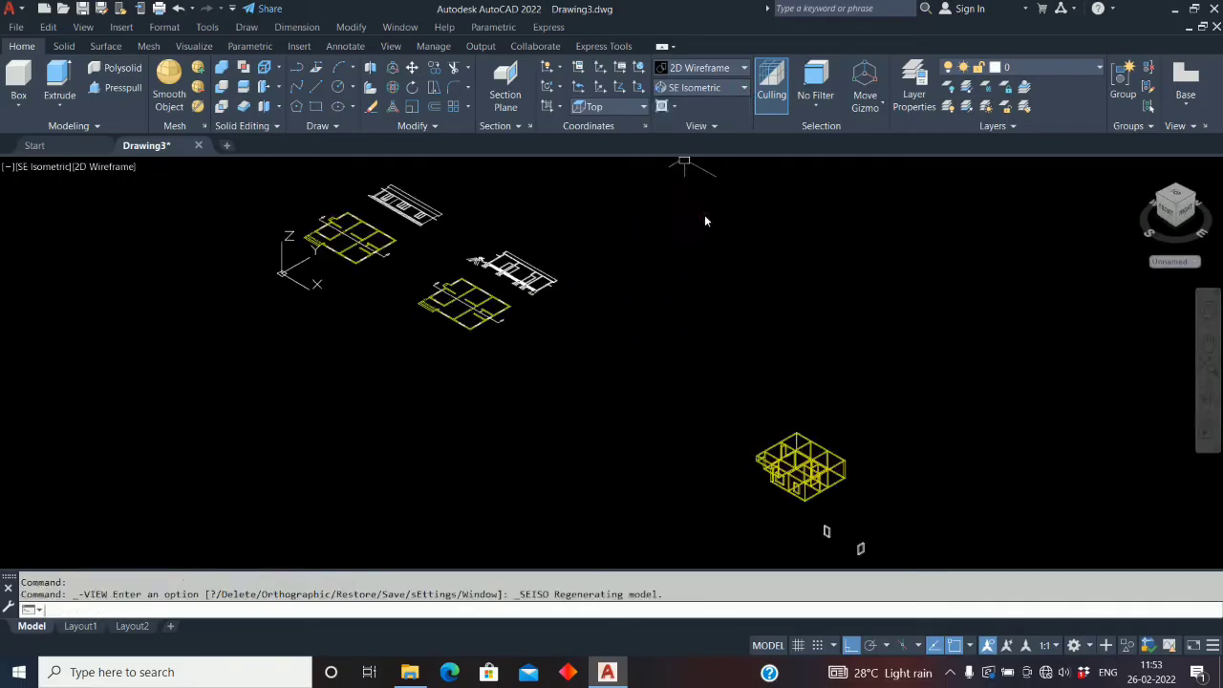
scroll(879, 519, up, 10)
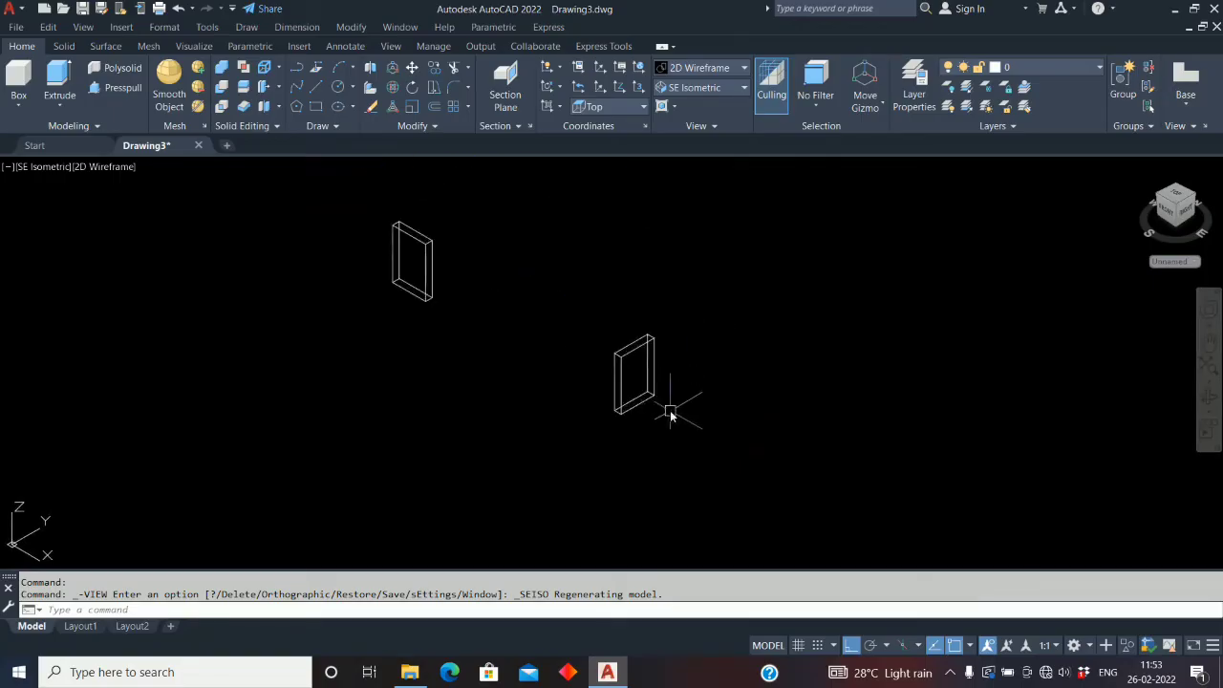
Copy the rotated 1000 by 1500 block by its bottom-edge midpoint onto the end wall's bottom edge, centred on the front corner room
text(co)
key(Return)
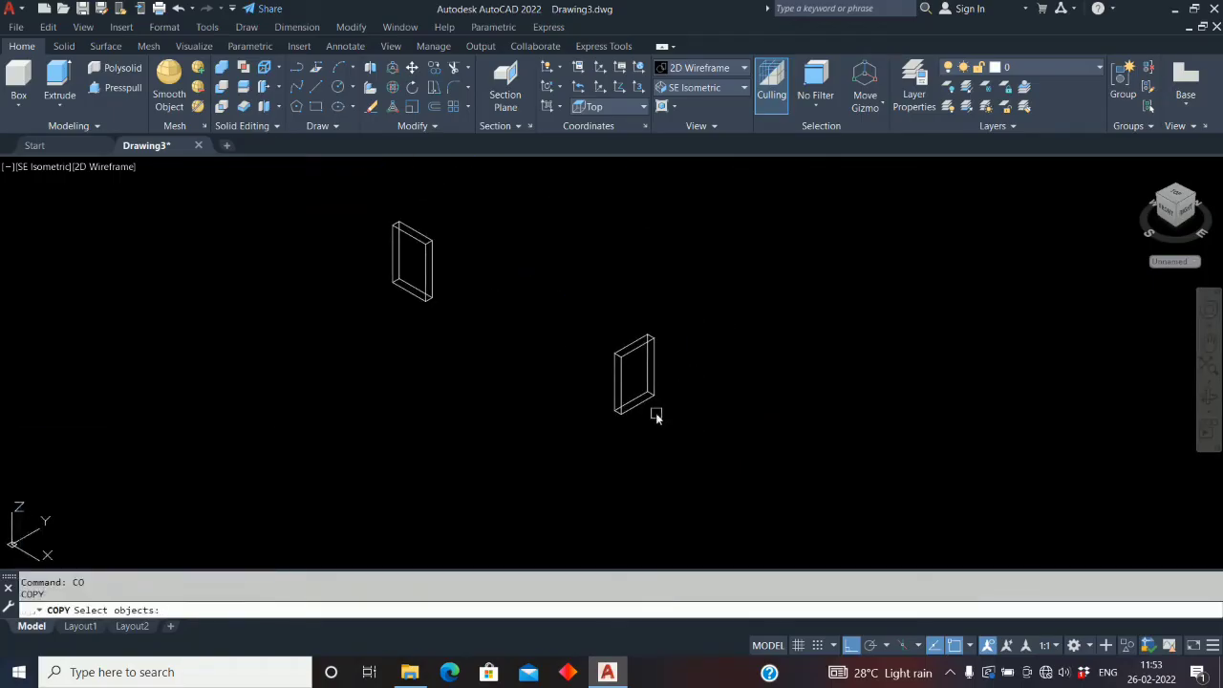
click(637, 408)
key(Return)
scroll(683, 431, down, 2)
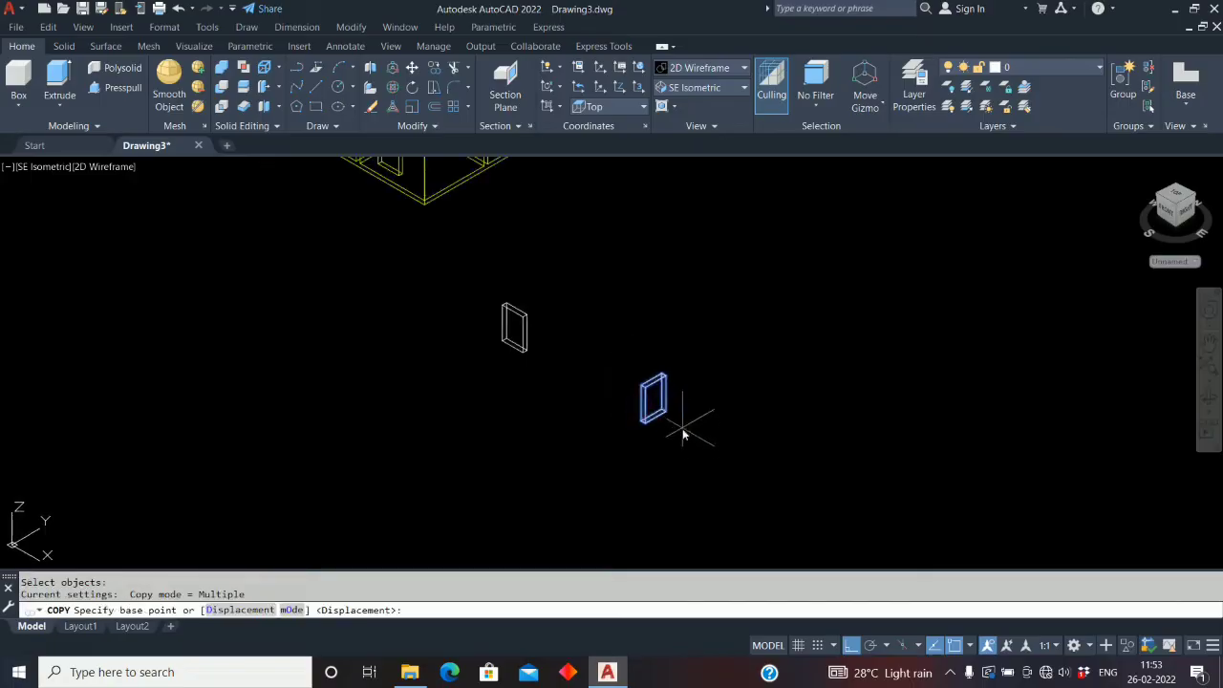
scroll(654, 420, up, 6)
click(654, 421)
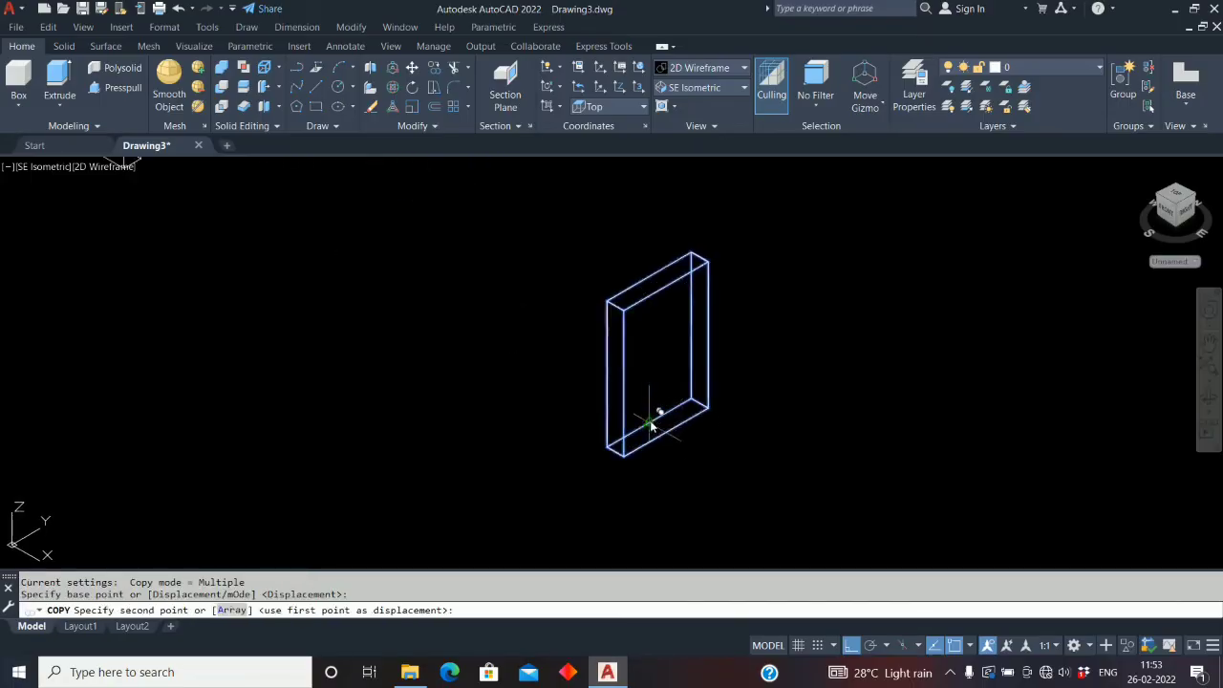
scroll(659, 425, down, 6)
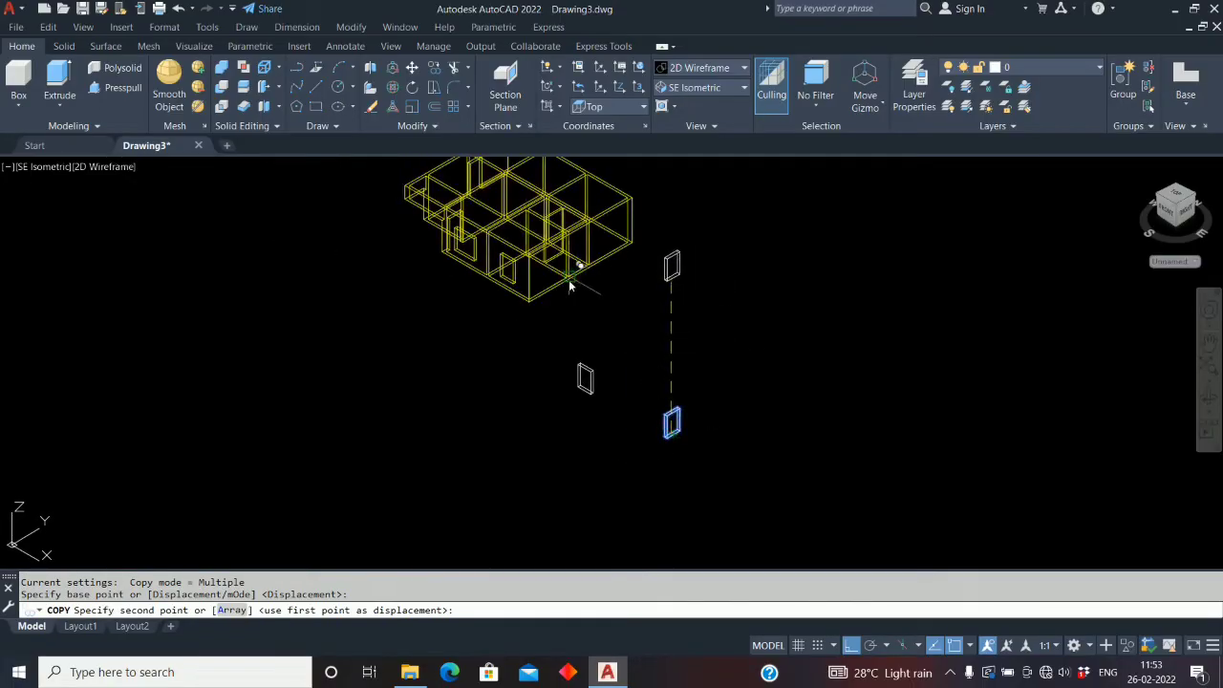
scroll(566, 275, up, 5)
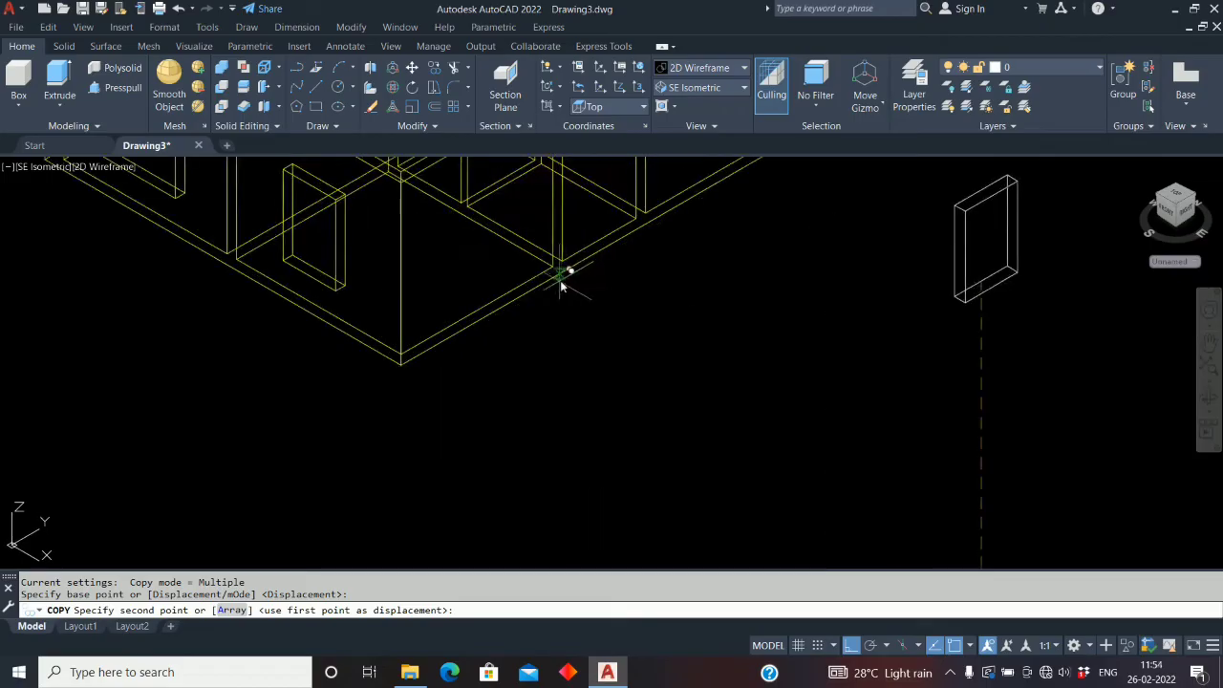
click(485, 311)
Place a second copy of the block on the same end wall's bottom edge, centred on the far corner room
scroll(510, 332, down, 5)
scroll(633, 250, up, 4)
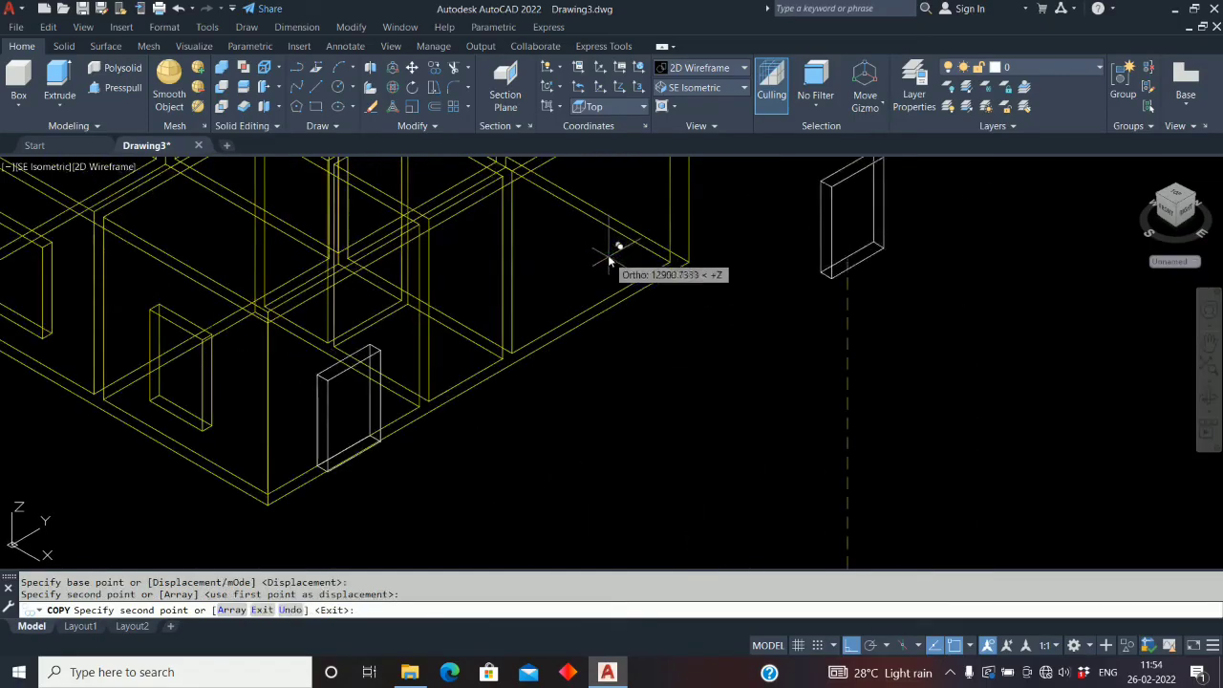
click(604, 316)
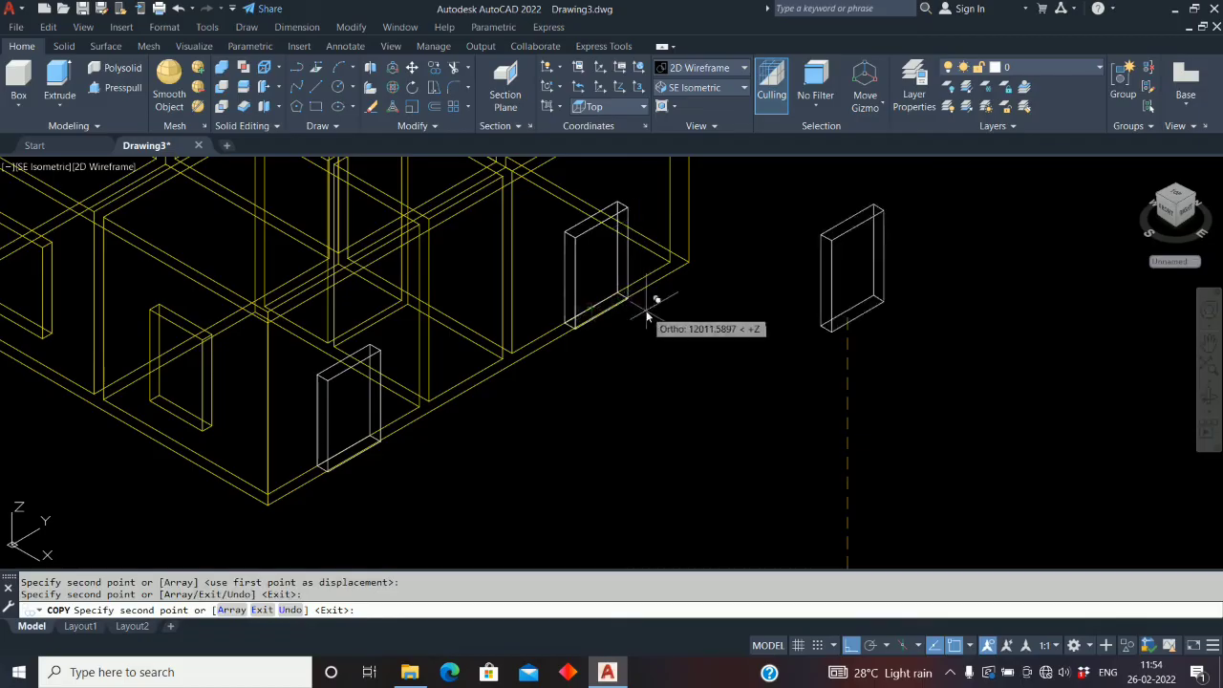
key(Escape)
key(Escape)
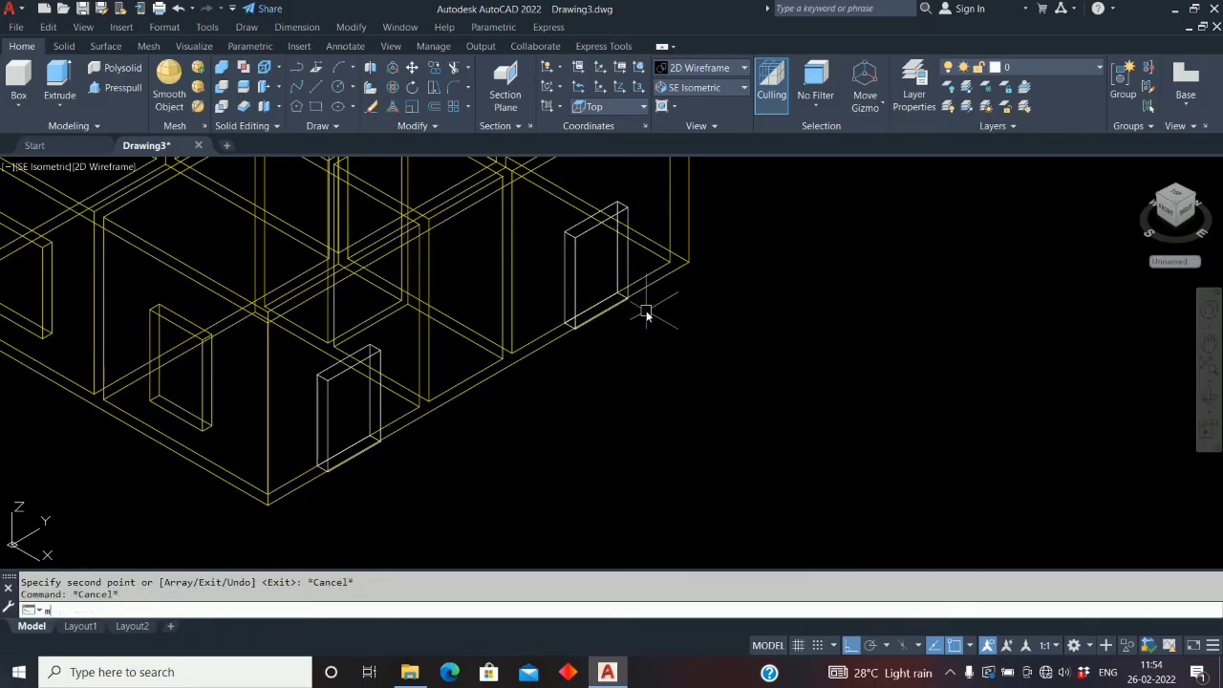
Move both new blocks on the end wall vertically upward by 600
text(m)
key(Return)
click(576, 248)
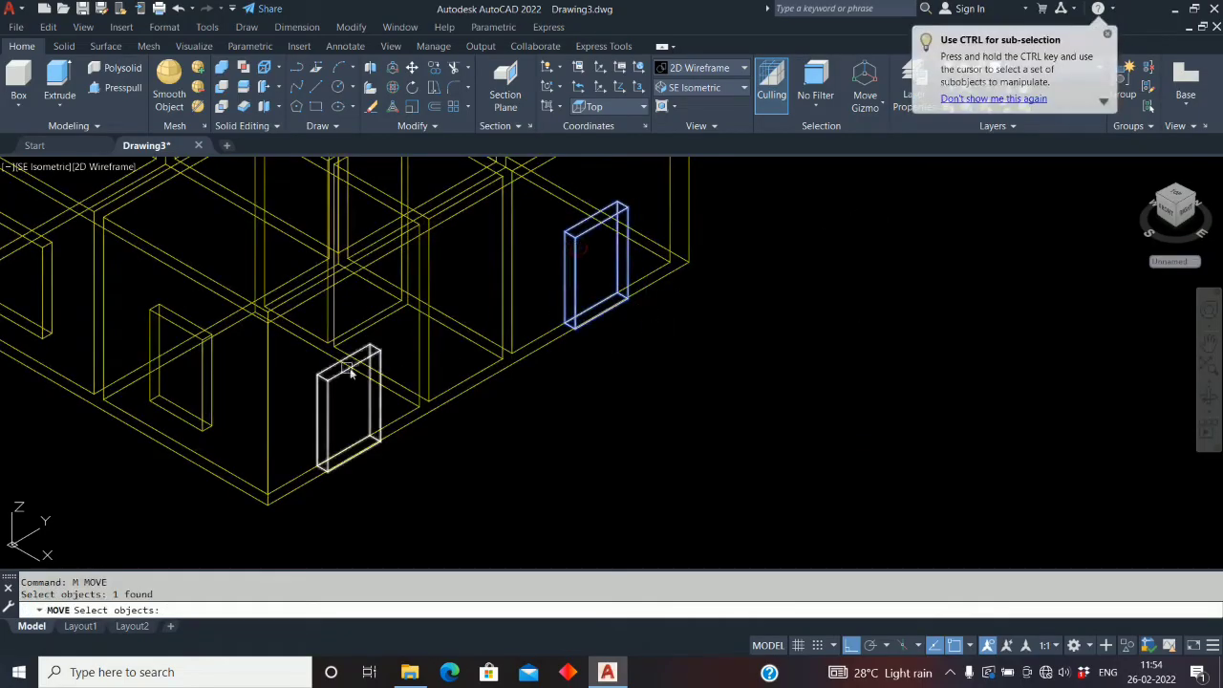
click(339, 372)
key(Return)
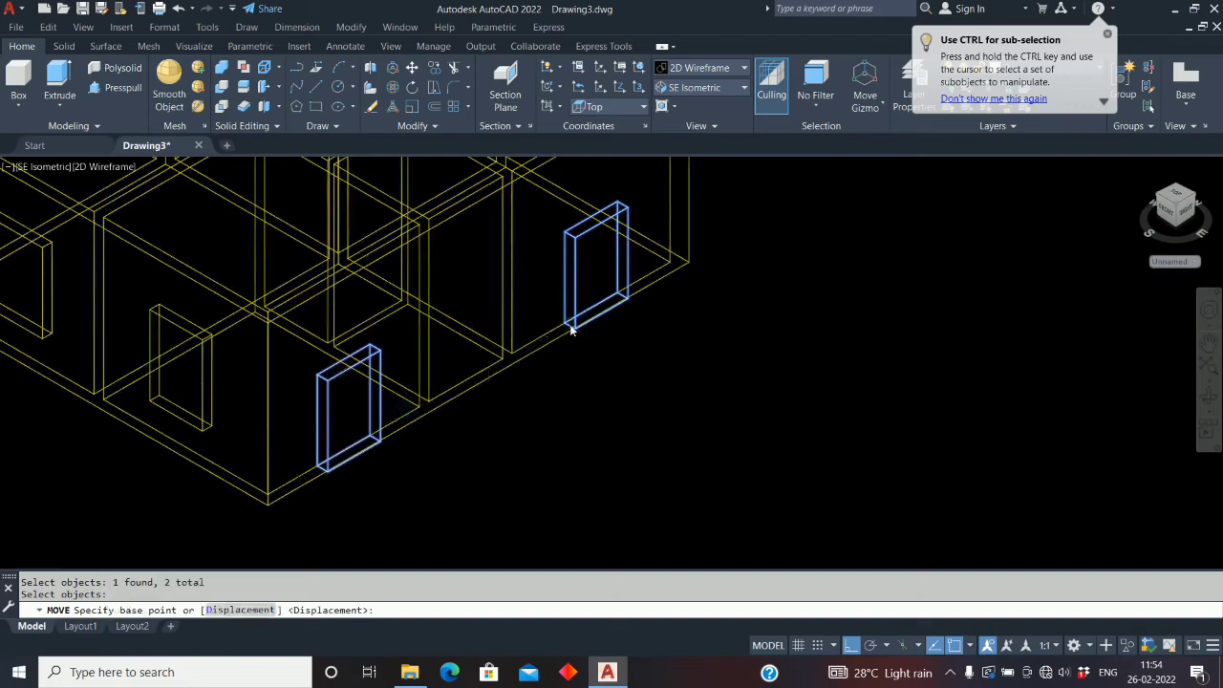
scroll(571, 329, up, 4)
click(580, 334)
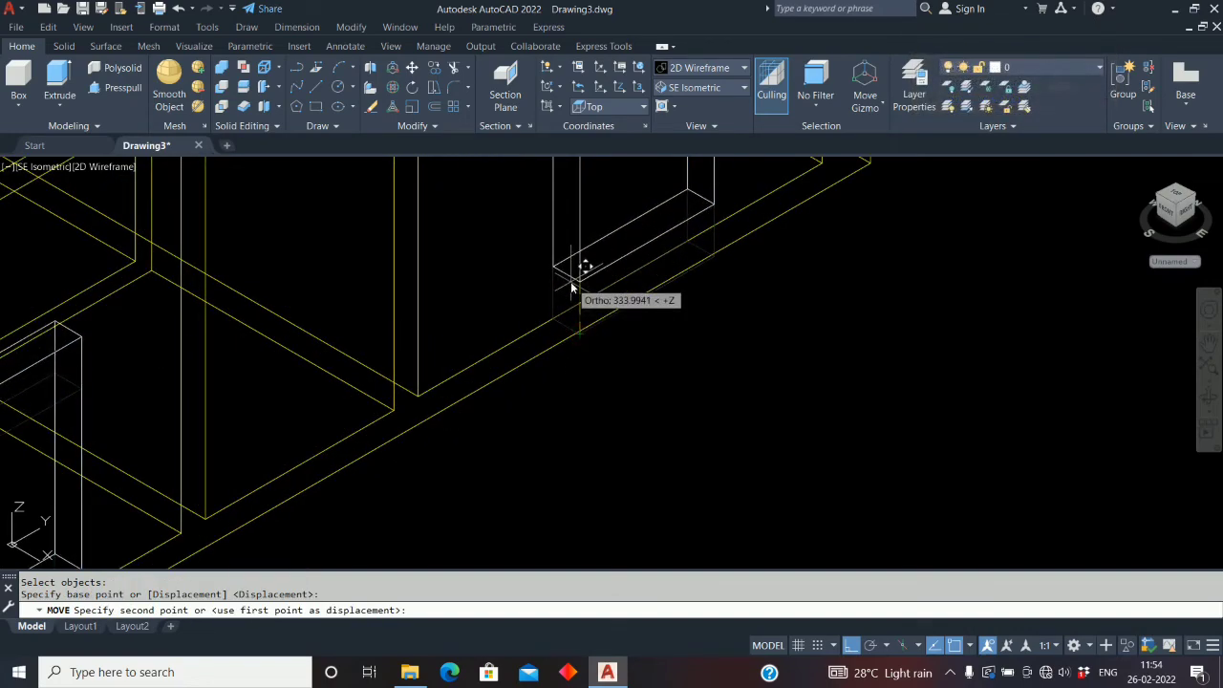
key(Return)
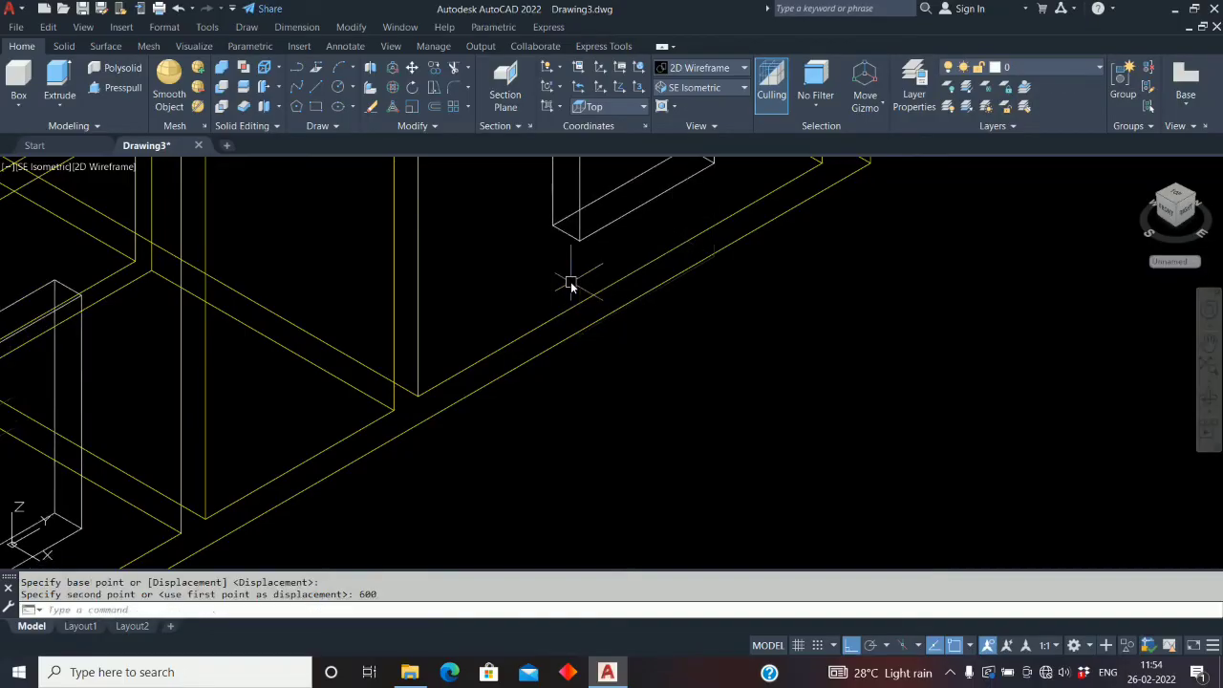
Subtract the two raised blocks from the house walls to cut the end wall's window openings
scroll(533, 342, down, 5)
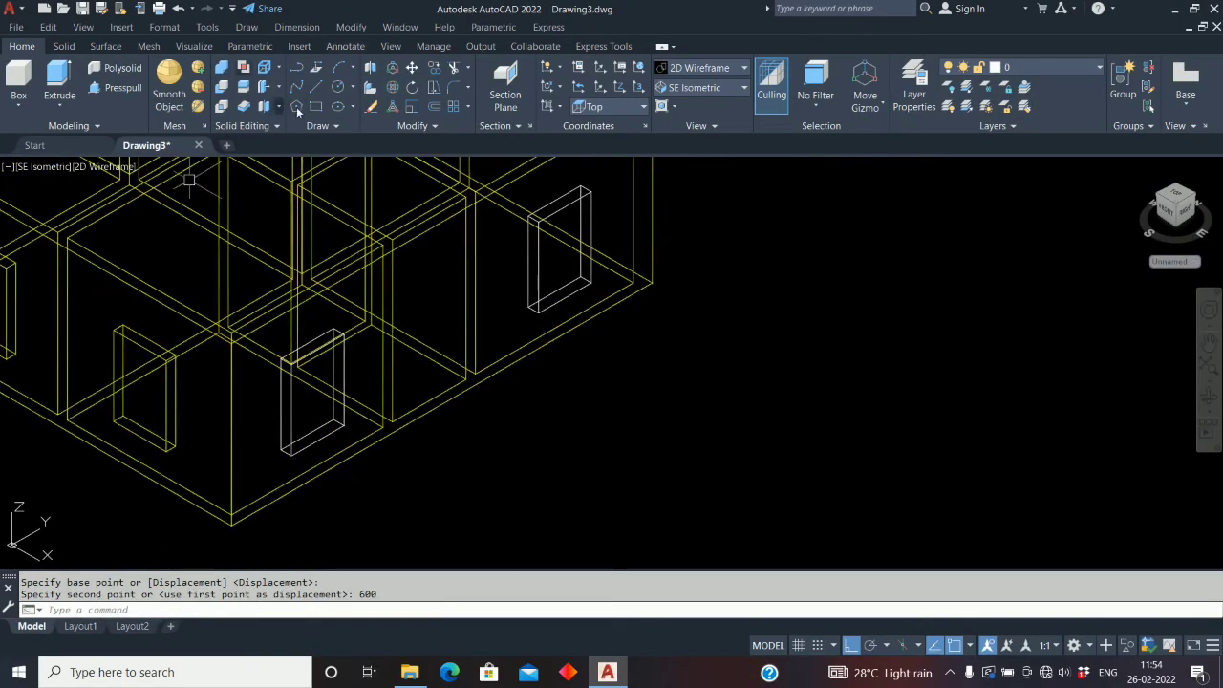
click(220, 88)
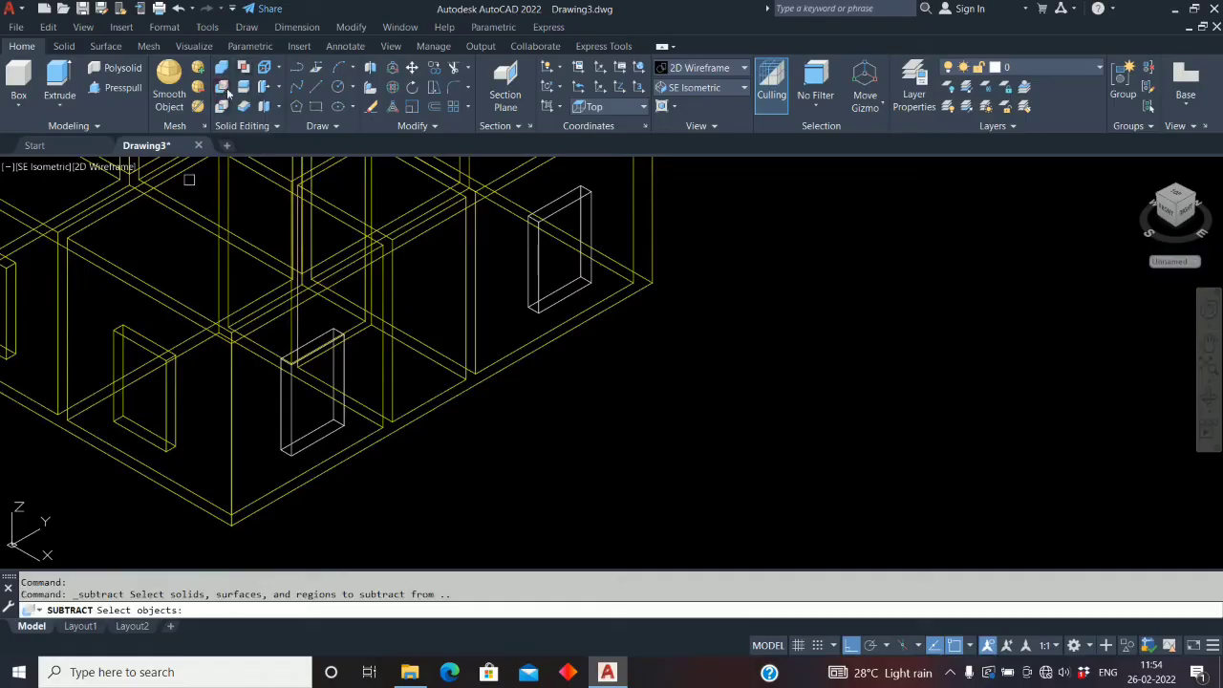
click(509, 368)
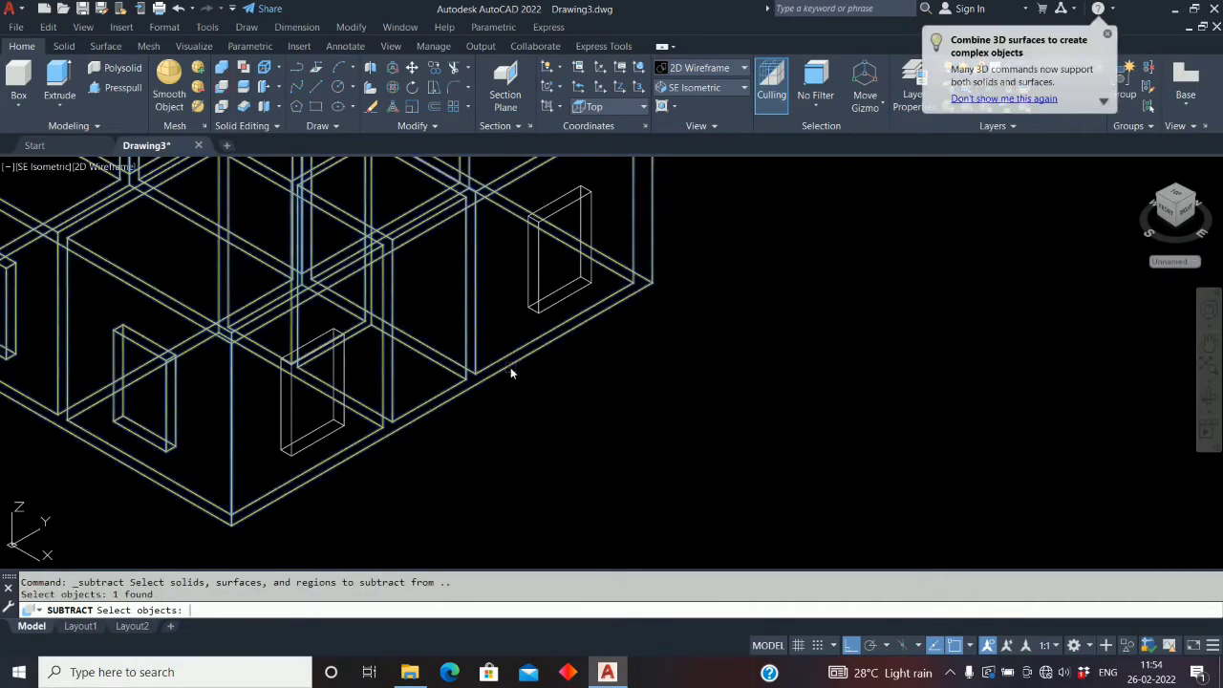
key(Return)
click(538, 302)
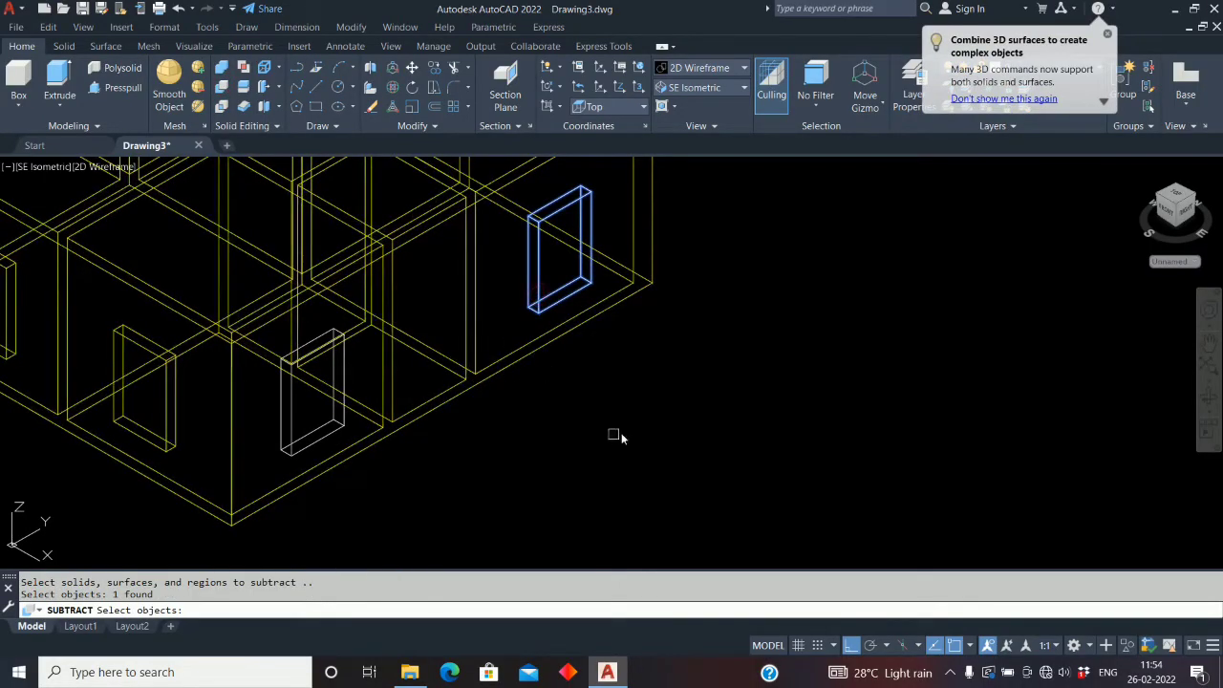
click(300, 343)
key(Return)
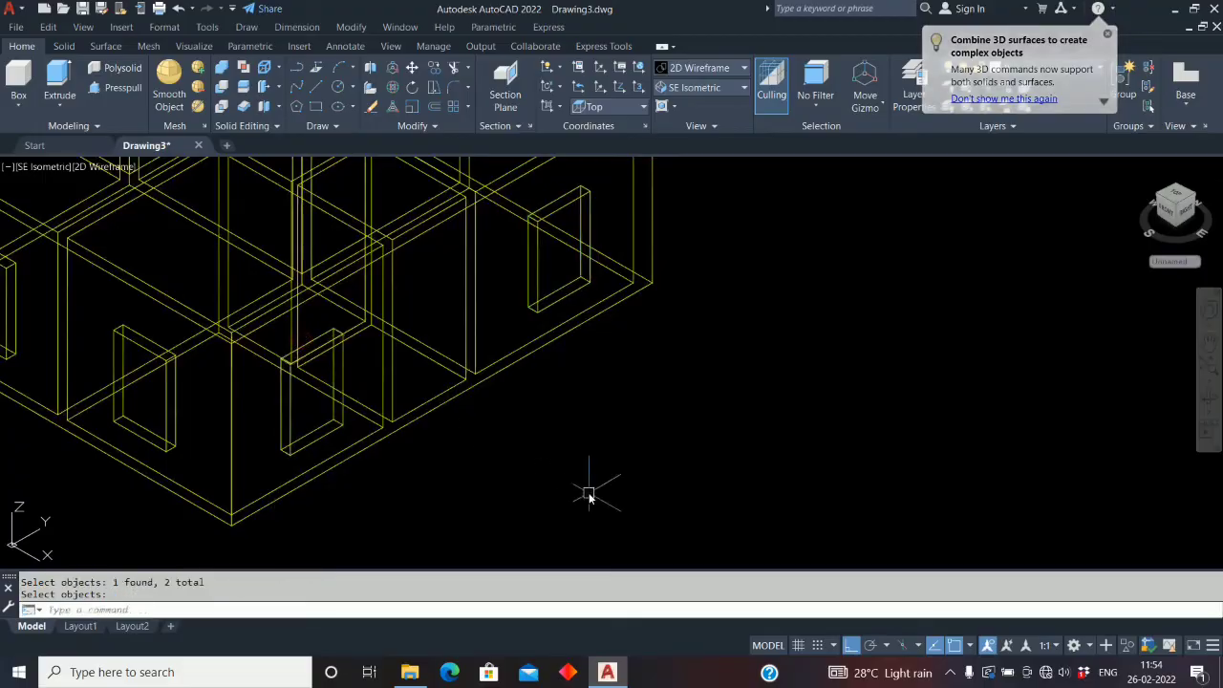
Set the model to the NE Isometric view, framing the house and the two spare blocks
scroll(588, 492, down, 2)
scroll(591, 468, down, 3)
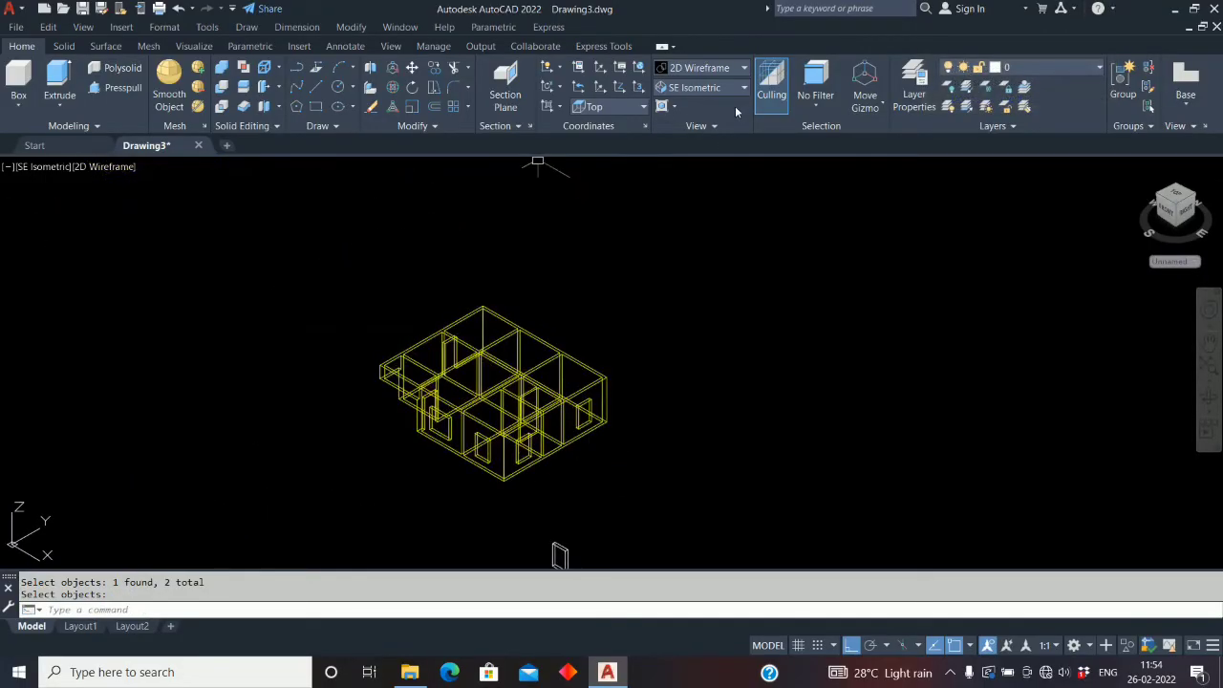
middle_drag(636, 328, 555, 281)
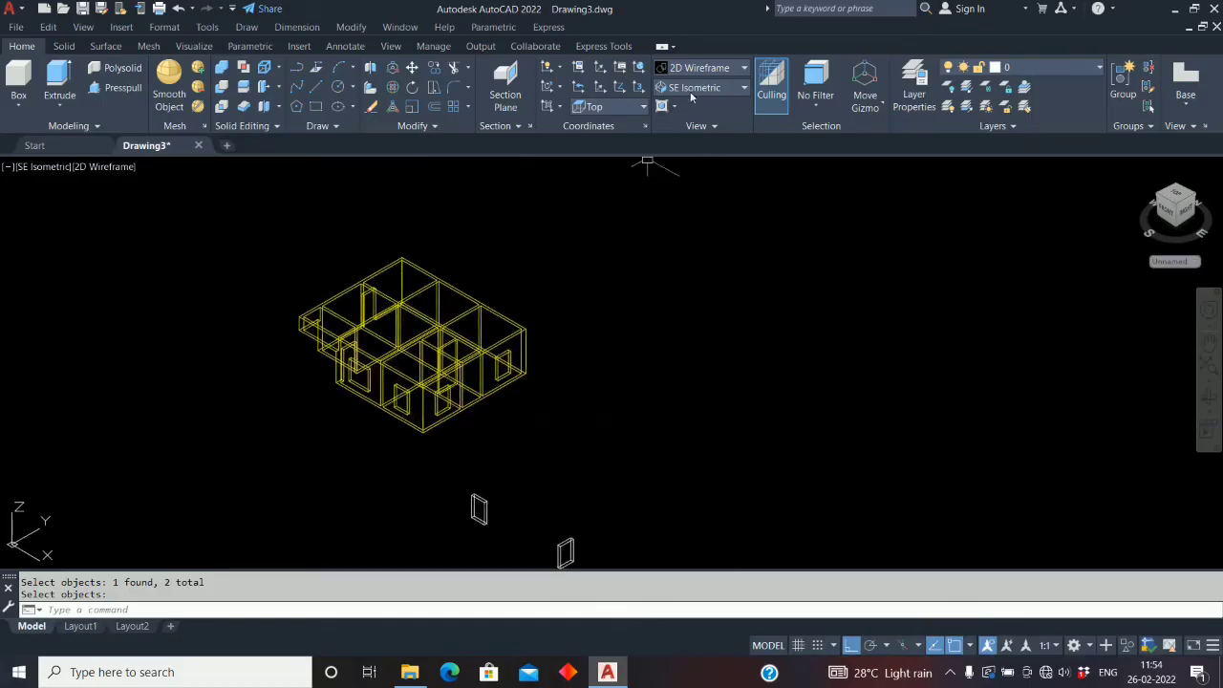
click(743, 87)
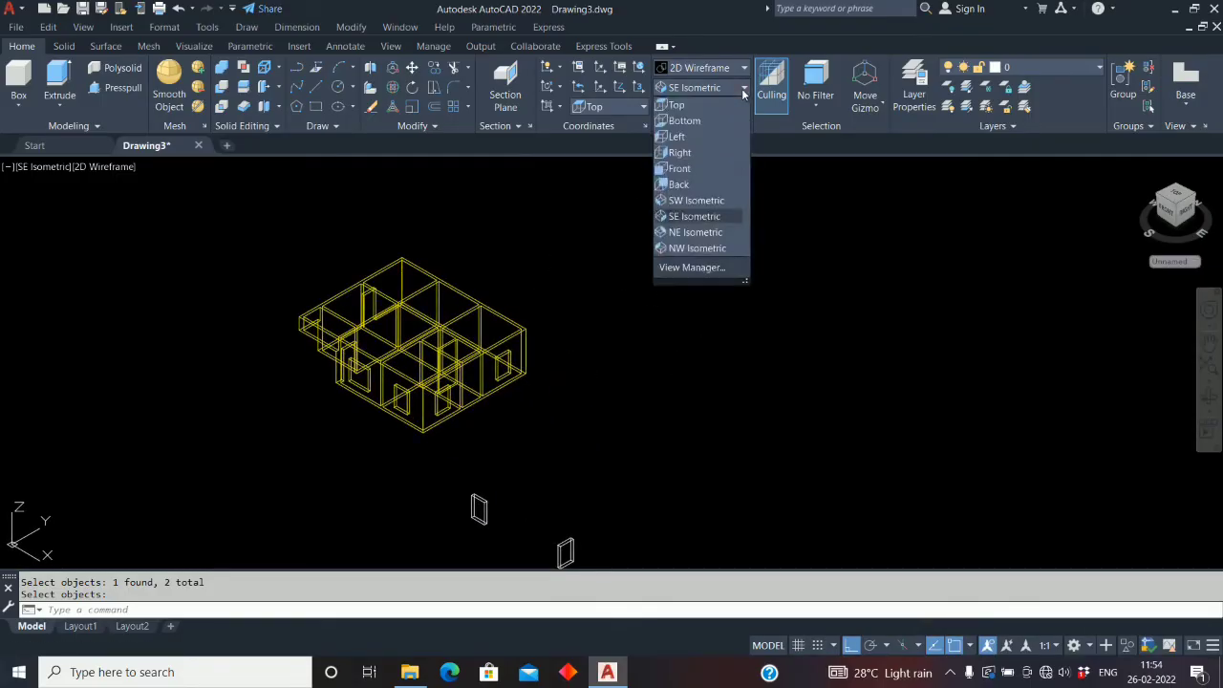
click(721, 231)
scroll(397, 499, up, 5)
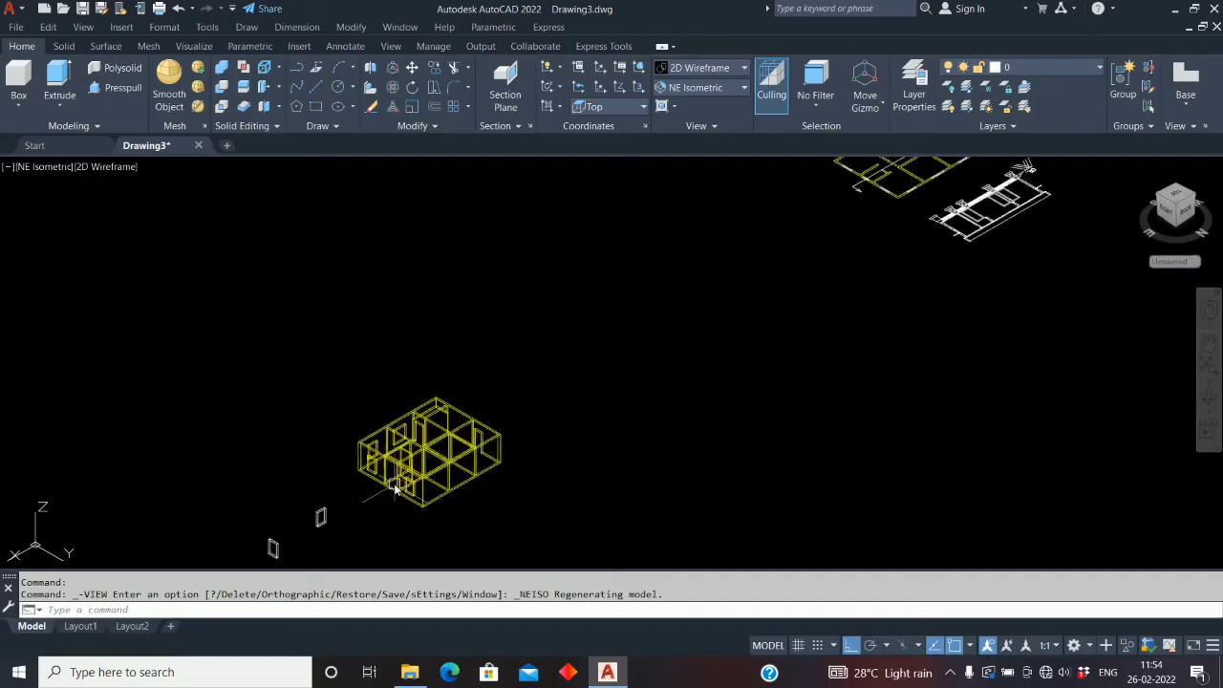
middle_drag(395, 512, 486, 444)
Examine the window positions in the 2D floor plan and compare them with the 3D house's remaining outer wall
scroll(354, 426, down, 5)
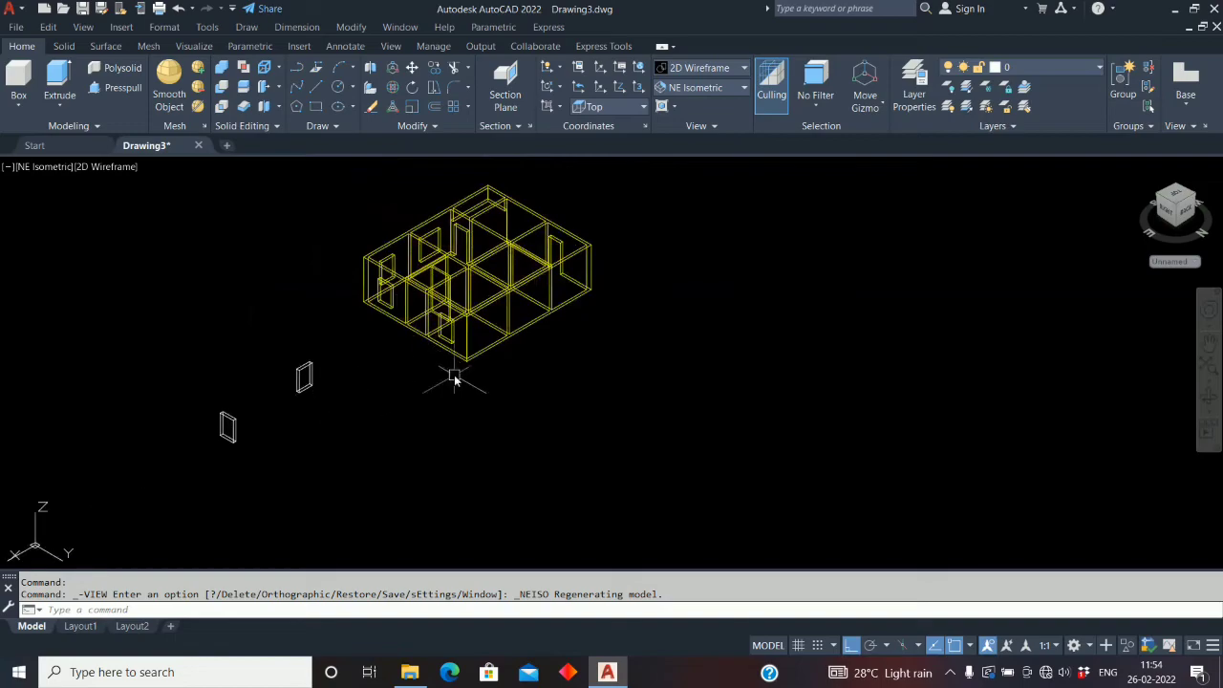
scroll(455, 381, down, 6)
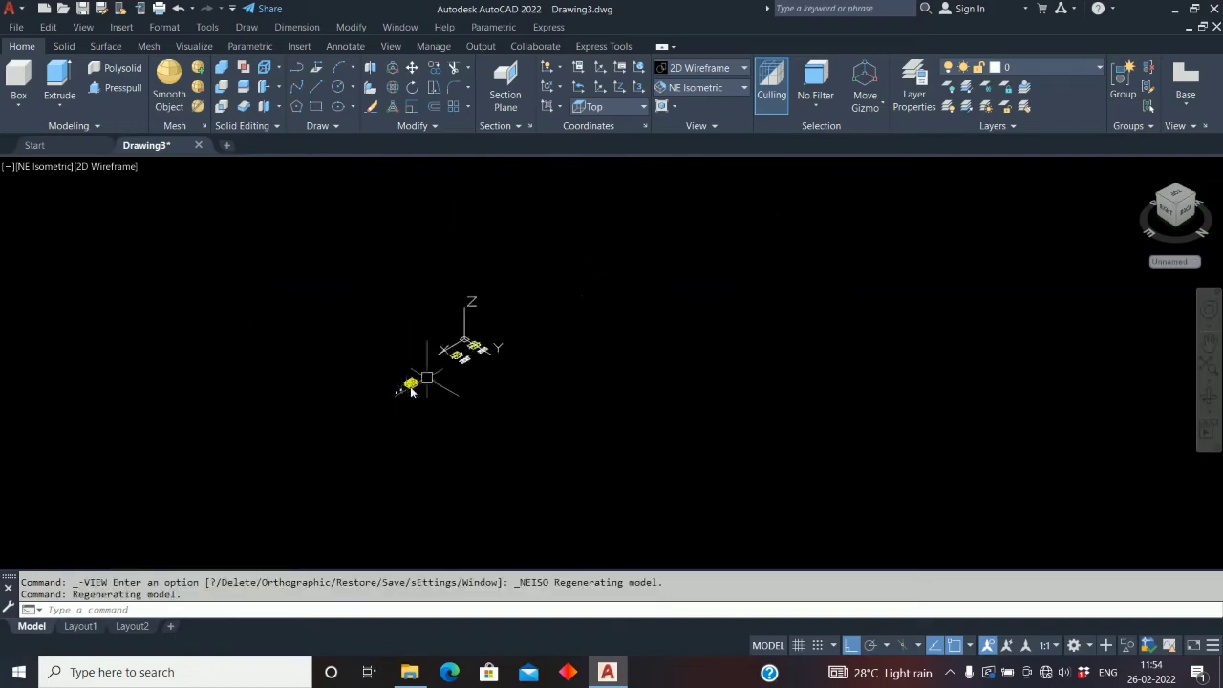
scroll(466, 353, up, 8)
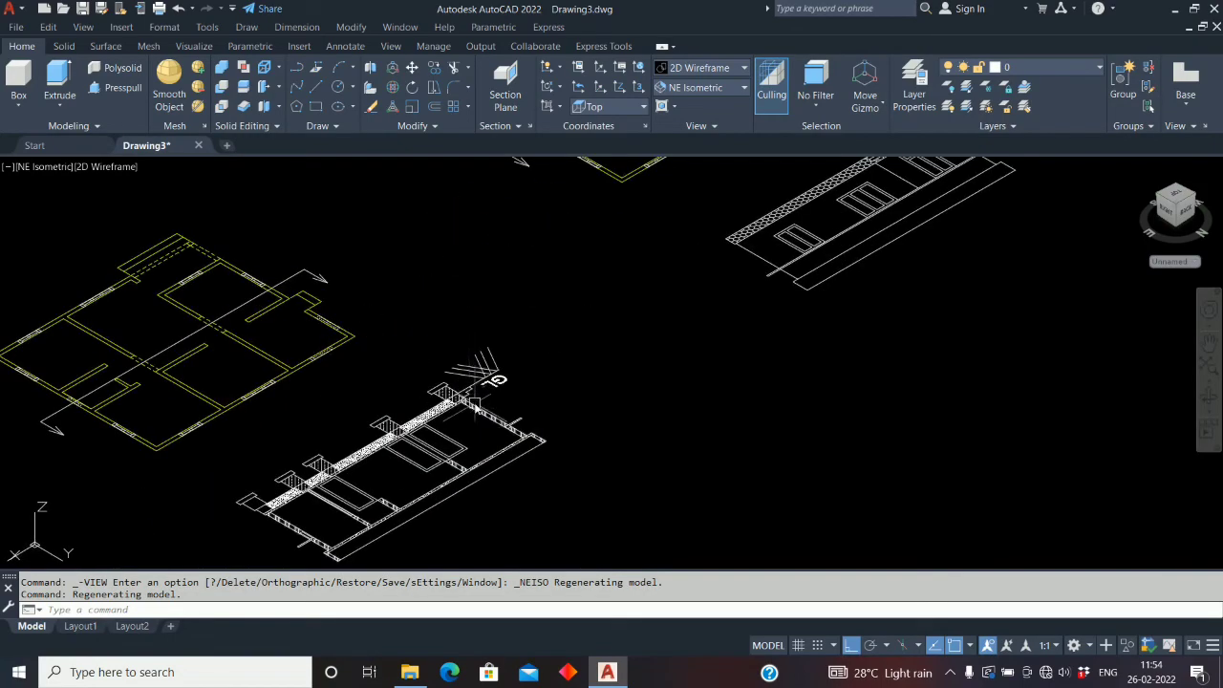
scroll(364, 387, down, 3)
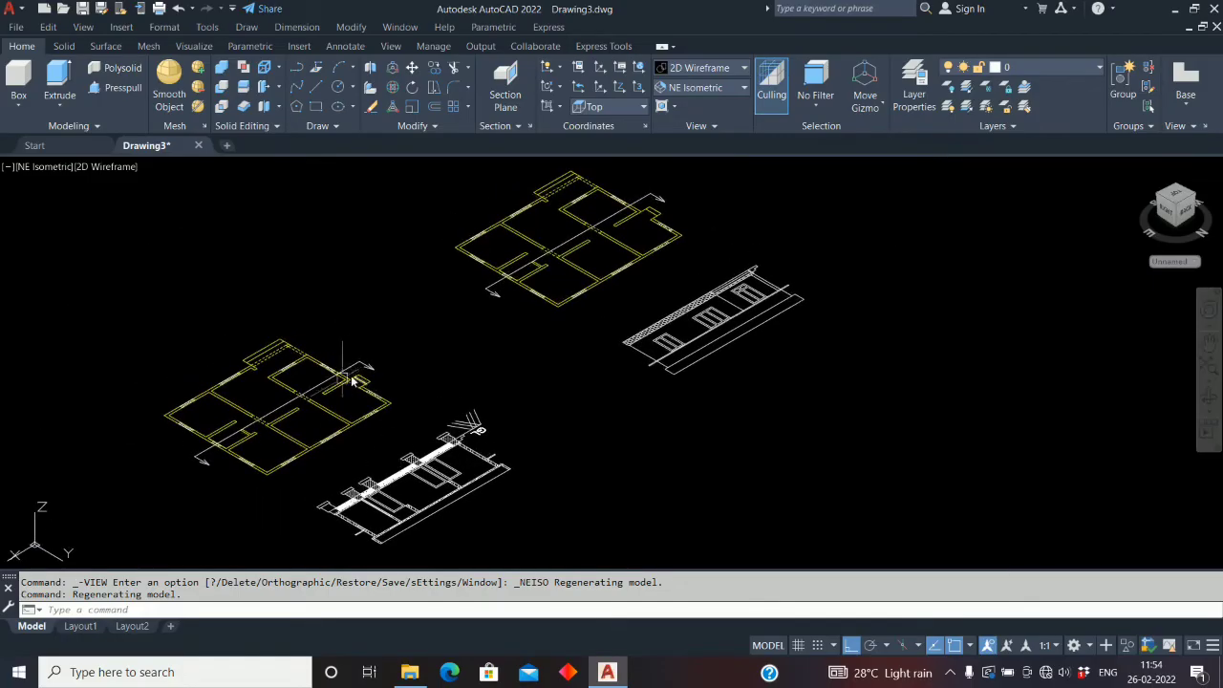
middle_drag(327, 390, 411, 383)
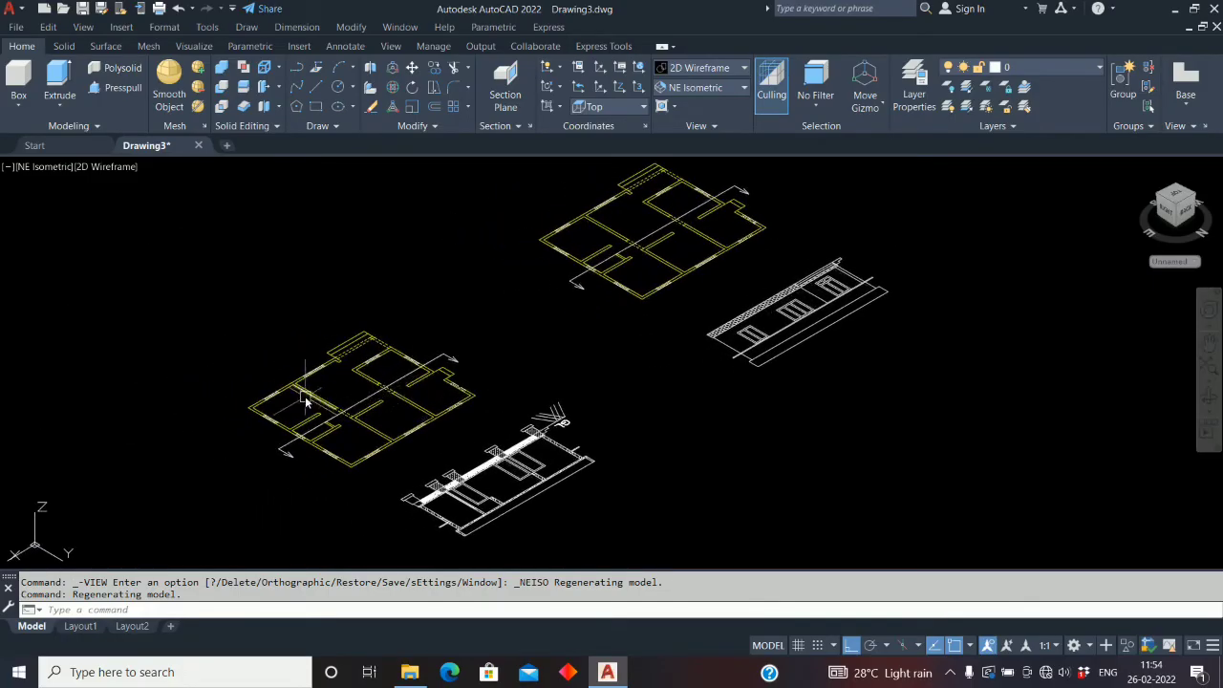
scroll(342, 440, up, 4)
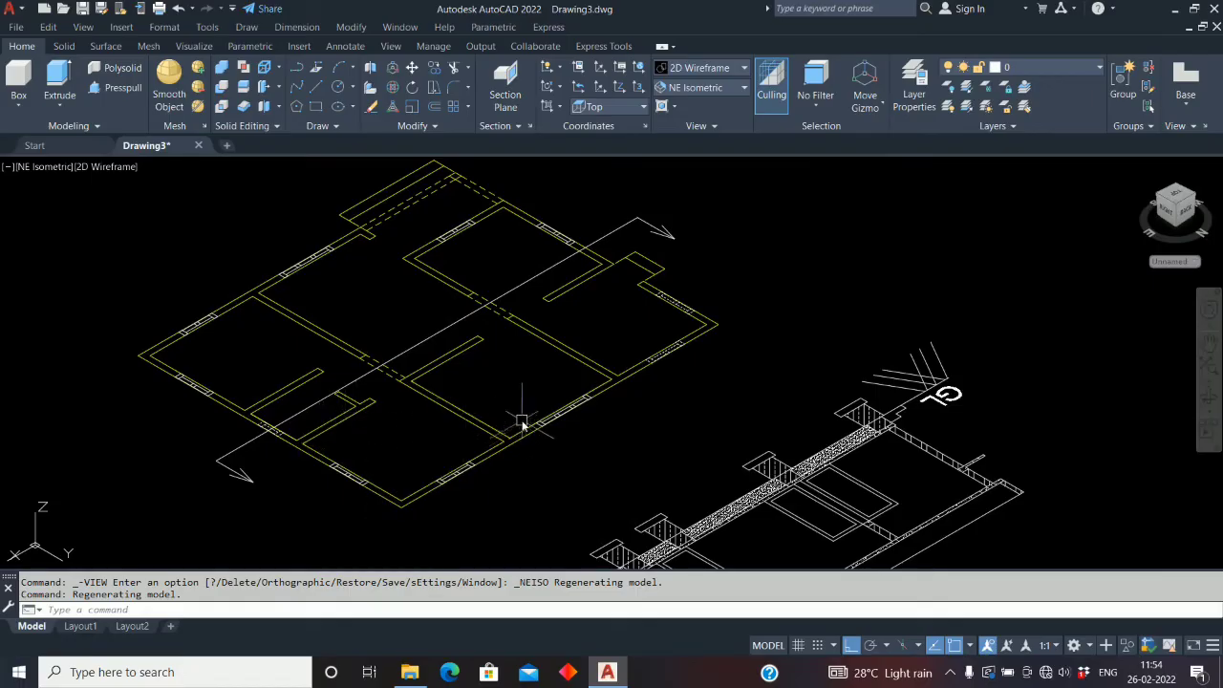
scroll(528, 405, down, 6)
scroll(402, 517, up, 4)
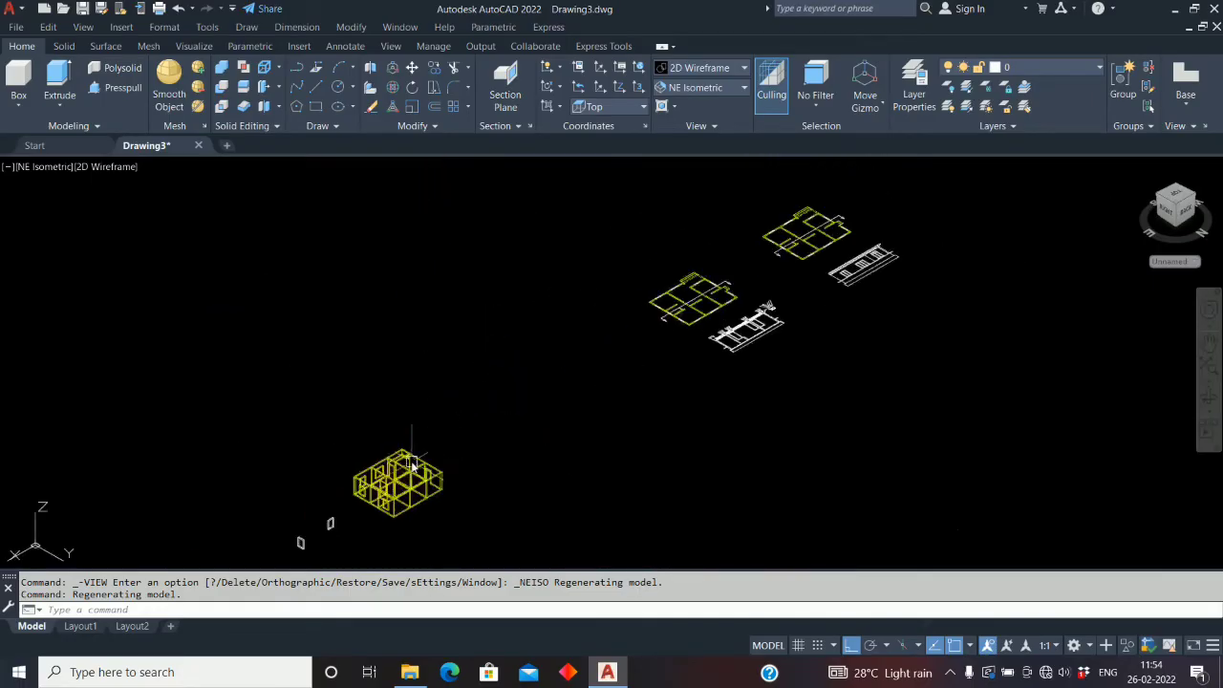
scroll(402, 516, up, 2)
middle_drag(417, 507, 404, 469)
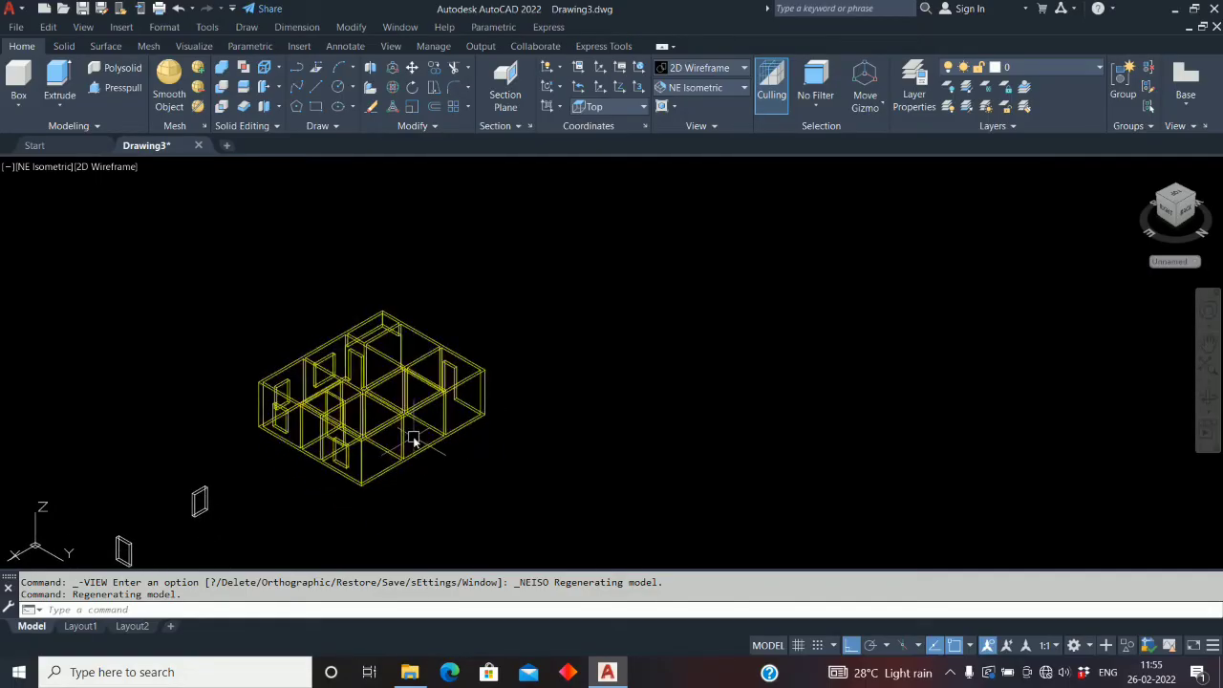
scroll(414, 439, down, 2)
scroll(413, 440, down, 3)
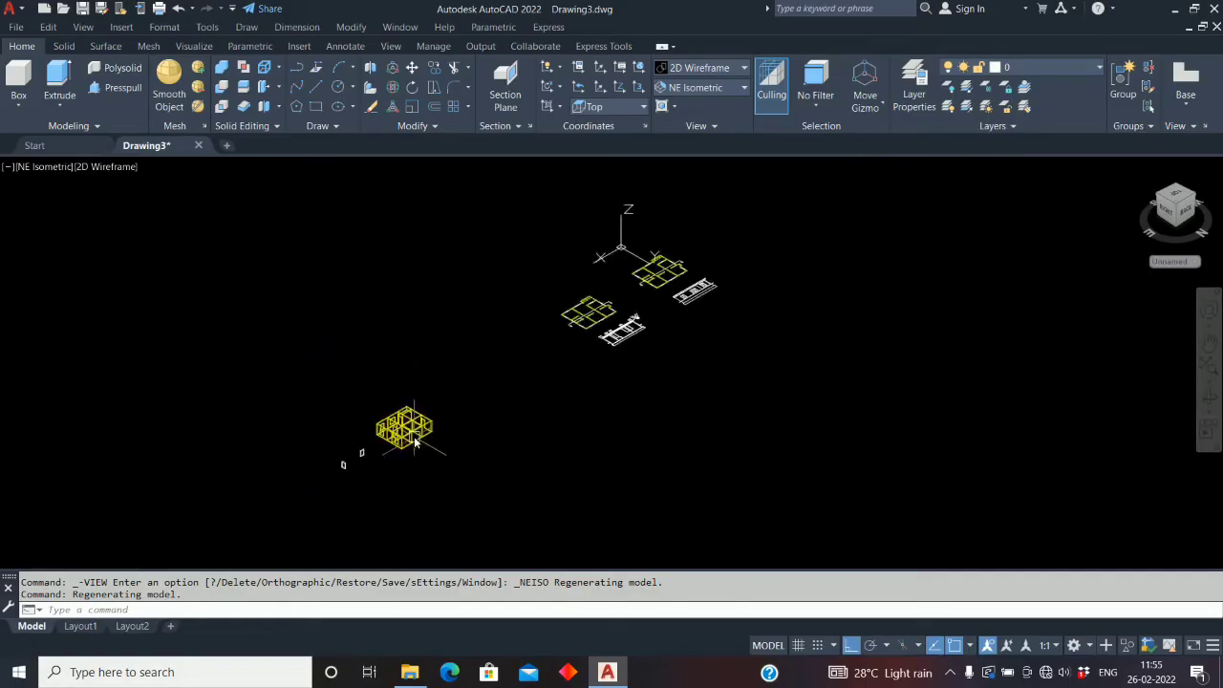
Move the spare block nearest the house from its bottom midpoint to the midpoint of the corner room's outer wall base
scroll(675, 268, up, 3)
middle_drag(262, 482, 383, 369)
scroll(310, 478, up, 4)
click(243, 385)
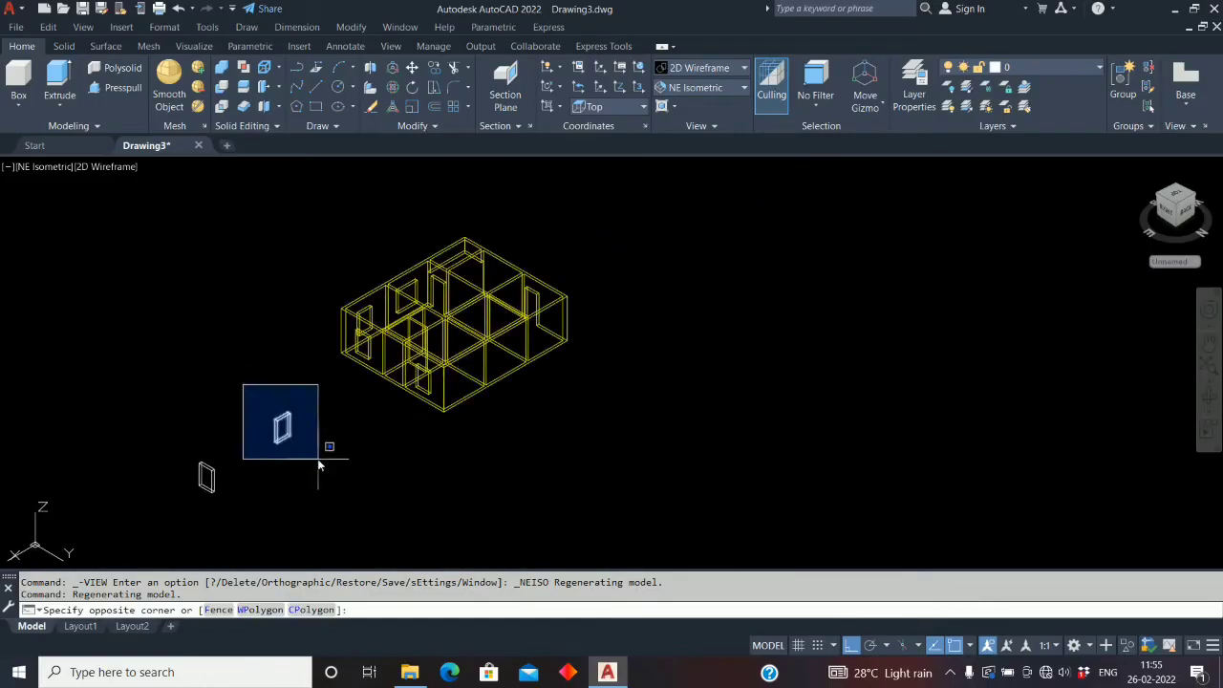
key(Return)
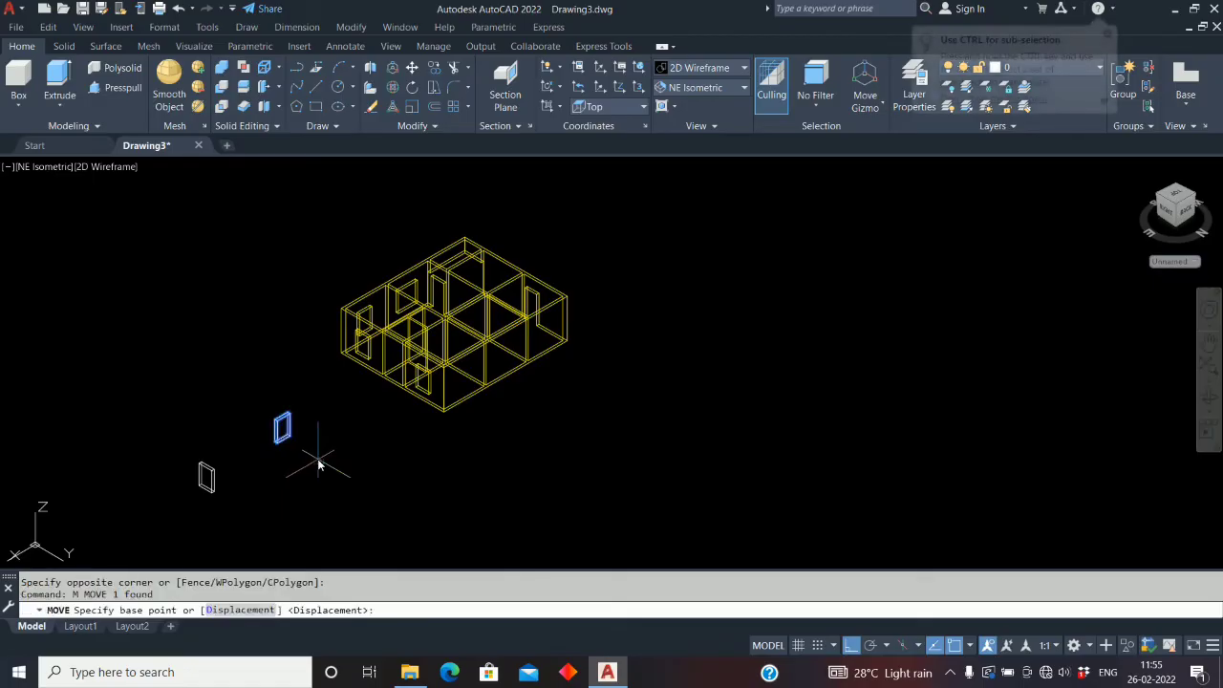
scroll(282, 441, up, 4)
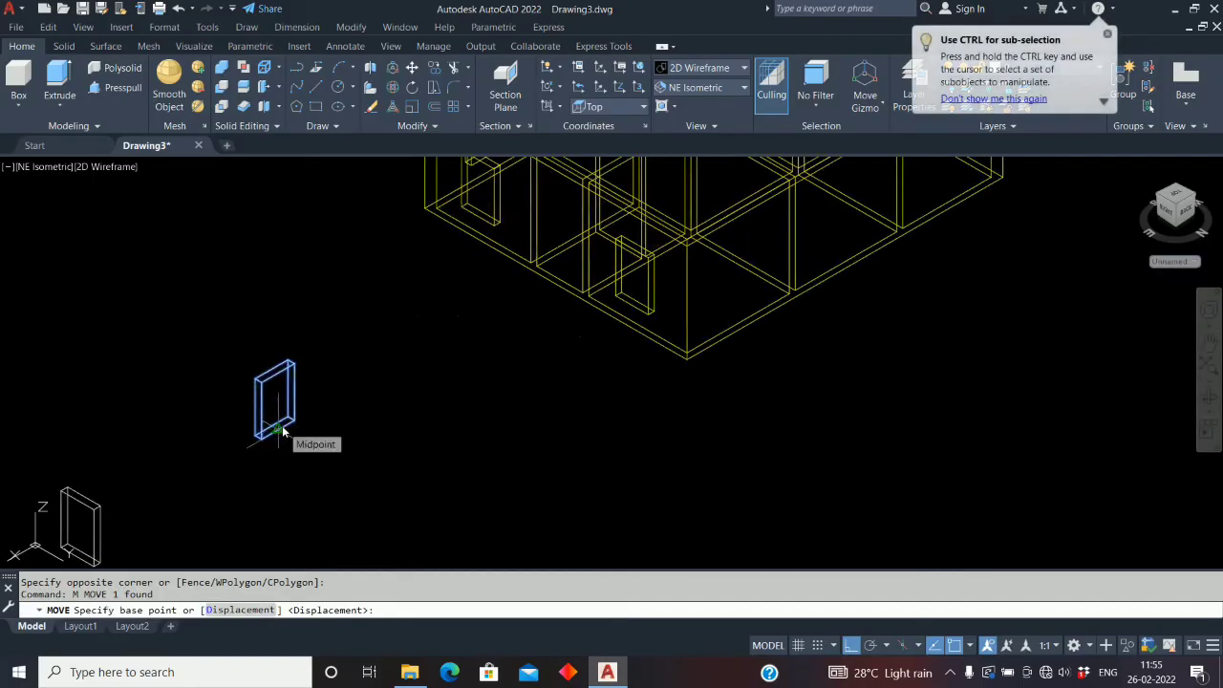
click(275, 430)
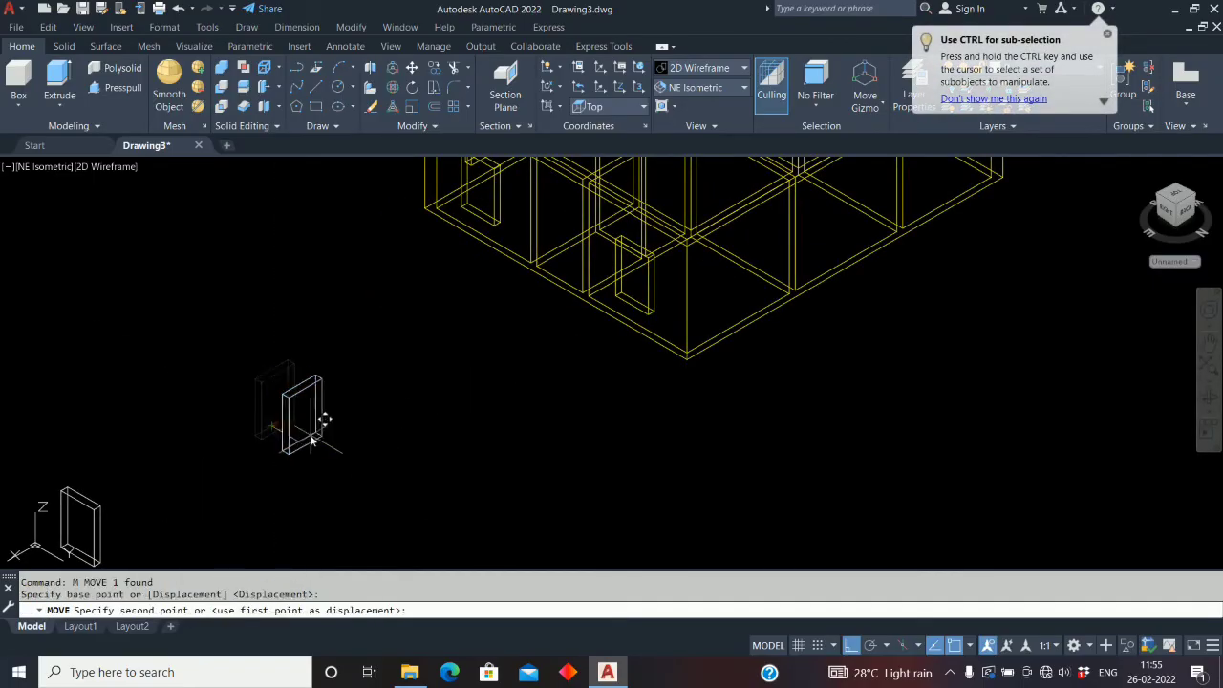
scroll(382, 420, down, 4)
scroll(504, 402, up, 4)
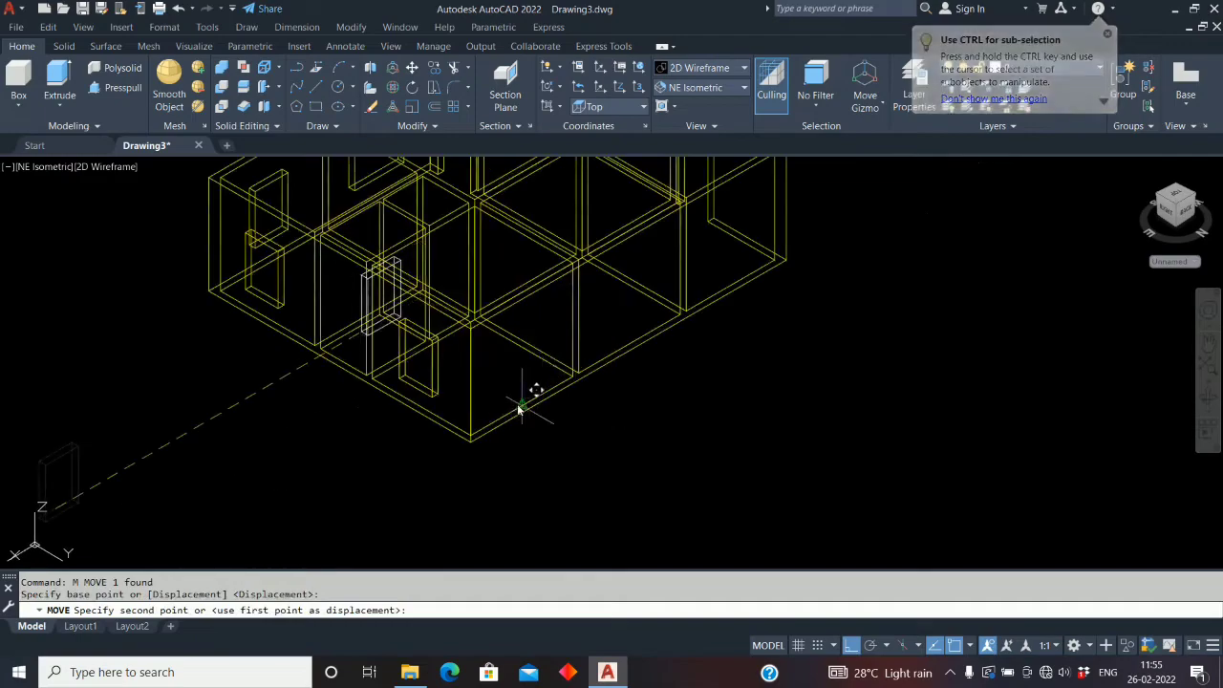
click(521, 407)
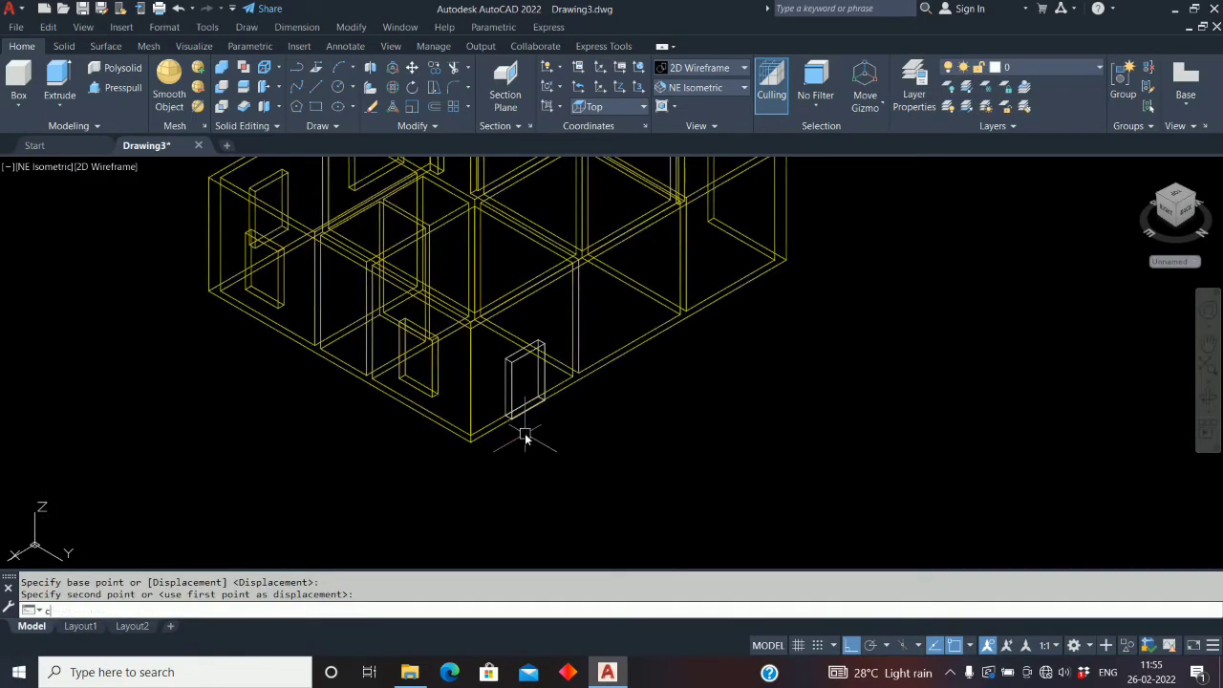
Copy the placed block along the same outer wall to the base midpoint of the adjacent room's wall
text(co)
key(Return)
scroll(525, 435, up, 2)
click(521, 411)
key(Return)
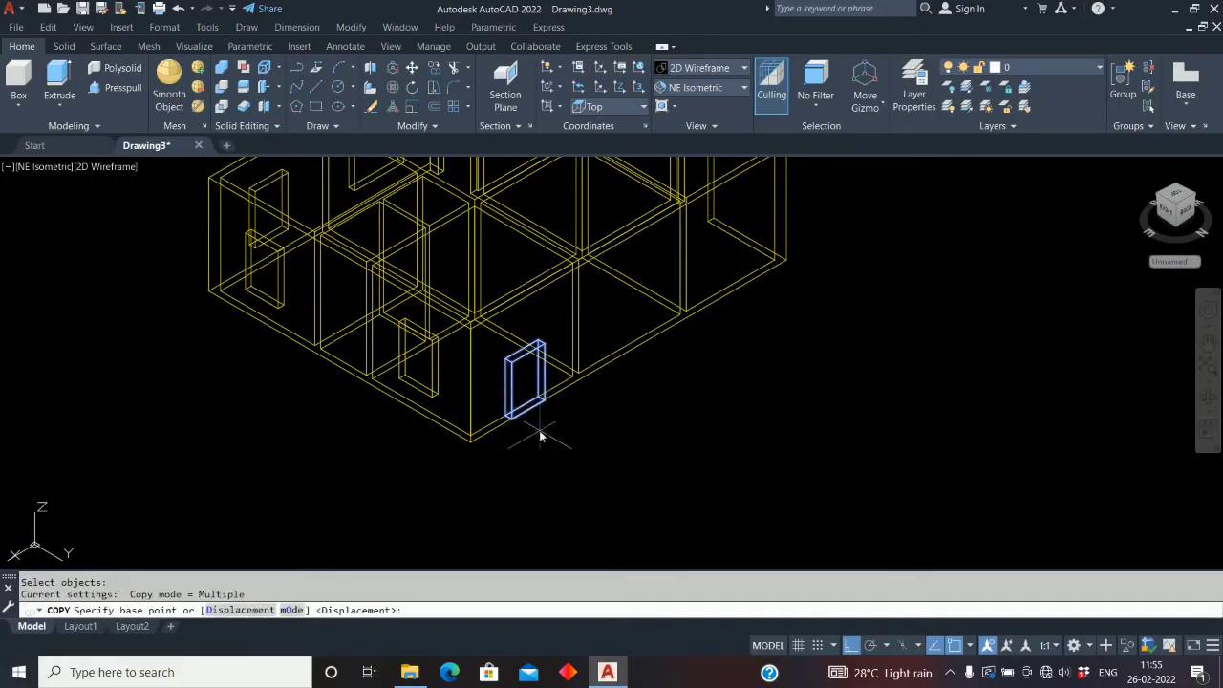
scroll(538, 429, up, 2)
click(507, 414)
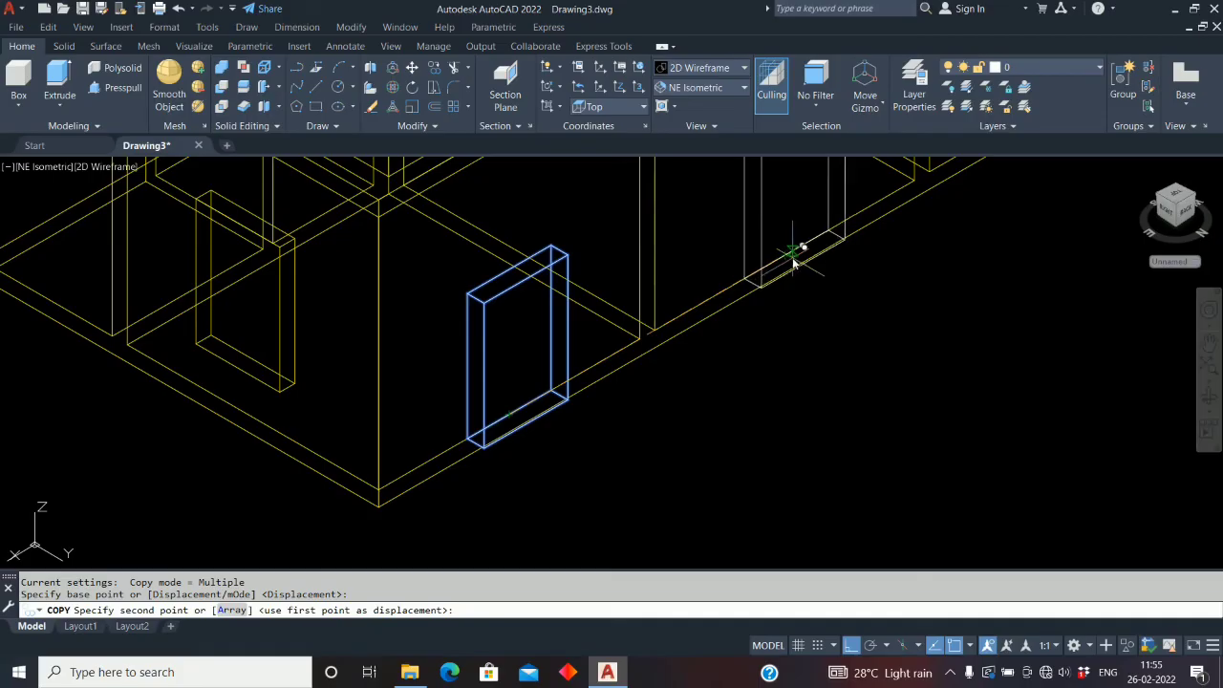
click(787, 256)
scroll(55, 491, down, 2)
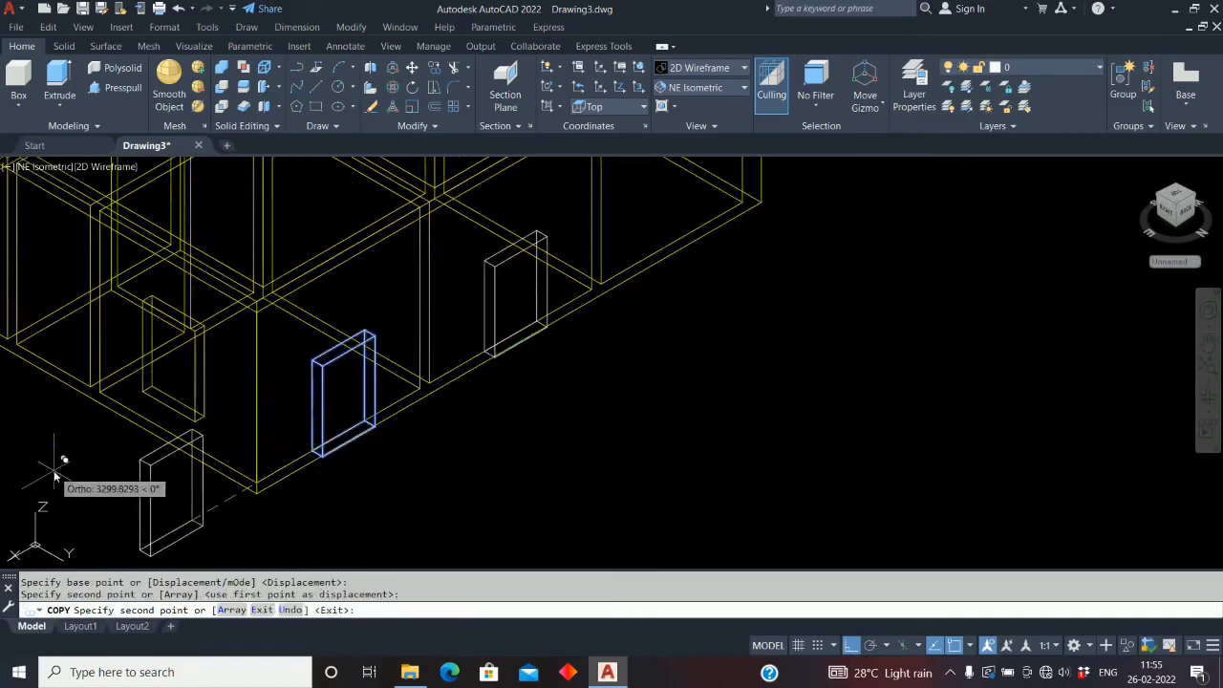
right_click(567, 436)
click(601, 442)
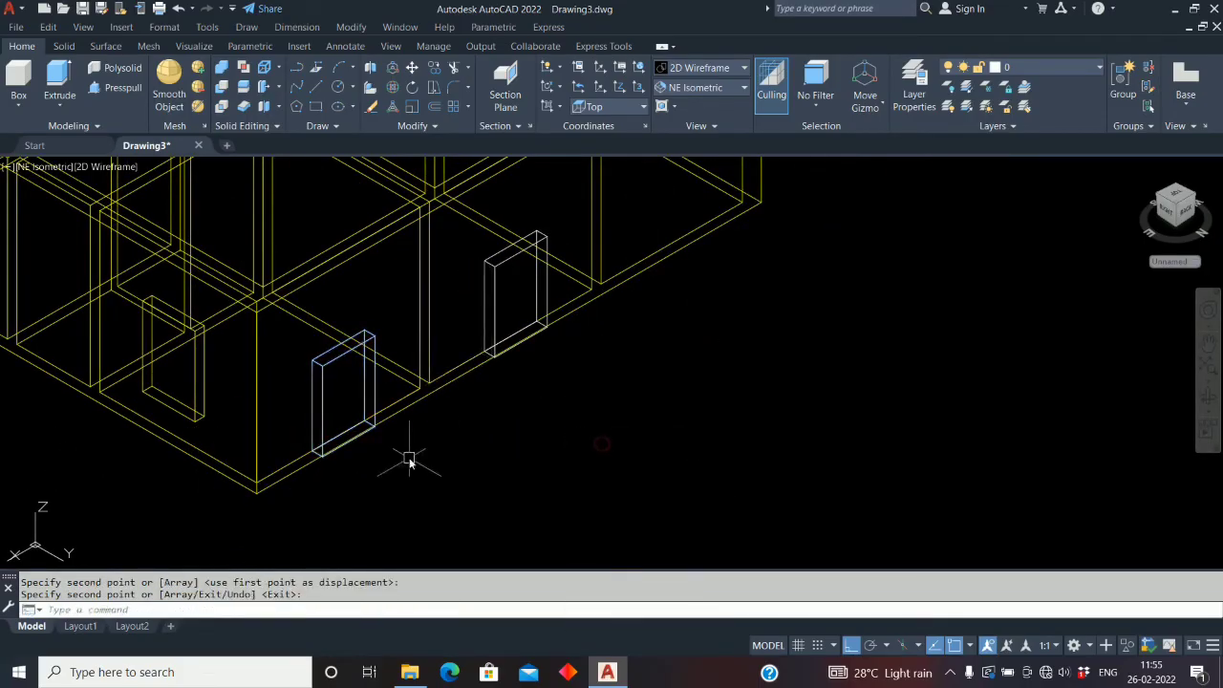
Move both blocks on the outer wall vertically upward by 600
text(m)
key(Return)
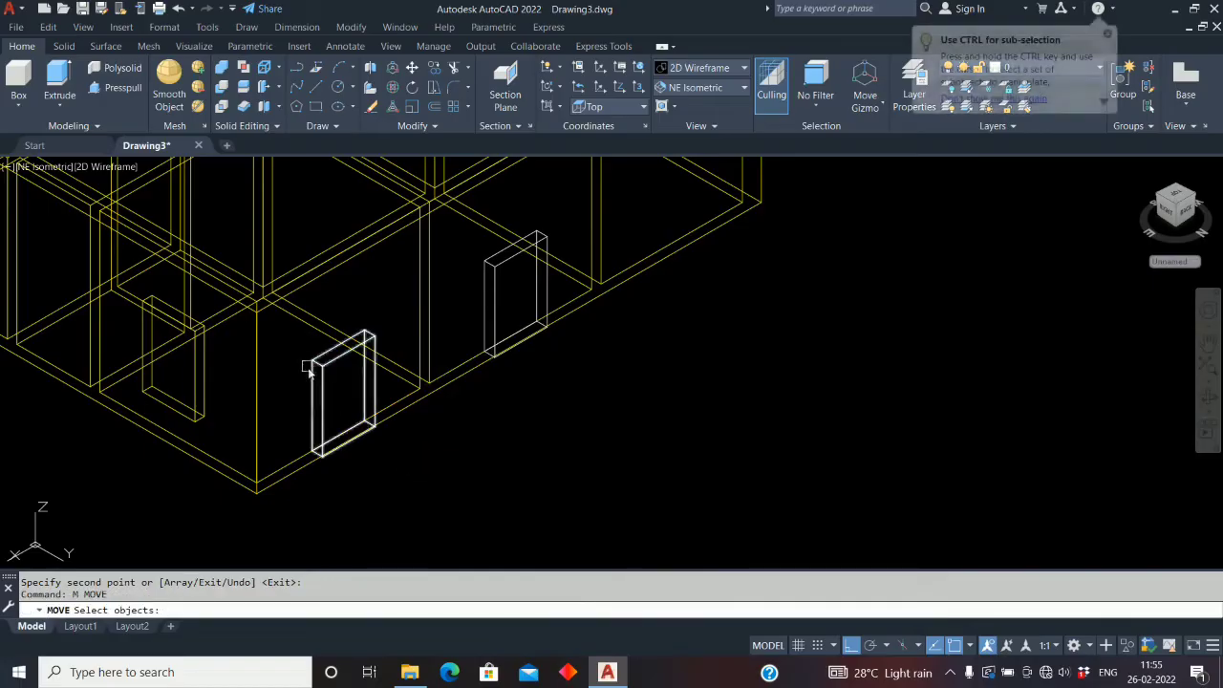
click(496, 332)
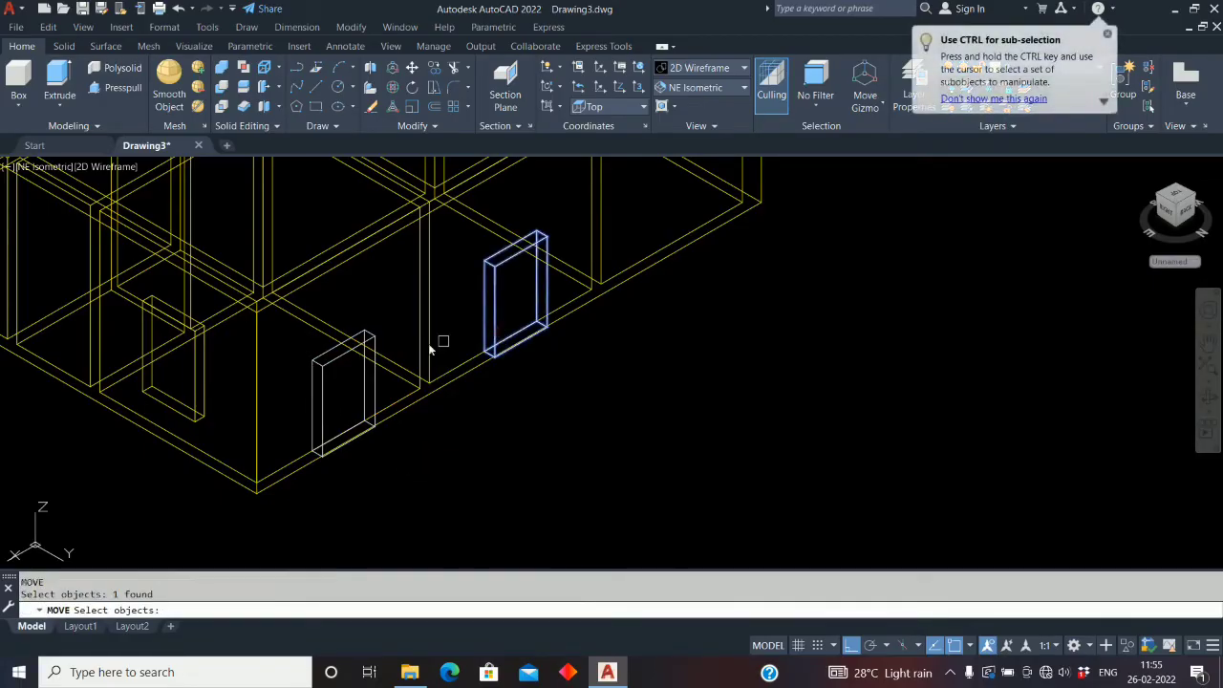
click(327, 356)
key(Return)
click(366, 432)
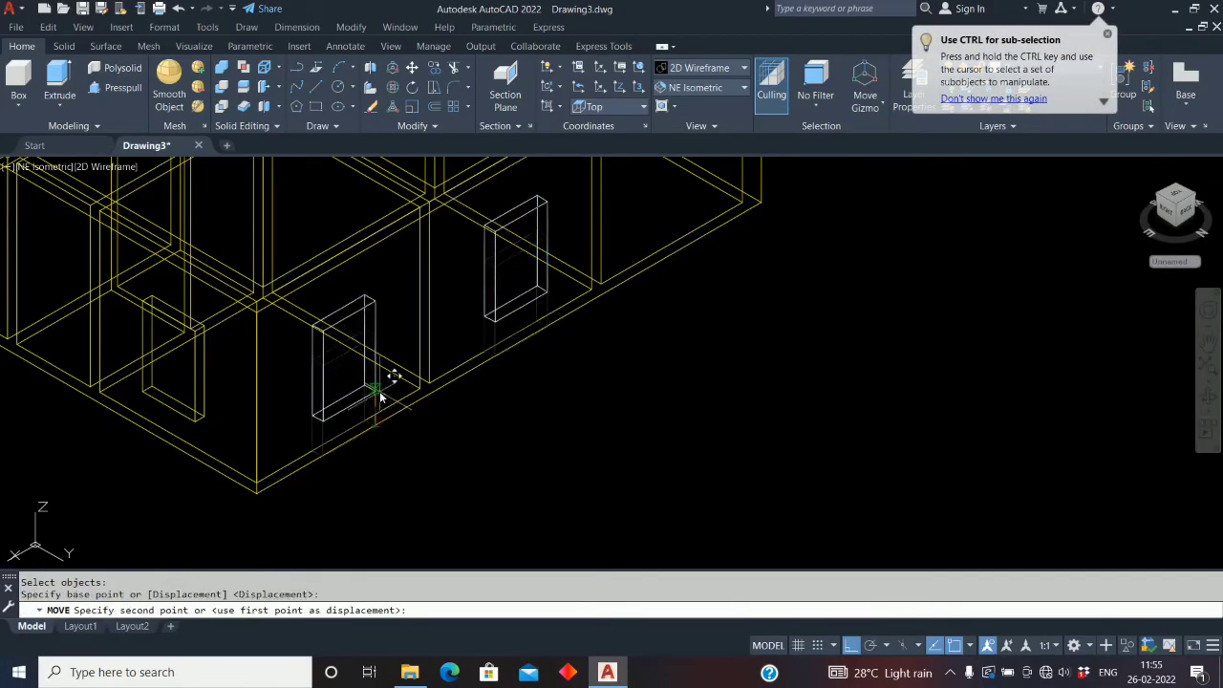
text(600)
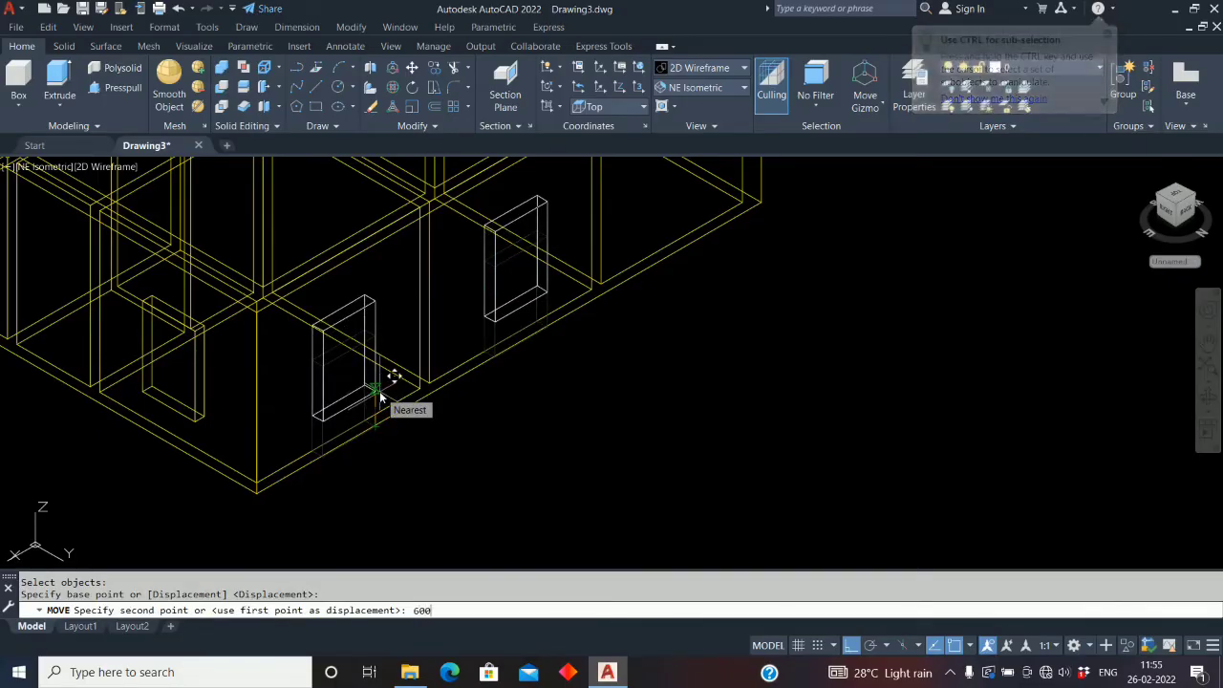
key(Return)
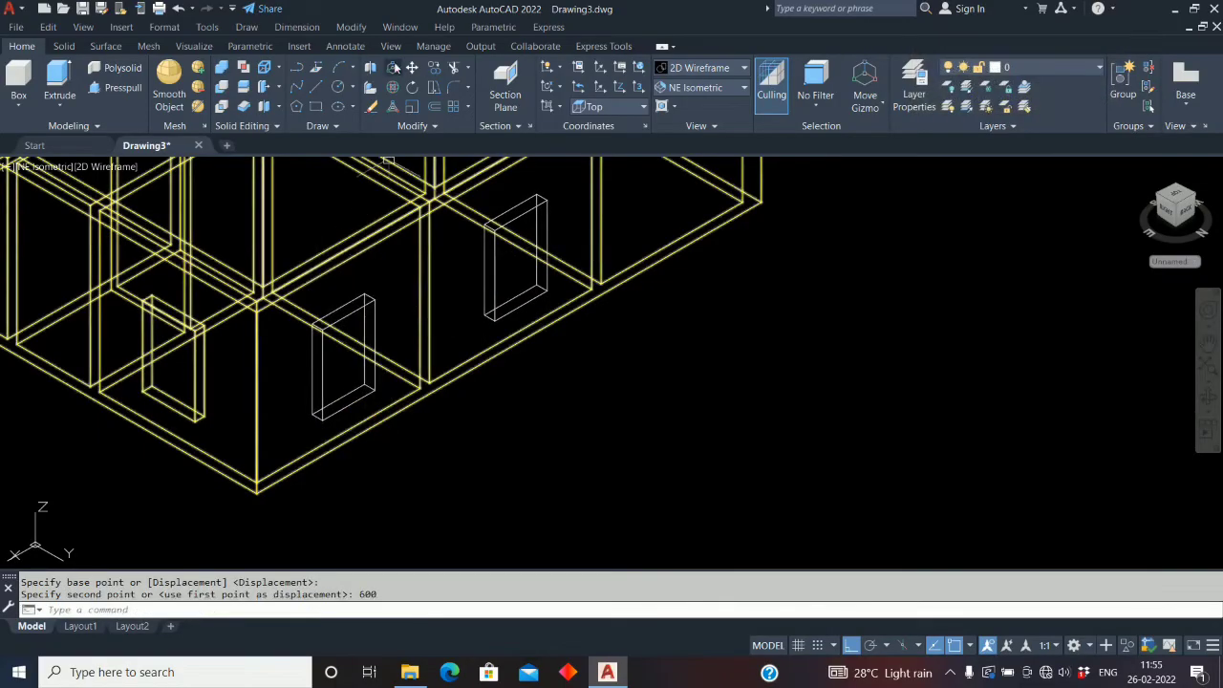
Subtract the two raised blocks from the house walls to cut the outer wall's window openings
click(222, 89)
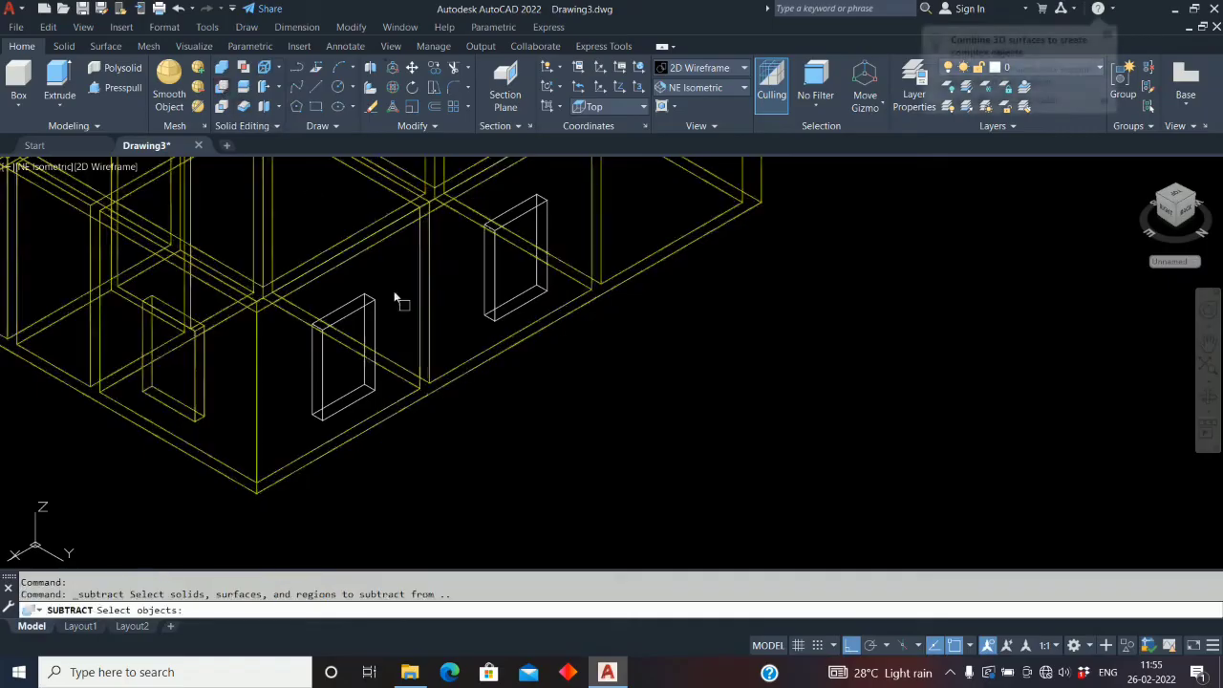
click(422, 324)
key(Return)
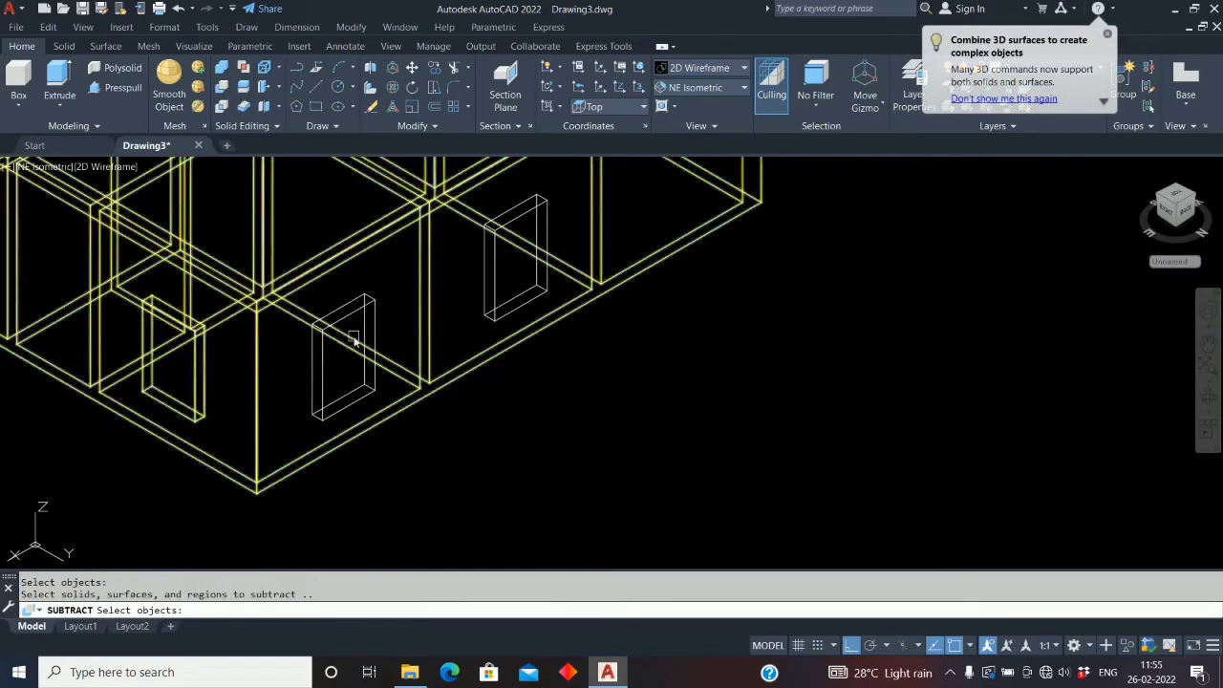
click(361, 318)
click(496, 260)
key(Return)
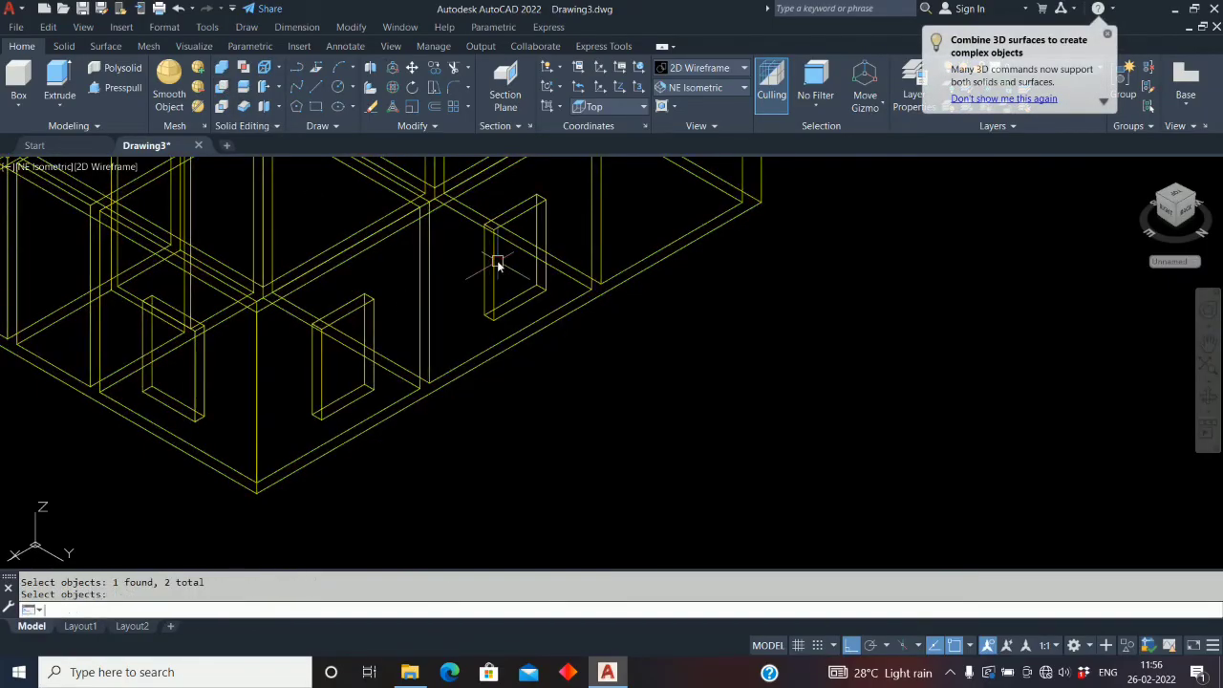
Delete the remaining spare block beside the house
scroll(497, 260, down, 4)
middle_drag(531, 301, 472, 347)
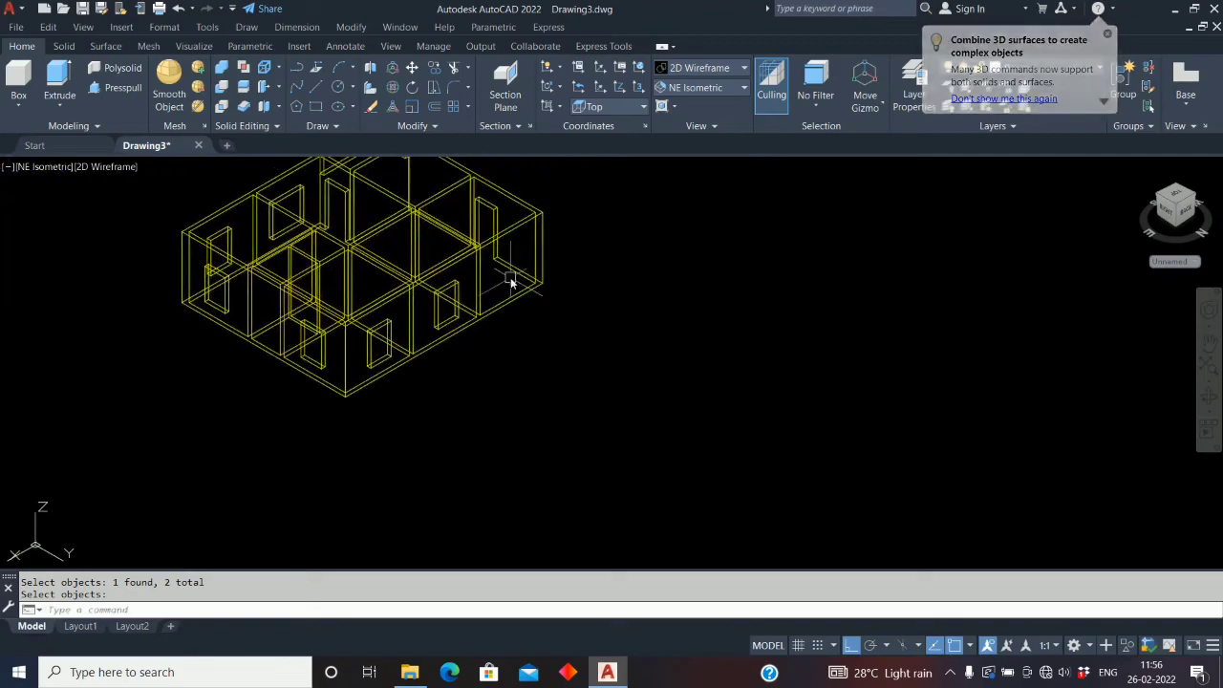
middle_drag(511, 273, 565, 210)
scroll(494, 298, up, 3)
scroll(566, 210, down, 3)
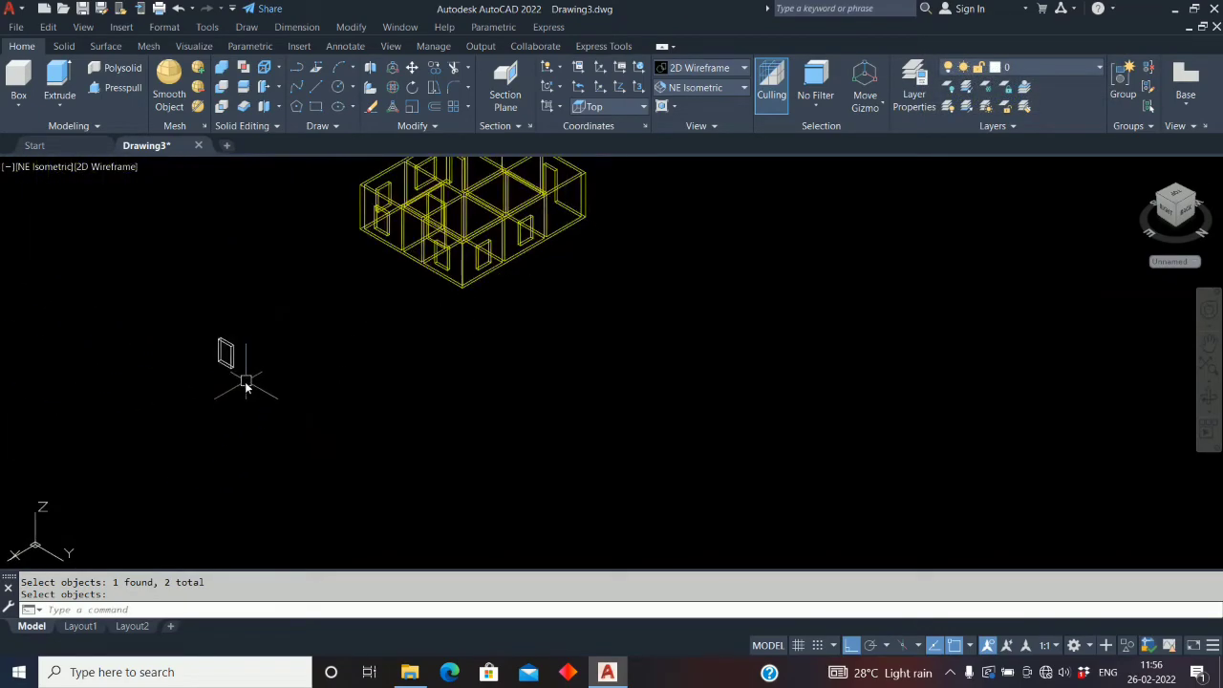
drag(193, 312, 272, 402)
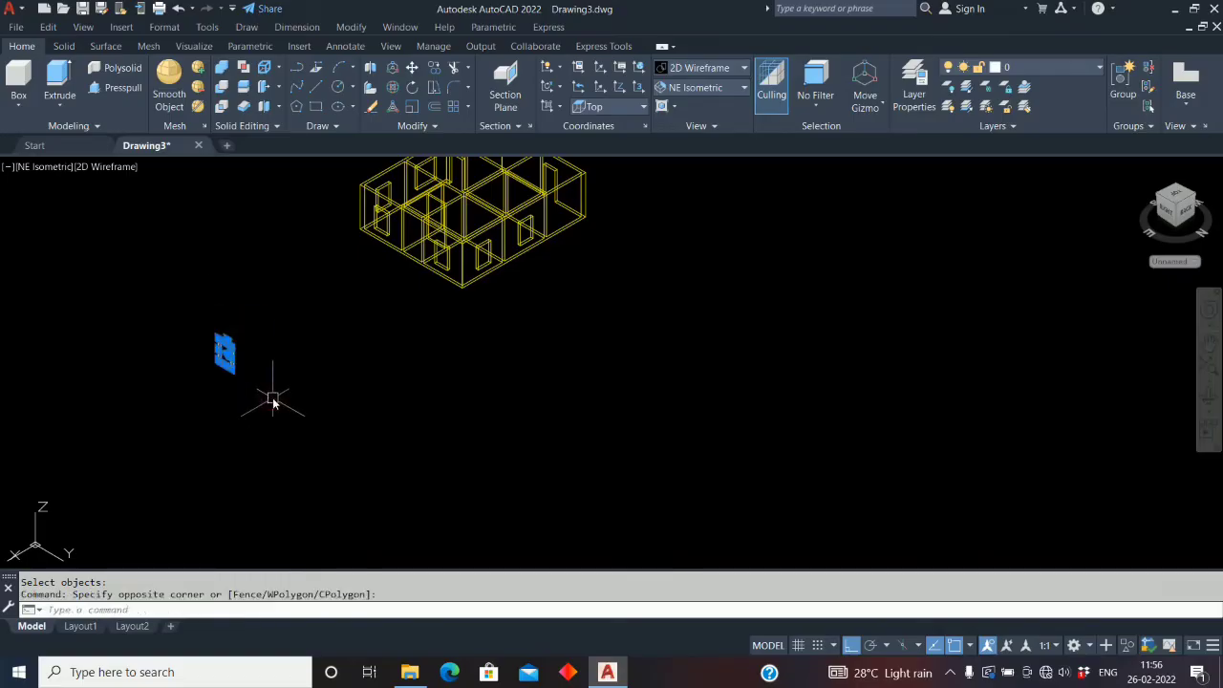
key(Delete)
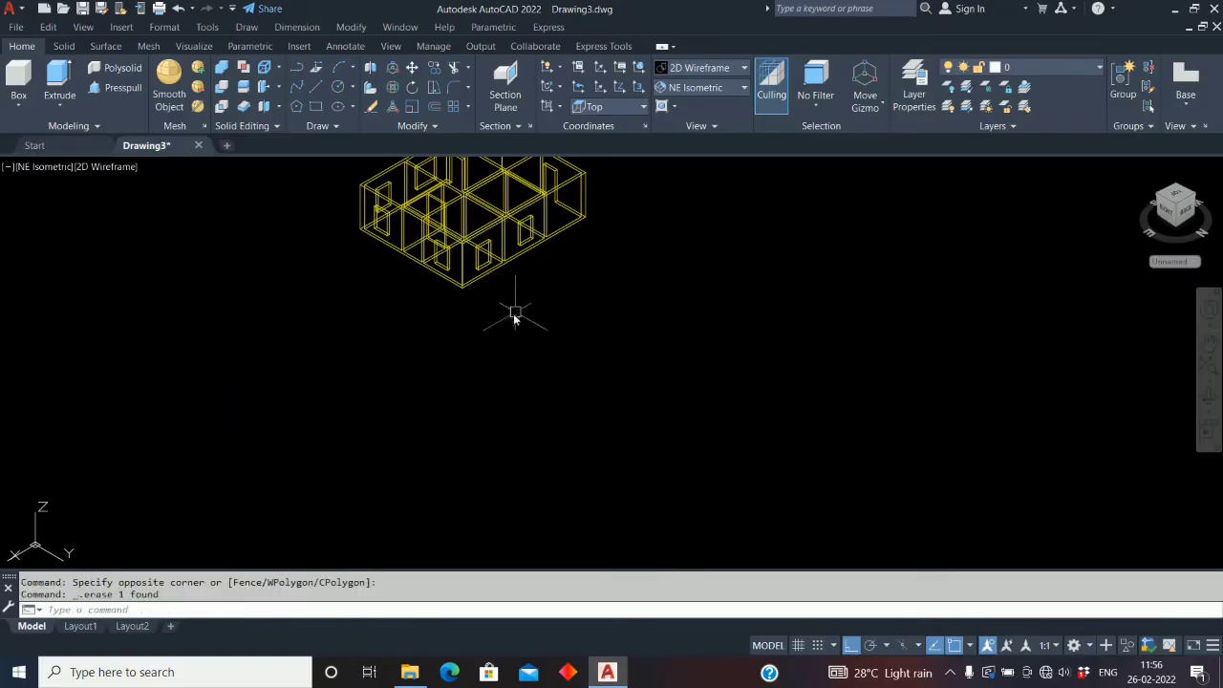
Undo the deletion of the spare block
middle_drag(560, 201, 500, 328)
scroll(513, 284, up, 3)
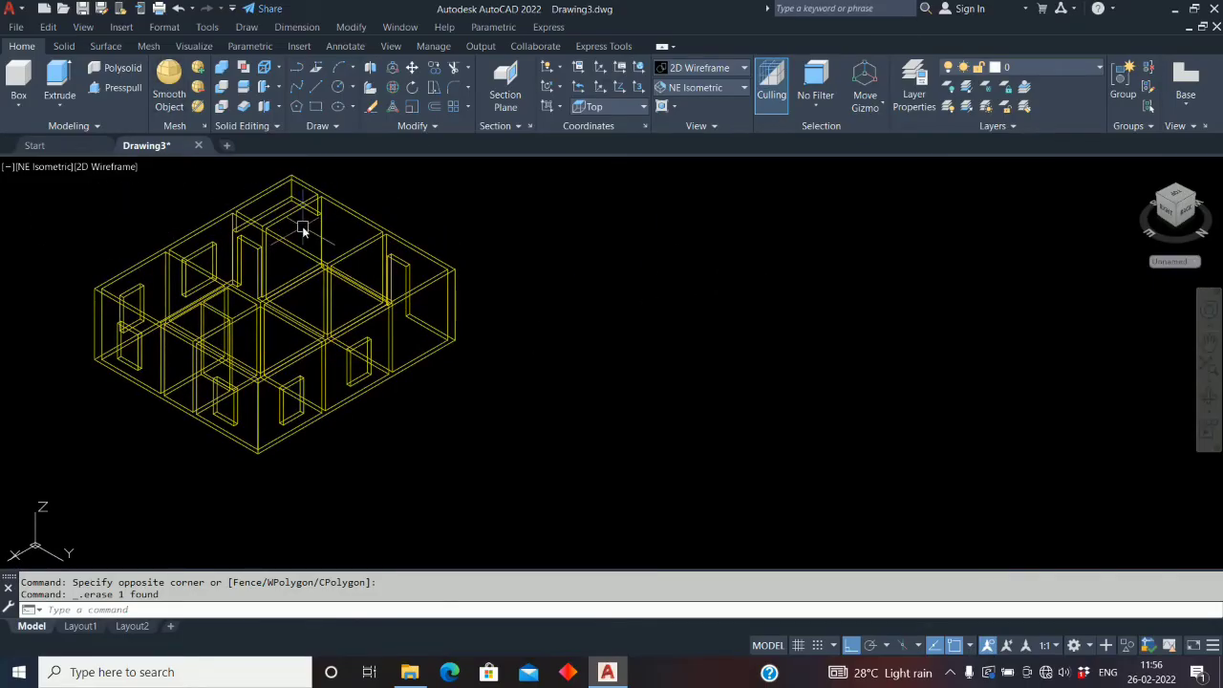
key(ctrl+z)
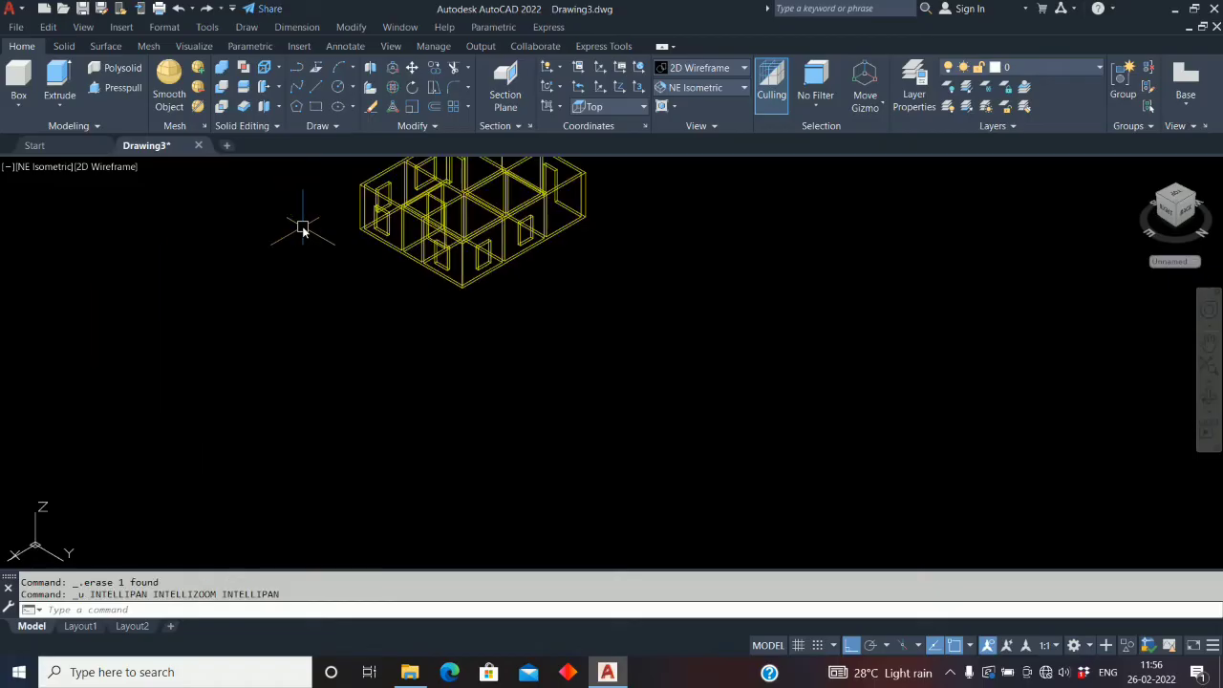
key(ctrl+z)
scroll(312, 241, down, 2)
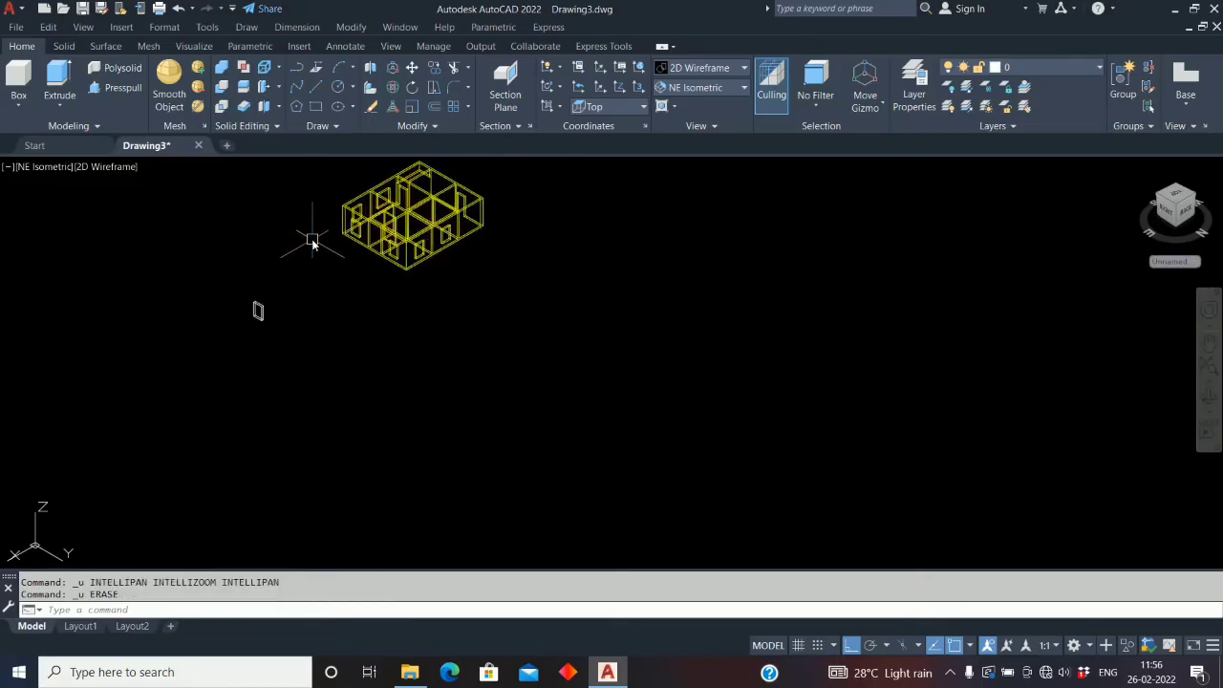
middle_drag(390, 319, 317, 350)
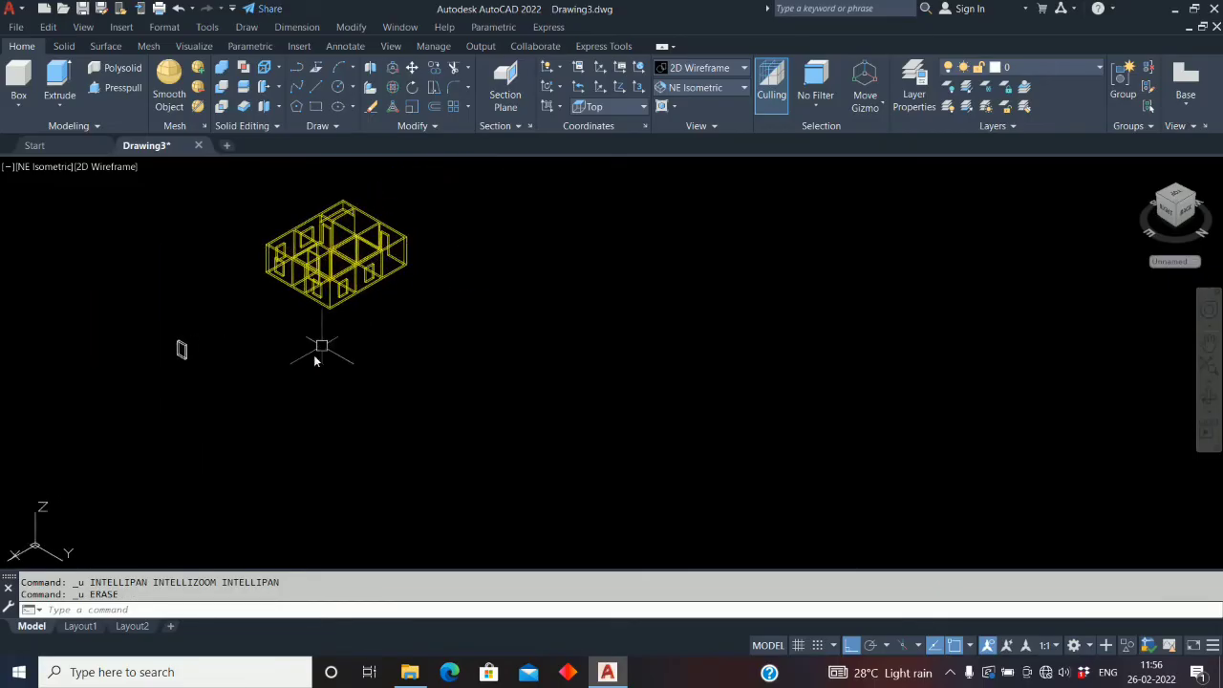
scroll(429, 281, up, 2)
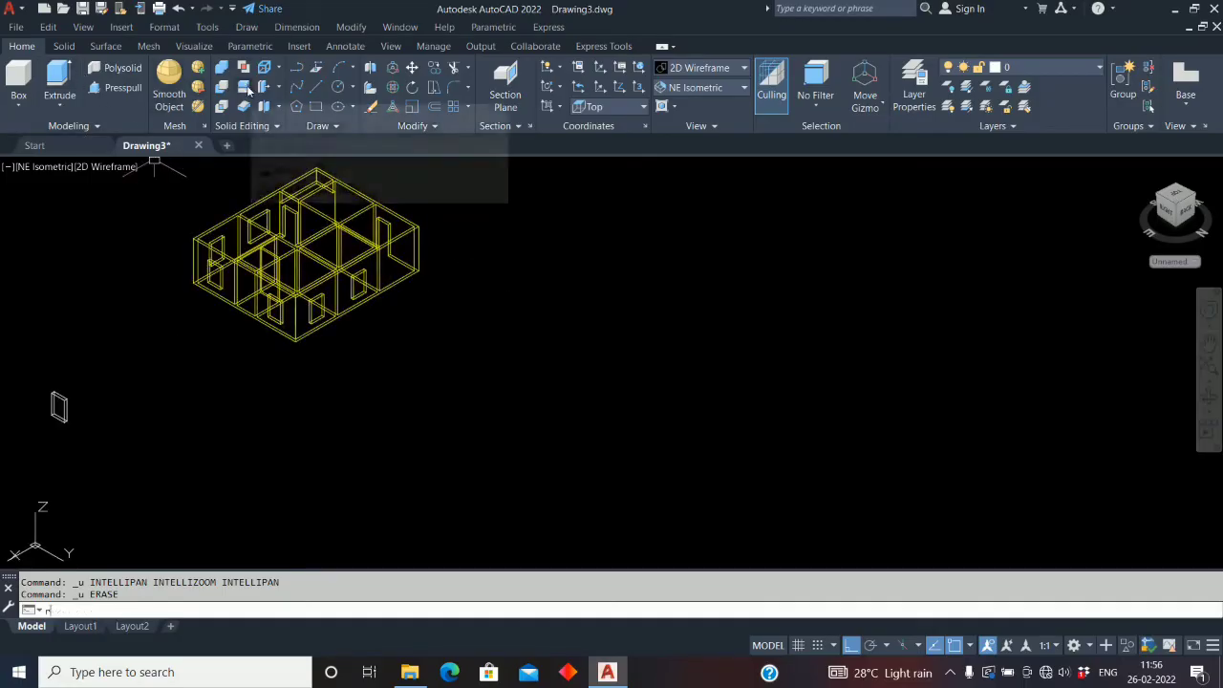
text(rec)
key(Return)
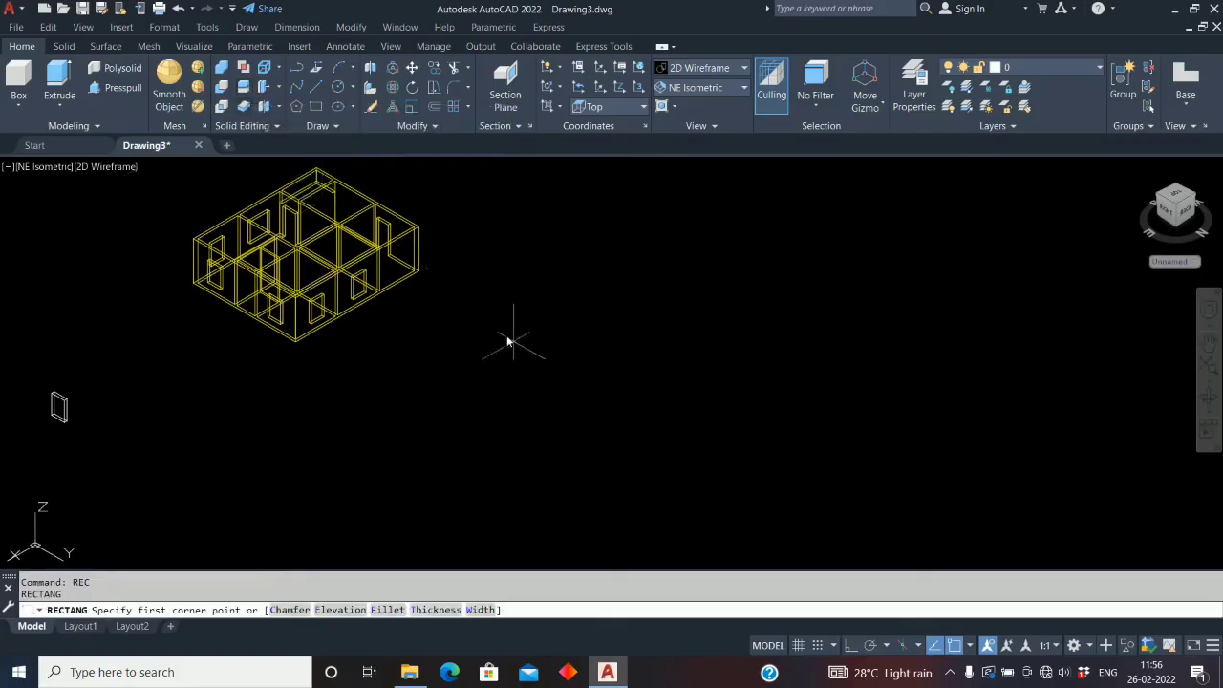
click(521, 362)
key(Escape)
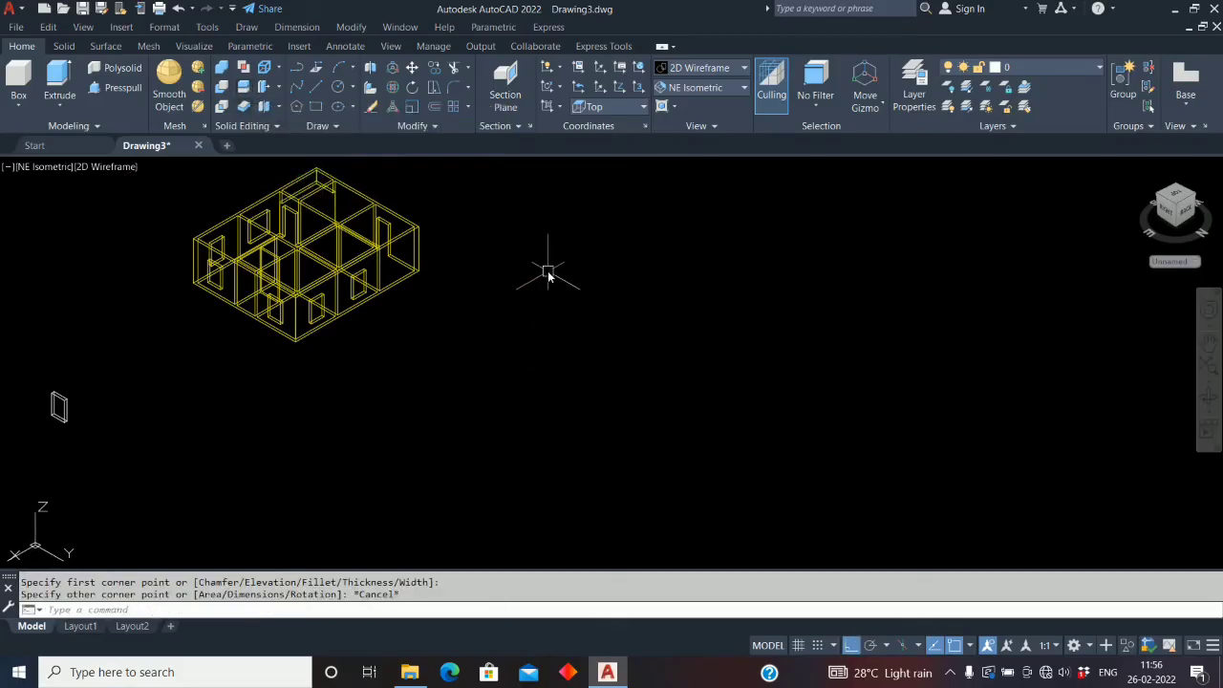
Align the UCS with the face of the house wall that contains the corner room's door opening
click(206, 27)
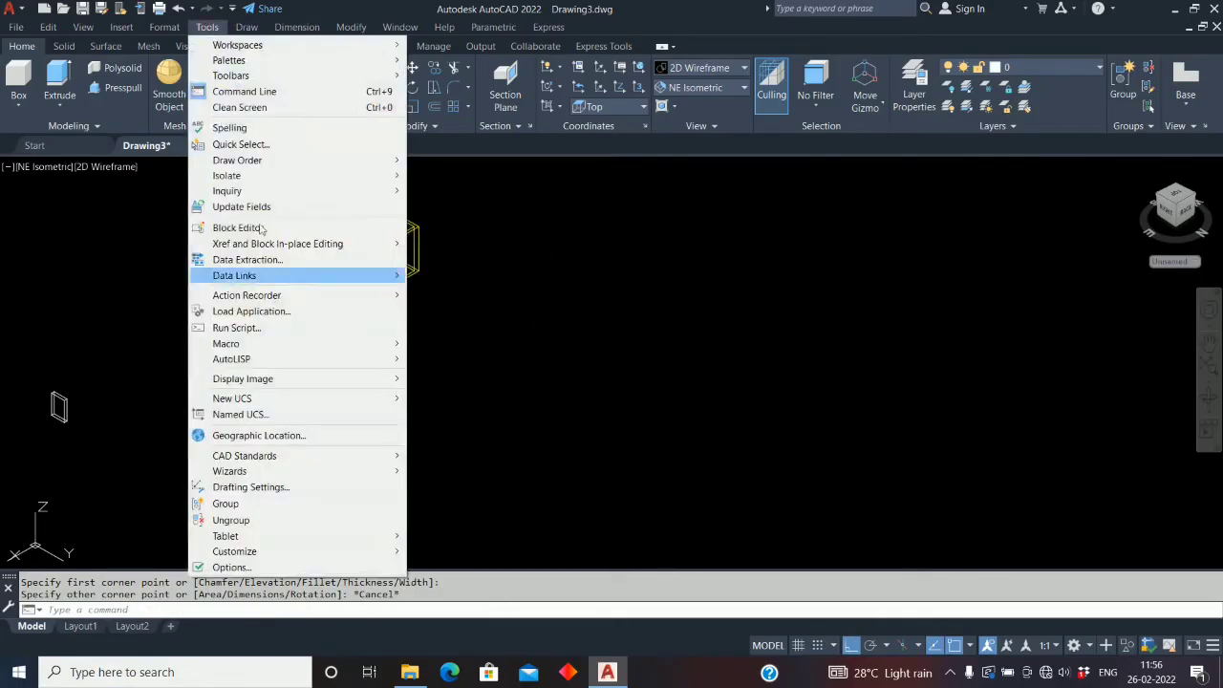
mouse_move(295, 402)
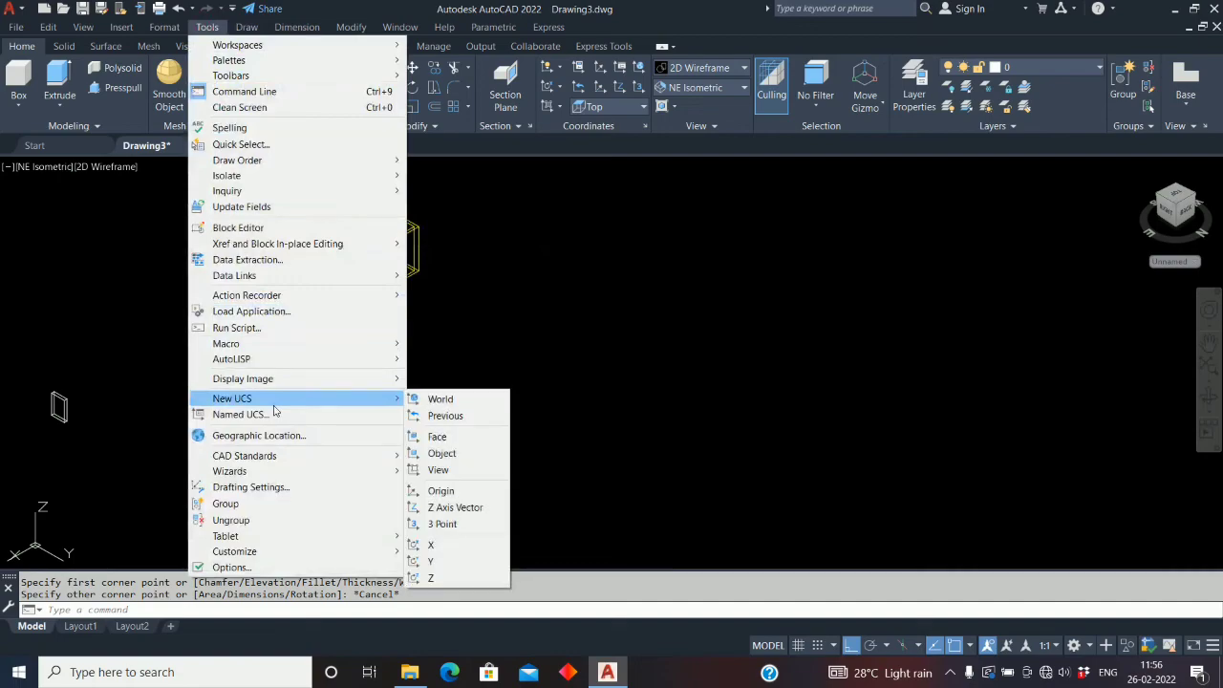
click(441, 437)
click(398, 265)
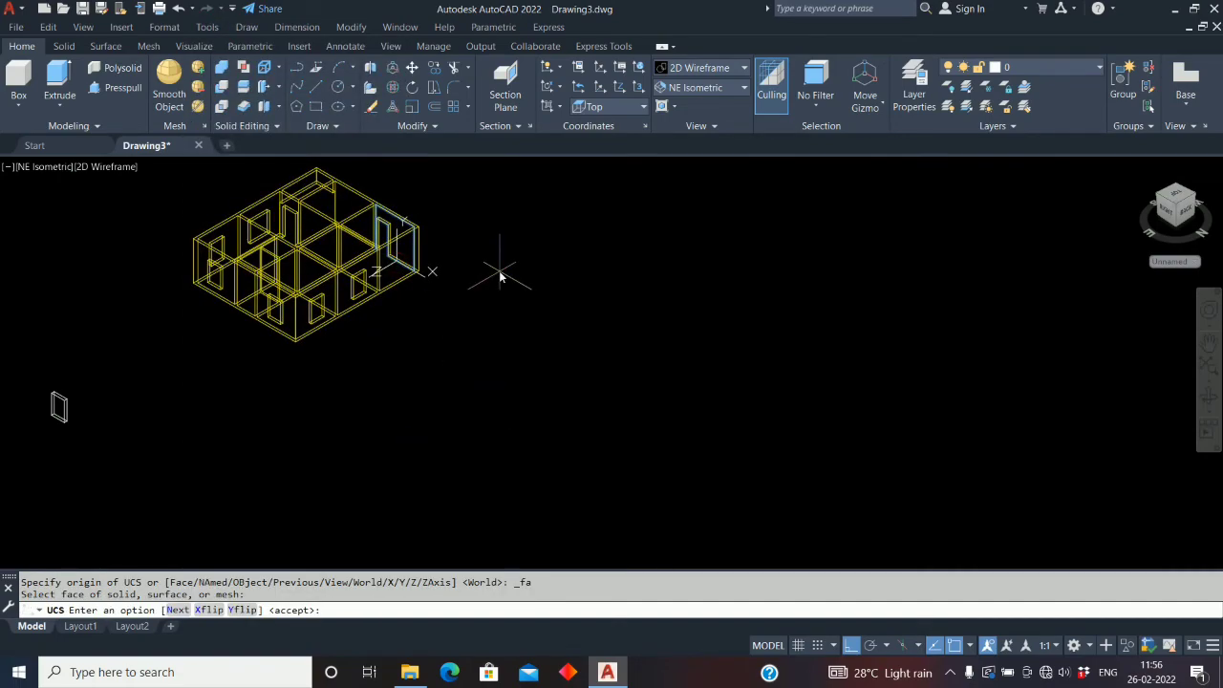
key(Return)
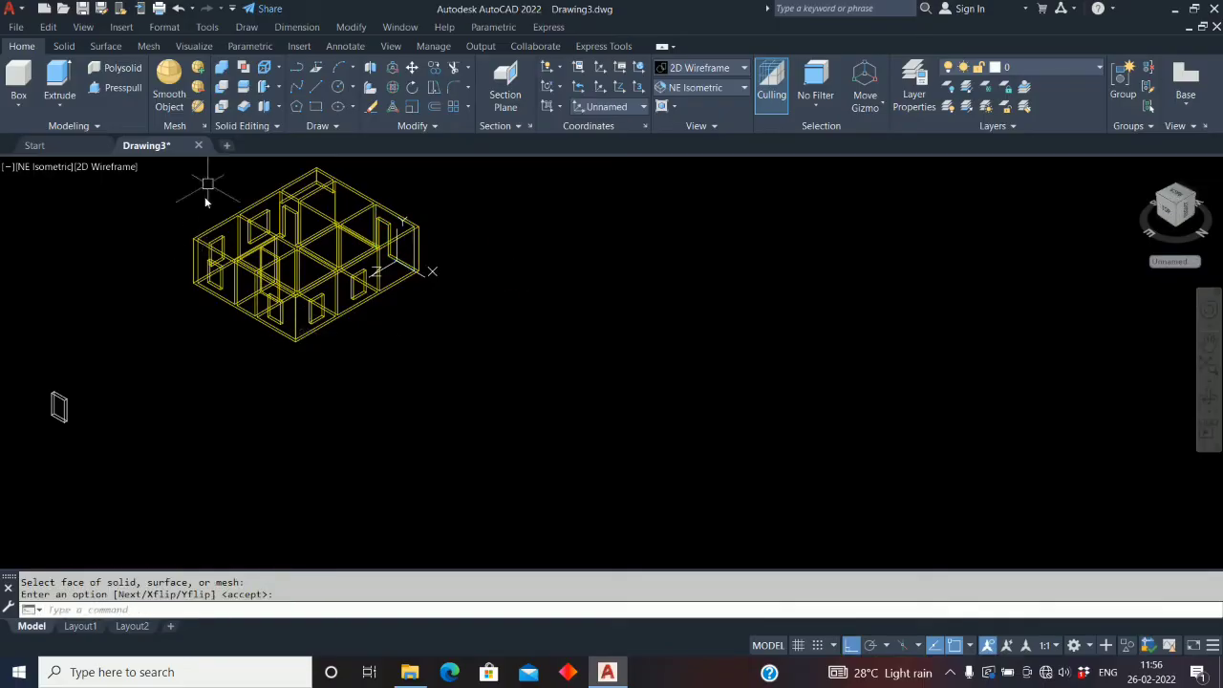
Draw a 1000 by 1000 rectangle in the empty space beside the house
text(re)
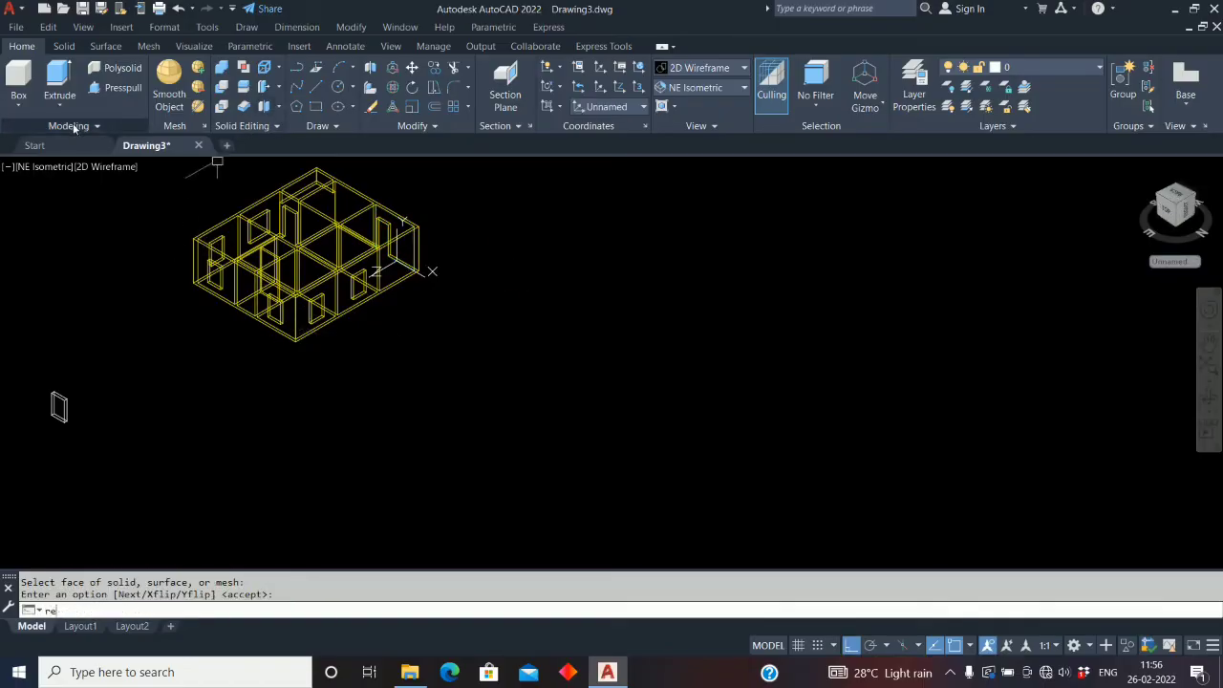
text(c)
key(Return)
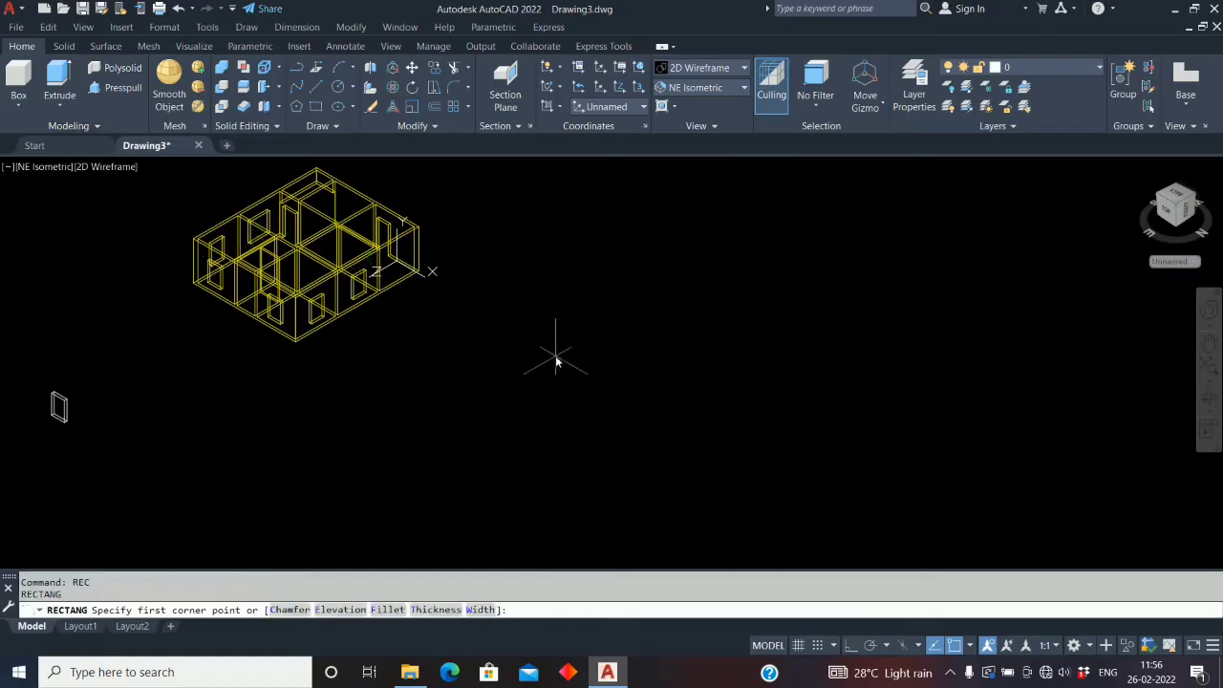
click(555, 360)
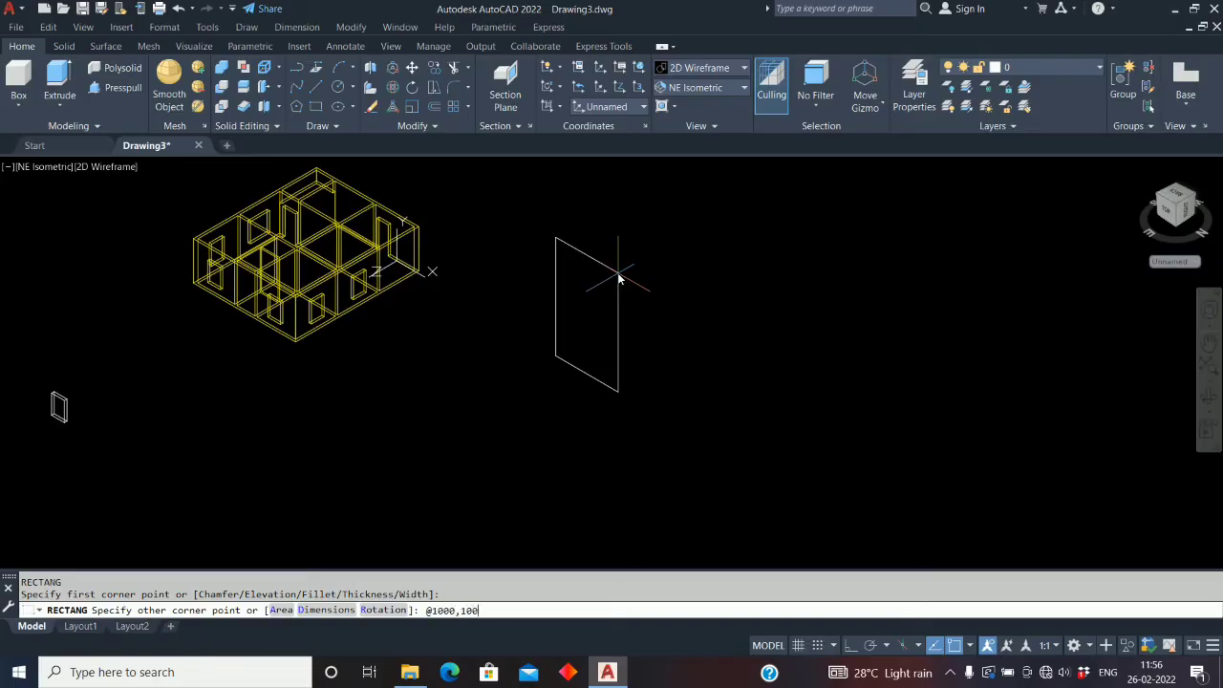
text(@1000,1000)
key(Return)
scroll(566, 361, up, 5)
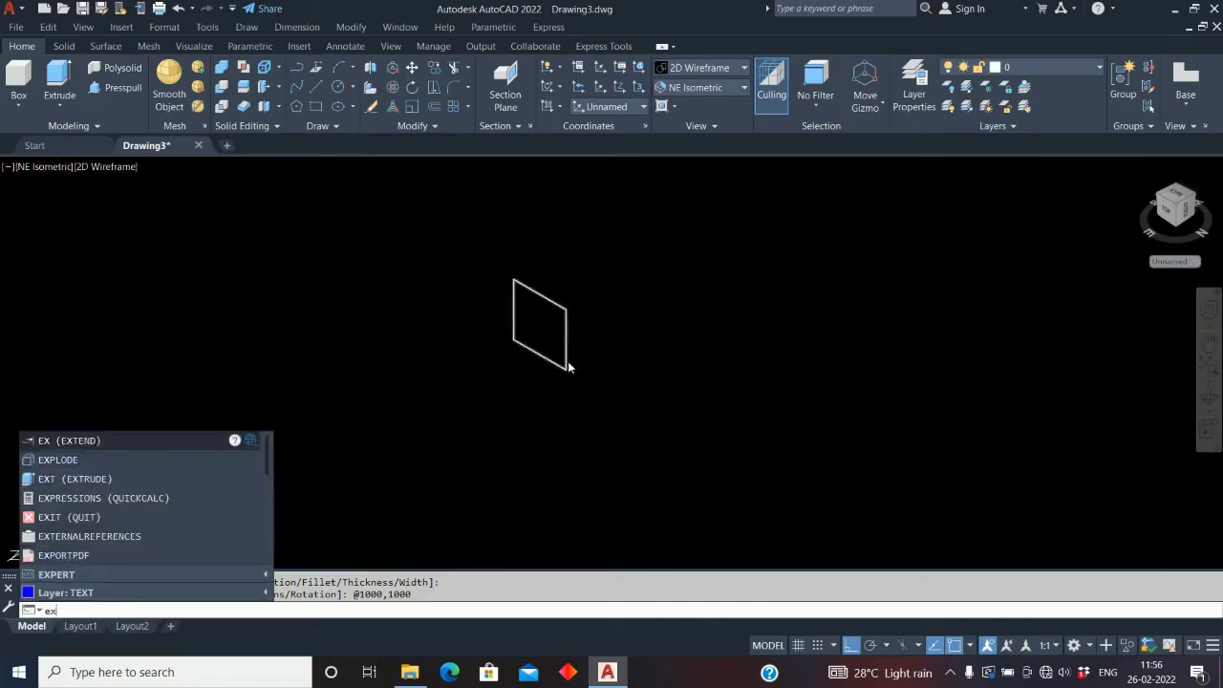
Extrude the new square to a height of 200
key(Return)
click(569, 365)
right_click(570, 367)
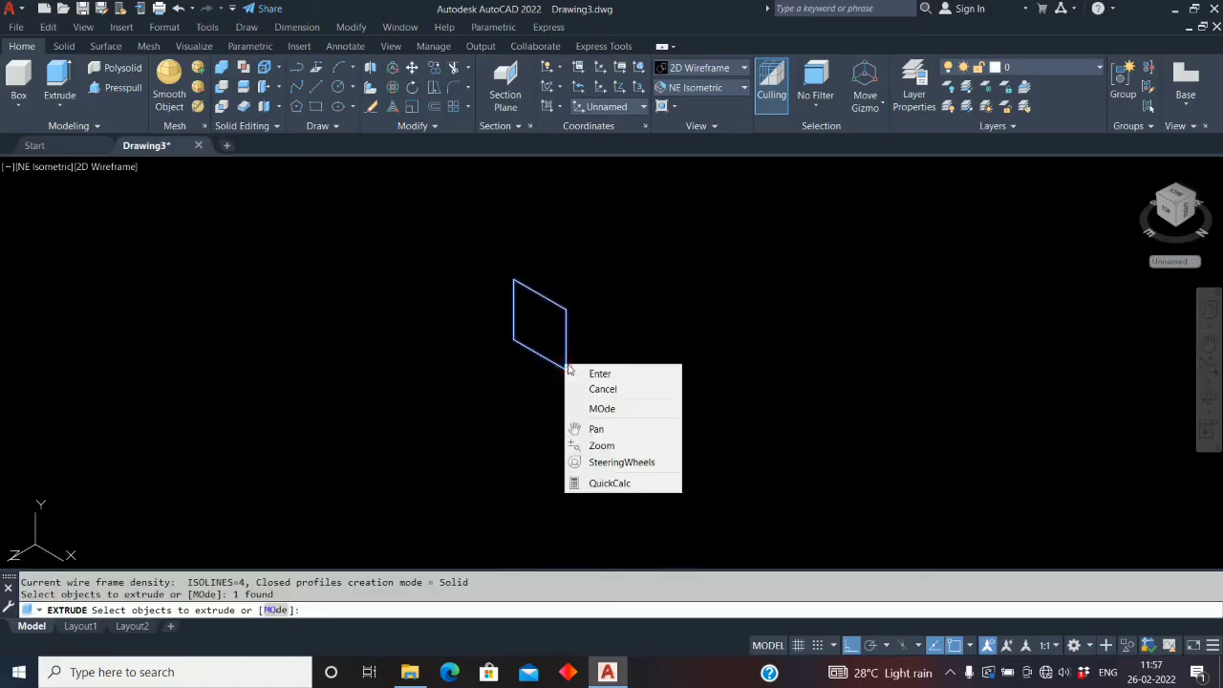
click(577, 373)
click(658, 371)
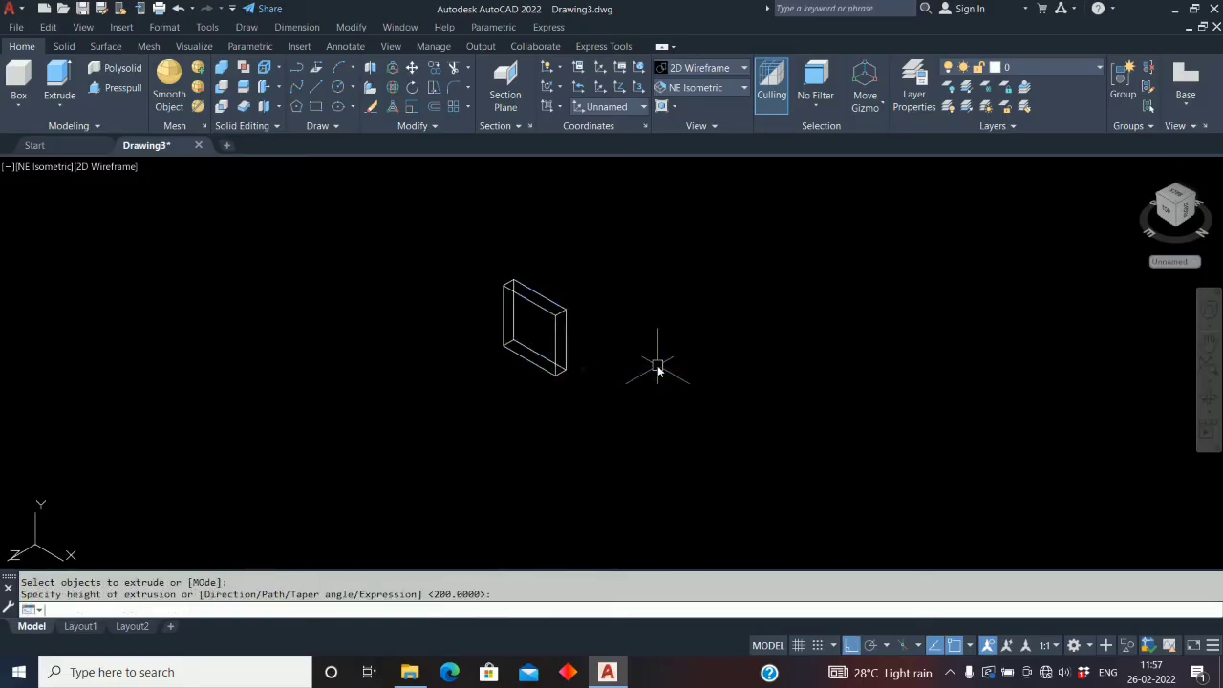
Copy the new block by the midpoint of its bottom edge to the midpoint of the corner room's wall base
scroll(540, 394, down, 2)
middle_drag(532, 396, 555, 480)
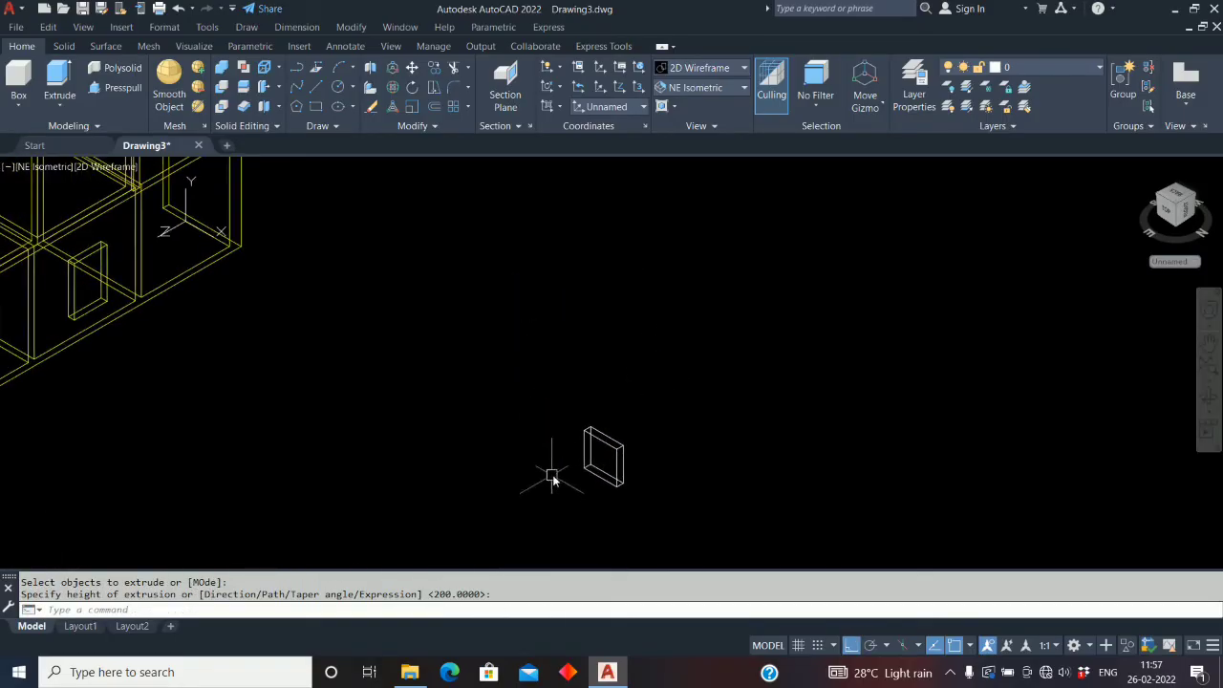
scroll(462, 352, down, 1)
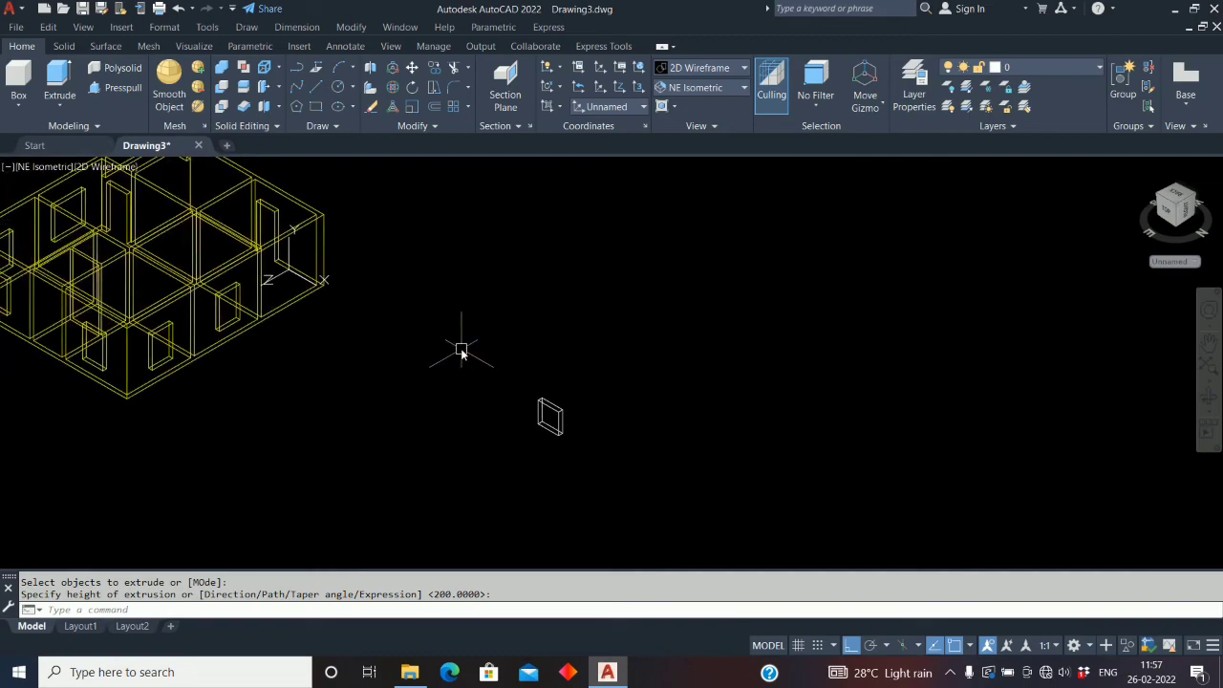
text(co)
key(Return)
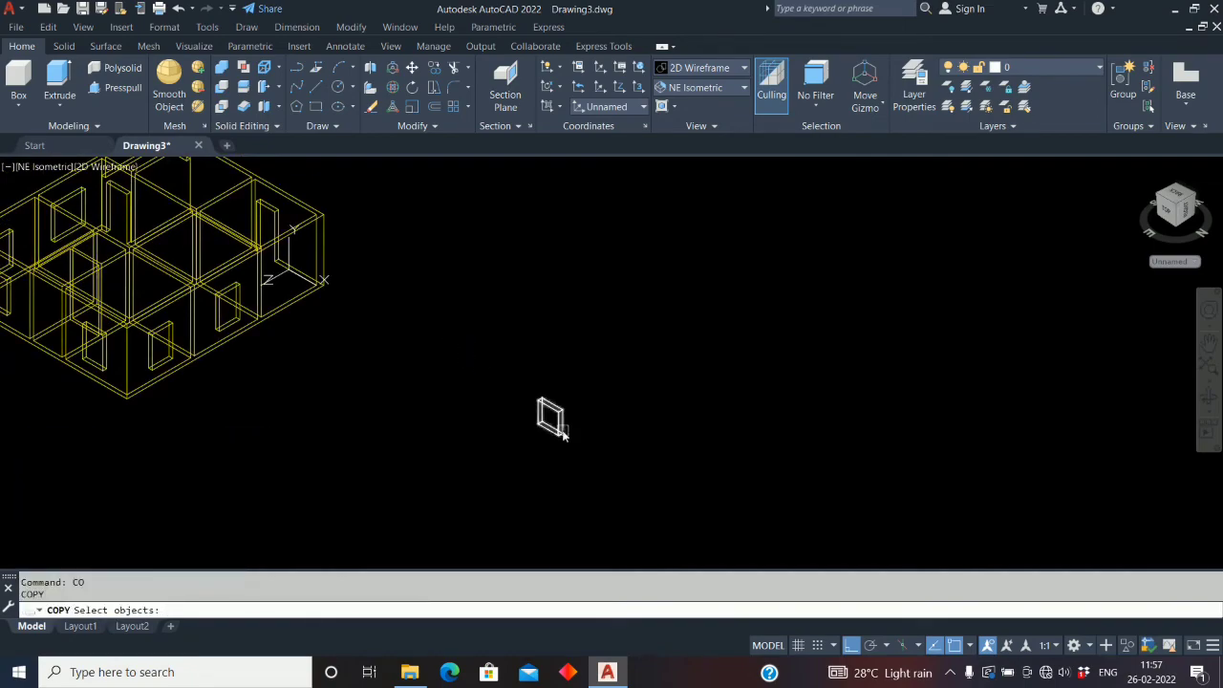
click(551, 418)
key(Return)
scroll(546, 426, up, 2)
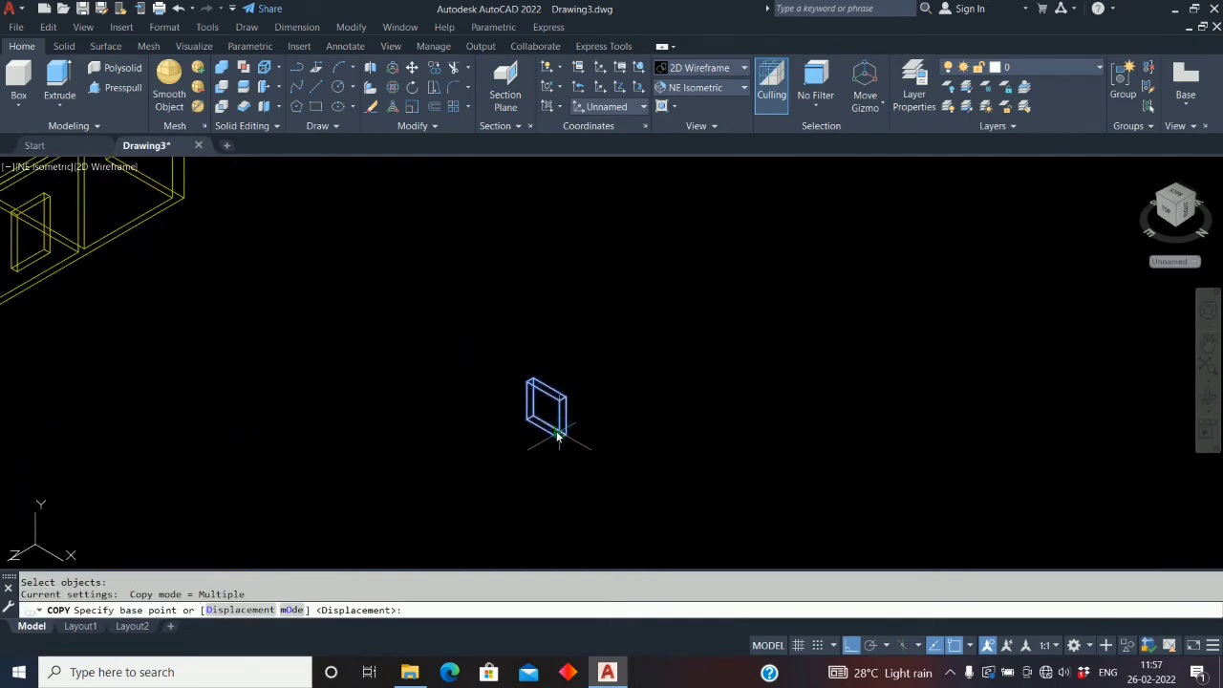
click(544, 430)
scroll(544, 430, down, 1)
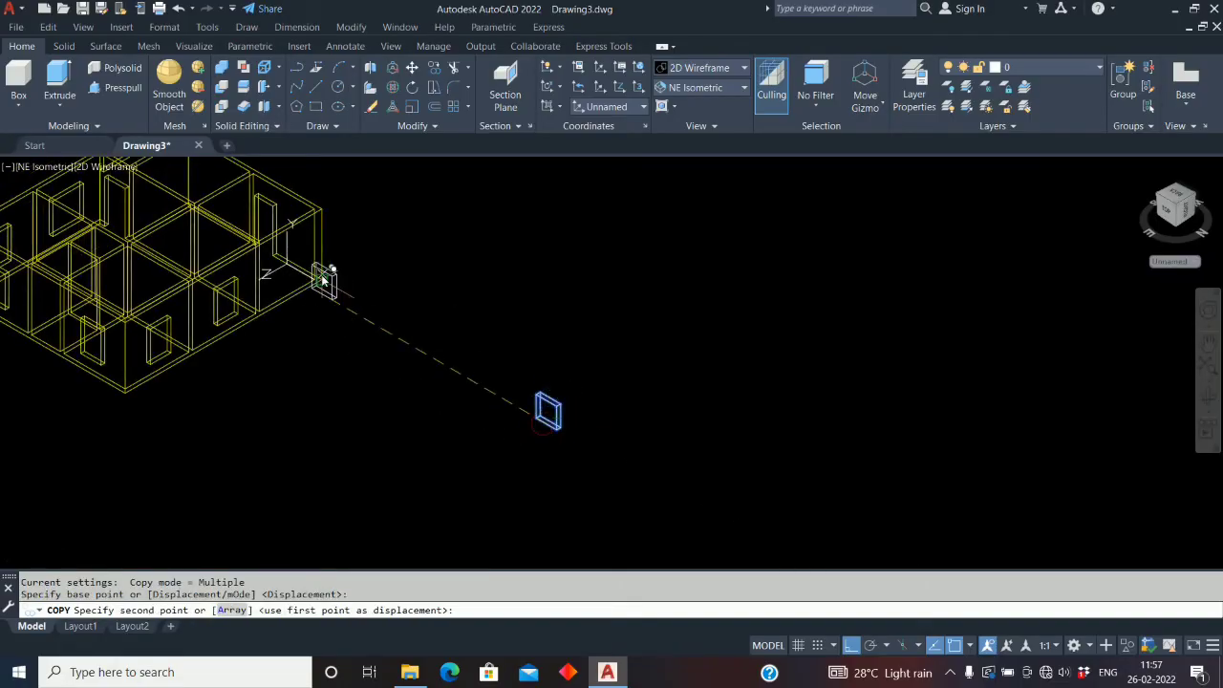
scroll(301, 267, up, 2)
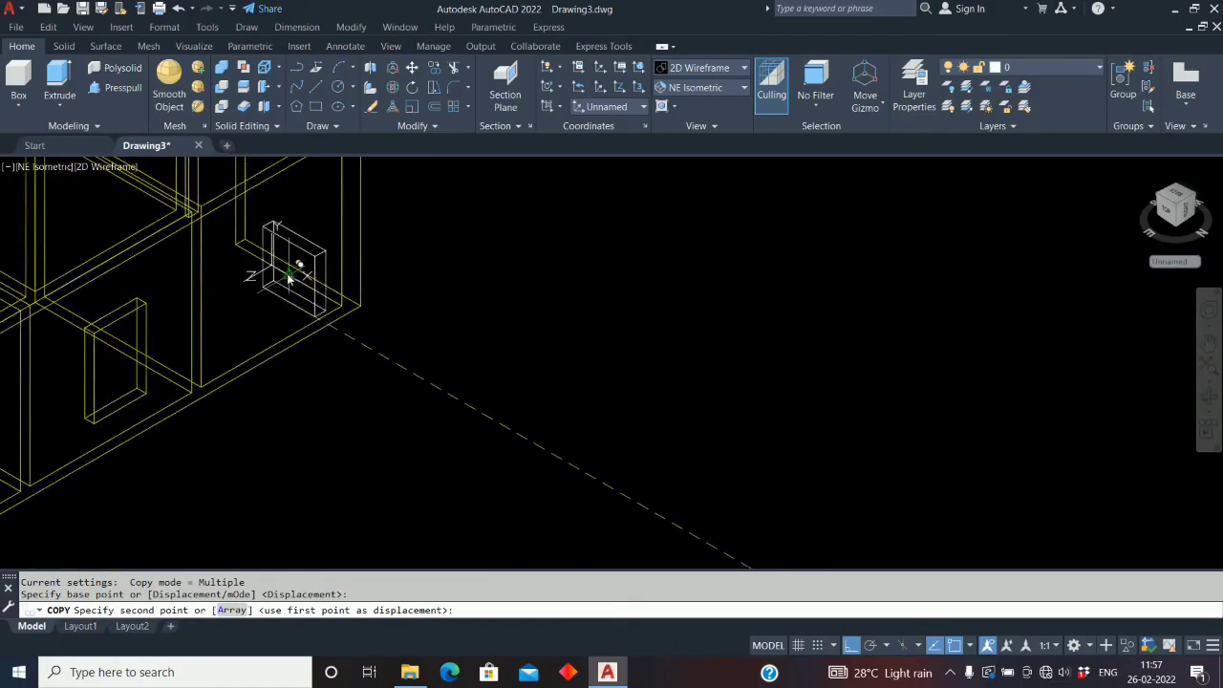
click(288, 277)
scroll(429, 213, down, 2)
key(Escape)
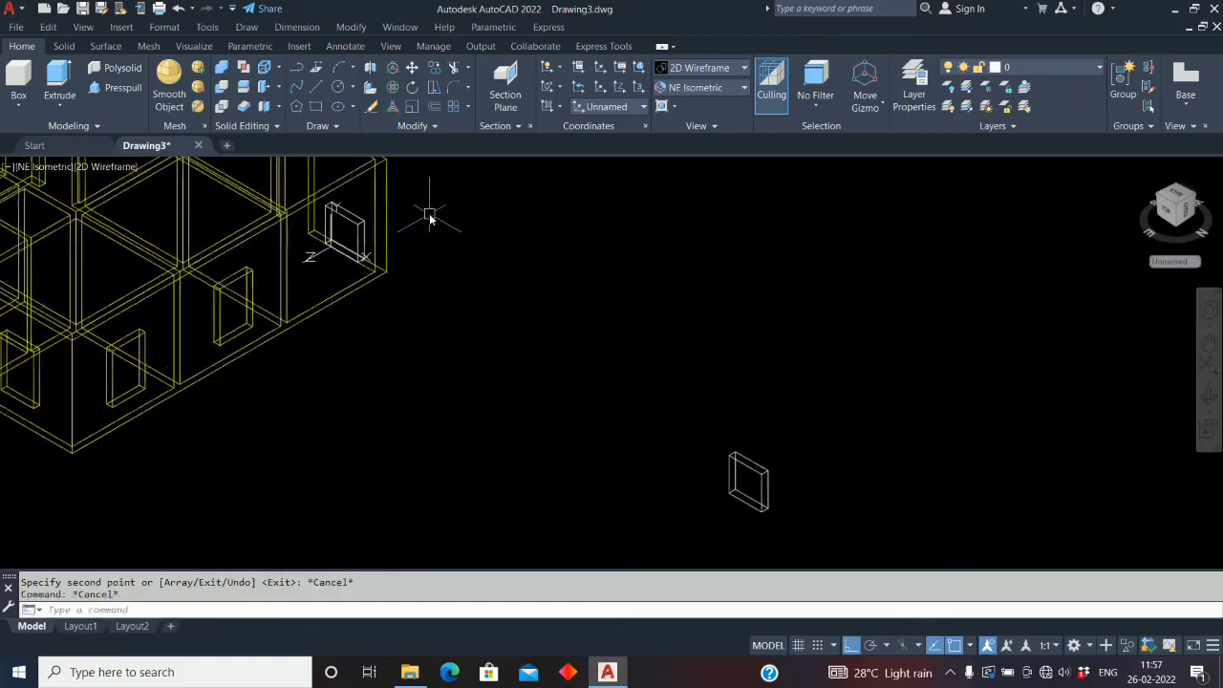
Switch the model to the Top view around the house and its spare blocks
scroll(429, 219, down, 3)
click(743, 88)
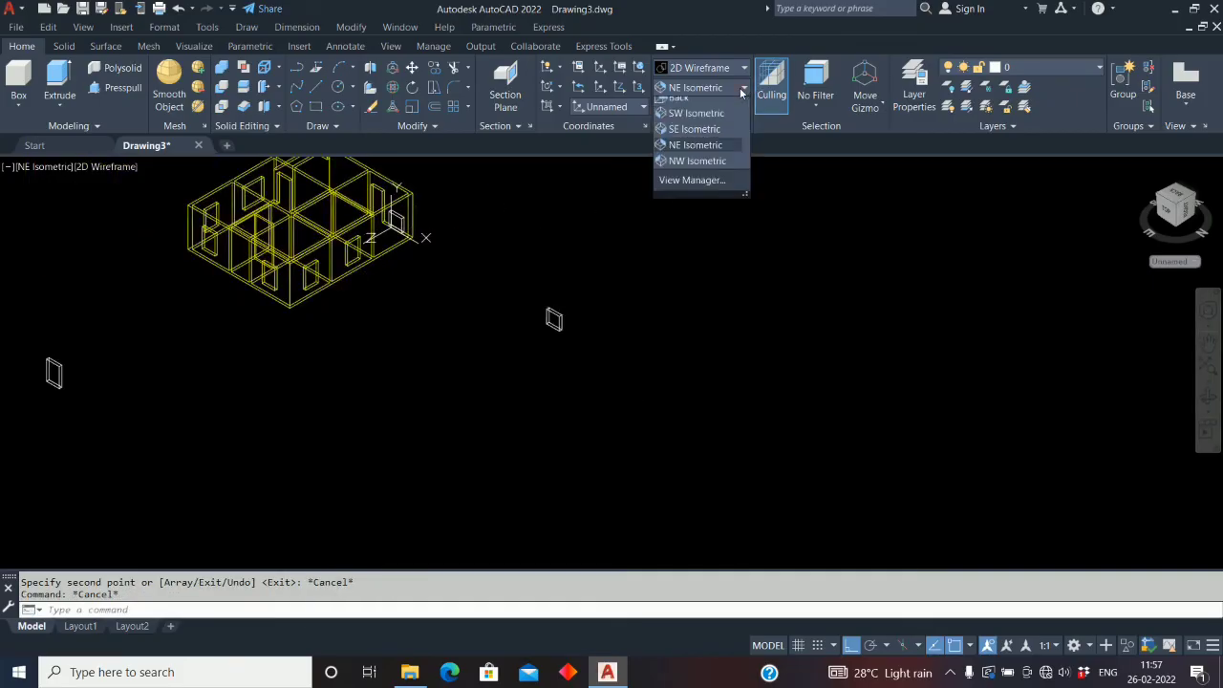
click(691, 109)
middle_drag(696, 342, 387, 412)
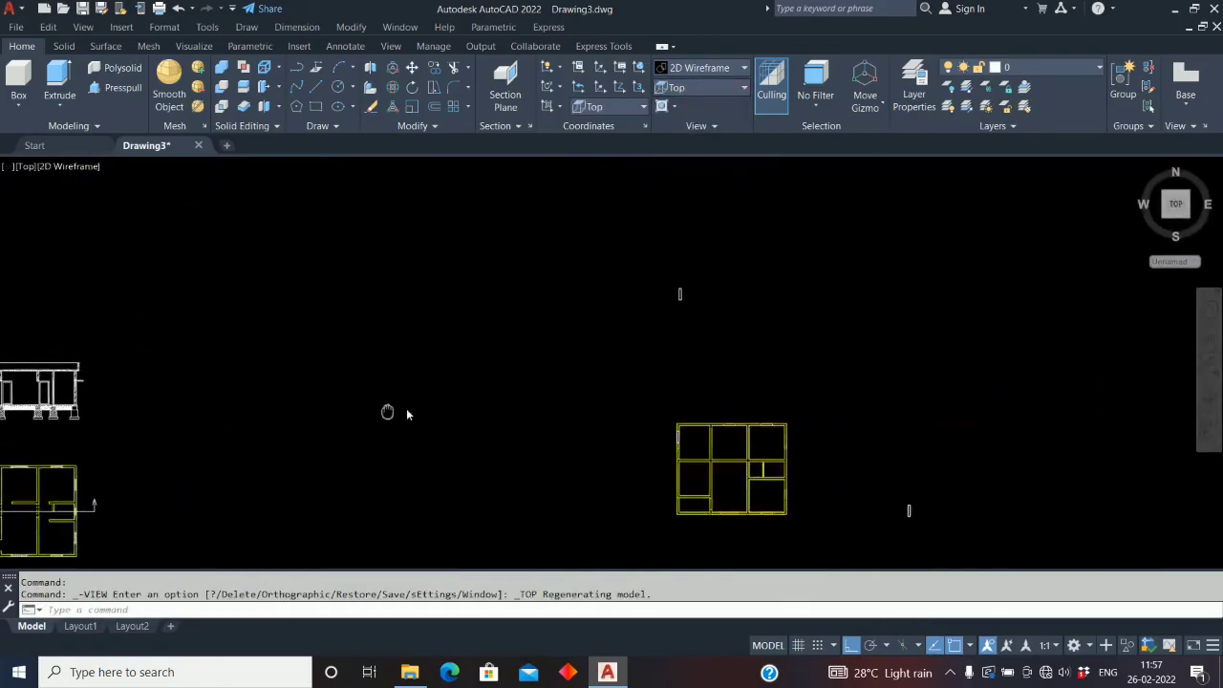
scroll(678, 298, up, 2)
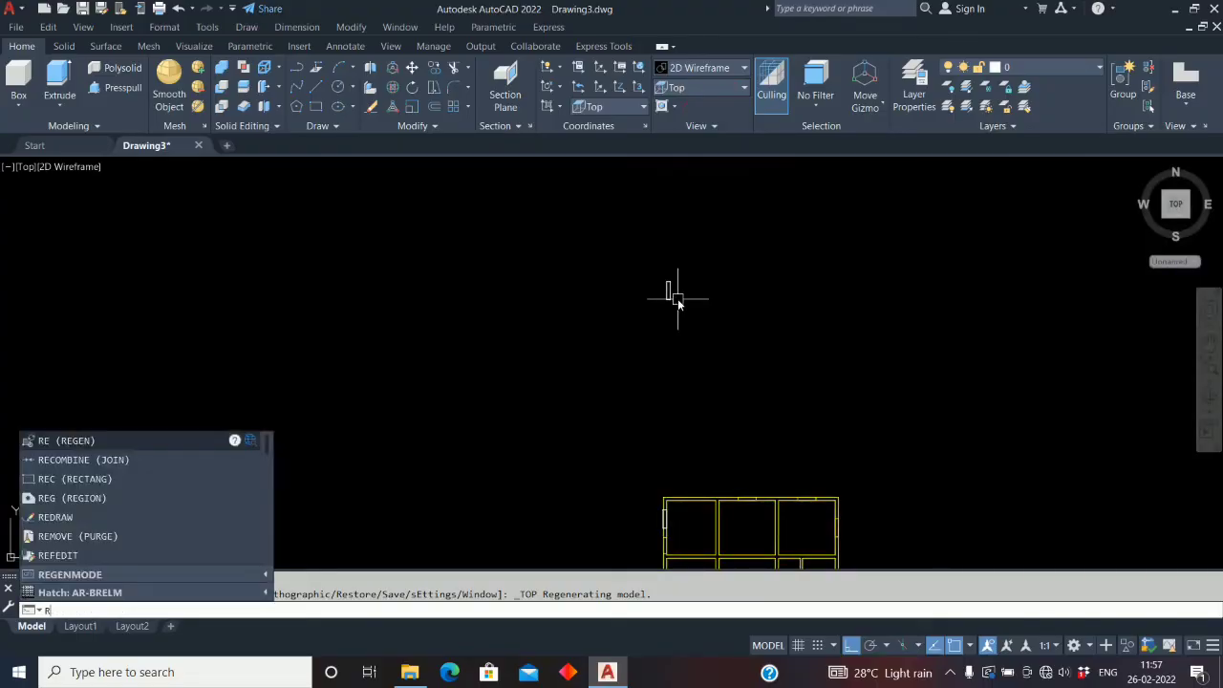
Try to rotate the spare square block above the plan about its lower-left corner
text(o)
key(Return)
click(653, 244)
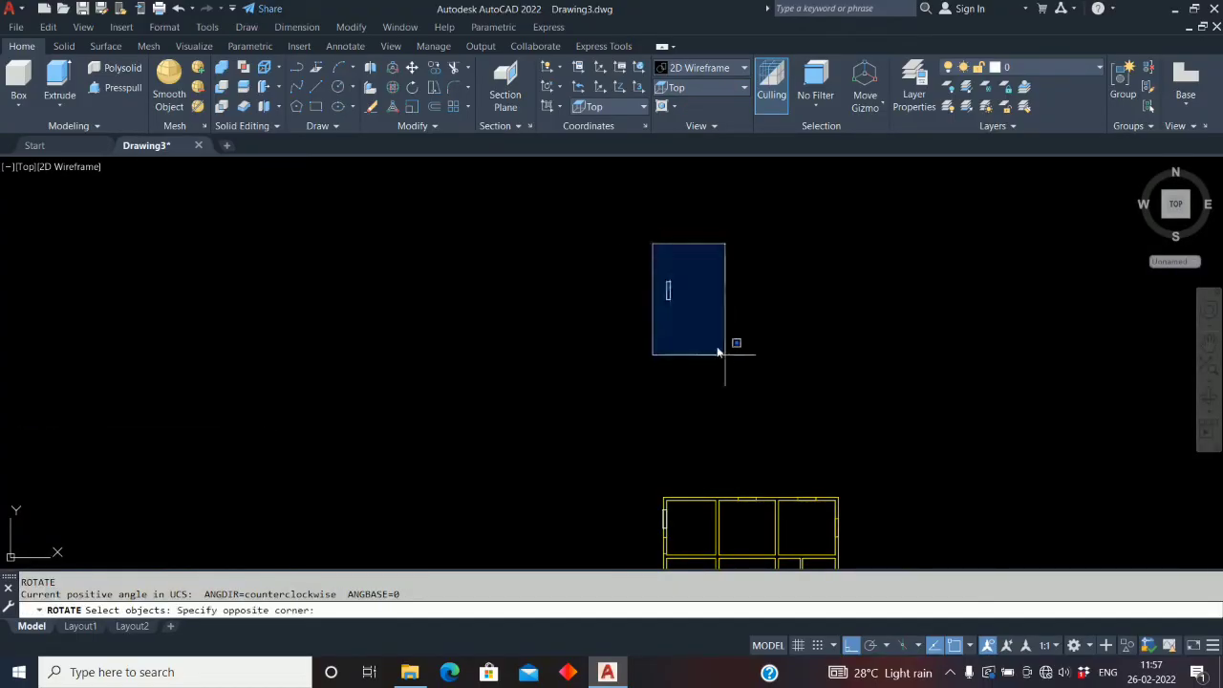
click(721, 352)
key(Return)
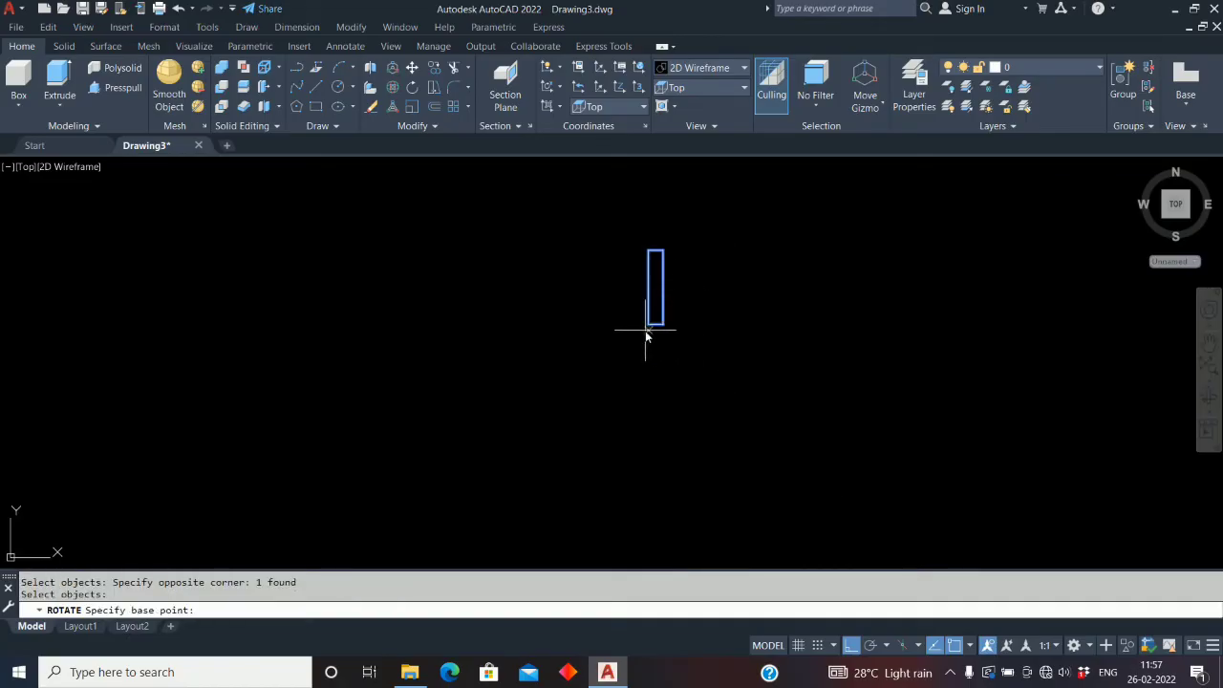
click(647, 327)
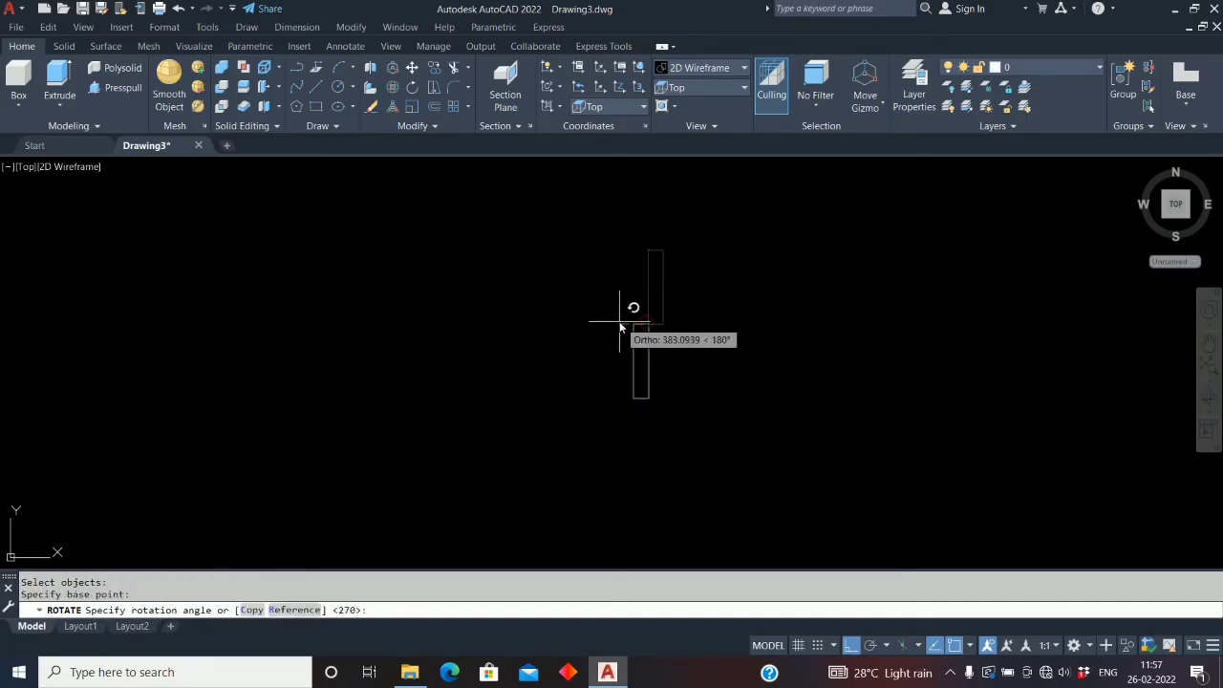
key(Return)
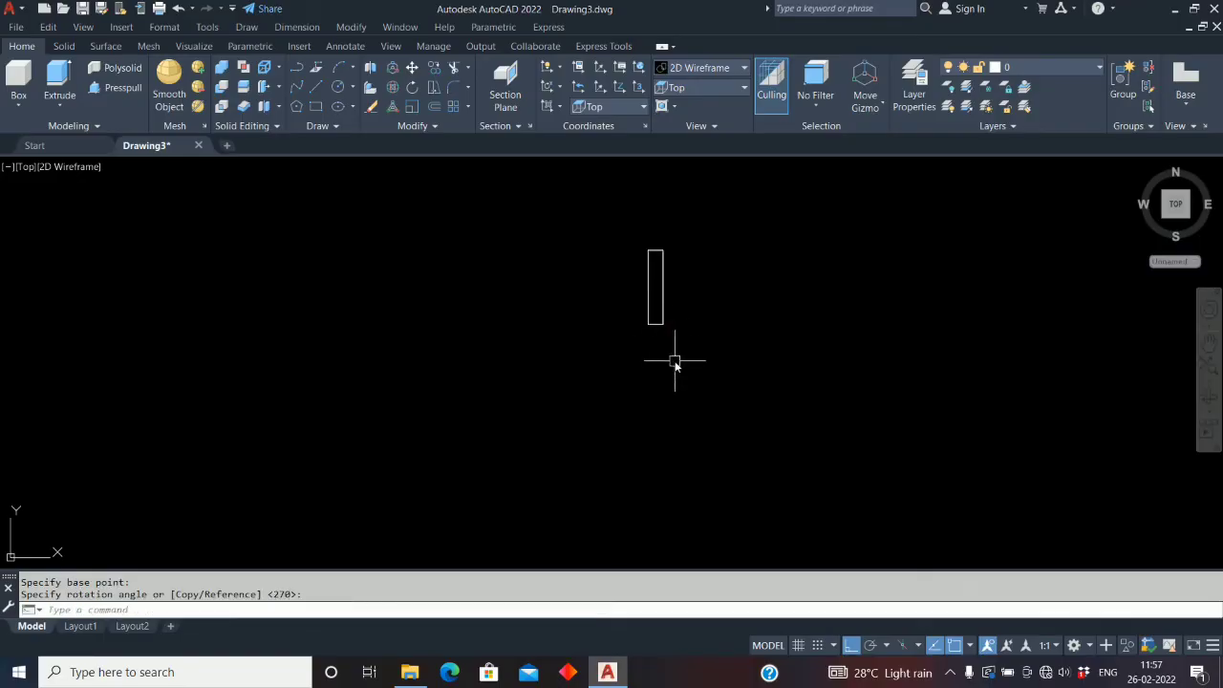
Rotate the spare square block 90 degrees counterclockwise about its lower-right corner
key(Return)
click(597, 228)
click(715, 360)
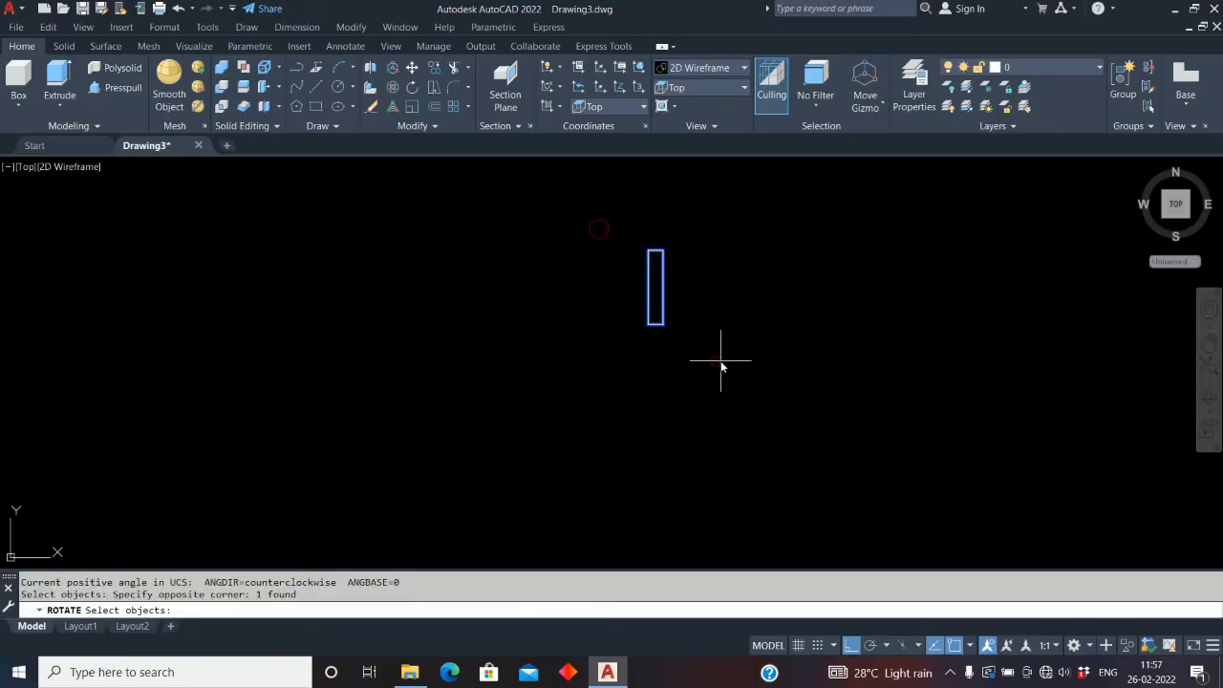
key(Return)
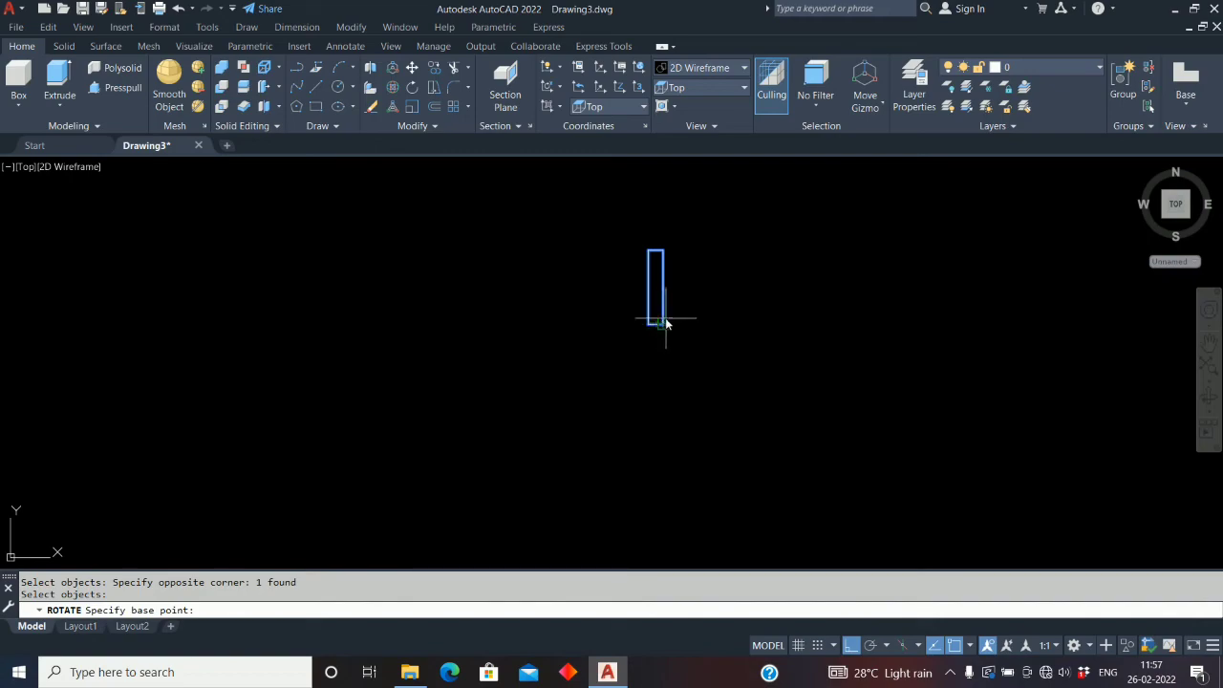
click(666, 325)
click(668, 247)
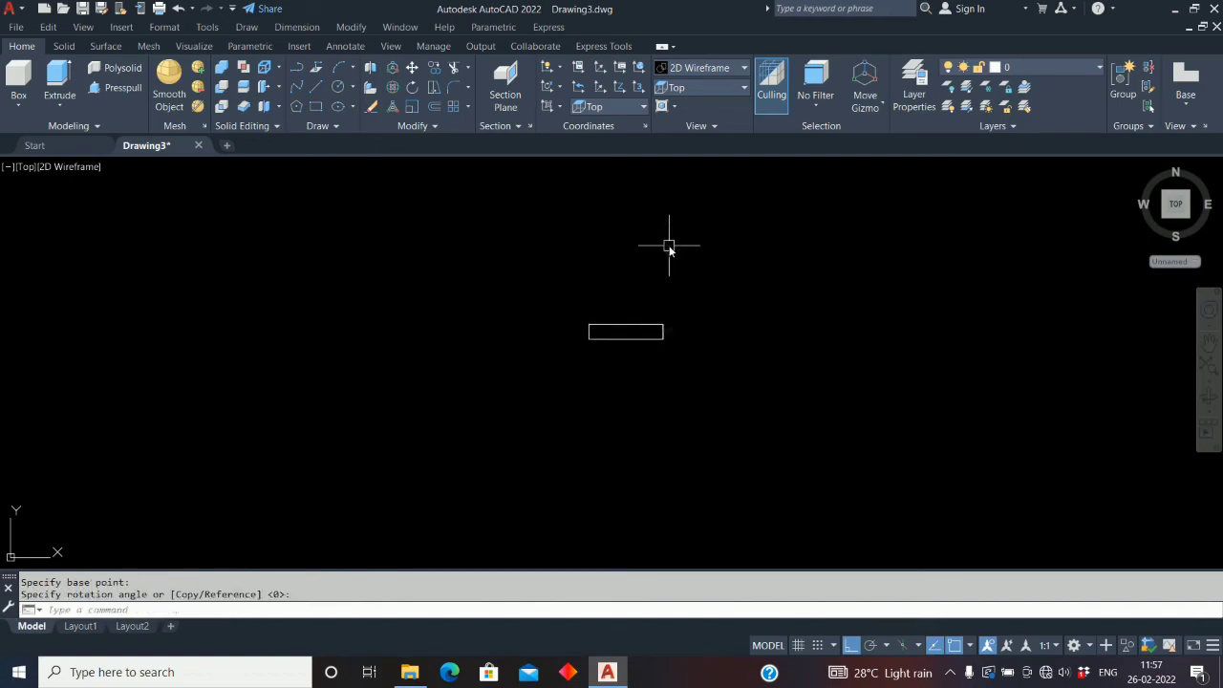
Leave the rotation command and return the model to the NE Isometric view
key(Return)
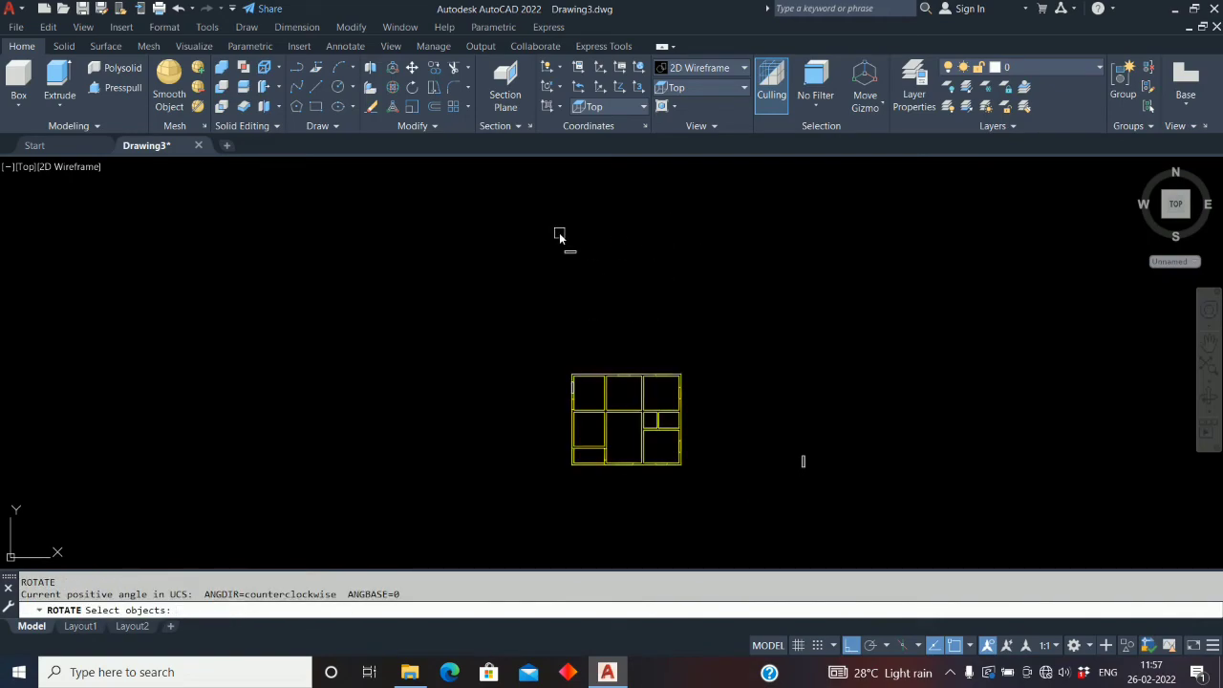
click(745, 88)
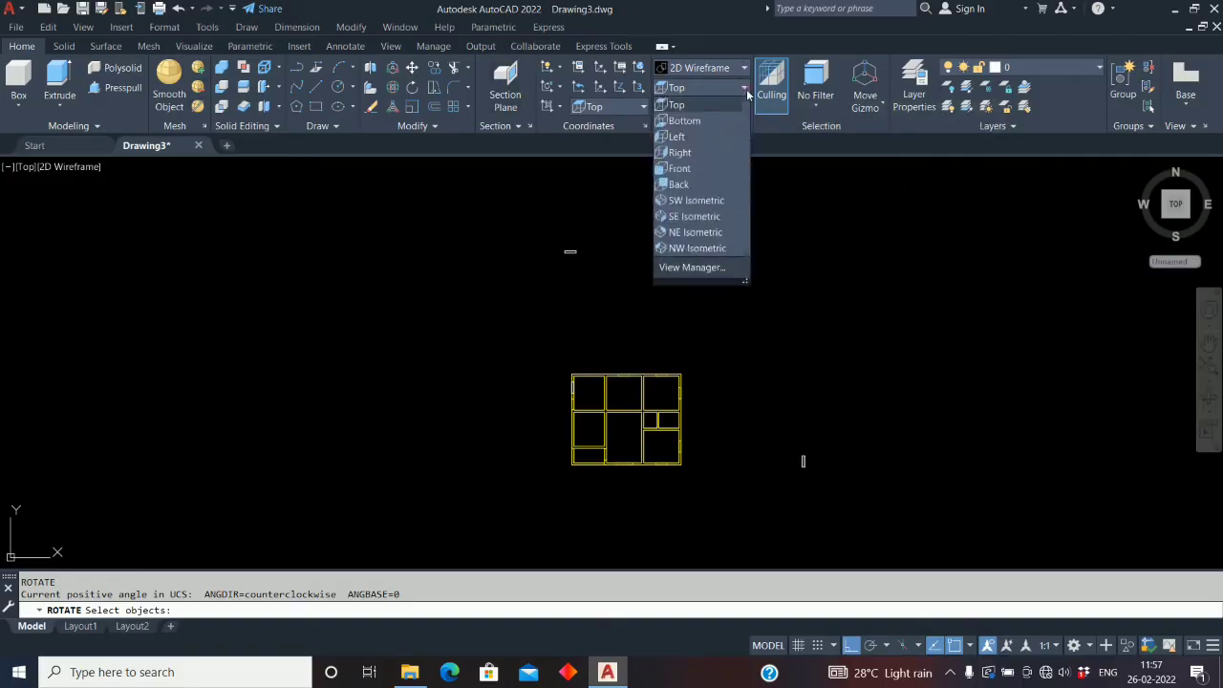
click(696, 233)
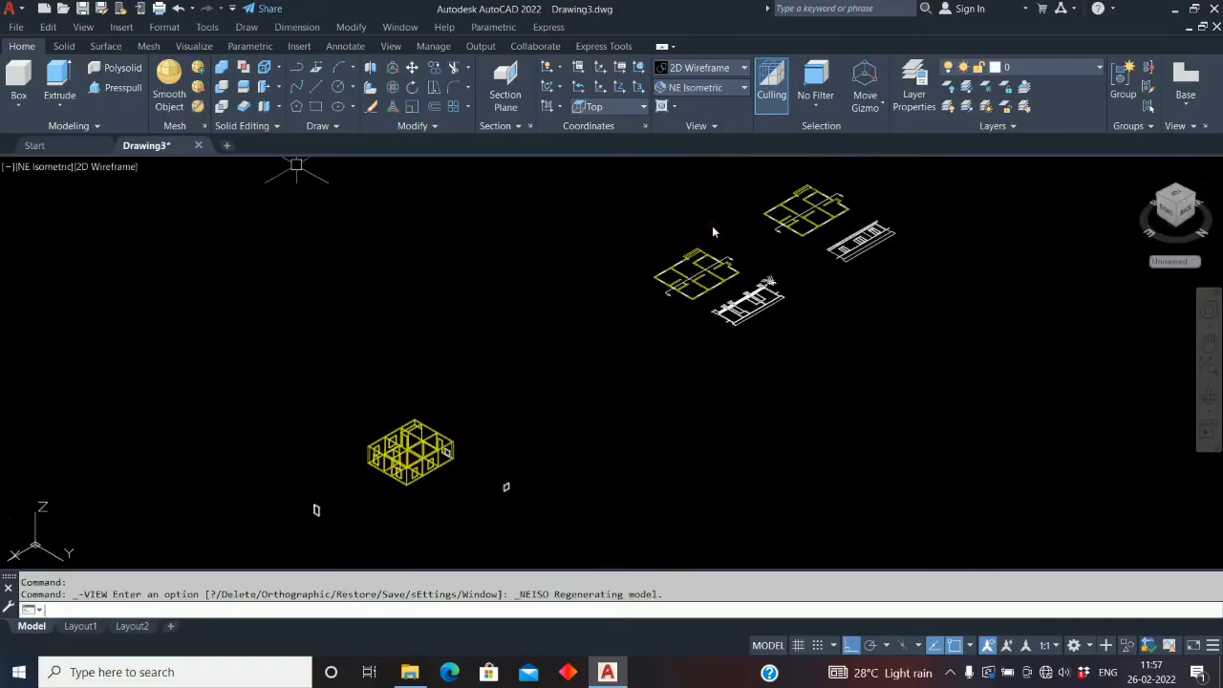
scroll(448, 477, up, 6)
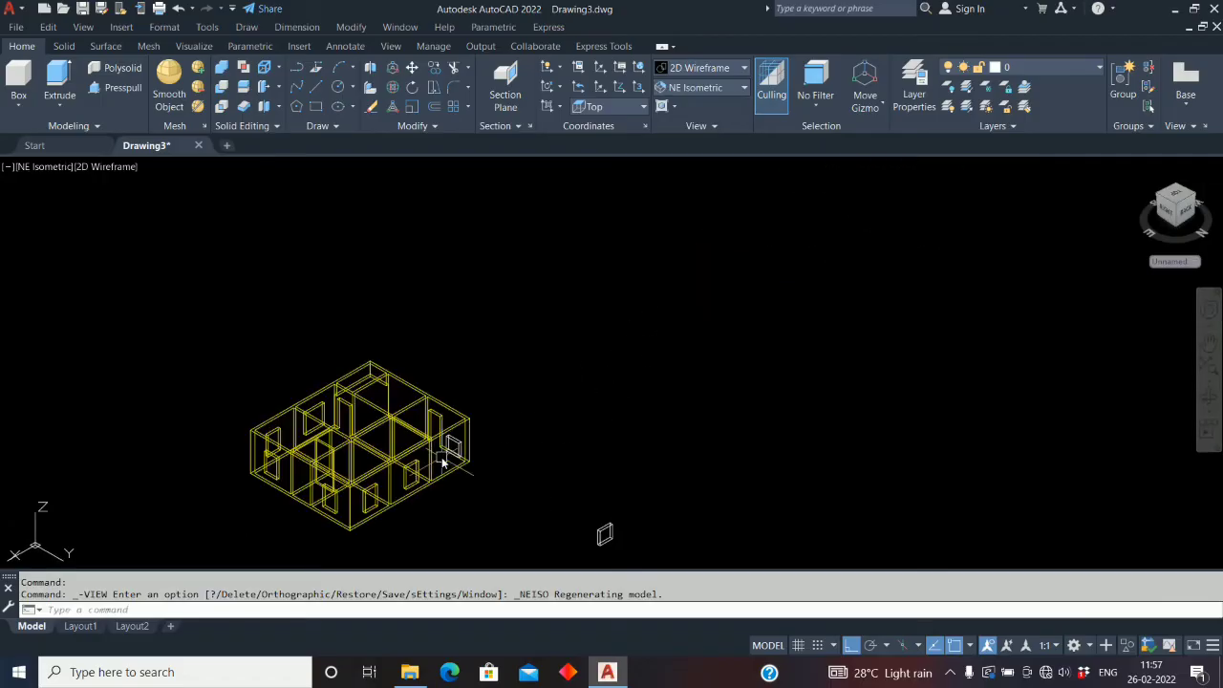
middle_drag(475, 512, 423, 377)
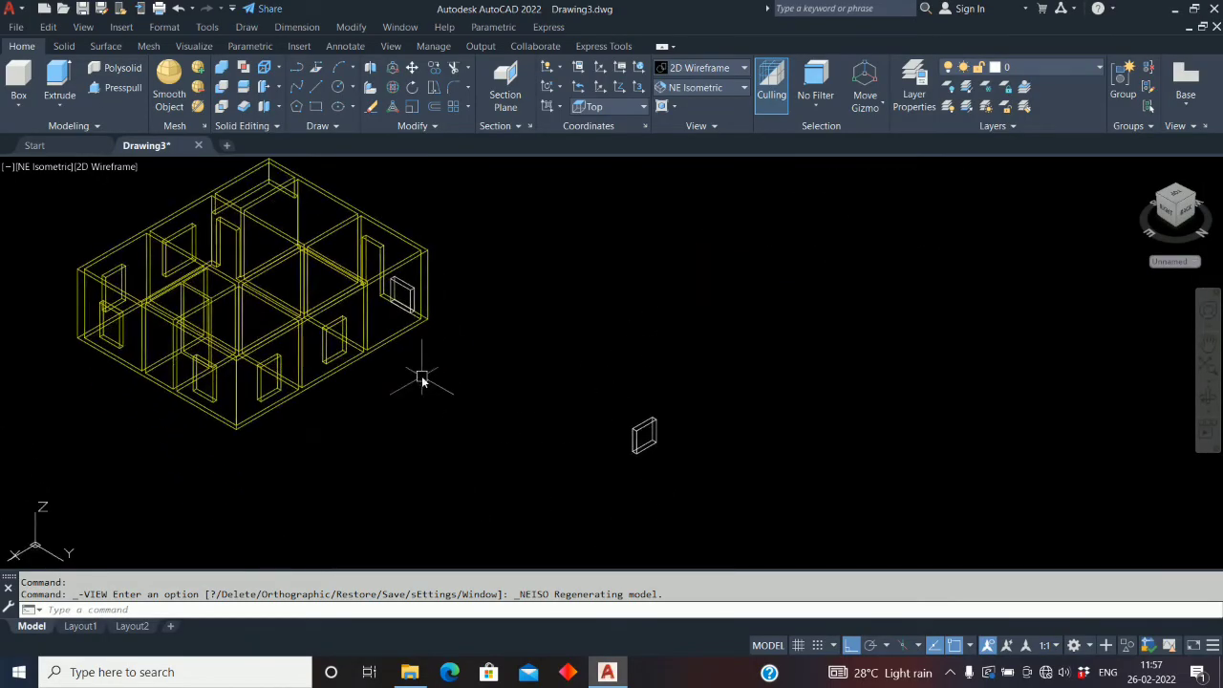
Move the rotated block by the midpoint of its bottom edge to an empty spot closer to the house
click(565, 366)
click(725, 475)
text(M)
key(Return)
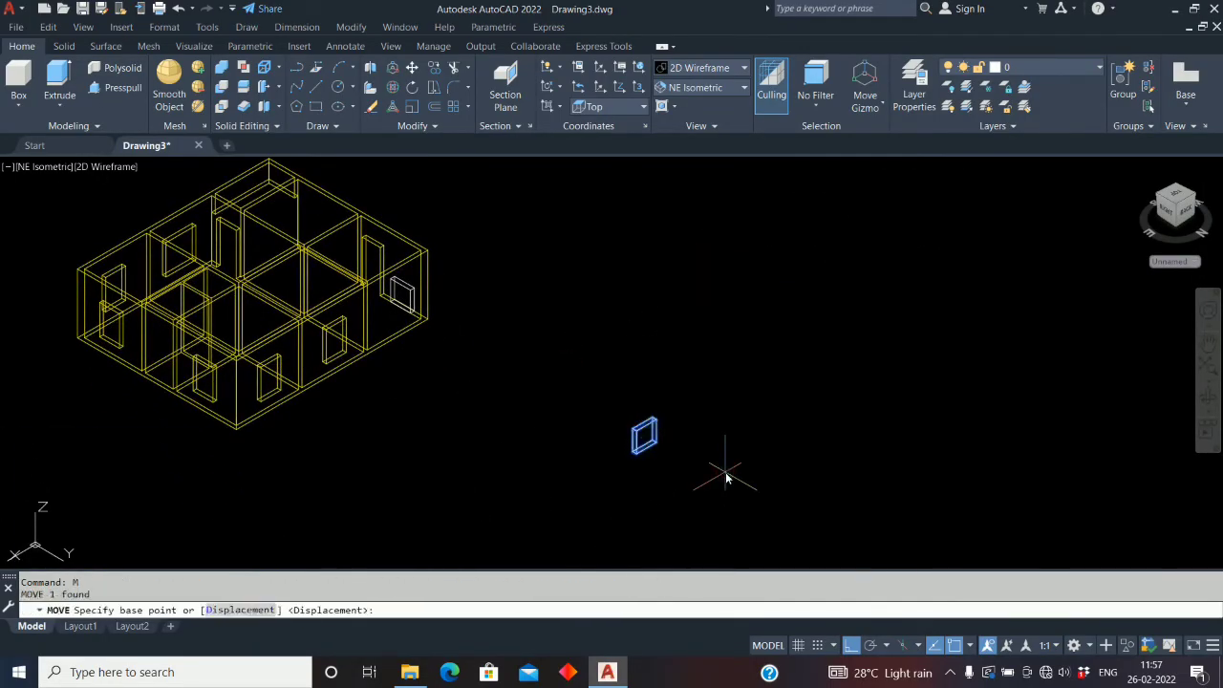
scroll(659, 457, up, 3)
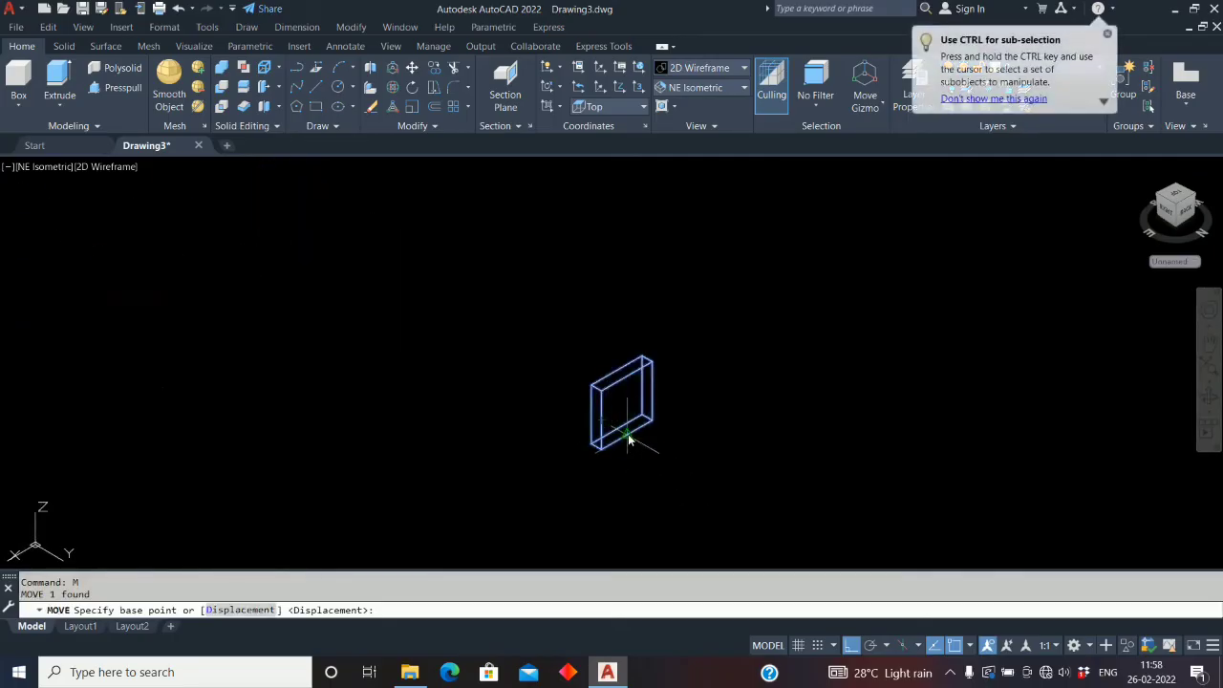
click(627, 434)
scroll(628, 434, down, 3)
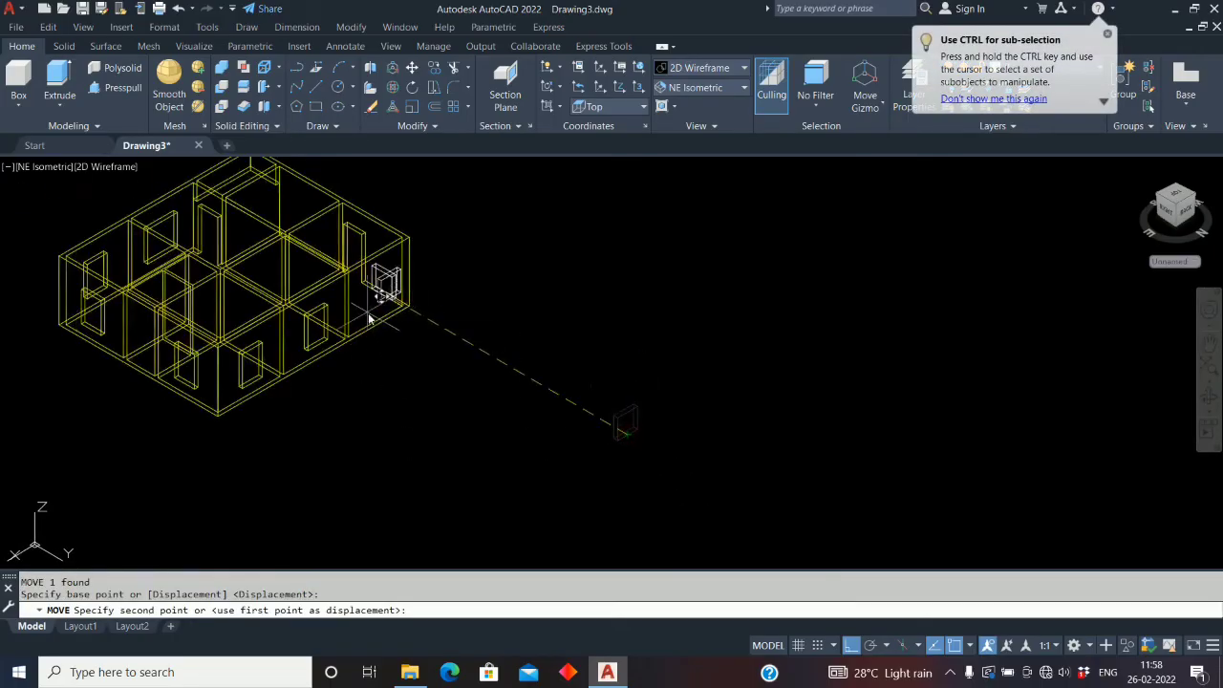
click(492, 356)
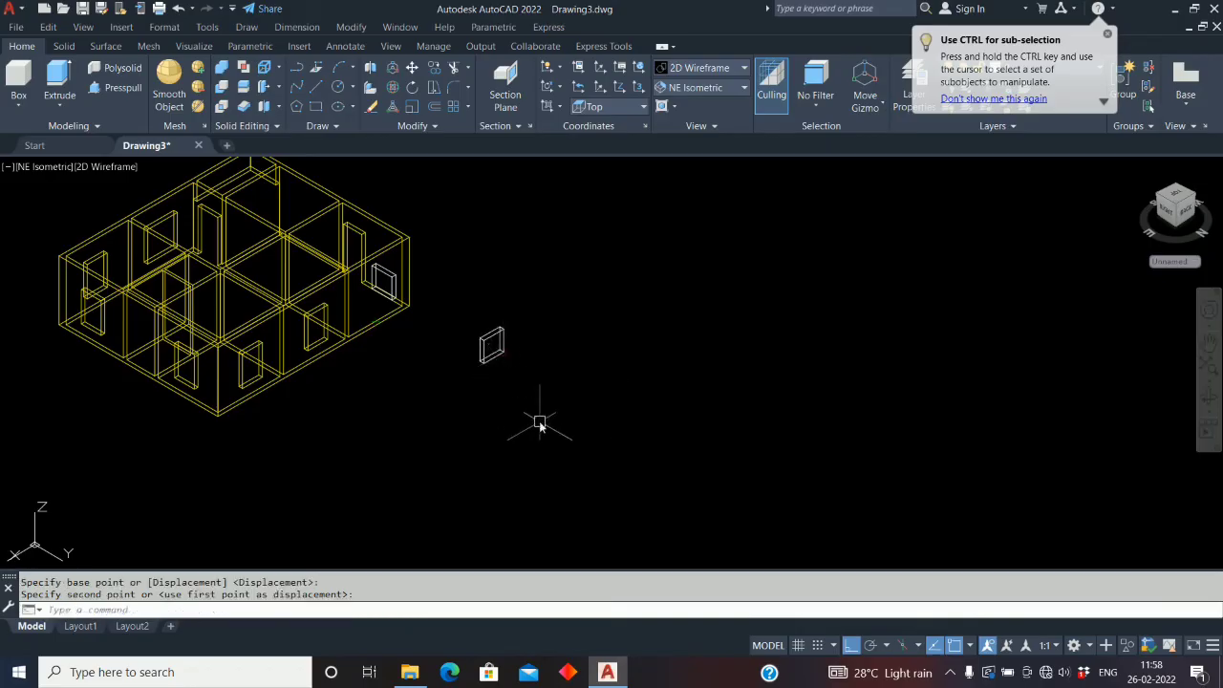
Move the spare square block by its bottom edge midpoint onto the midpoint of the end room's outer wall base
key(Return)
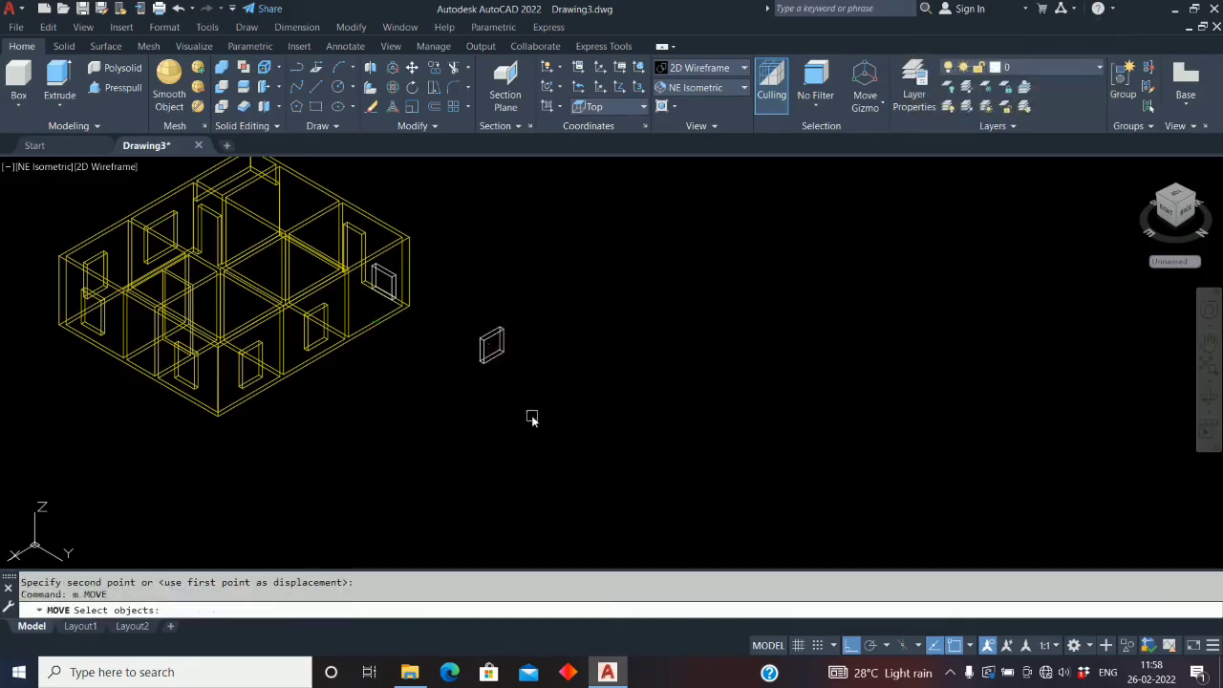
click(483, 357)
key(Return)
scroll(483, 358, up, 3)
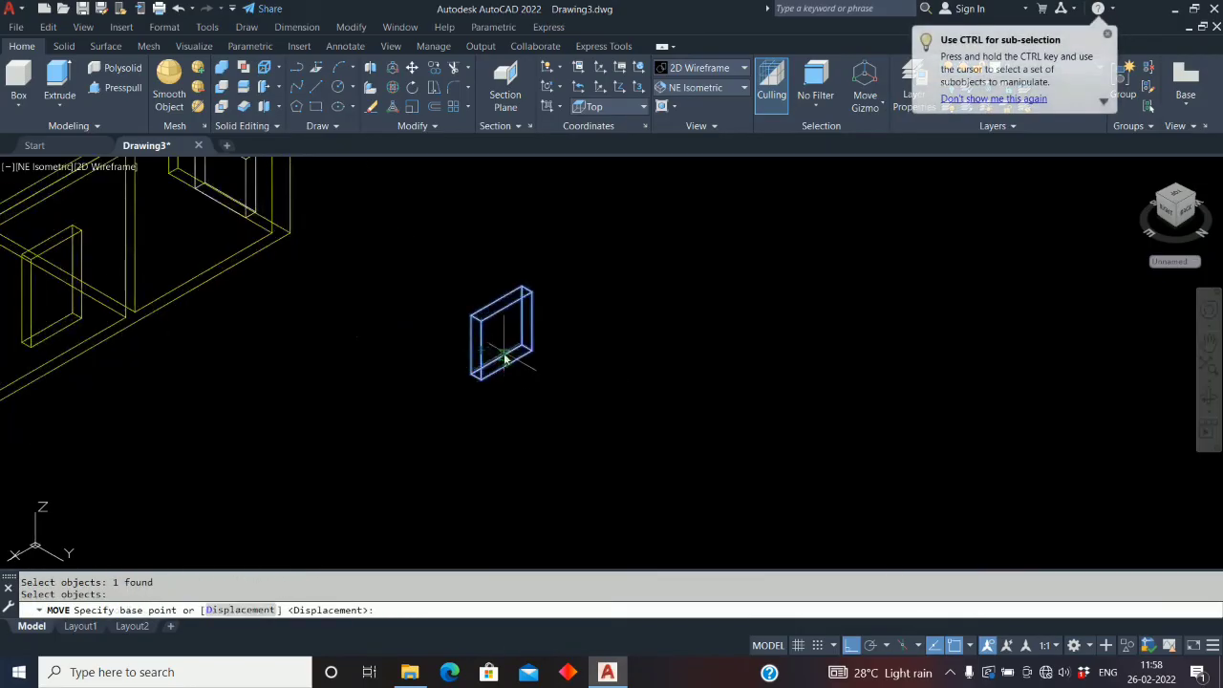
click(497, 360)
scroll(497, 360, down, 3)
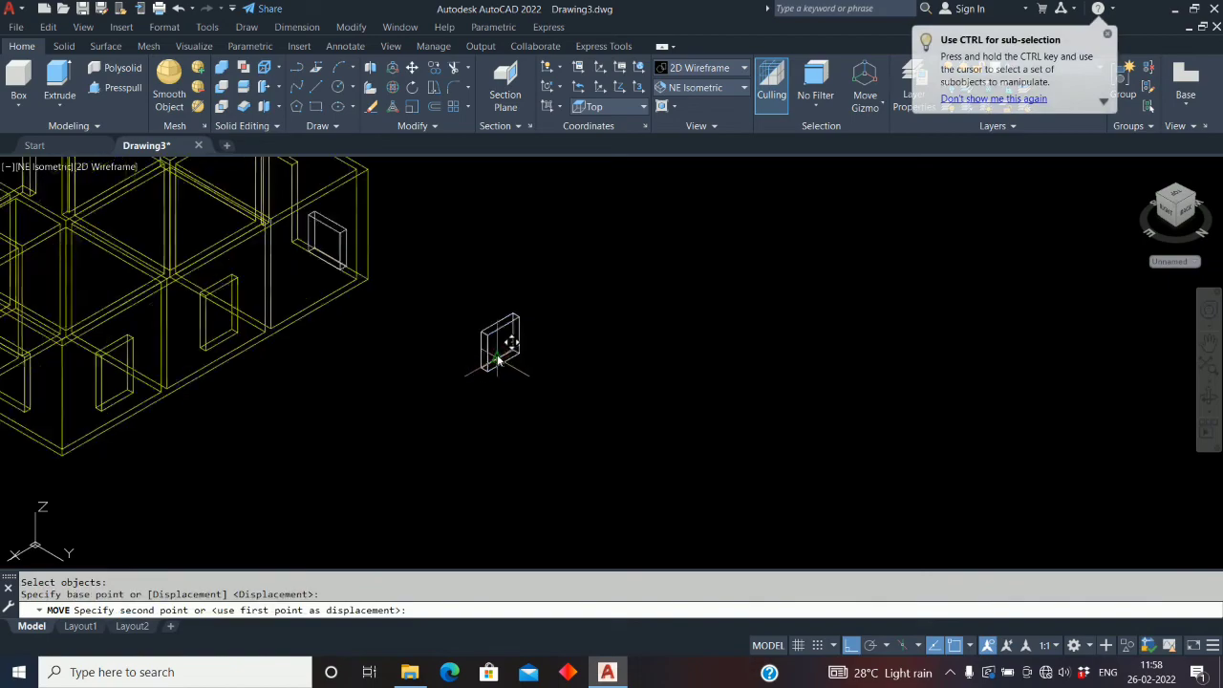
click(313, 306)
middle_drag(391, 376, 391, 407)
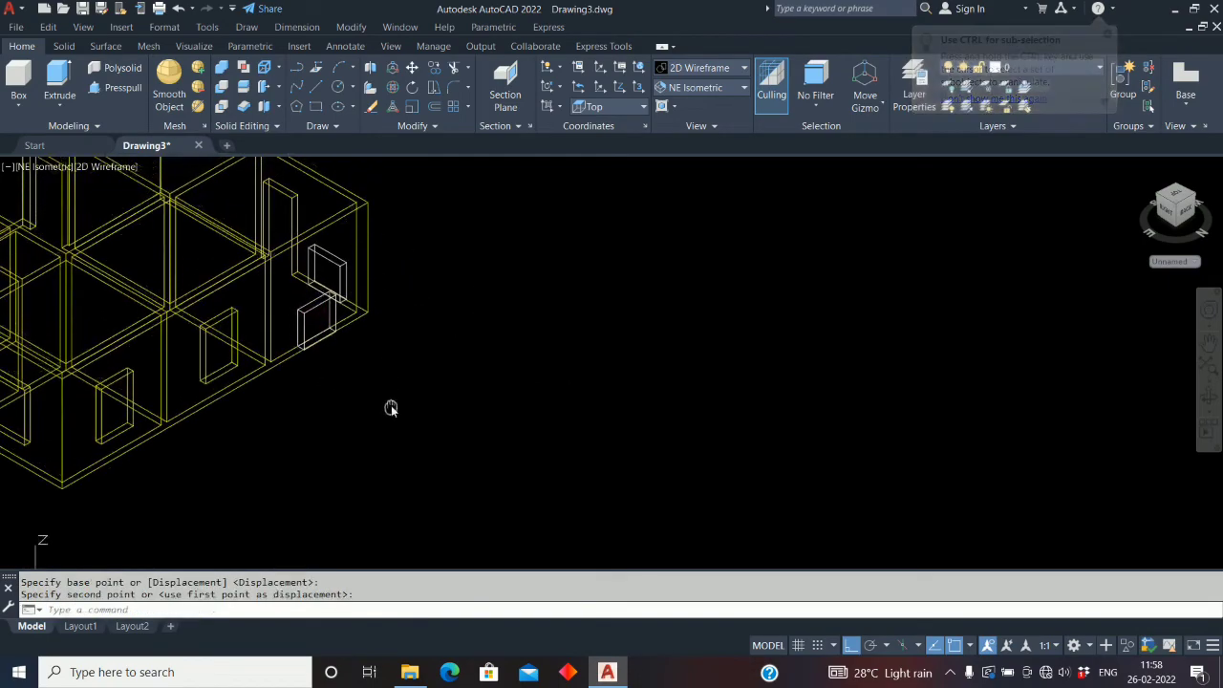
Raise both white square blocks at the end room's walls vertically by 1100
text(m)
key(Return)
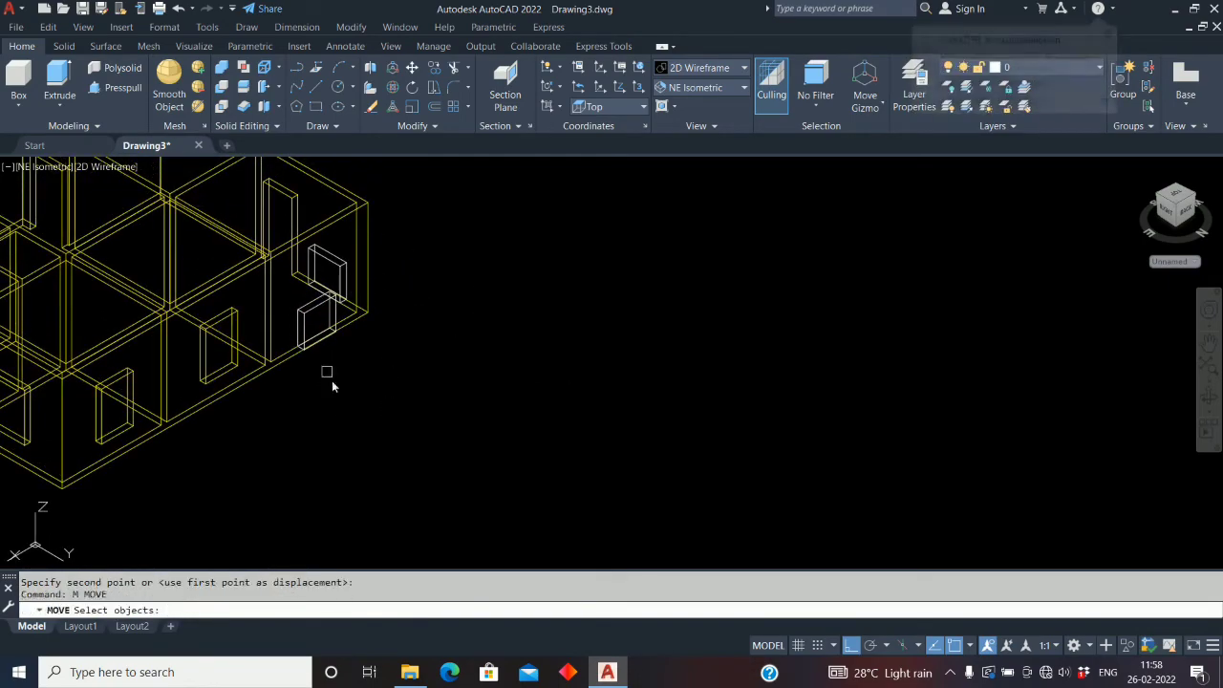
click(320, 317)
click(336, 266)
key(Return)
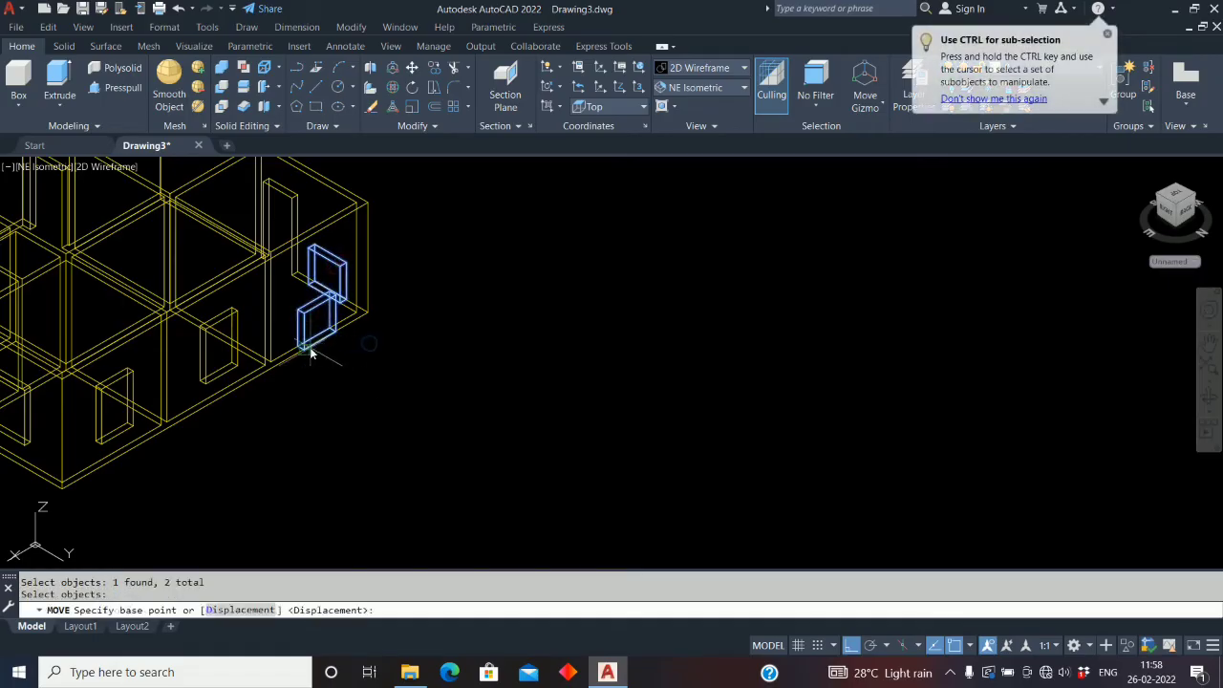
scroll(308, 347, up, 2)
click(327, 340)
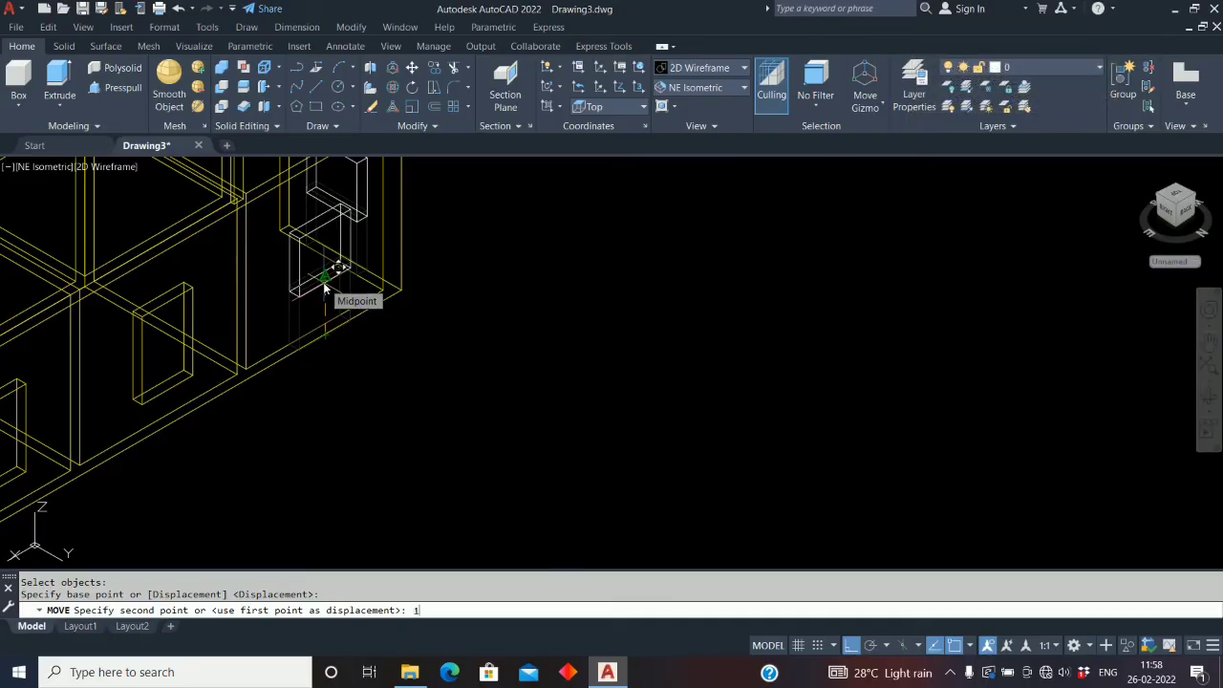
key(Return)
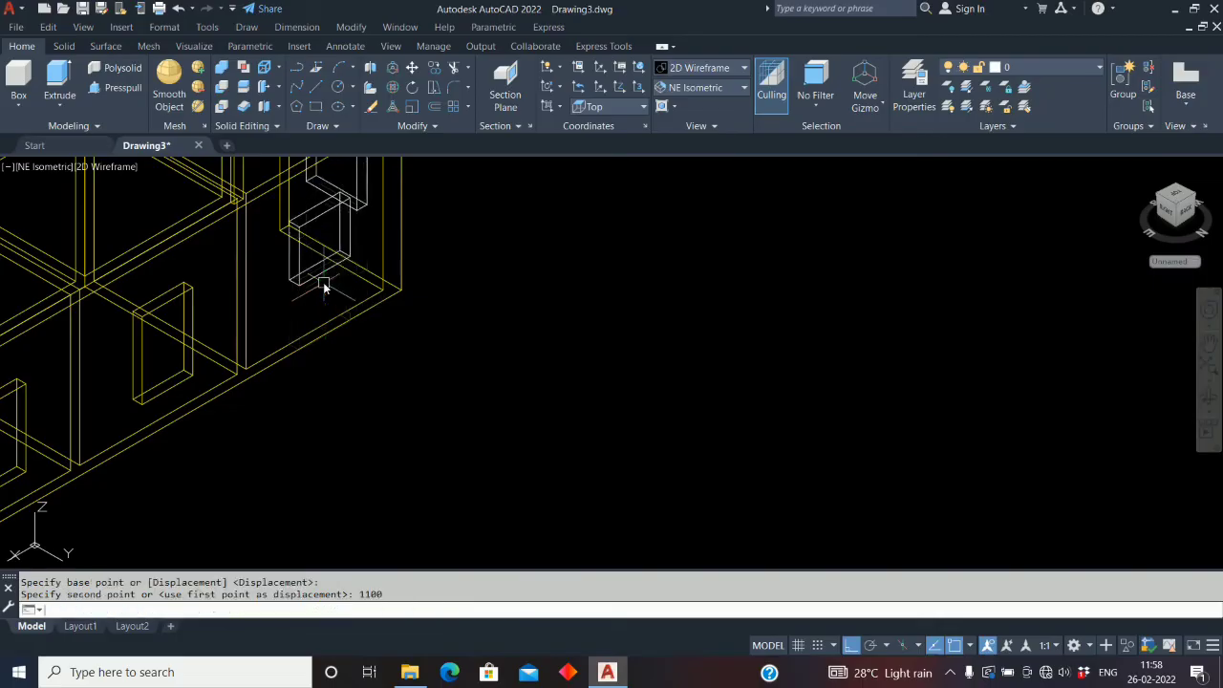
Subtract the two raised square blocks from the house walls to cut the end room's window openings
click(222, 87)
click(311, 342)
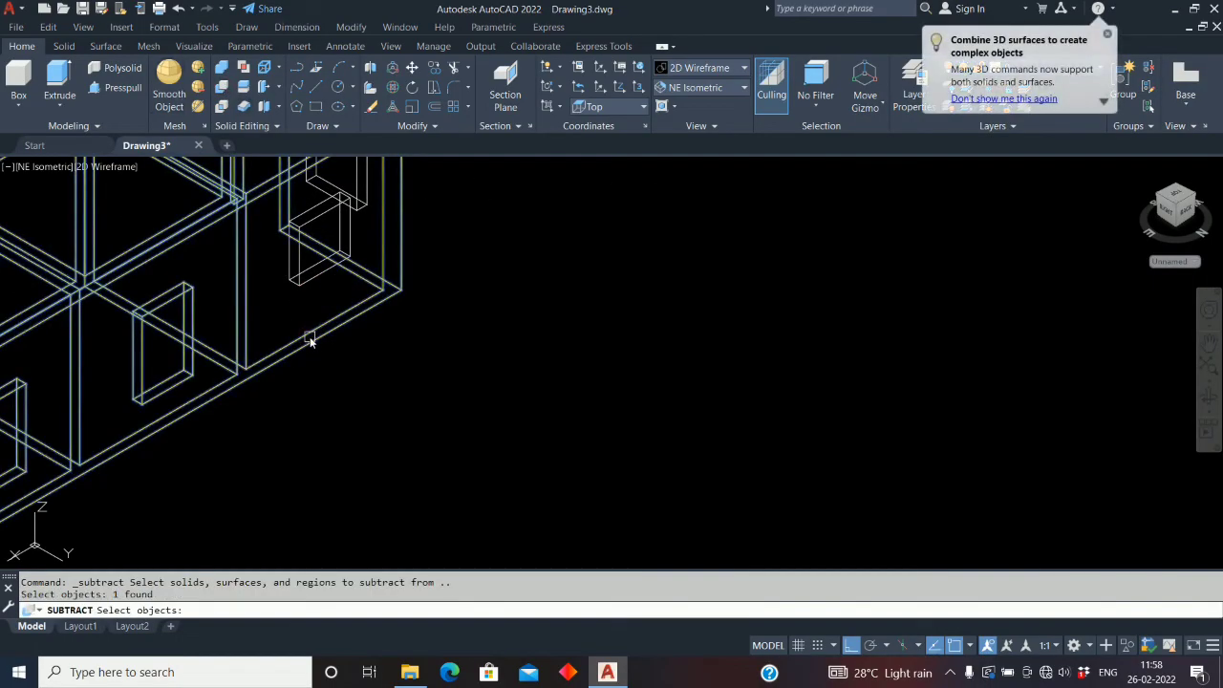
key(Return)
click(313, 279)
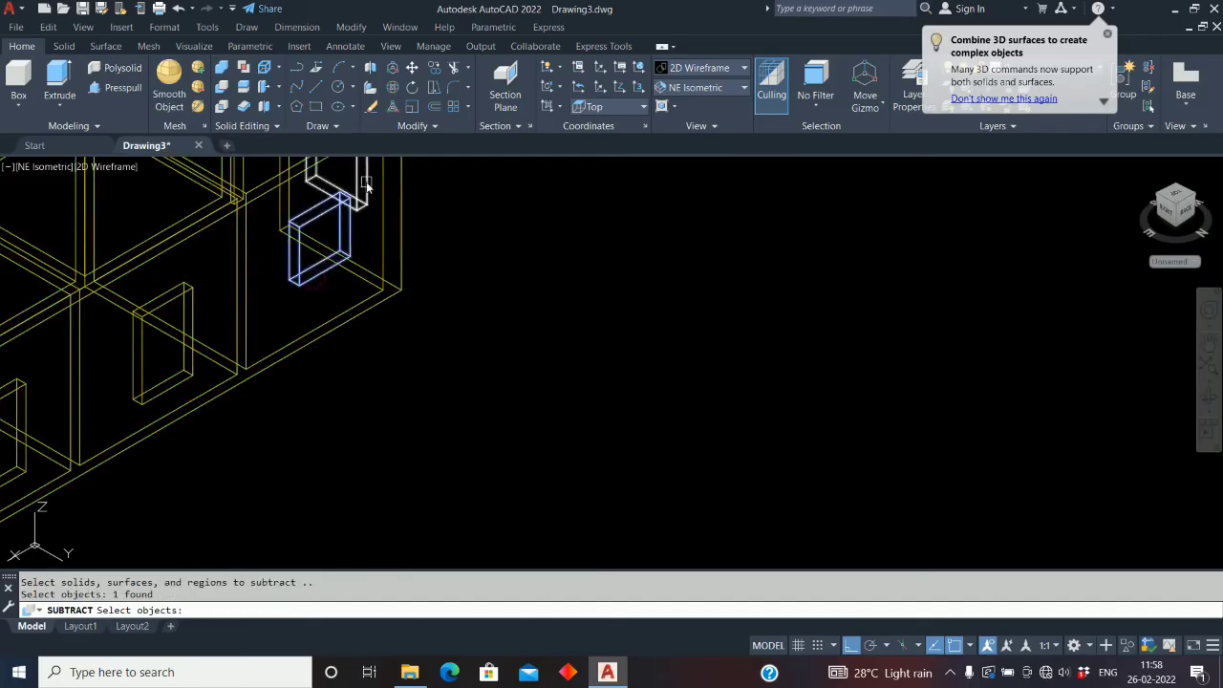
click(359, 214)
key(Return)
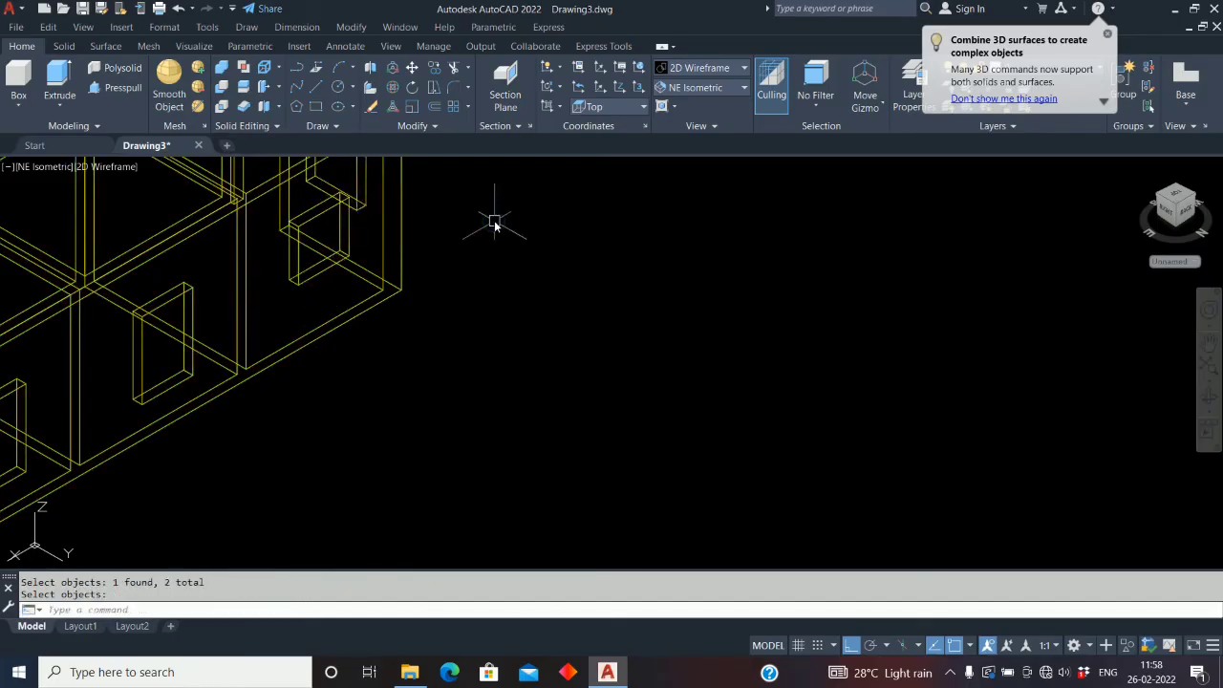
shift+middle_drag(206, 331, 397, 297)
scroll(397, 295, down, 5)
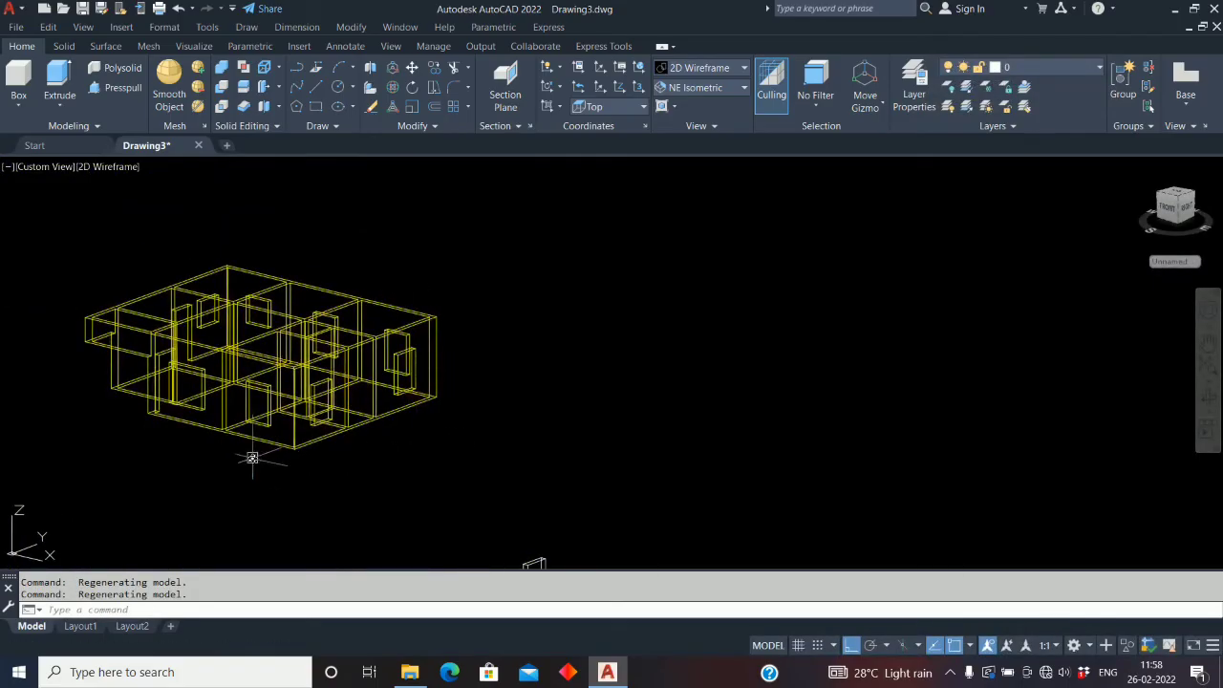
shift+middle_drag(235, 484, 265, 491)
scroll(287, 478, up, 5)
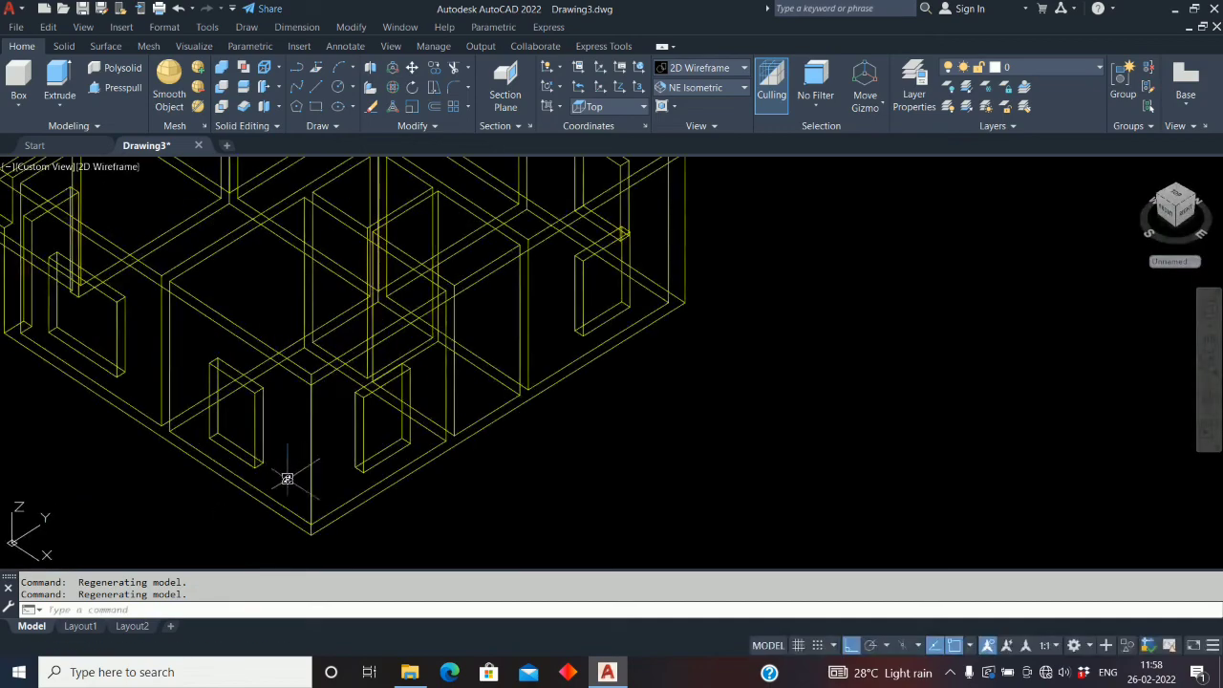
scroll(275, 411, up, 2)
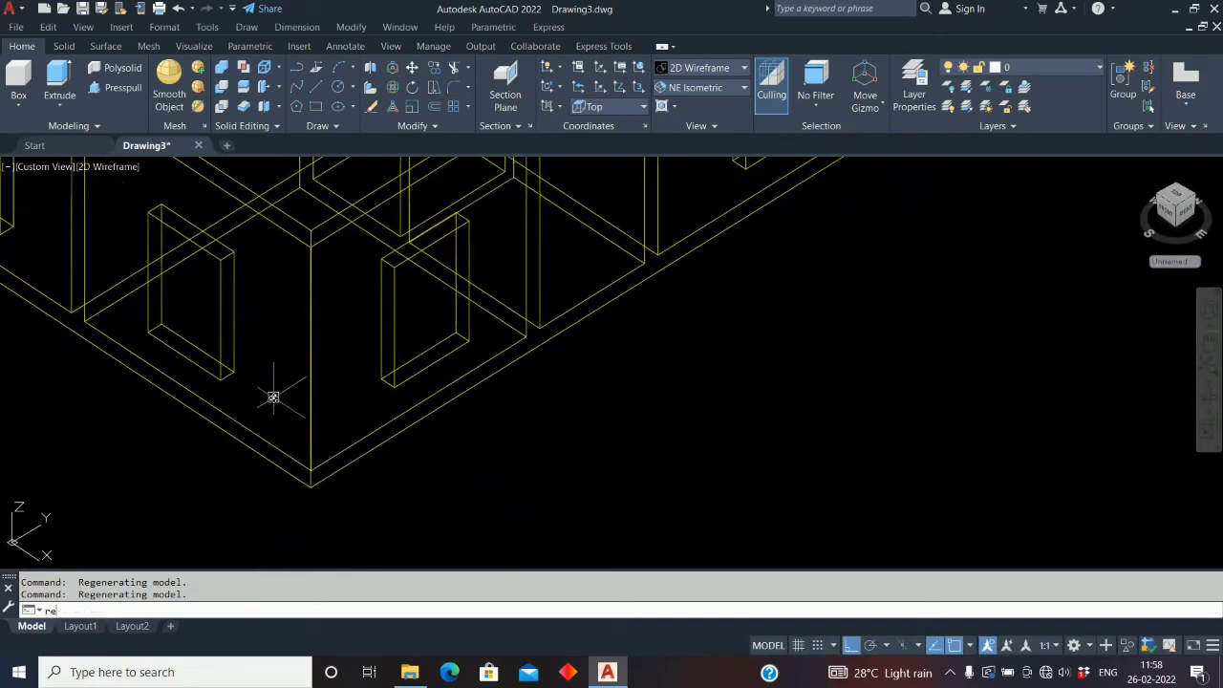
key(Return)
click(650, 471)
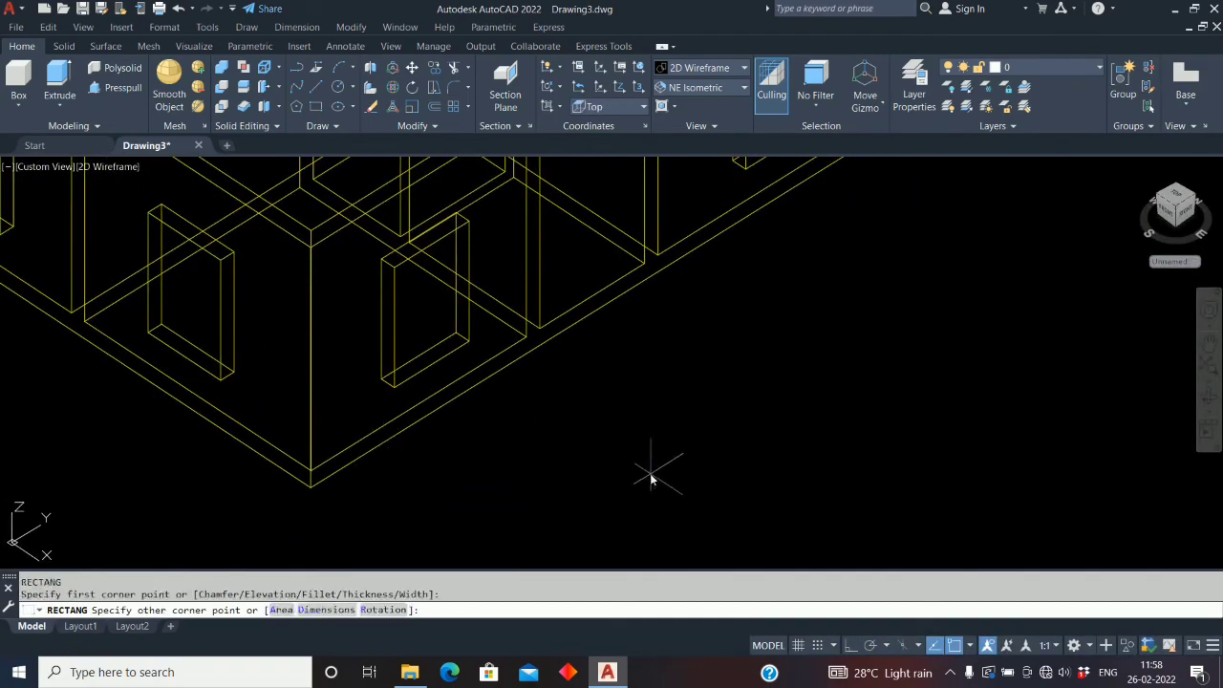
key(Escape)
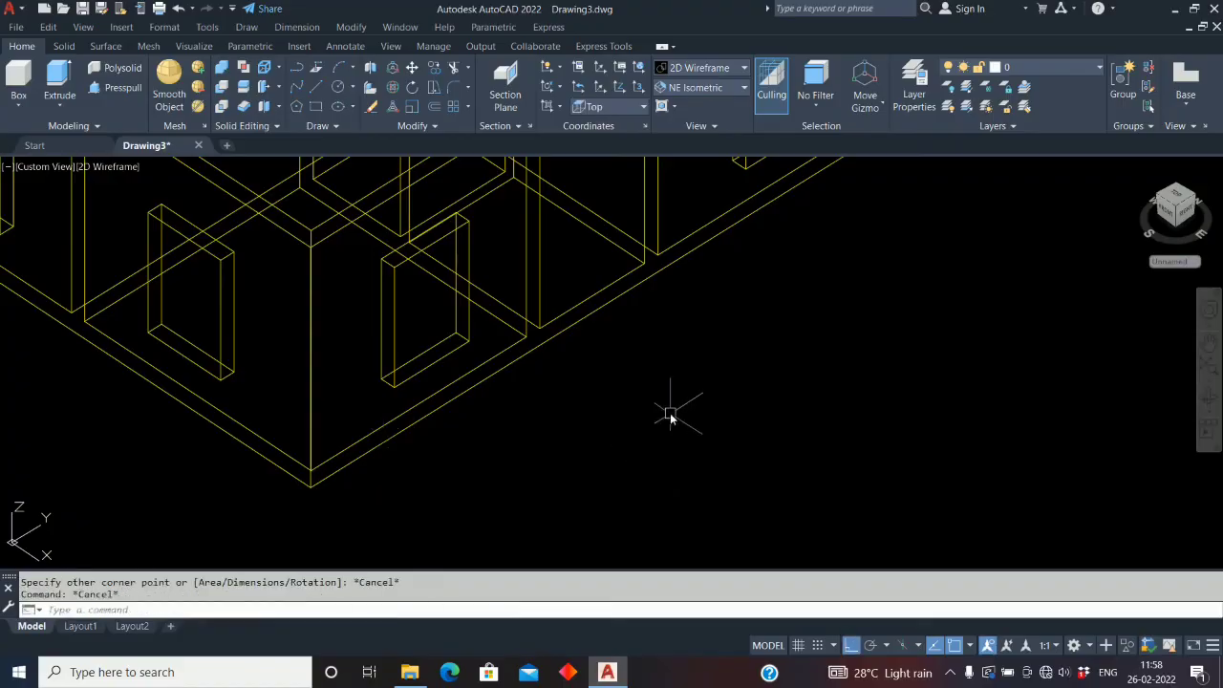
Align the UCS to the outer wall face of the small middle room
click(207, 28)
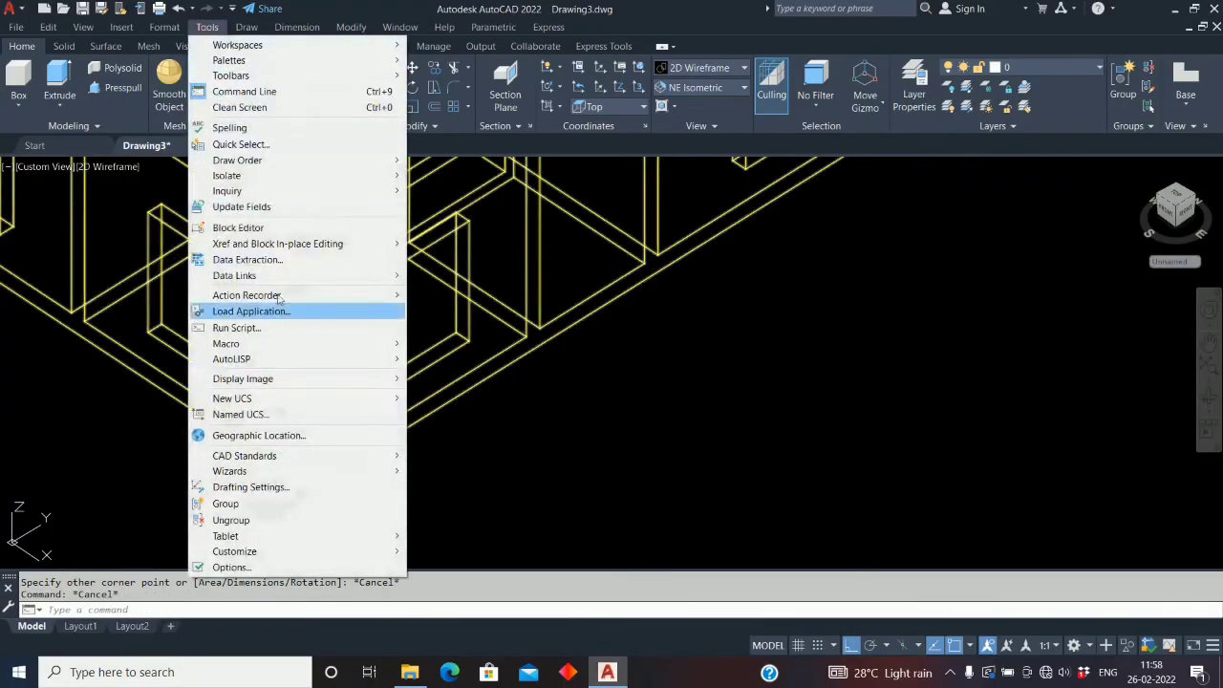
mouse_move(296, 398)
click(432, 436)
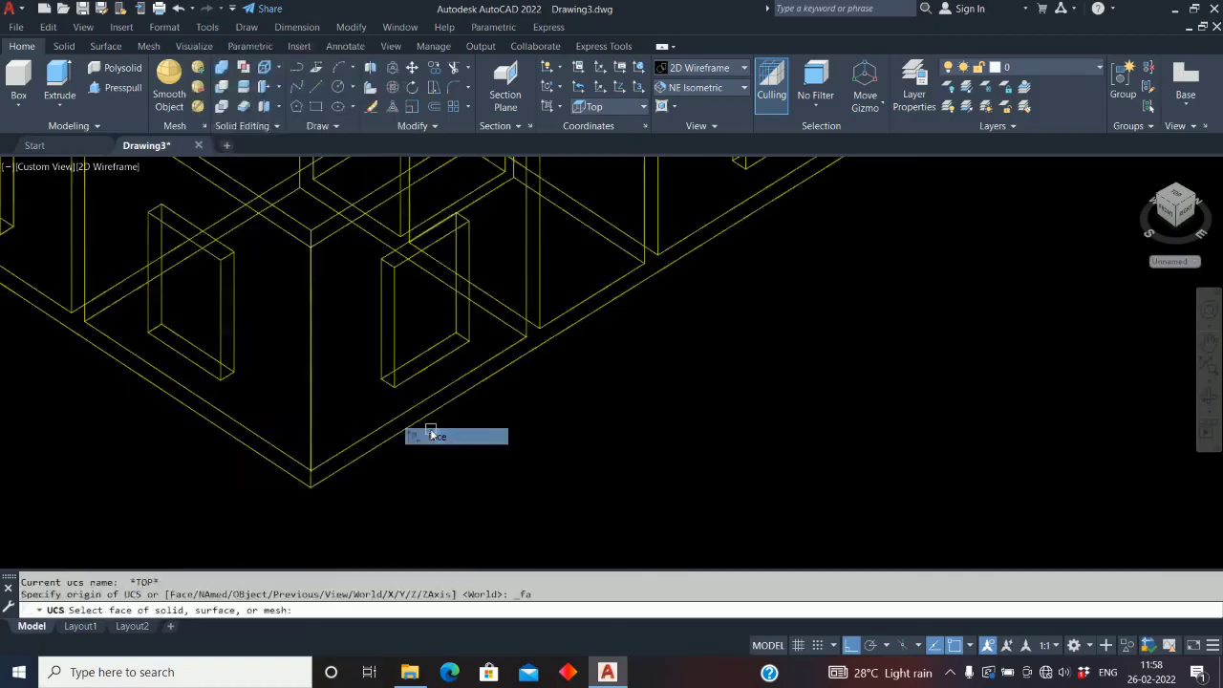
click(569, 242)
key(Return)
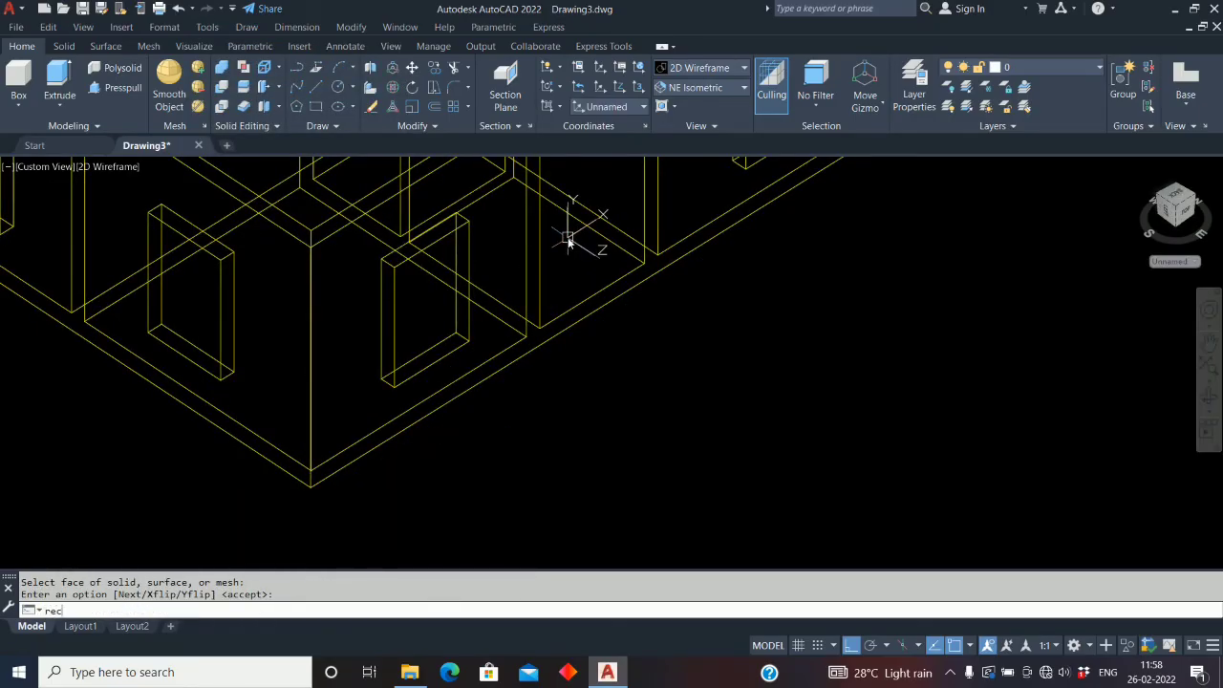
Draw a 600 by 400 upright rectangle in the empty space beside the house
text(rec)
key(Return)
click(692, 476)
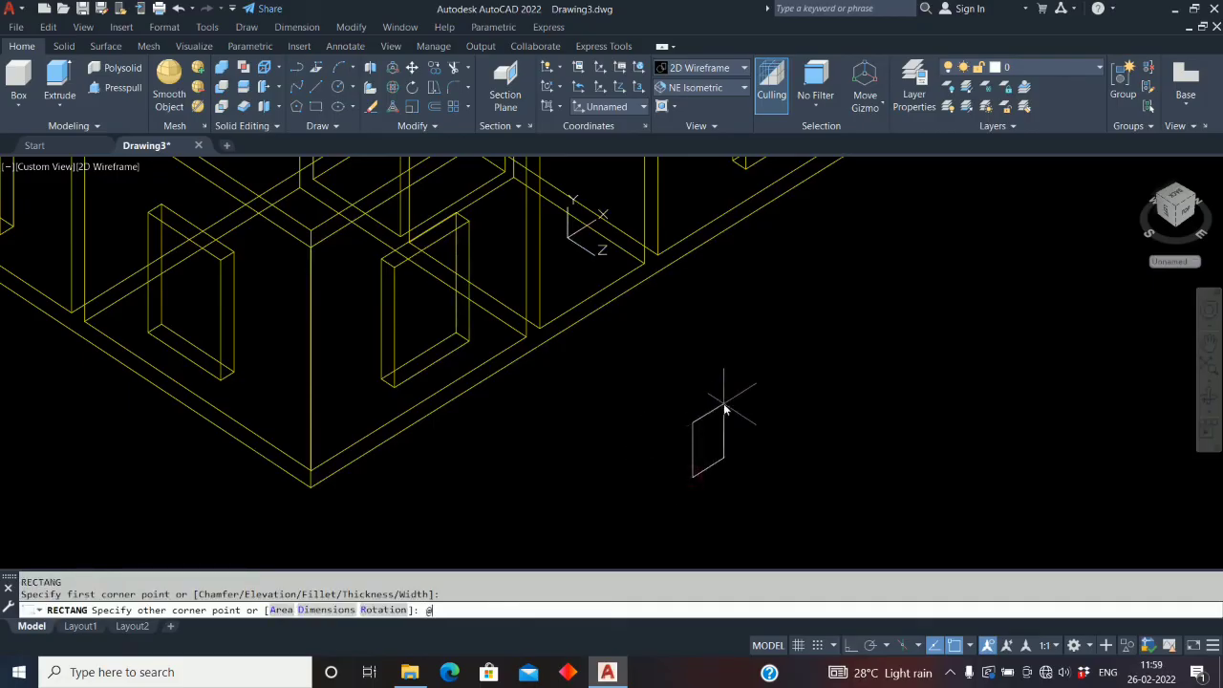
text(@600,400)
key(Return)
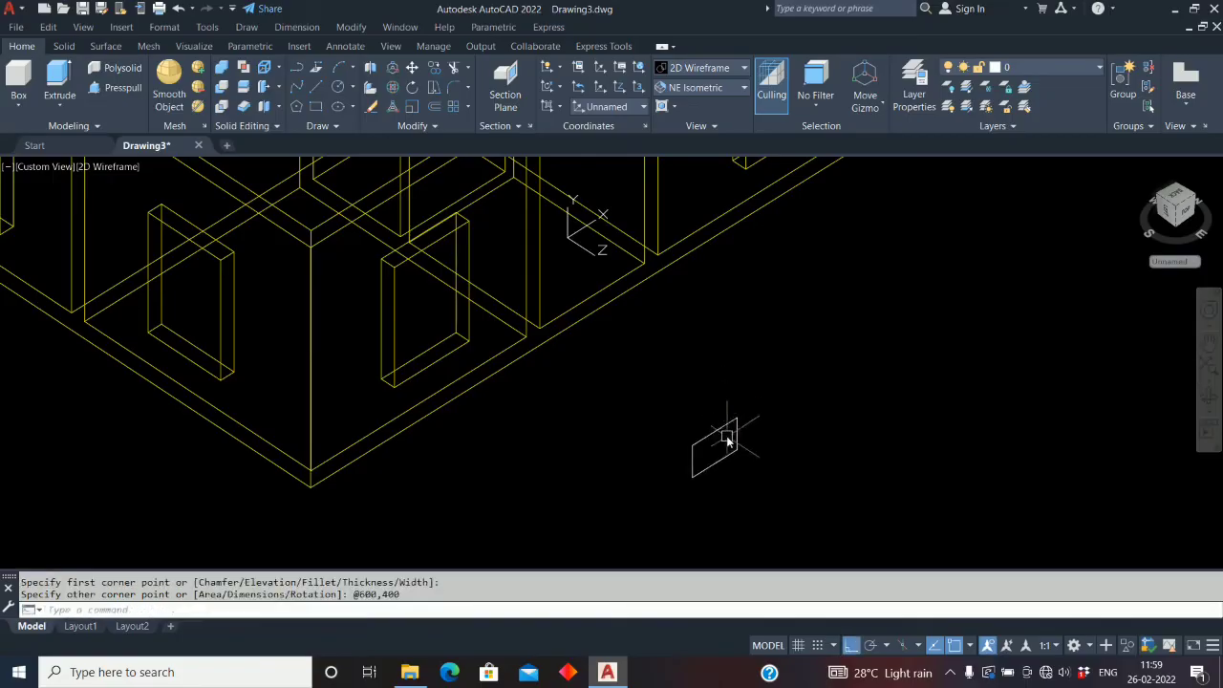
Extrude the 600 by 400 rectangle to a height of 200
text(ext)
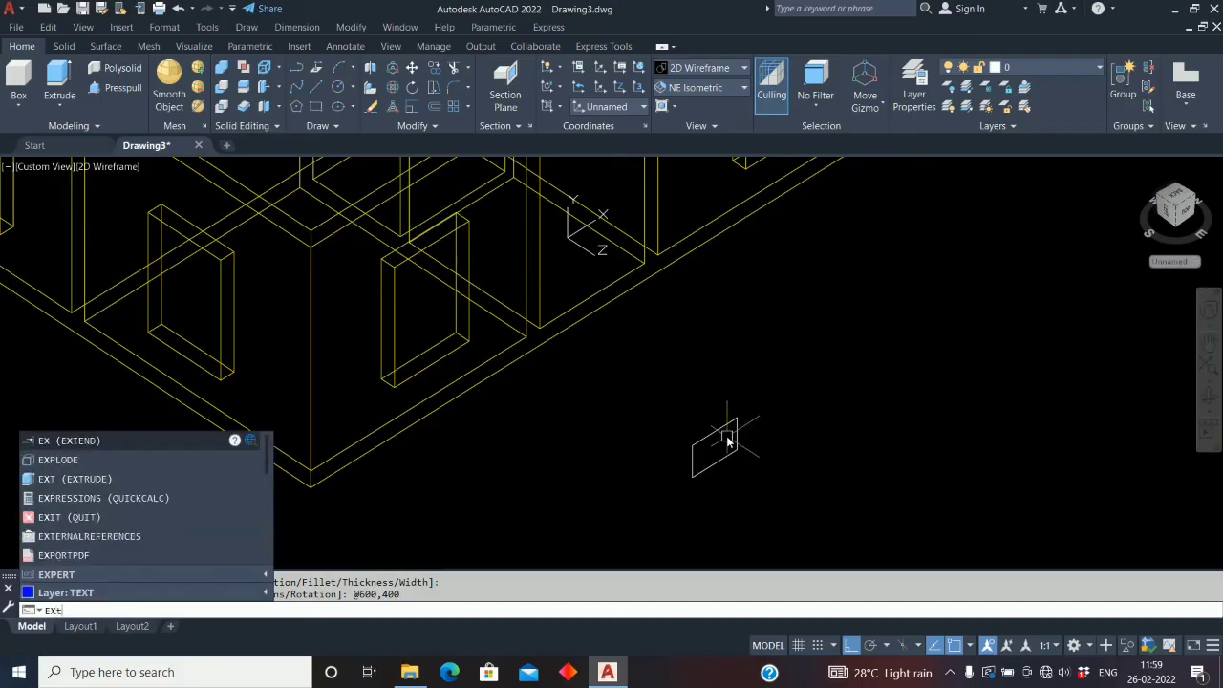
key(Return)
click(719, 444)
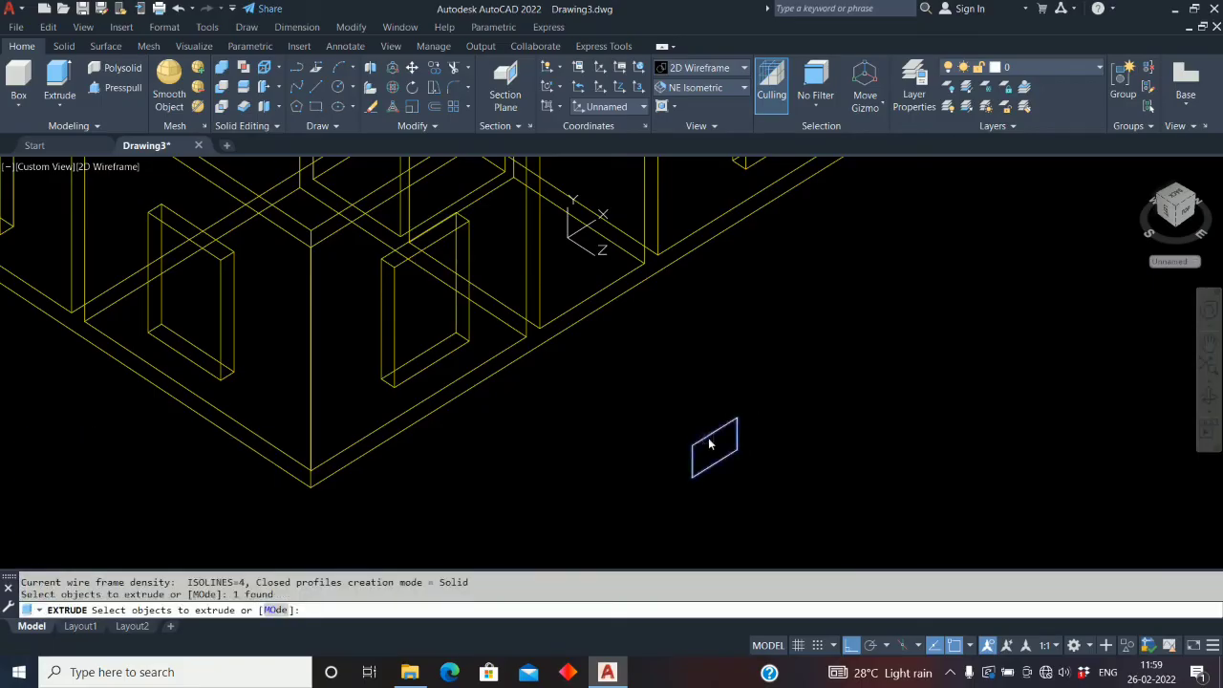
key(Return)
click(661, 401)
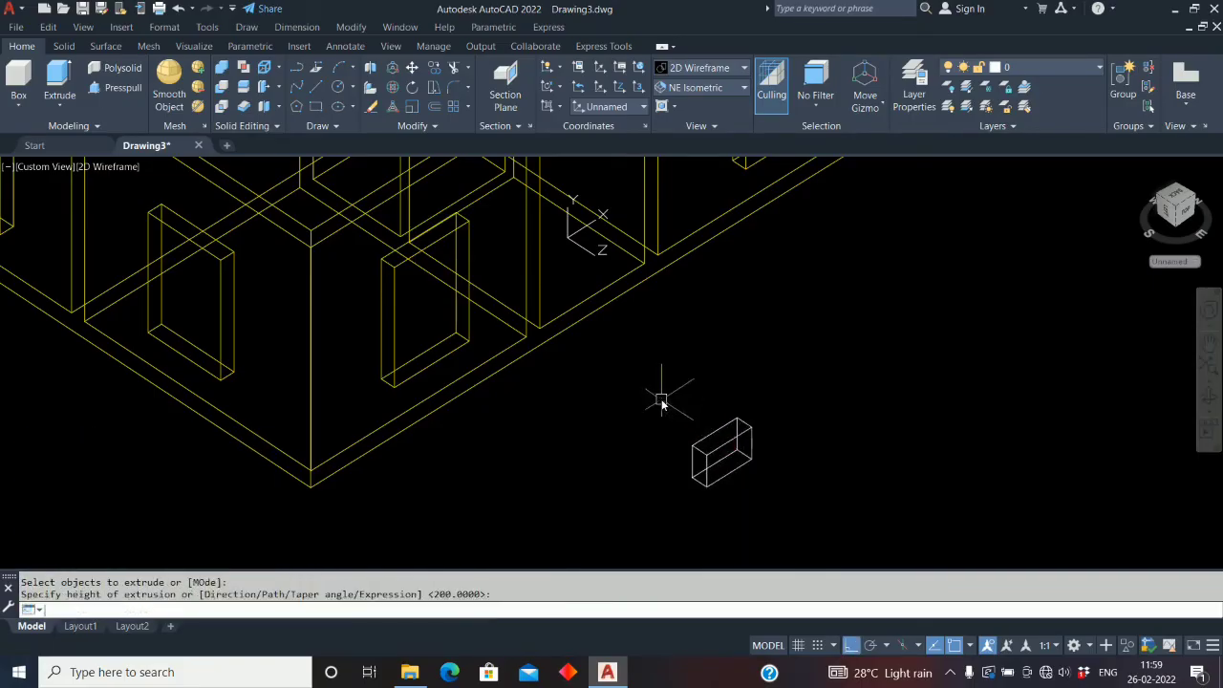
scroll(671, 432, down, 2)
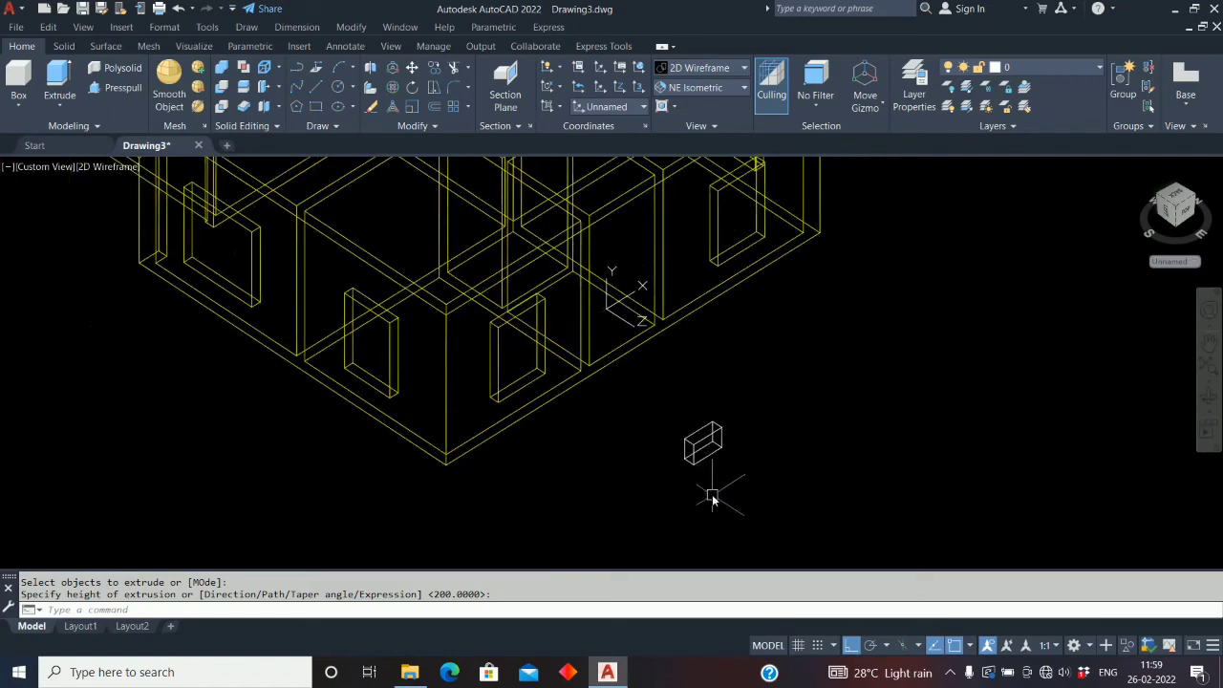
scroll(669, 504, up, 3)
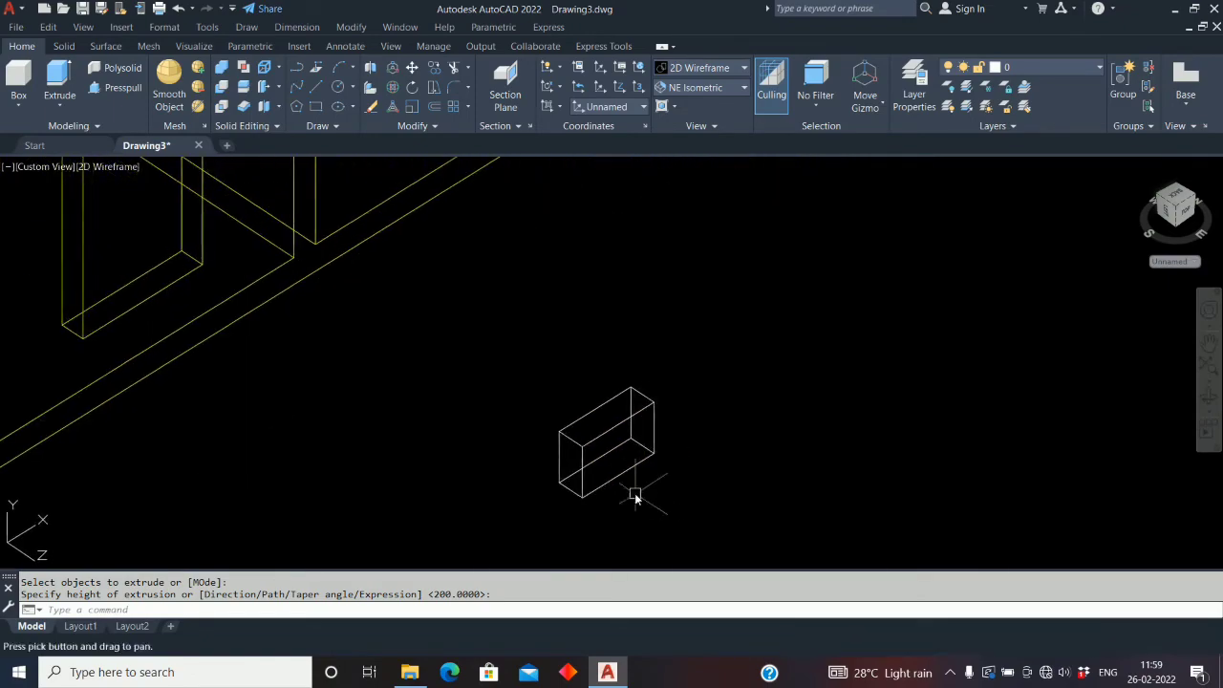
scroll(693, 468, down, 3)
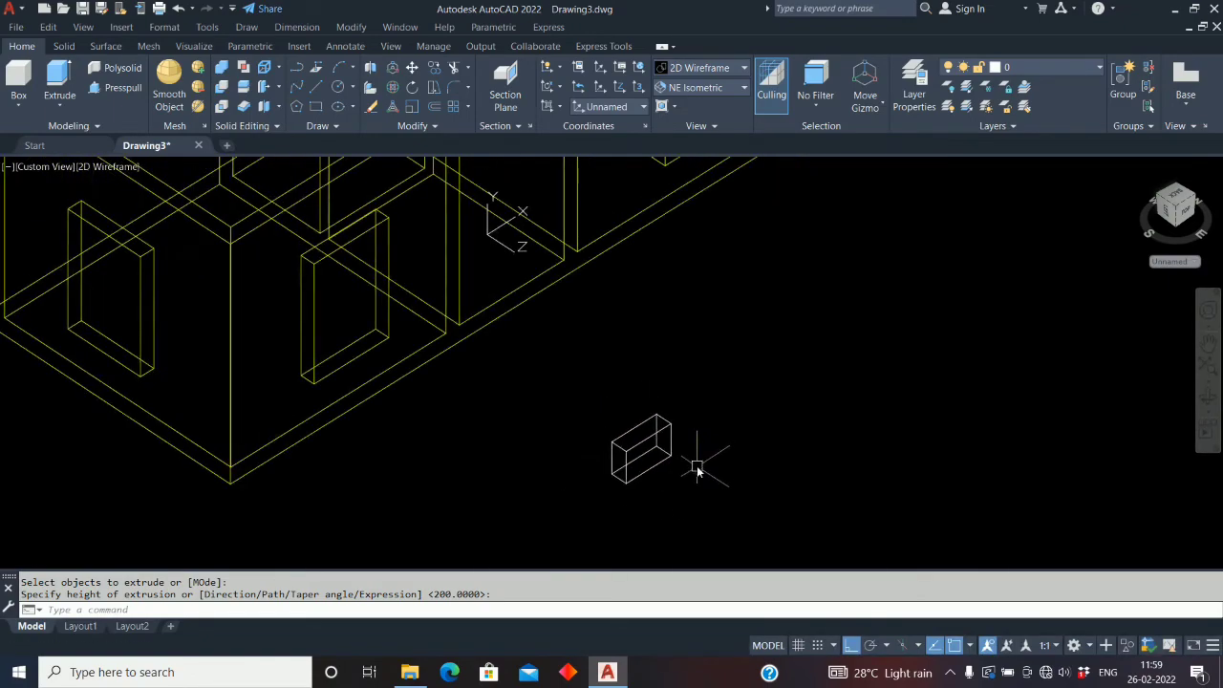
Move the small block by its rear bottom edge midpoint onto the midpoint of the small middle room's outer wall base
key(Escape)
text(m)
key(Return)
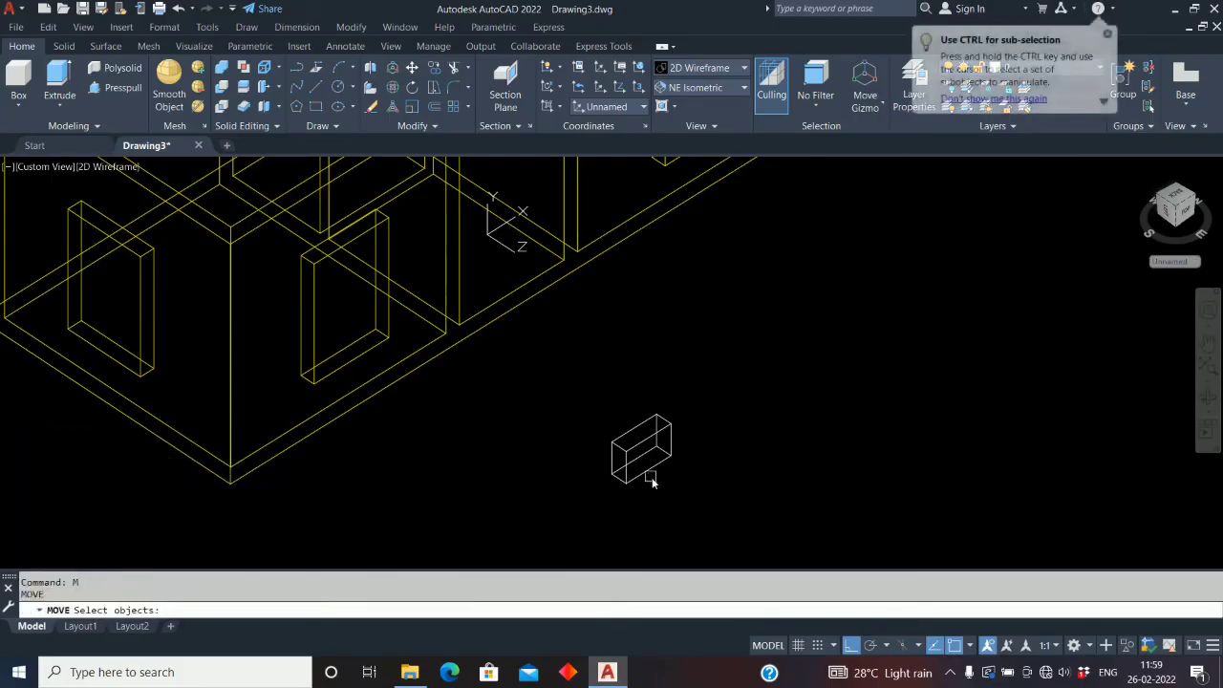
click(651, 475)
key(Return)
click(635, 455)
scroll(638, 448, down, 3)
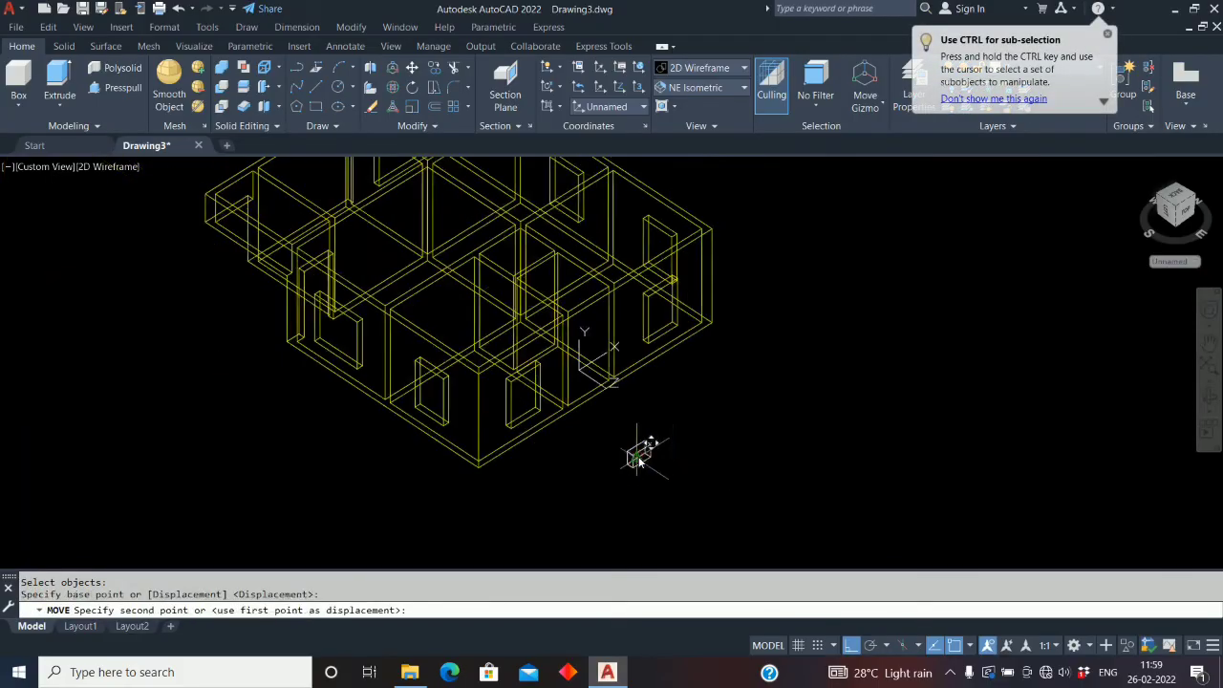
scroll(626, 433, up, 5)
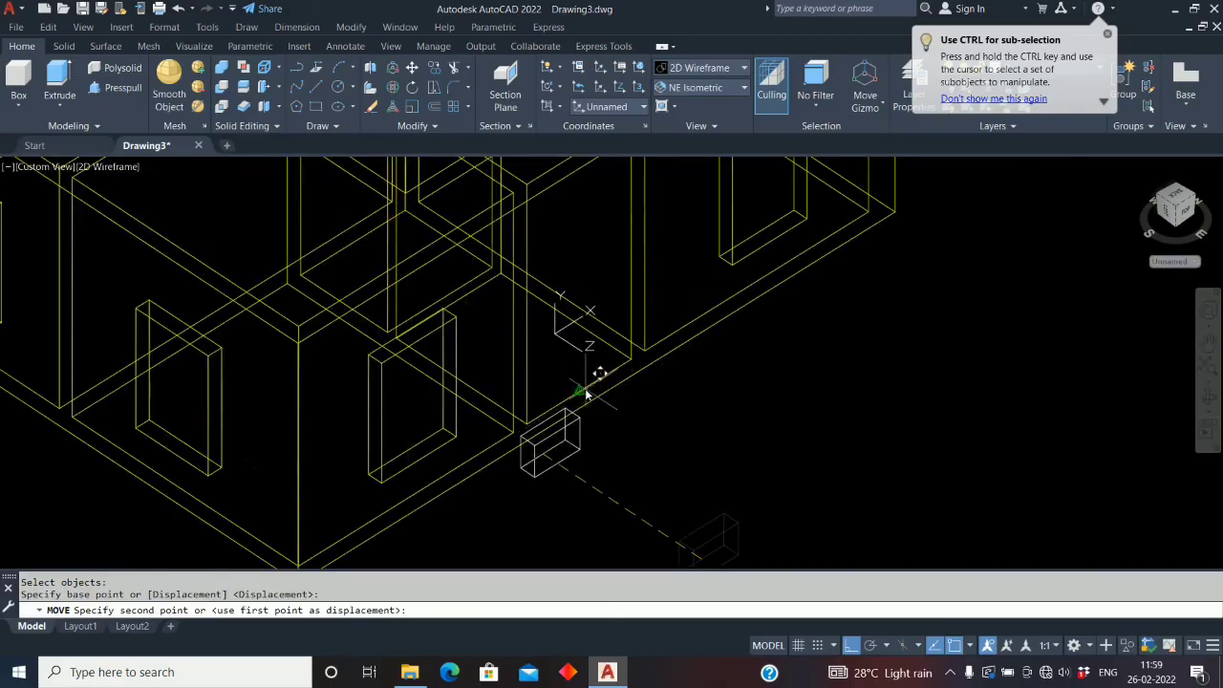
click(581, 393)
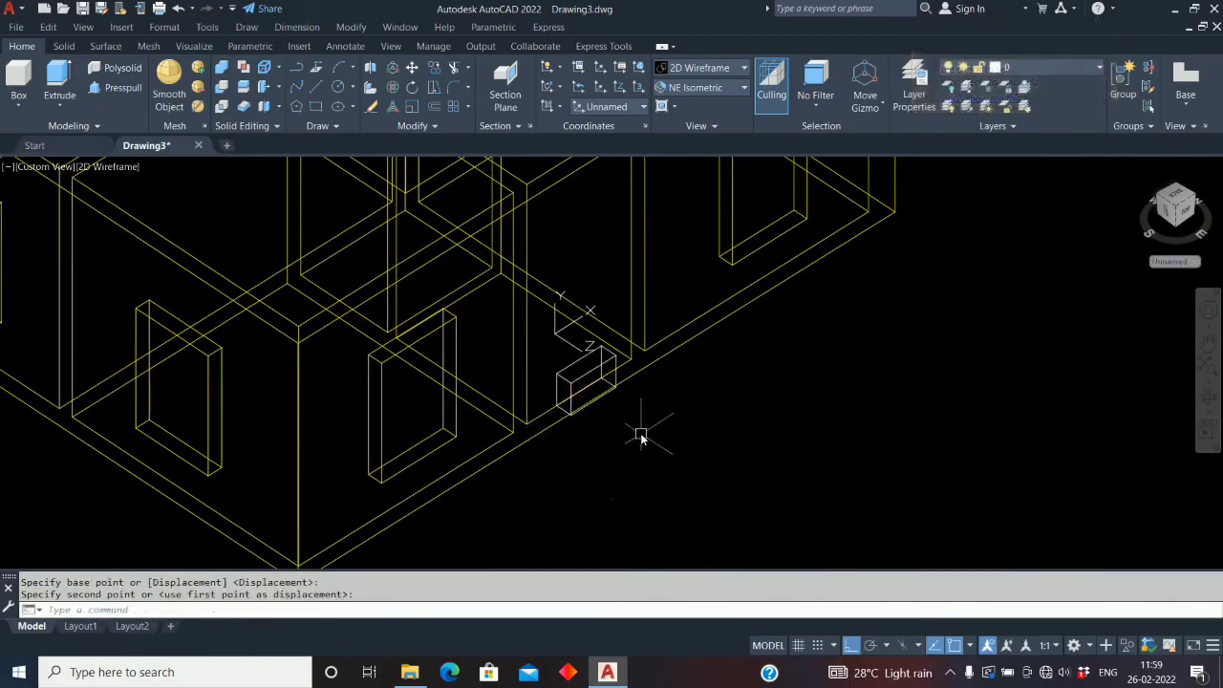
Raise the small block on the middle room's outer wall vertically by 1700
text(m)
key(Return)
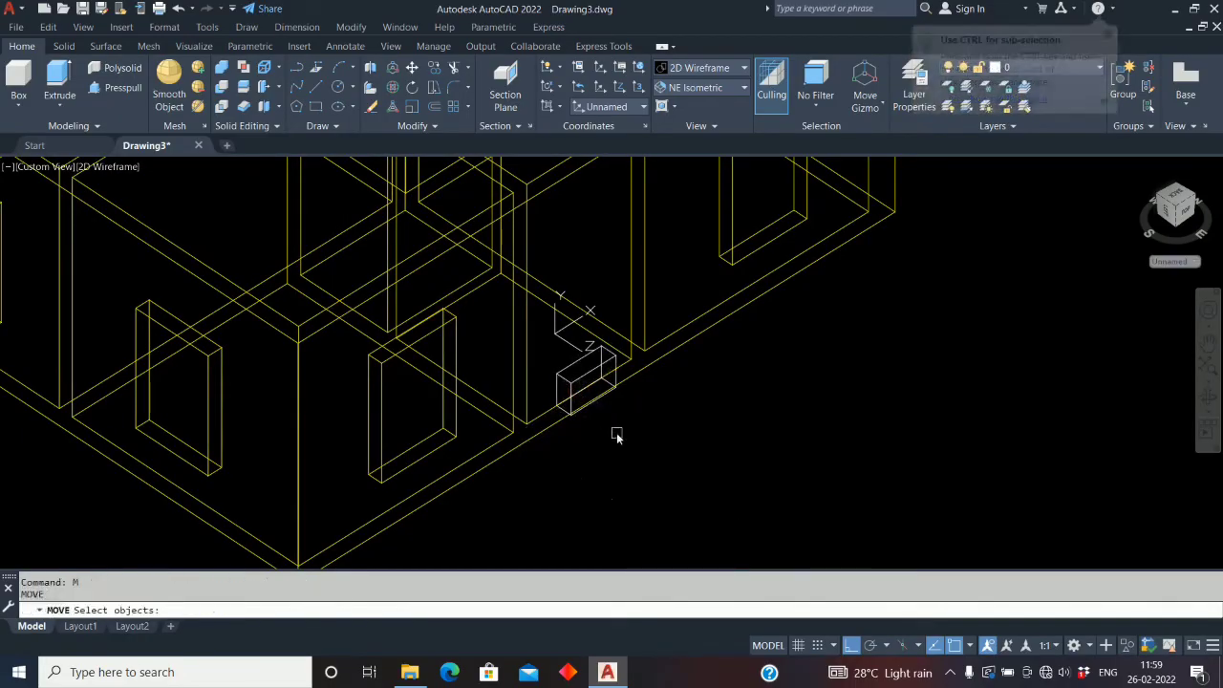
click(586, 373)
key(Return)
scroll(616, 413, up, 2)
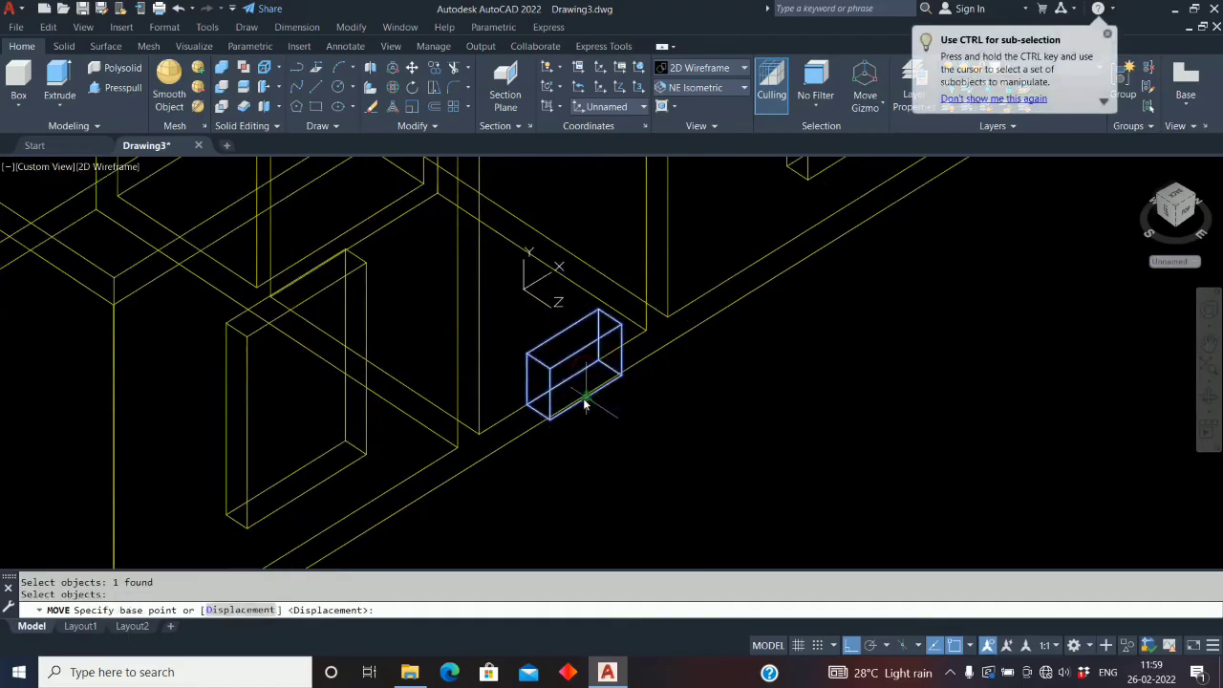
click(584, 402)
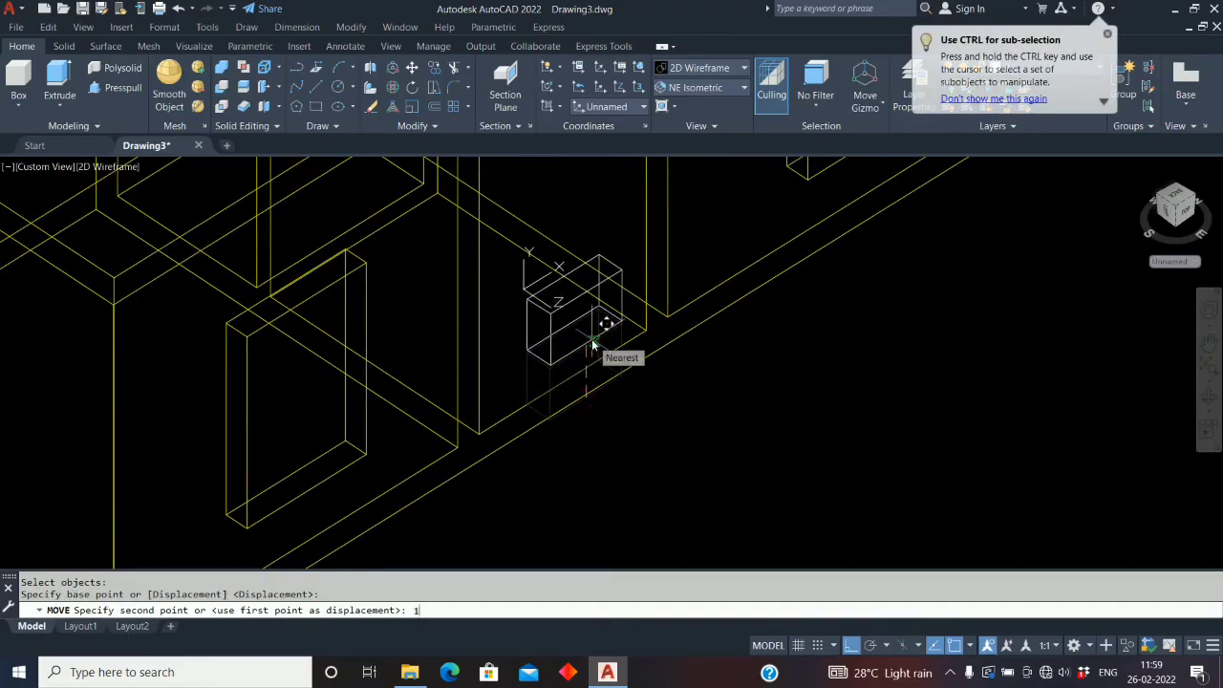
text(1700)
key(Return)
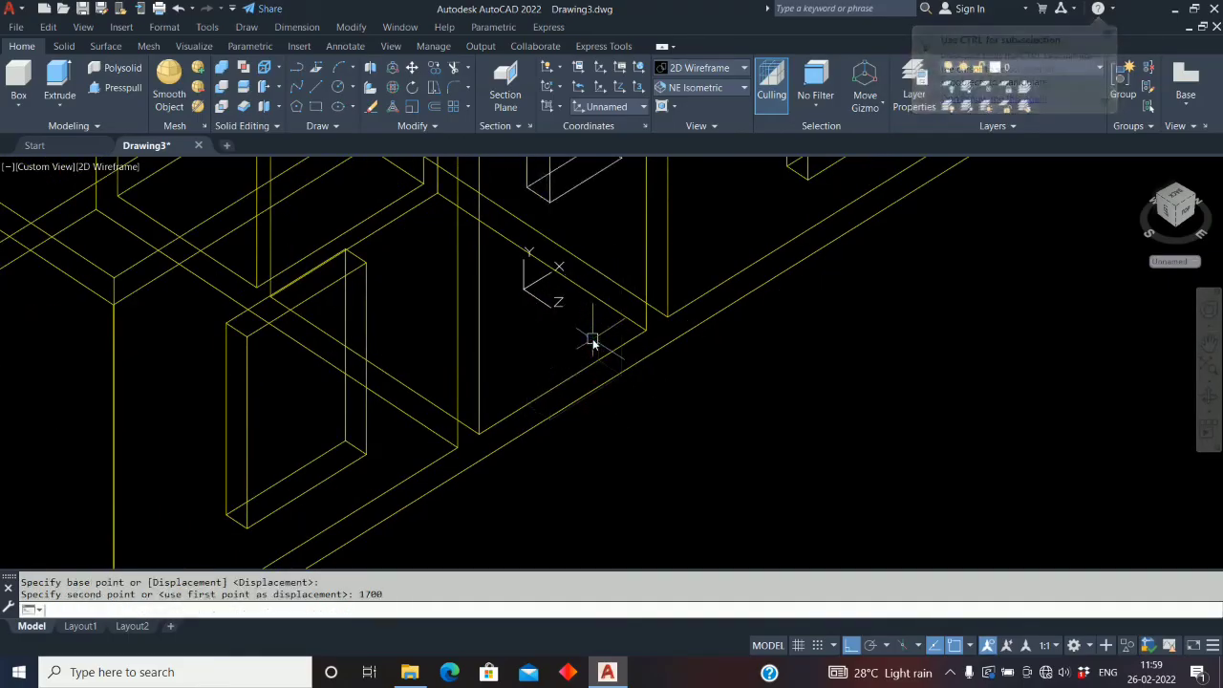
Subtract the small raised block from the house walls to cut the middle room's ventilator opening
click(225, 89)
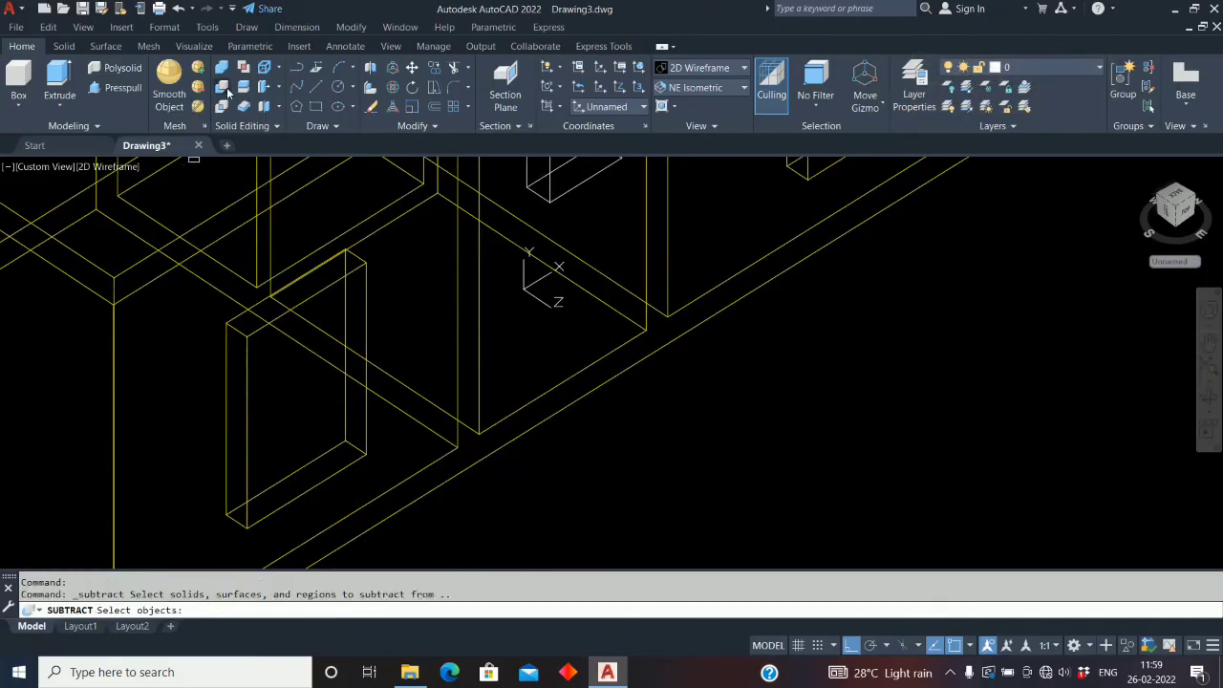
click(479, 357)
key(Return)
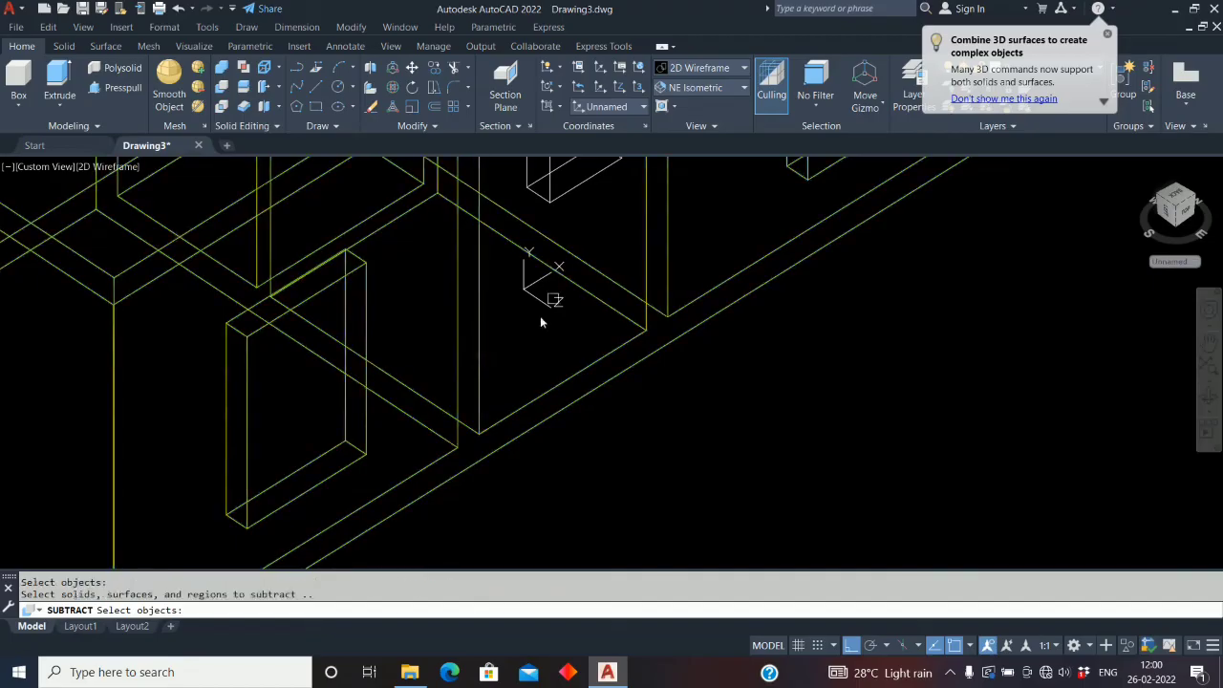
click(568, 198)
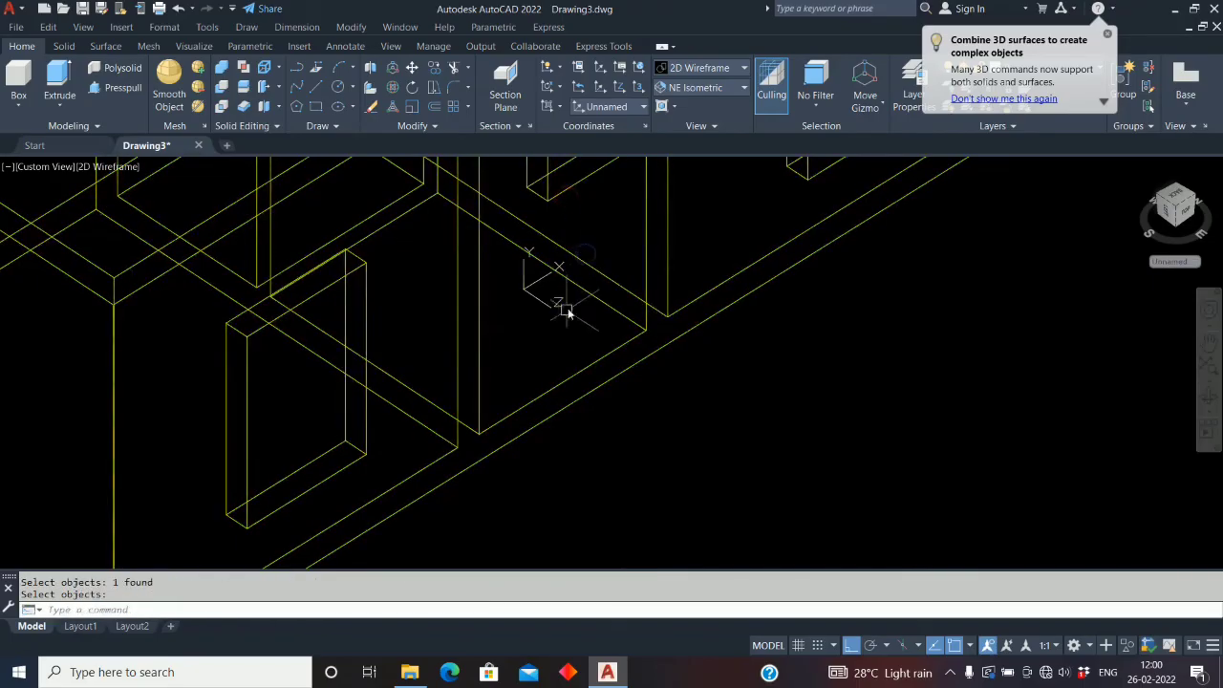
Examine the wall openings from several sides of the house in the Realistic visual style
scroll(568, 308, down, 6)
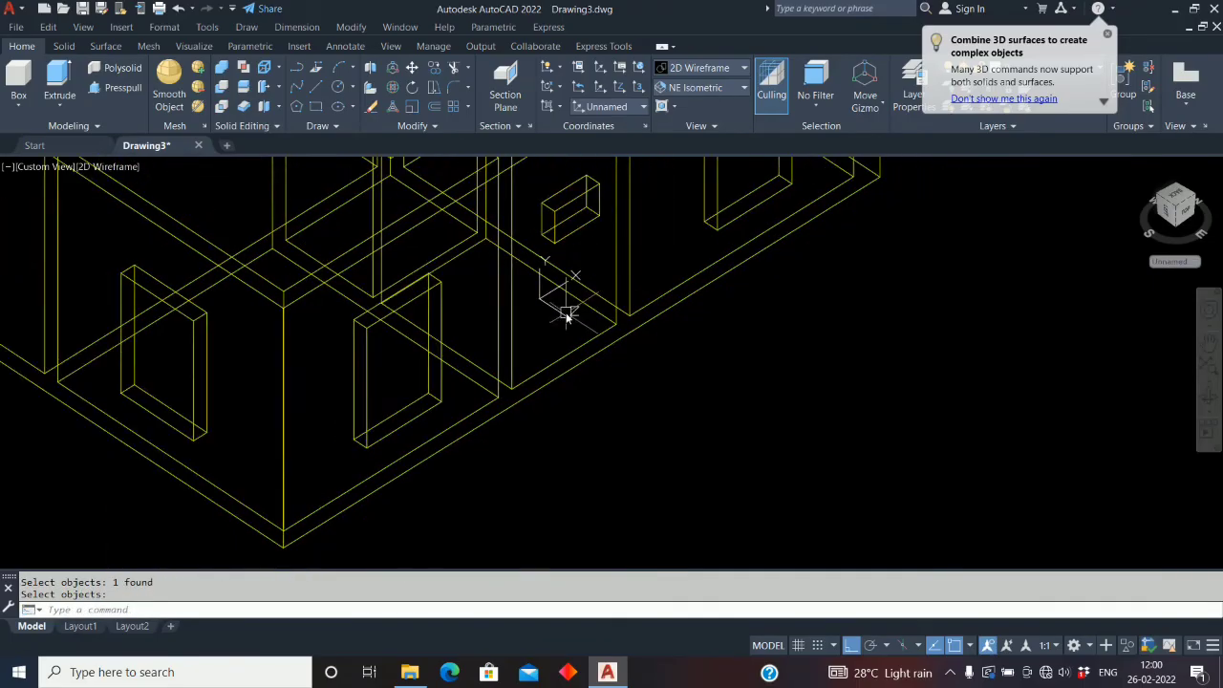
click(738, 67)
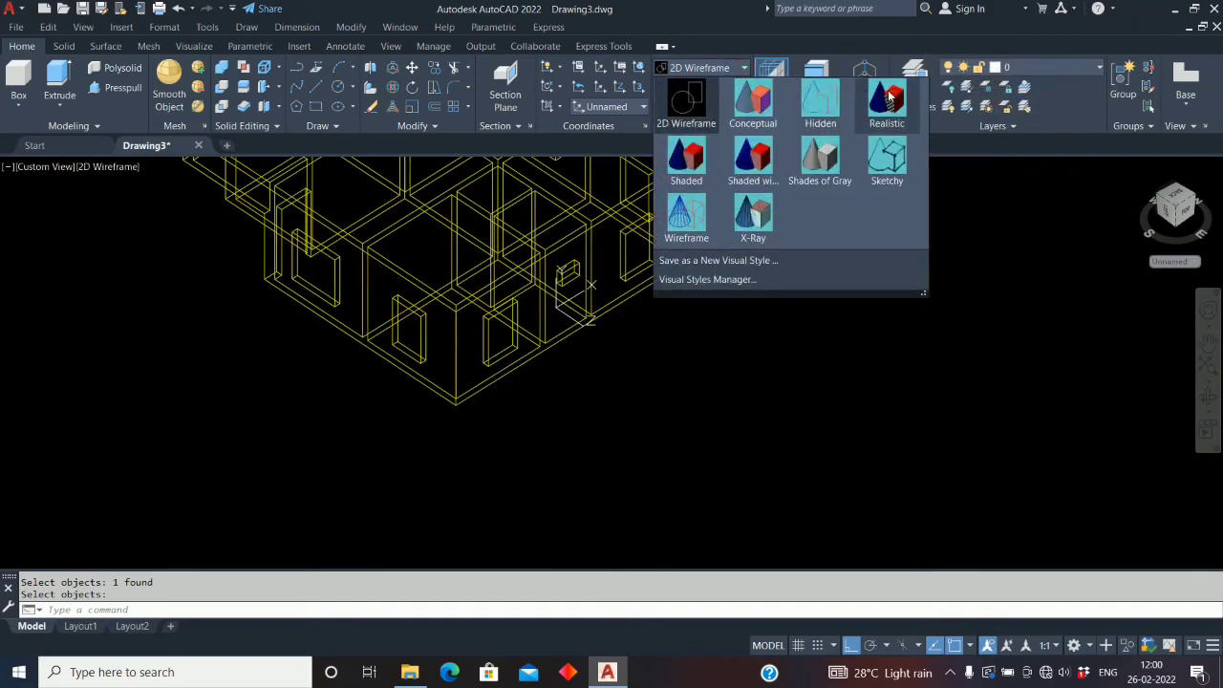
click(888, 97)
scroll(430, 437, down, 3)
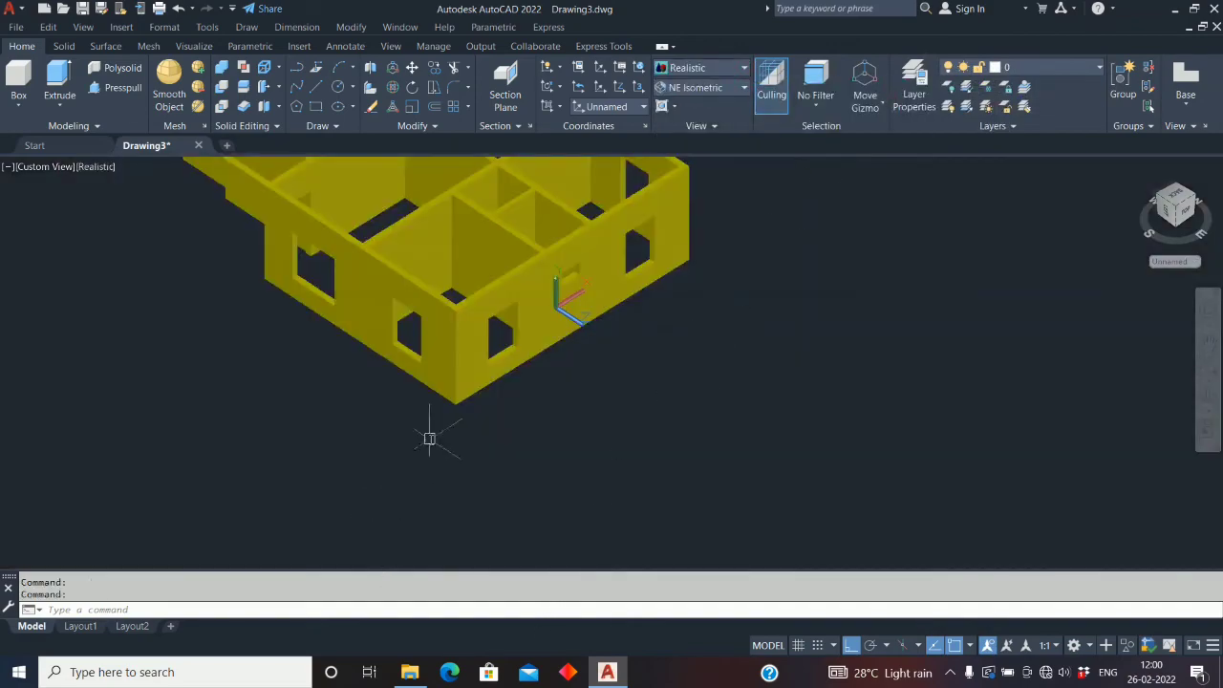
middle_click(491, 429)
middle_click(491, 429)
scroll(738, 510, up, 8)
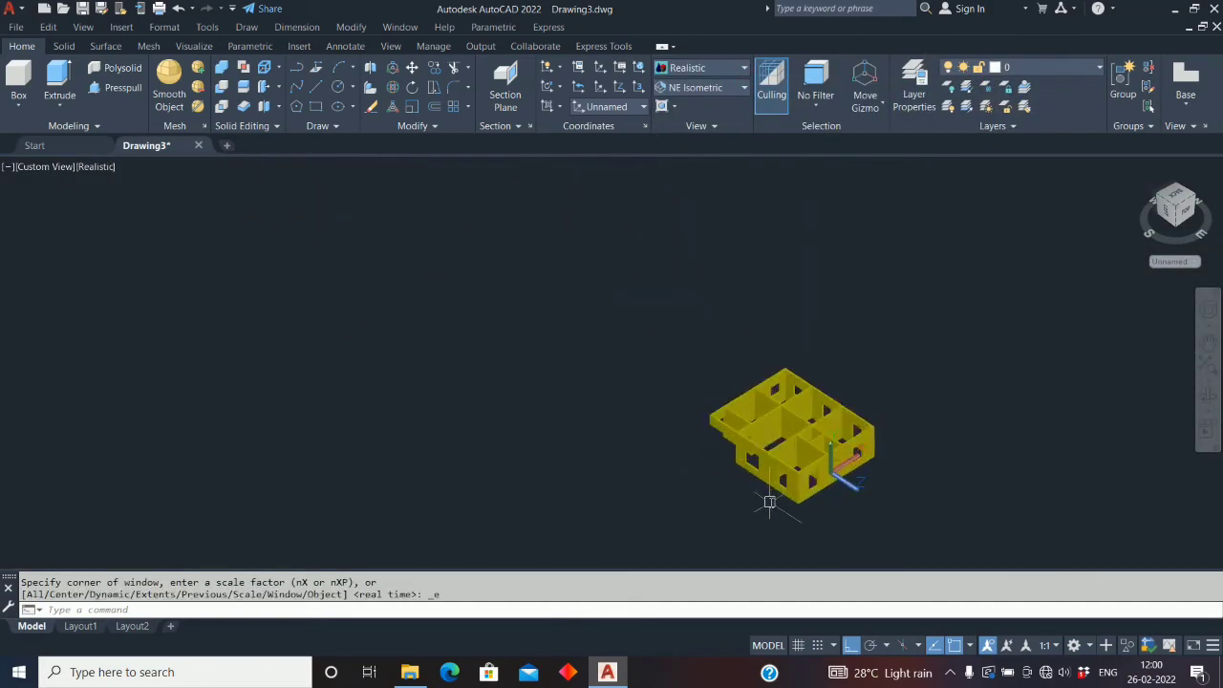
mouse_move(658, 484)
shift+middle_down()
mouse_move(736, 510)
mouse_move(909, 484)
mouse_move(724, 526)
mouse_move(878, 462)
mouse_move(797, 464)
mouse_move(805, 479)
shift+middle_up()
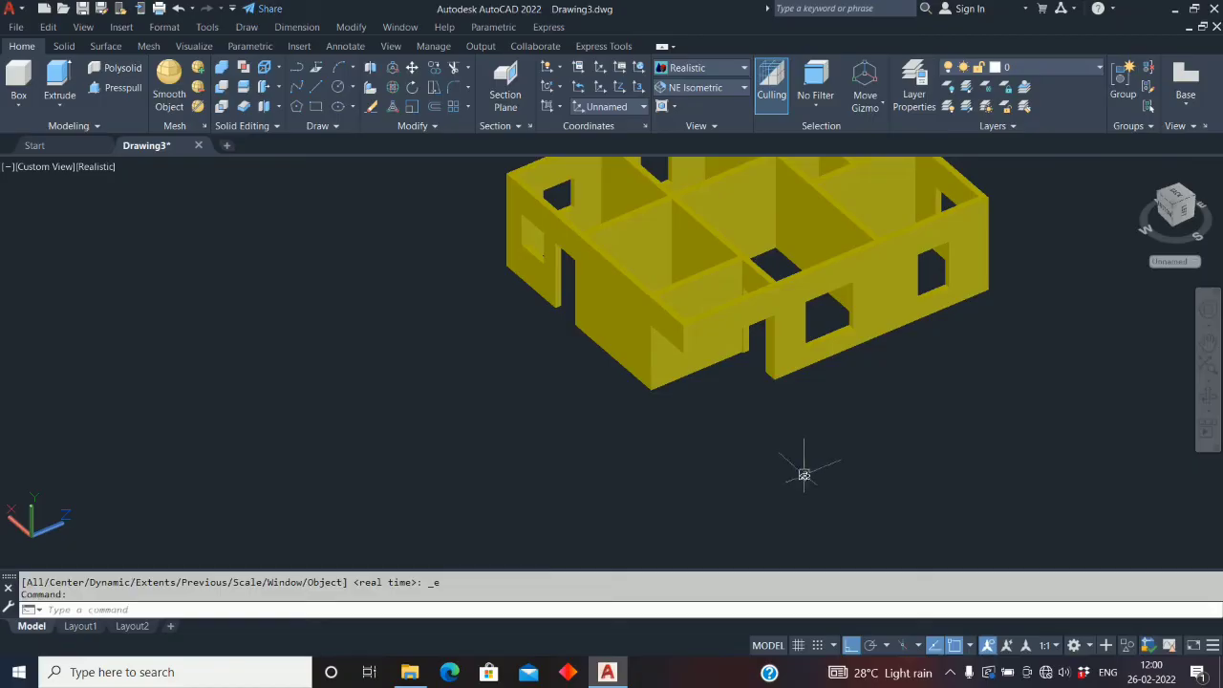
scroll(676, 417, up, 2)
scroll(549, 396, down, 3)
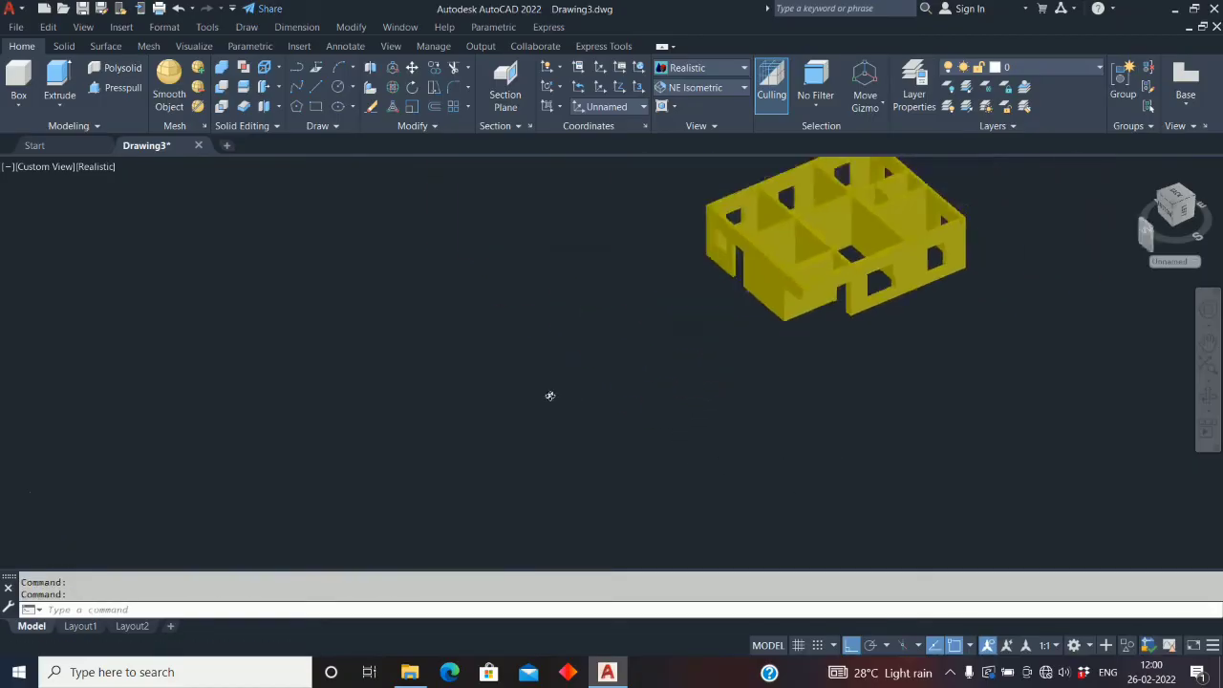
middle_click(874, 292)
middle_click(873, 292)
scroll(874, 292, up, 4)
middle_drag(874, 293, 623, 426)
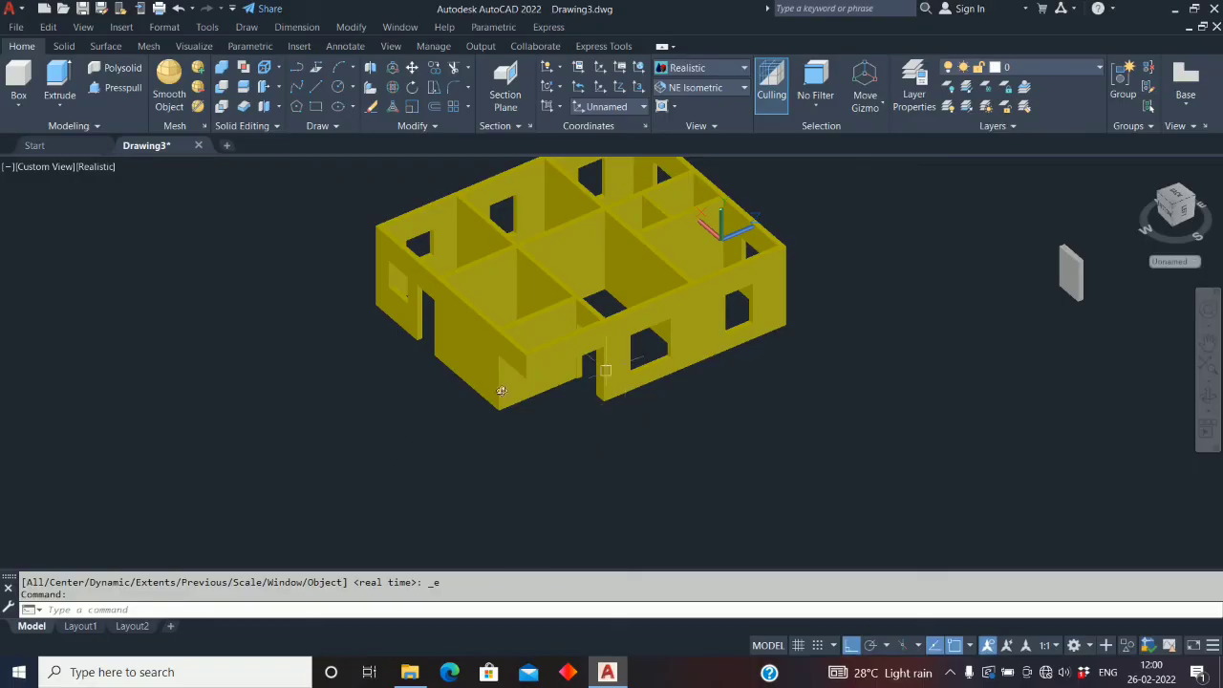
scroll(648, 366, up, 2)
Return the display to 2D Wireframe and align a new UCS to the outer wall face beside the entrance door
click(705, 344)
click(740, 67)
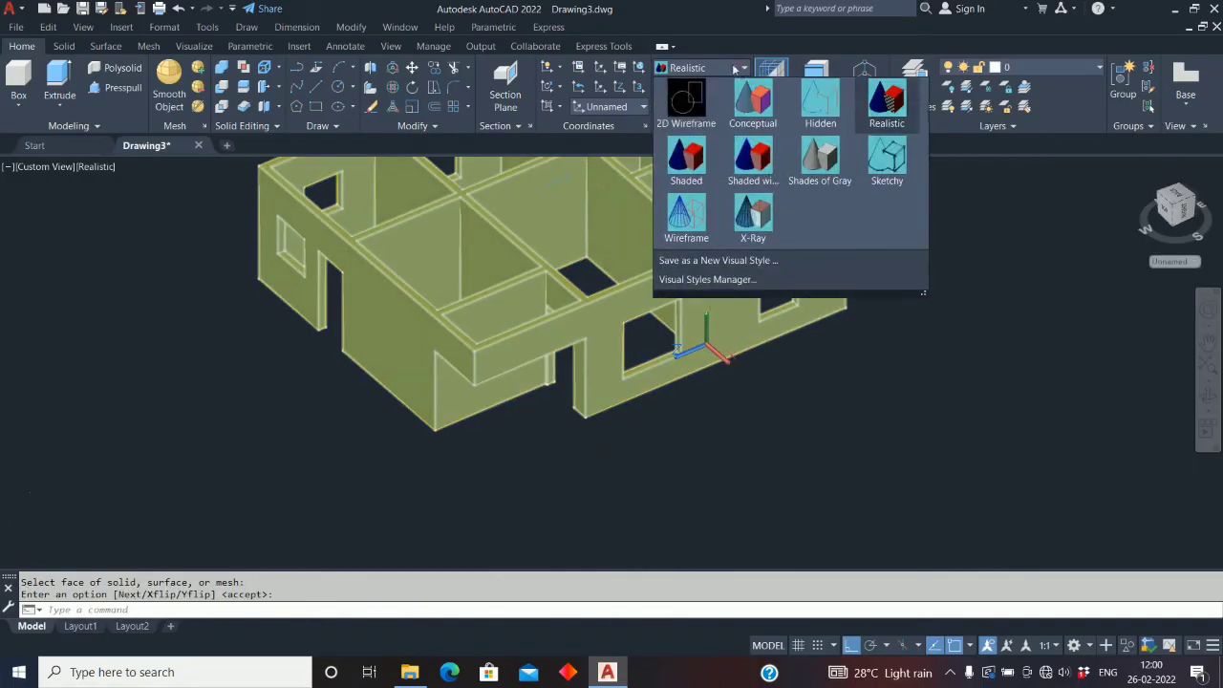
click(684, 92)
click(207, 26)
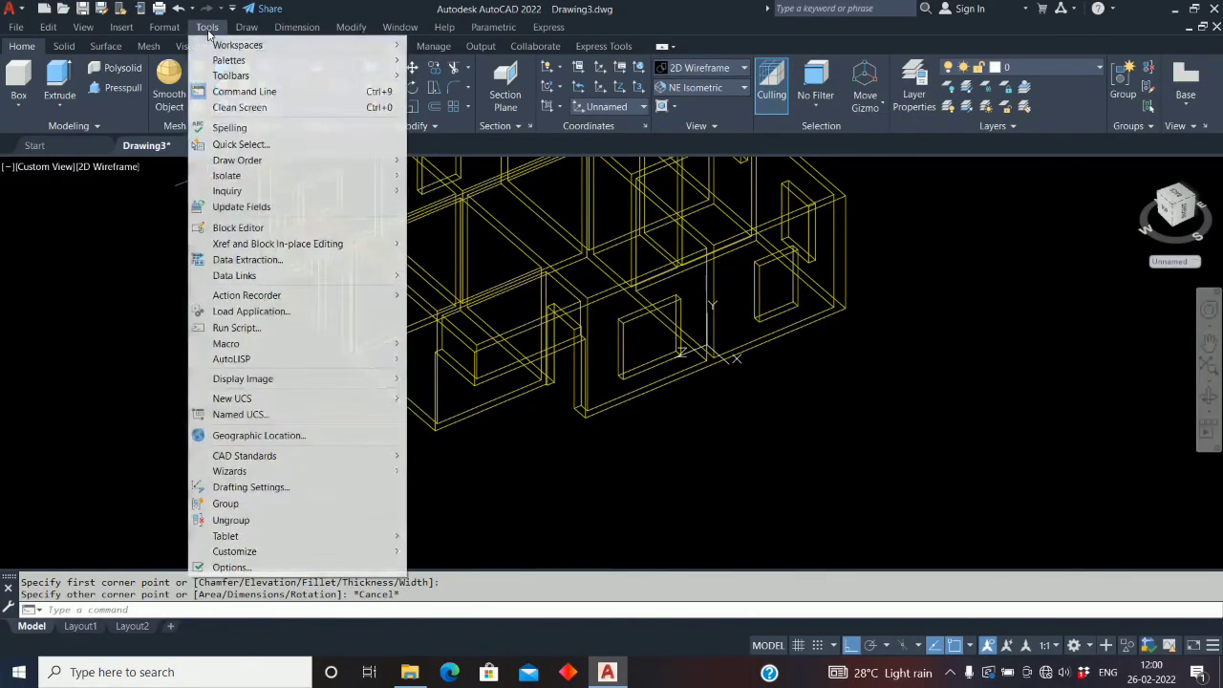
mouse_move(270, 398)
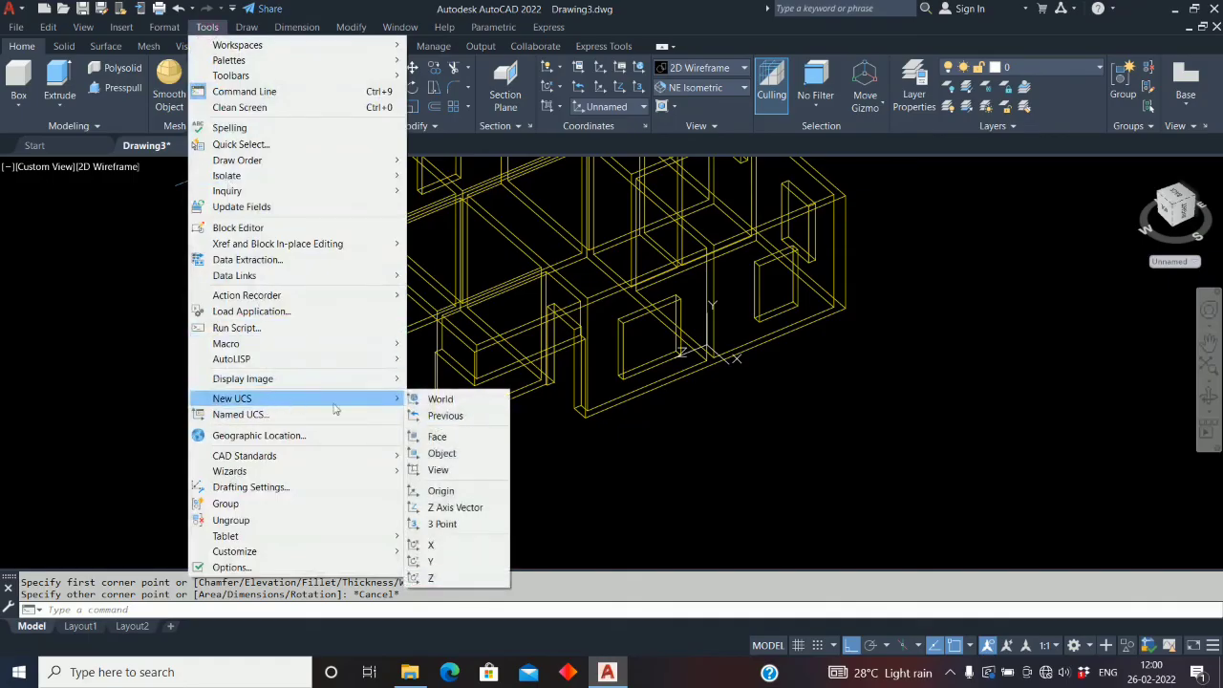
click(436, 431)
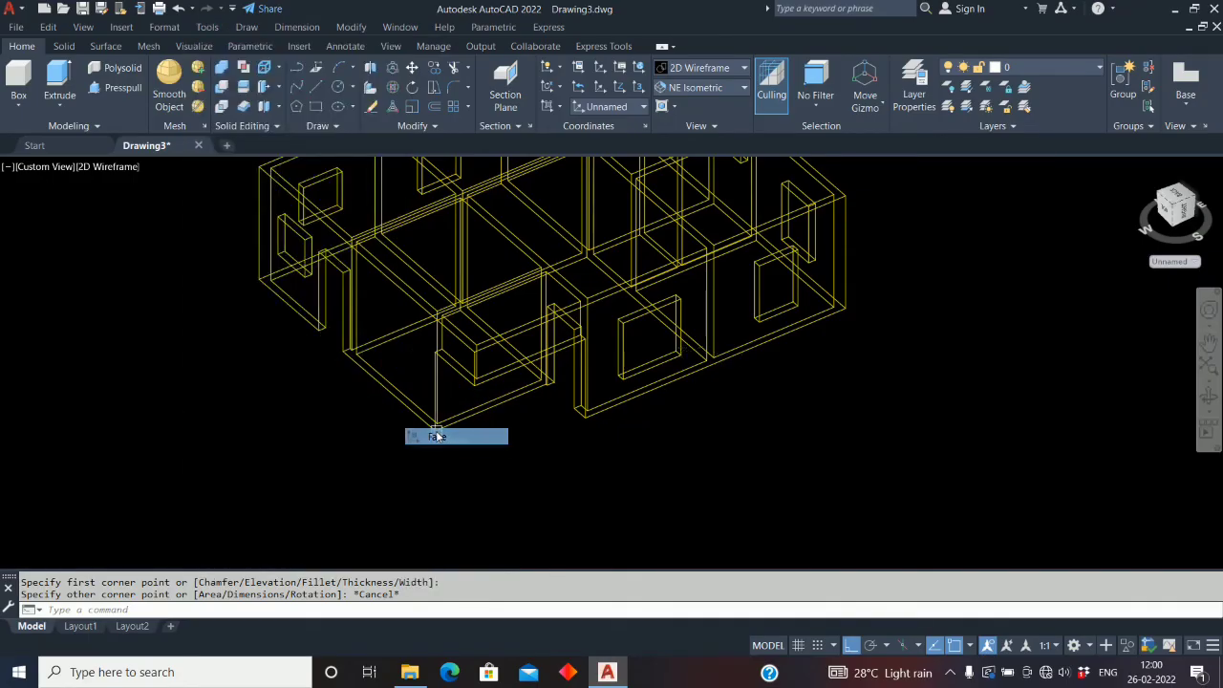
click(602, 322)
key(Return)
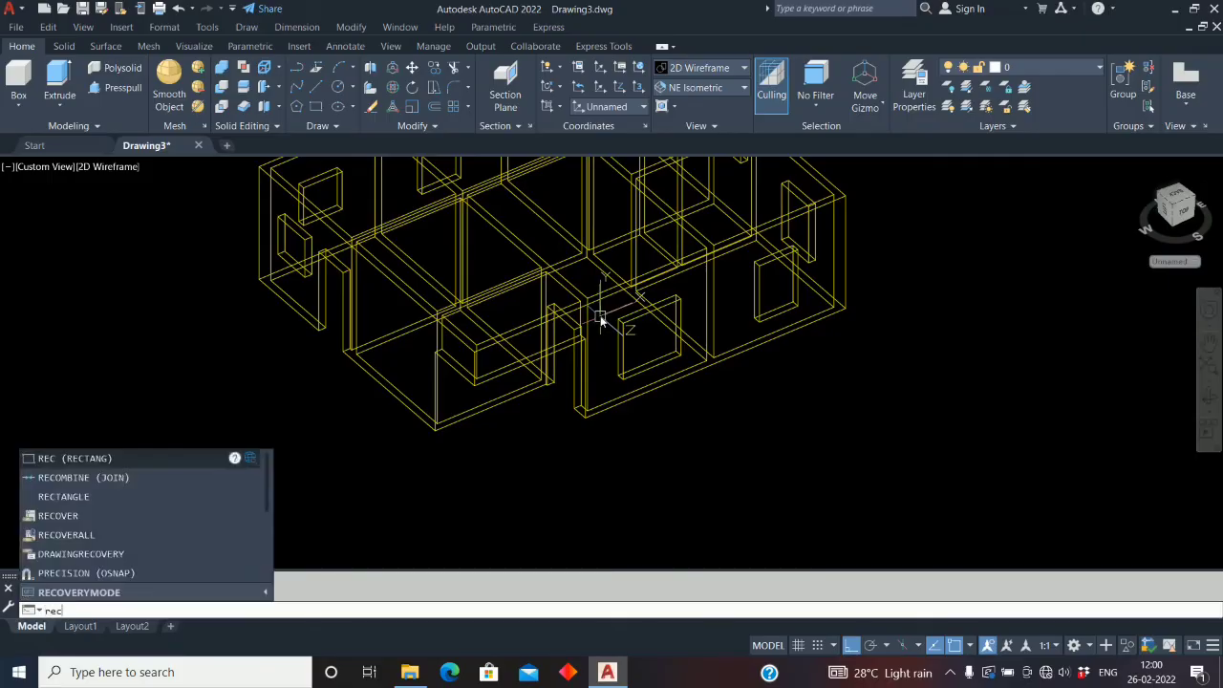
Draw an upright 1000 by 1800 rectangle in the empty space in front of the house
key(Return)
click(772, 509)
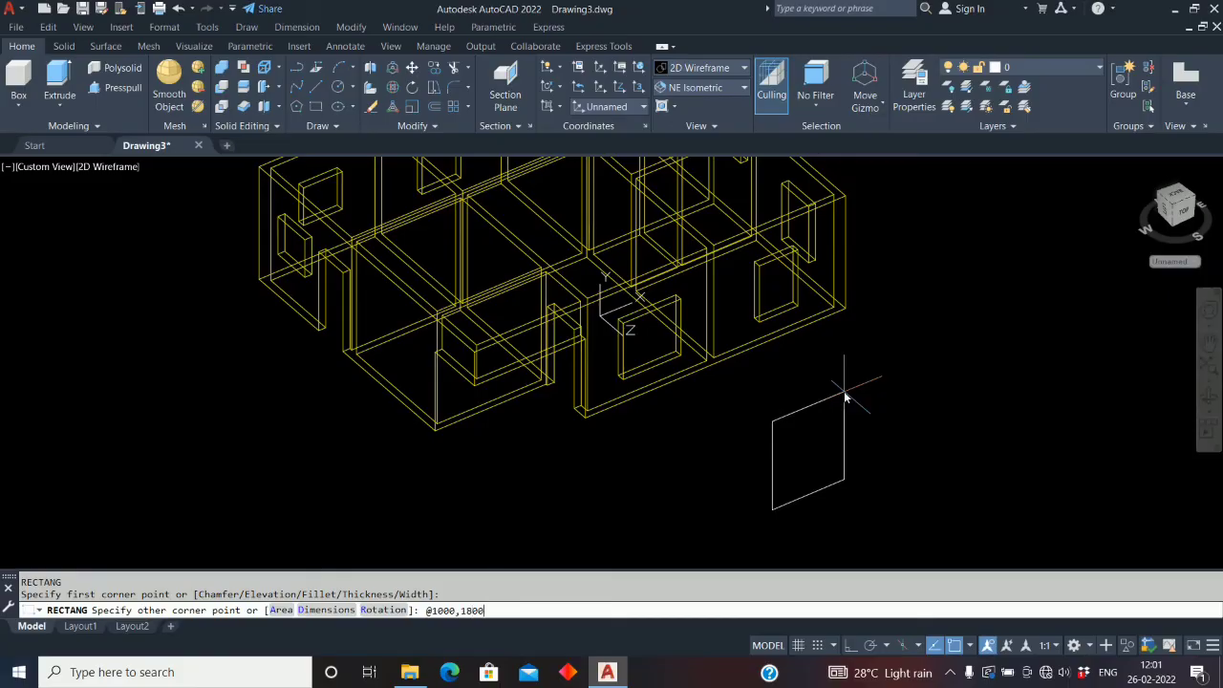
key(Return)
Extrude the 1000 by 1800 rectangle to a height of 200
scroll(767, 476, up, 2)
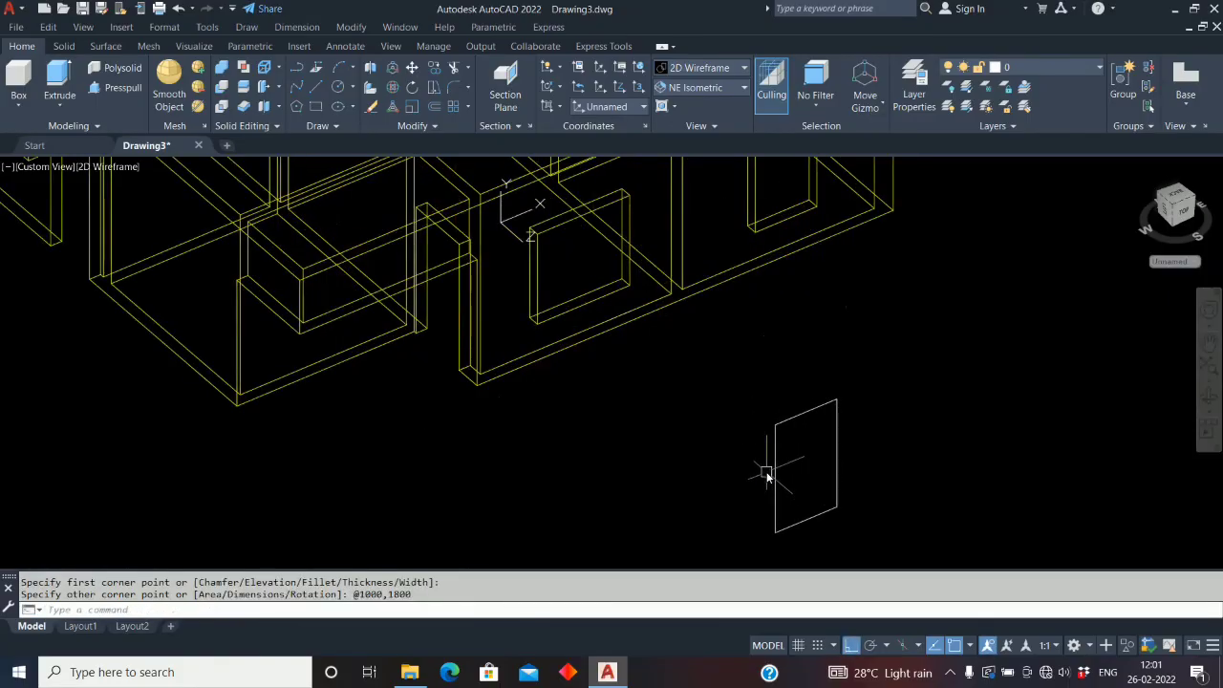
text(ex)
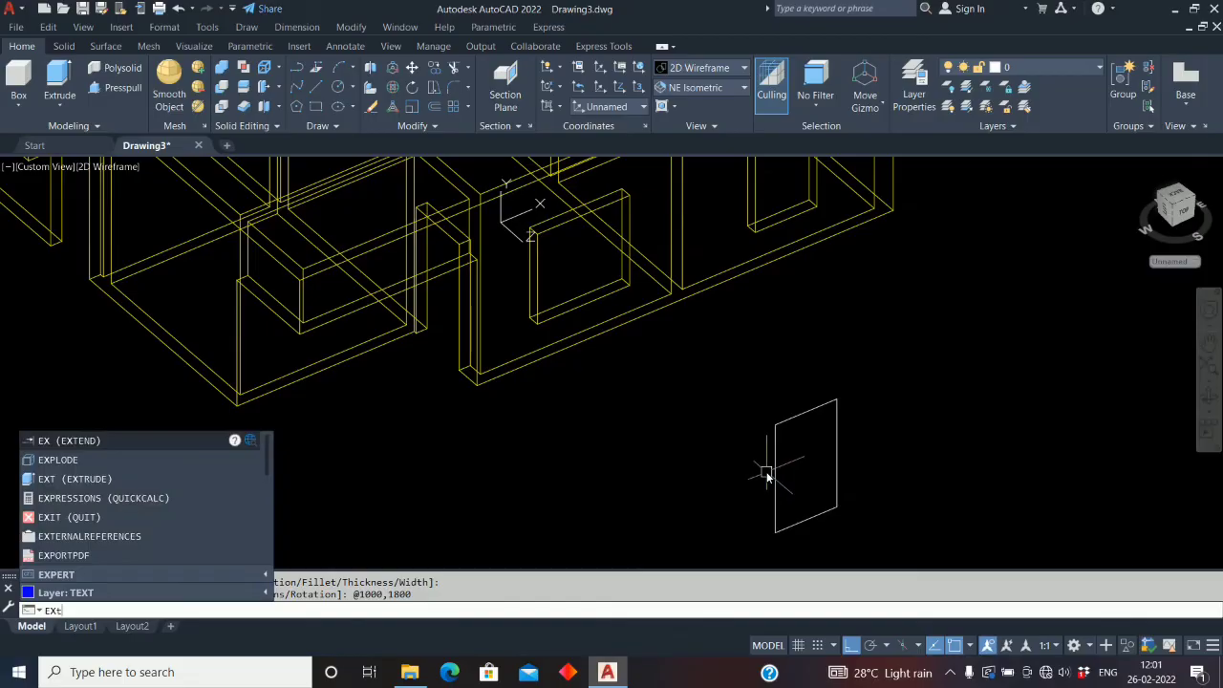
text(t)
key(Return)
click(775, 459)
right_click(778, 459)
click(799, 468)
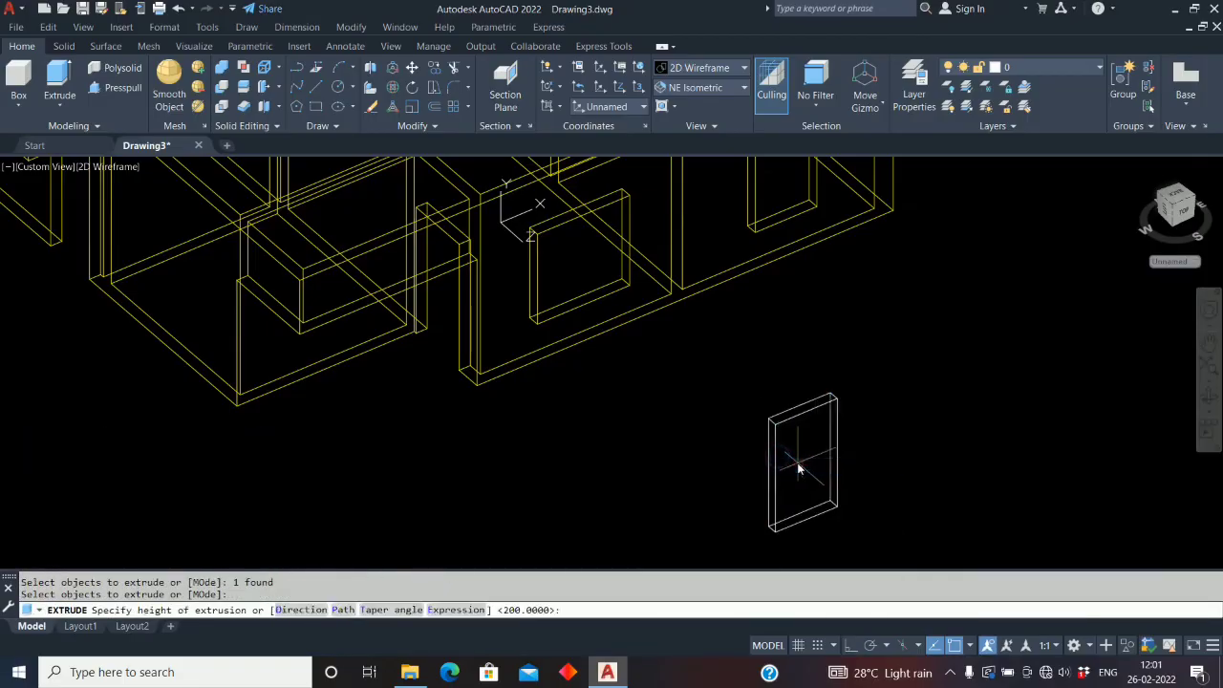
click(799, 469)
Move the new block by its front bottom edge midpoint onto the base midpoint of the short wall beside the entrance door
middle_drag(798, 466, 737, 471)
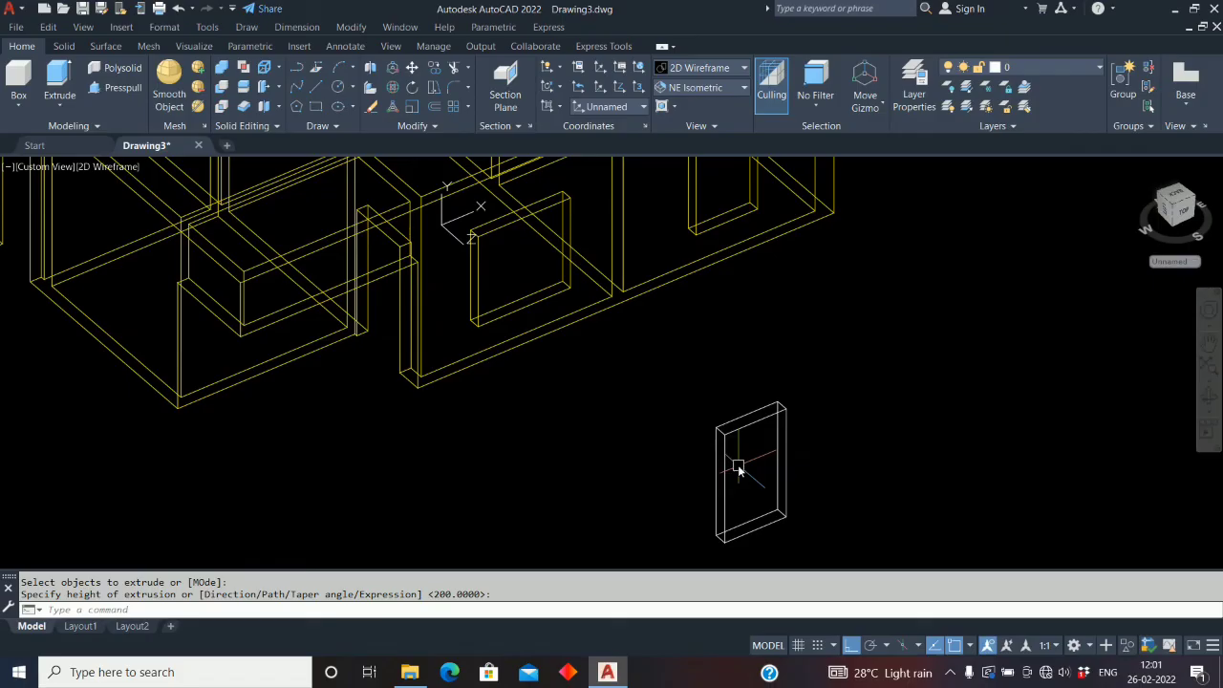
text(m)
key(Return)
click(755, 522)
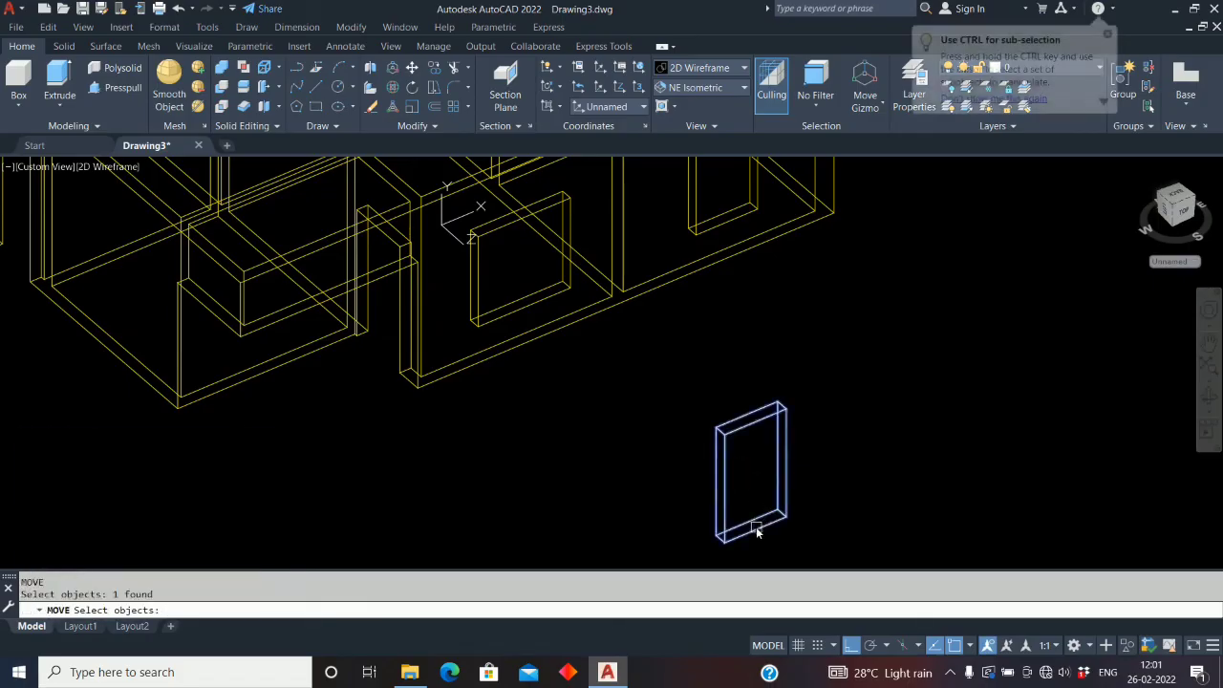
key(Return)
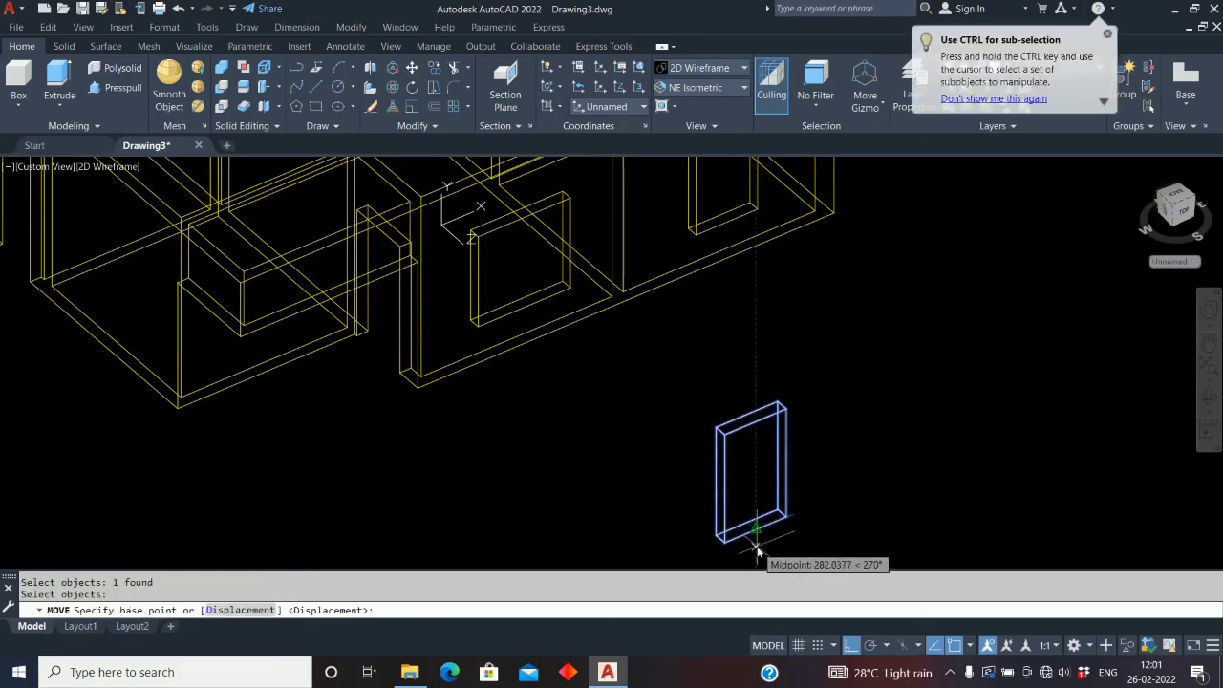
click(757, 547)
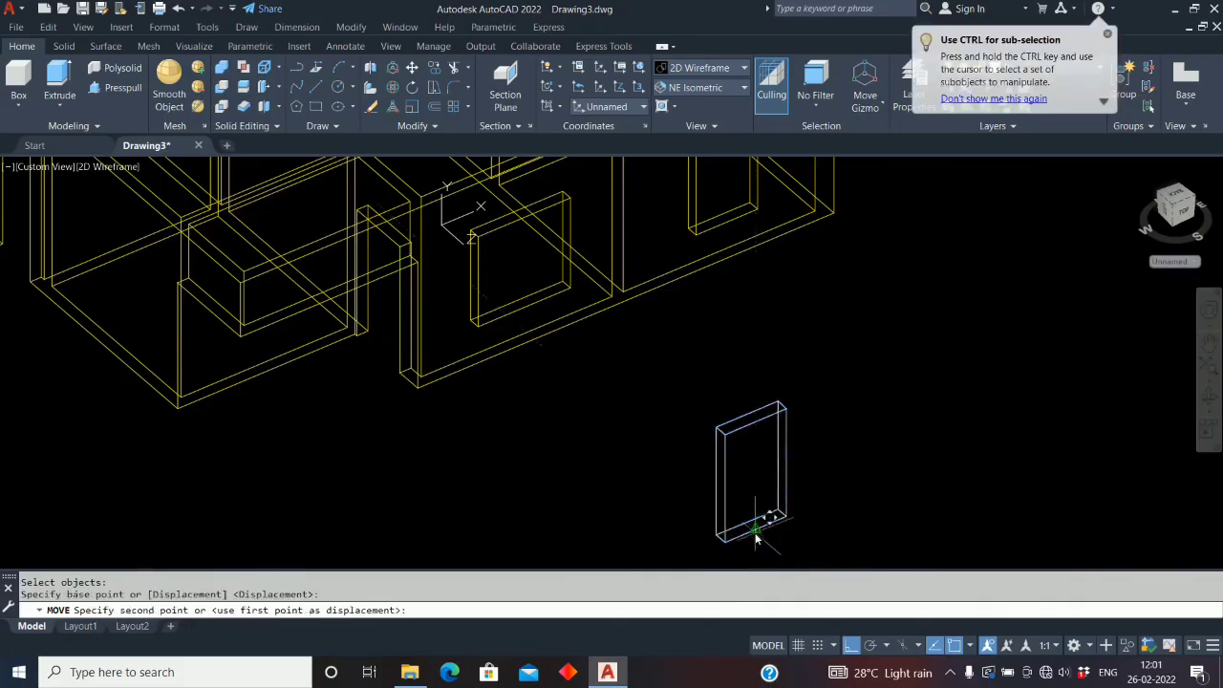
click(266, 375)
Raise the block on the short wall beside the entrance vertically by 300
middle_drag(287, 415, 302, 434)
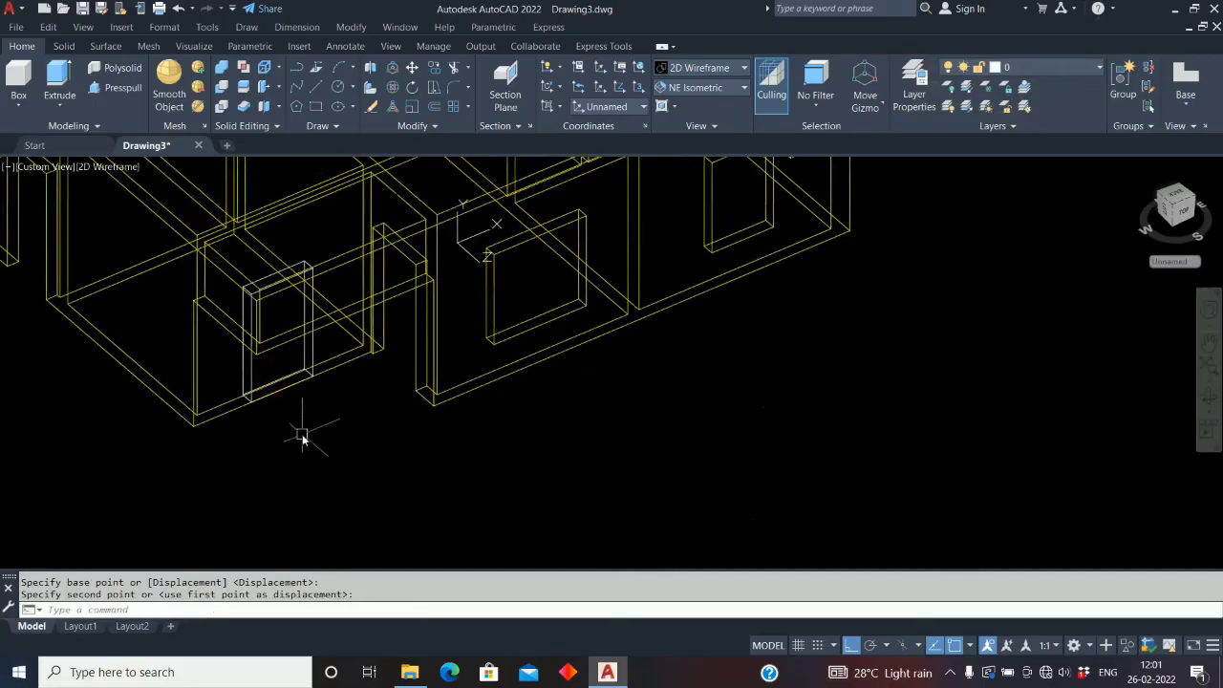
key(space)
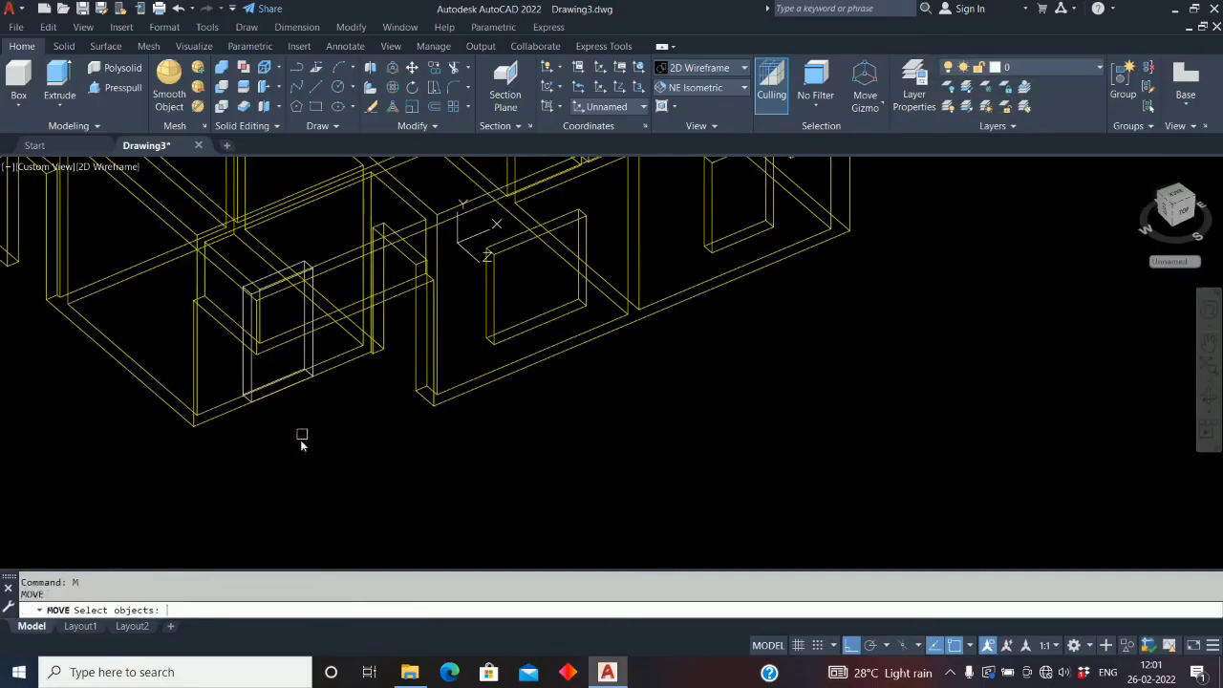
click(260, 382)
key(space)
scroll(280, 399, up, 2)
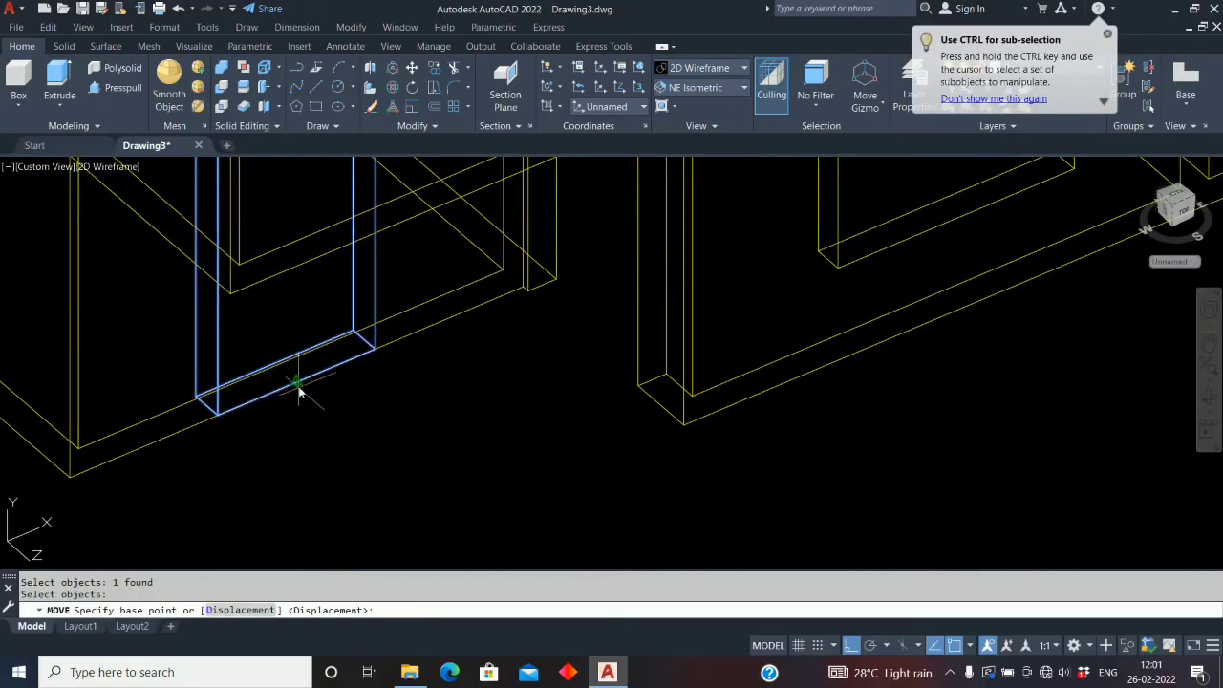
click(298, 387)
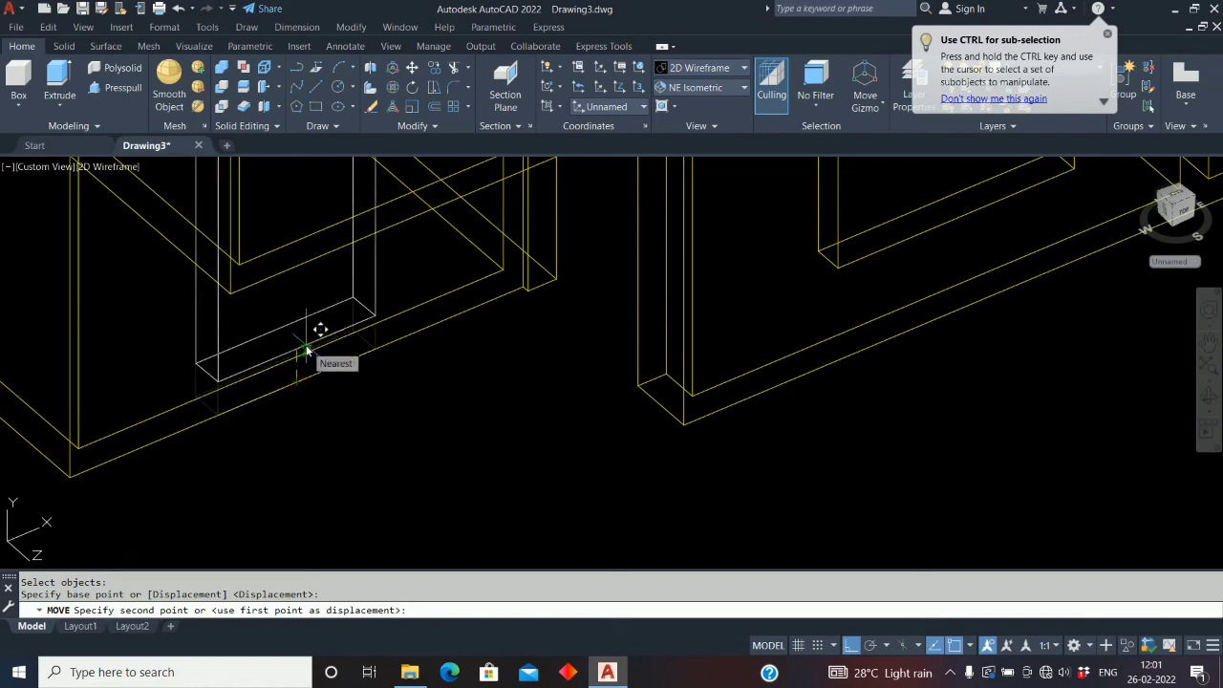
key(Return)
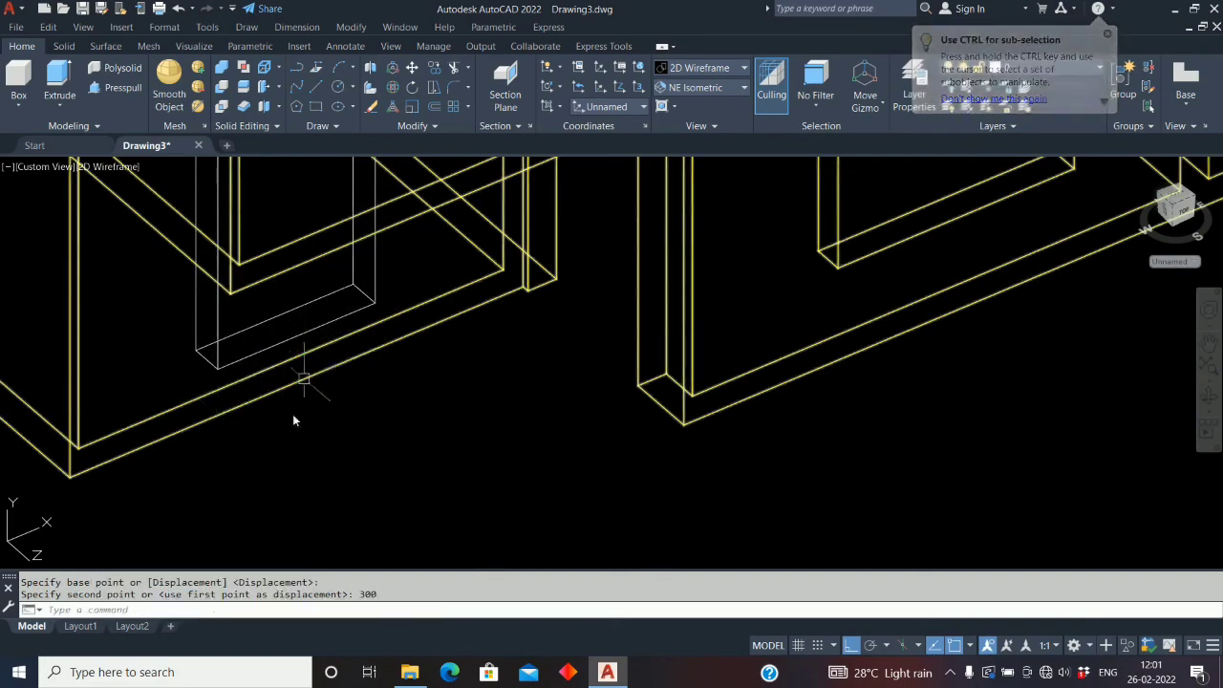
Subtract the raised 1000 by 1800 block from the house walls to cut the opening beside the entrance
click(223, 87)
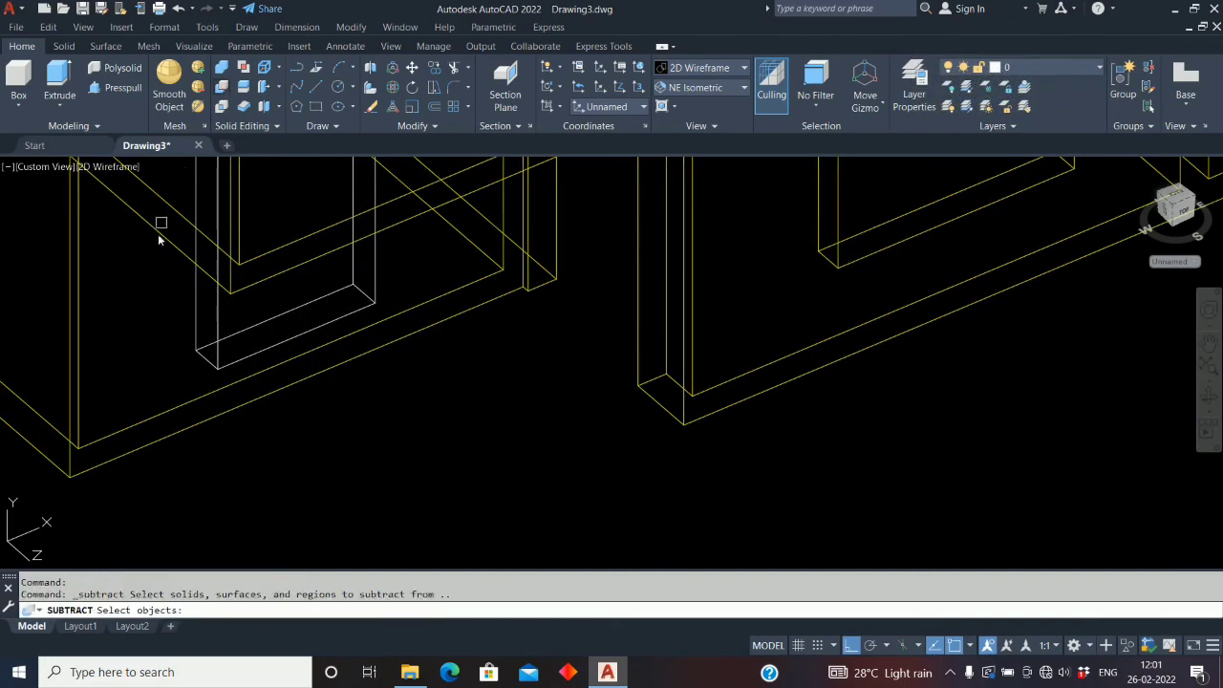
click(79, 330)
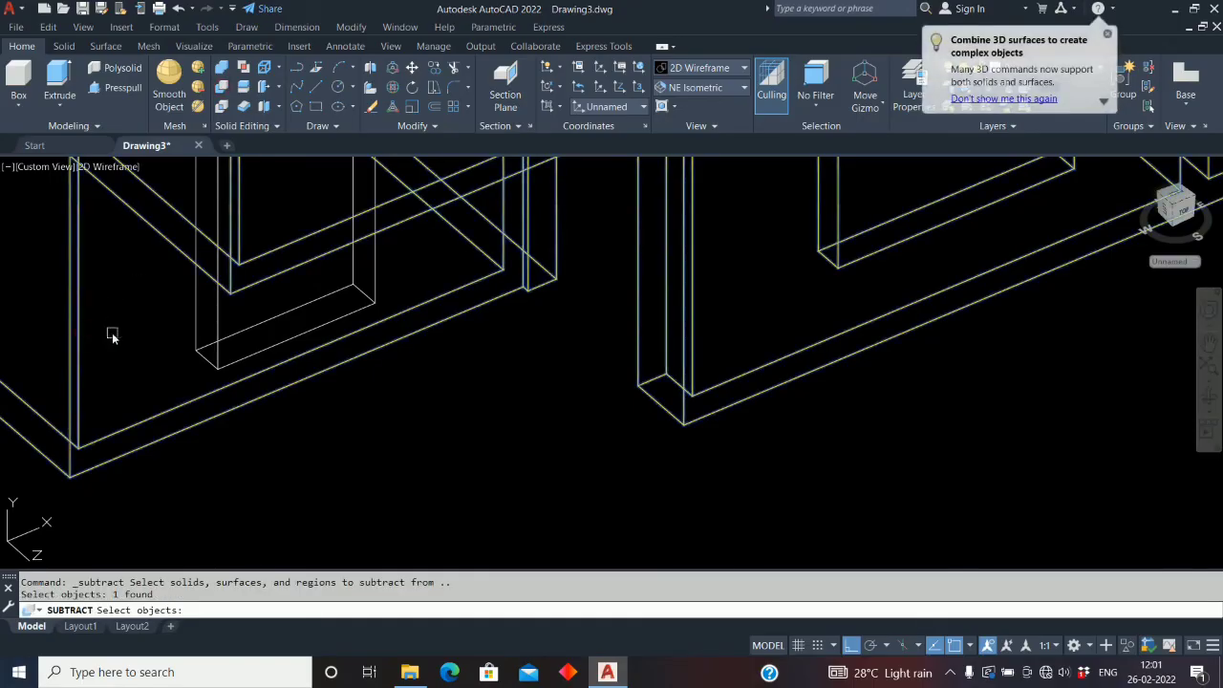
key(Return)
click(216, 352)
key(Return)
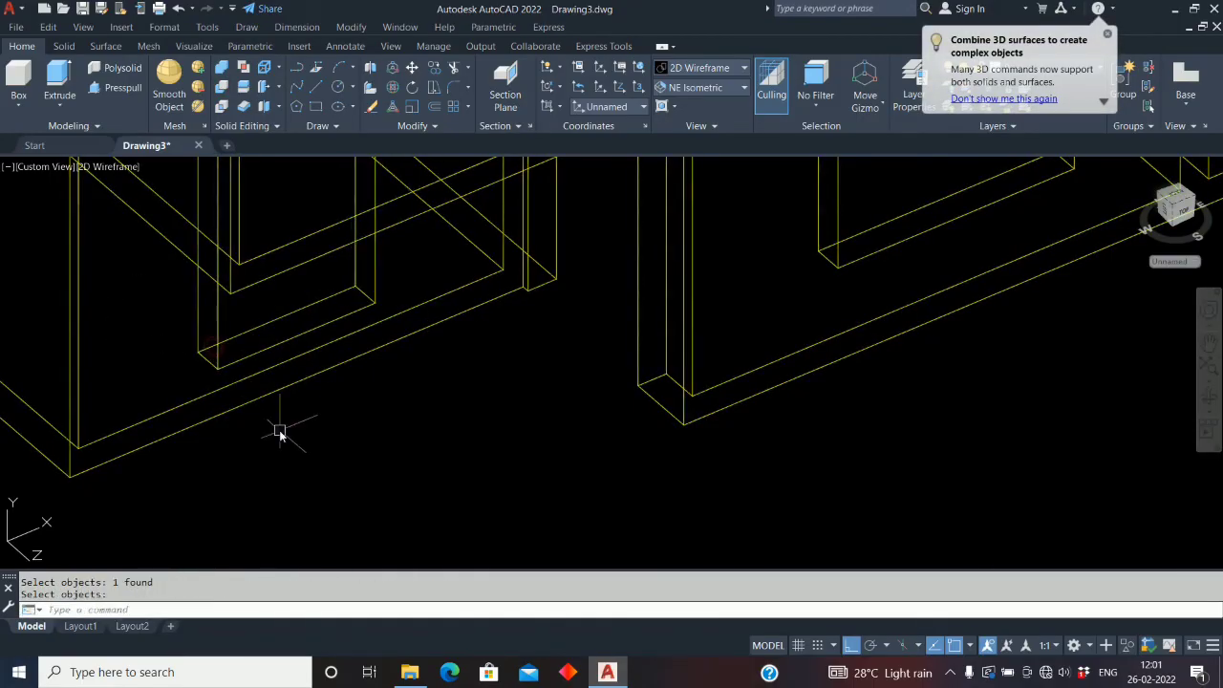
Display the whole house in the Realistic visual style
click(743, 68)
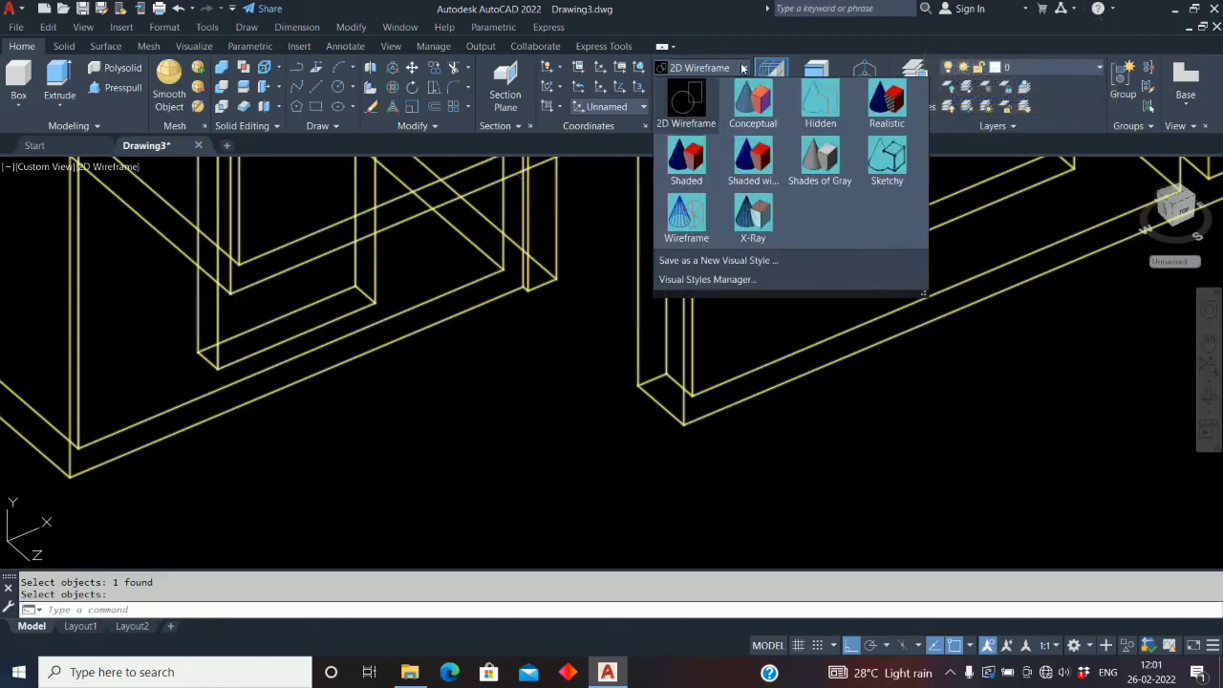
click(888, 105)
shift+middle_drag(739, 224, 508, 480)
scroll(489, 495, down, 5)
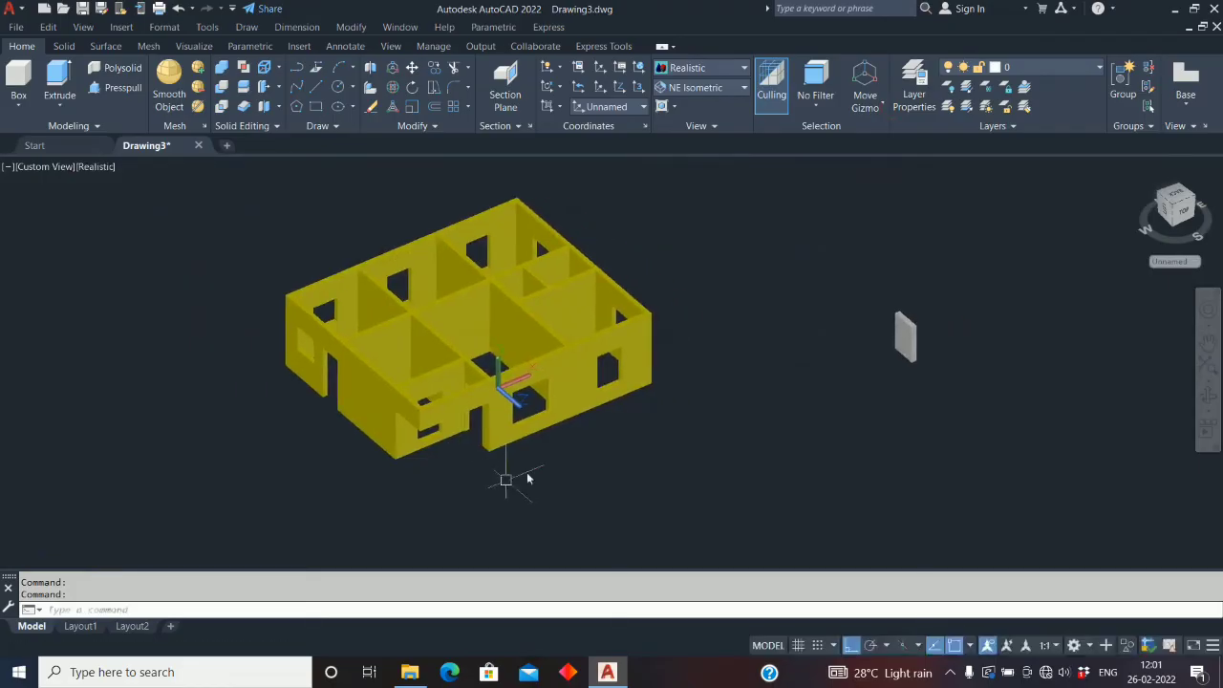
Turn on the TEXT, SHADE, ROOF and PL layers and view the complete house from its front side
click(1097, 69)
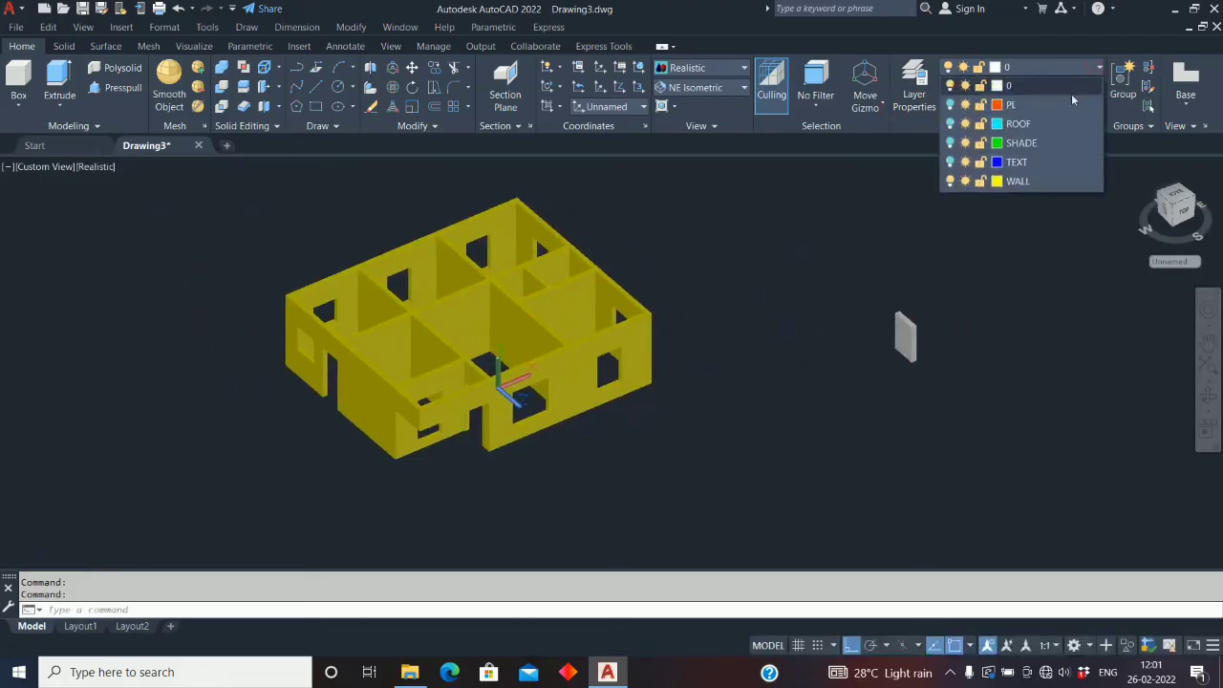
click(950, 162)
click(950, 143)
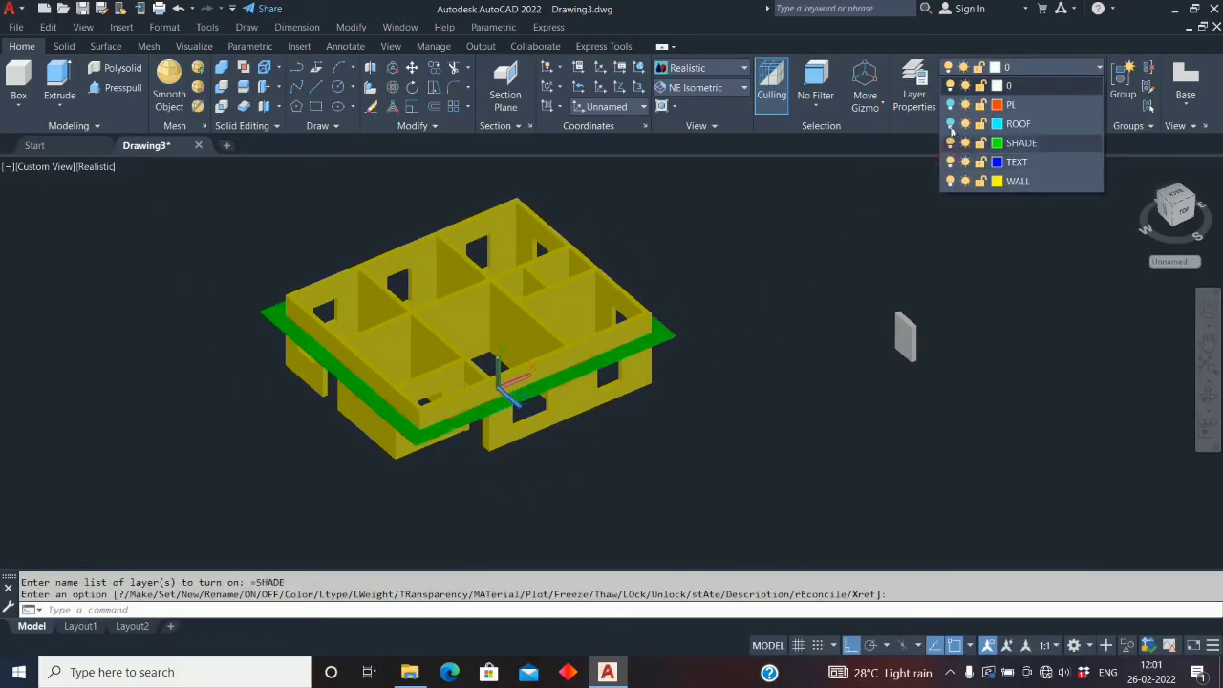
click(950, 124)
click(950, 105)
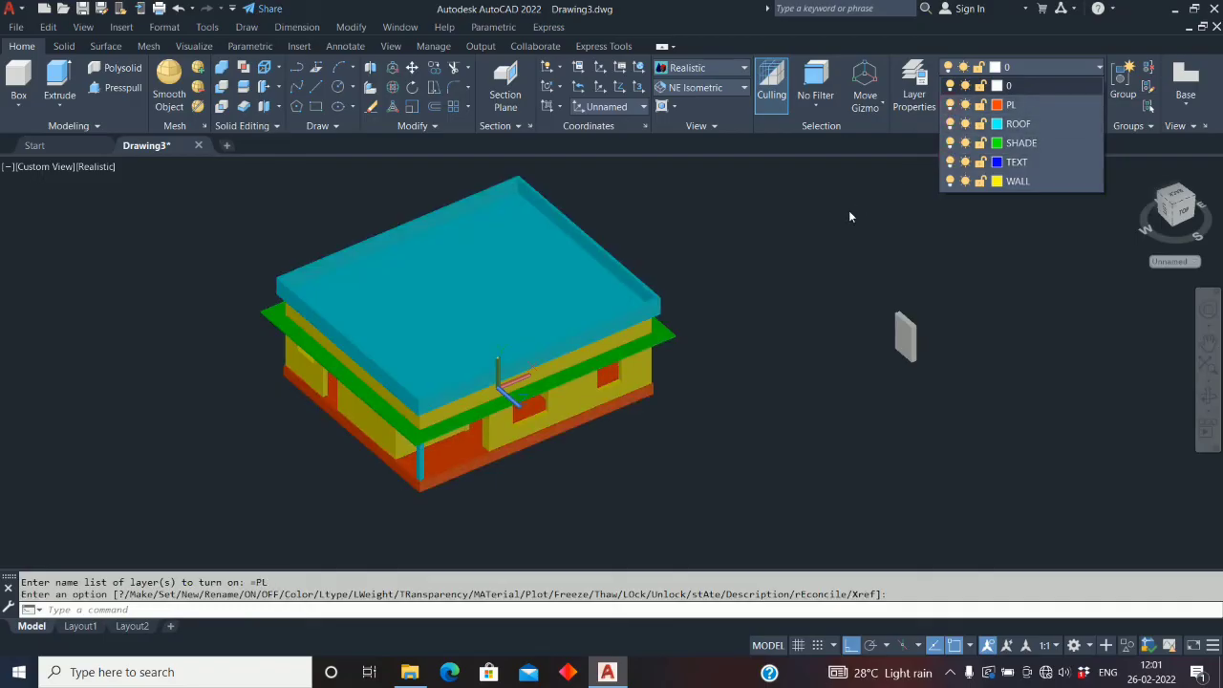
click(848, 210)
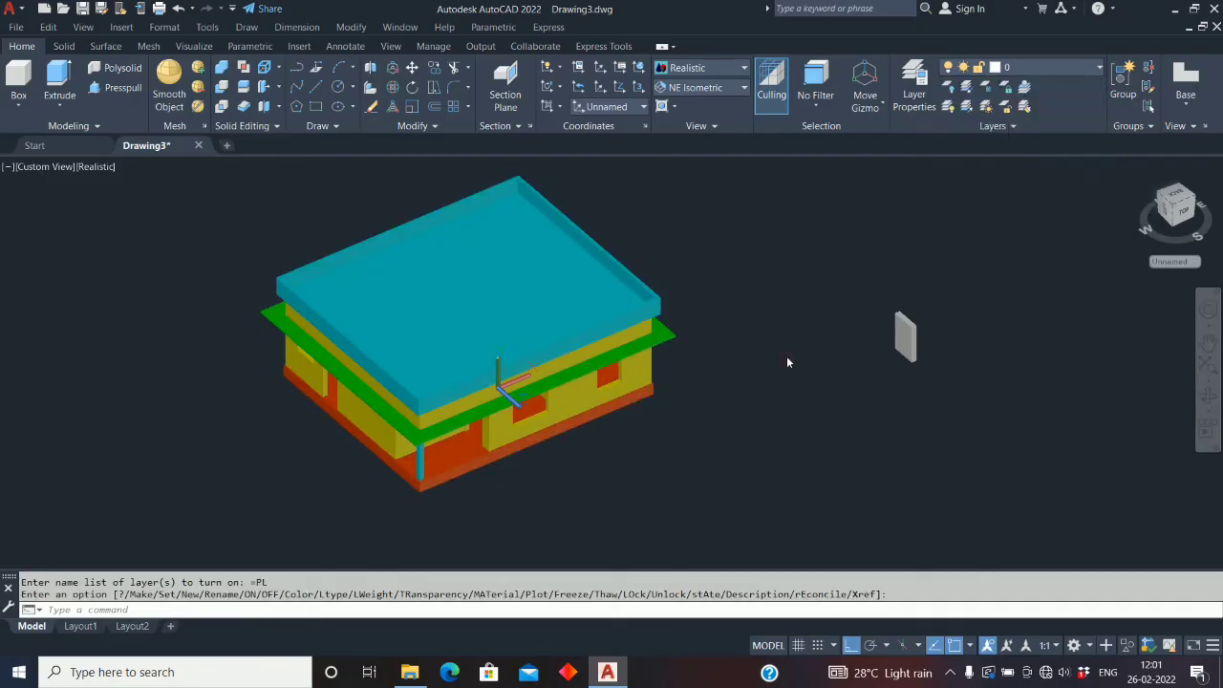
shift+middle_drag(540, 494, 414, 485)
key(Return)
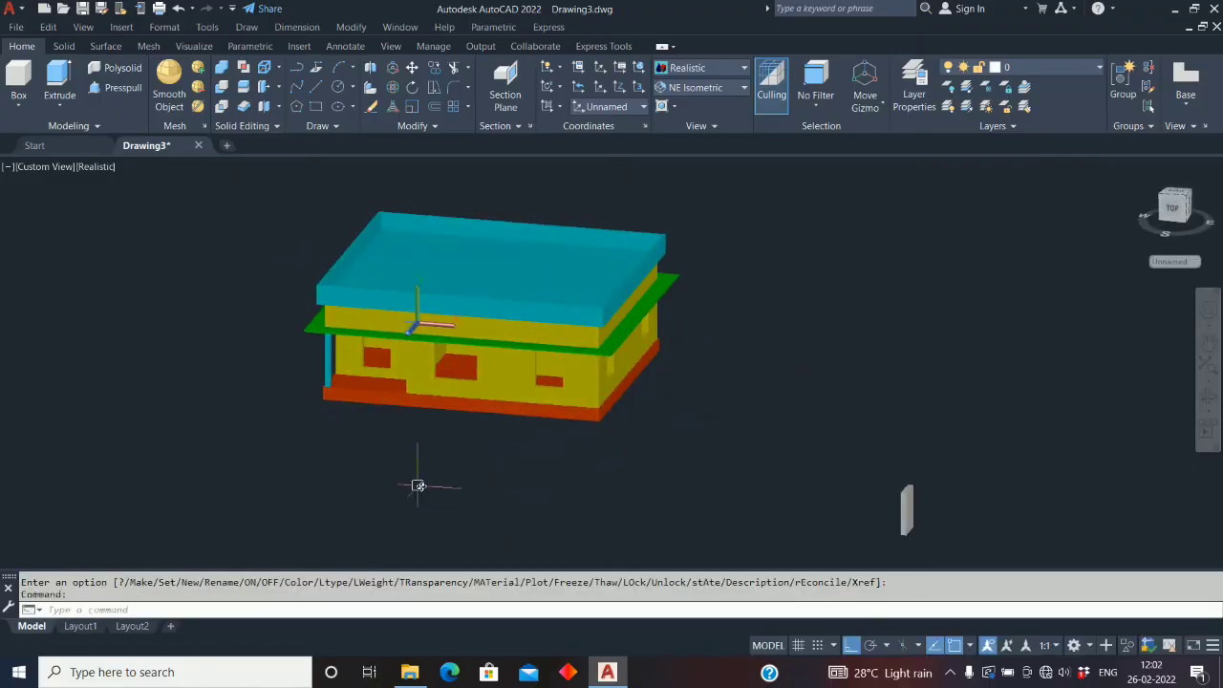